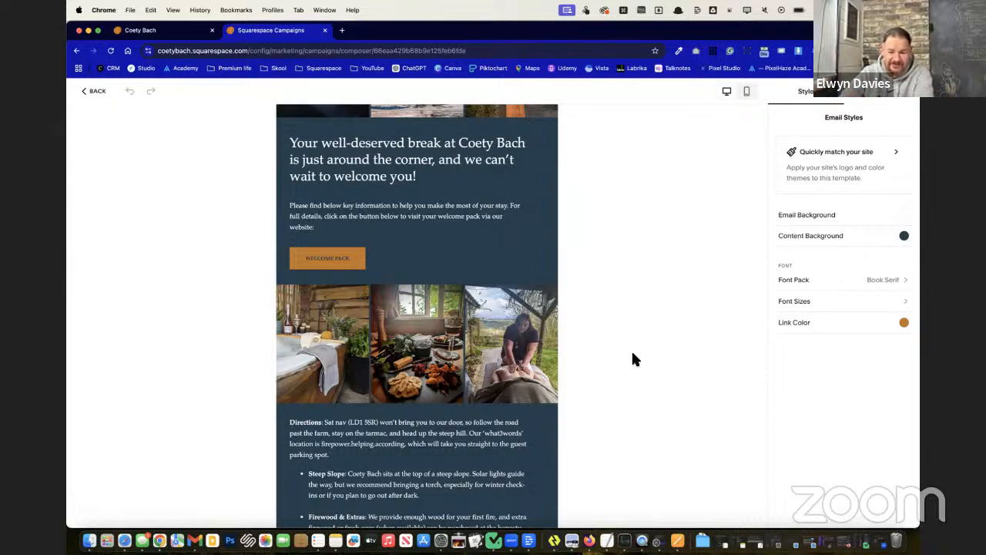
Step: Review the full Getting Ready for Your Stay email campaign, from its header and welcome text to the discount banner and footer
{"action": "scroll", "coordinate": [631, 359], "scroll_direction": "down", "scroll_amount": 5}
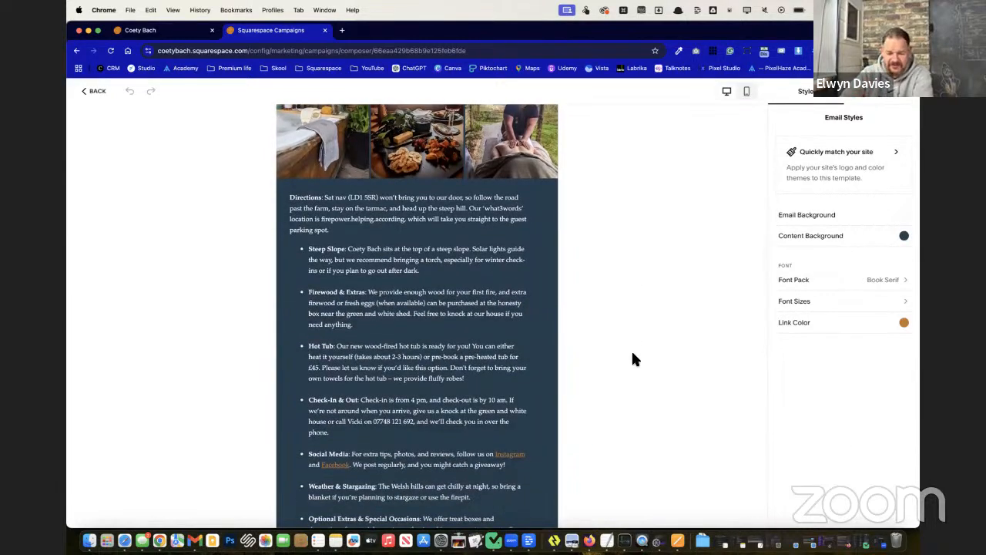
{"action": "scroll", "coordinate": [632, 359], "scroll_direction": "down", "scroll_amount": 15}
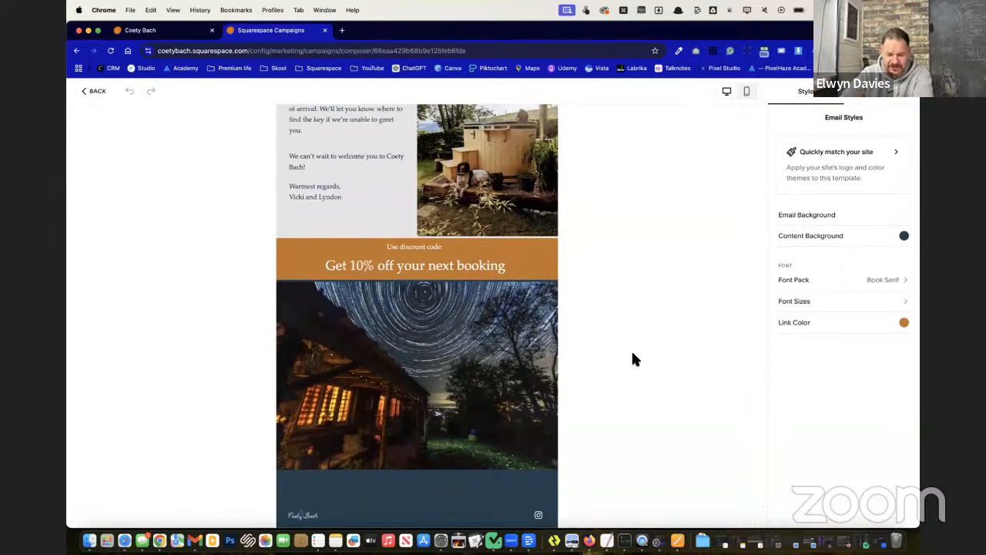
{"action": "scroll", "coordinate": [632, 359], "scroll_direction": "up", "scroll_amount": 15}
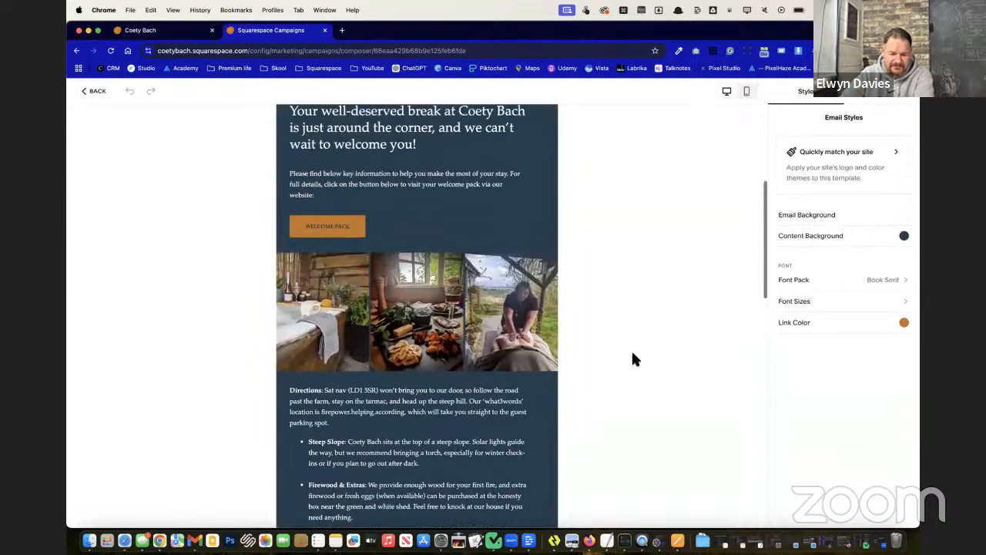
{"action": "scroll", "coordinate": [631, 359], "scroll_direction": "up", "scroll_amount": 5}
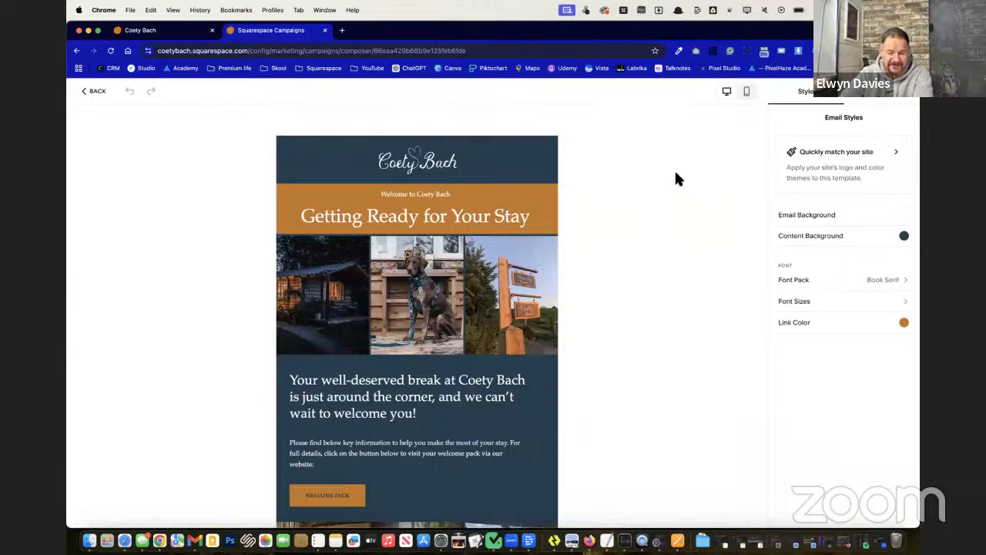
{"action": "scroll", "coordinate": [574, 331], "scroll_direction": "down", "scroll_amount": 10}
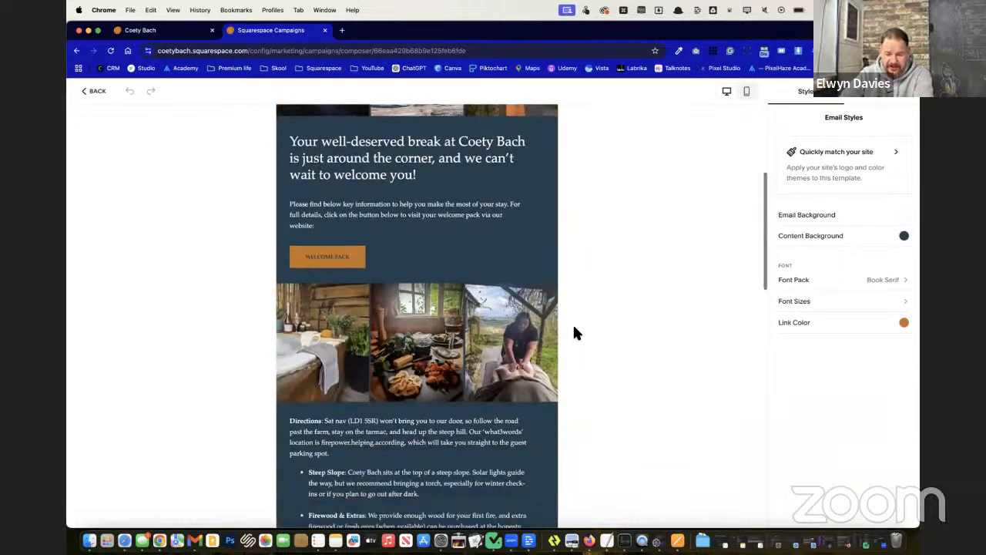
{"action": "scroll", "coordinate": [574, 333], "scroll_direction": "down", "scroll_amount": 2}
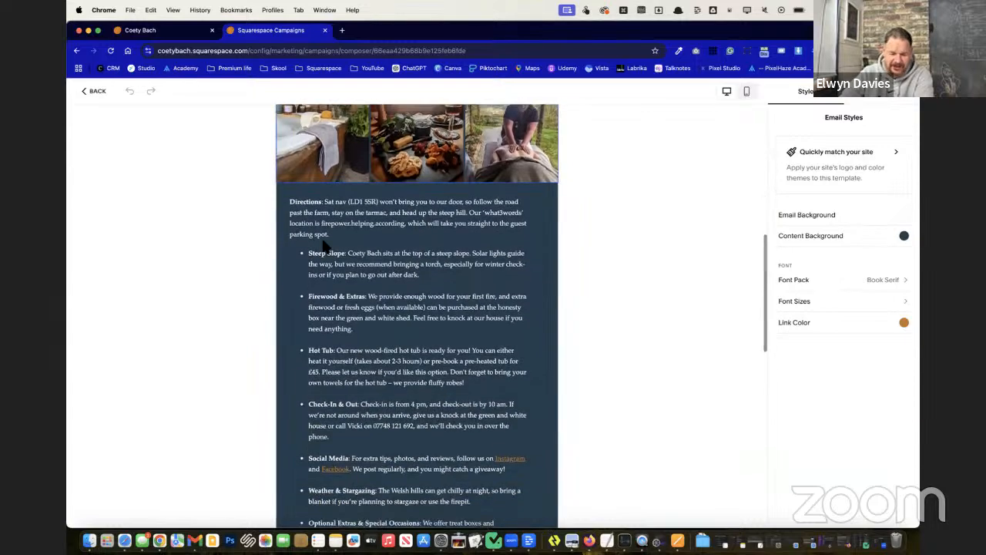
{"action": "scroll", "coordinate": [490, 370], "scroll_direction": "down", "scroll_amount": 5}
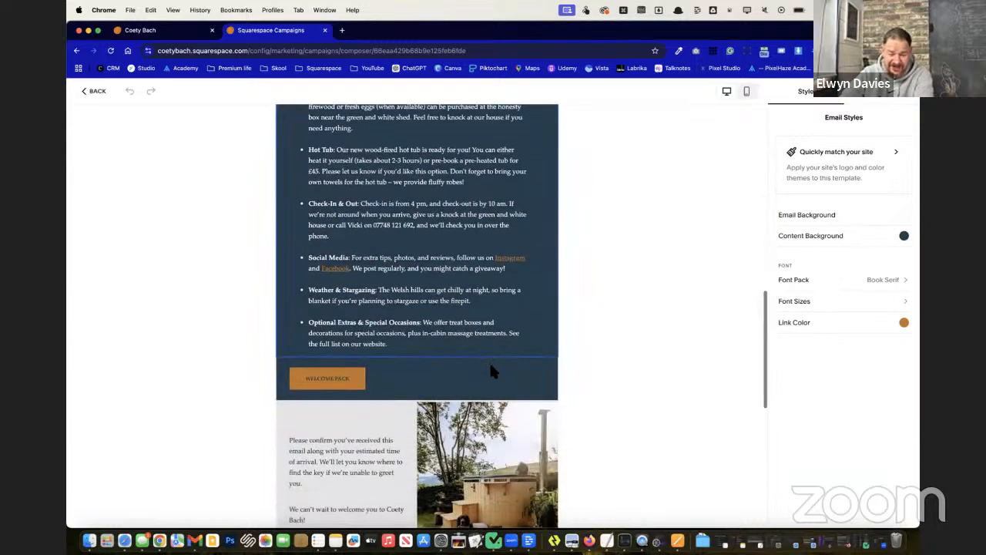
{"action": "scroll", "coordinate": [490, 371], "scroll_direction": "down", "scroll_amount": 5}
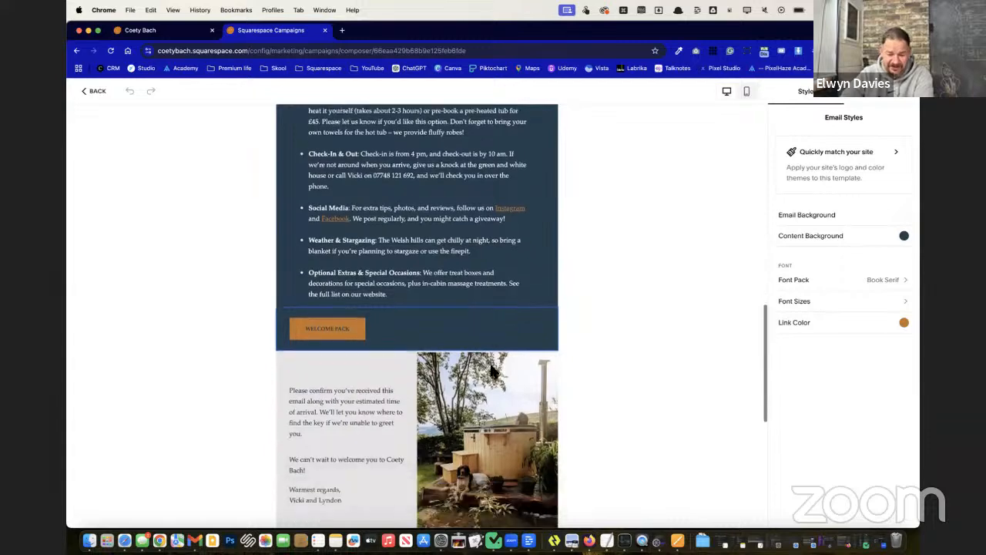
{"action": "scroll", "coordinate": [434, 429], "scroll_direction": "down", "scroll_amount": 5}
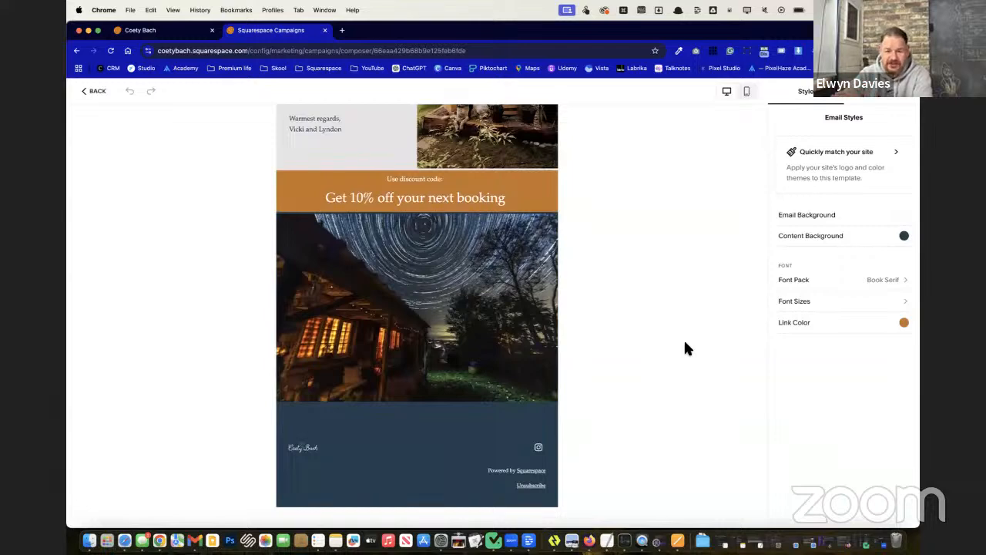
{"action": "scroll", "coordinate": [684, 343], "scroll_direction": "up", "scroll_amount": 8}
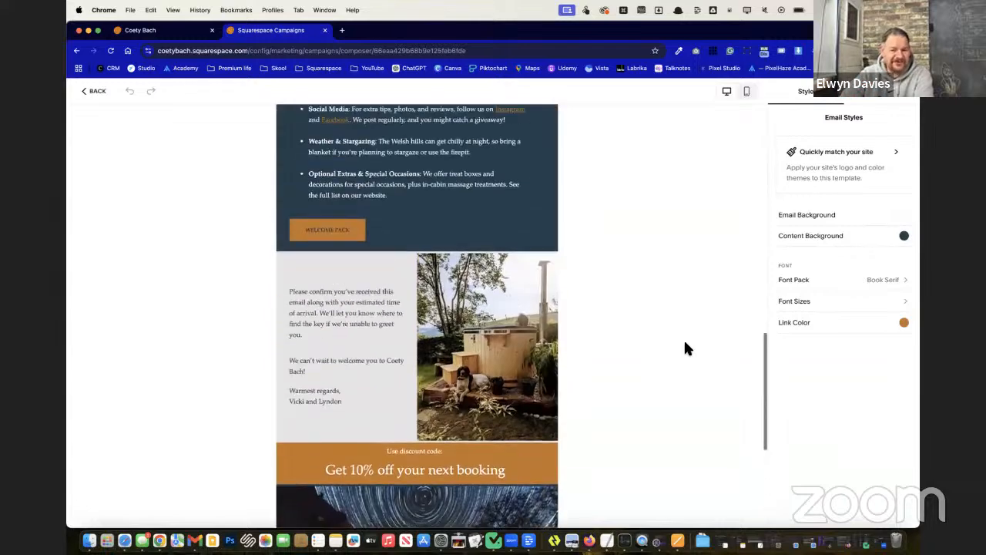
{"action": "scroll", "coordinate": [684, 349], "scroll_direction": "up", "scroll_amount": 15}
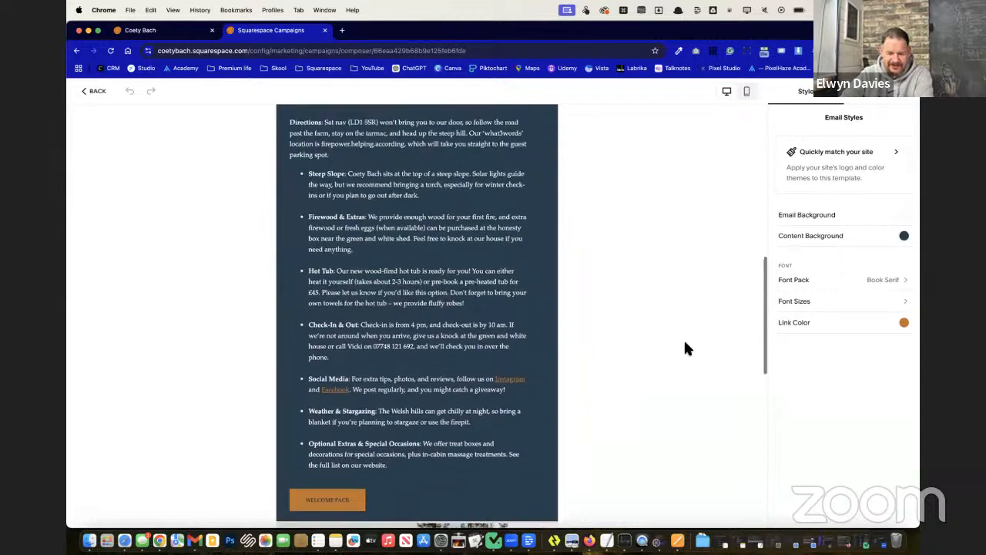
{"action": "scroll", "coordinate": [684, 349], "scroll_direction": "up", "scroll_amount": 5}
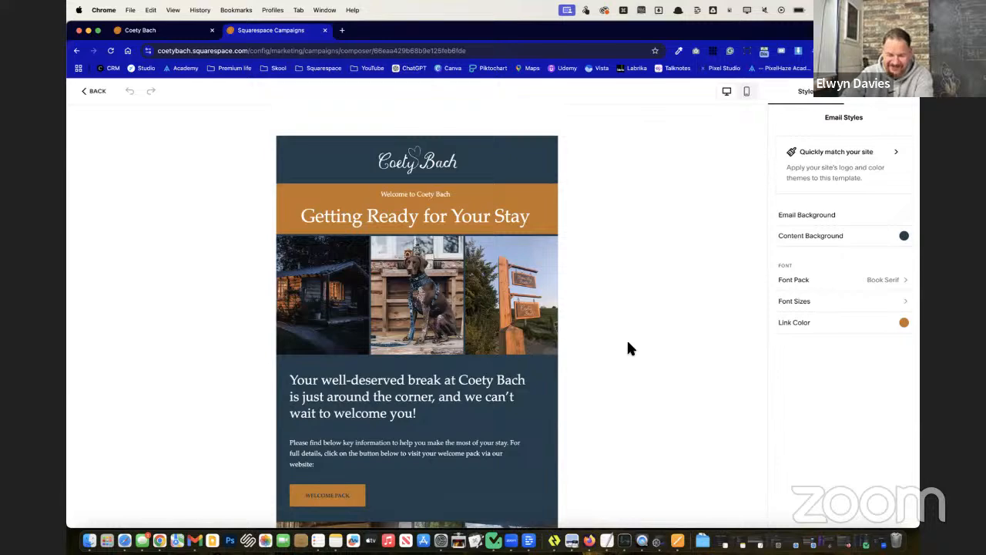
{"action": "scroll", "coordinate": [628, 342], "scroll_direction": "down", "scroll_amount": 5}
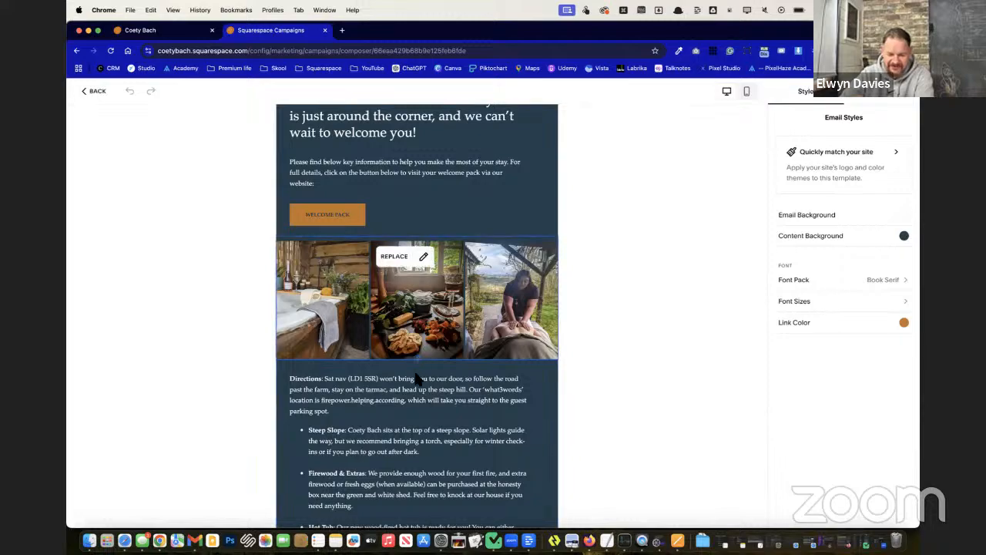
{"action": "scroll", "coordinate": [416, 378], "scroll_direction": "down", "scroll_amount": 15}
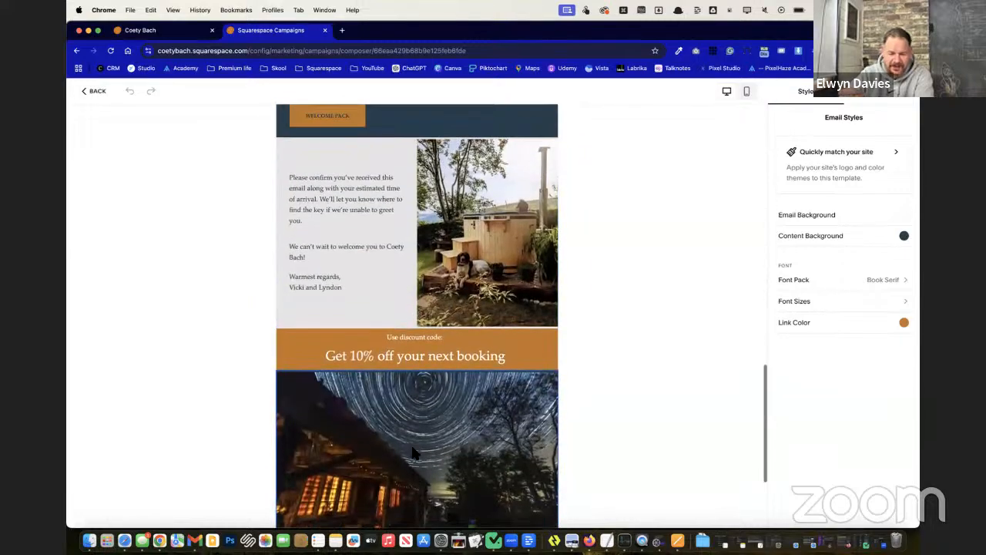
{"action": "scroll", "coordinate": [416, 447], "scroll_direction": "up", "scroll_amount": 15}
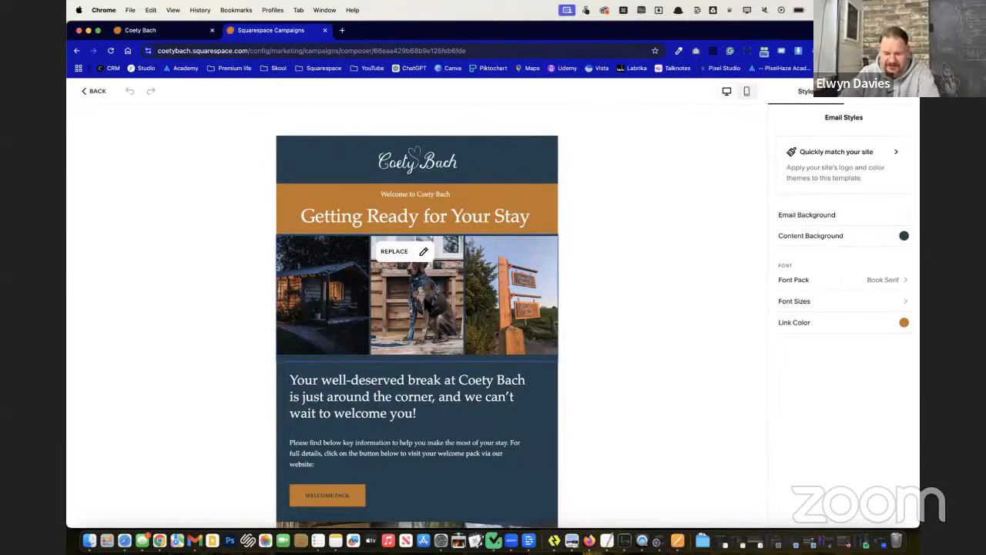
{"action": "scroll", "coordinate": [385, 303], "scroll_direction": "down", "scroll_amount": 3}
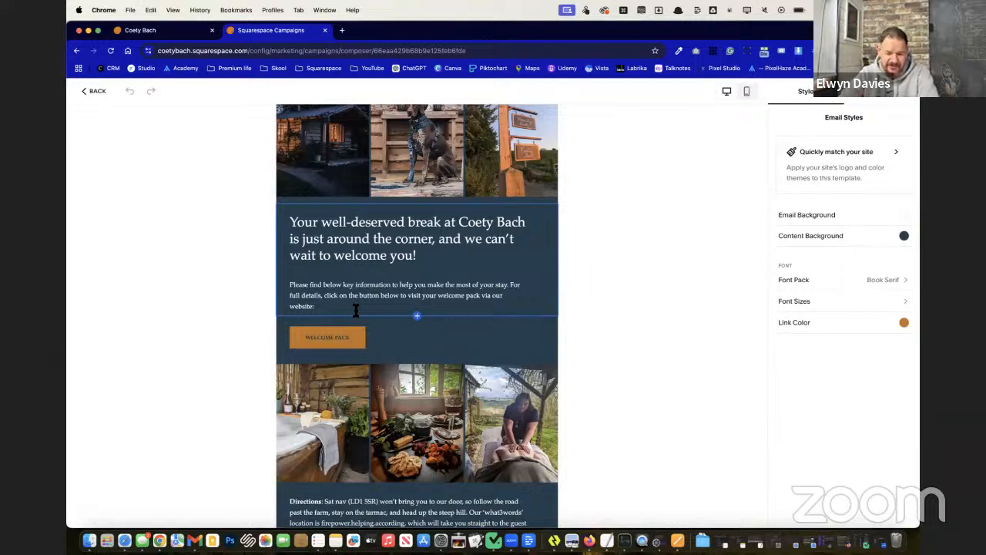
{"action": "left_click", "coordinate": [356, 310]}
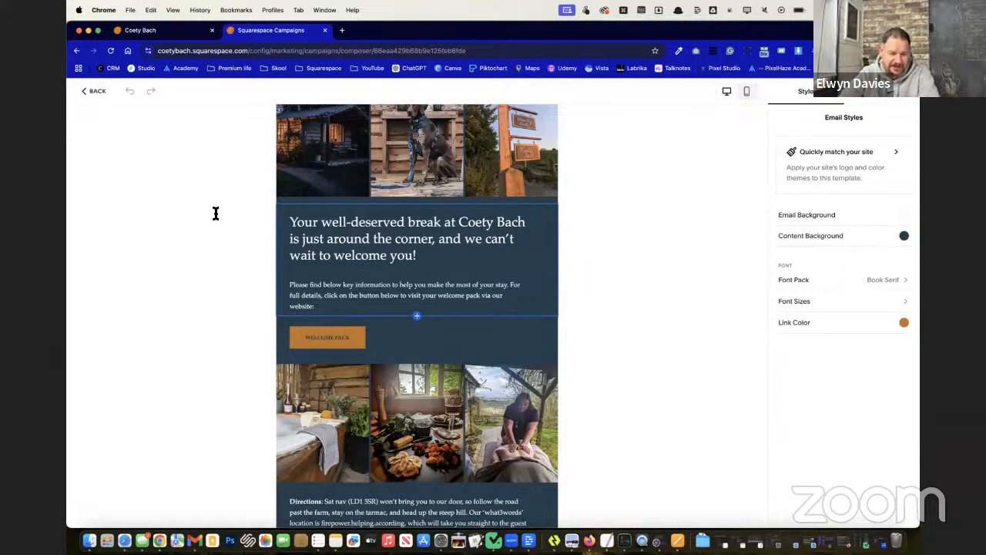
Step: Switch to the Coety Bach website's page list and open the unlinked Getting Ready For Your Stay page
{"action": "left_click", "coordinate": [180, 36]}
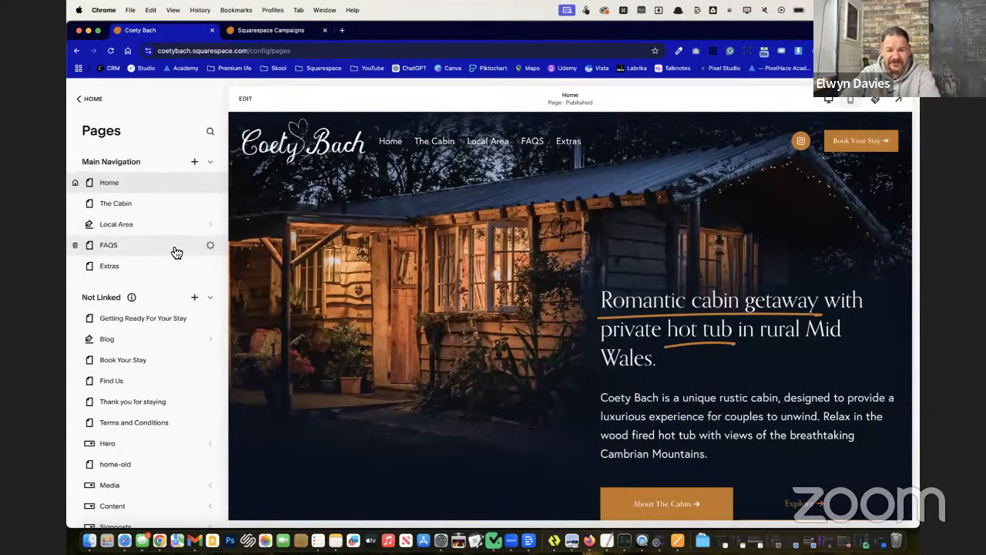
{"action": "scroll", "coordinate": [176, 201], "scroll_direction": "down", "scroll_amount": 5}
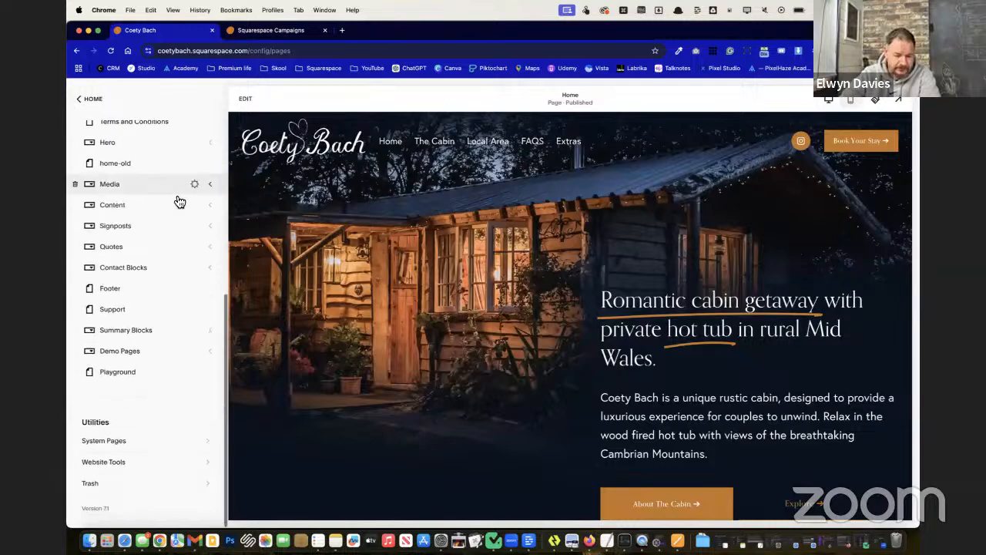
{"action": "scroll", "coordinate": [178, 202], "scroll_direction": "up", "scroll_amount": 5}
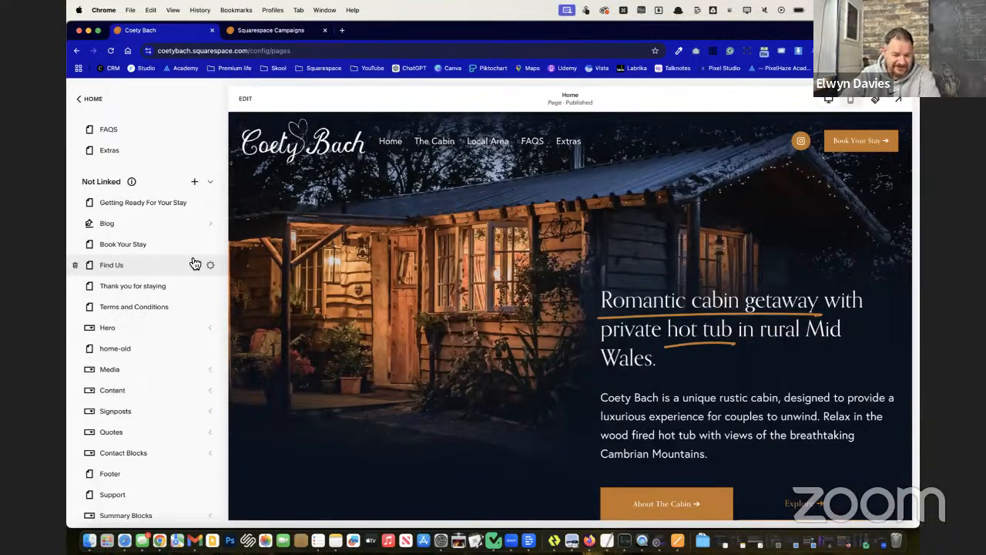
{"action": "left_click", "coordinate": [178, 210]}
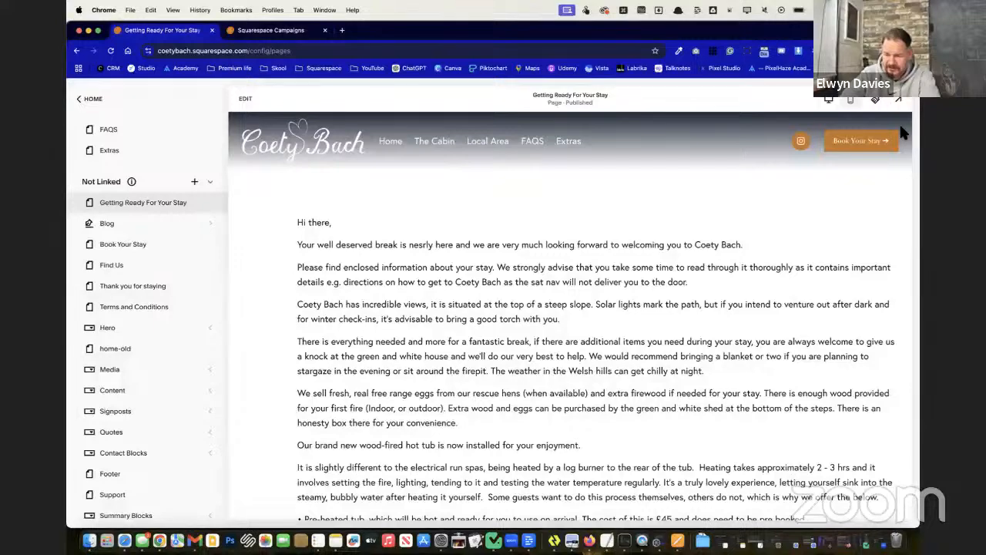
Step: Preview the Getting Ready For Your Stay page full-screen, read through its guest information and directions, and exit the preview
{"action": "left_click", "coordinate": [898, 100]}
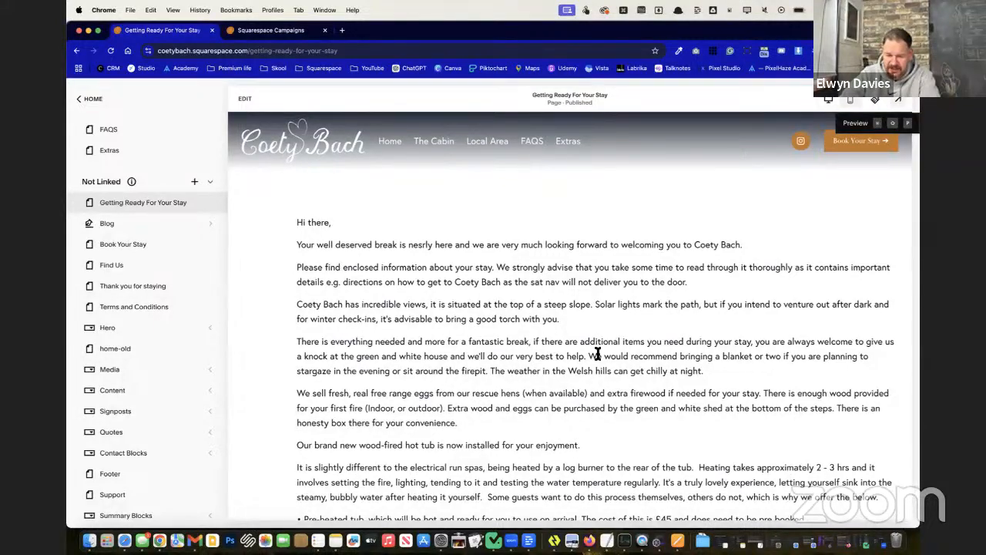
{"action": "scroll", "coordinate": [742, 275], "scroll_direction": "down", "scroll_amount": 20}
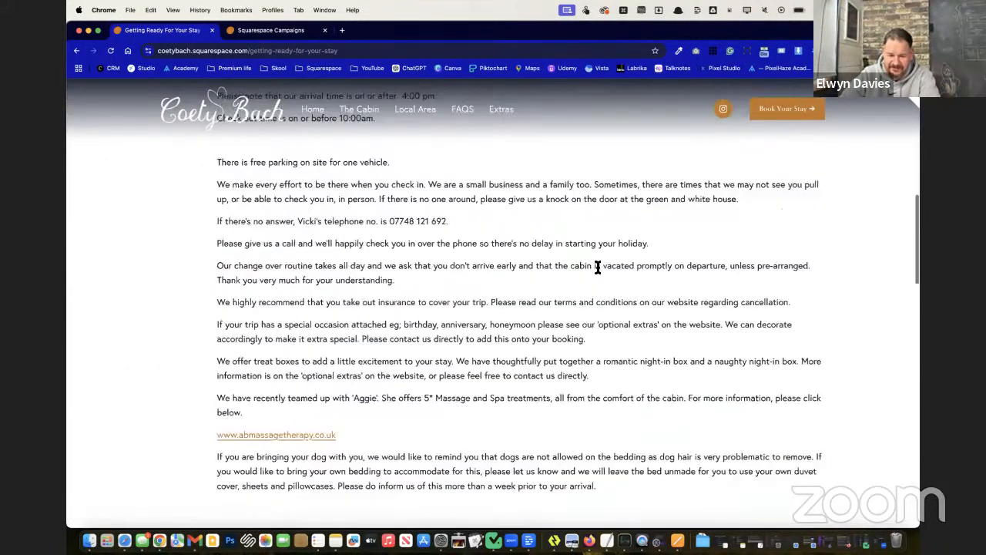
{"action": "scroll", "coordinate": [597, 266], "scroll_direction": "down", "scroll_amount": 10}
{"action": "scroll", "coordinate": [598, 266], "scroll_direction": "up", "scroll_amount": 15}
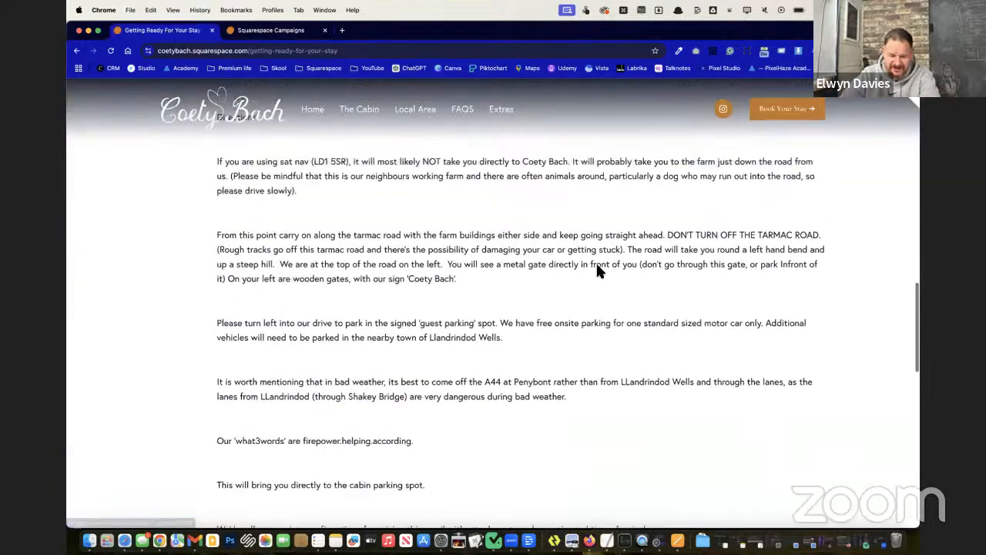
{"action": "scroll", "coordinate": [599, 270], "scroll_direction": "up", "scroll_amount": 20}
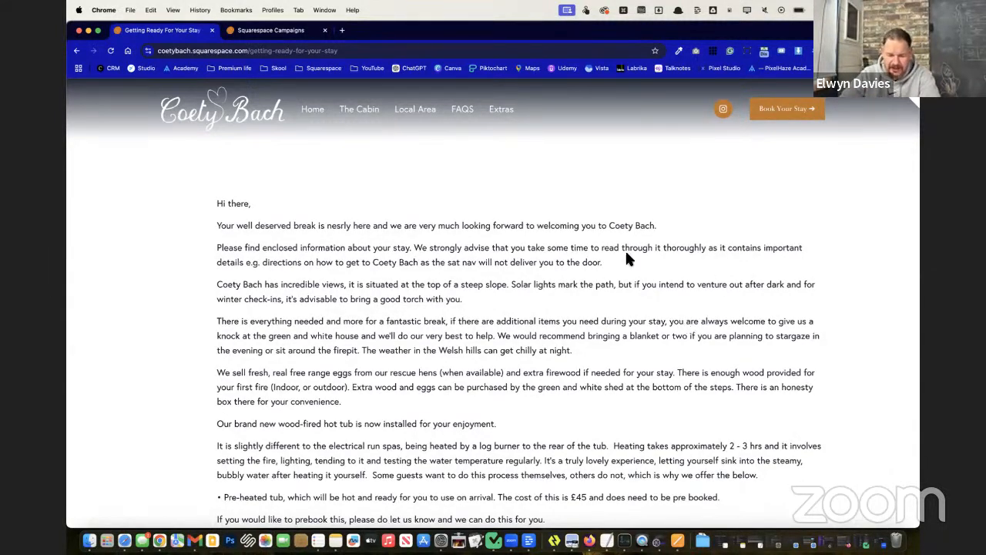
{"action": "key", "text": "Escape"}
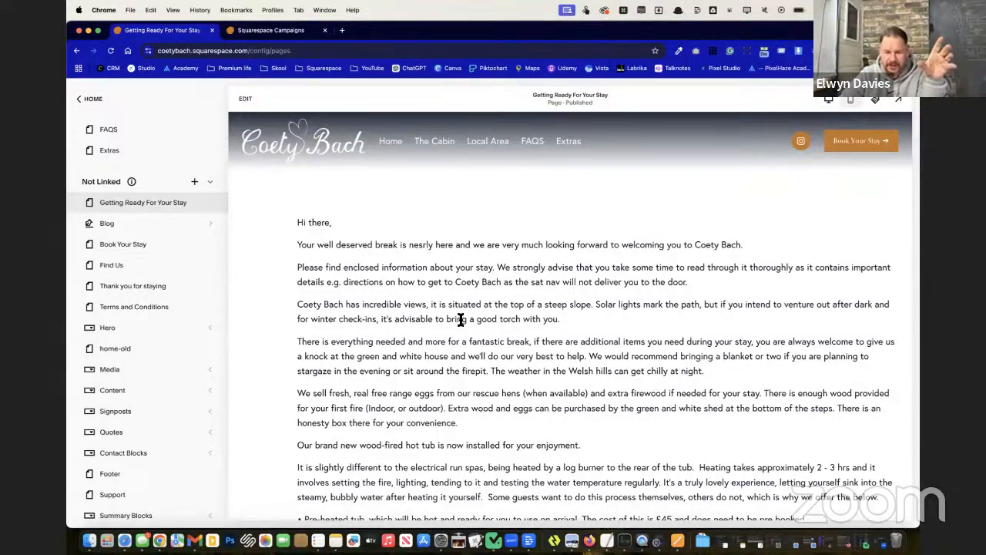
Step: Examine the General, SEO and Advanced page settings of Getting Ready For Your Stay, including its search-results visibility, and close them
{"action": "mouse_move", "coordinate": [214, 204]}
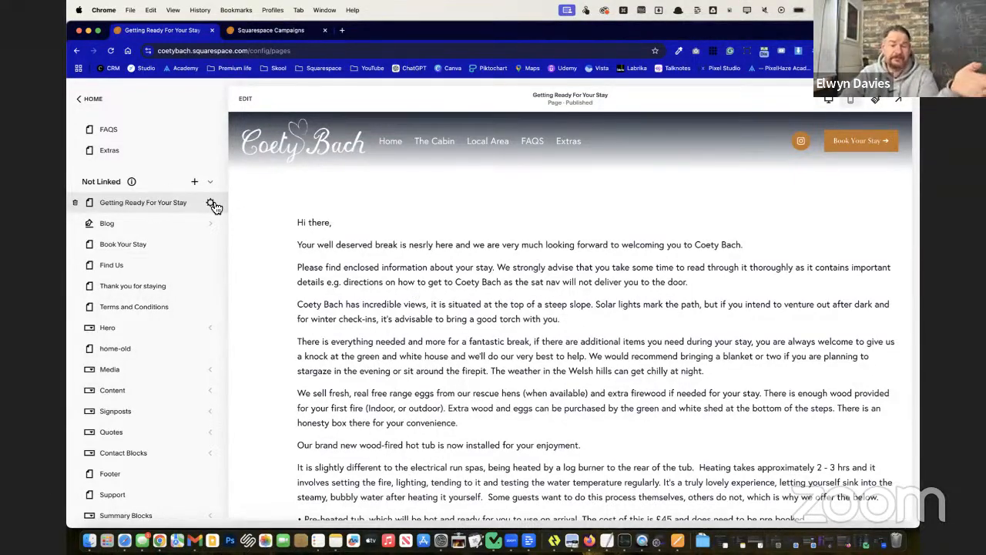
{"action": "left_click", "coordinate": [211, 203]}
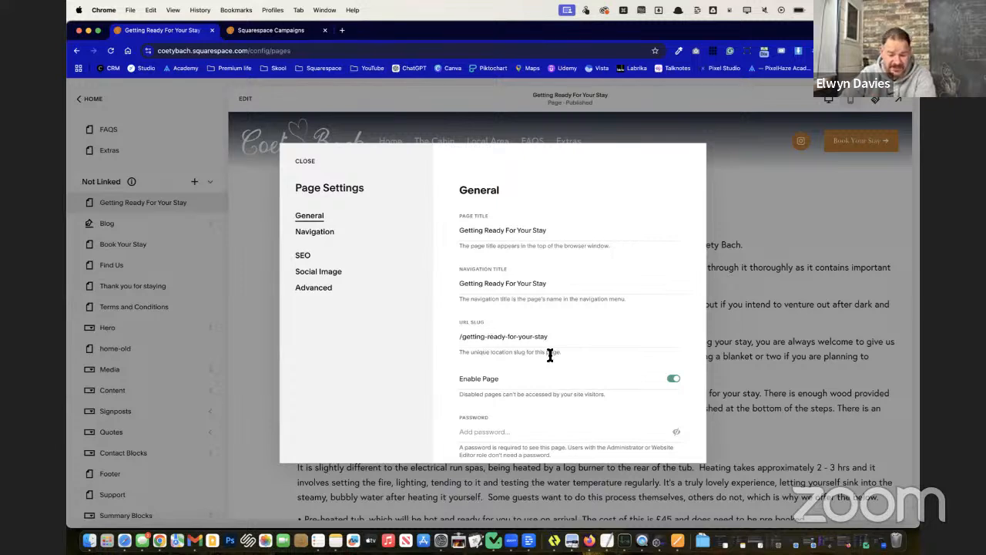
{"action": "scroll", "coordinate": [550, 355], "scroll_direction": "down", "scroll_amount": 3}
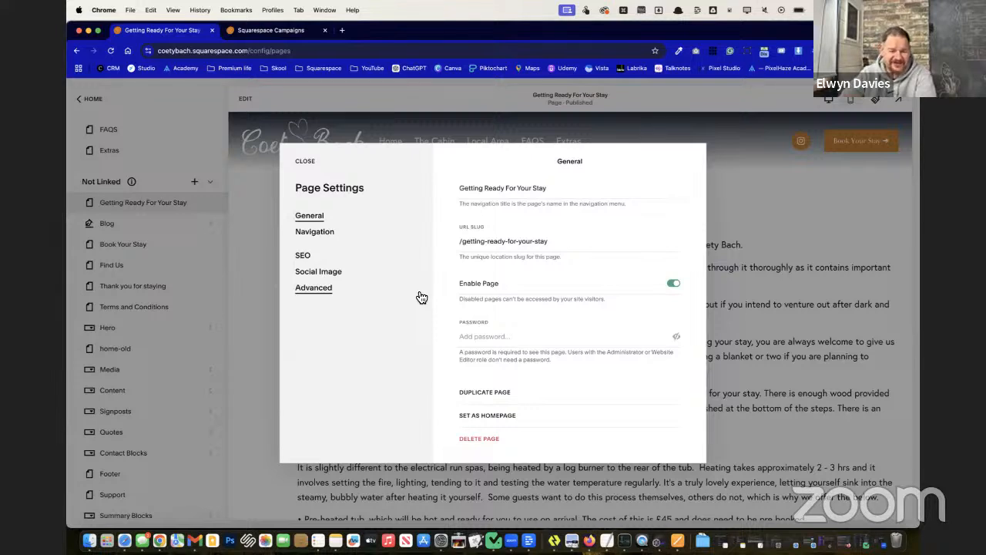
{"action": "left_click", "coordinate": [305, 257]}
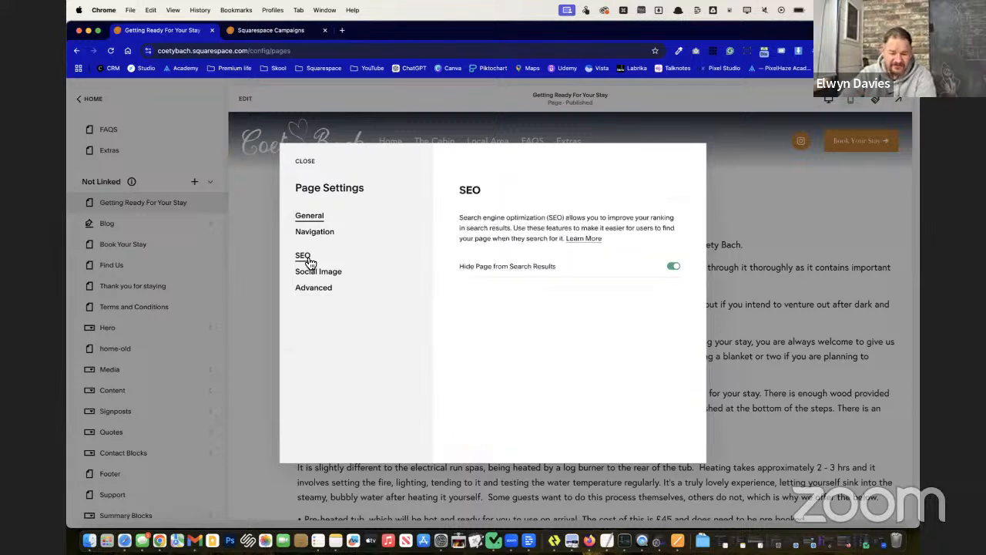
{"action": "left_click", "coordinate": [328, 295]}
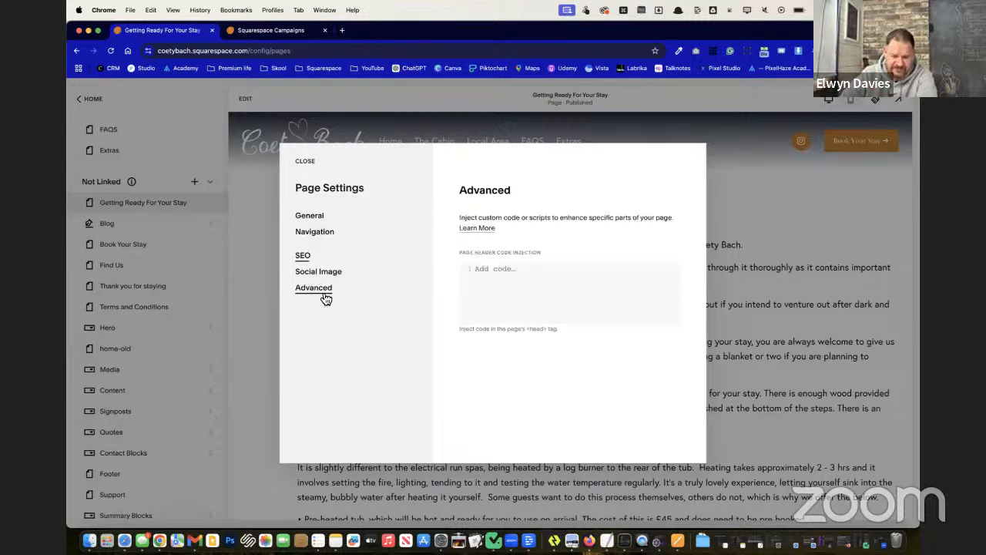
{"action": "left_click", "coordinate": [308, 259]}
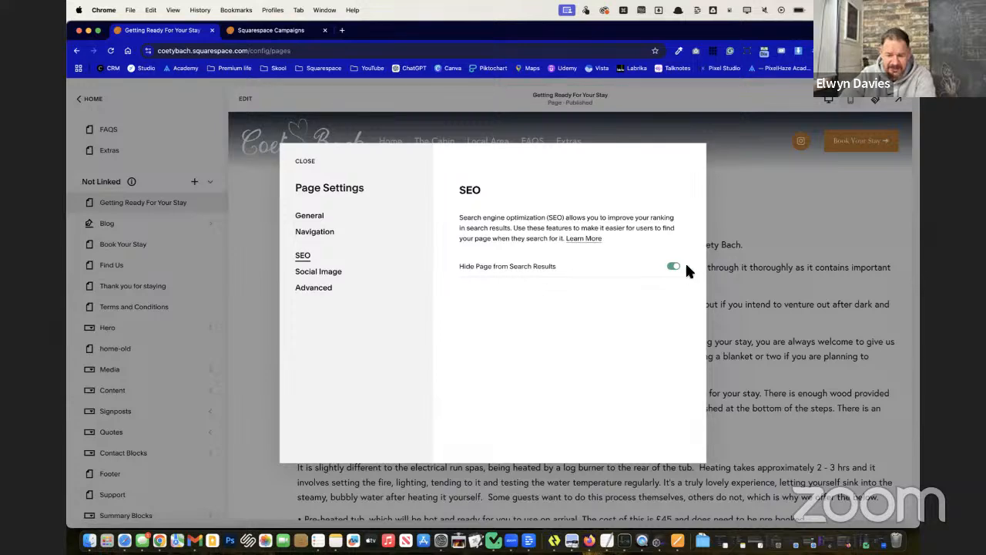
{"action": "left_click", "coordinate": [305, 161]}
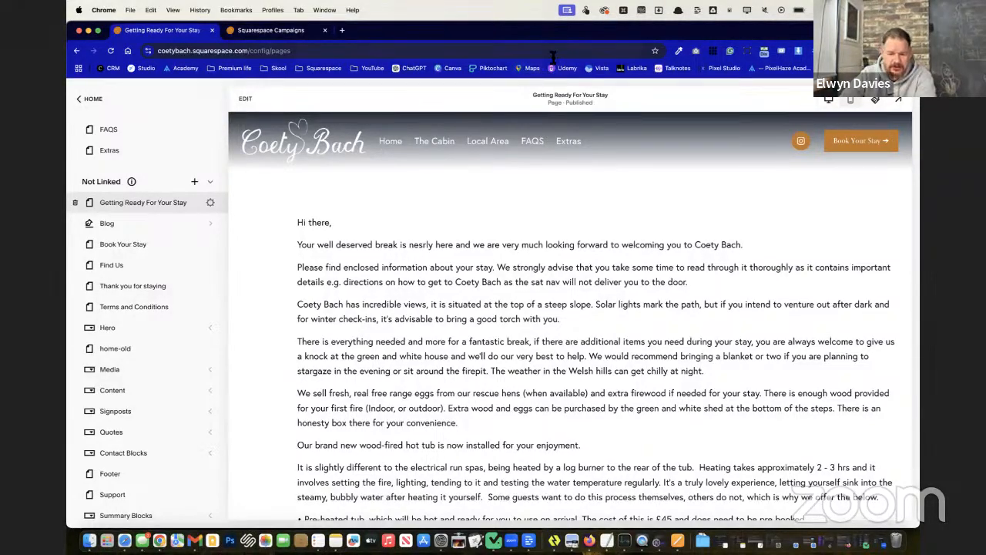
Step: Start editing the Getting Ready For Your Stay page and check its opening guest information text block
{"action": "left_click", "coordinate": [244, 99]}
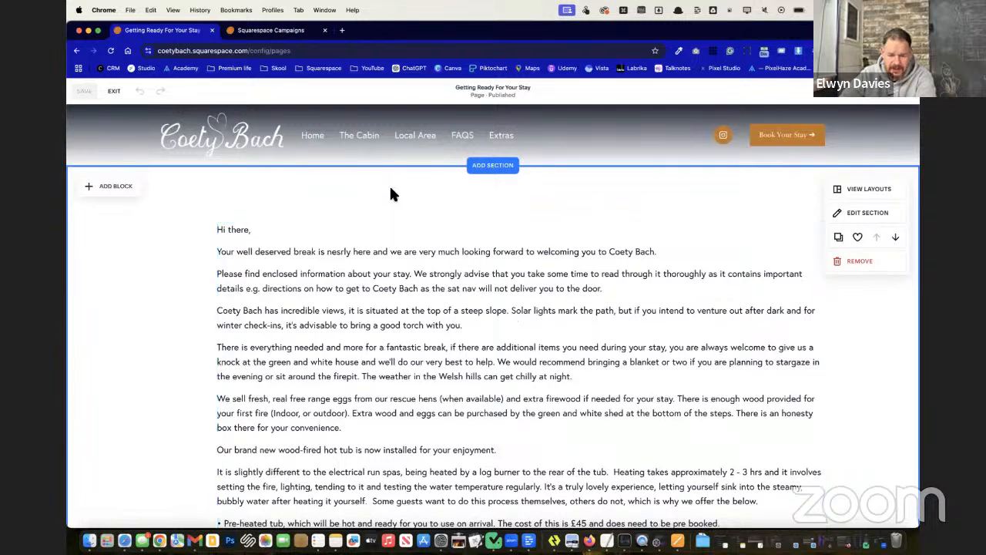
{"action": "scroll", "coordinate": [385, 373], "scroll_direction": "down", "scroll_amount": 2}
{"action": "left_click", "coordinate": [380, 372]}
{"action": "scroll", "coordinate": [396, 299], "scroll_direction": "up", "scroll_amount": 2}
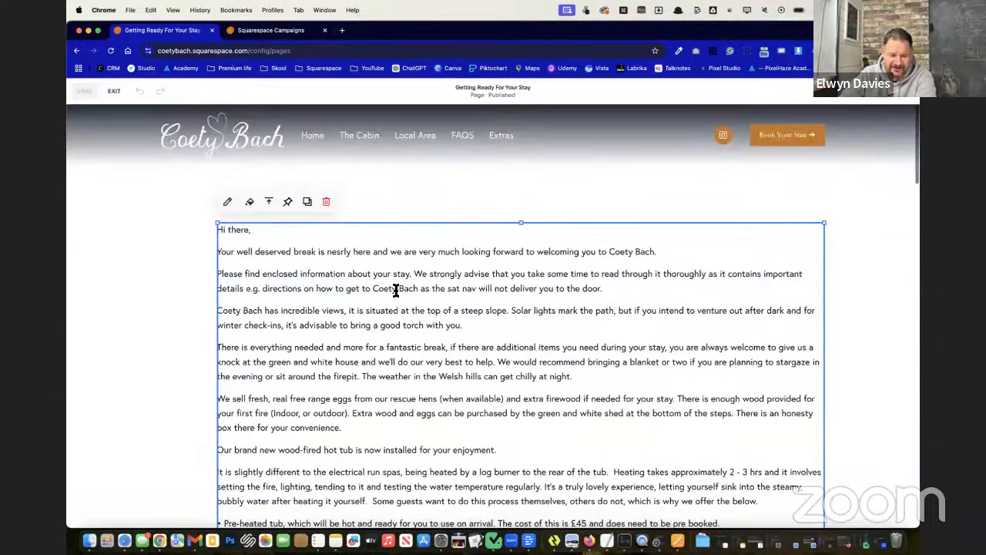
{"action": "left_click", "coordinate": [158, 241]}
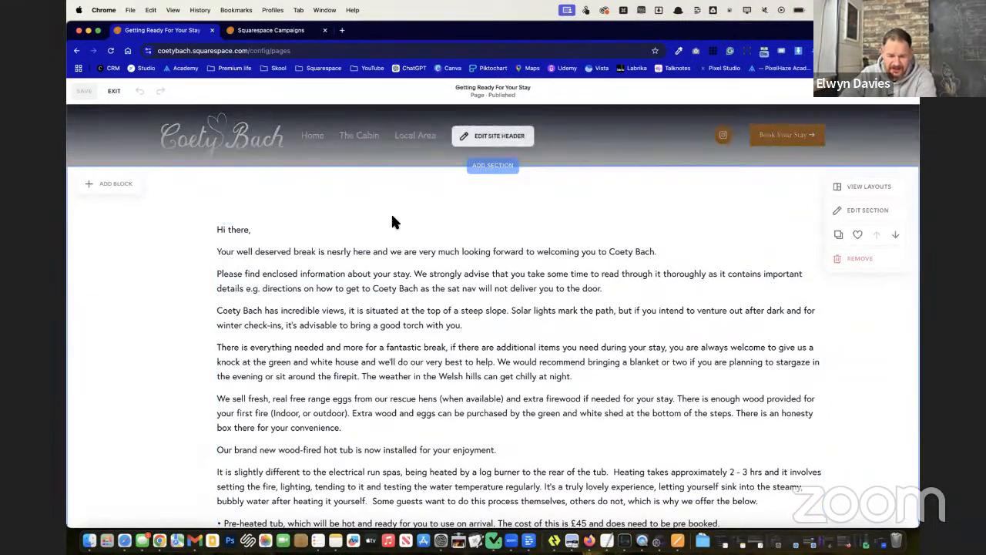
Step: Insert the saved gallery section with the four photos of the bed nook, veranda, log burner and garden above the guest text
{"action": "left_click", "coordinate": [493, 168]}
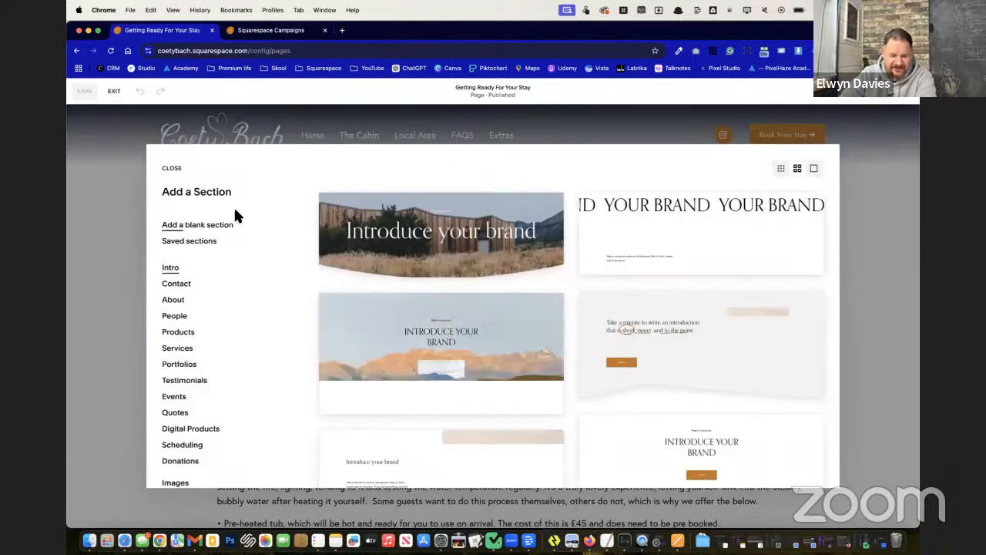
{"action": "left_click", "coordinate": [193, 241]}
{"action": "scroll", "coordinate": [442, 374], "scroll_direction": "down", "scroll_amount": 3}
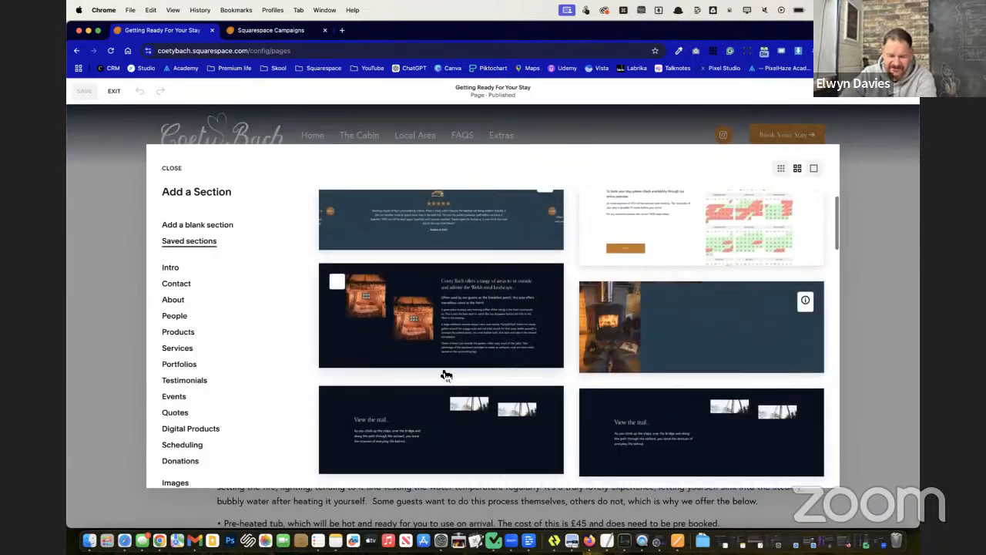
{"action": "scroll", "coordinate": [444, 378], "scroll_direction": "down", "scroll_amount": 3}
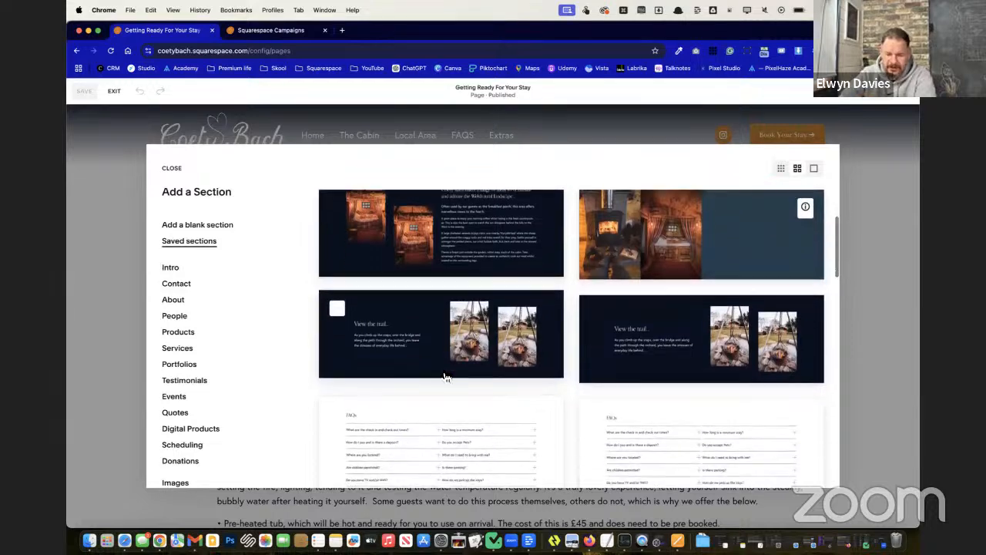
{"action": "scroll", "coordinate": [446, 376], "scroll_direction": "down", "scroll_amount": 3}
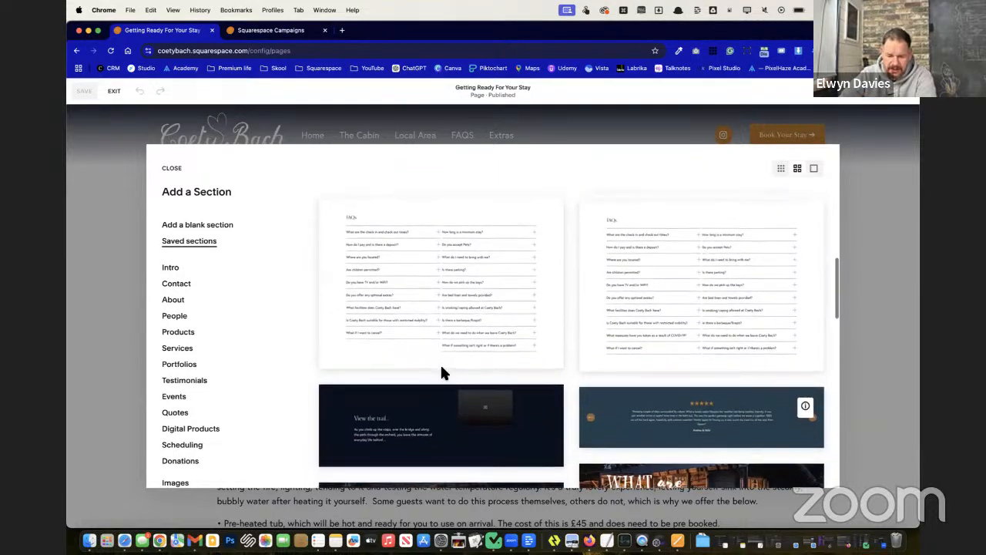
{"action": "scroll", "coordinate": [445, 375], "scroll_direction": "down", "scroll_amount": 4}
{"action": "scroll", "coordinate": [445, 375], "scroll_direction": "down", "scroll_amount": 5}
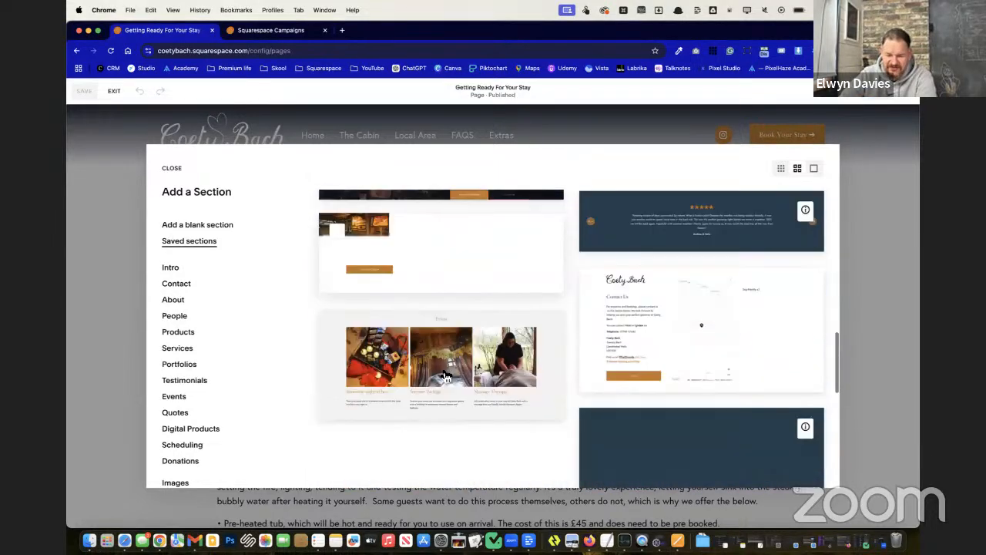
{"action": "scroll", "coordinate": [443, 373], "scroll_direction": "down", "scroll_amount": 3}
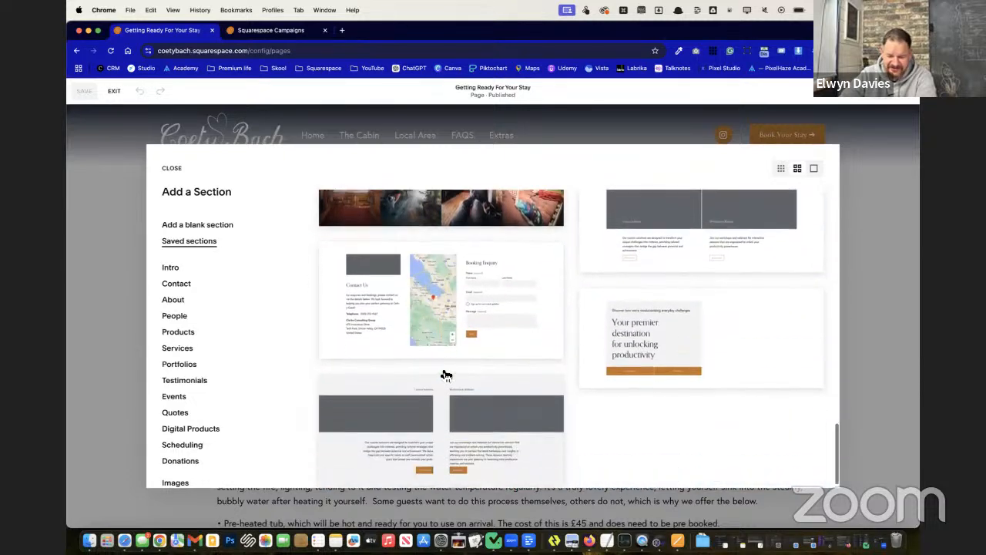
{"action": "scroll", "coordinate": [443, 373], "scroll_direction": "up", "scroll_amount": 3}
{"action": "scroll", "coordinate": [443, 373], "scroll_direction": "up", "scroll_amount": 3}
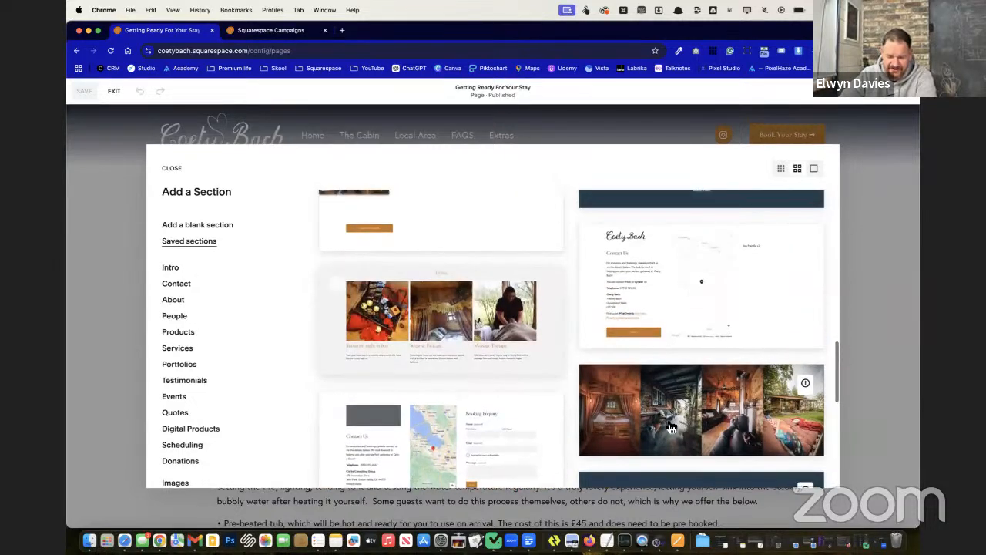
{"action": "left_click", "coordinate": [696, 400]}
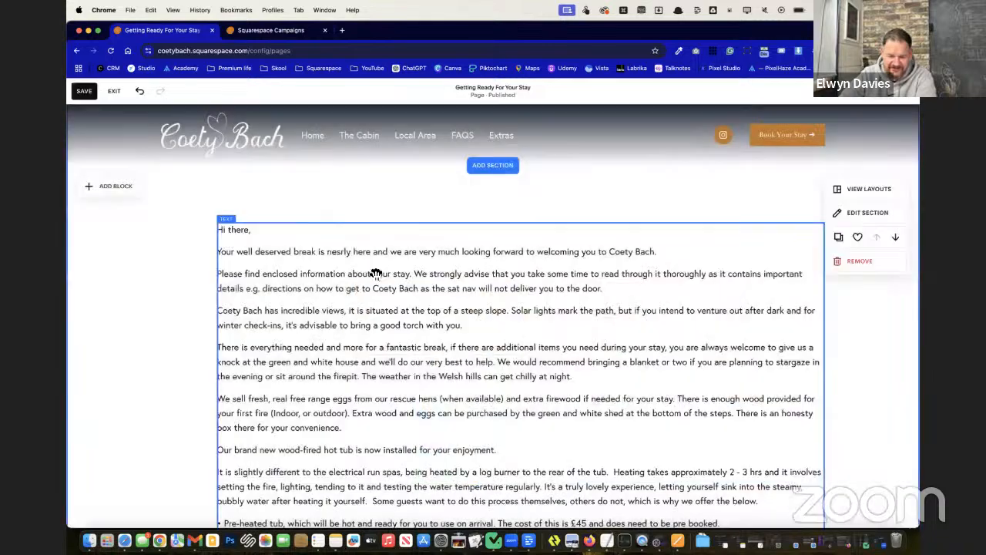
{"action": "scroll", "coordinate": [474, 354], "scroll_direction": "down", "scroll_amount": 3}
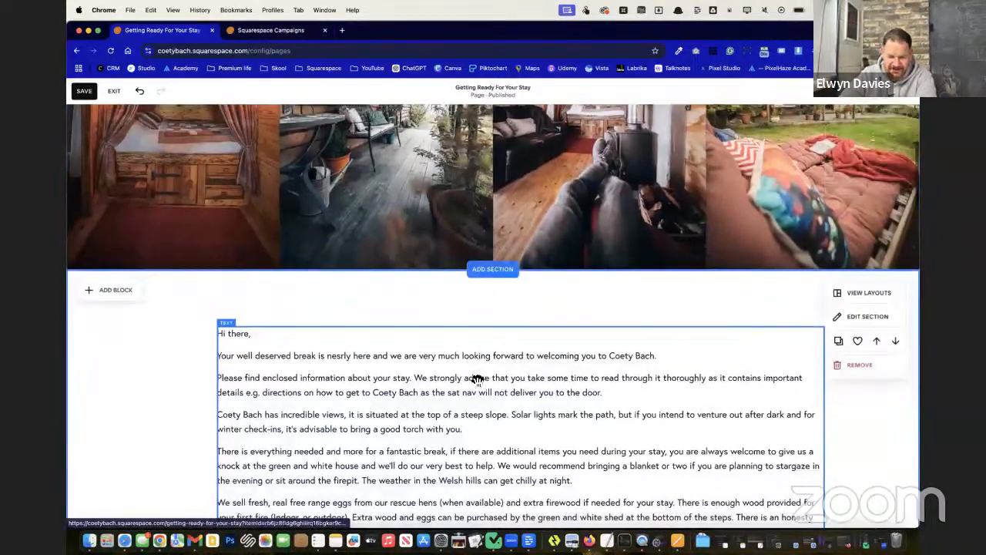
{"action": "scroll", "coordinate": [498, 334], "scroll_direction": "up", "scroll_amount": 5}
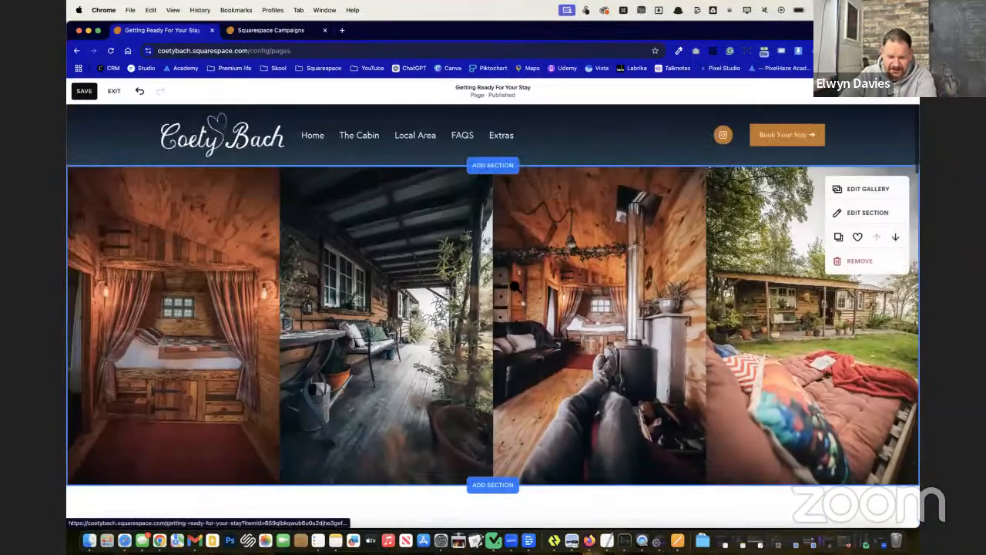
Step: Insert the saved "What are your Brecon stories?" banner section above the photo gallery
{"action": "left_click", "coordinate": [499, 165]}
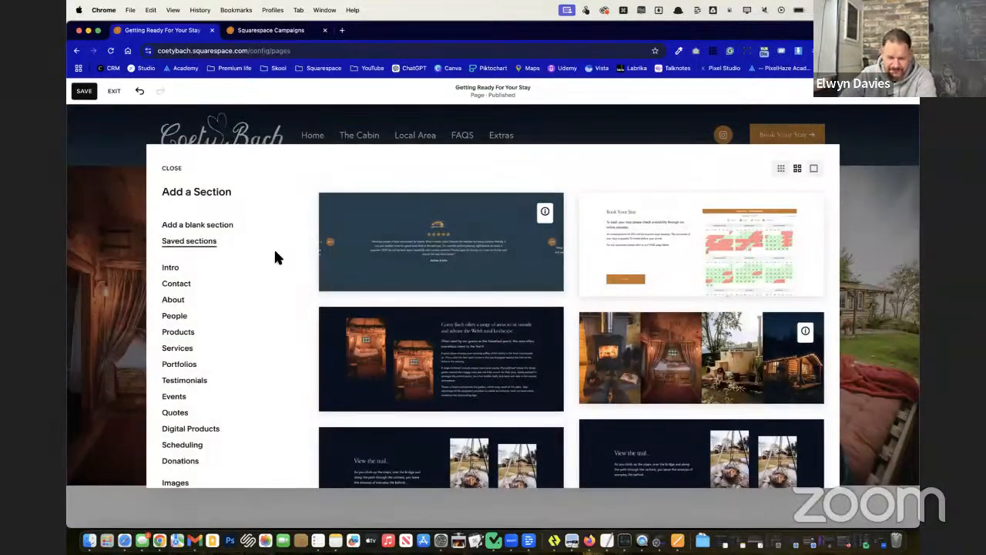
{"action": "scroll", "coordinate": [424, 346], "scroll_direction": "down", "scroll_amount": 5}
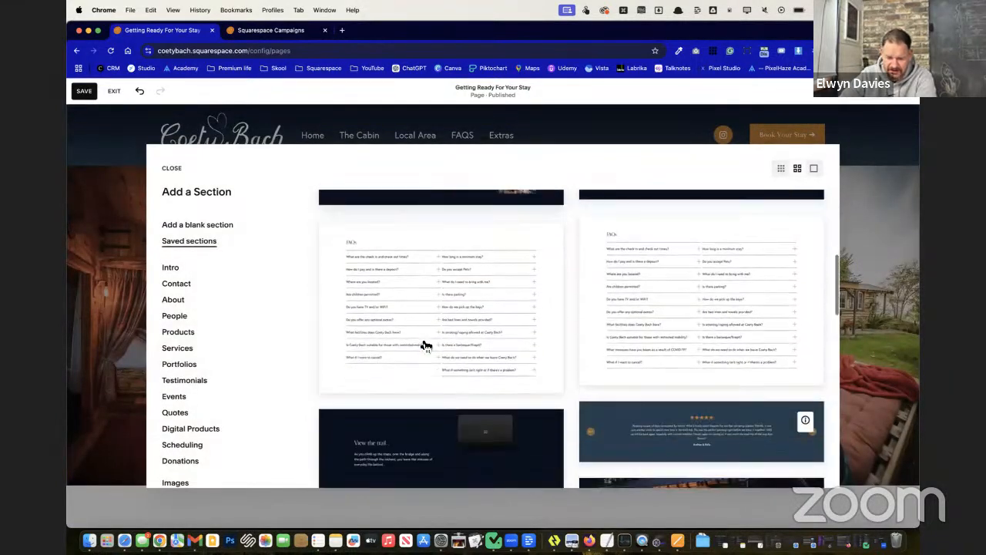
{"action": "scroll", "coordinate": [424, 346], "scroll_direction": "down", "scroll_amount": 5}
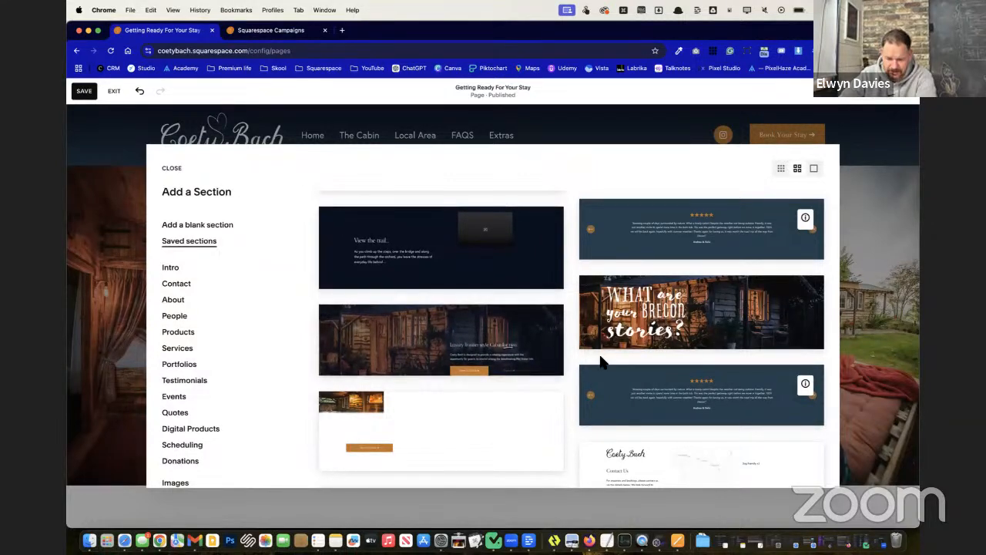
{"action": "left_click", "coordinate": [755, 309]}
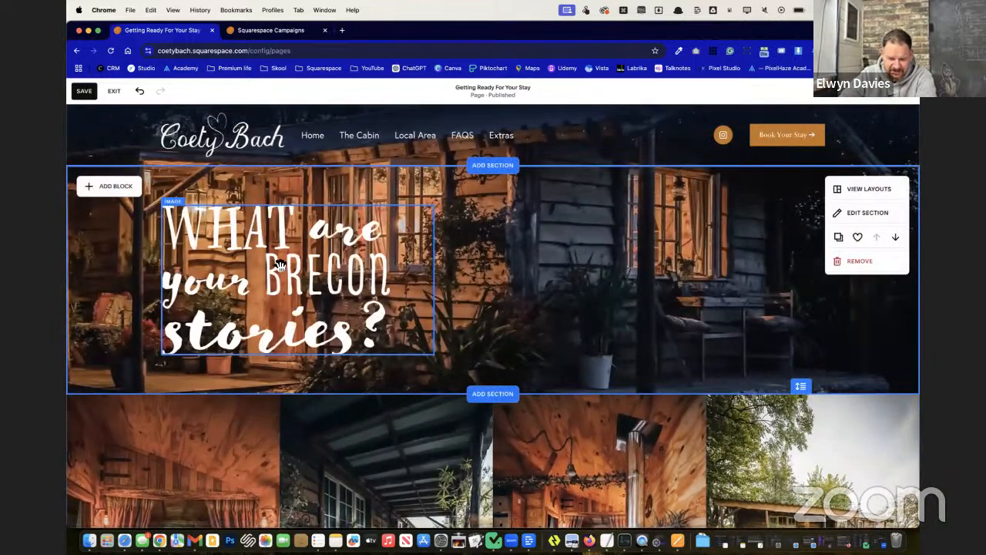
Step: Inspect the content settings of the "What are your Brecon stories?" image, close them and look over the page below
{"action": "double_click", "coordinate": [278, 266]}
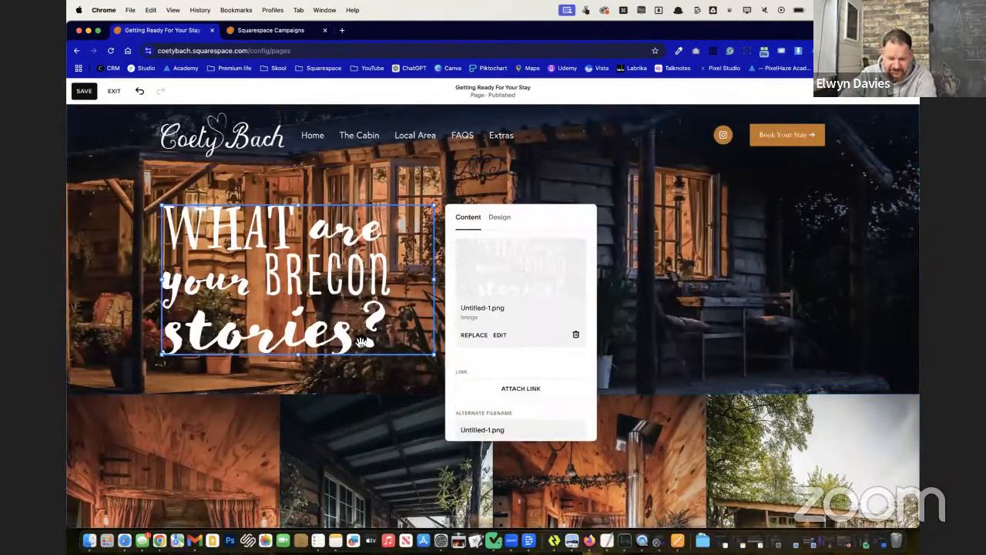
{"action": "left_click", "coordinate": [123, 333]}
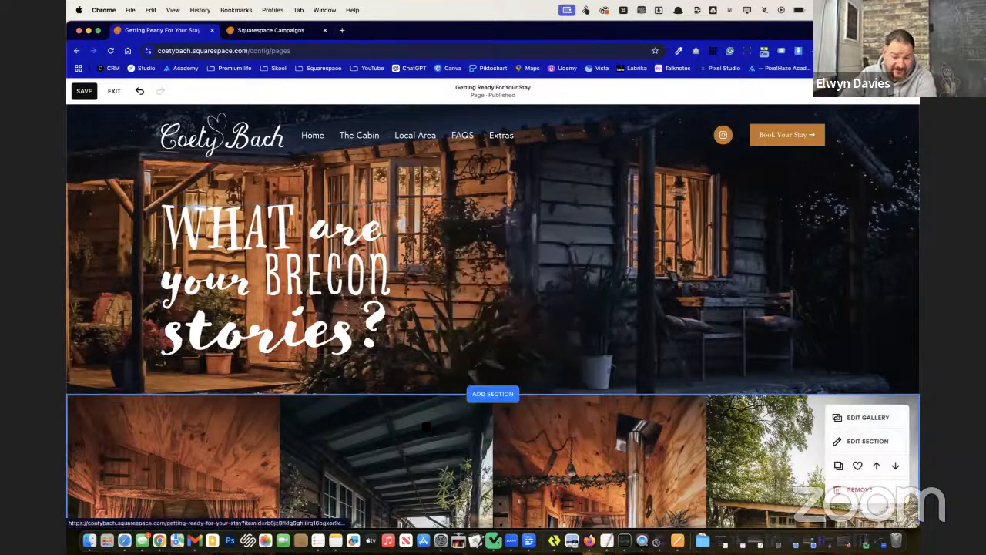
{"action": "left_click", "coordinate": [372, 307]}
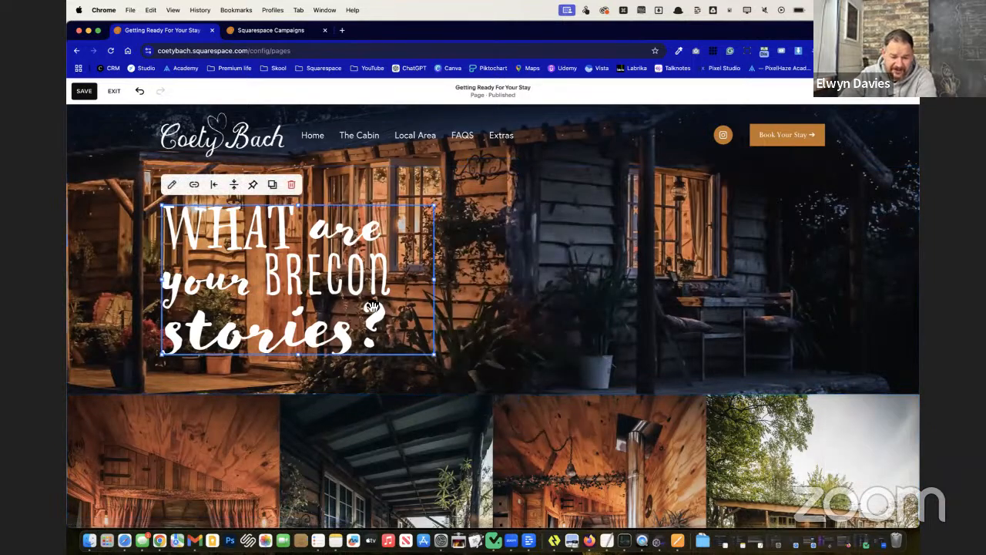
{"action": "left_click", "coordinate": [520, 325]}
{"action": "scroll", "coordinate": [520, 324], "scroll_direction": "down", "scroll_amount": 15}
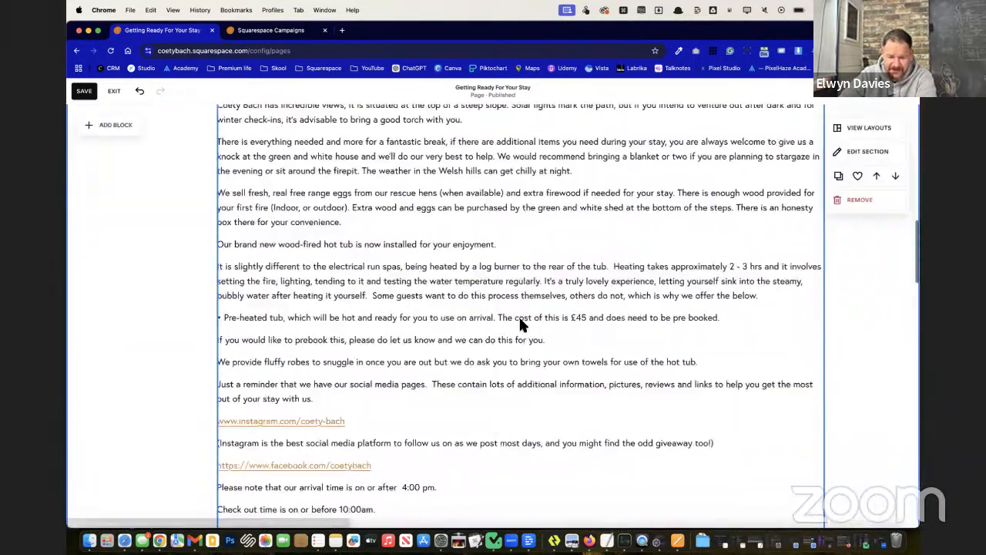
{"action": "scroll", "coordinate": [520, 320], "scroll_direction": "up", "scroll_amount": 15}
Step: Save the Getting Ready For Your Stay page with its new banner and gallery, and exit editing
{"action": "left_click", "coordinate": [497, 316]}
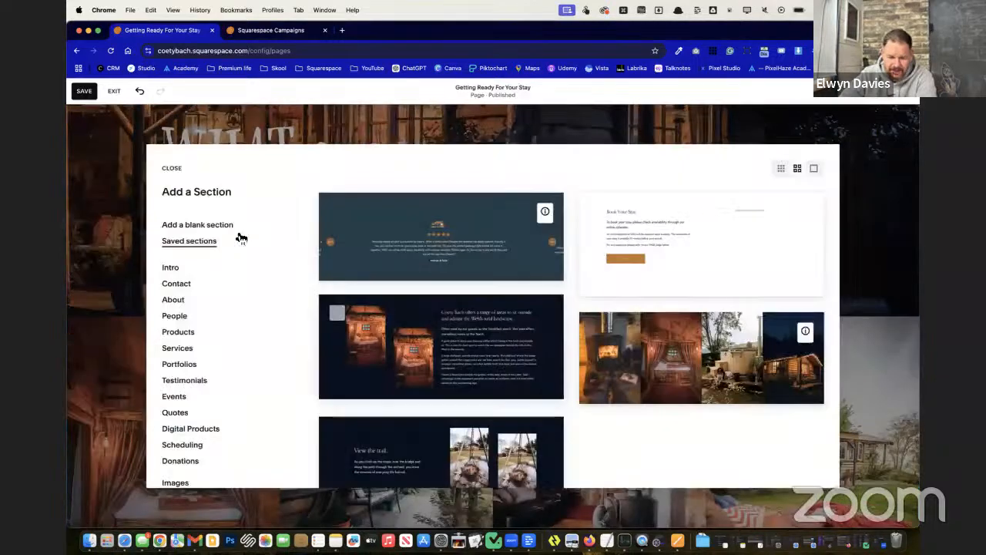
{"action": "left_click", "coordinate": [433, 129]}
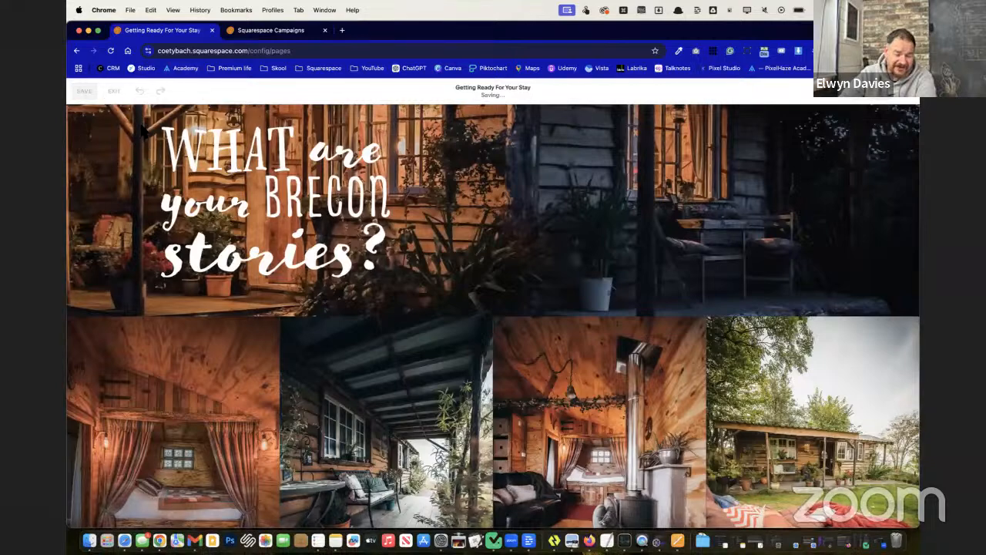
{"action": "left_click", "coordinate": [114, 90]}
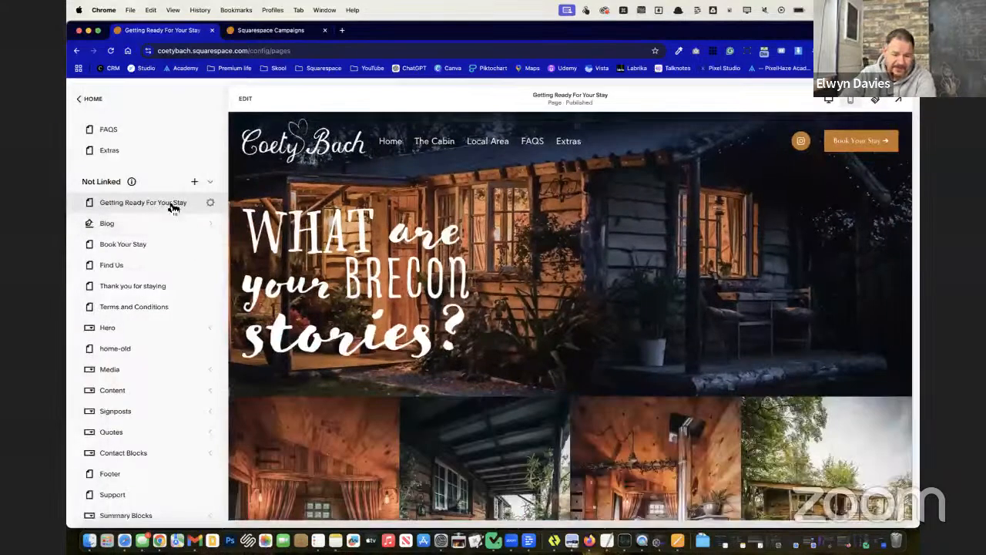
Step: Open The Cabin page for editing and add its dark "Nestled in a secluded rural location" section to the saved sections
{"action": "scroll", "coordinate": [171, 200], "scroll_direction": "up", "scroll_amount": 3}
{"action": "left_click", "coordinate": [132, 213]}
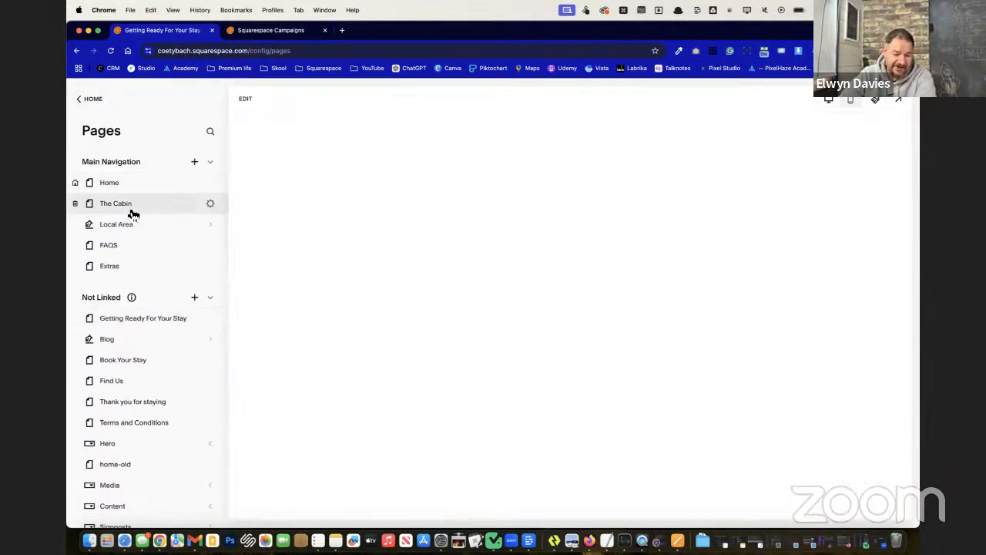
{"action": "scroll", "coordinate": [432, 386], "scroll_direction": "down", "scroll_amount": 5}
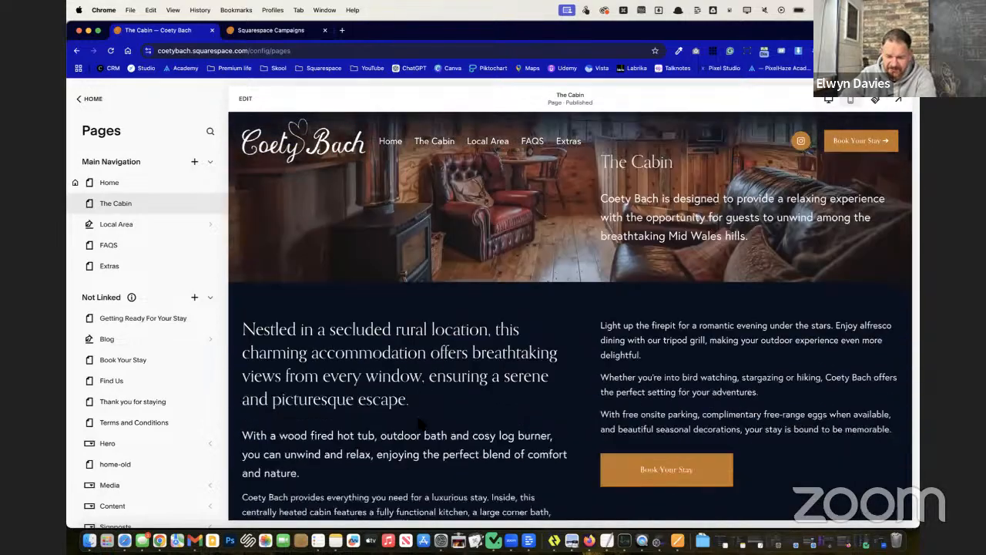
{"action": "scroll", "coordinate": [419, 421], "scroll_direction": "up", "scroll_amount": 3}
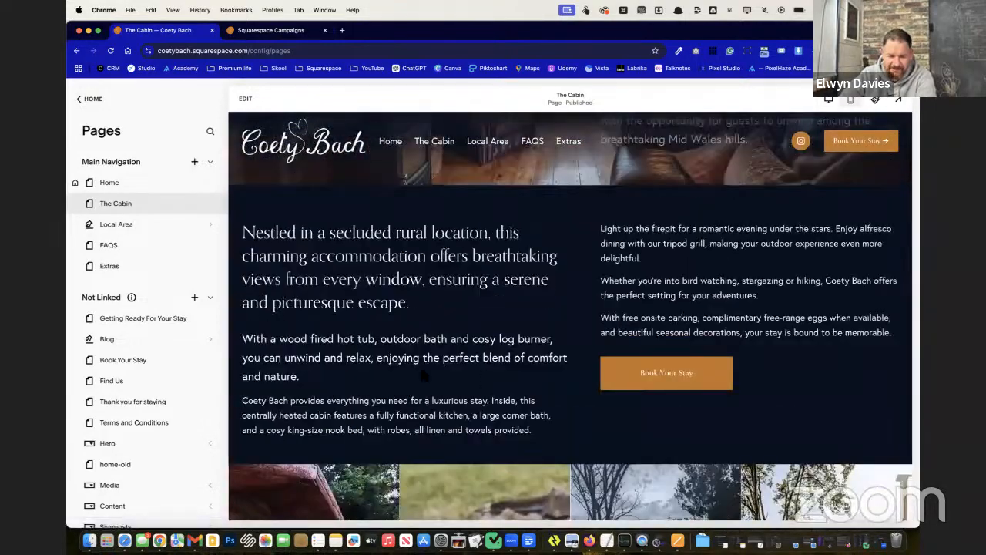
{"action": "left_click", "coordinate": [245, 100]}
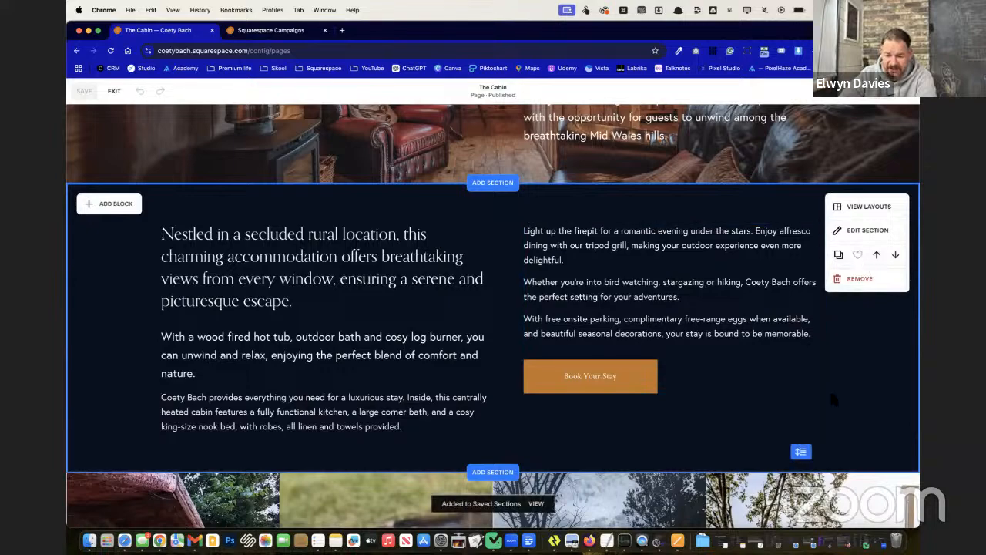
Step: Add The Cabin page's Dark Skies night-sky section to the saved sections
{"action": "scroll", "coordinate": [832, 399], "scroll_direction": "down", "scroll_amount": 5}
{"action": "scroll", "coordinate": [836, 398], "scroll_direction": "down", "scroll_amount": 2}
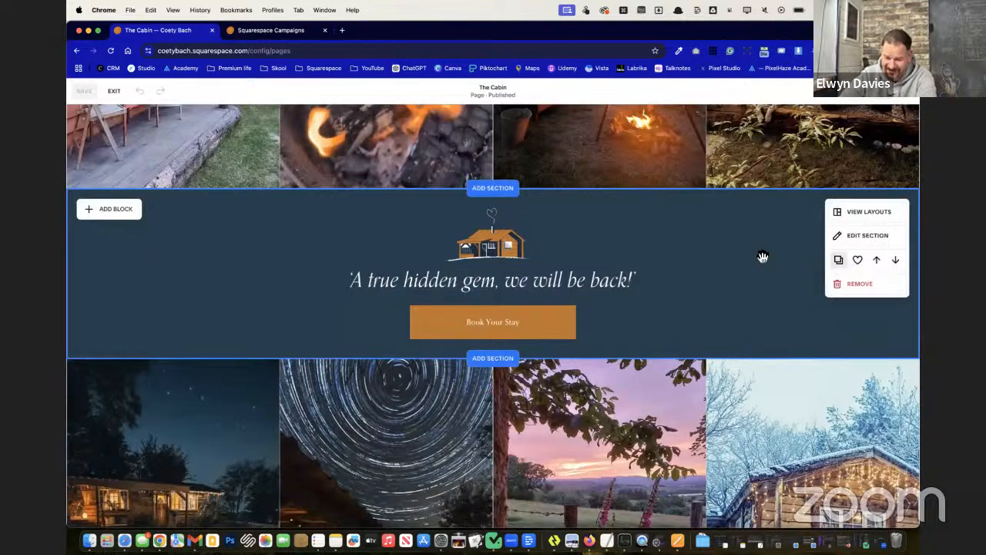
{"action": "scroll", "coordinate": [744, 273], "scroll_direction": "down", "scroll_amount": 7}
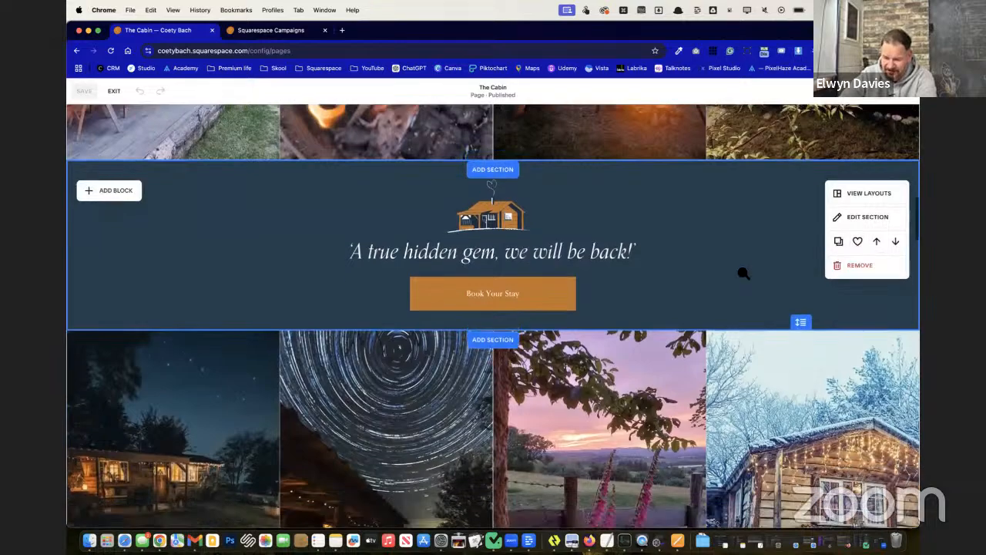
{"action": "scroll", "coordinate": [743, 273], "scroll_direction": "down", "scroll_amount": 10}
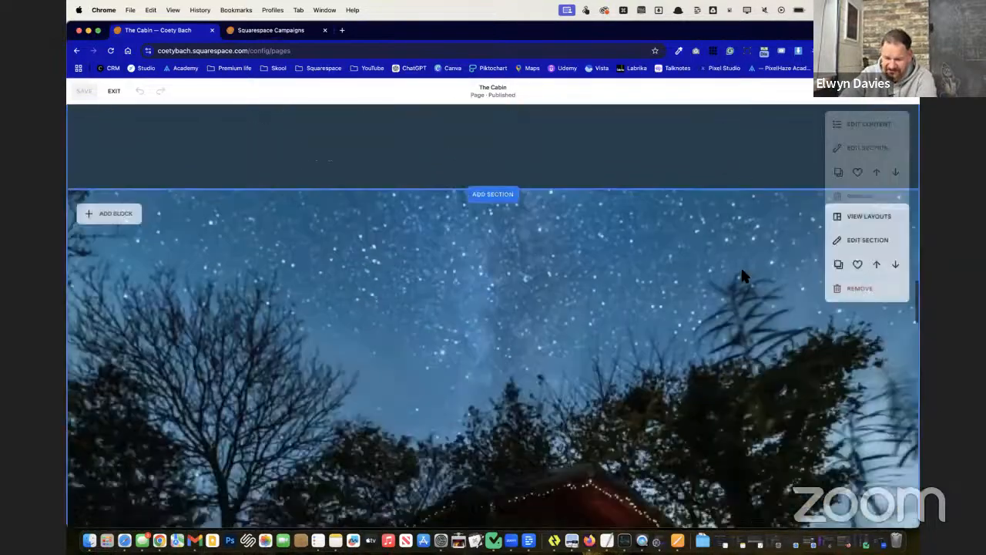
{"action": "scroll", "coordinate": [745, 276], "scroll_direction": "up", "scroll_amount": 2}
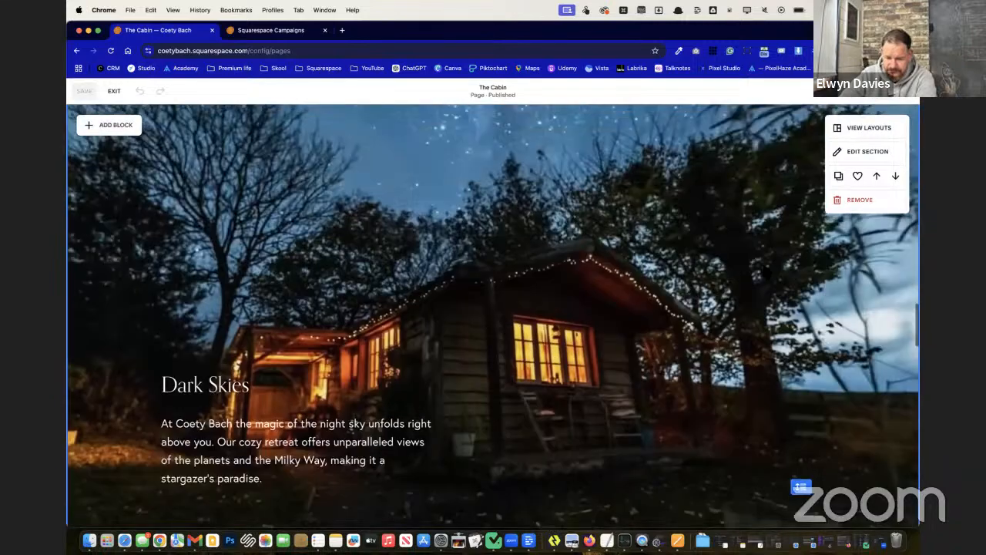
{"action": "scroll", "coordinate": [797, 309], "scroll_direction": "up", "scroll_amount": 3}
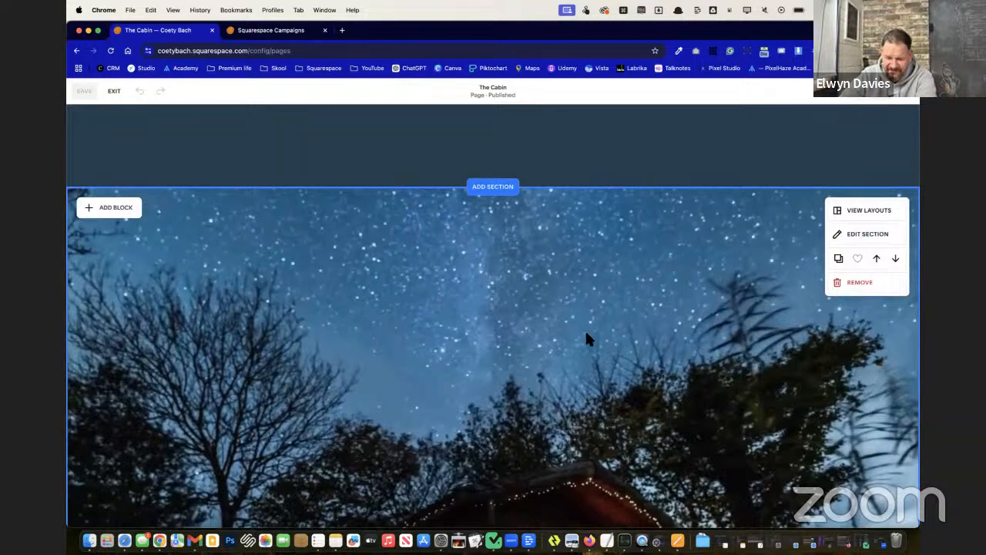
Step: Add The Cabin page's FAQs accordion section to the saved sections
{"action": "scroll", "coordinate": [588, 337], "scroll_direction": "down", "scroll_amount": 5}
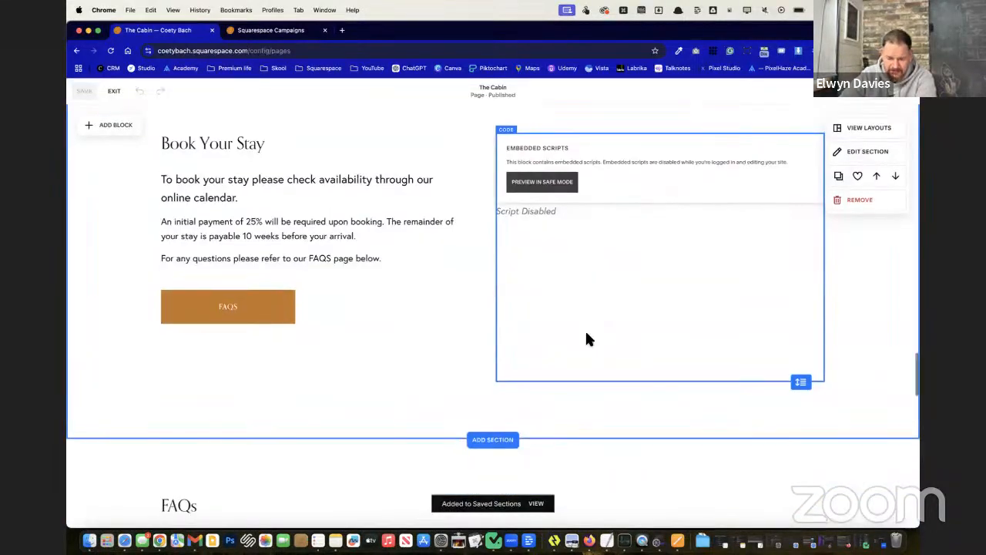
{"action": "scroll", "coordinate": [586, 337], "scroll_direction": "down", "scroll_amount": 2}
{"action": "scroll", "coordinate": [608, 301], "scroll_direction": "up", "scroll_amount": 3}
{"action": "scroll", "coordinate": [539, 268], "scroll_direction": "down", "scroll_amount": 5}
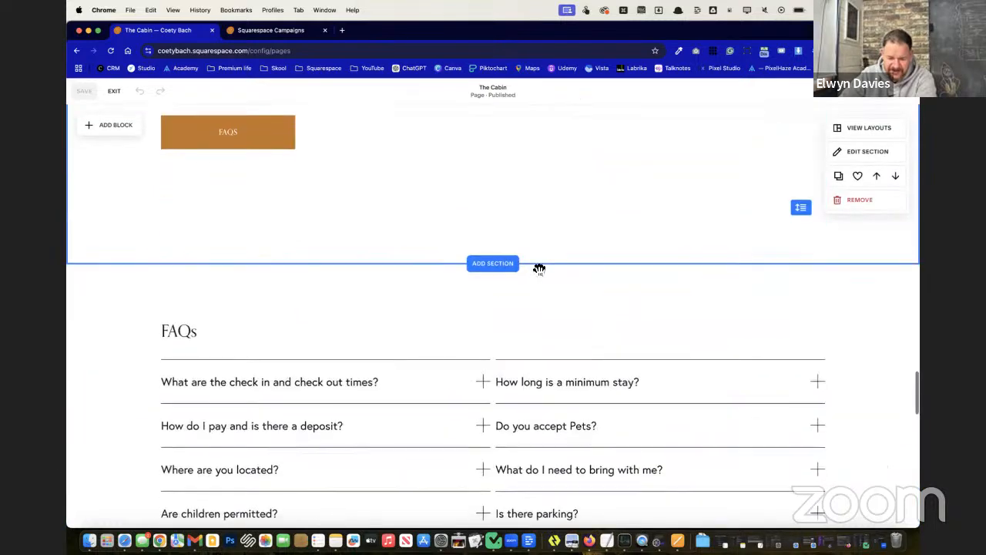
{"action": "scroll", "coordinate": [538, 268], "scroll_direction": "up", "scroll_amount": 1}
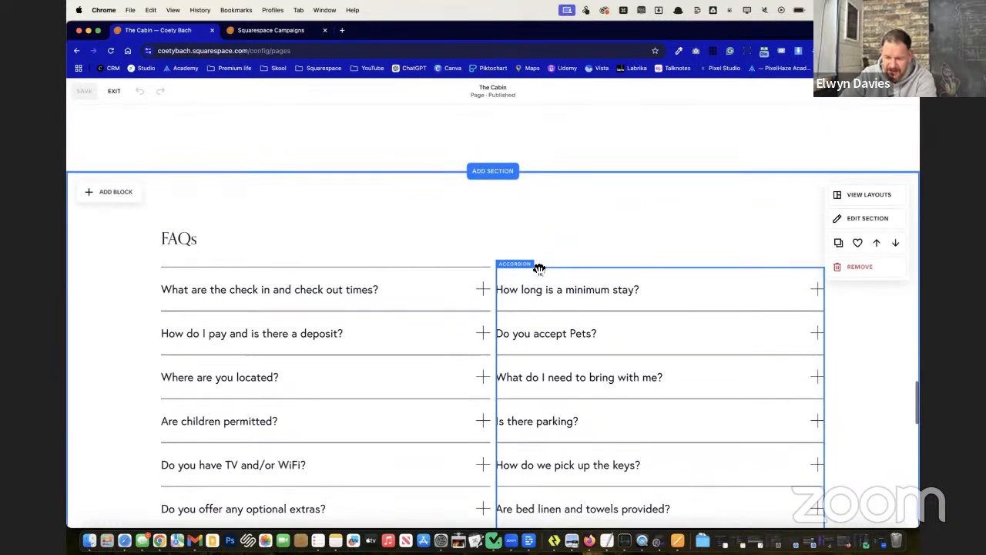
{"action": "left_click", "coordinate": [857, 243]}
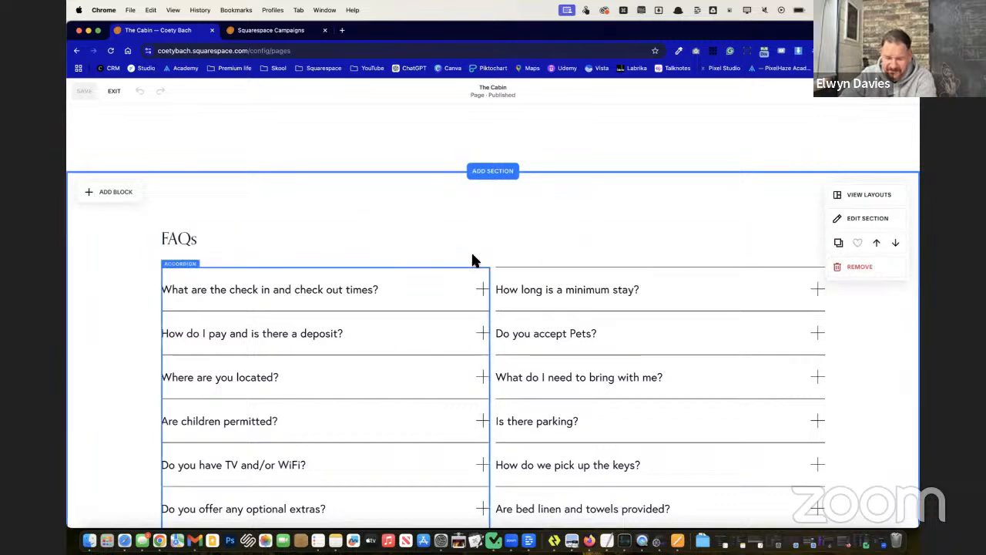
Step: Look over the remaining sections and footer of The Cabin page, and exit editing
{"action": "scroll", "coordinate": [560, 314], "scroll_direction": "down", "scroll_amount": 5}
{"action": "scroll", "coordinate": [560, 315], "scroll_direction": "down", "scroll_amount": 10}
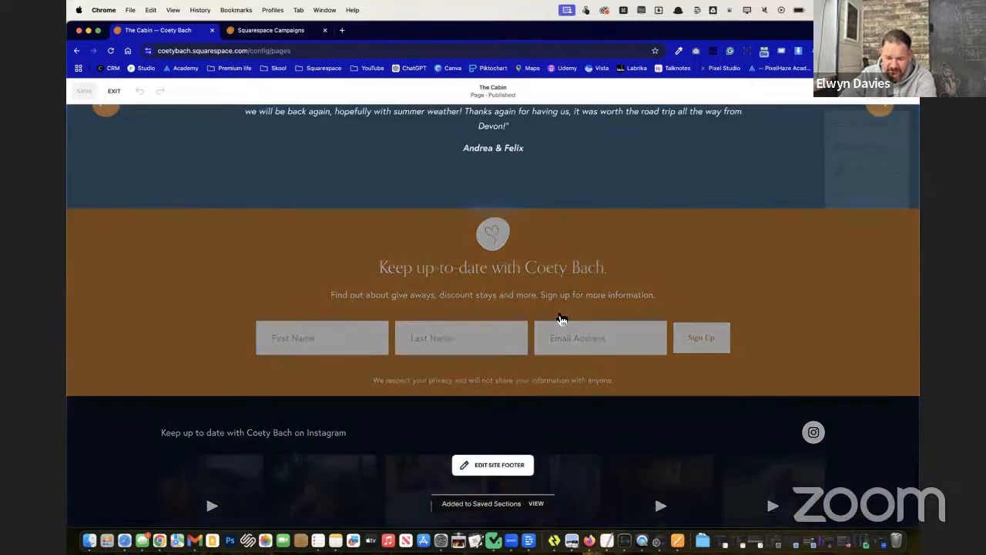
{"action": "scroll", "coordinate": [610, 260], "scroll_direction": "up", "scroll_amount": 5}
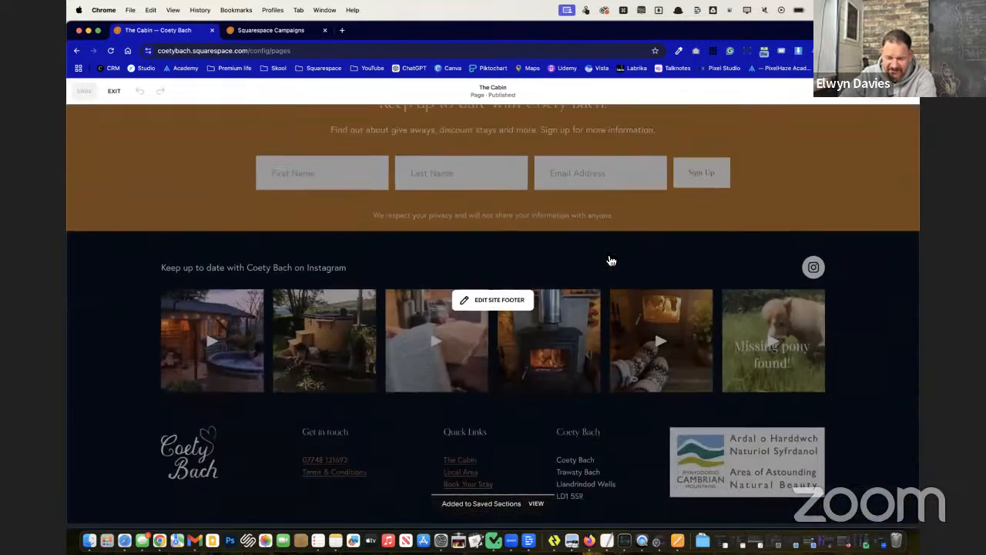
{"action": "scroll", "coordinate": [610, 260], "scroll_direction": "down", "scroll_amount": 5}
{"action": "scroll", "coordinate": [610, 261], "scroll_direction": "up", "scroll_amount": 7}
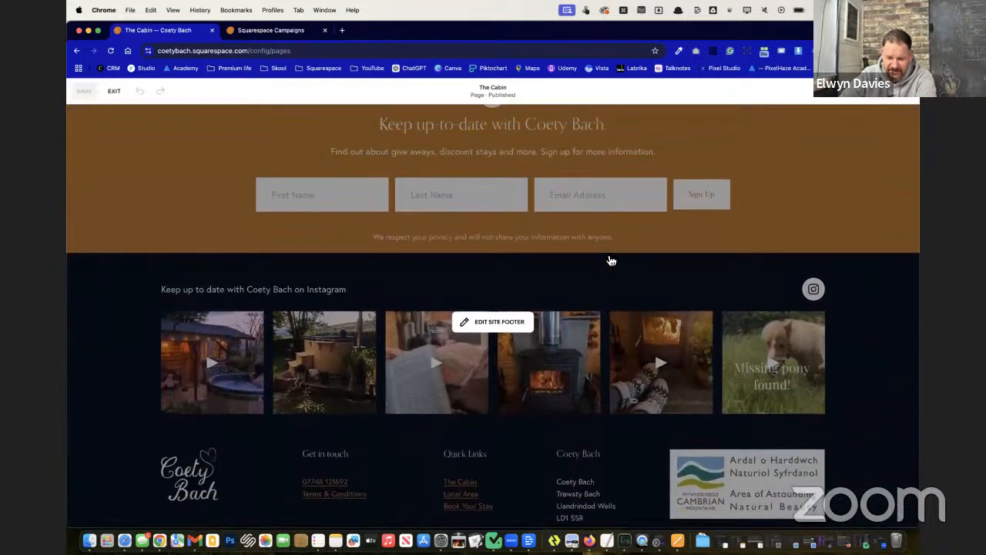
{"action": "scroll", "coordinate": [610, 260], "scroll_direction": "down", "scroll_amount": 4}
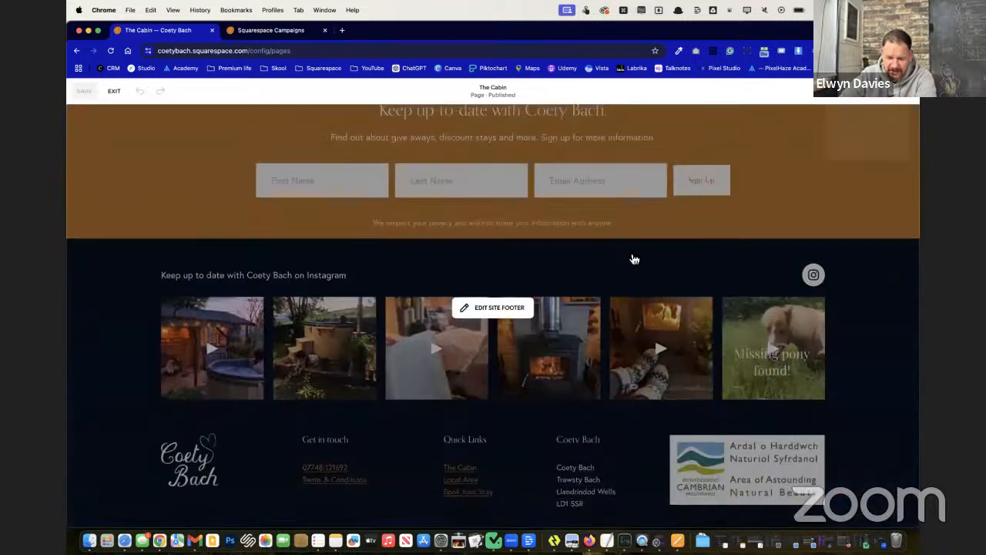
{"action": "scroll", "coordinate": [632, 257], "scroll_direction": "up", "scroll_amount": 3}
{"action": "scroll", "coordinate": [505, 351], "scroll_direction": "up", "scroll_amount": 3}
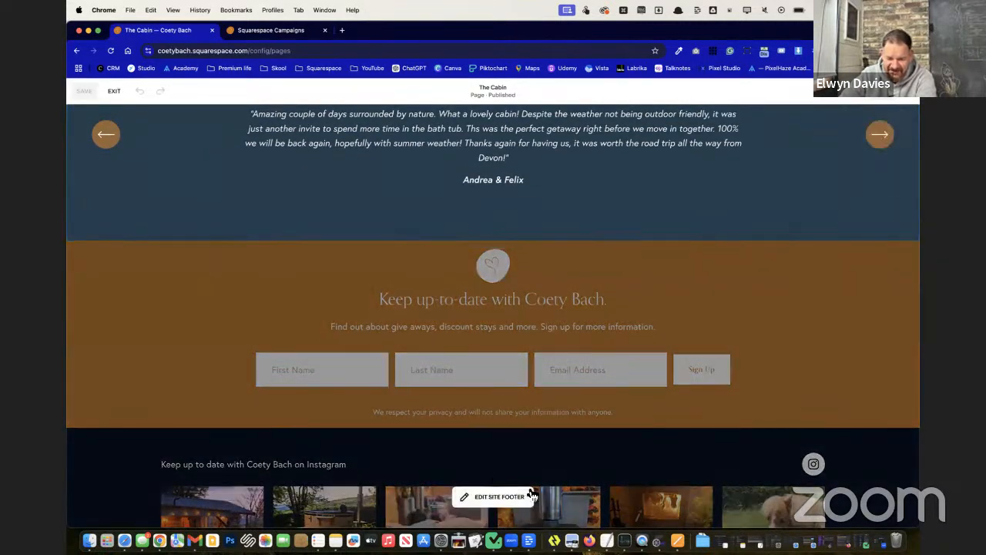
{"action": "scroll", "coordinate": [587, 400], "scroll_direction": "up", "scroll_amount": 20}
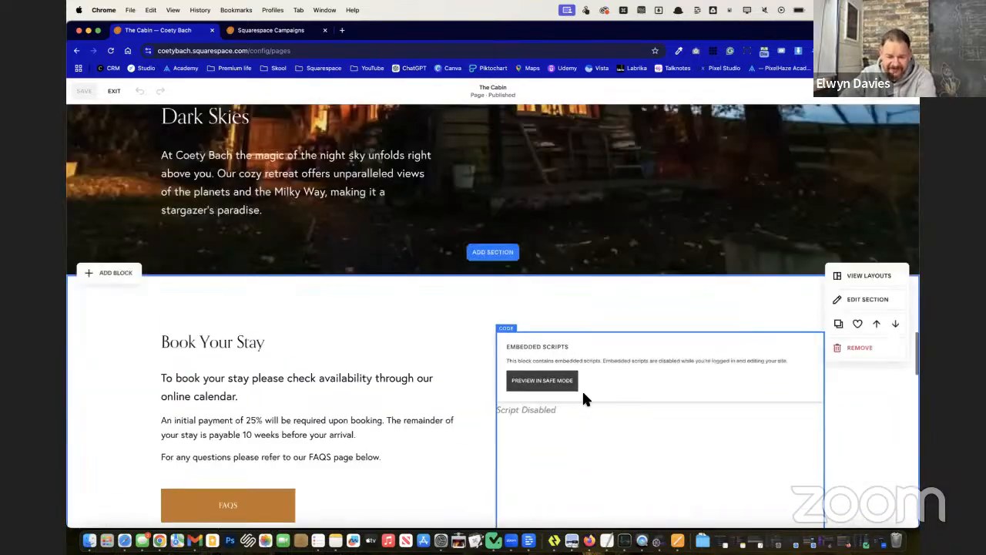
{"action": "scroll", "coordinate": [585, 397], "scroll_direction": "up", "scroll_amount": 20}
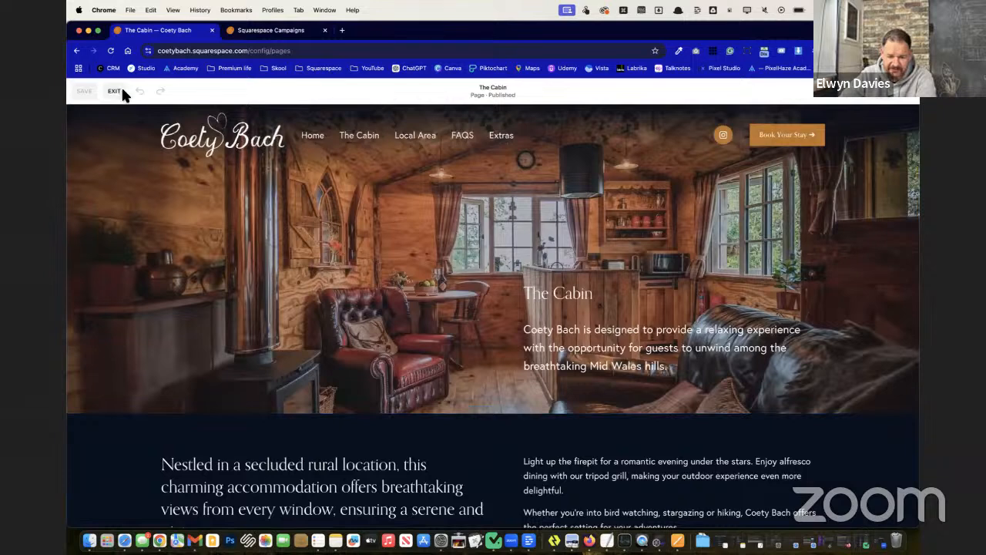
{"action": "left_click", "coordinate": [114, 91]}
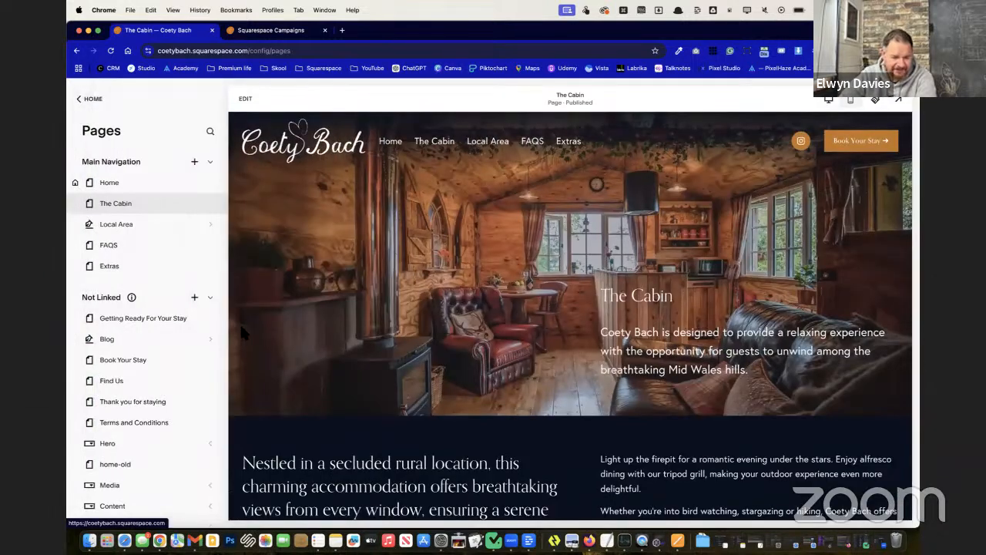
Step: Open the FAQS page for editing and add its dark blue questions accordion section to the saved sections
{"action": "left_click", "coordinate": [131, 248]}
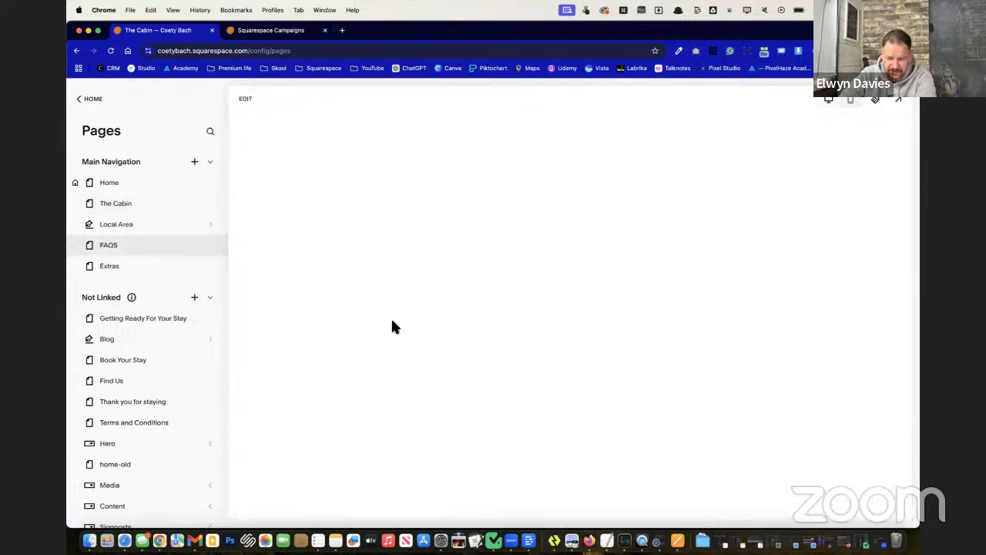
{"action": "scroll", "coordinate": [392, 326], "scroll_direction": "down", "scroll_amount": 15}
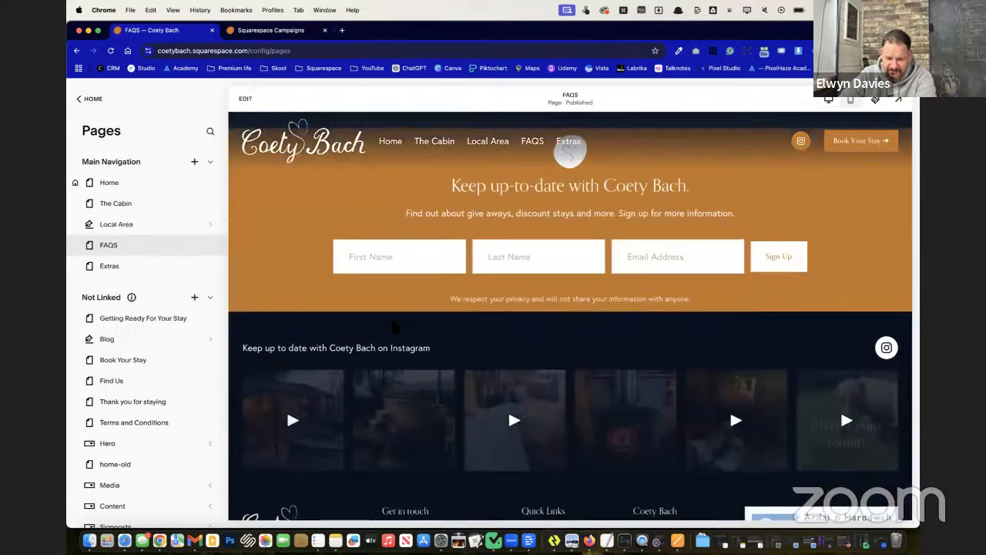
{"action": "scroll", "coordinate": [395, 328], "scroll_direction": "up", "scroll_amount": 5}
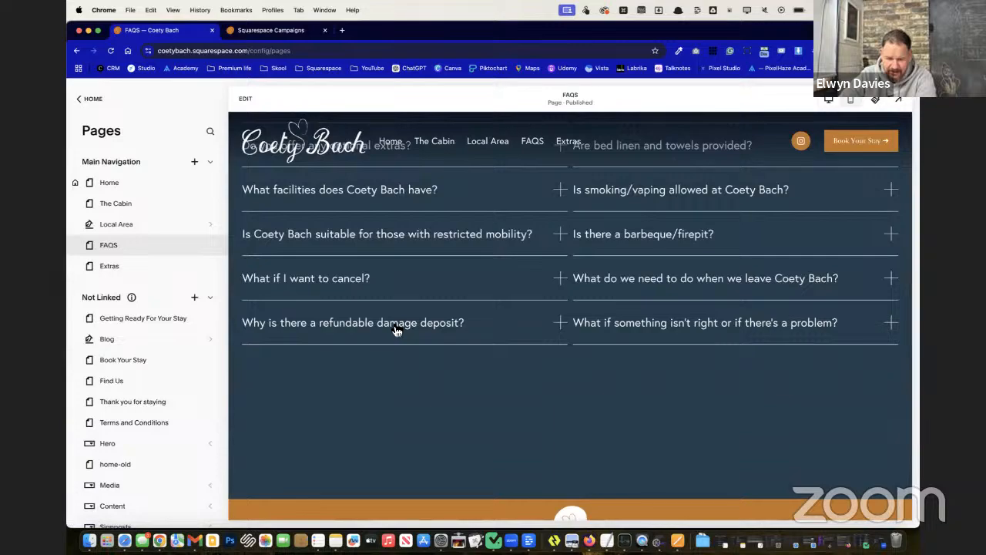
{"action": "scroll", "coordinate": [394, 328], "scroll_direction": "up", "scroll_amount": 10}
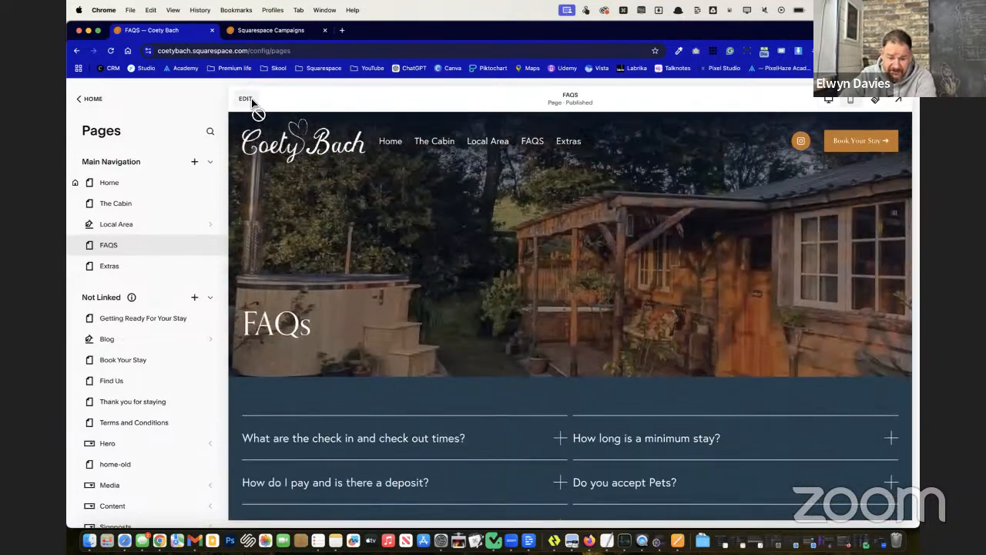
{"action": "left_click", "coordinate": [250, 99]}
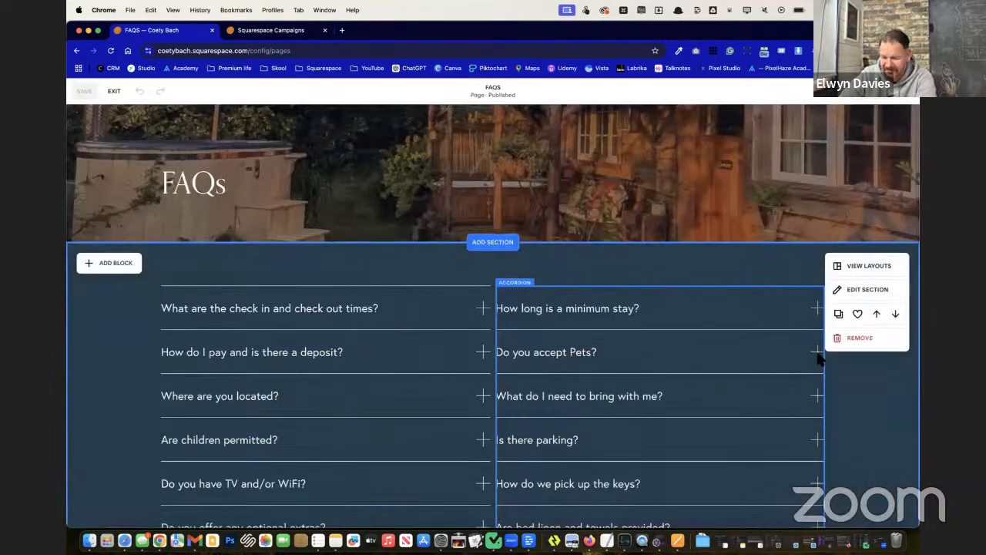
{"action": "left_click", "coordinate": [858, 314]}
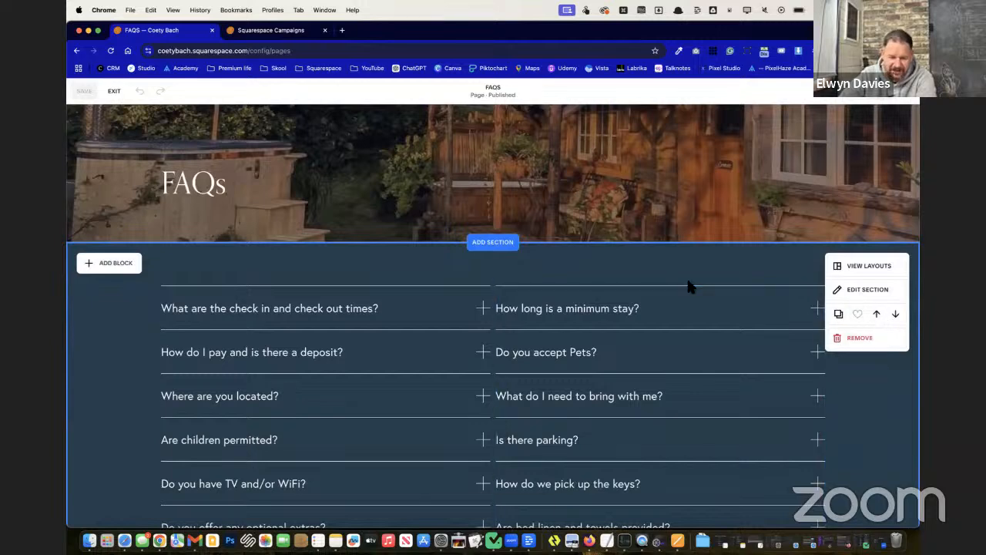
Step: Add the FAQS page's banner section to the saved sections and exit editing
{"action": "scroll", "coordinate": [687, 279], "scroll_direction": "up", "scroll_amount": 3}
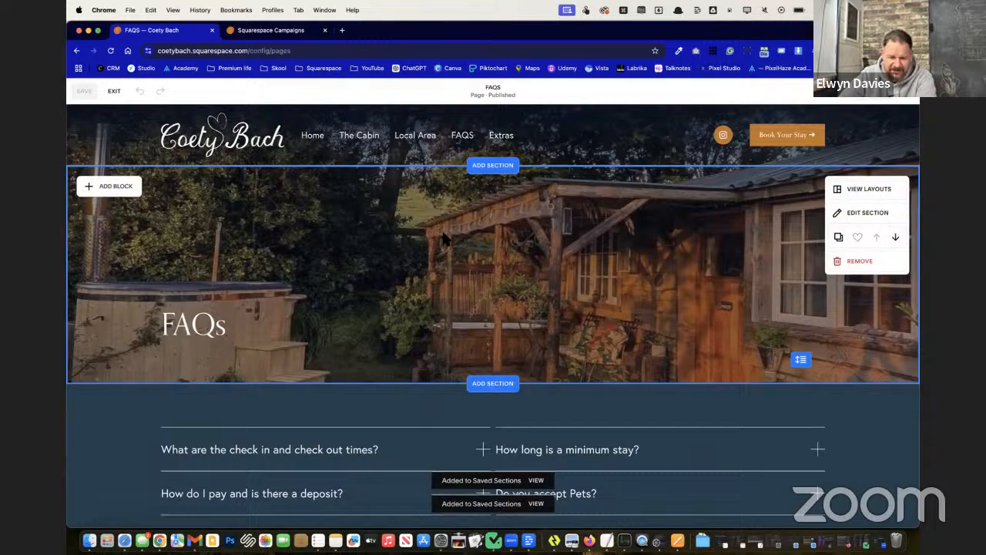
{"action": "left_click", "coordinate": [114, 91]}
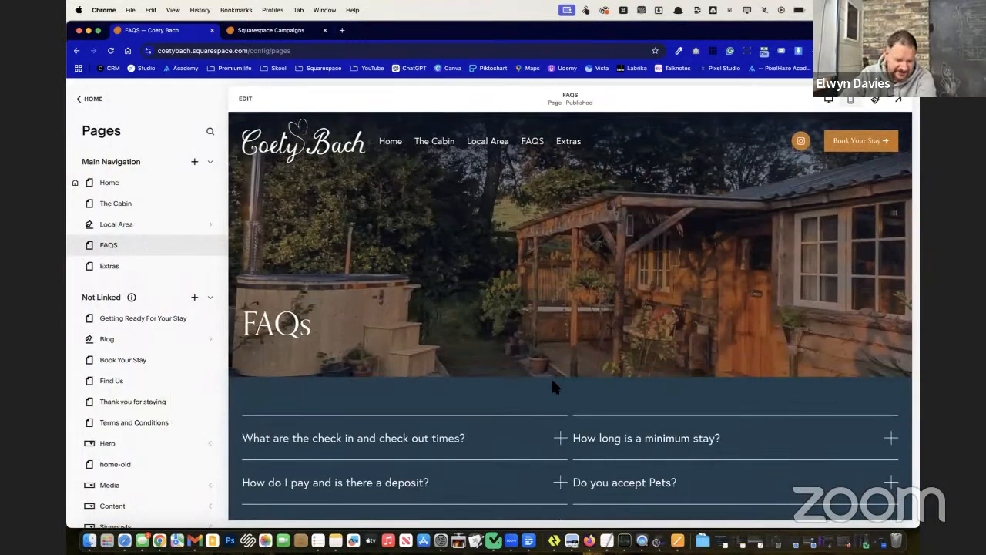
{"action": "scroll", "coordinate": [553, 385], "scroll_direction": "down", "scroll_amount": 15}
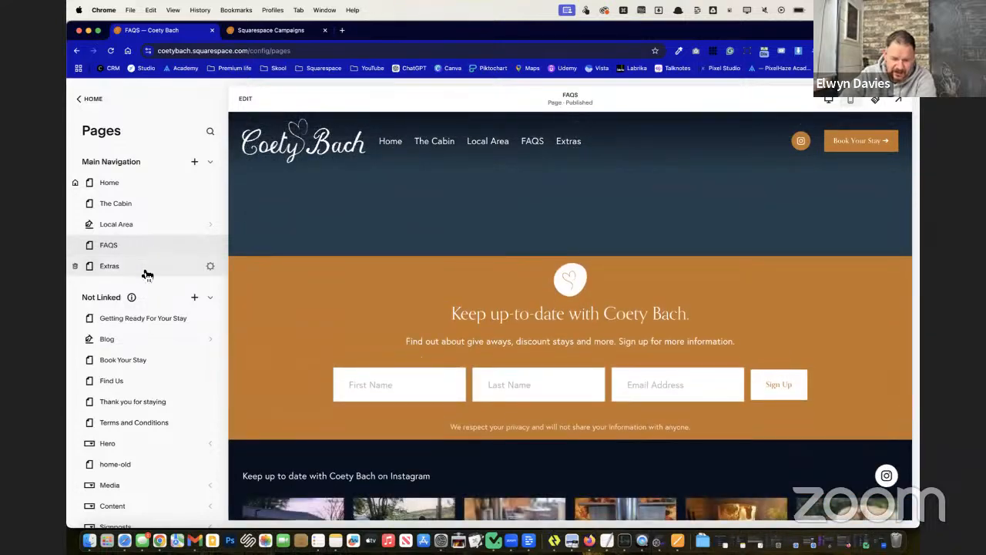
Step: Open the Extras page for editing and add its section of offer cards to the saved sections
{"action": "left_click", "coordinate": [146, 271]}
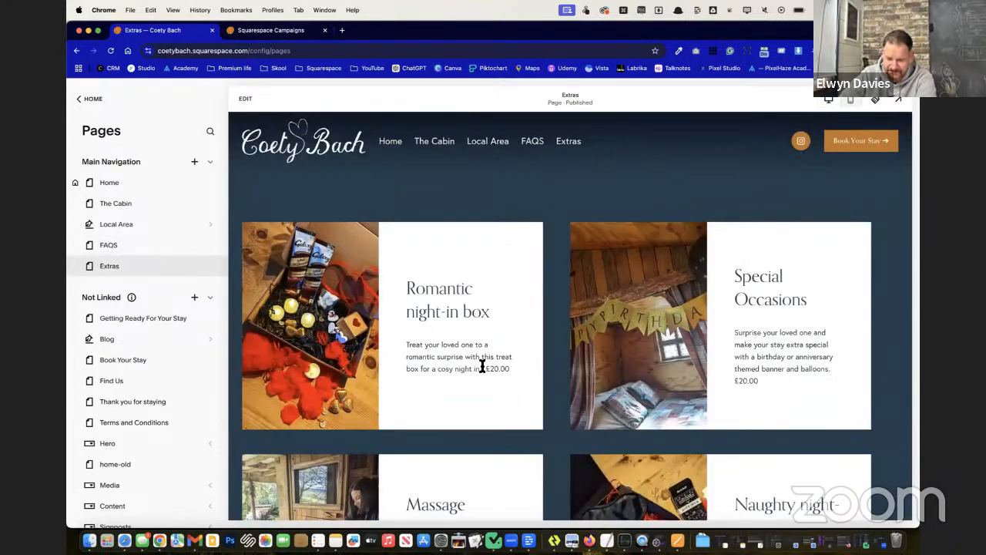
{"action": "scroll", "coordinate": [482, 367], "scroll_direction": "down", "scroll_amount": 10}
{"action": "scroll", "coordinate": [482, 365], "scroll_direction": "up", "scroll_amount": 8}
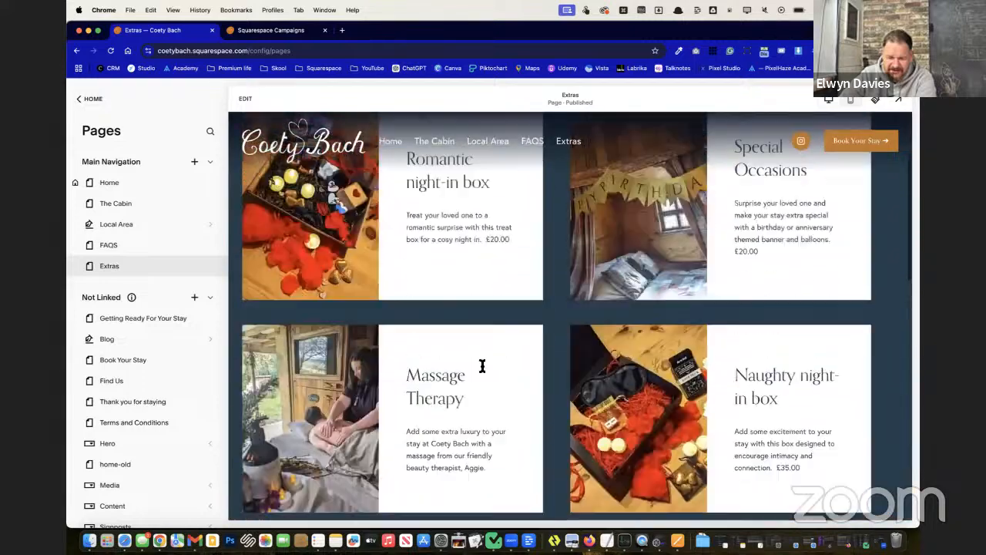
{"action": "scroll", "coordinate": [482, 366], "scroll_direction": "up", "scroll_amount": 3}
{"action": "left_click", "coordinate": [248, 100]}
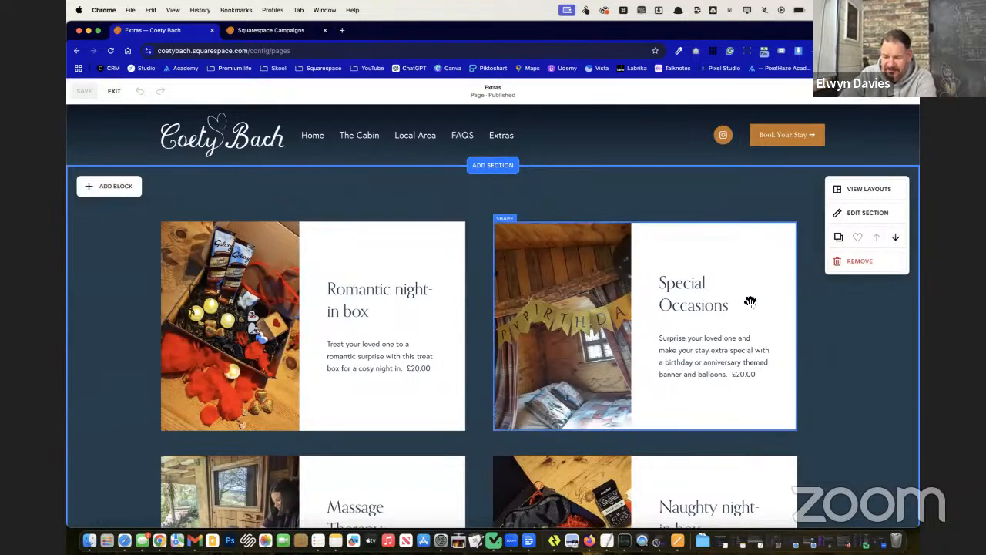
{"action": "scroll", "coordinate": [739, 449], "scroll_direction": "down", "scroll_amount": 5}
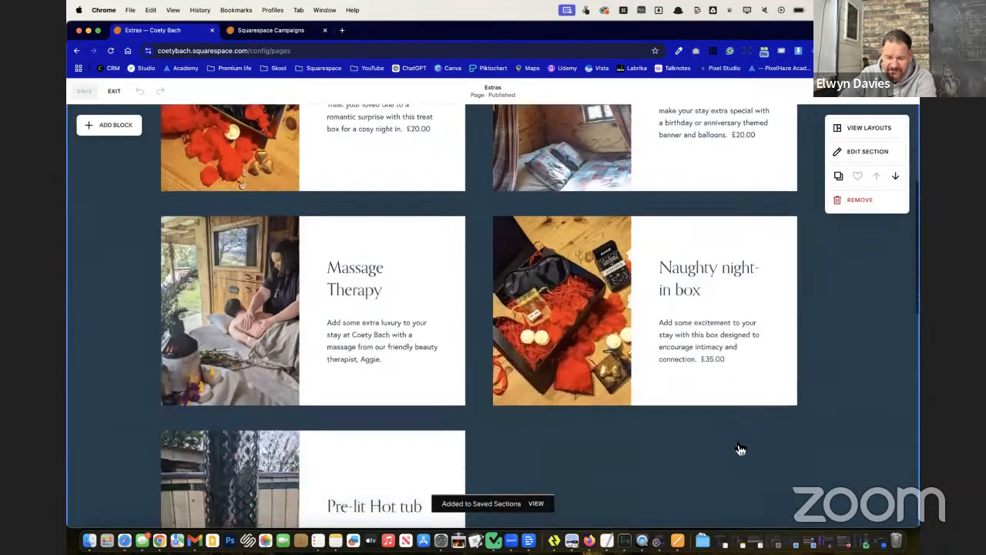
Step: Look over the Extras page's cards down to Pre-lit Hot tub, and exit editing
{"action": "scroll", "coordinate": [671, 149], "scroll_direction": "down", "scroll_amount": 7}
{"action": "scroll", "coordinate": [655, 378], "scroll_direction": "up", "scroll_amount": 9}
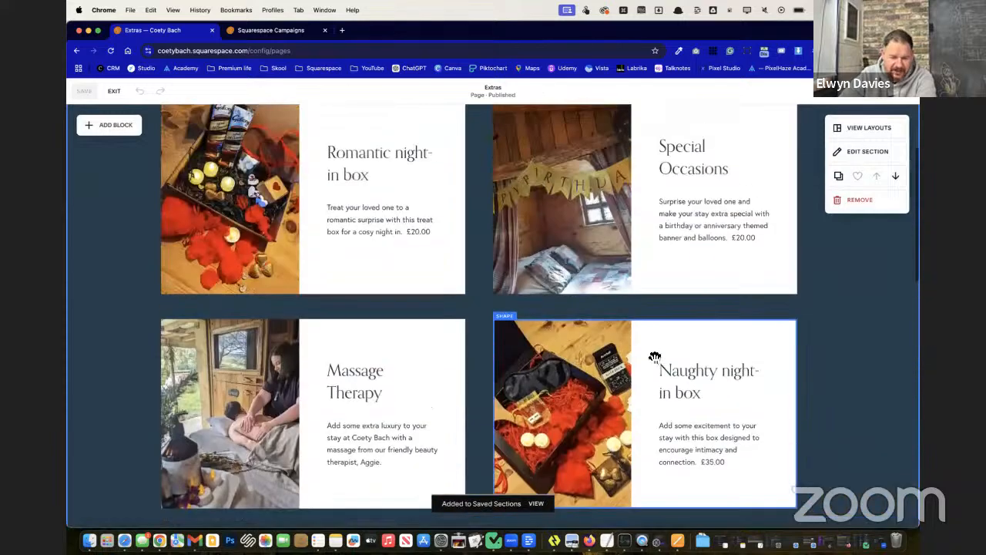
{"action": "scroll", "coordinate": [655, 357], "scroll_direction": "up", "scroll_amount": 3}
{"action": "left_click", "coordinate": [117, 91]}
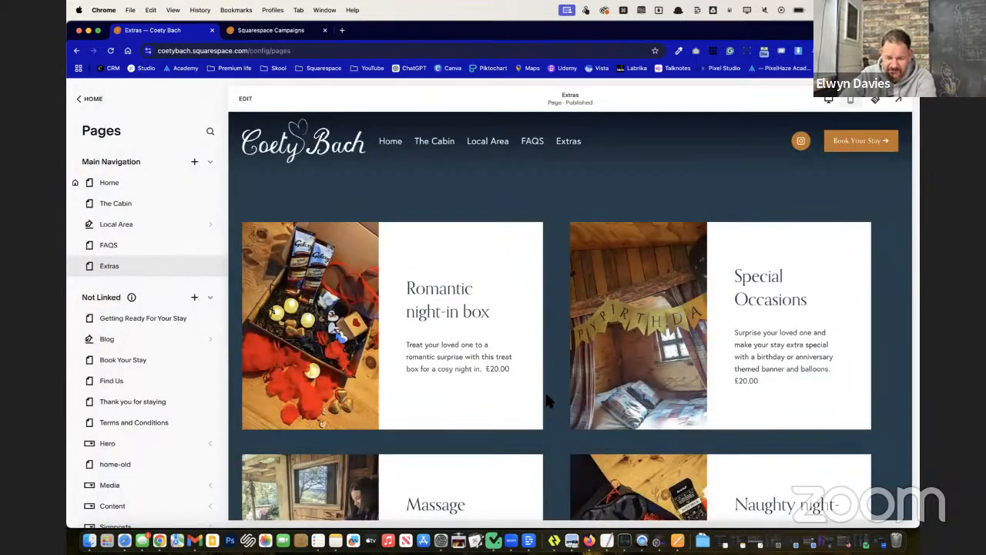
{"action": "scroll", "coordinate": [546, 396], "scroll_direction": "down", "scroll_amount": 5}
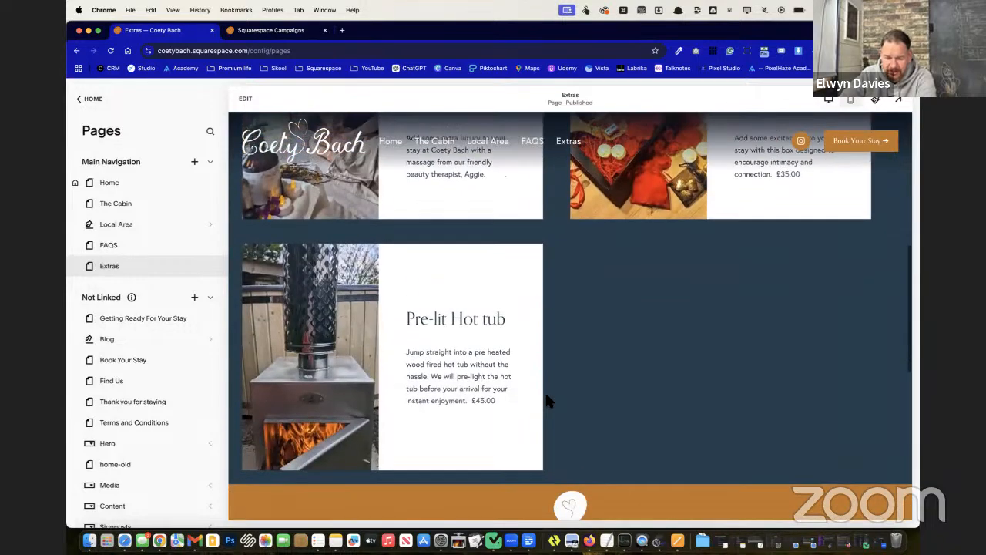
{"action": "scroll", "coordinate": [546, 397], "scroll_direction": "up", "scroll_amount": 2}
{"action": "scroll", "coordinate": [546, 397], "scroll_direction": "up", "scroll_amount": 3}
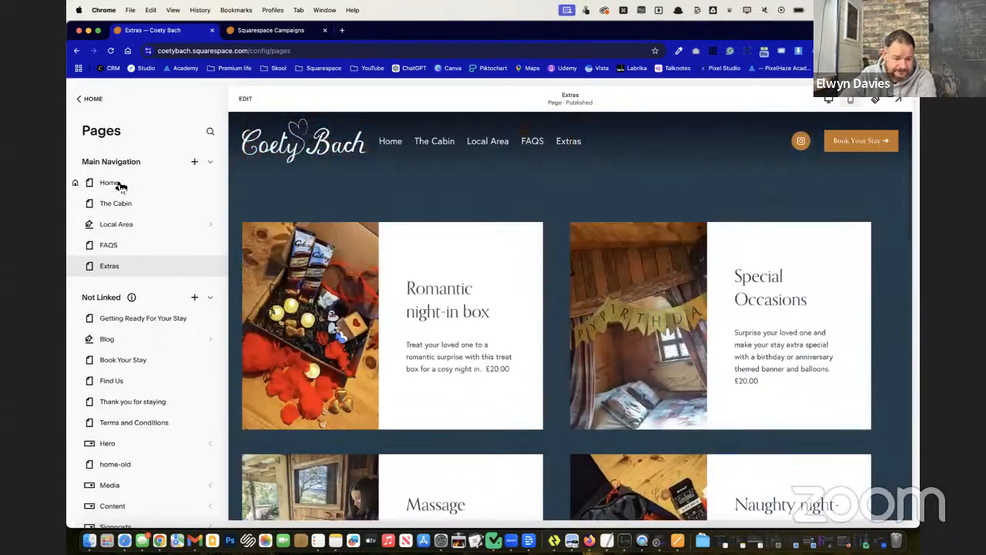
Step: Check the Home page and the list of site pages, and open the Getting Ready For Your Stay page for editing
{"action": "left_click", "coordinate": [119, 186]}
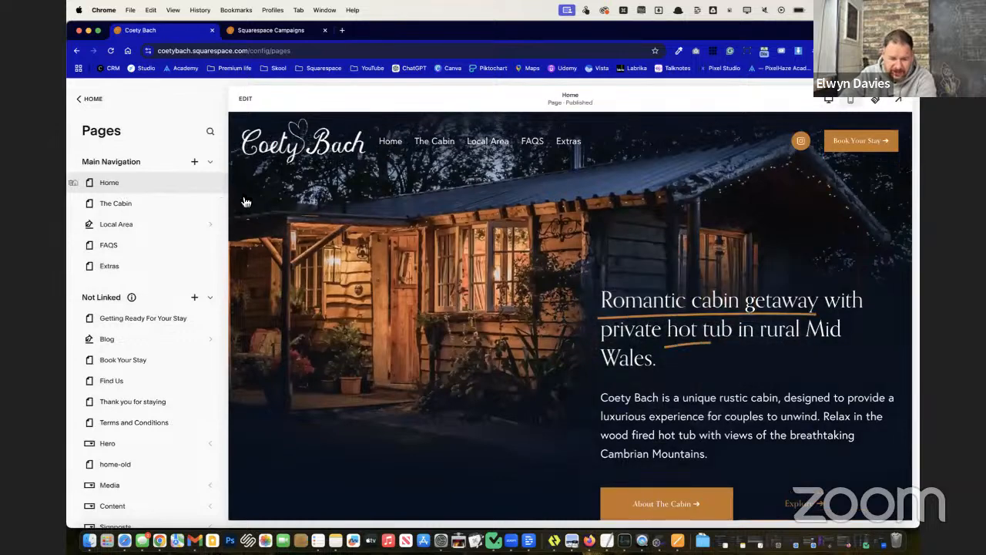
{"action": "scroll", "coordinate": [115, 355], "scroll_direction": "down", "scroll_amount": 4}
{"action": "scroll", "coordinate": [114, 356], "scroll_direction": "down", "scroll_amount": 4}
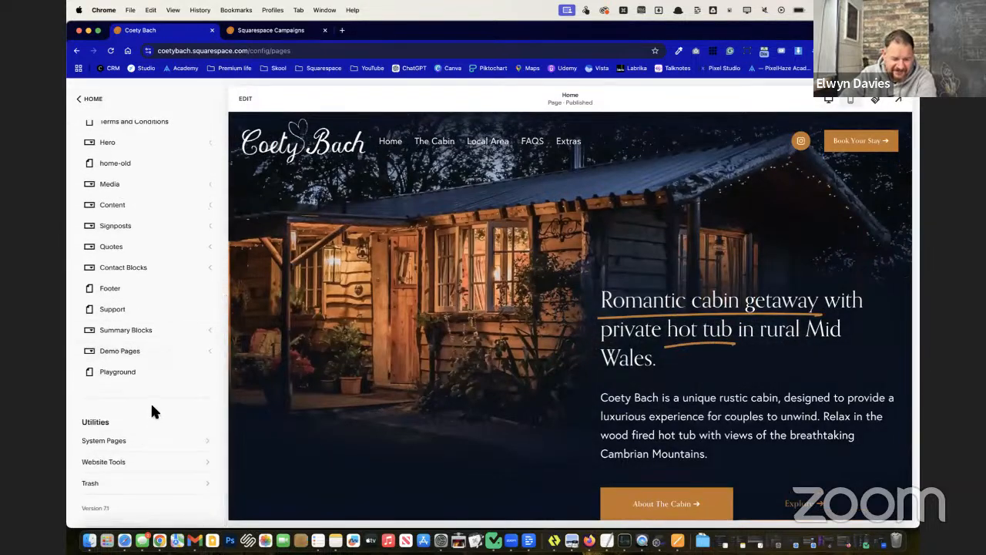
{"action": "scroll", "coordinate": [151, 396], "scroll_direction": "up", "scroll_amount": 5}
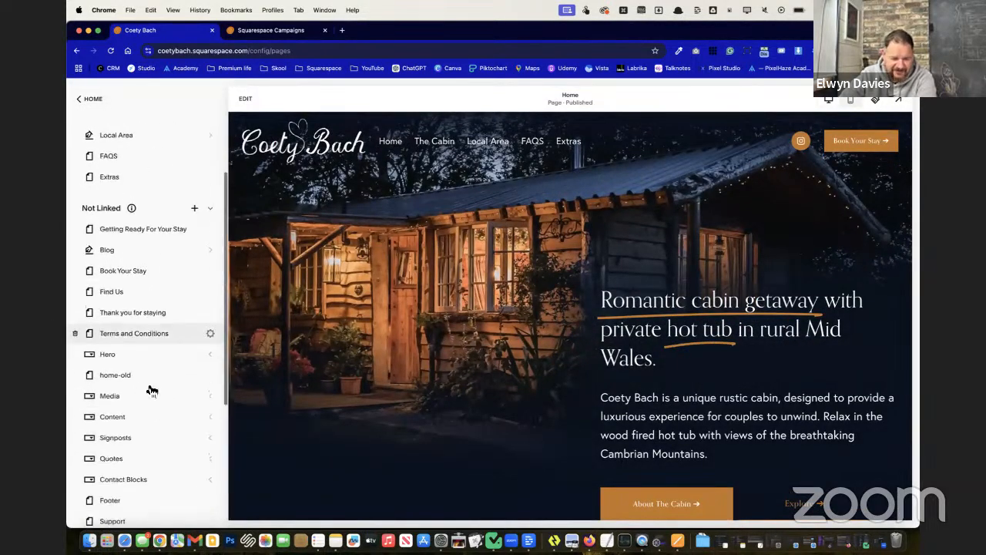
{"action": "scroll", "coordinate": [151, 391], "scroll_direction": "up", "scroll_amount": 1}
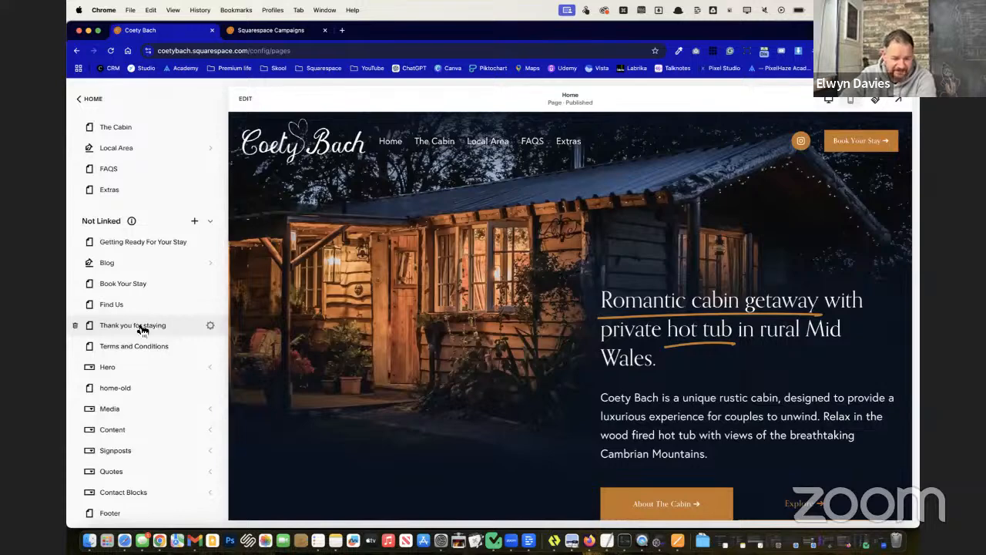
{"action": "left_click", "coordinate": [181, 249]}
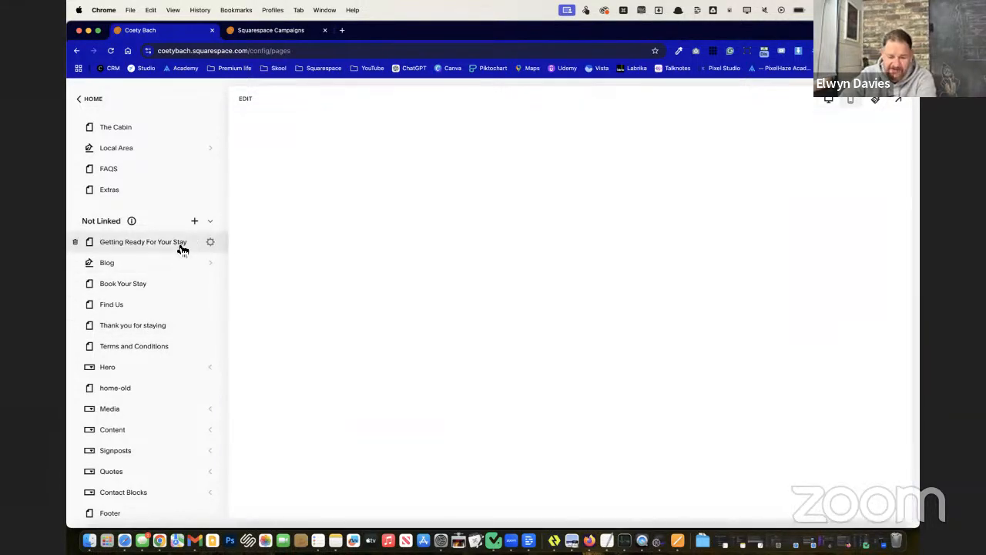
{"action": "left_click", "coordinate": [245, 100]}
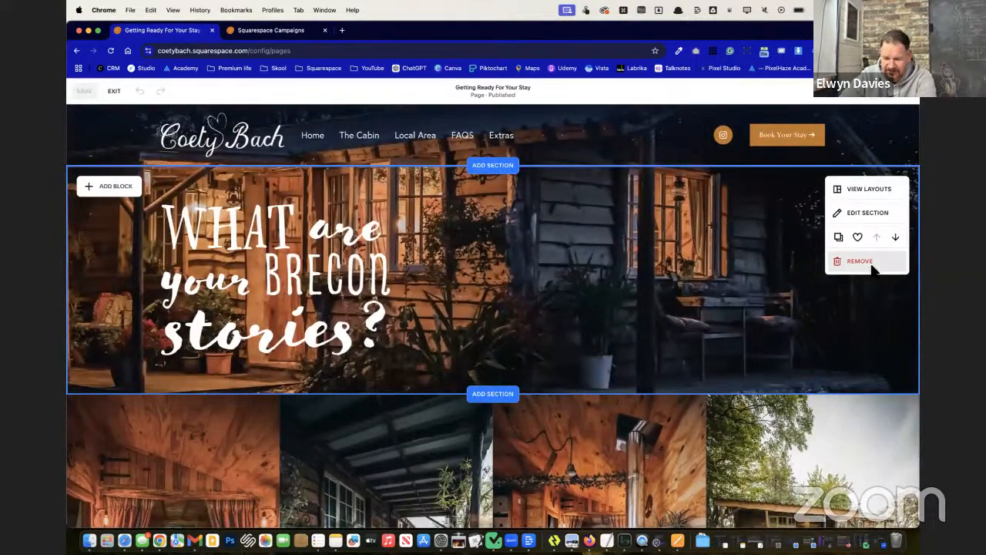
Step: Remove the "What are your Brecon stories?" banner section from the top of the page
{"action": "left_click", "coordinate": [874, 268]}
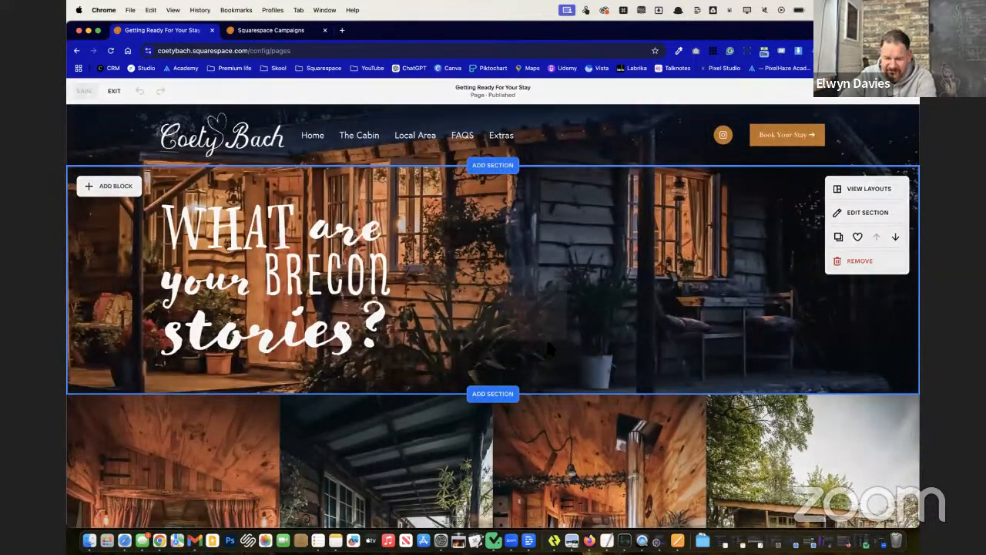
{"action": "left_click", "coordinate": [537, 326]}
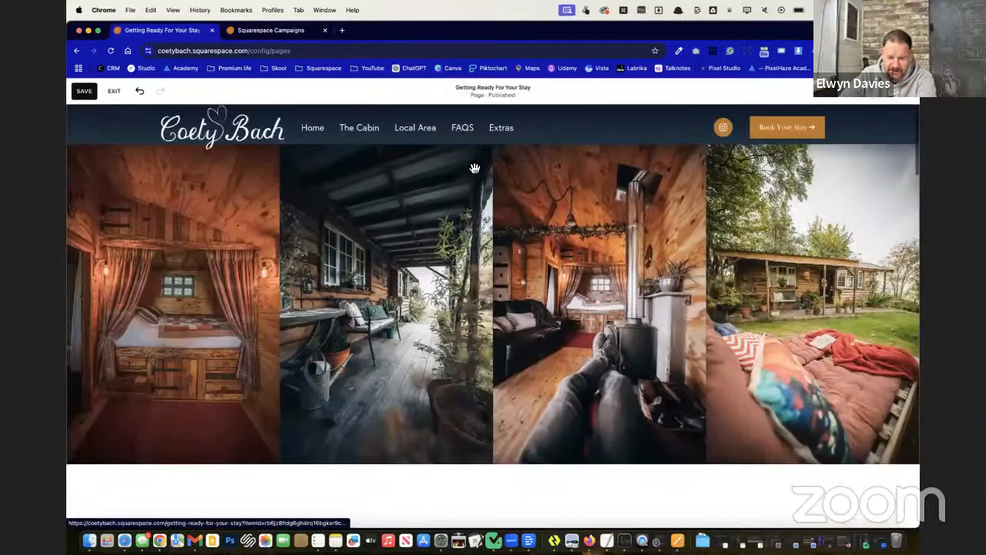
{"action": "scroll", "coordinate": [456, 414], "scroll_direction": "down", "scroll_amount": 5}
{"action": "scroll", "coordinate": [481, 428], "scroll_direction": "up", "scroll_amount": 6}
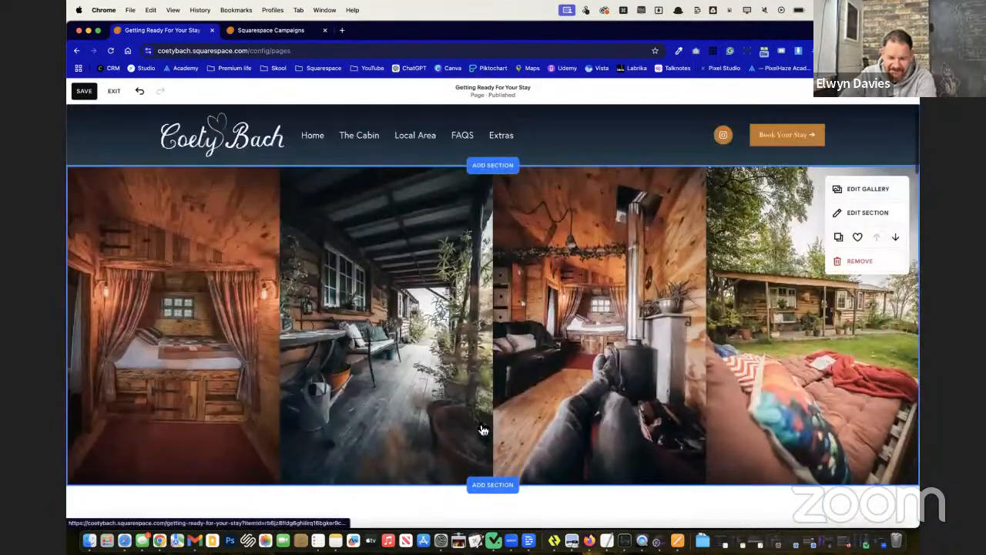
Step: Add the saved FAQs banner section above the four-photo gallery
{"action": "left_click", "coordinate": [493, 165]}
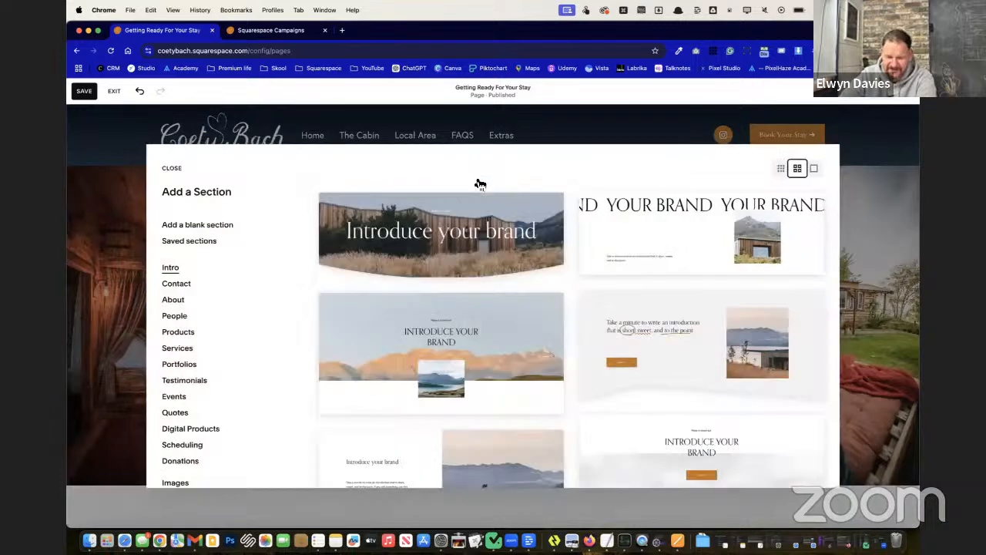
{"action": "left_click", "coordinate": [239, 243]}
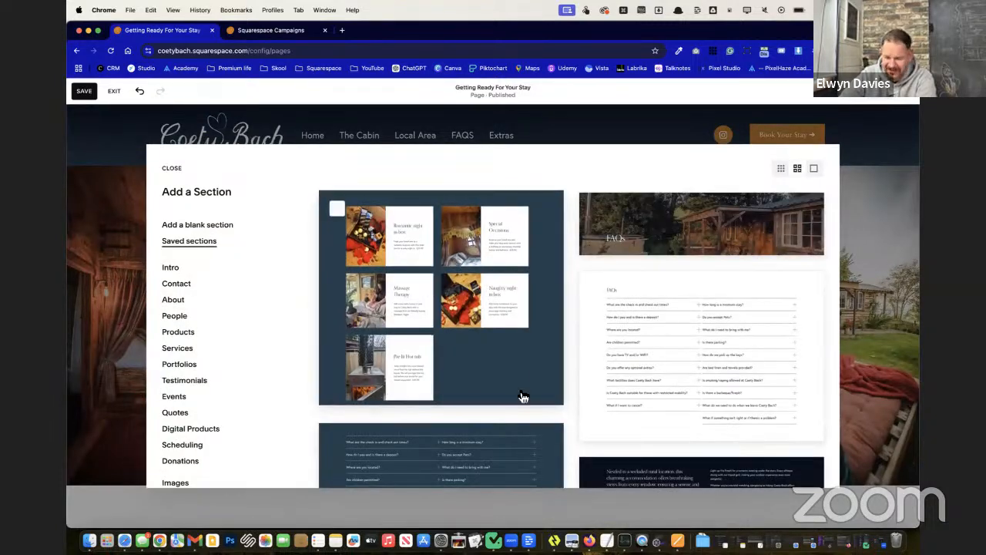
{"action": "scroll", "coordinate": [522, 396], "scroll_direction": "down", "scroll_amount": 1}
{"action": "scroll", "coordinate": [522, 396], "scroll_direction": "down", "scroll_amount": 2}
{"action": "scroll", "coordinate": [683, 262], "scroll_direction": "up", "scroll_amount": 3}
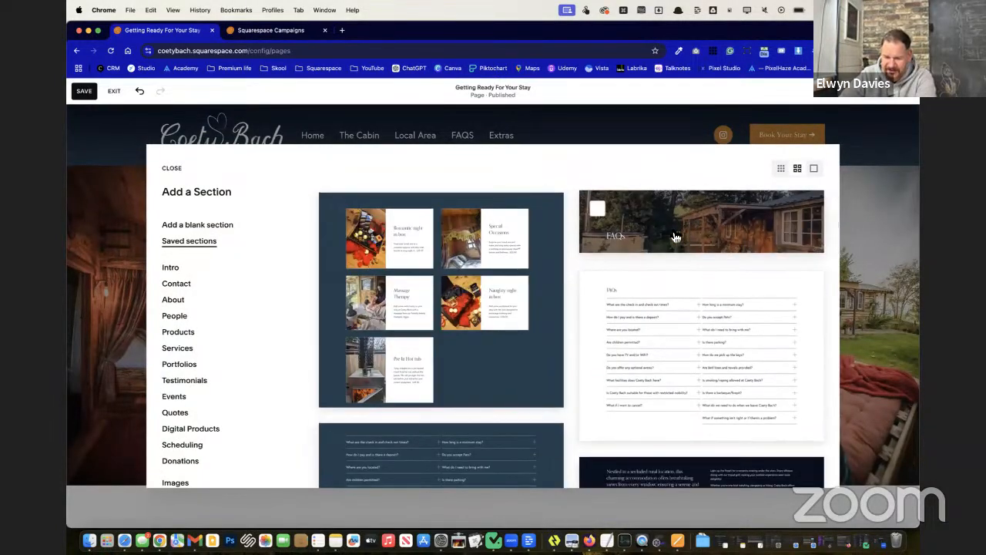
{"action": "left_click", "coordinate": [690, 243]}
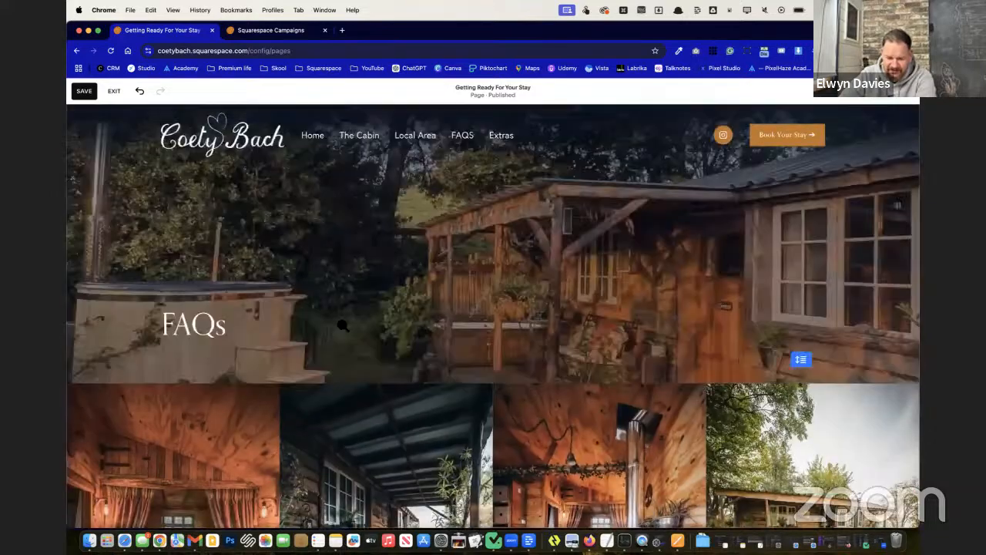
Step: Replace the new banner's FAQs heading with "Getting Ready For Your Stay"
{"action": "scroll", "coordinate": [532, 336], "scroll_direction": "down", "scroll_amount": 5}
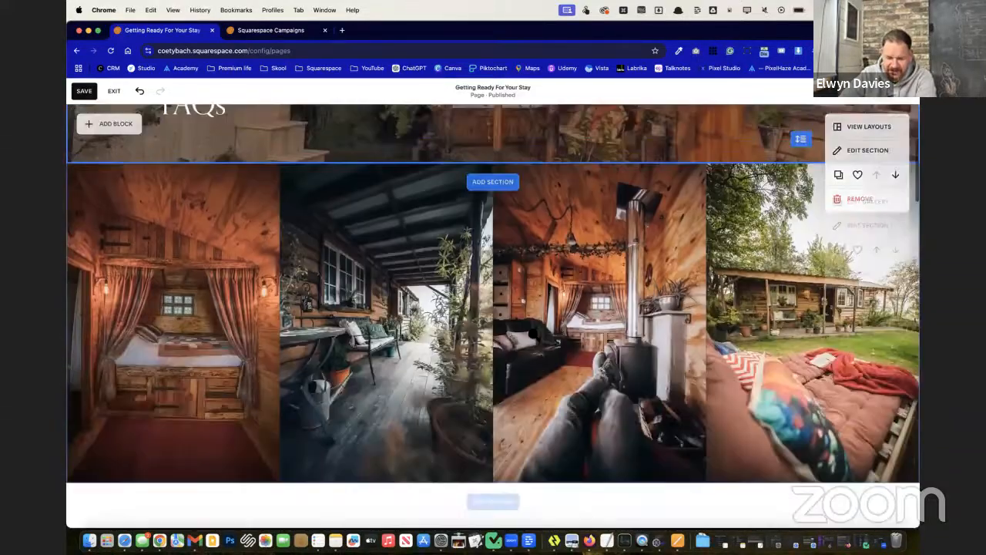
{"action": "scroll", "coordinate": [425, 362], "scroll_direction": "up", "scroll_amount": 1}
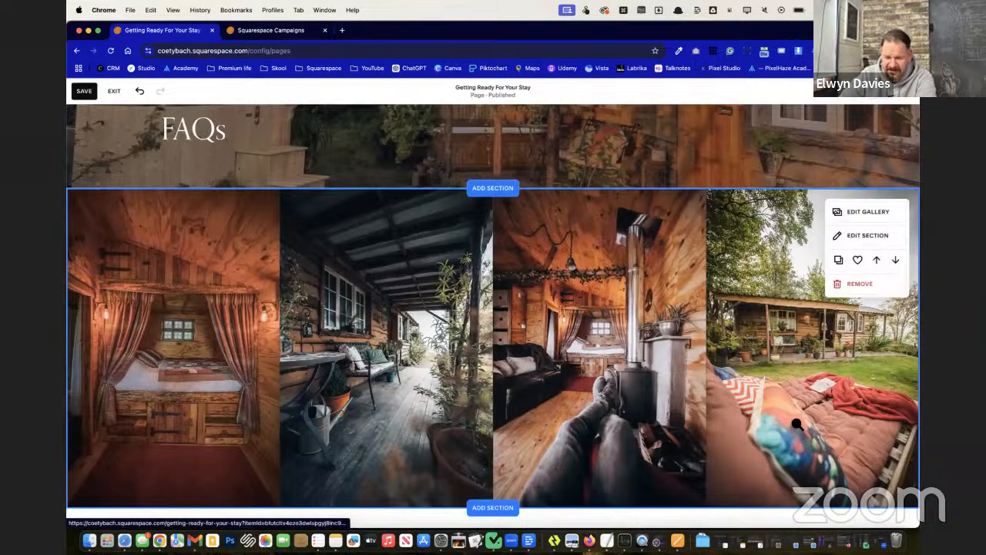
{"action": "scroll", "coordinate": [179, 340], "scroll_direction": "up", "scroll_amount": 5}
{"action": "left_click", "coordinate": [236, 333]}
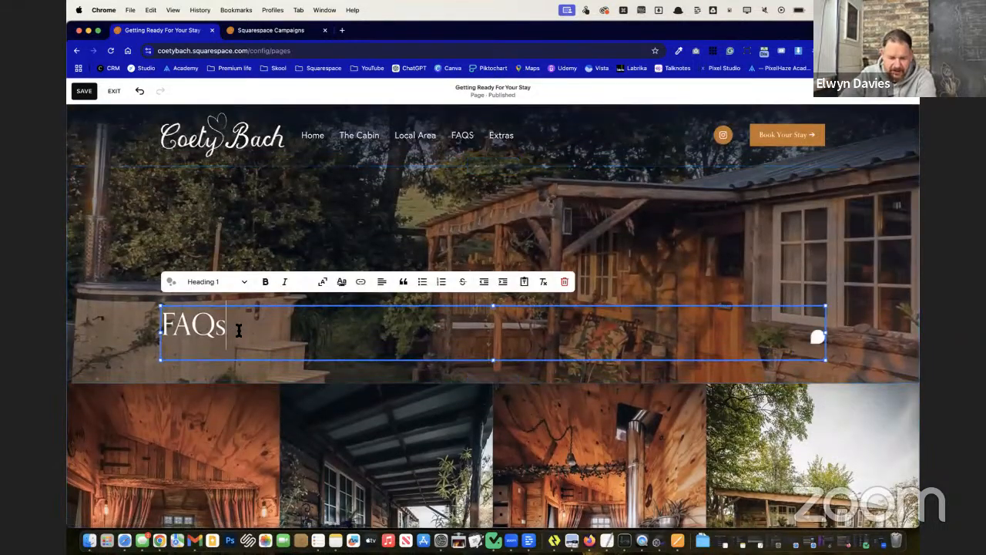
{"action": "double_click", "coordinate": [234, 331]}
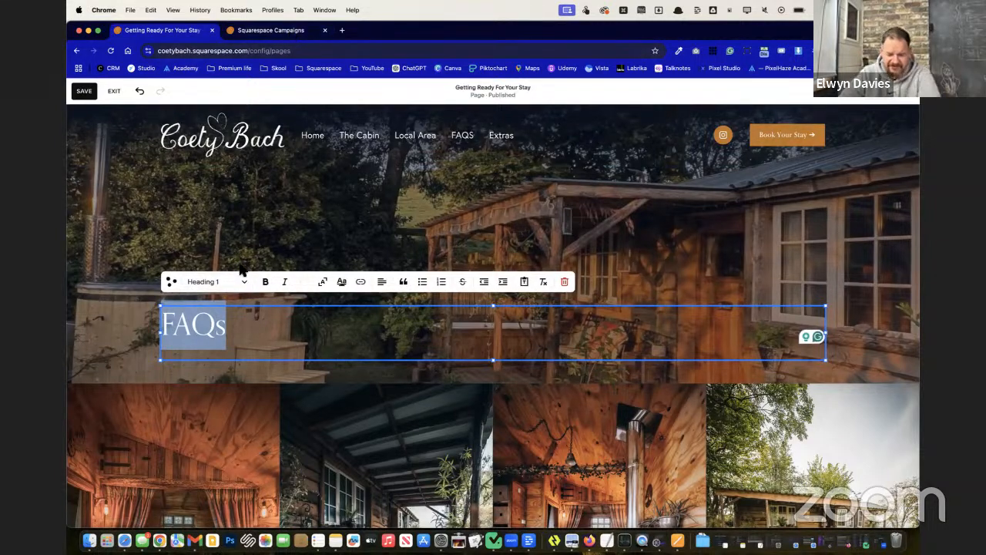
{"action": "type", "text": "Getting "}
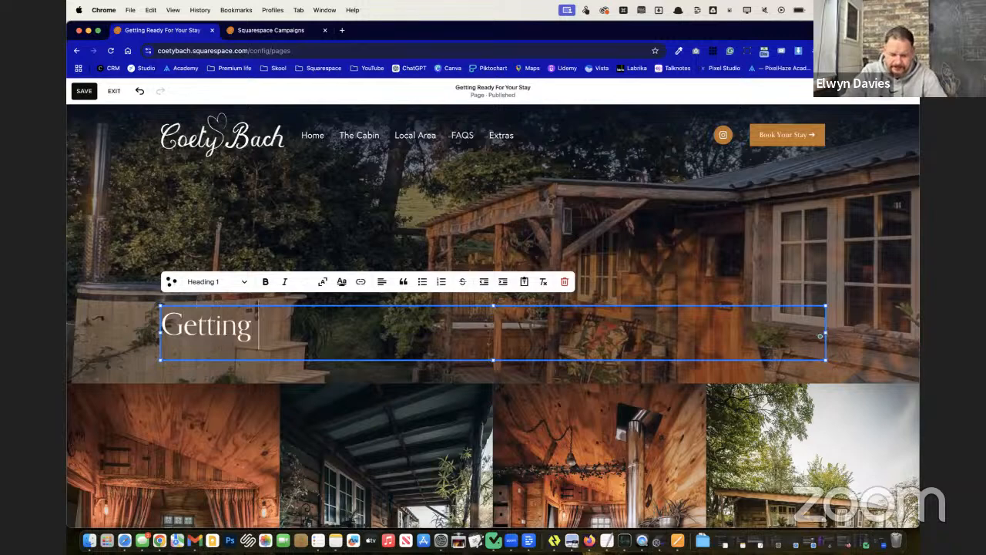
{"action": "type", "text": "Ready For "}
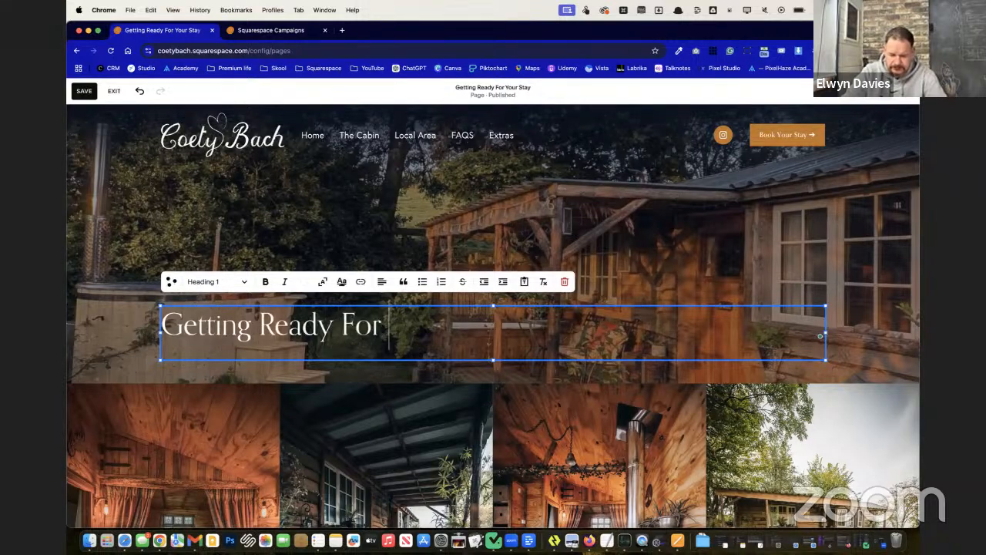
{"action": "type", "text": "Your Stay"}
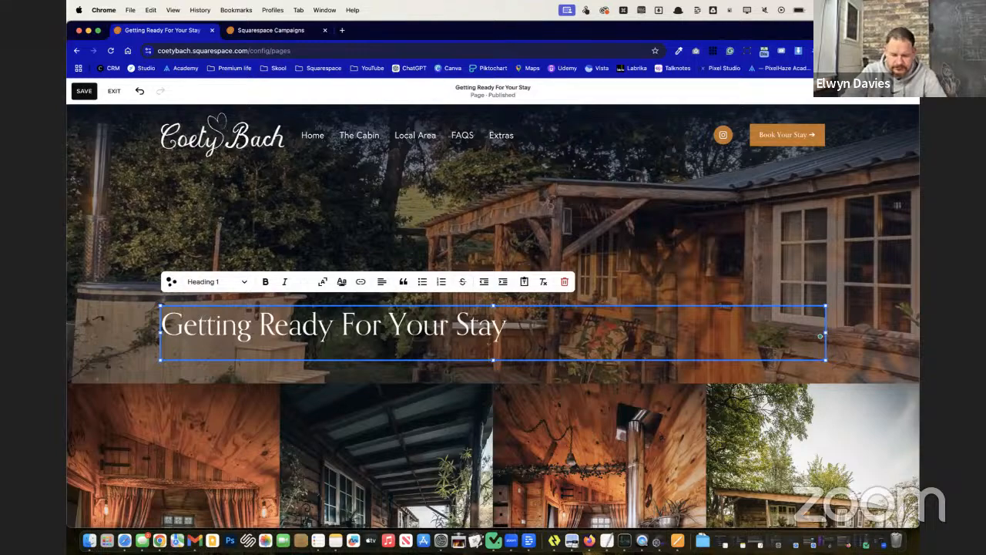
{"action": "left_click", "coordinate": [123, 277]}
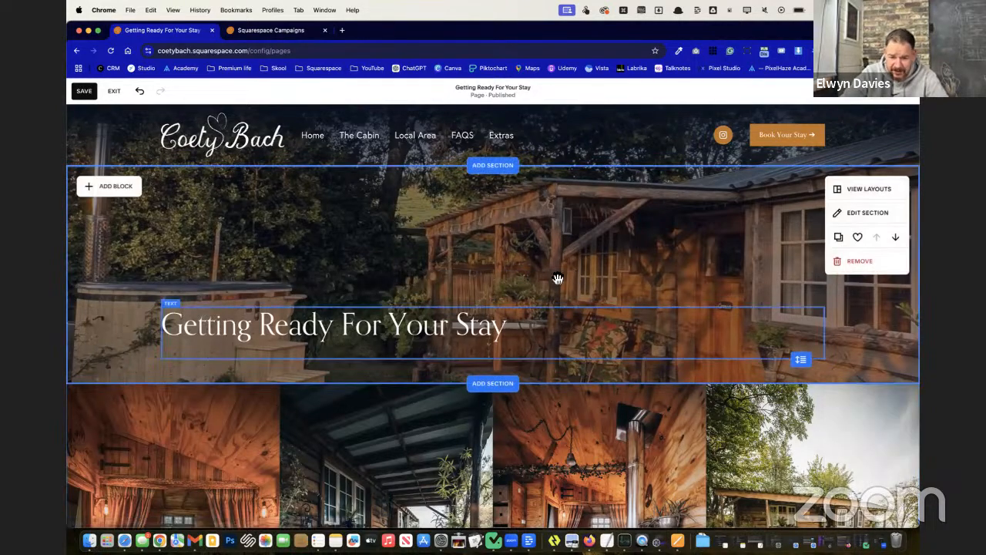
Step: Insert the saved dark two-column section starting "Nestled in a secluded rural location" between the banner and the photo gallery
{"action": "scroll", "coordinate": [557, 280], "scroll_direction": "down", "scroll_amount": 3}
{"action": "scroll", "coordinate": [490, 424], "scroll_direction": "down", "scroll_amount": 5}
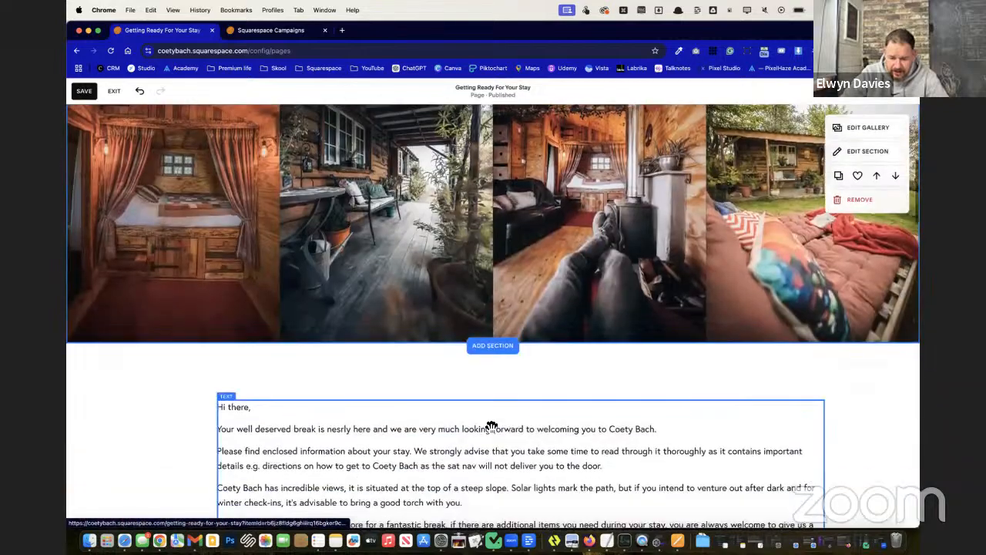
{"action": "scroll", "coordinate": [488, 323], "scroll_direction": "up", "scroll_amount": 7}
{"action": "left_click", "coordinate": [511, 321]}
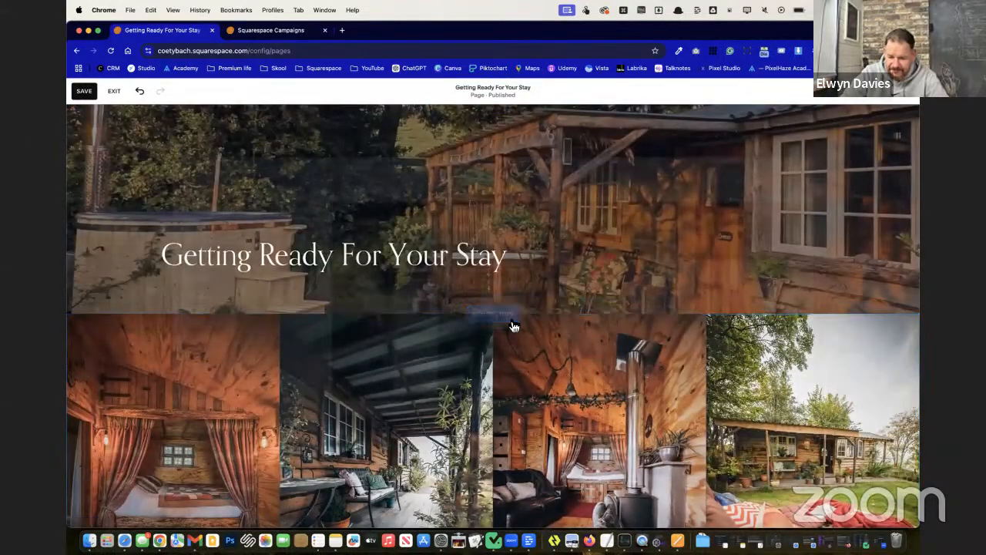
{"action": "scroll", "coordinate": [631, 408], "scroll_direction": "down", "scroll_amount": 5}
{"action": "scroll", "coordinate": [632, 411], "scroll_direction": "down", "scroll_amount": 10}
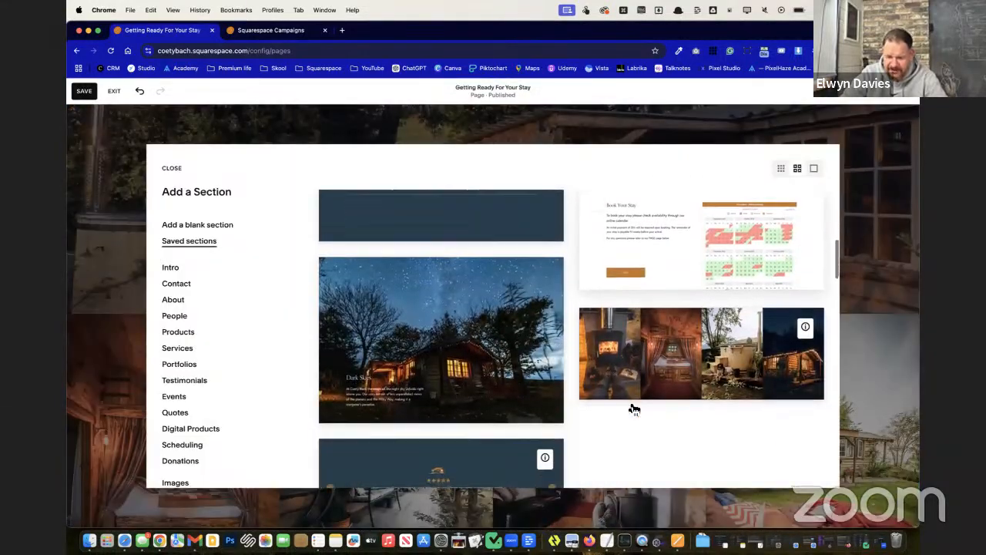
{"action": "scroll", "coordinate": [632, 408], "scroll_direction": "down", "scroll_amount": 5}
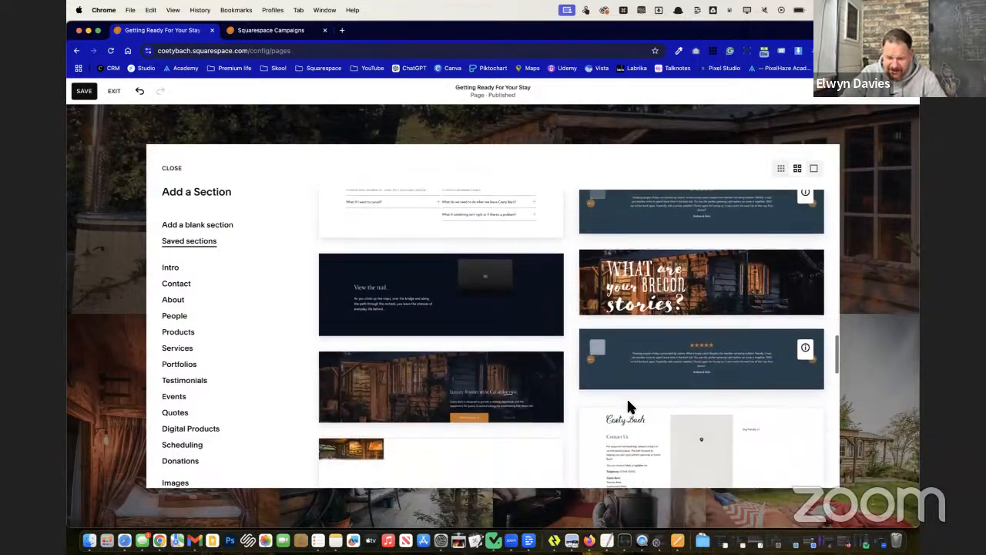
{"action": "scroll", "coordinate": [630, 407], "scroll_direction": "up", "scroll_amount": 7}
{"action": "scroll", "coordinate": [630, 404], "scroll_direction": "up", "scroll_amount": 10}
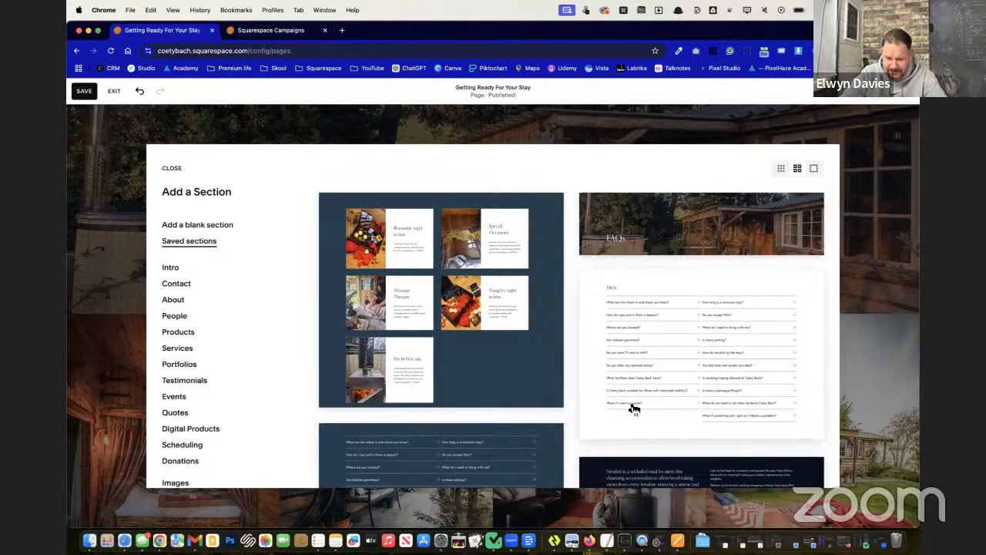
{"action": "scroll", "coordinate": [631, 406], "scroll_direction": "down", "scroll_amount": 5}
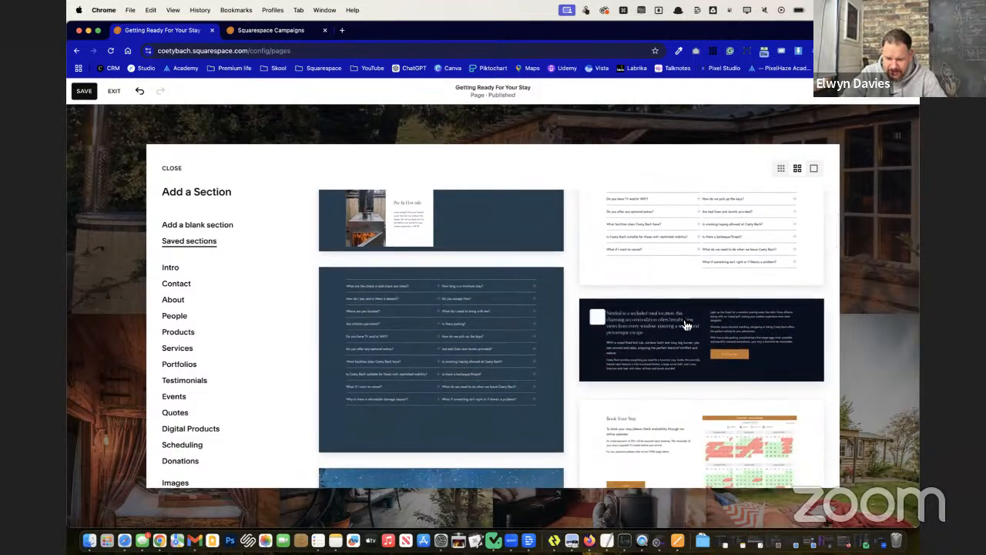
{"action": "left_click", "coordinate": [697, 332]}
{"action": "scroll", "coordinate": [471, 362], "scroll_direction": "up", "scroll_amount": 2}
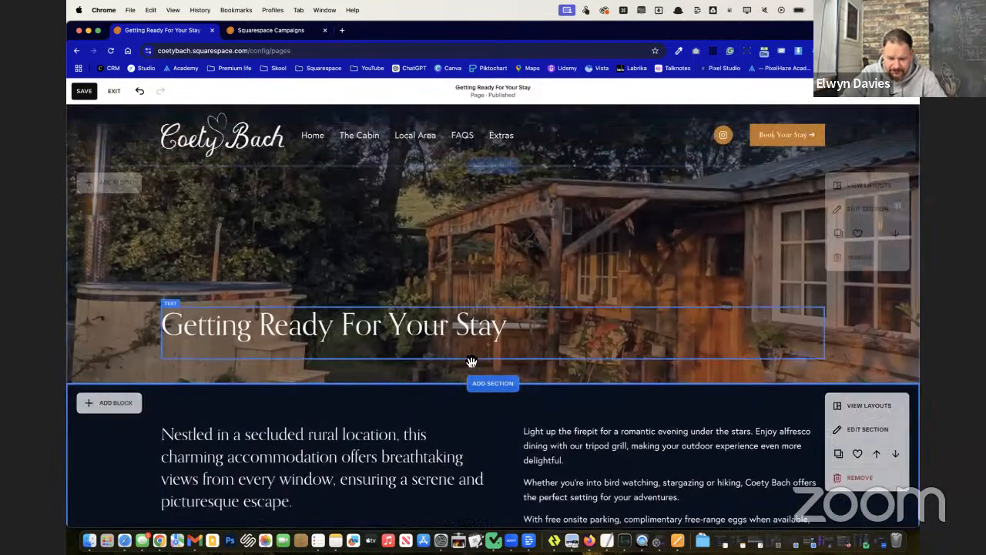
Step: Copy the sentence starting "Your well deserved break" from the welcome text below the photo gallery
{"action": "scroll", "coordinate": [471, 362], "scroll_direction": "down", "scroll_amount": 2}
{"action": "scroll", "coordinate": [472, 362], "scroll_direction": "down", "scroll_amount": 15}
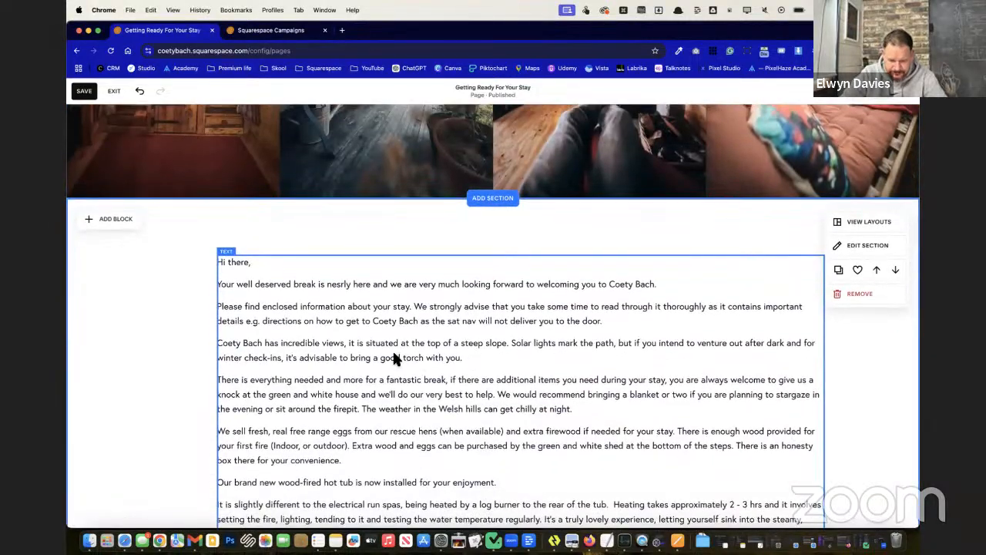
{"action": "left_click", "coordinate": [656, 285]}
{"action": "left_click_drag", "start_coordinate": [660, 285], "coordinate": [212, 285]}
{"action": "left_click", "coordinate": [275, 276]}
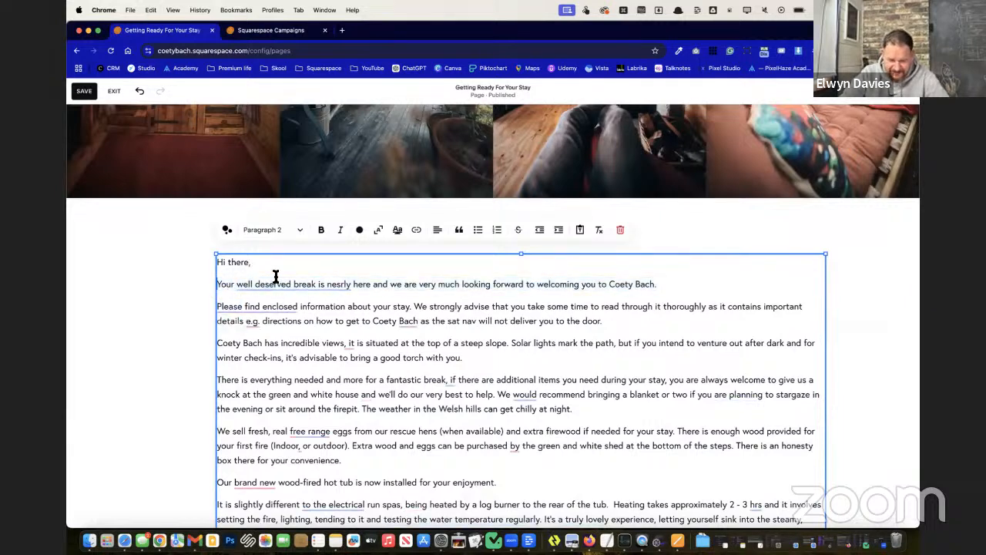
{"action": "left_click_drag", "start_coordinate": [673, 286], "coordinate": [226, 269]}
{"action": "key", "text": "super+c"}
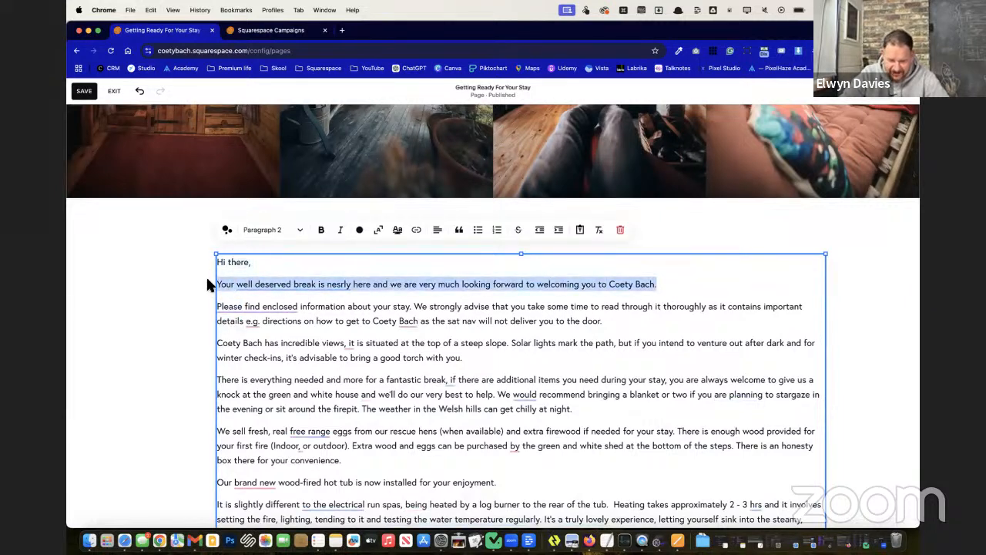
{"action": "left_click", "coordinate": [206, 283]}
Step: Replace the dark section's "Nestled in a secluded rural location" heading with the copied welcome sentence, leaving no stray letter before "Your"
{"action": "scroll", "coordinate": [209, 282], "scroll_direction": "up", "scroll_amount": 10}
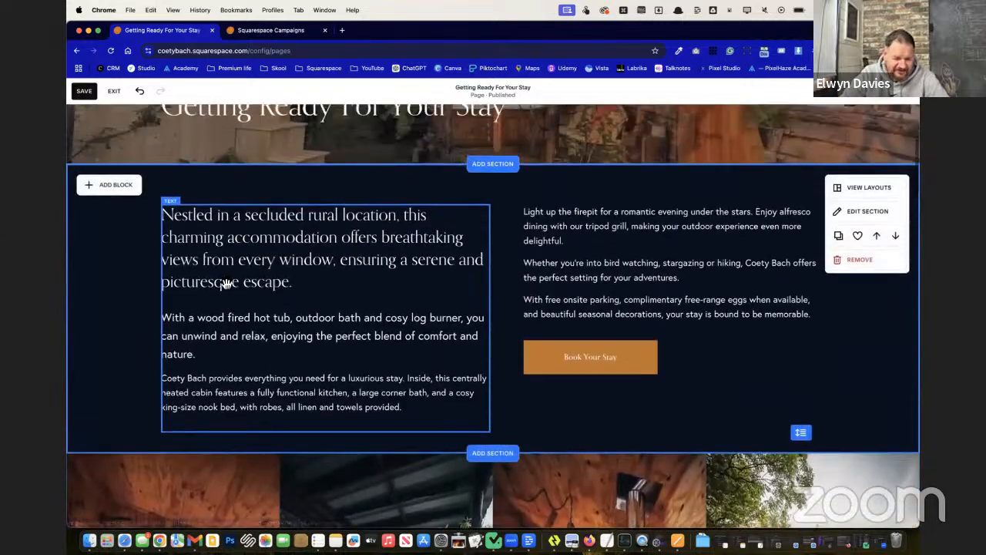
{"action": "left_click_drag", "start_coordinate": [226, 284], "coordinate": [112, 214]}
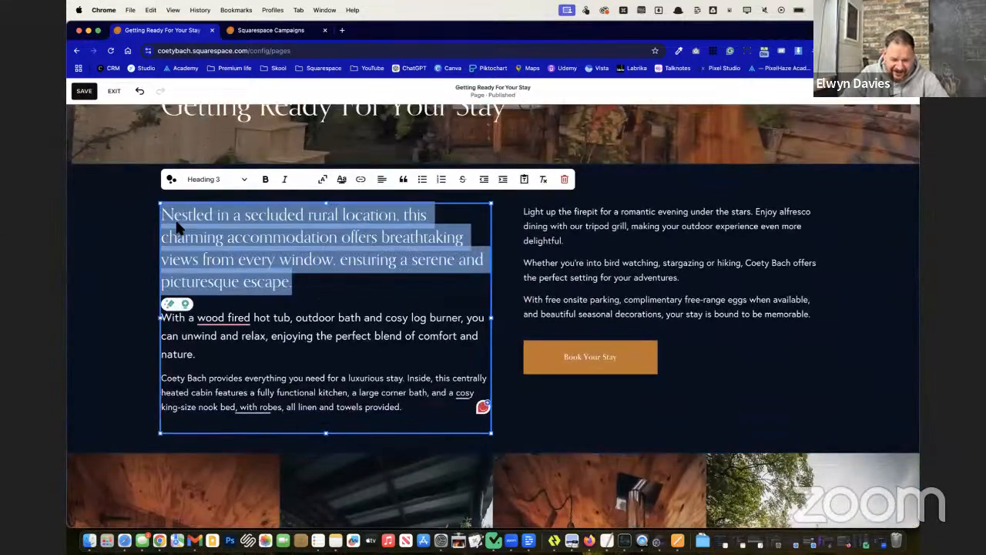
{"action": "left_click_drag", "start_coordinate": [175, 220], "coordinate": [297, 285]}
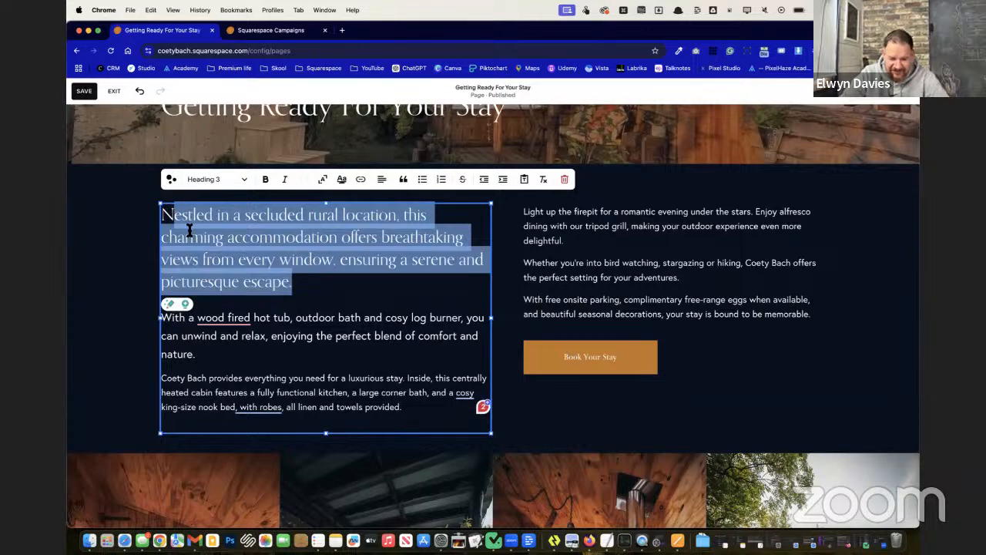
{"action": "key", "text": "super+v"}
{"action": "mouse_move", "coordinate": [218, 221]}
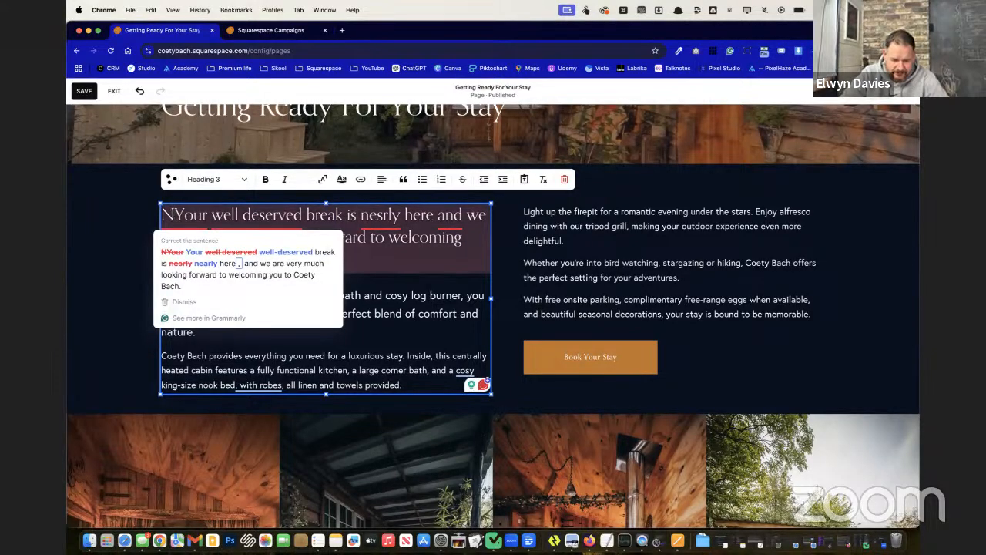
{"action": "key", "text": "BackSpace"}
{"action": "left_click", "coordinate": [130, 232]}
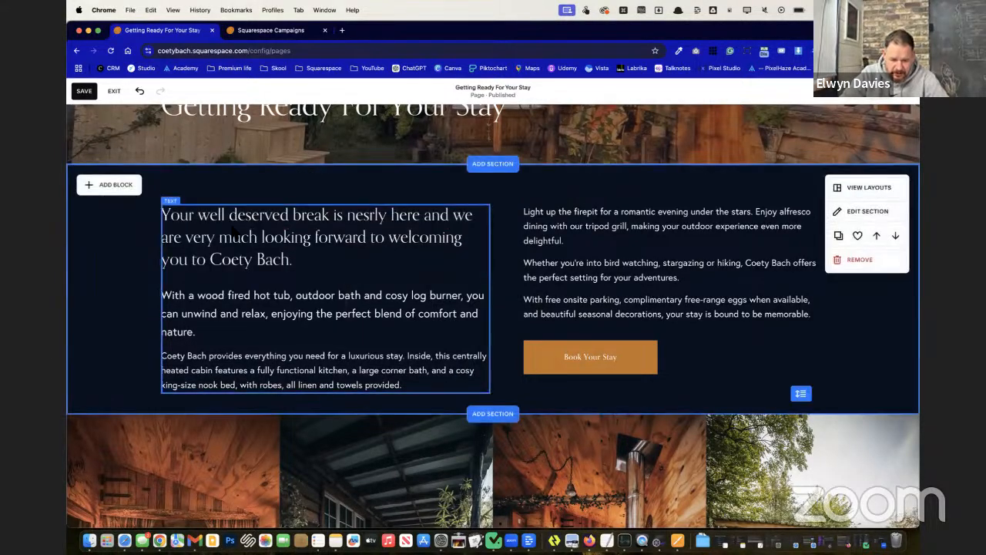
Step: Correct the heading to read "Your well-deserved break is nearly here, and we", and hyphenate "wood-fired" in the paragraph beneath it
{"action": "double_click", "coordinate": [340, 237]}
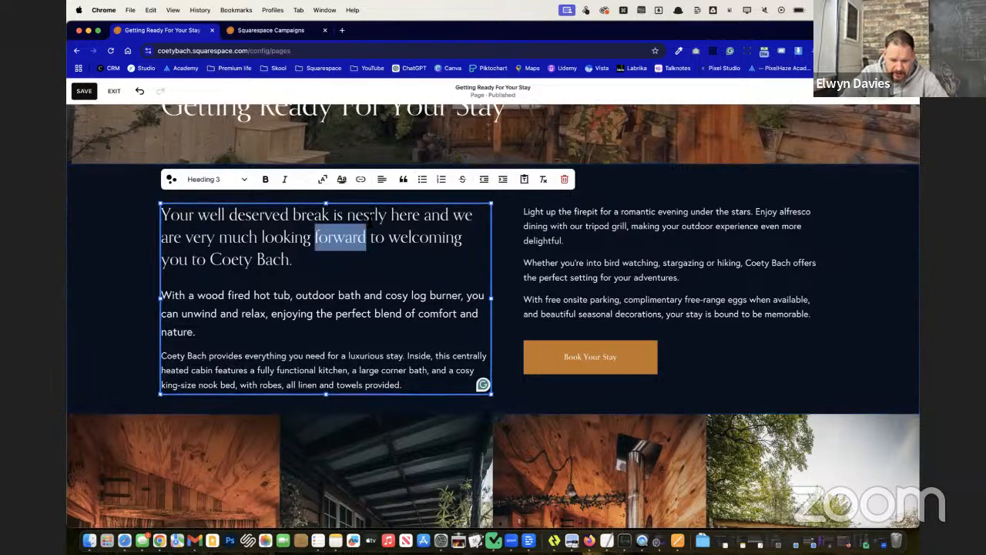
{"action": "double_click", "coordinate": [373, 216]}
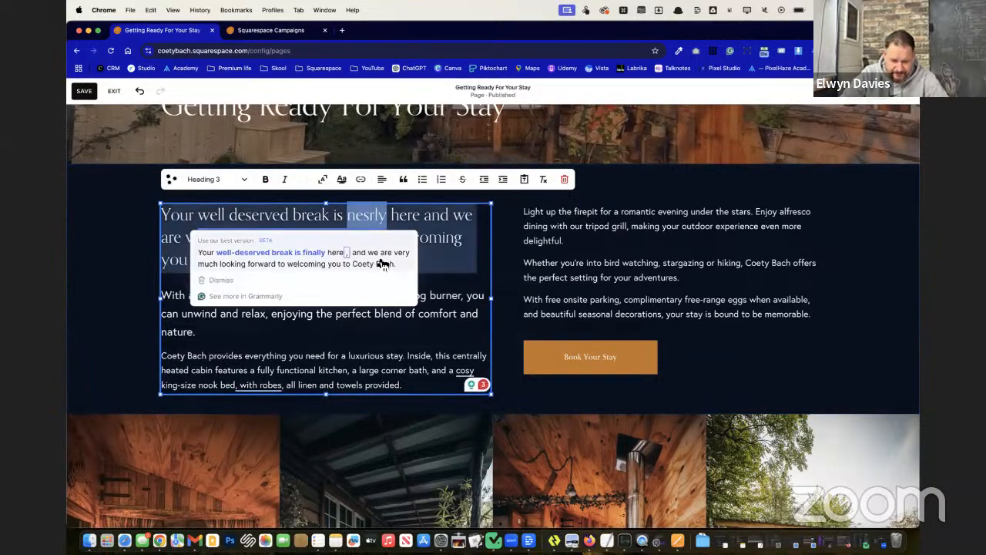
{"action": "left_click", "coordinate": [383, 264]}
{"action": "double_click", "coordinate": [366, 215]}
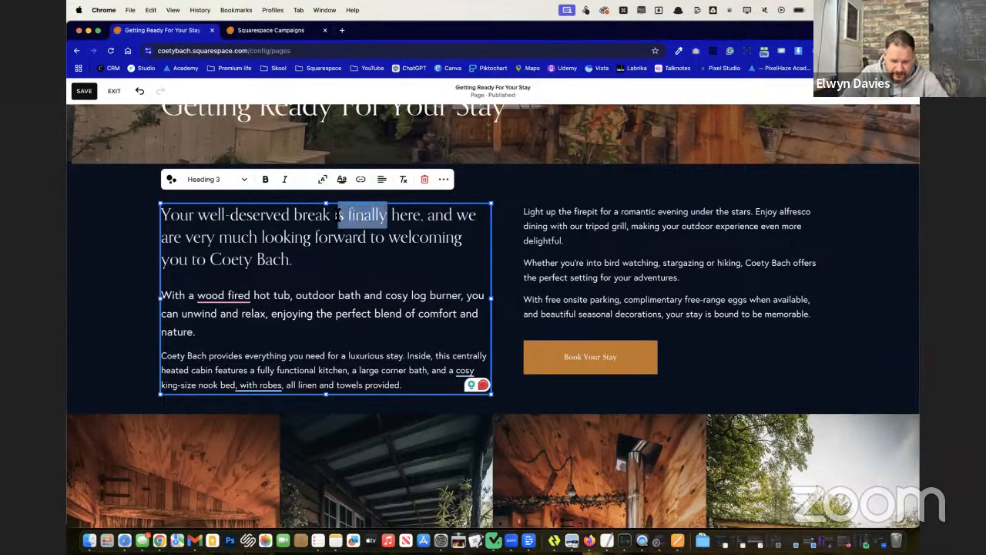
{"action": "type", "text": "nearly"}
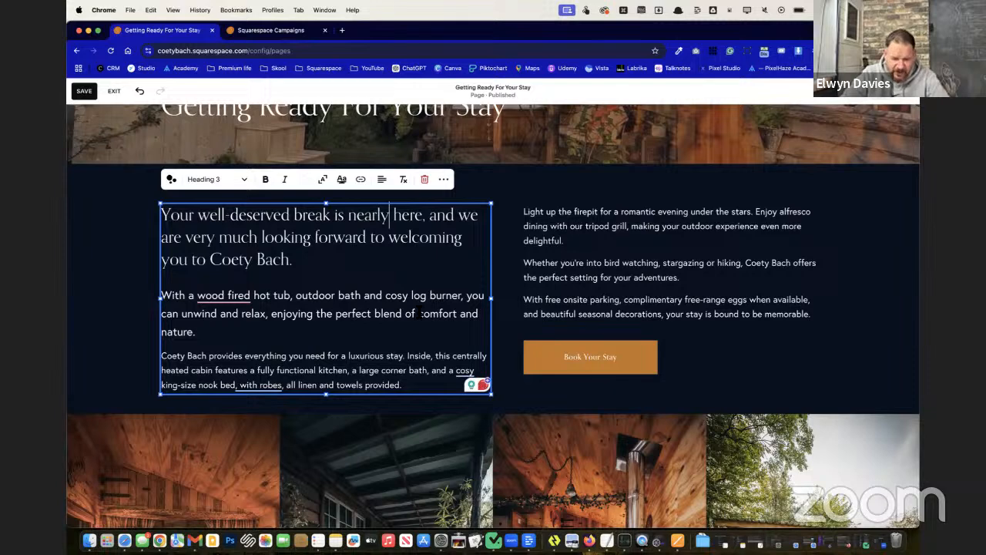
{"action": "right_click", "coordinate": [204, 302]}
{"action": "left_click", "coordinate": [279, 324]}
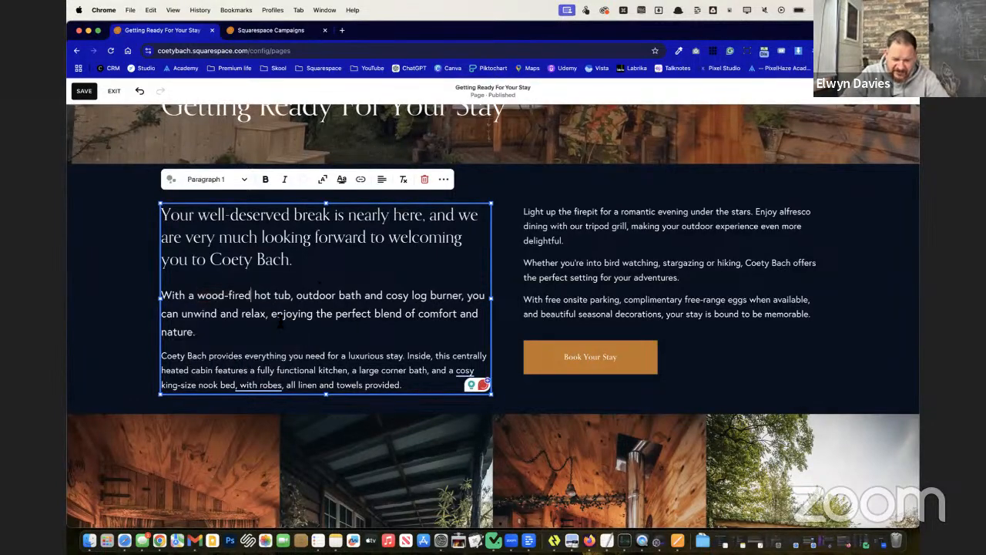
Step: Copy the paragraph starting "Please find enclosed information about your stay" from the welcome text below the photo gallery
{"action": "left_click", "coordinate": [102, 285]}
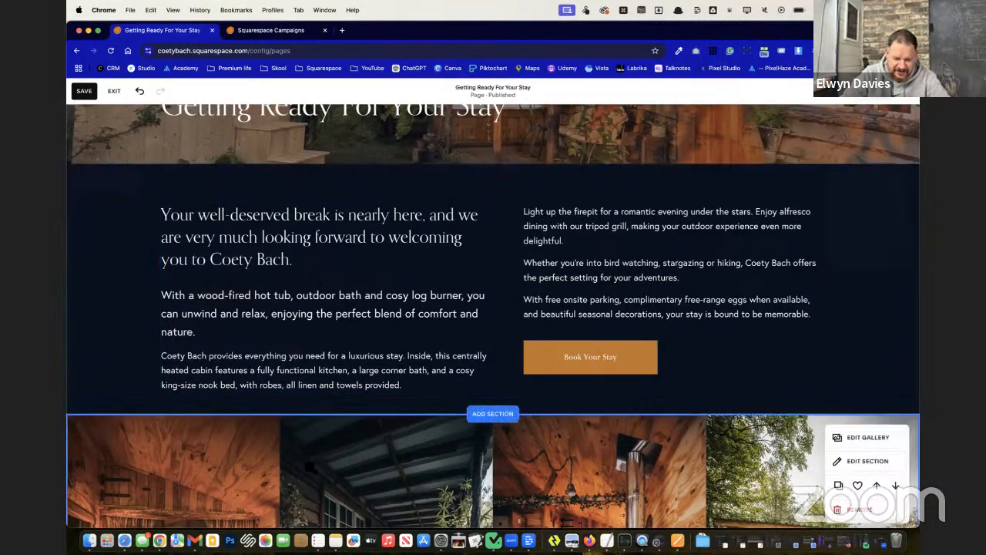
{"action": "scroll", "coordinate": [308, 466], "scroll_direction": "down", "scroll_amount": 10}
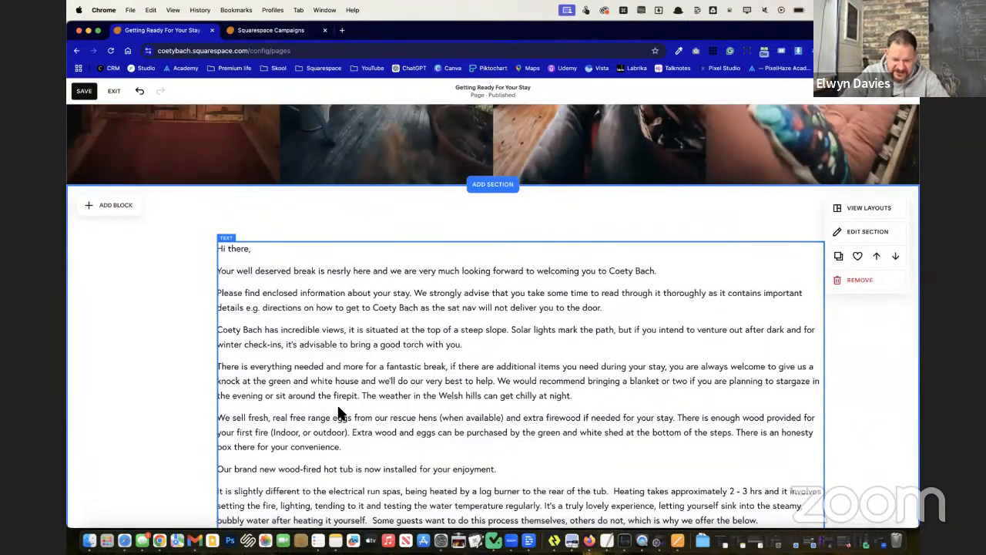
{"action": "left_click", "coordinate": [339, 414]}
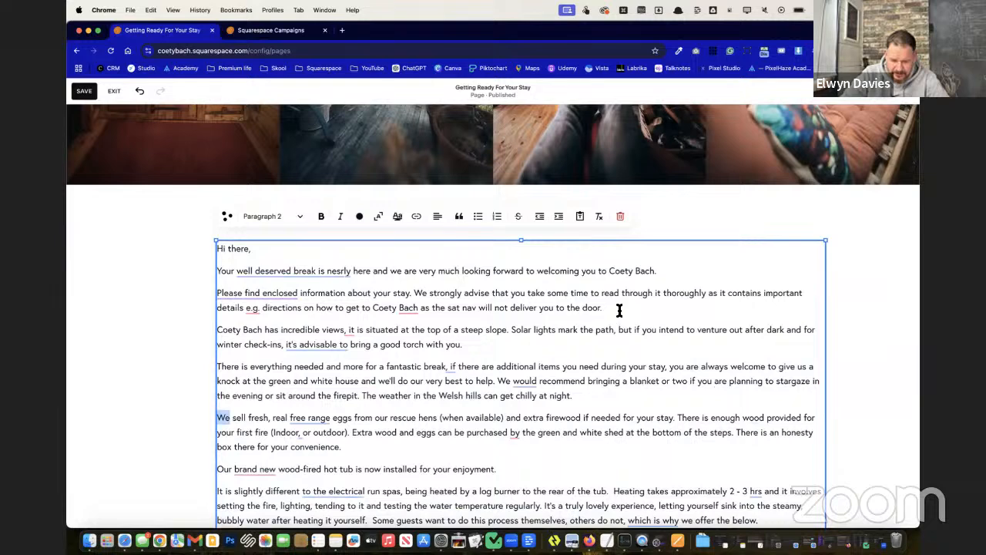
{"action": "left_click_drag", "start_coordinate": [619, 309], "coordinate": [219, 288]}
{"action": "key", "text": "super+c"}
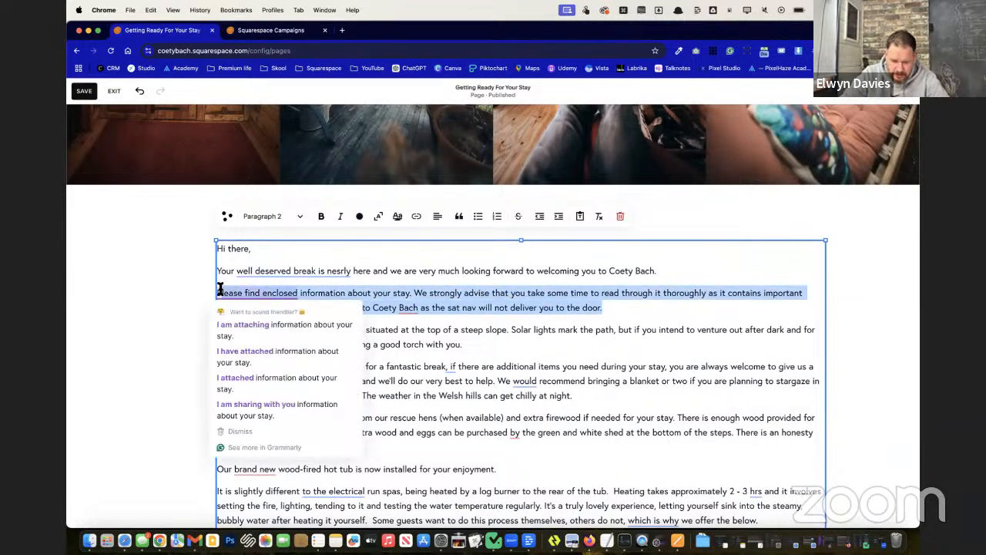
Step: Replace the two paragraphs beneath the dark section's "Your well-deserved break" heading with the copied paragraph
{"action": "scroll", "coordinate": [221, 289], "scroll_direction": "up", "scroll_amount": 10}
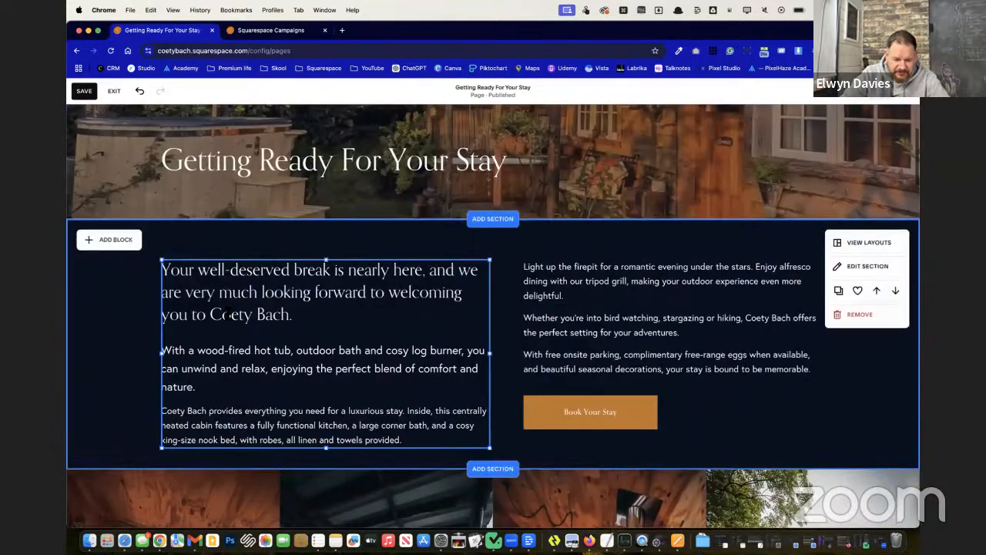
{"action": "left_click", "coordinate": [230, 315]}
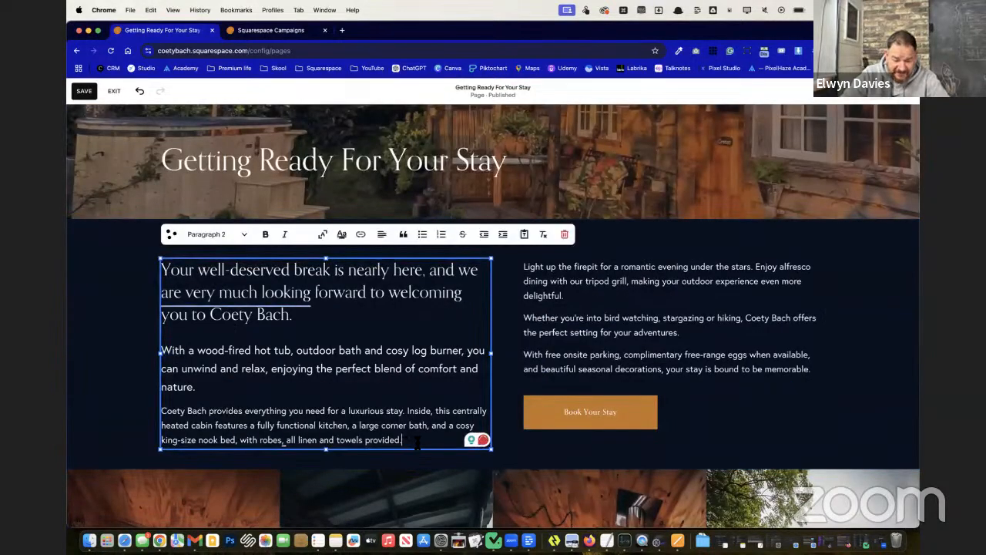
{"action": "left_click_drag", "start_coordinate": [417, 443], "coordinate": [165, 353]}
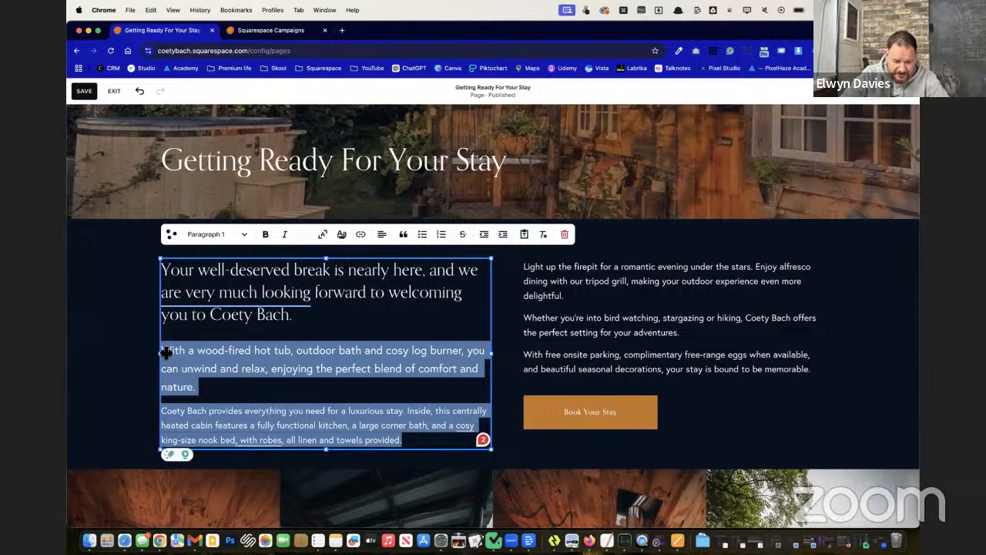
{"action": "key", "text": "super+v"}
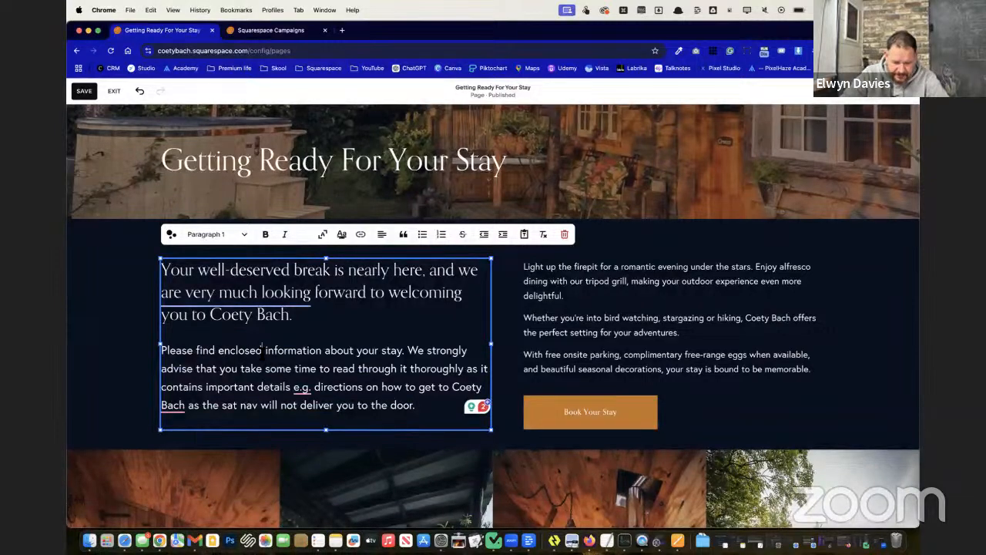
Step: Replace "Please find enclosed" in the pasted paragraph with "This page has all of the information ready for your stay"
{"action": "left_click_drag", "start_coordinate": [263, 347], "coordinate": [161, 351]}
{"action": "type", "text": "This"}
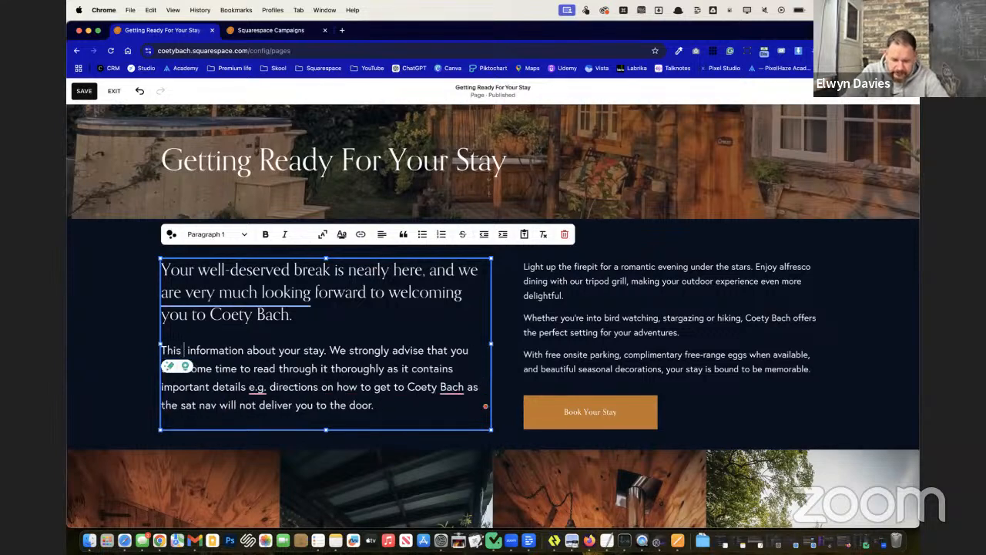
{"action": "type", "text": " page w"}
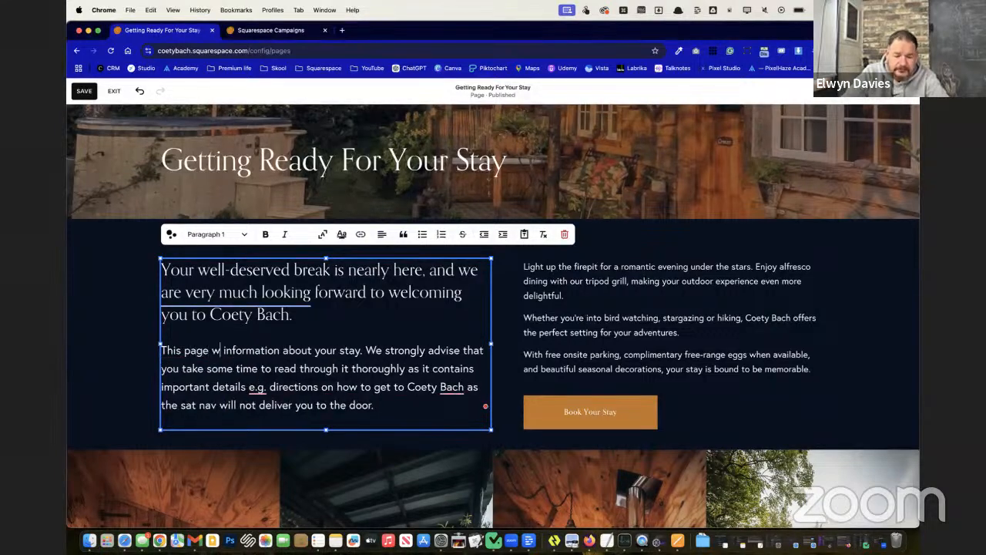
{"action": "key", "text": "BackSpace"}
{"action": "type", "text": "has all of t"}
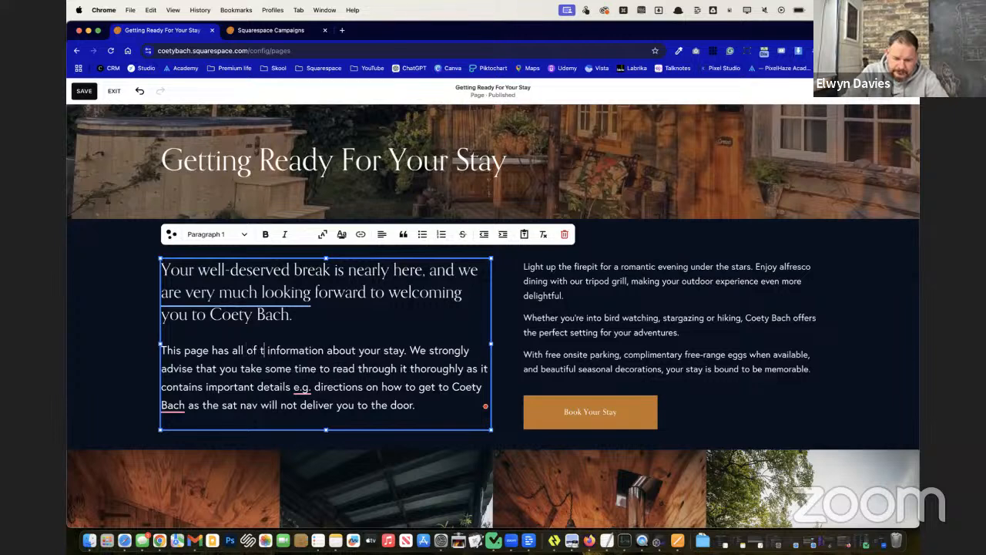
{"action": "type", "text": "he informa"}
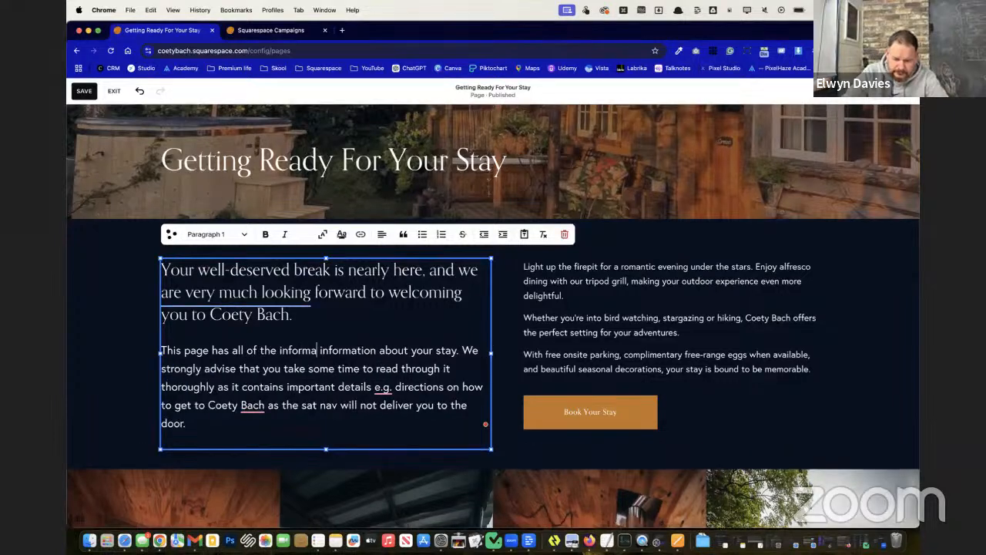
{"action": "type", "text": "tion "}
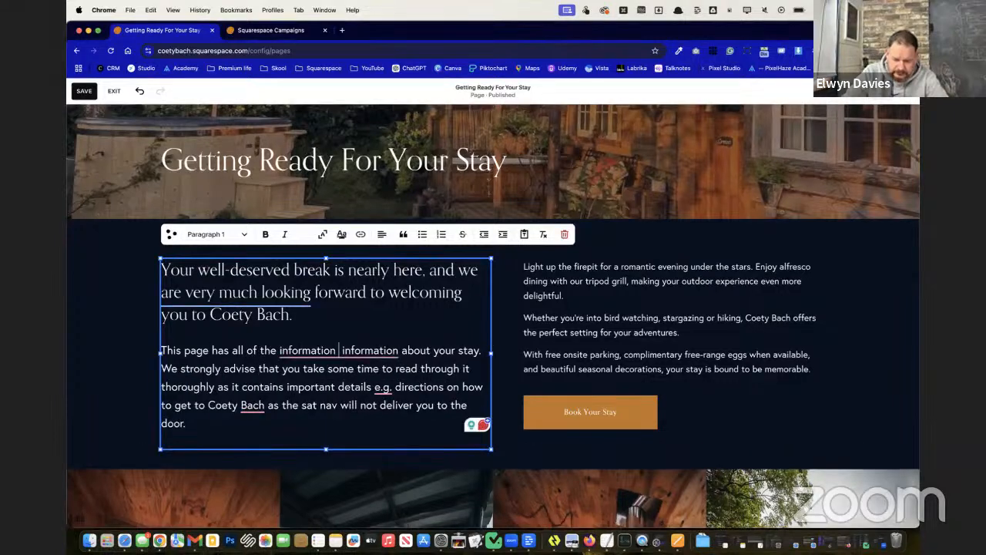
{"action": "type", "text": "ready for yo"}
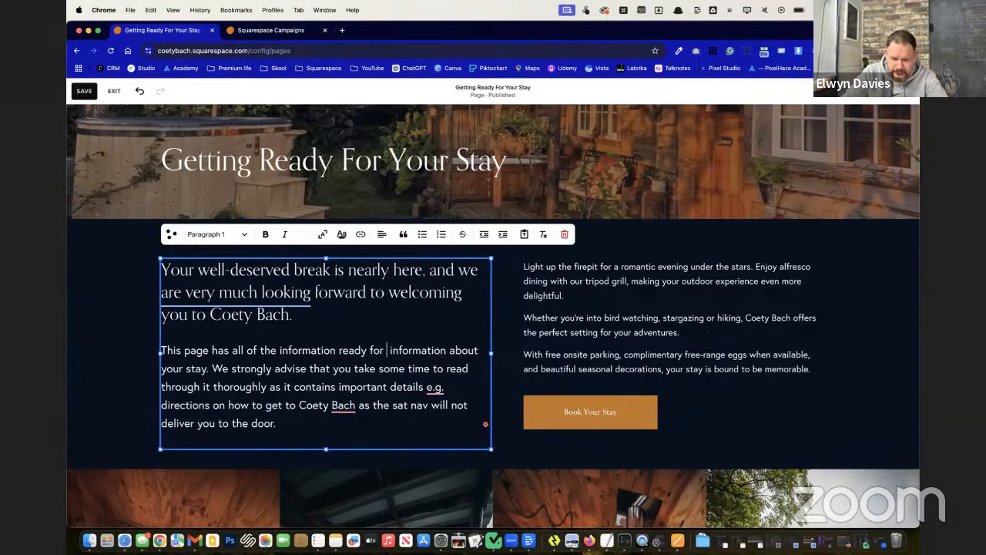
{"action": "type", "text": "ur stay"}
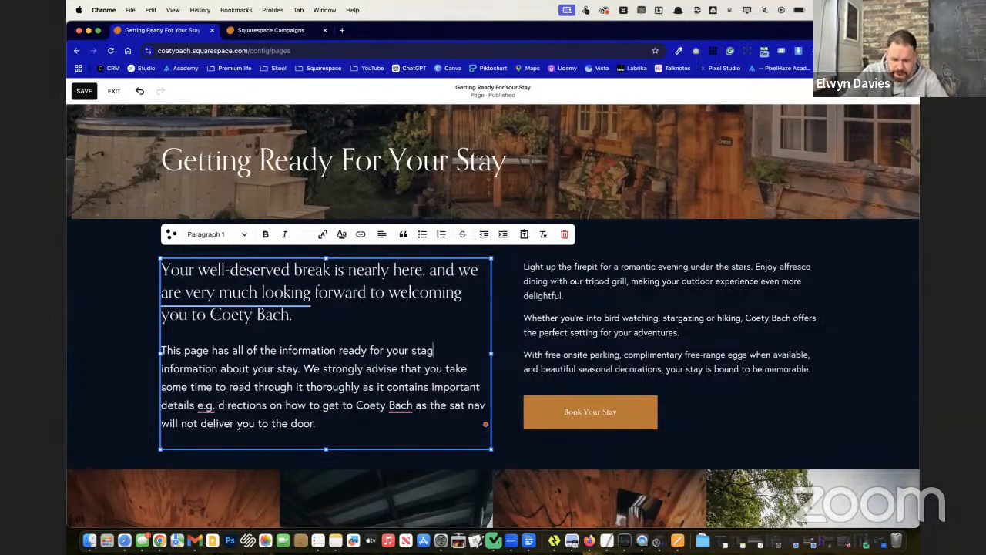
Step: Remove the leftover "information about your stay", end the first sentence with a full stop, and start "We strongly advise" on a new line
{"action": "key", "text": "shift+Down"}
{"action": "key", "text": "shift+Left"}
{"action": "key", "text": "shift+Left"}
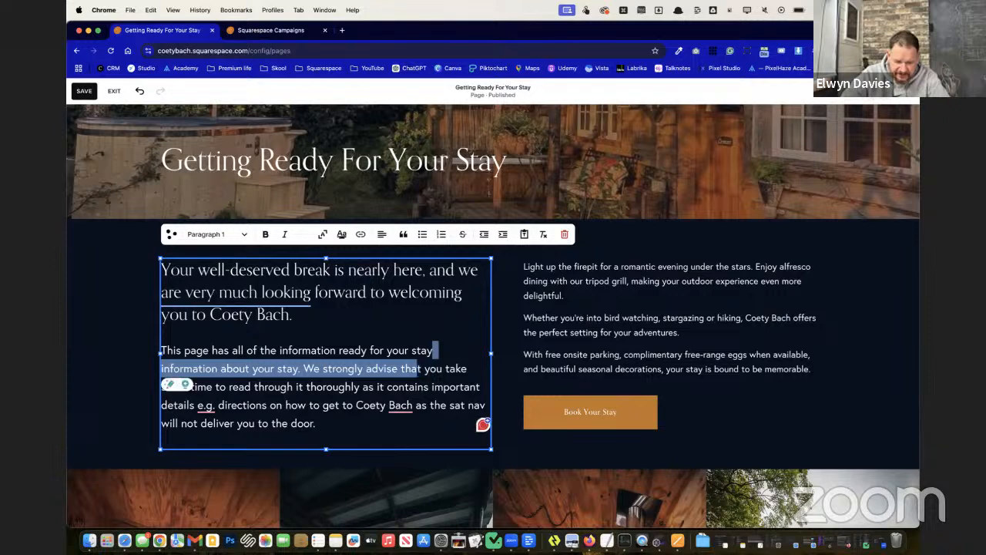
{"action": "key", "text": "shift+Left"}
{"action": "key", "text": "shift+Left"}
{"action": "key", "text": "shift+Left"}
{"action": "key", "text": "shift+Left"}
{"action": "key", "text": "shift+Left"}
{"action": "key", "text": "shift+Left"}
{"action": "key", "text": "shift+Left"}
{"action": "key", "text": "shift+Left"}
{"action": "key", "text": "shift+Left"}
{"action": "key", "text": "shift+Left"}
{"action": "key", "text": "shift+Left"}
{"action": "key", "text": "shift+Left"}
{"action": "key", "text": "shift+Left"}
{"action": "key", "text": "shift+Left"}
{"action": "key", "text": "shift+Left"}
{"action": "key", "text": "shift+Left"}
{"action": "key", "text": "shift+Left"}
{"action": "key", "text": "shift+Left"}
{"action": "key", "text": "shift+Left"}
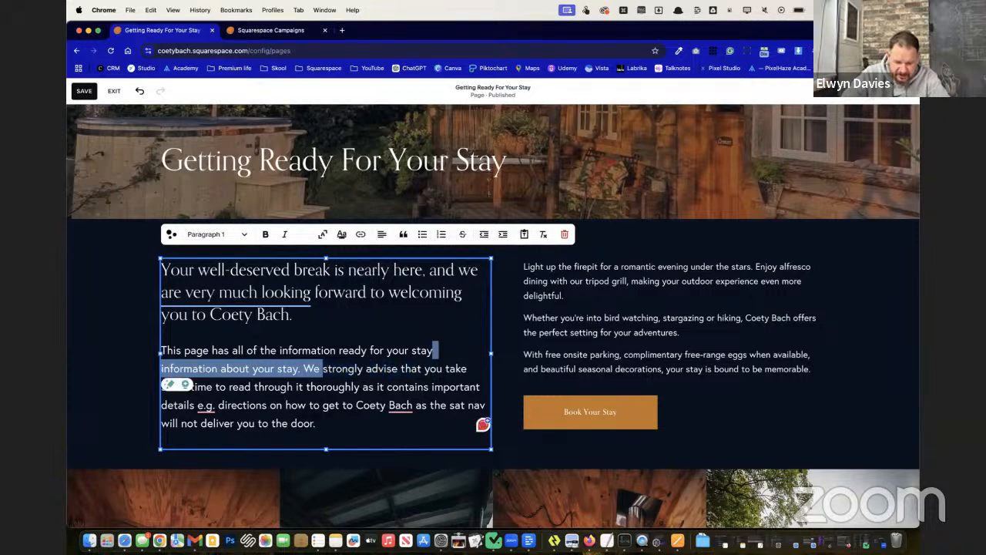
{"action": "key", "text": "BackSpace"}
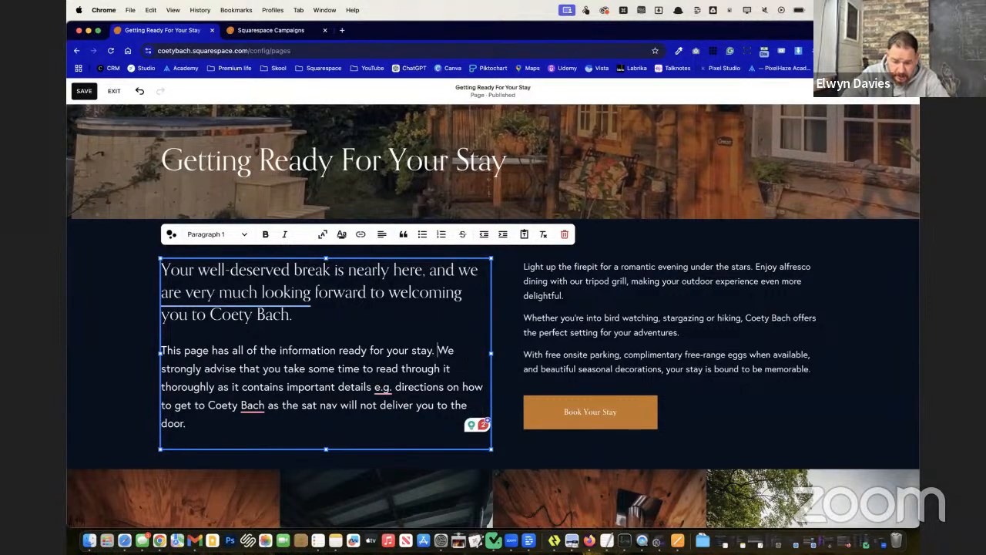
{"action": "key", "text": "shift+Return"}
Step: Change "read through it" to "read through this content" and add a comma after "important details"
{"action": "left_click", "coordinate": [366, 374]}
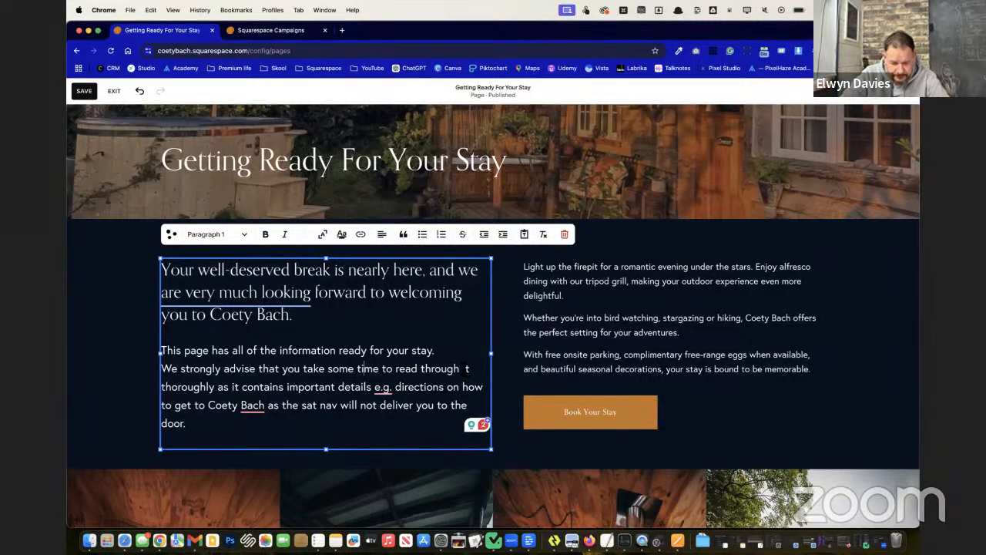
{"action": "type", "text": "this content"}
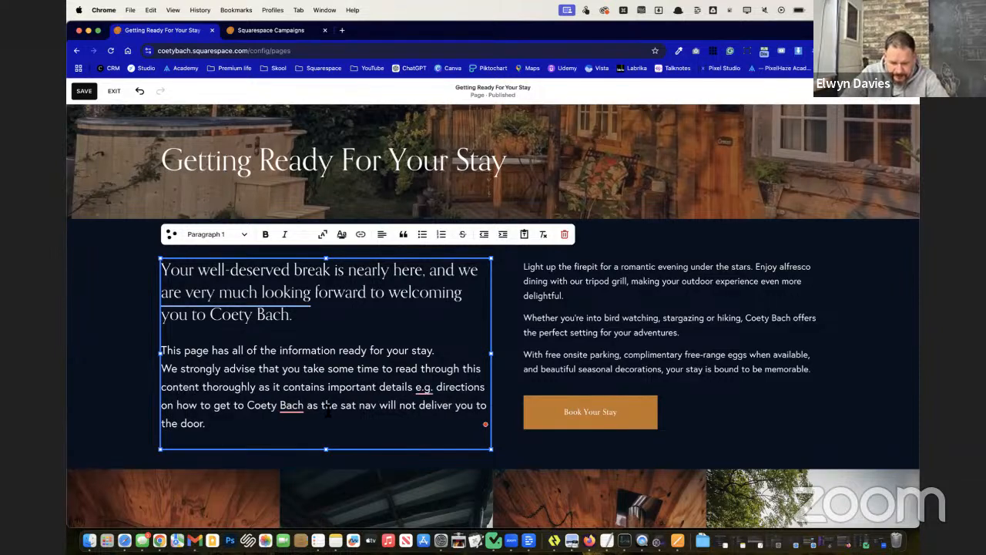
{"action": "left_click", "coordinate": [424, 390]}
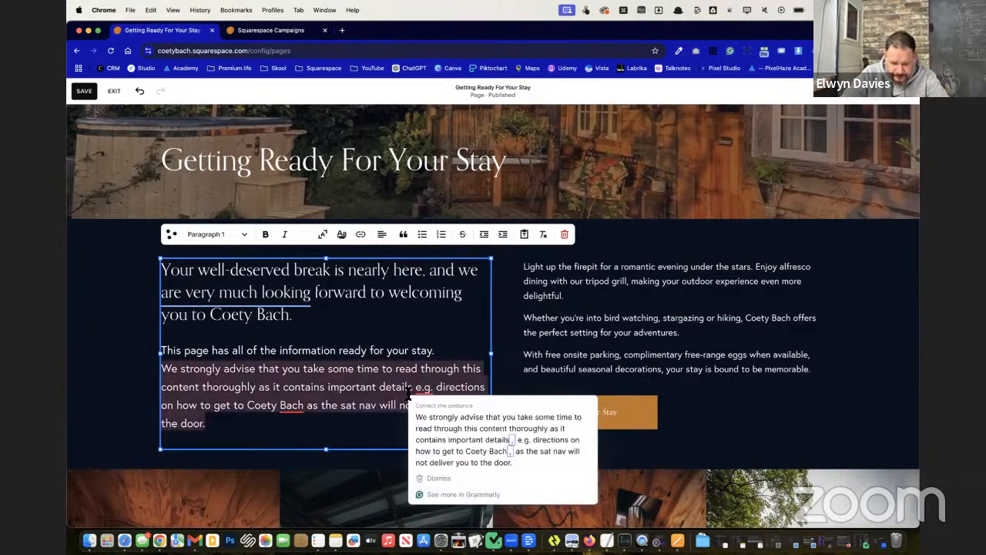
{"action": "left_click", "coordinate": [412, 391]}
{"action": "type", "text": ","}
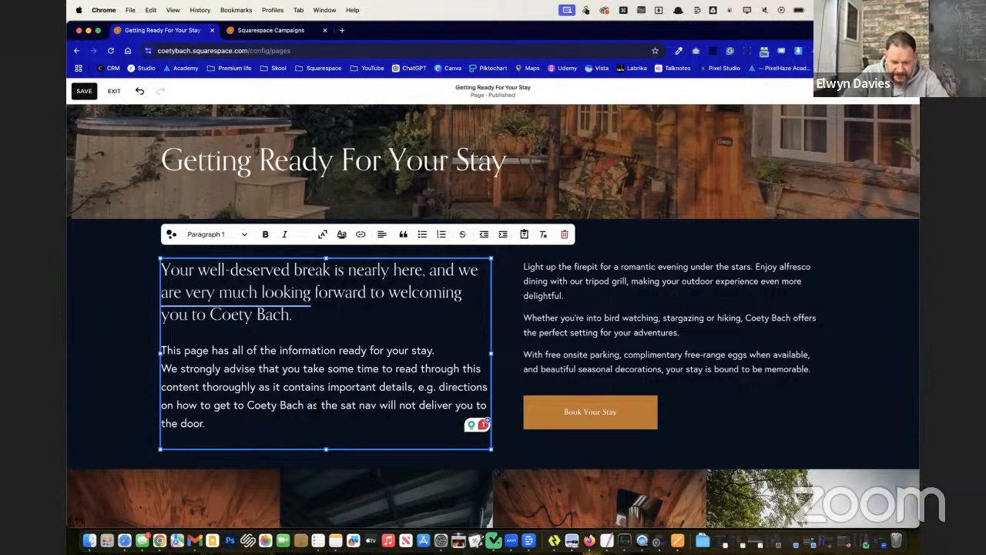
Step: Apply a wavy underline highlight to "as the sat nav will not deliver you to the door" in the paragraph
{"action": "left_click_drag", "start_coordinate": [308, 406], "coordinate": [202, 423]}
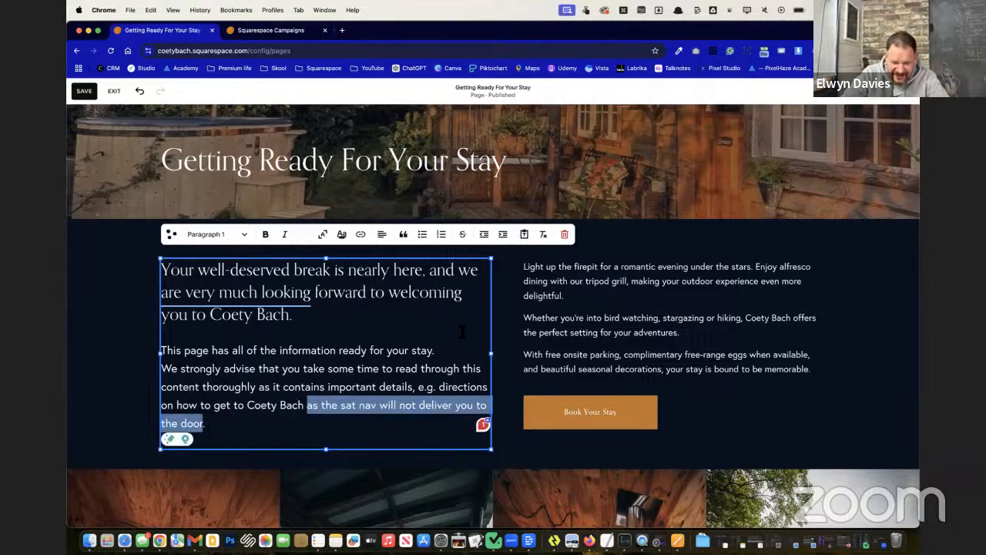
{"action": "left_click", "coordinate": [342, 234]}
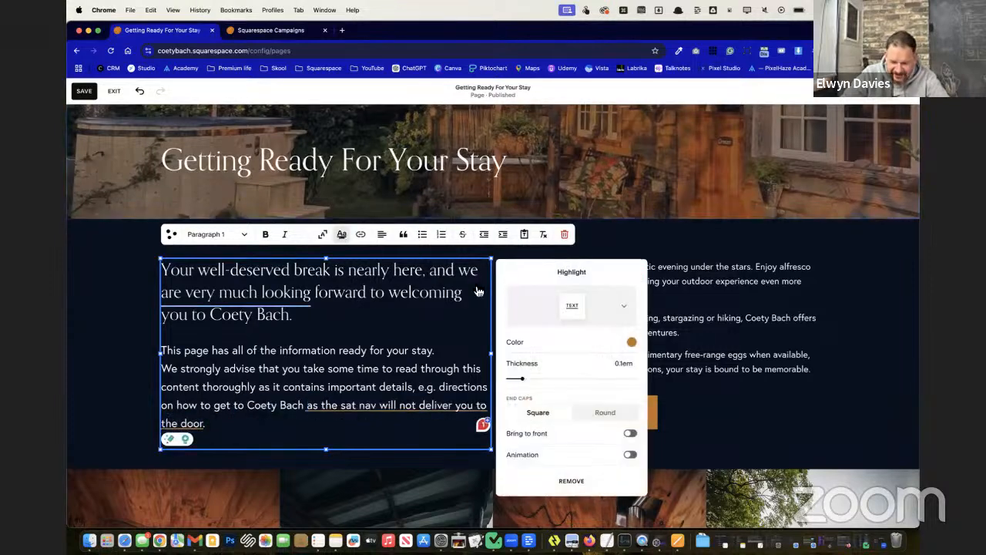
{"action": "left_click", "coordinate": [627, 315]}
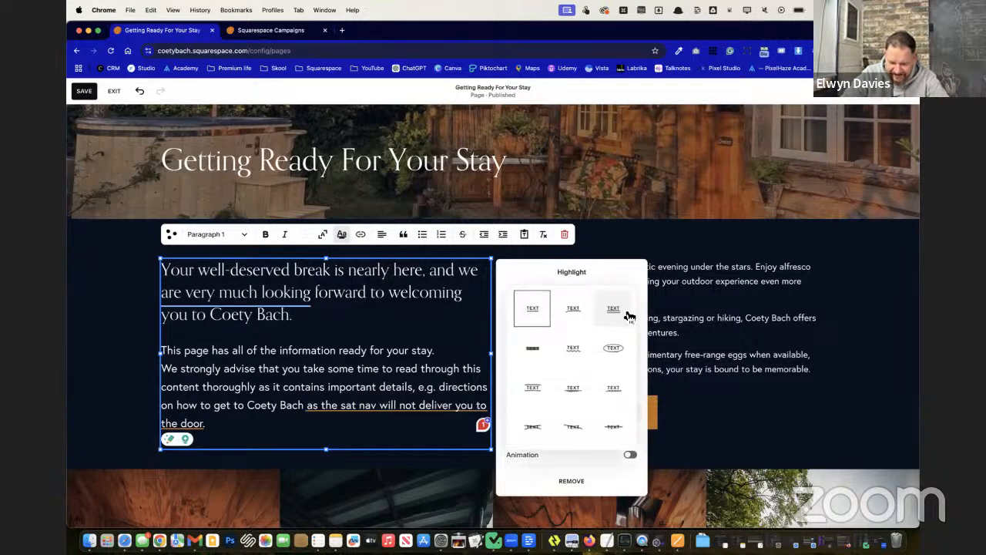
{"action": "left_click", "coordinate": [570, 351]}
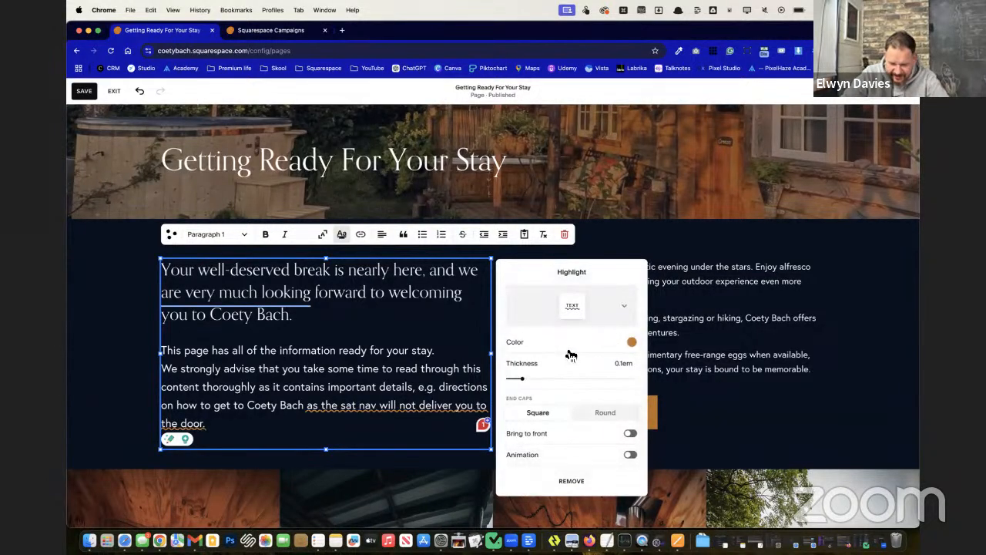
{"action": "left_click", "coordinate": [101, 316]}
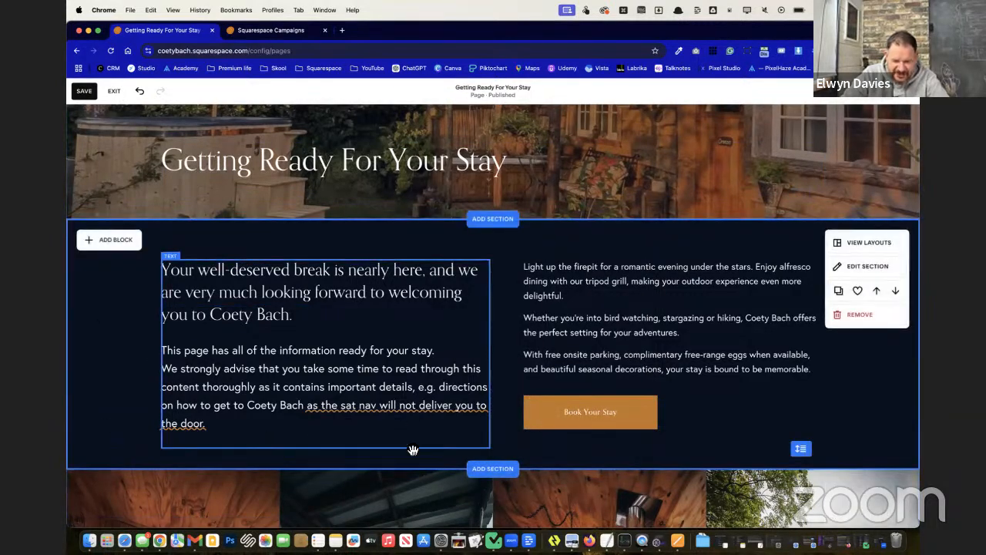
Step: Copy the two welcome text paragraphs from "Coety Bach has incredible views" through "can get chilly at night"
{"action": "scroll", "coordinate": [136, 339], "scroll_direction": "up", "scroll_amount": 3}
{"action": "scroll", "coordinate": [137, 344], "scroll_direction": "down", "scroll_amount": 3}
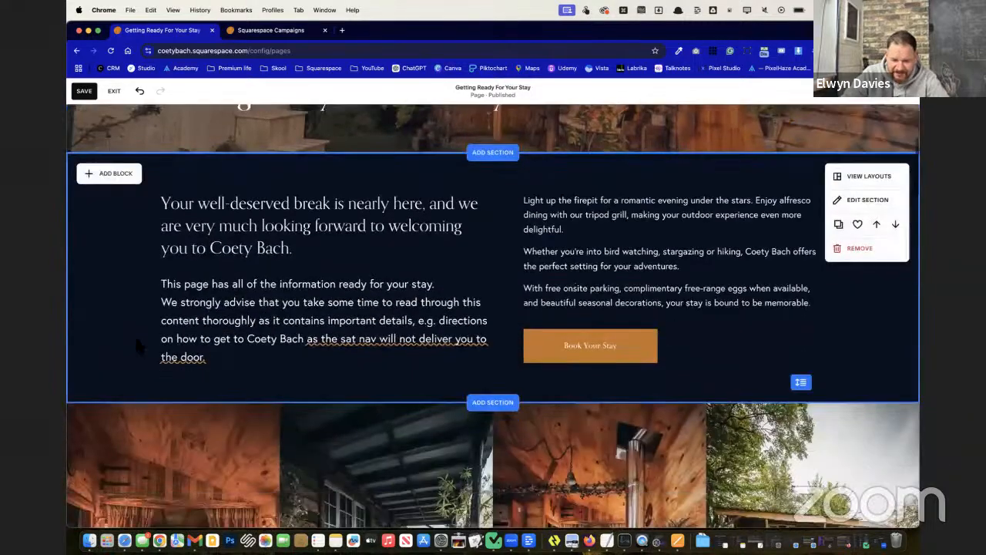
{"action": "scroll", "coordinate": [134, 333], "scroll_direction": "up", "scroll_amount": 1}
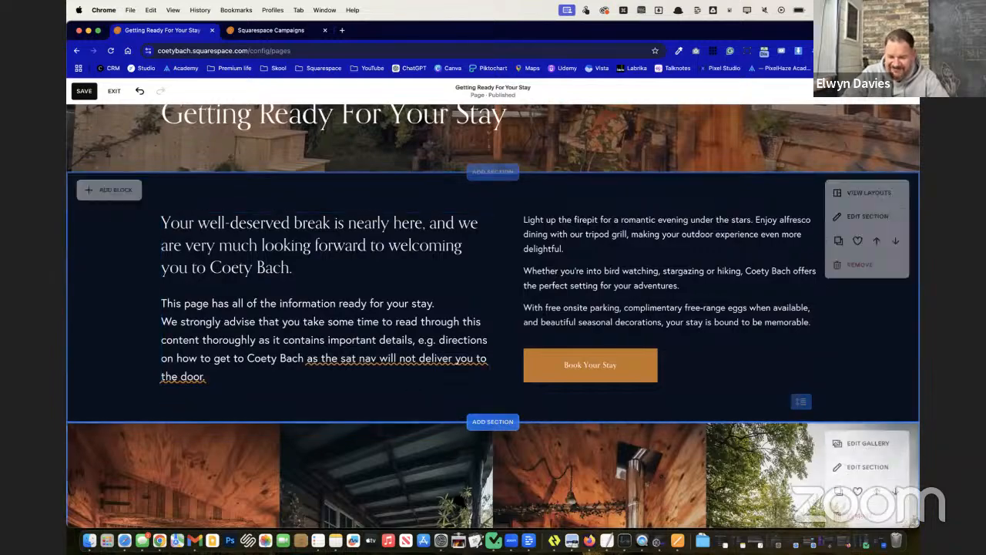
{"action": "scroll", "coordinate": [443, 448], "scroll_direction": "down", "scroll_amount": 10}
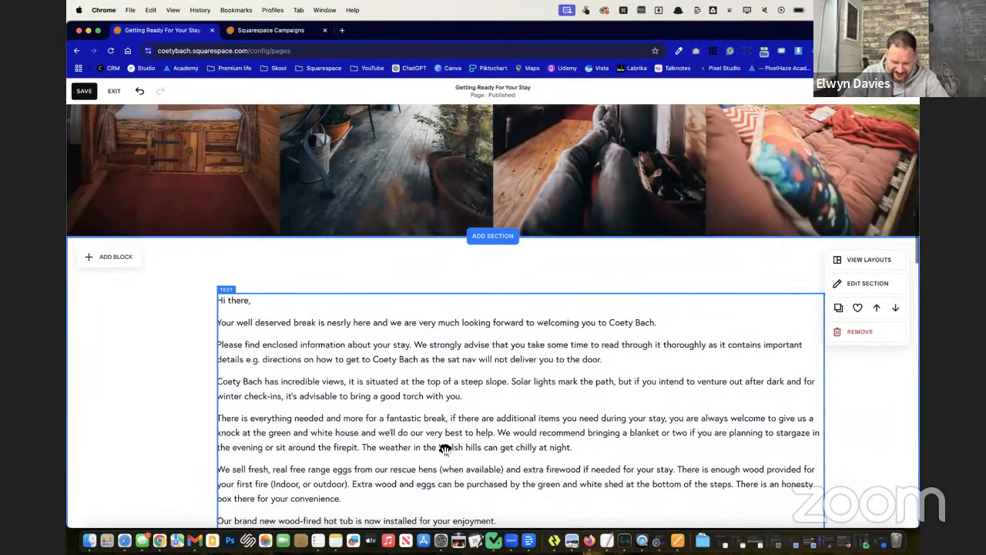
{"action": "double_click", "coordinate": [468, 421]}
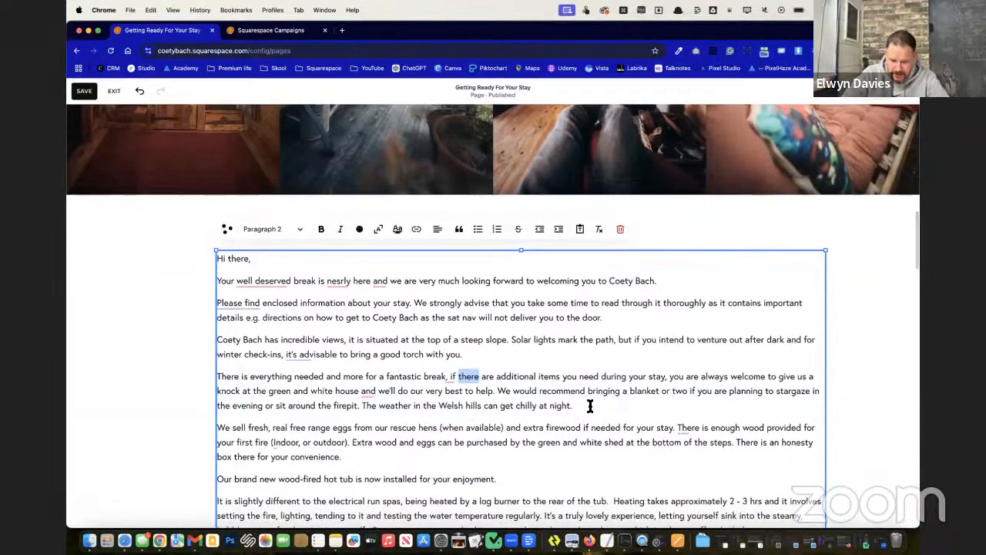
{"action": "left_click_drag", "start_coordinate": [576, 406], "coordinate": [203, 341]}
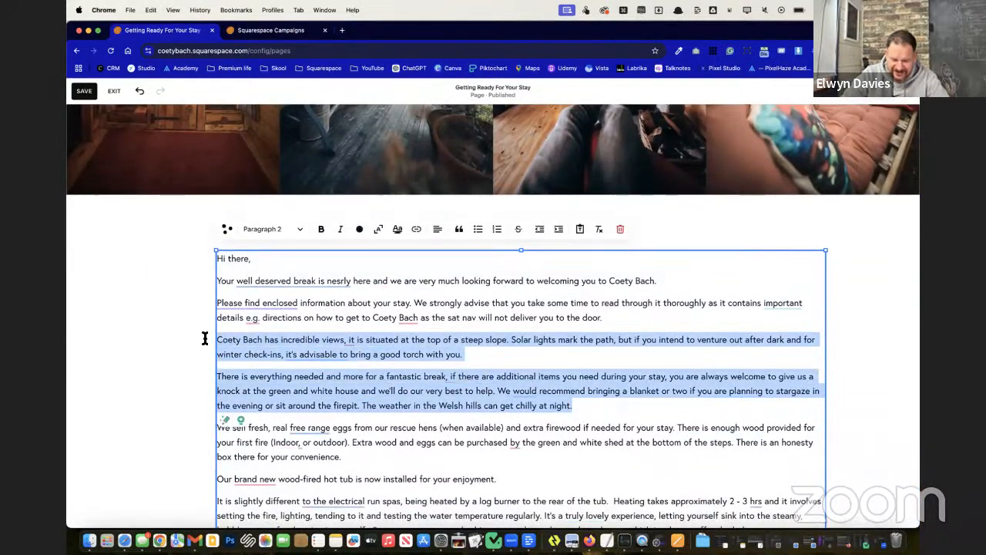
Step: Replace the firepit and bird-watching text beside the welcome heading with the two copied paragraphs starting "Coety Bach has incredible views"
{"action": "scroll", "coordinate": [361, 356], "scroll_direction": "up", "scroll_amount": 10}
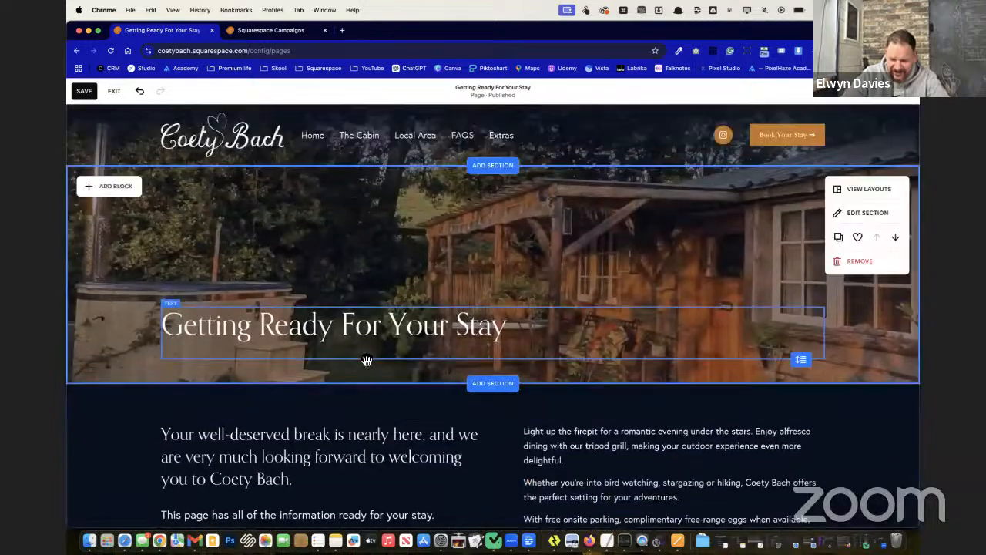
{"action": "scroll", "coordinate": [366, 360], "scroll_direction": "down", "scroll_amount": 4}
{"action": "scroll", "coordinate": [362, 359], "scroll_direction": "up", "scroll_amount": 1}
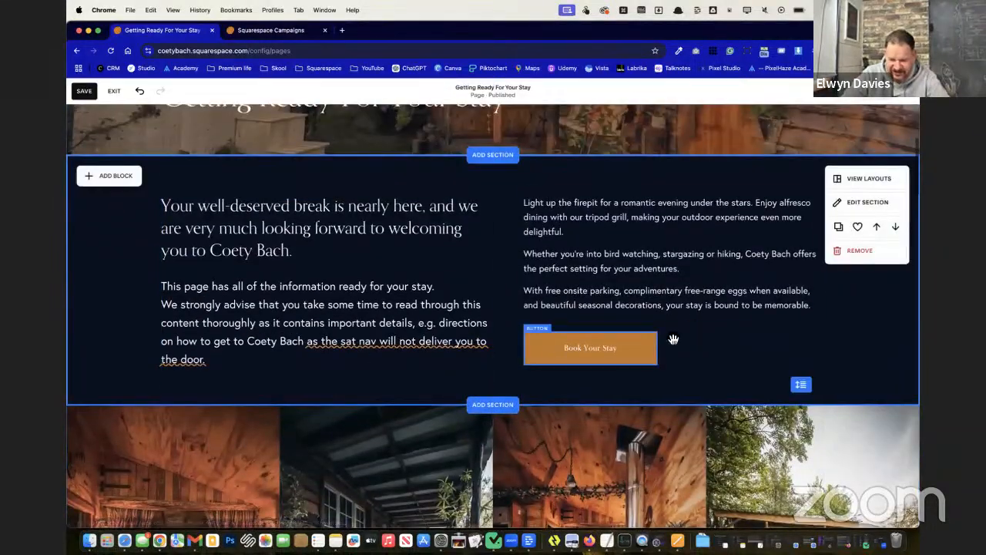
{"action": "left_click", "coordinate": [703, 305]}
{"action": "left_click_drag", "start_coordinate": [811, 307], "coordinate": [528, 204]}
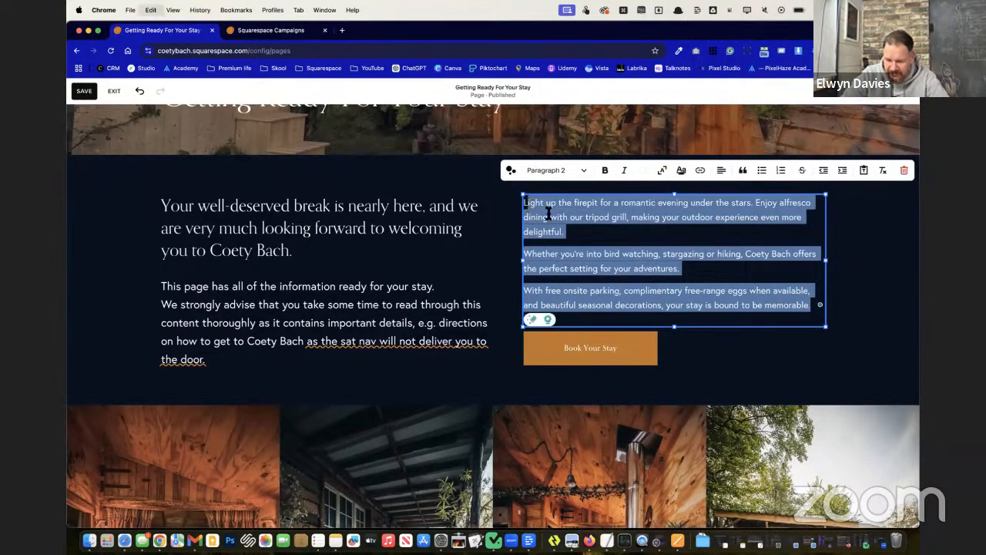
{"action": "type", "text": "Coety Bach has incredible views, it is situated at the top of a steep slope. Solar lights mark the path, but if you intend to venture out after dark and for winter check-ins, it's advisable to bring a good torch with you. There is everything needed and more for a fantastic break, if there are additional items you need during your stay, you are always welcome to give us a knock at the green and white house and we'll do our very best to help. We would recommend bringing a blanket or two if you are planning to stargaze in the evening or sit around the firepit. The weather in the Welsh hills can get chilly at night."}
{"action": "key", "text": "Escape"}
Step: Remove the stray "L" before "Coety Bach" at the start of the pasted text
{"action": "double_click", "coordinate": [540, 213]}
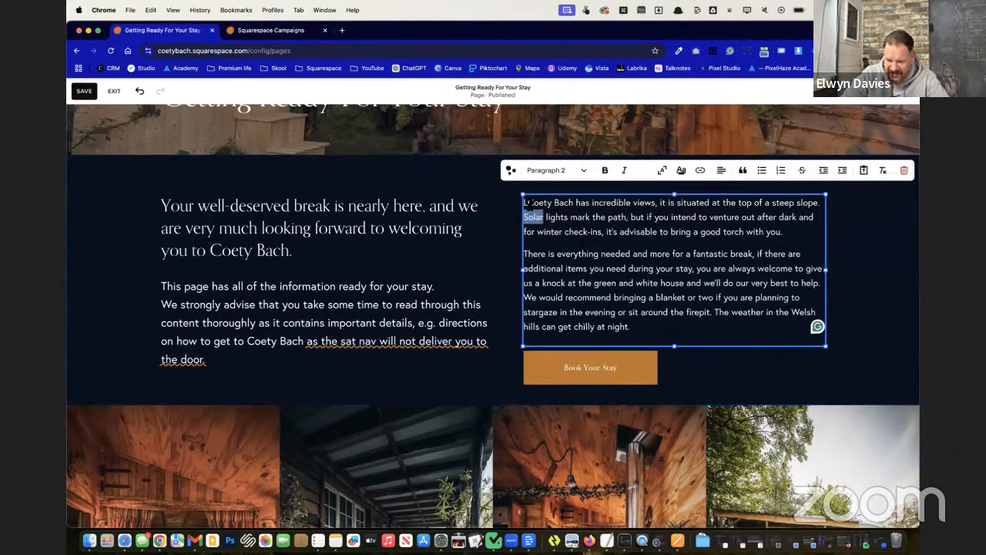
{"action": "left_click", "coordinate": [528, 203]}
{"action": "double_click", "coordinate": [560, 216]}
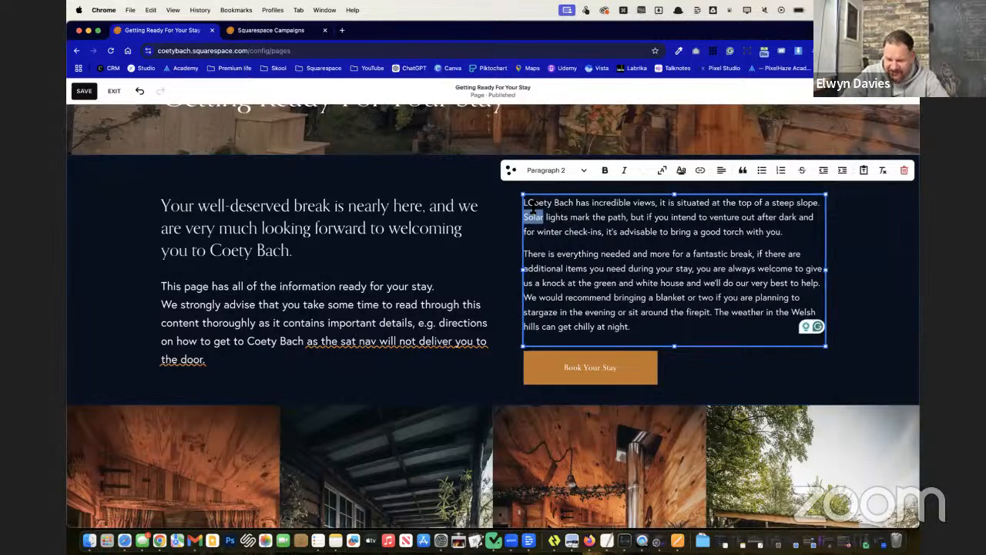
{"action": "key", "text": "BackSpace"}
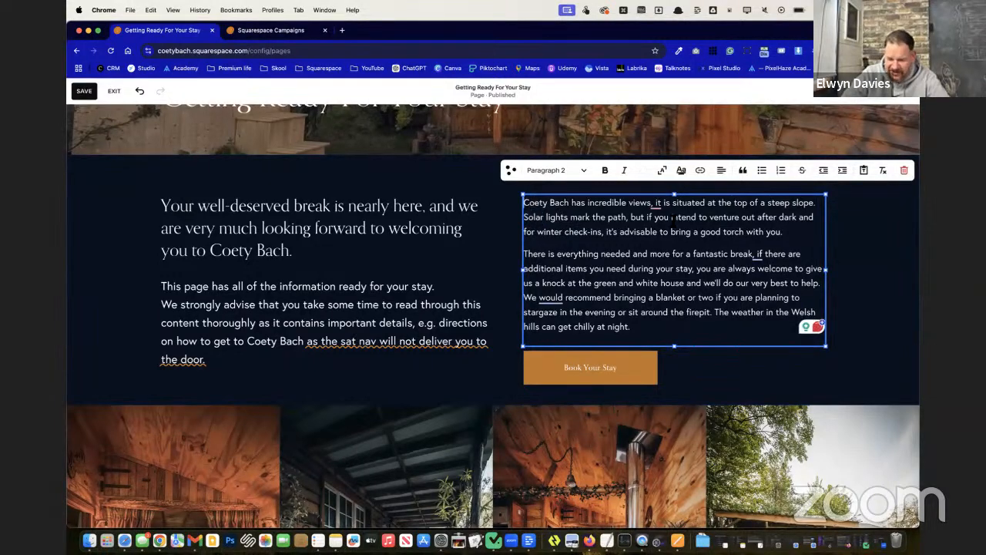
Step: Correct the comma splice after "incredible views" to a semicolon, leaving the suggested rewording of "it's advisable to" unapplied
{"action": "left_click", "coordinate": [658, 204]}
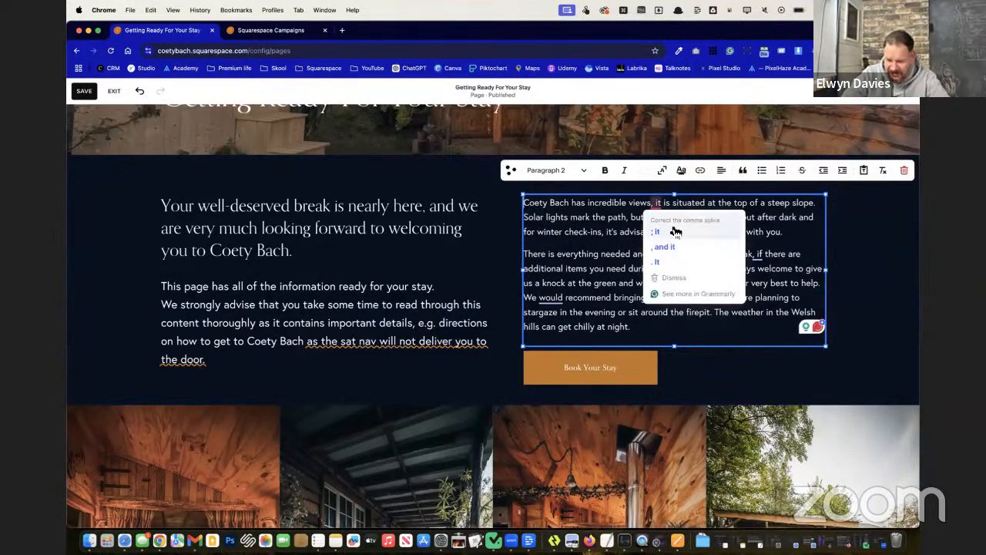
{"action": "left_click", "coordinate": [676, 232]}
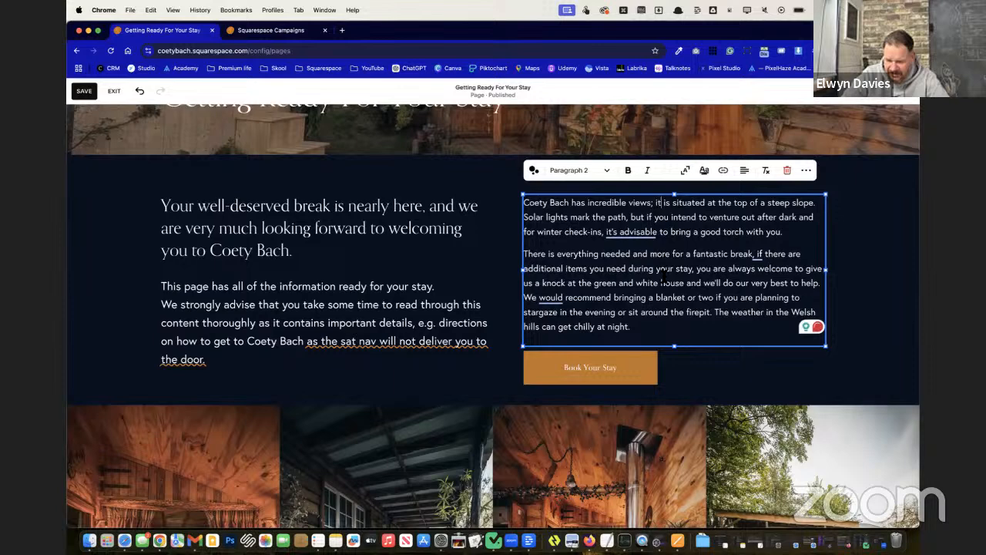
{"action": "left_click", "coordinate": [644, 233]}
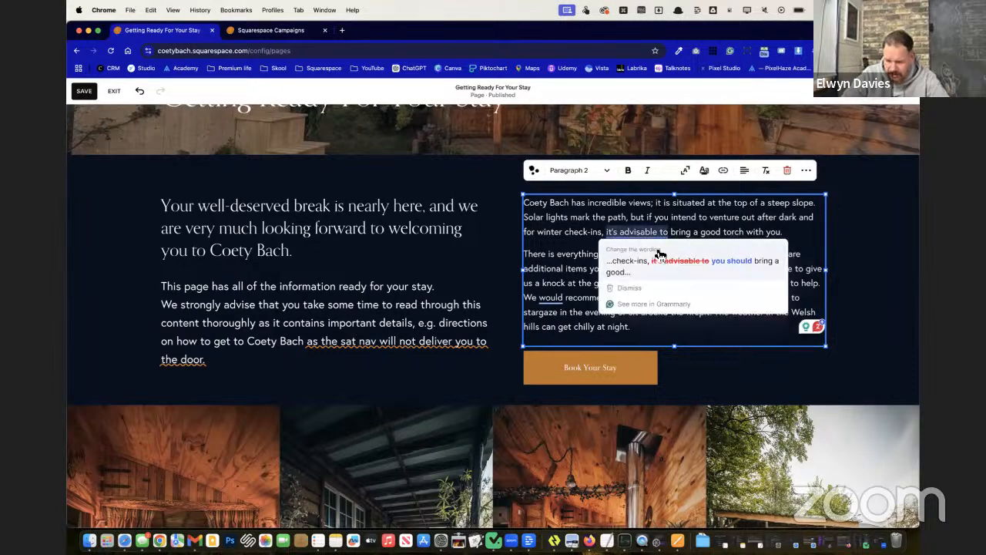
{"action": "left_click", "coordinate": [644, 210]}
{"action": "scroll", "coordinate": [643, 210], "scroll_direction": "down", "scroll_amount": 1}
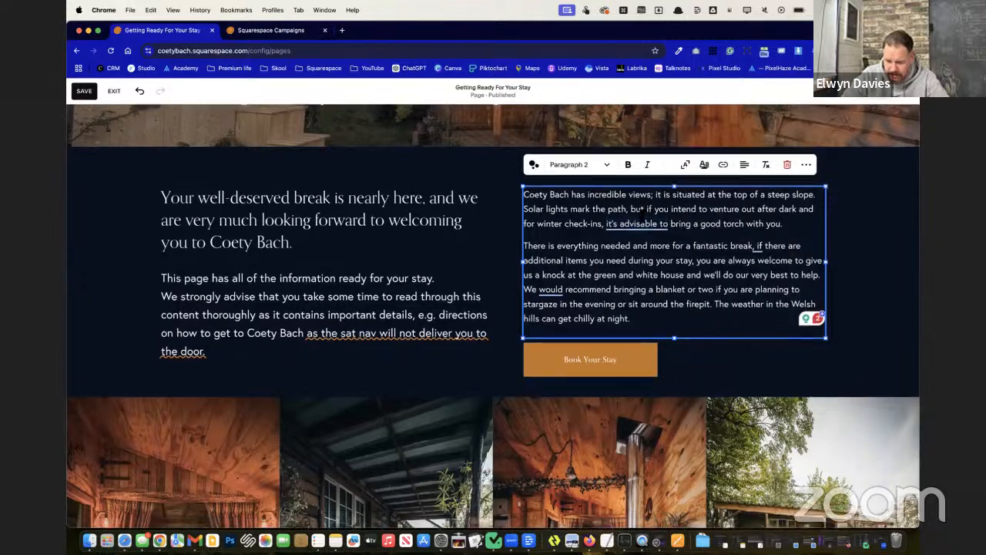
Step: Change "We would recommend bringing a blanket" to "We recommend bringing a blanket" in the second paragraph
{"action": "triple_click", "coordinate": [556, 261]}
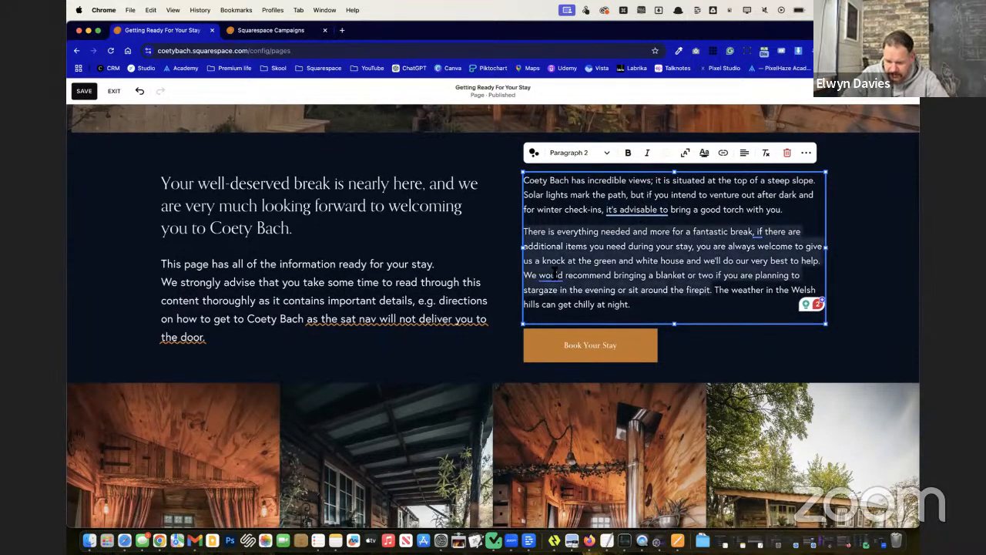
{"action": "left_click", "coordinate": [611, 274]}
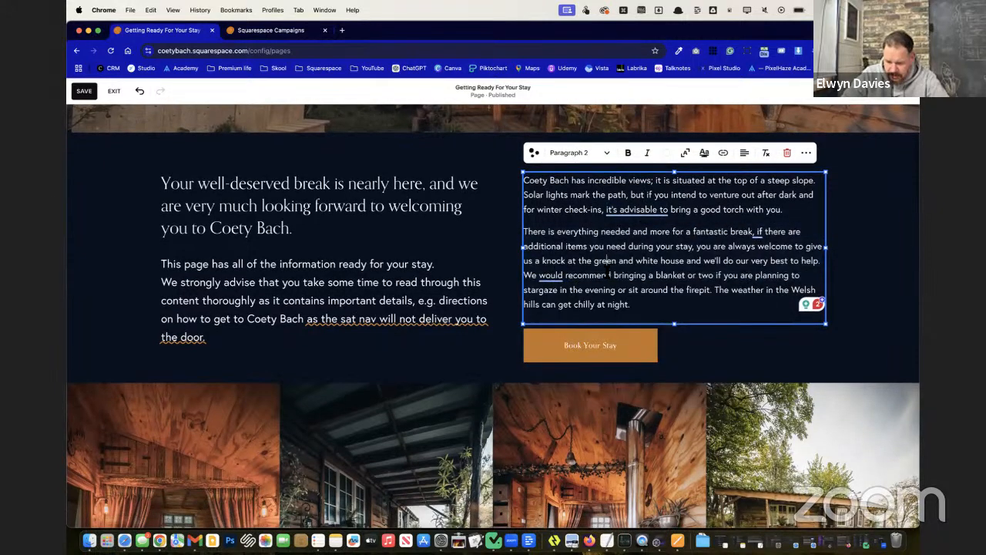
{"action": "left_click_drag", "start_coordinate": [611, 274], "coordinate": [567, 274]}
{"action": "left_click", "coordinate": [567, 275]}
{"action": "key", "text": "BackSpace"}
{"action": "key", "text": "BackSpace"}
{"action": "key", "text": "BackSpace"}
{"action": "key", "text": "BackSpace"}
{"action": "key", "text": "BackSpace"}
{"action": "key", "text": "BackSpace"}
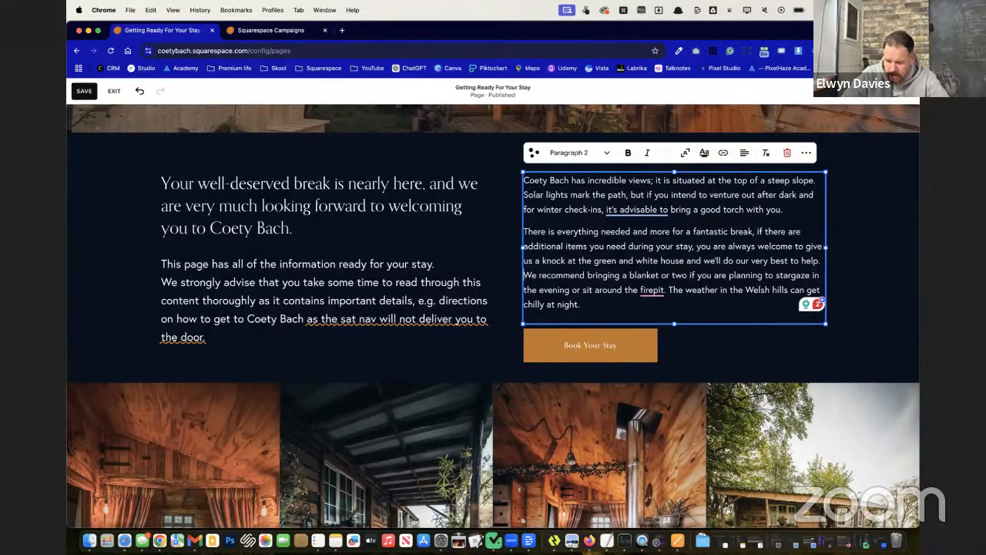
Step: Start a new paragraph at "We recommend bringing a blanket or two", with normal paragraph spacing
{"action": "key", "text": "Return"}
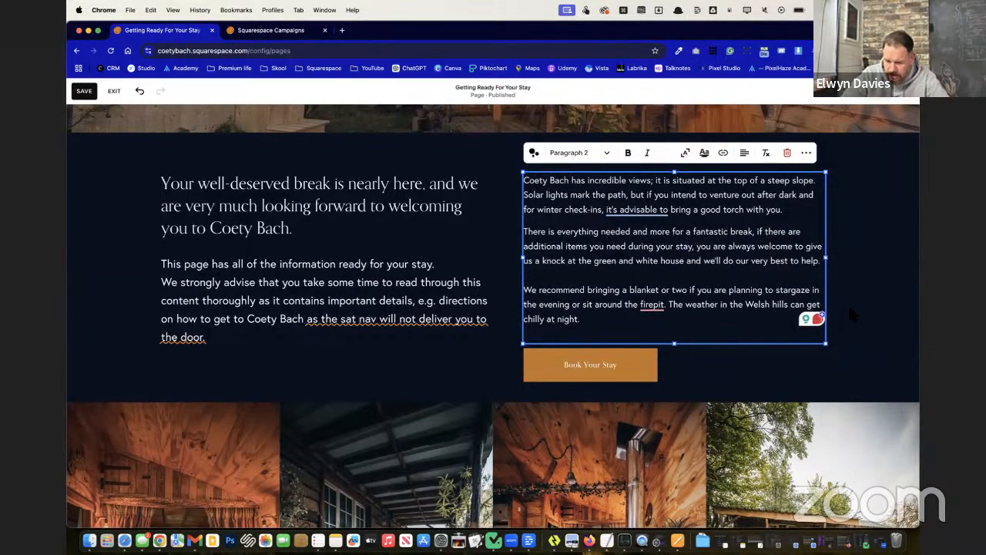
{"action": "key", "text": "BackSpace"}
{"action": "key", "text": "Return"}
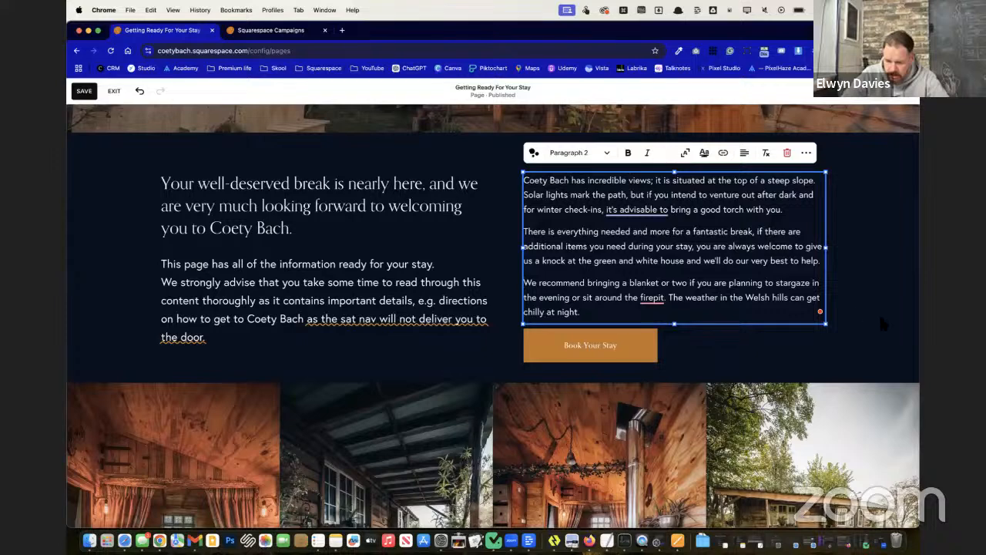
Step: Delete the Book Your Stay button beneath the pasted paragraphs in the dark welcome section
{"action": "left_click", "coordinate": [718, 342]}
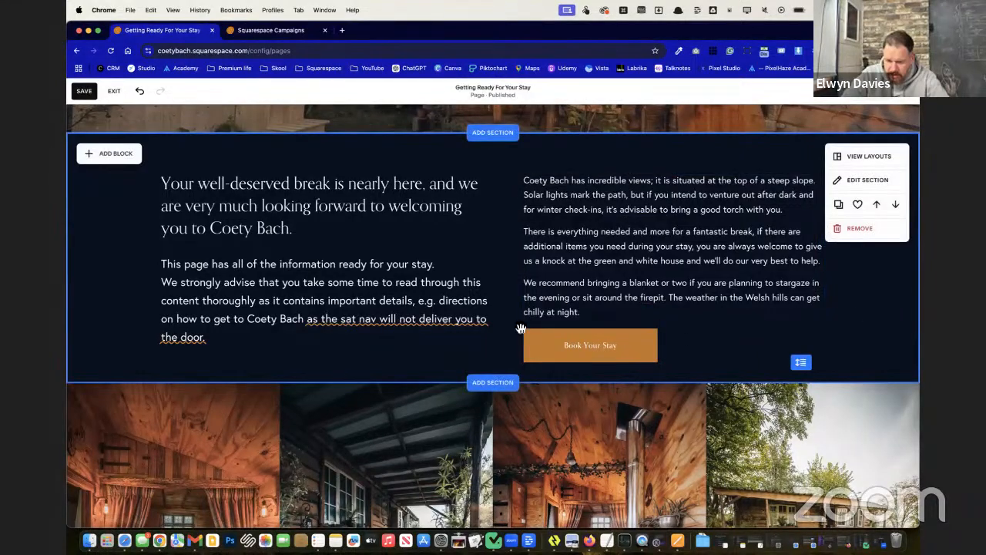
{"action": "left_click", "coordinate": [635, 332]}
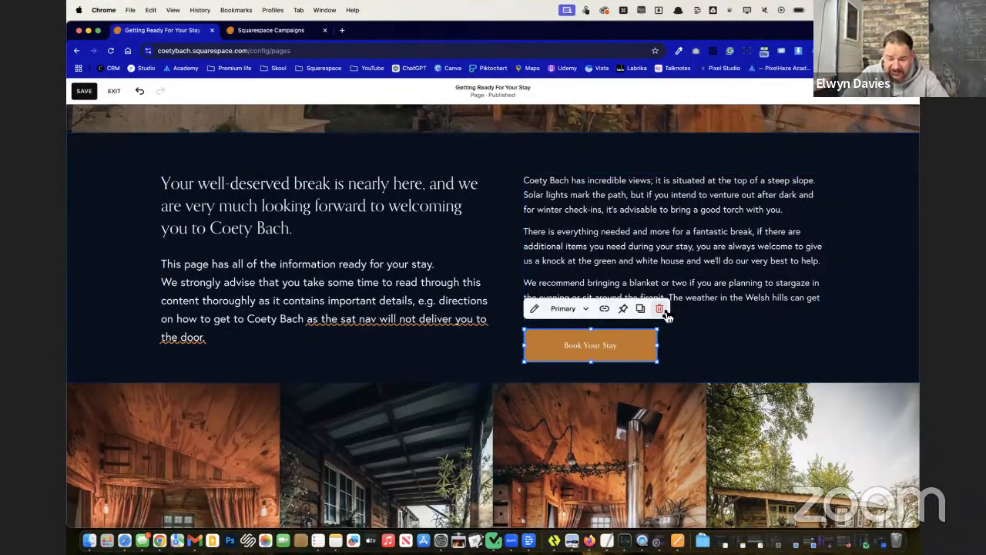
{"action": "left_click", "coordinate": [660, 308]}
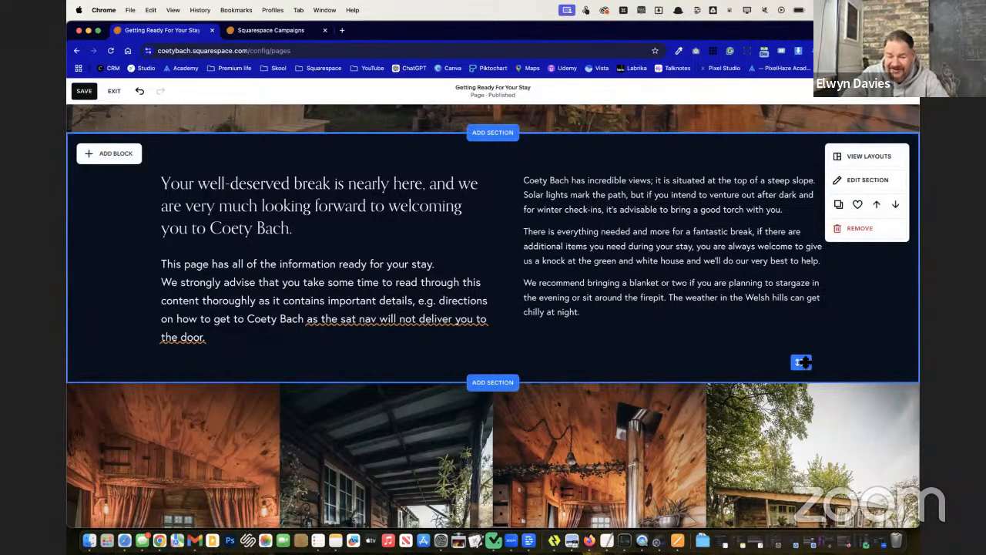
Step: Try to reduce the height of the dark welcome section
{"action": "left_click_drag", "start_coordinate": [805, 362], "coordinate": [804, 337]}
{"action": "left_click", "coordinate": [355, 345]}
{"action": "left_click_drag", "start_coordinate": [329, 361], "coordinate": [235, 351]}
{"action": "left_click", "coordinate": [136, 264]}
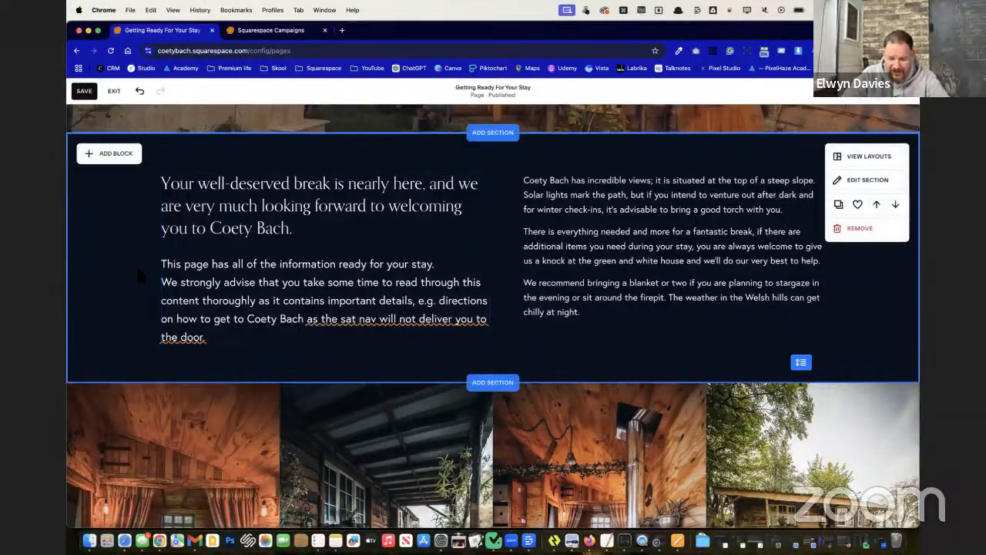
Step: Check the welcome section between the banner and photo gallery, and save the page changes
{"action": "scroll", "coordinate": [136, 264], "scroll_direction": "down", "scroll_amount": 2}
{"action": "scroll", "coordinate": [139, 273], "scroll_direction": "down", "scroll_amount": 2}
{"action": "scroll", "coordinate": [139, 273], "scroll_direction": "up", "scroll_amount": 7}
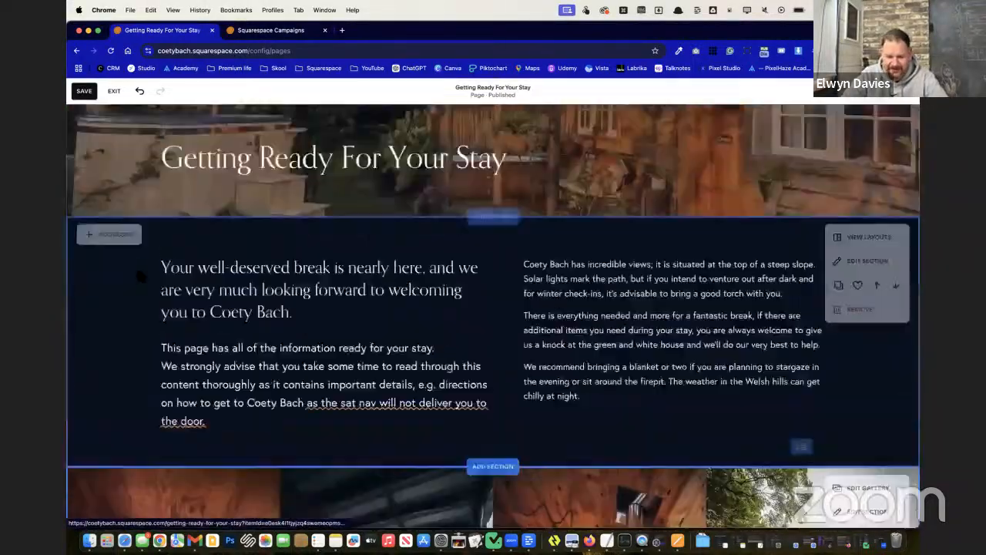
{"action": "scroll", "coordinate": [138, 273], "scroll_direction": "down", "scroll_amount": 5}
{"action": "scroll", "coordinate": [137, 265], "scroll_direction": "down", "scroll_amount": 2}
{"action": "scroll", "coordinate": [137, 265], "scroll_direction": "up", "scroll_amount": 4}
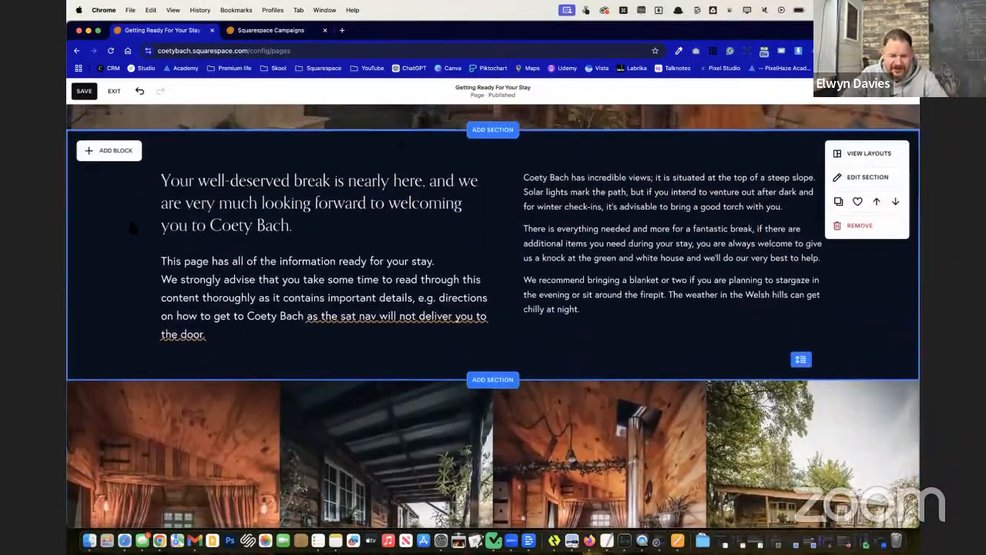
{"action": "left_click", "coordinate": [86, 92]}
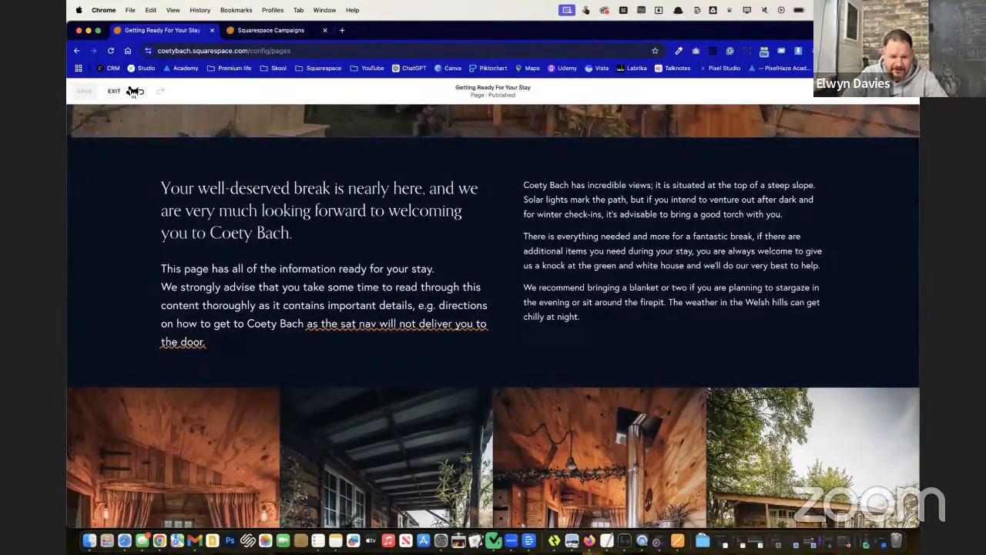
Step: Delete the reused text from "Hi there," through "can get chilly at night" in the original text block below the gallery
{"action": "scroll", "coordinate": [358, 346], "scroll_direction": "up", "scroll_amount": 5}
{"action": "scroll", "coordinate": [356, 299], "scroll_direction": "down", "scroll_amount": 8}
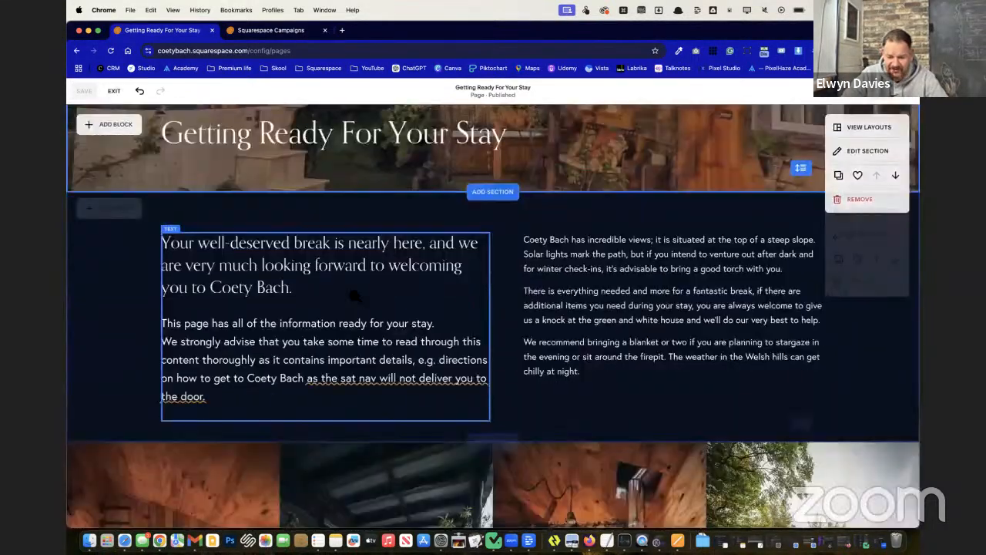
{"action": "scroll", "coordinate": [356, 299], "scroll_direction": "down", "scroll_amount": 7}
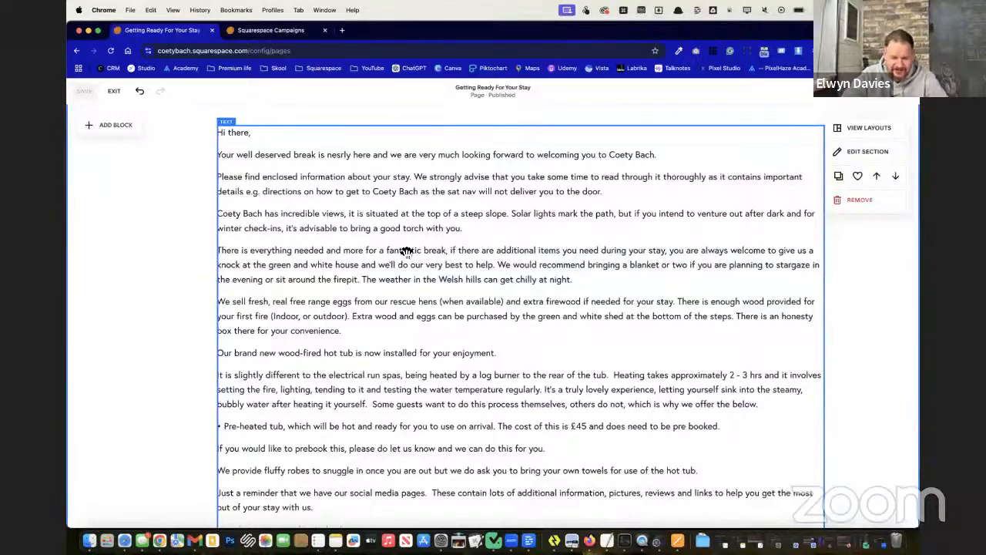
{"action": "double_click", "coordinate": [404, 252]}
{"action": "scroll", "coordinate": [256, 271], "scroll_direction": "up", "scroll_amount": 10}
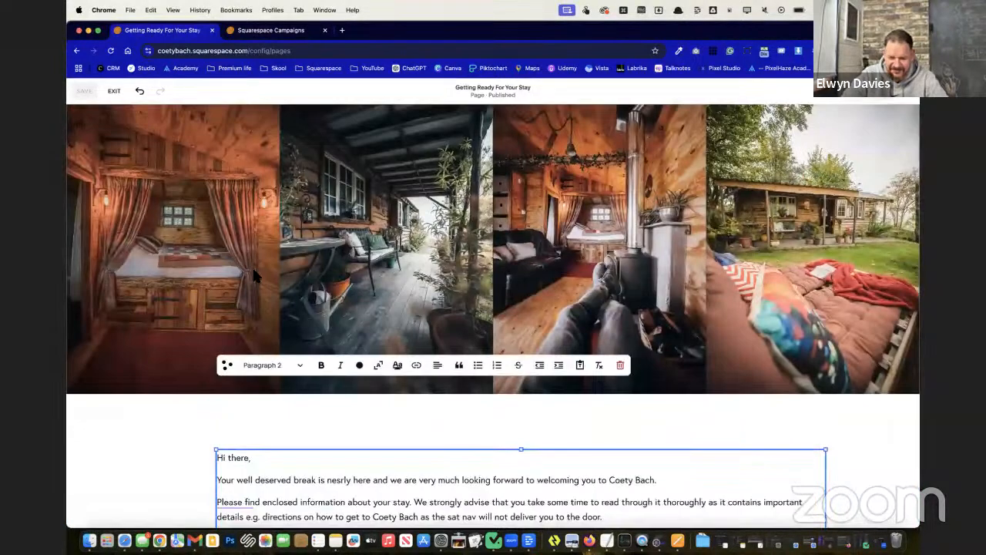
{"action": "scroll", "coordinate": [257, 274], "scroll_direction": "down", "scroll_amount": 8}
{"action": "scroll", "coordinate": [259, 274], "scroll_direction": "down", "scroll_amount": 5}
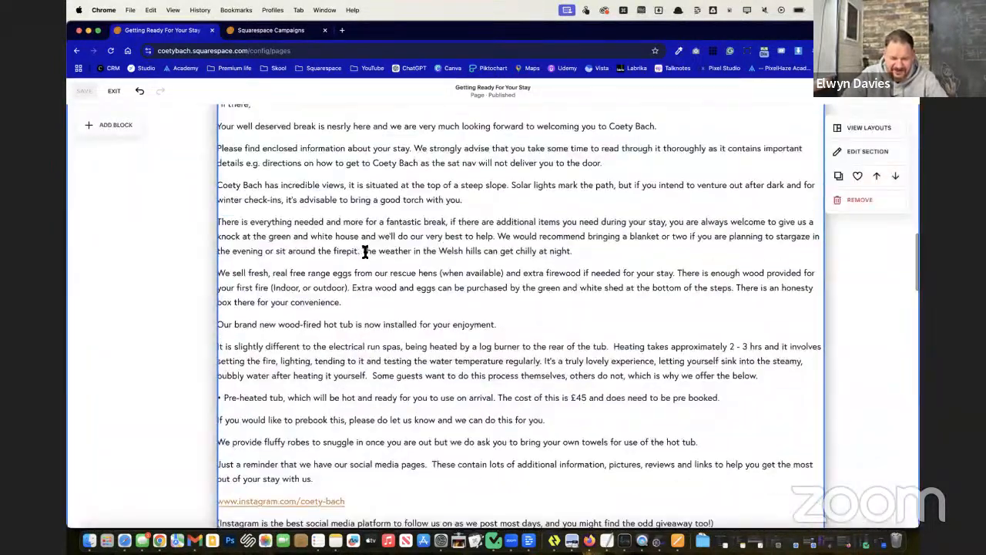
{"action": "left_click", "coordinate": [444, 223]}
{"action": "scroll", "coordinate": [444, 223], "scroll_direction": "up", "scroll_amount": 2}
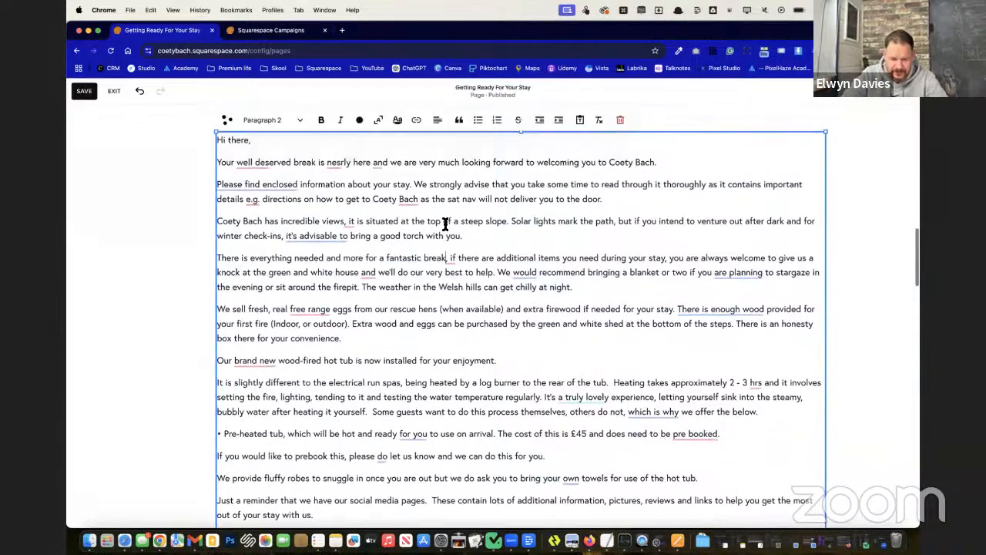
{"action": "scroll", "coordinate": [444, 223], "scroll_direction": "up", "scroll_amount": 2}
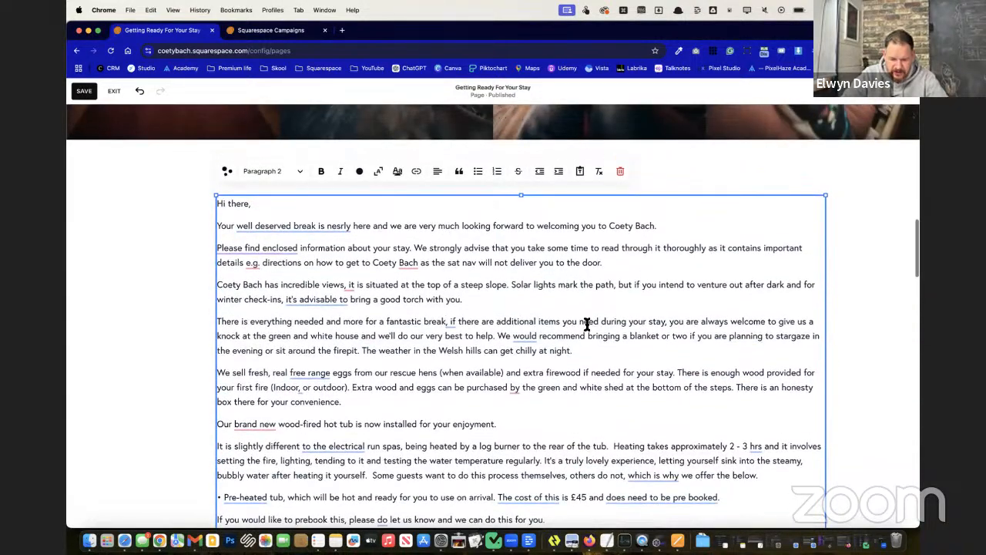
{"action": "left_click_drag", "start_coordinate": [594, 350], "coordinate": [228, 181]}
{"action": "key", "text": "BackSpace"}
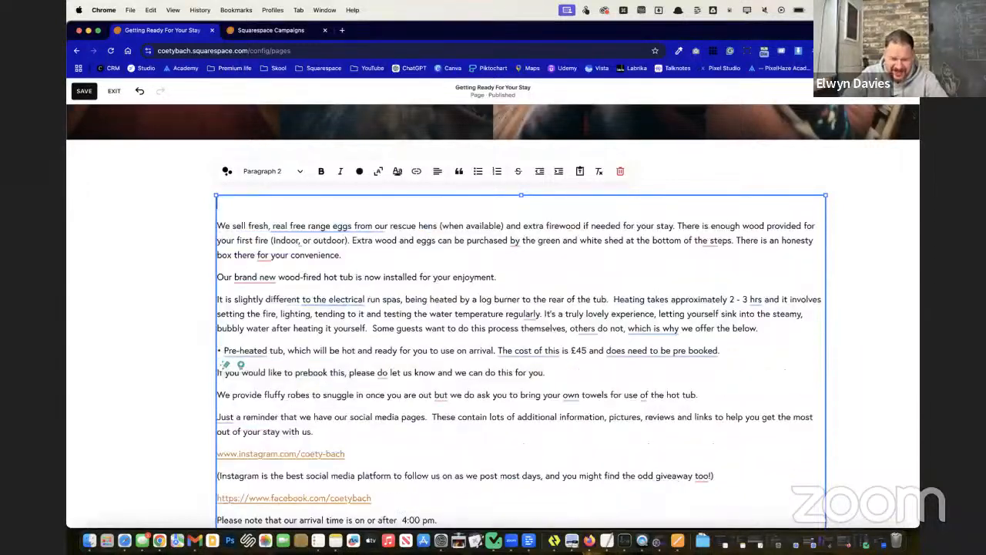
{"action": "left_click", "coordinate": [110, 210]}
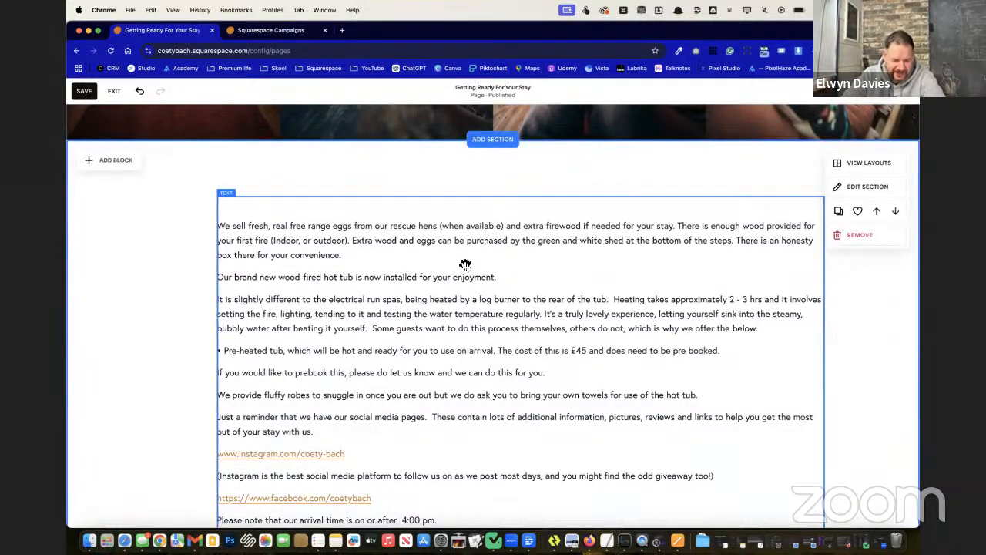
Step: Insert the saved "View the trail..." section between the photo gallery and the original text block
{"action": "scroll", "coordinate": [466, 264], "scroll_direction": "up", "scroll_amount": 1}
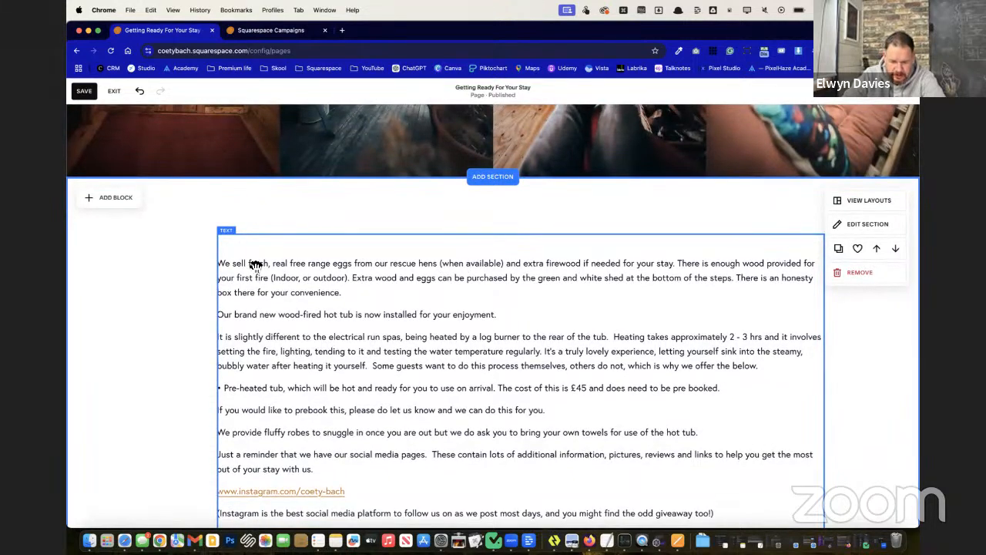
{"action": "scroll", "coordinate": [254, 266], "scroll_direction": "up", "scroll_amount": 5}
{"action": "scroll", "coordinate": [254, 265], "scroll_direction": "down", "scroll_amount": 5}
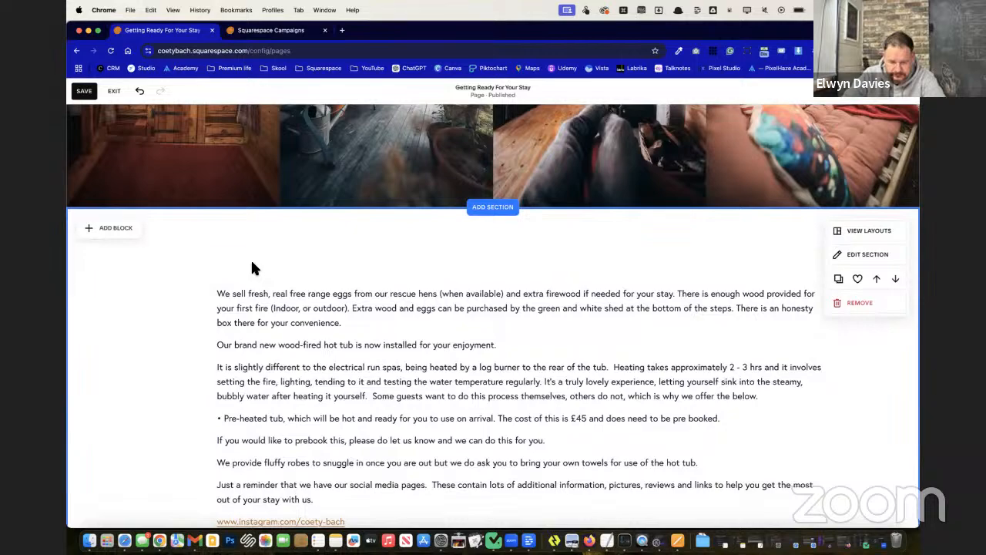
{"action": "scroll", "coordinate": [254, 268], "scroll_direction": "down", "scroll_amount": 3}
{"action": "scroll", "coordinate": [255, 267], "scroll_direction": "up", "scroll_amount": 5}
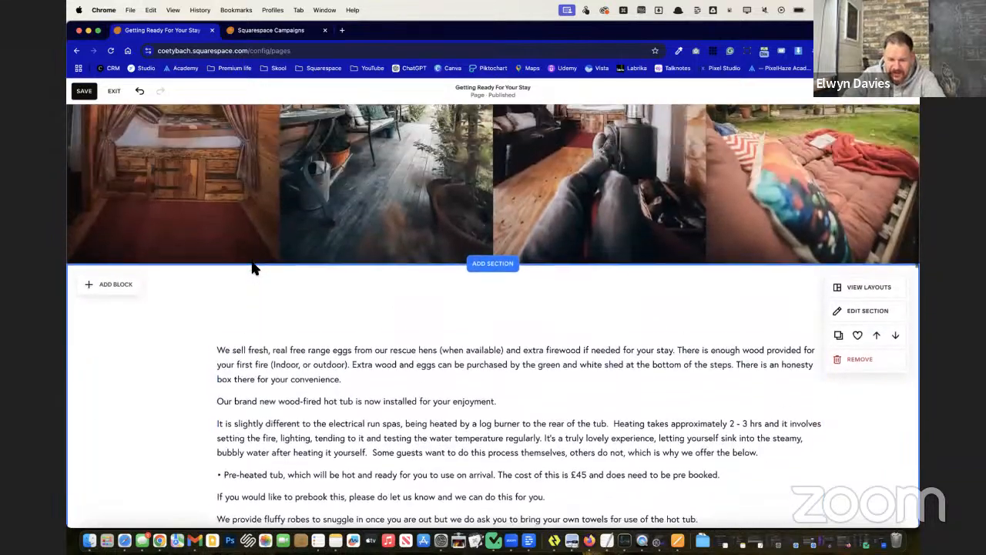
{"action": "left_click", "coordinate": [490, 265]}
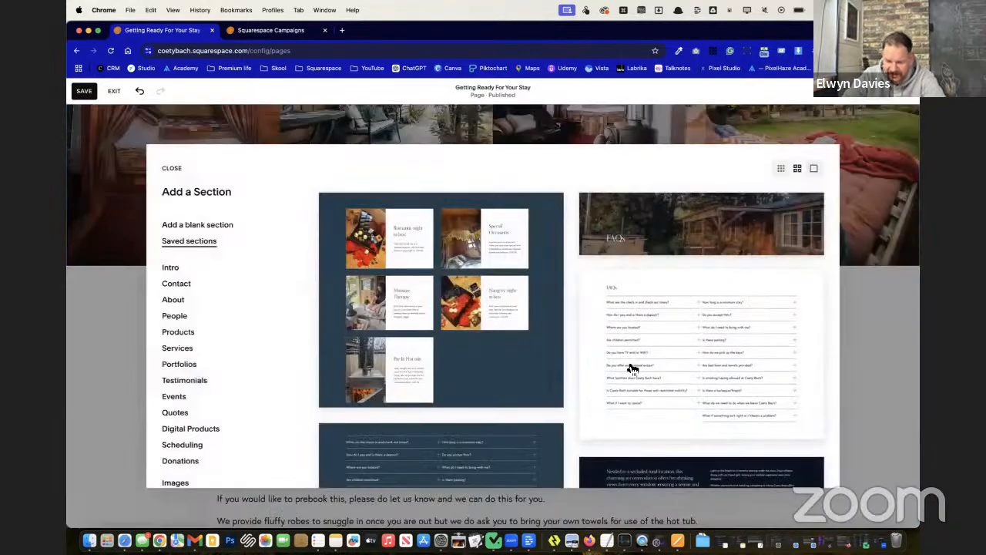
{"action": "scroll", "coordinate": [632, 368], "scroll_direction": "down", "scroll_amount": 10}
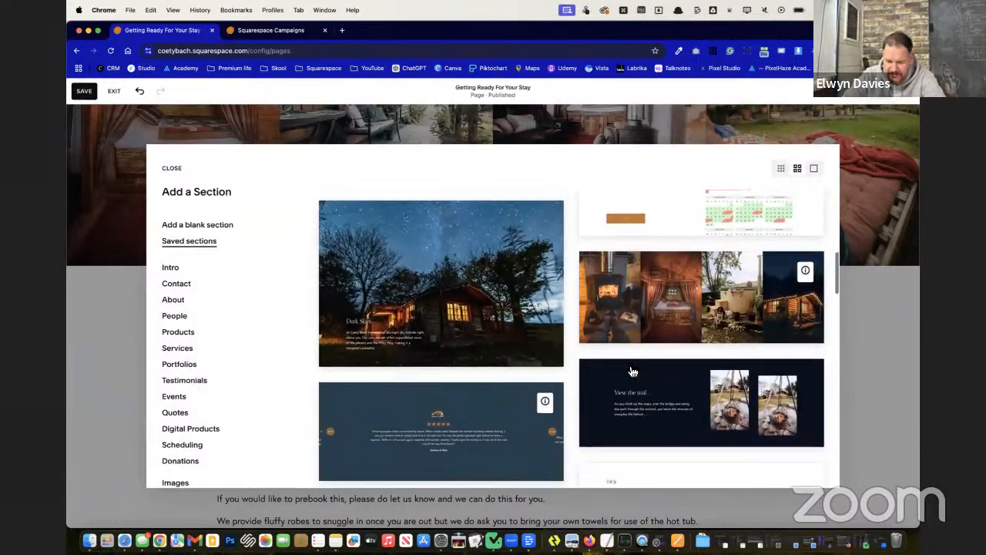
{"action": "scroll", "coordinate": [632, 372], "scroll_direction": "down", "scroll_amount": 5}
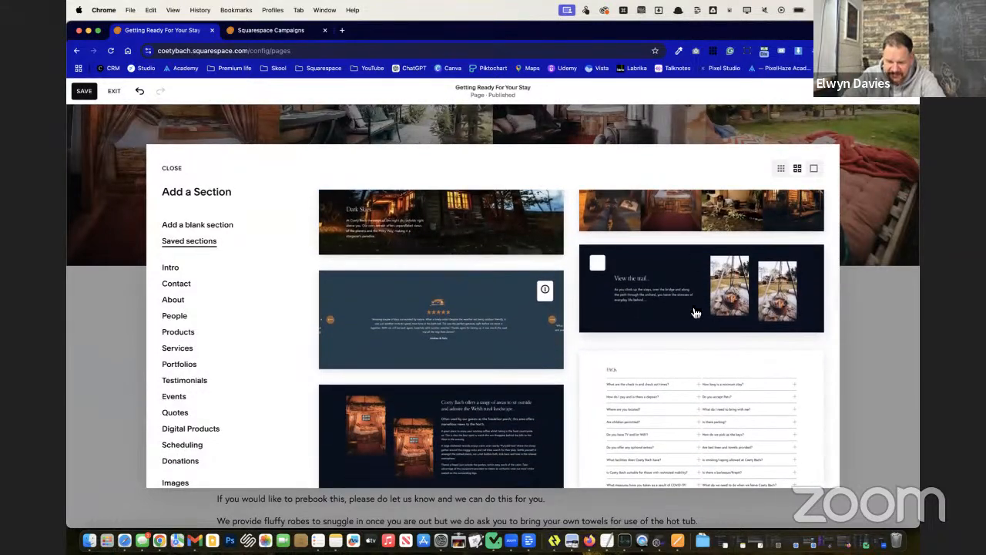
{"action": "left_click", "coordinate": [722, 297]}
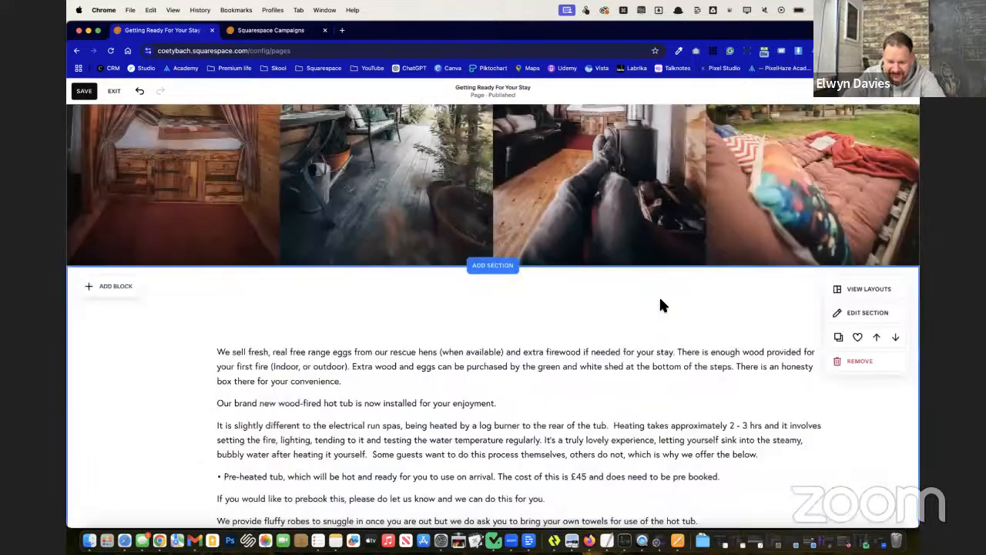
Step: Replace the "View the trail..." text with the copied passage from "Our brand new wood-fired hot tub" through "which is why we offer the below."
{"action": "scroll", "coordinate": [409, 362], "scroll_direction": "down", "scroll_amount": 5}
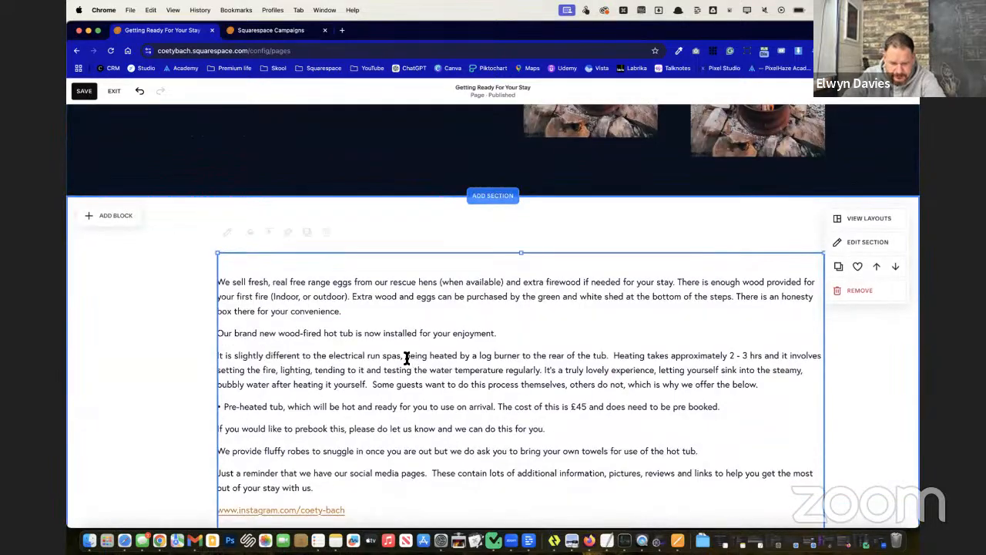
{"action": "left_click", "coordinate": [388, 322]}
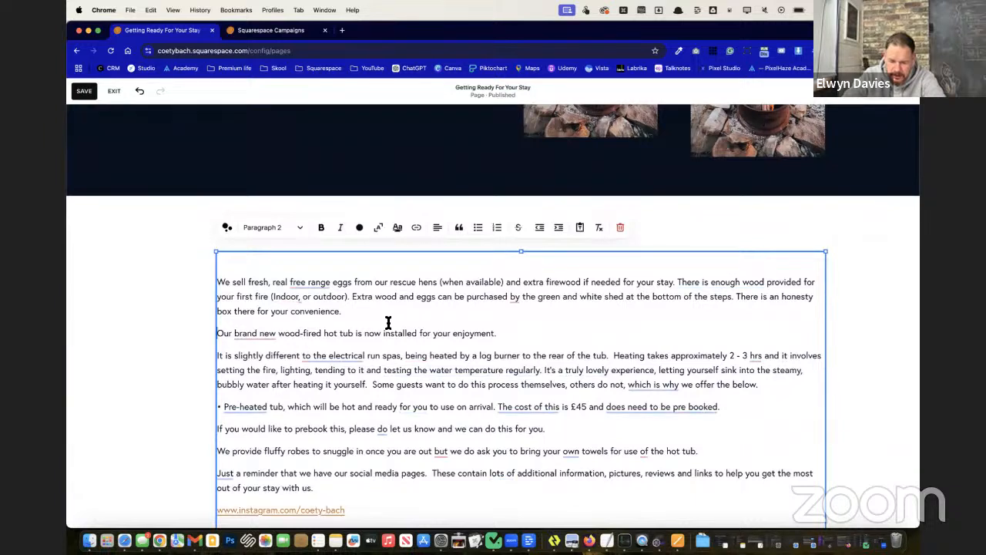
{"action": "mouse_move", "coordinate": [706, 410]}
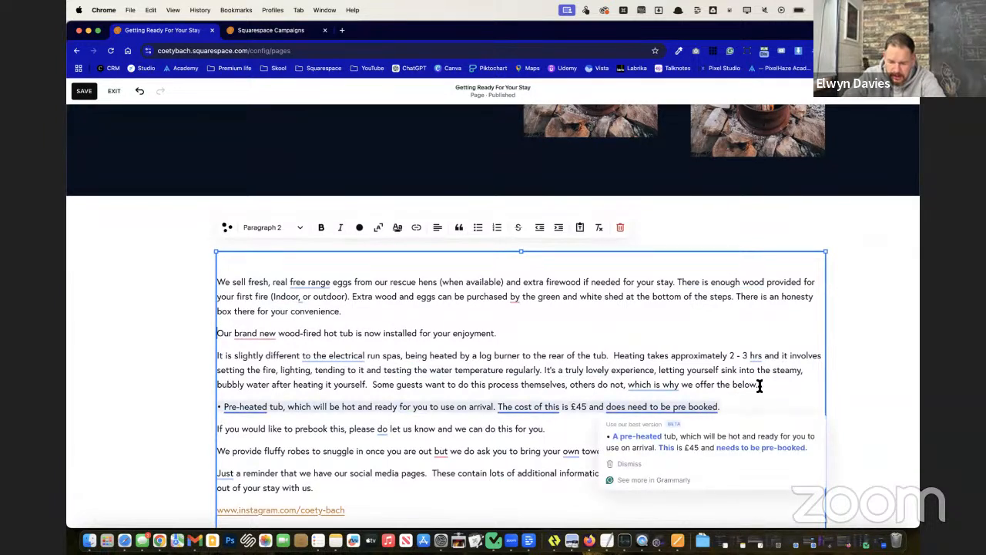
{"action": "left_click_drag", "start_coordinate": [759, 385], "coordinate": [232, 333]}
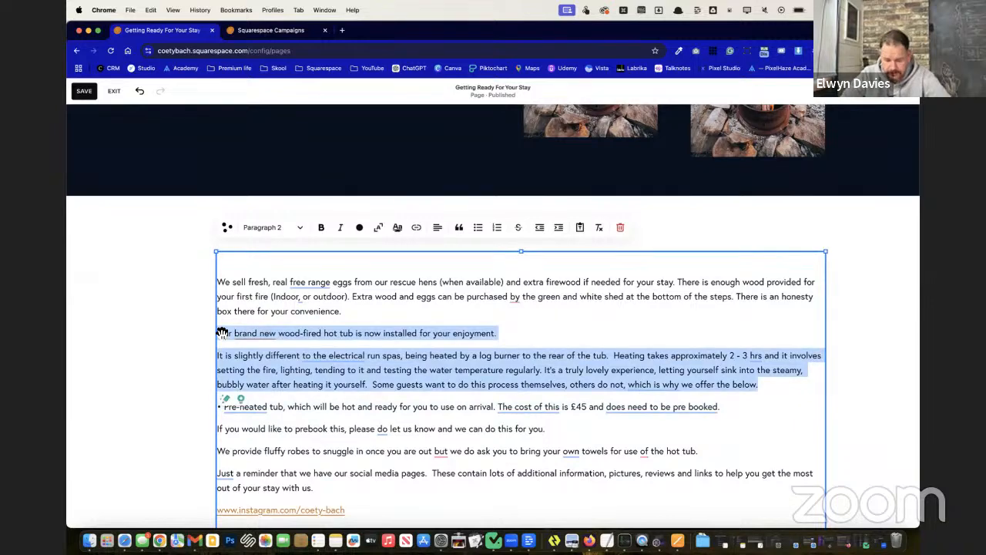
{"action": "scroll", "coordinate": [255, 324], "scroll_direction": "up", "scroll_amount": 3}
{"action": "left_click", "coordinate": [302, 288]}
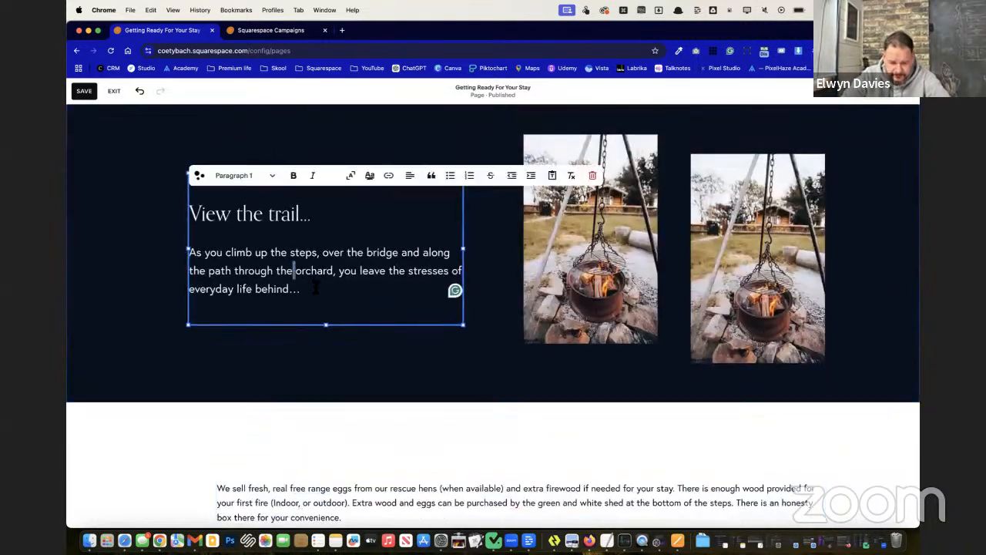
{"action": "left_click_drag", "start_coordinate": [302, 289], "coordinate": [171, 206]}
{"action": "type", "text": "Our brand new wood-fired hot tub is now installed for your enjoyment. It is slightly different to the electrical run spas, being heated by a log burner to the rear of the tub.  Heating takes approximately 2 - 3 hrs and it involves setting the fire, lighting, tending to it and testing the water temperature regularly. It's a truly lovely experience, letting yourself sink into the steamy, bubbly water after heating it yourself. Some guests want to do this process themselves, others do not, which is why we offer the below."}
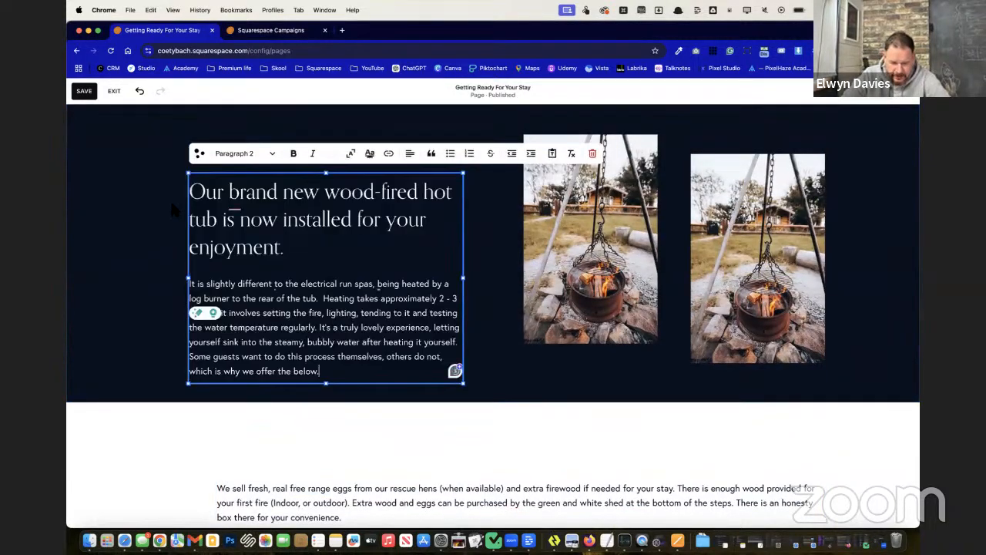
{"action": "left_click", "coordinate": [115, 259]}
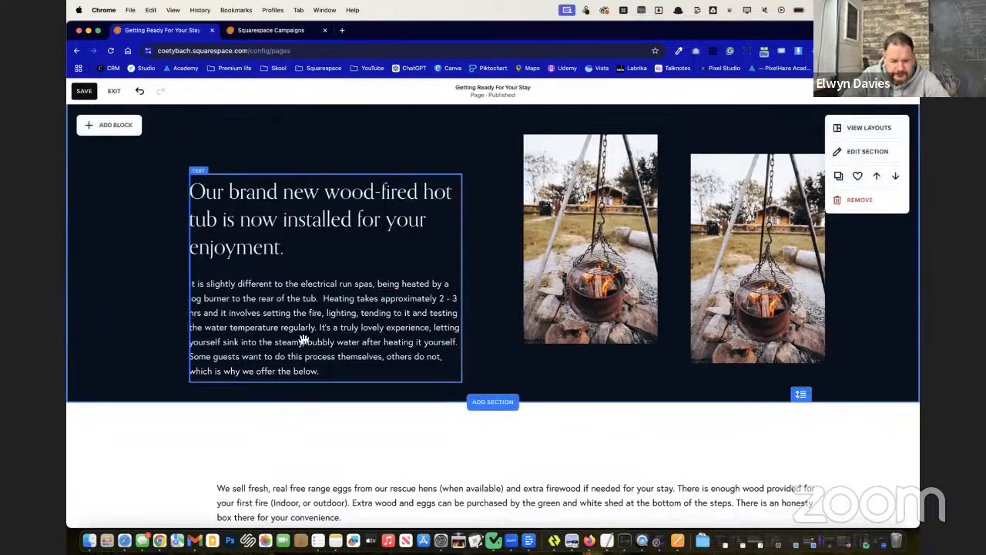
Step: Move the hot tub text block slightly upward within its dark section
{"action": "left_click_drag", "start_coordinate": [304, 340], "coordinate": [305, 319]}
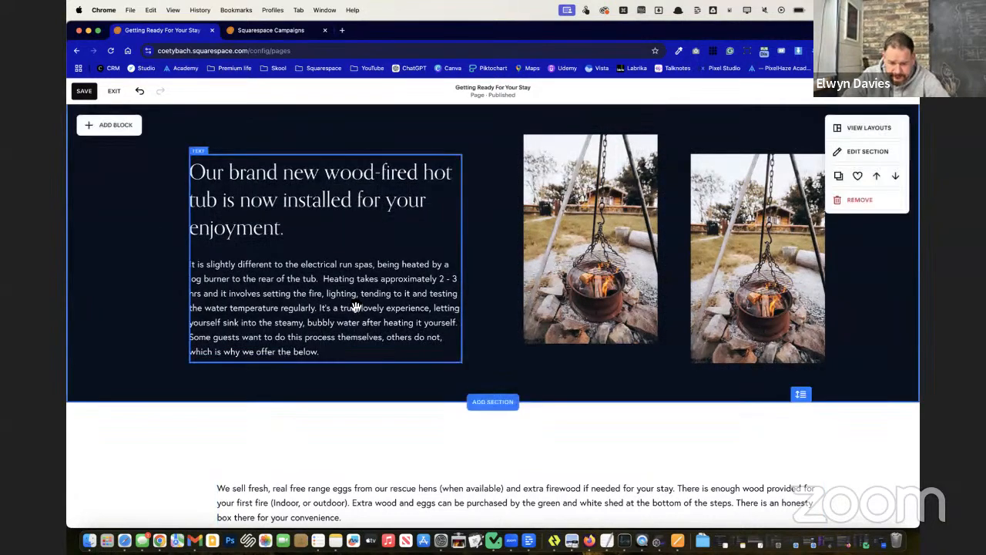
{"action": "left_click", "coordinate": [355, 307]}
{"action": "left_click", "coordinate": [145, 276]}
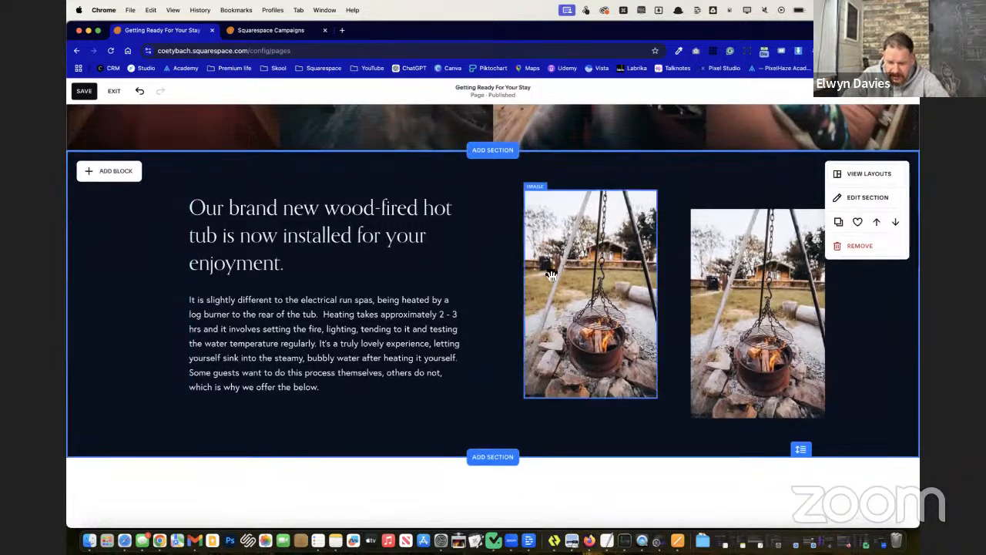
Step: Replace the first campfire image beside the hot tub text with the library photo of the metal wood burner and its flue
{"action": "double_click", "coordinate": [551, 275]}
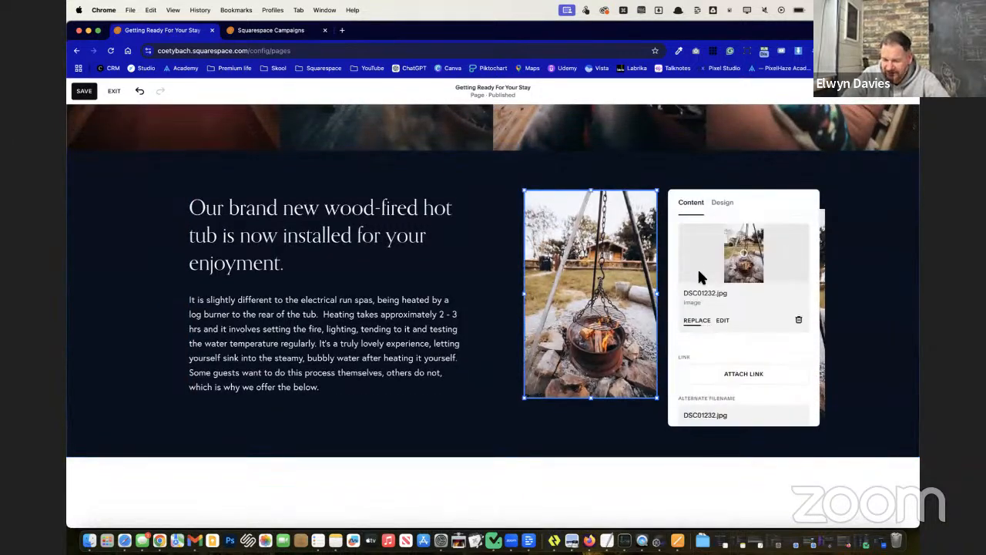
{"action": "left_click", "coordinate": [703, 324]}
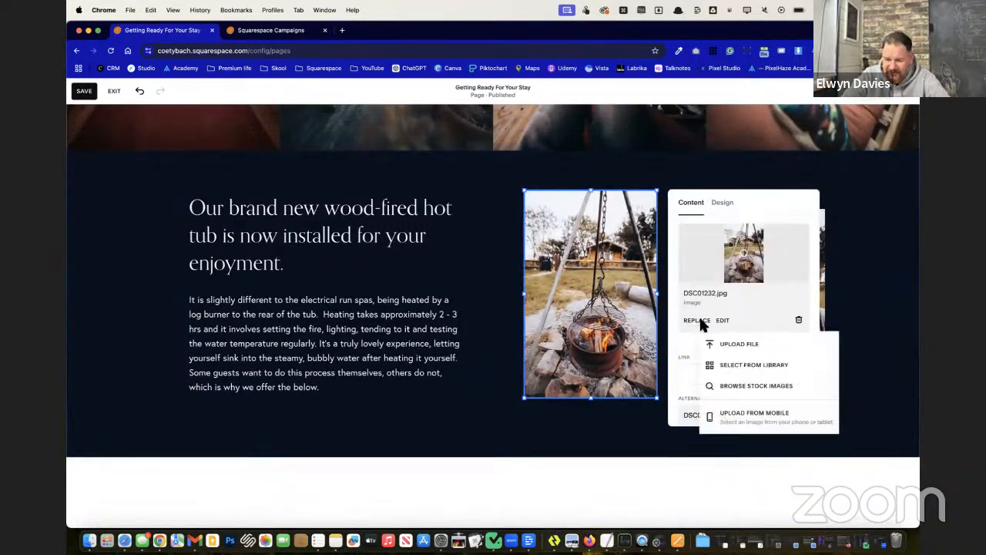
{"action": "left_click", "coordinate": [748, 365]}
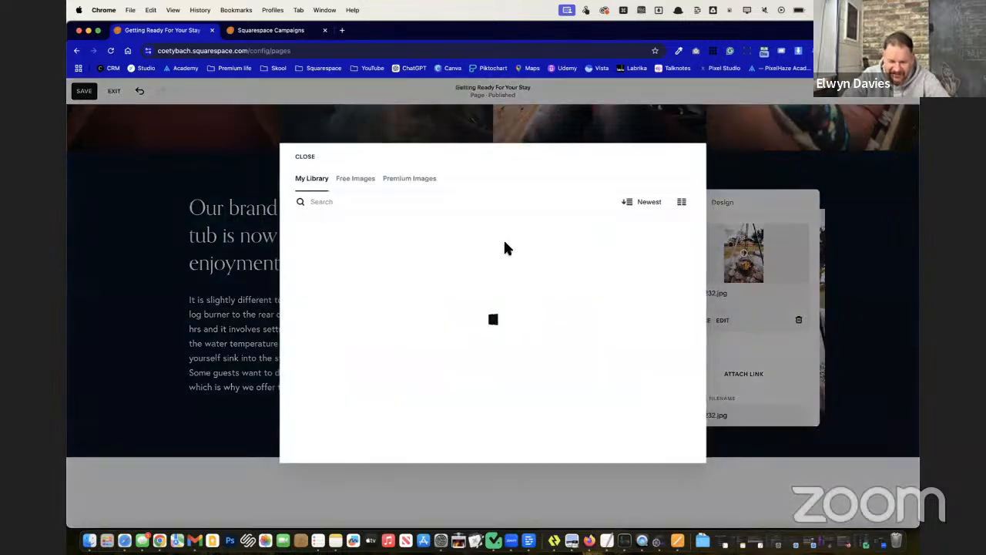
{"action": "scroll", "coordinate": [541, 318], "scroll_direction": "down", "scroll_amount": 2}
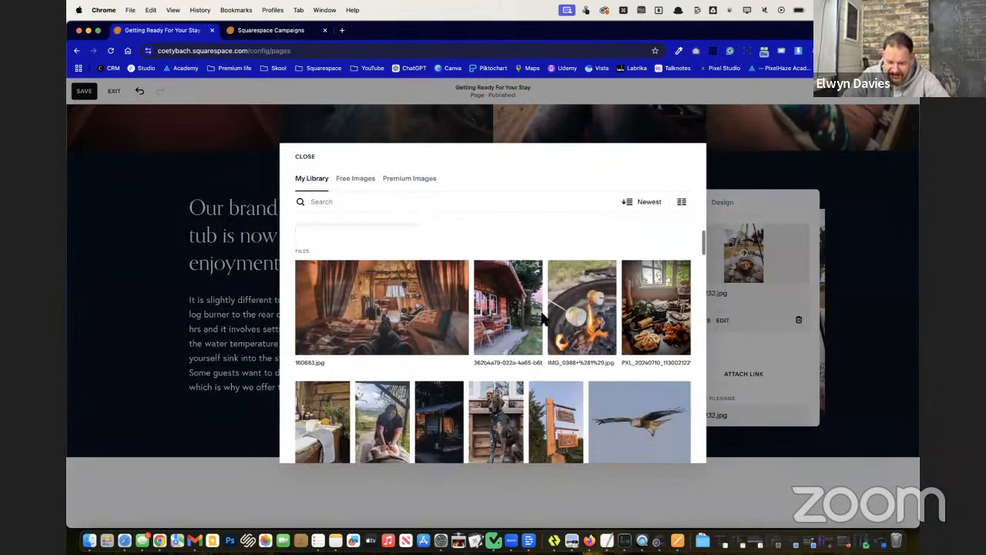
{"action": "scroll", "coordinate": [542, 317], "scroll_direction": "down", "scroll_amount": 5}
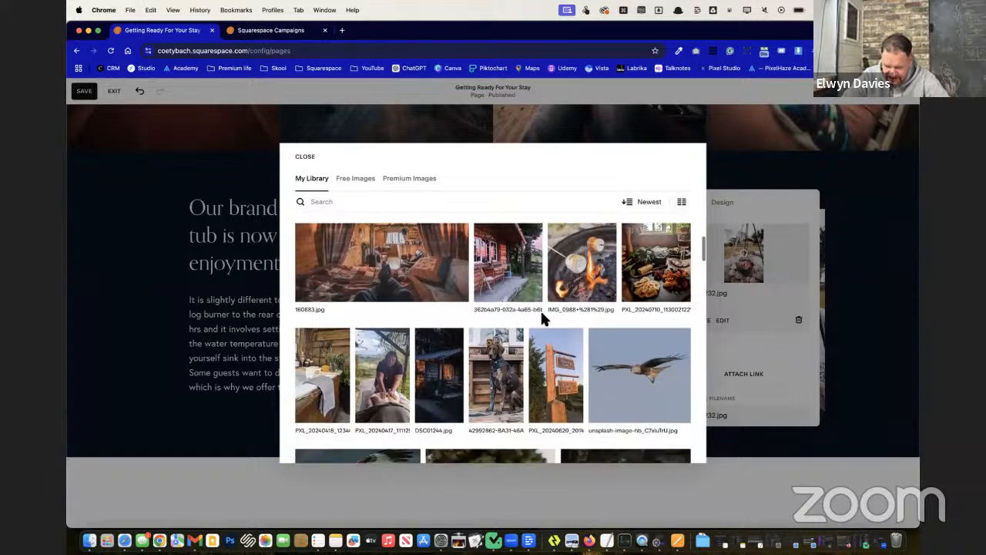
{"action": "scroll", "coordinate": [541, 316], "scroll_direction": "down", "scroll_amount": 10}
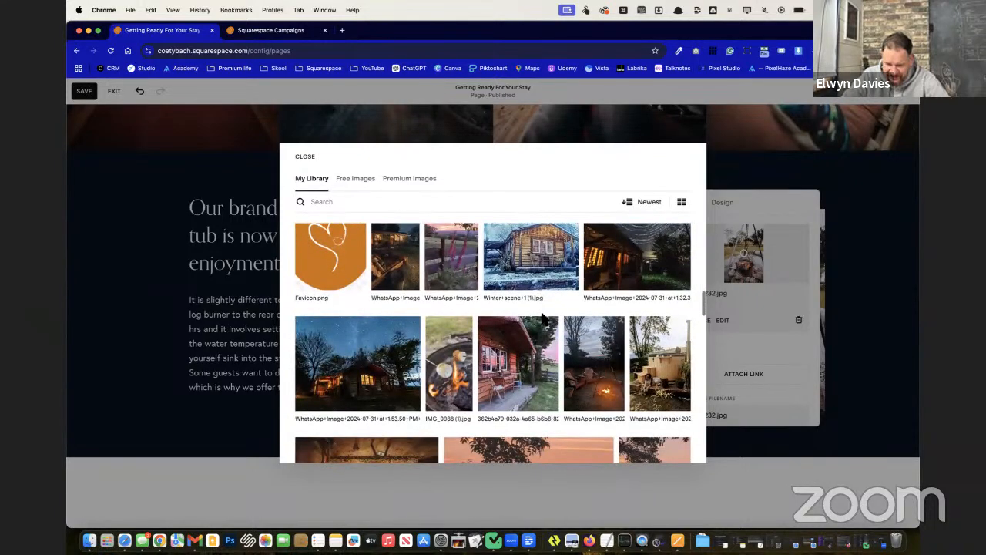
{"action": "scroll", "coordinate": [541, 317], "scroll_direction": "down", "scroll_amount": 3}
{"action": "scroll", "coordinate": [581, 339], "scroll_direction": "down", "scroll_amount": 6}
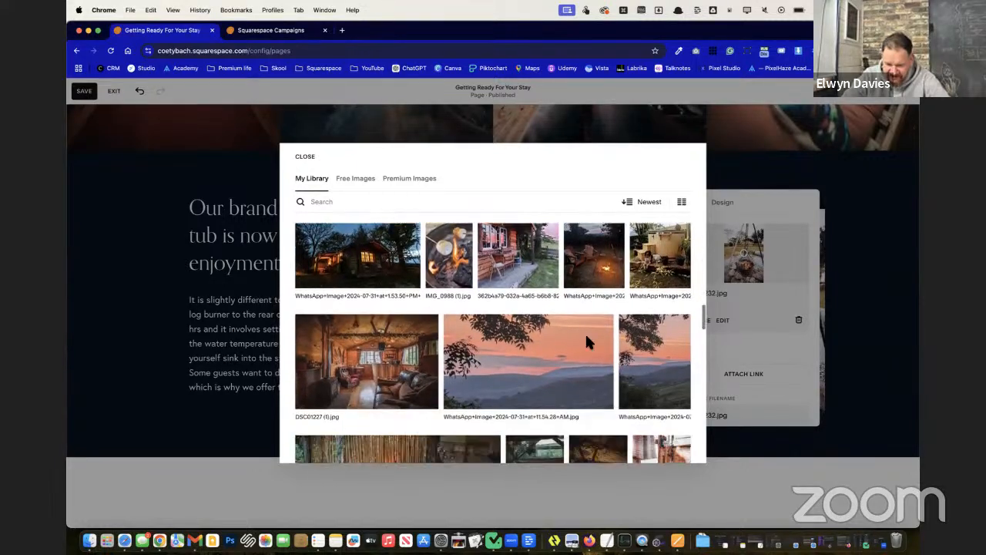
{"action": "scroll", "coordinate": [590, 347], "scroll_direction": "down", "scroll_amount": 3}
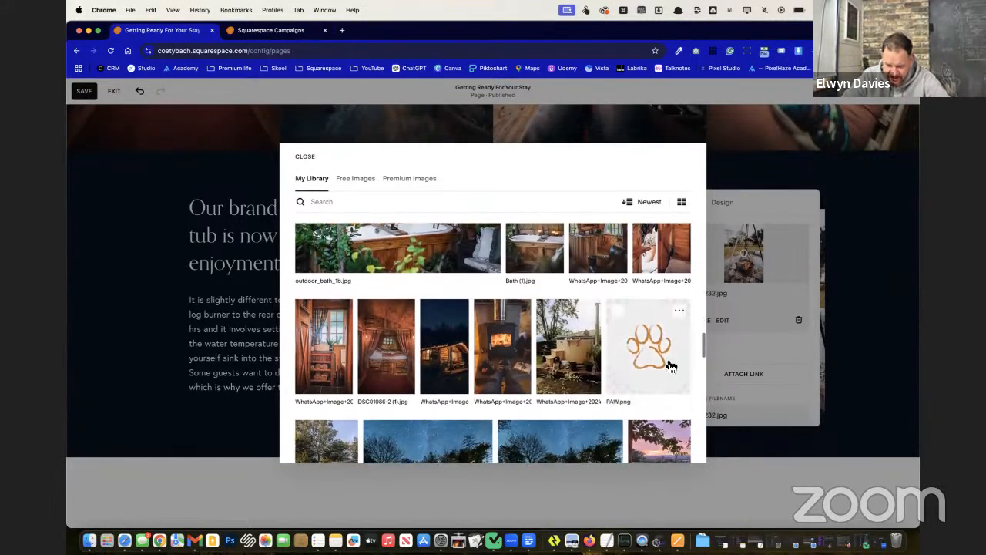
{"action": "scroll", "coordinate": [616, 353], "scroll_direction": "up", "scroll_amount": 5}
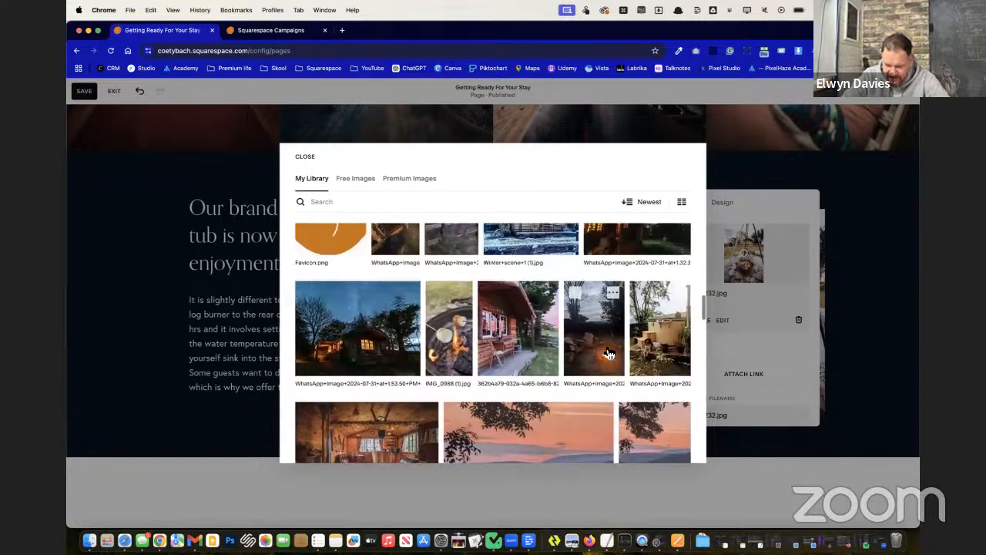
{"action": "scroll", "coordinate": [609, 354], "scroll_direction": "down", "scroll_amount": 10}
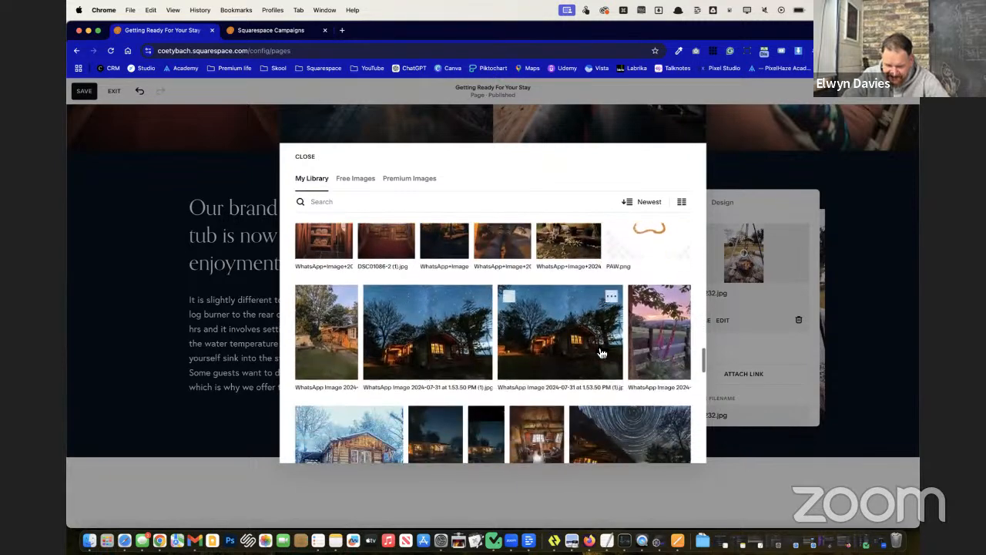
{"action": "scroll", "coordinate": [602, 353], "scroll_direction": "down", "scroll_amount": 10}
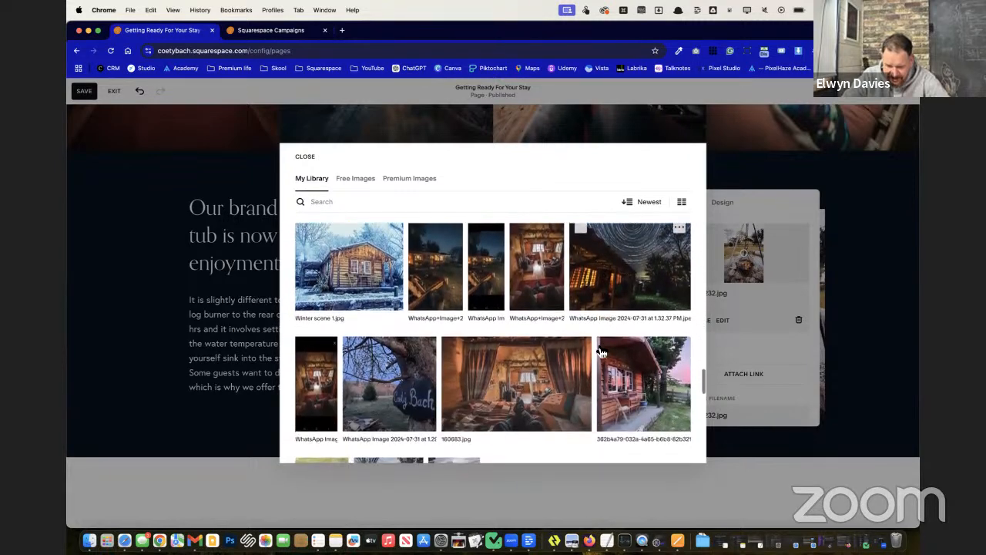
{"action": "scroll", "coordinate": [602, 353], "scroll_direction": "down", "scroll_amount": 3}
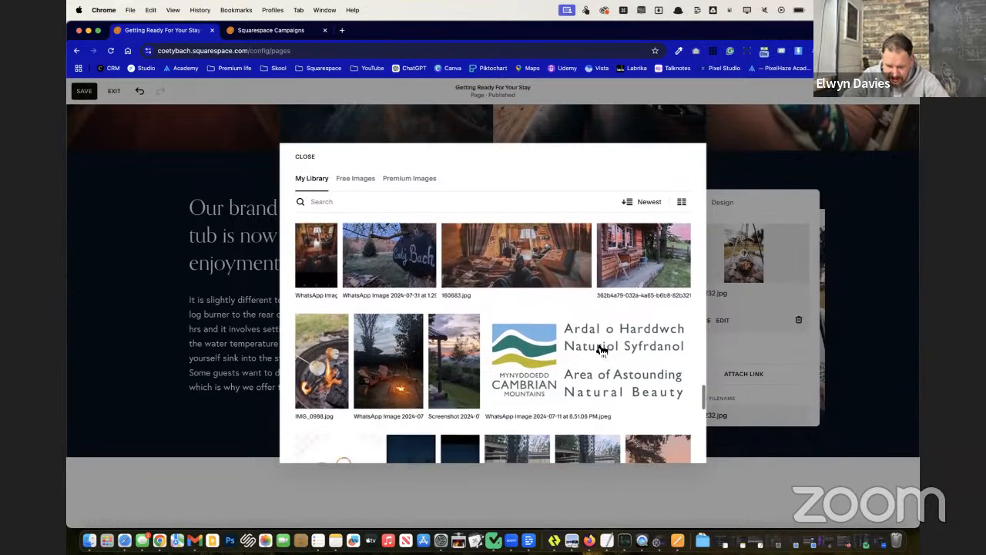
{"action": "scroll", "coordinate": [602, 351], "scroll_direction": "down", "scroll_amount": 3}
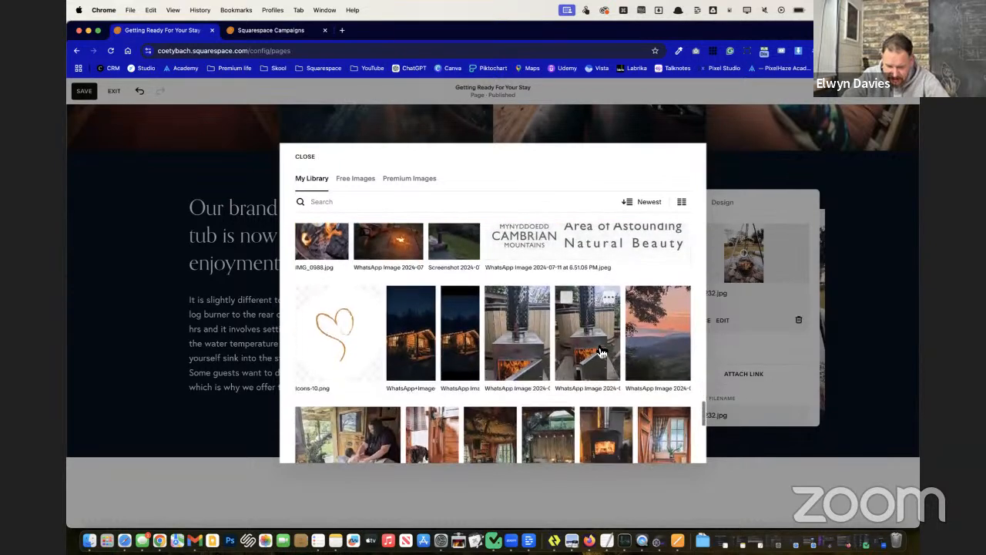
{"action": "scroll", "coordinate": [602, 352], "scroll_direction": "down", "scroll_amount": 1}
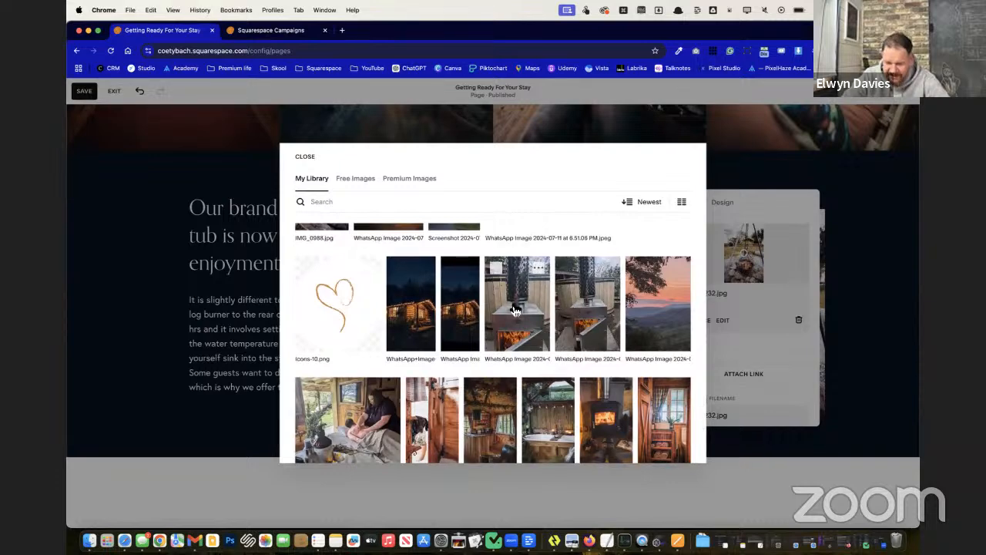
{"action": "left_click", "coordinate": [516, 310]}
{"action": "left_click", "coordinate": [676, 448]}
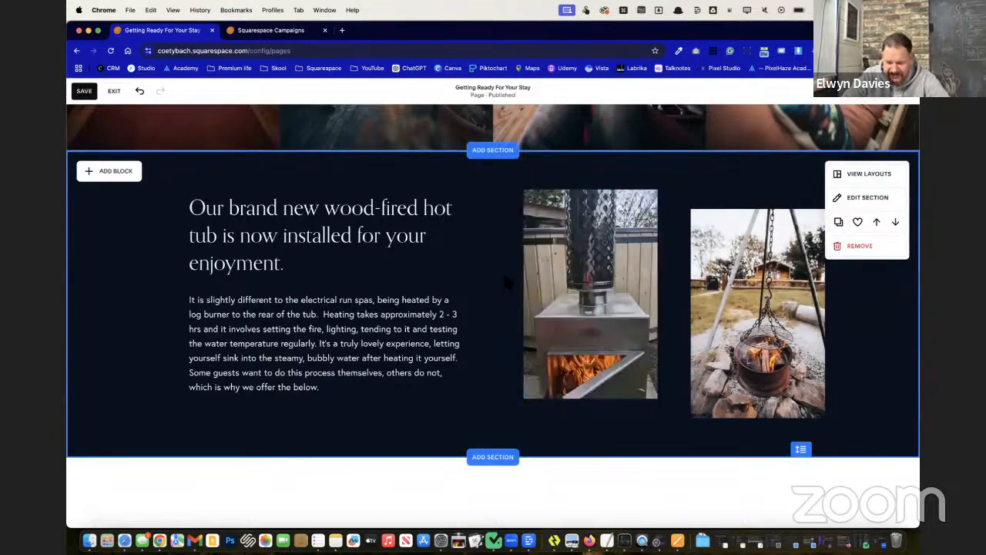
Step: Replace the remaining campfire image beside the hot tub text with the library photo of the wooden hot tub and dog
{"action": "double_click", "coordinate": [790, 353]}
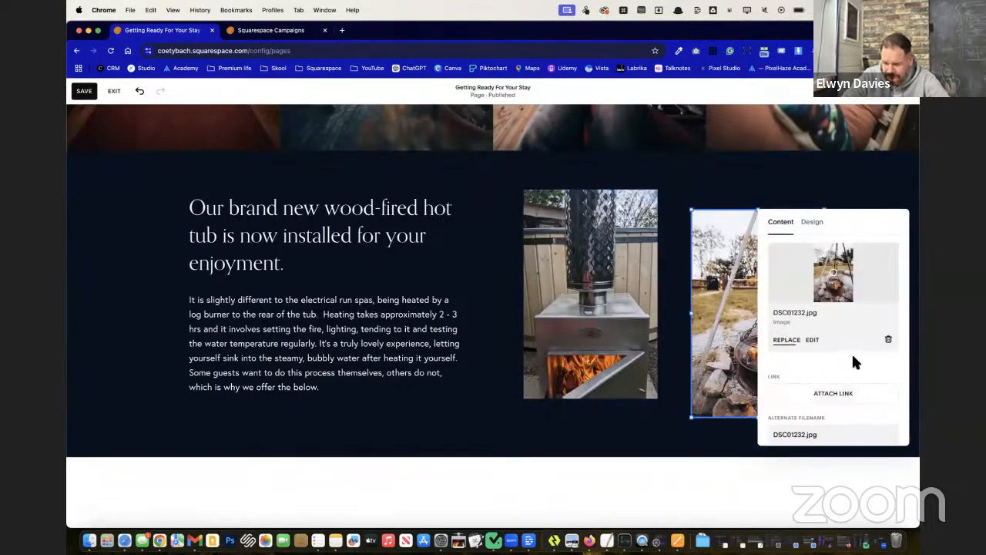
{"action": "left_click", "coordinate": [786, 339]}
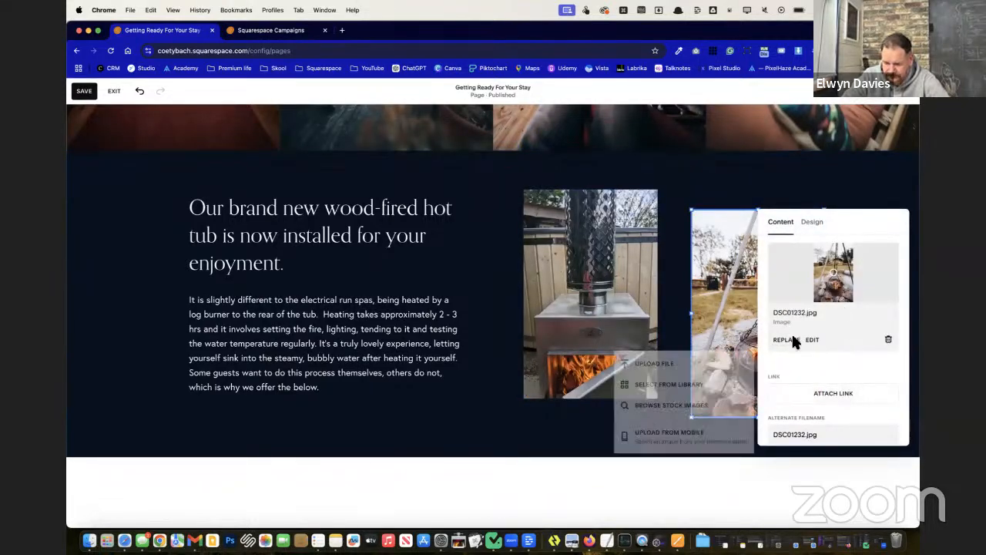
{"action": "left_click", "coordinate": [682, 384]}
{"action": "scroll", "coordinate": [557, 369], "scroll_direction": "down", "scroll_amount": 15}
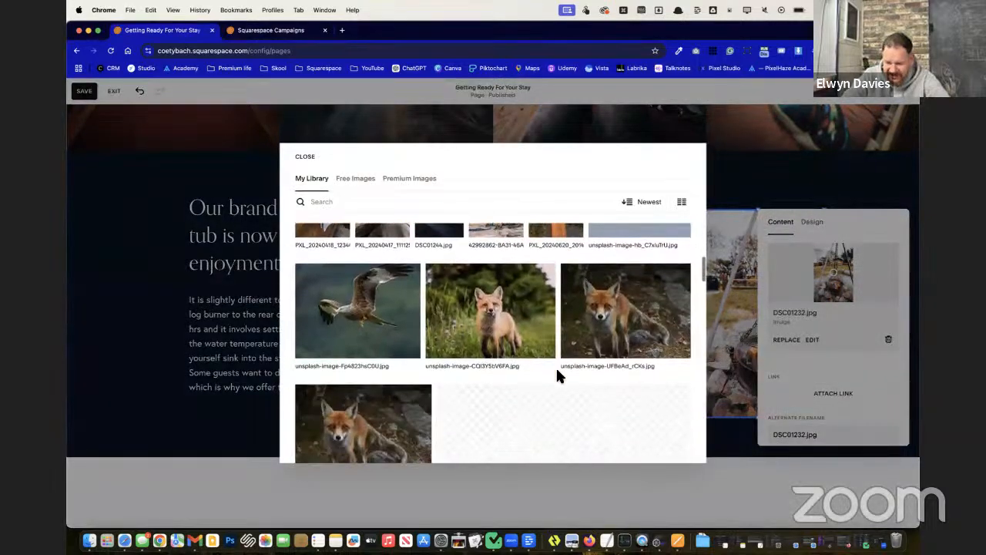
{"action": "scroll", "coordinate": [561, 379], "scroll_direction": "down", "scroll_amount": 3}
{"action": "left_click", "coordinate": [657, 345]}
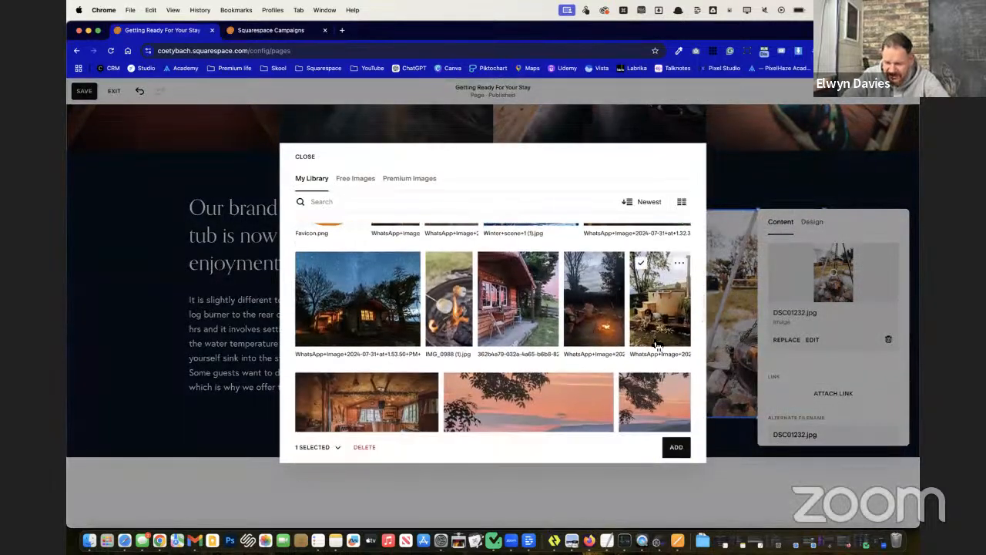
{"action": "left_click", "coordinate": [688, 454]}
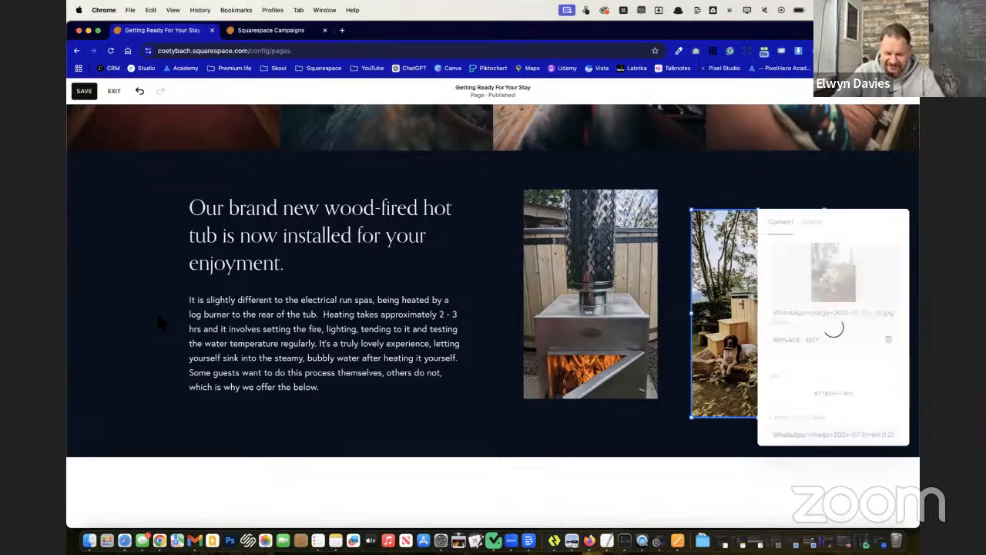
{"action": "left_click", "coordinate": [157, 316]}
Step: Review the redesigned sections of the Getting Ready For Your Stay page, then save the changes and exit editing
{"action": "scroll", "coordinate": [156, 310], "scroll_direction": "up", "scroll_amount": 10}
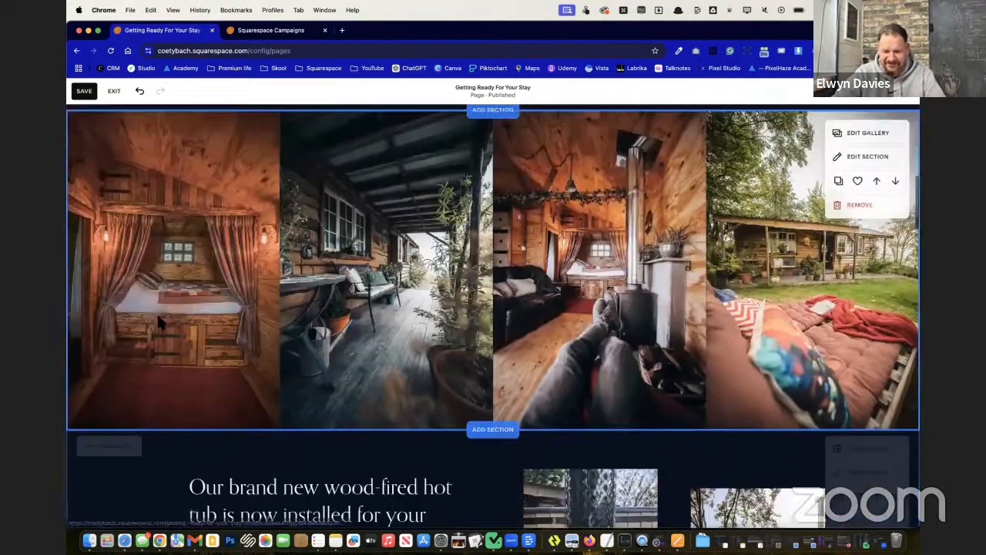
{"action": "scroll", "coordinate": [157, 318], "scroll_direction": "up", "scroll_amount": 2}
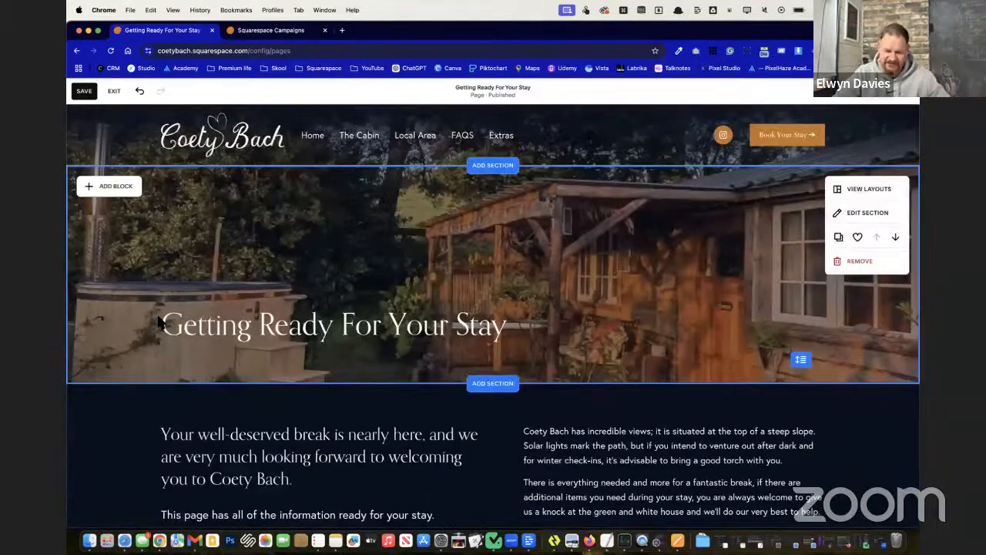
{"action": "scroll", "coordinate": [157, 320], "scroll_direction": "down", "scroll_amount": 10}
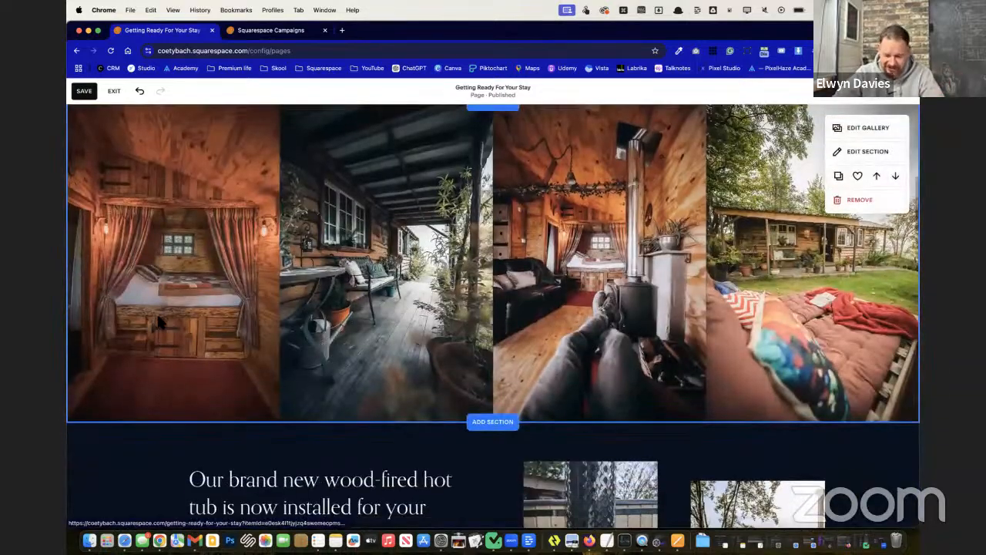
{"action": "scroll", "coordinate": [159, 322], "scroll_direction": "down", "scroll_amount": 6}
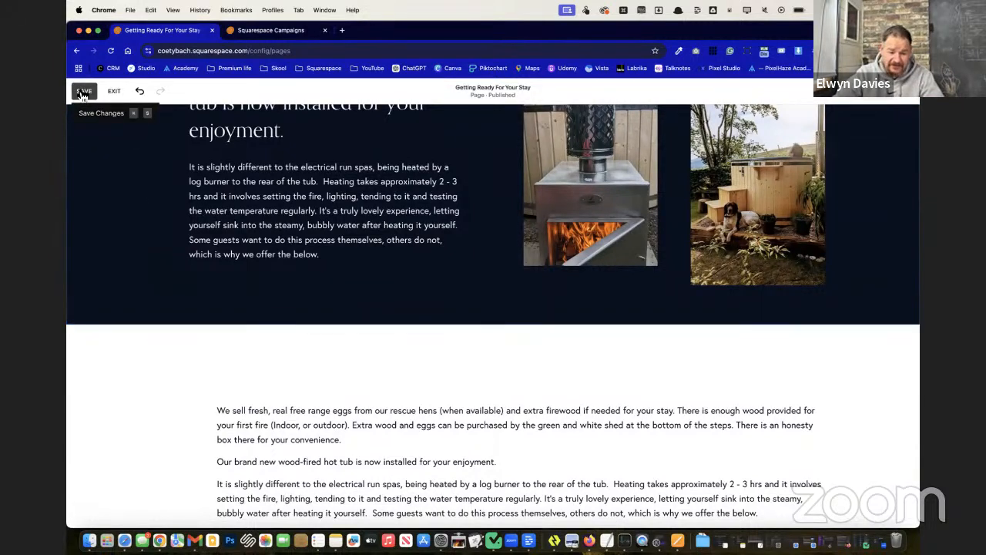
{"action": "left_click", "coordinate": [84, 91]}
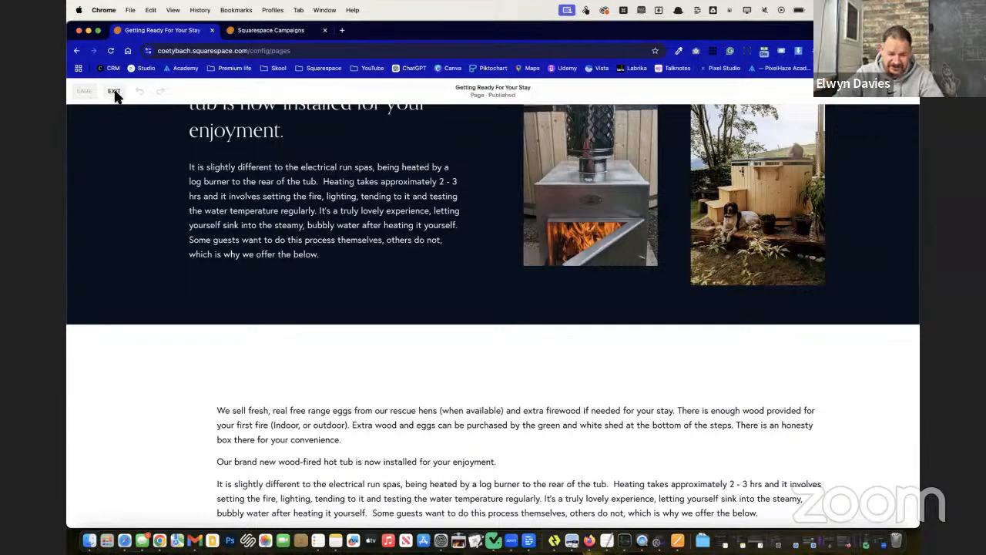
{"action": "left_click", "coordinate": [114, 93]}
Step: Expand the Media and Content folders in the page list and open the Content: Short page
{"action": "scroll", "coordinate": [149, 307], "scroll_direction": "down", "scroll_amount": 5}
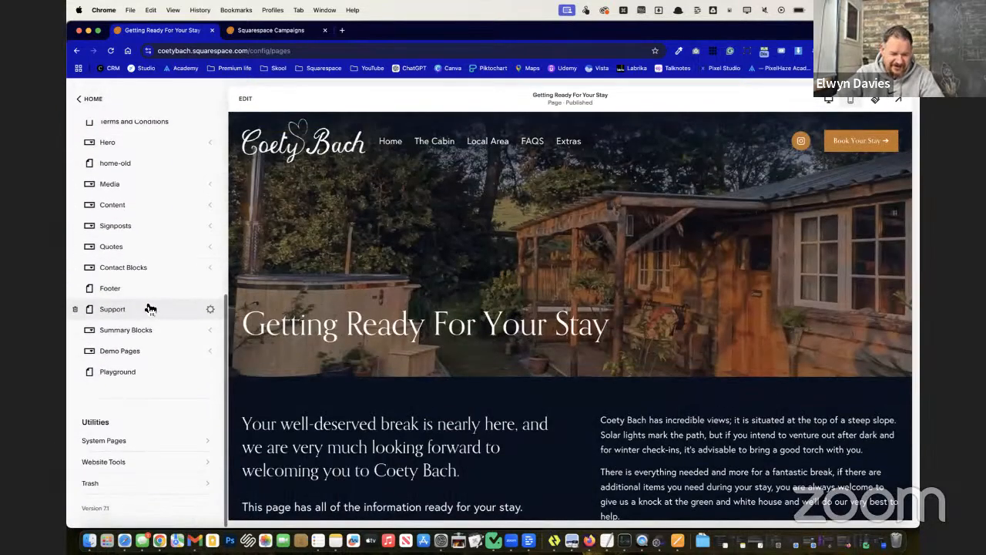
{"action": "scroll", "coordinate": [150, 308], "scroll_direction": "up", "scroll_amount": 4}
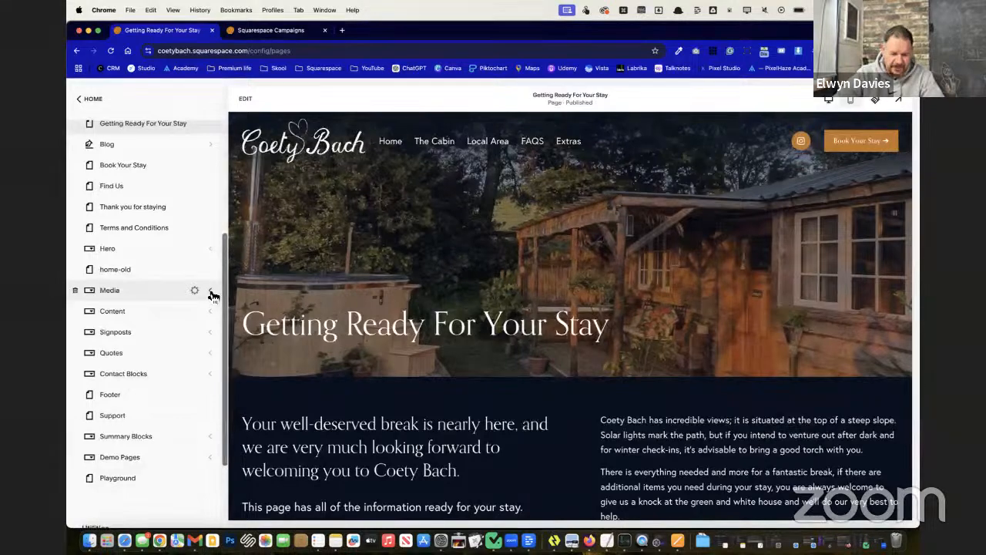
{"action": "left_click", "coordinate": [211, 292]}
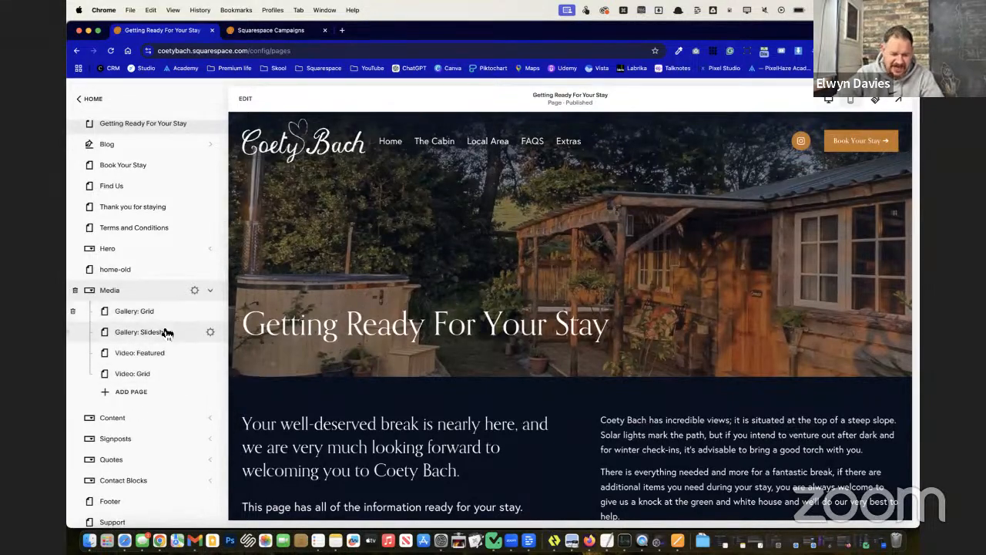
{"action": "scroll", "coordinate": [190, 374], "scroll_direction": "down", "scroll_amount": 2}
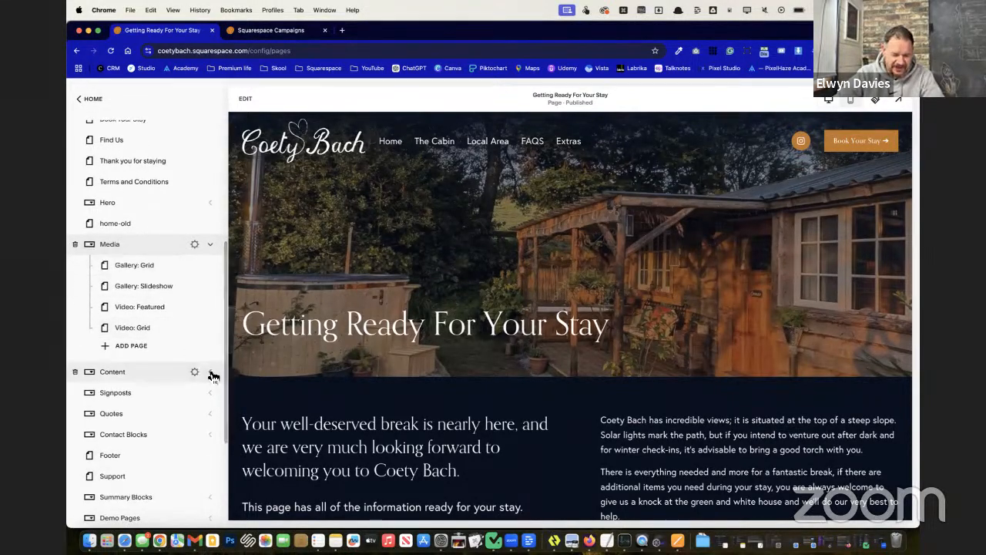
{"action": "left_click", "coordinate": [213, 374]}
{"action": "scroll", "coordinate": [168, 446], "scroll_direction": "down", "scroll_amount": 5}
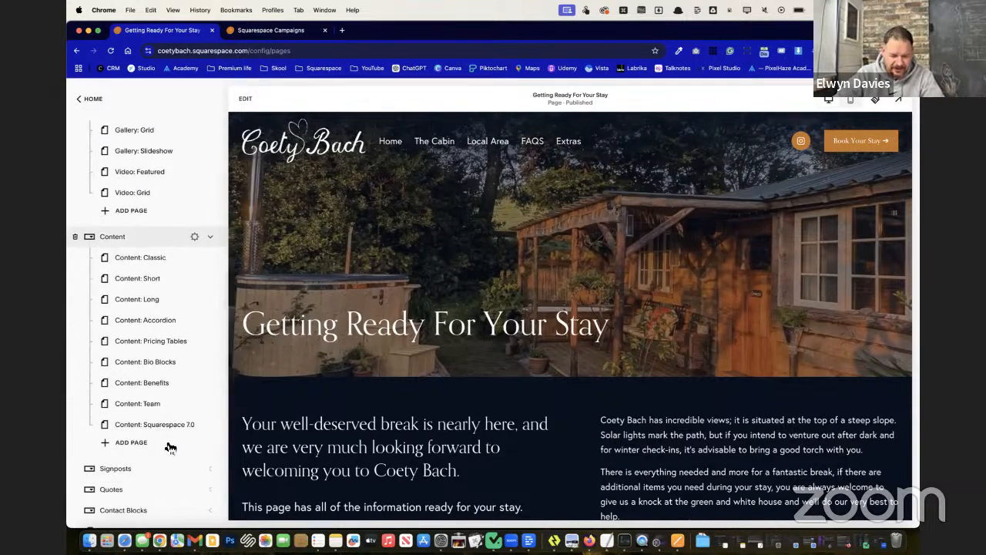
{"action": "left_click", "coordinate": [175, 288]}
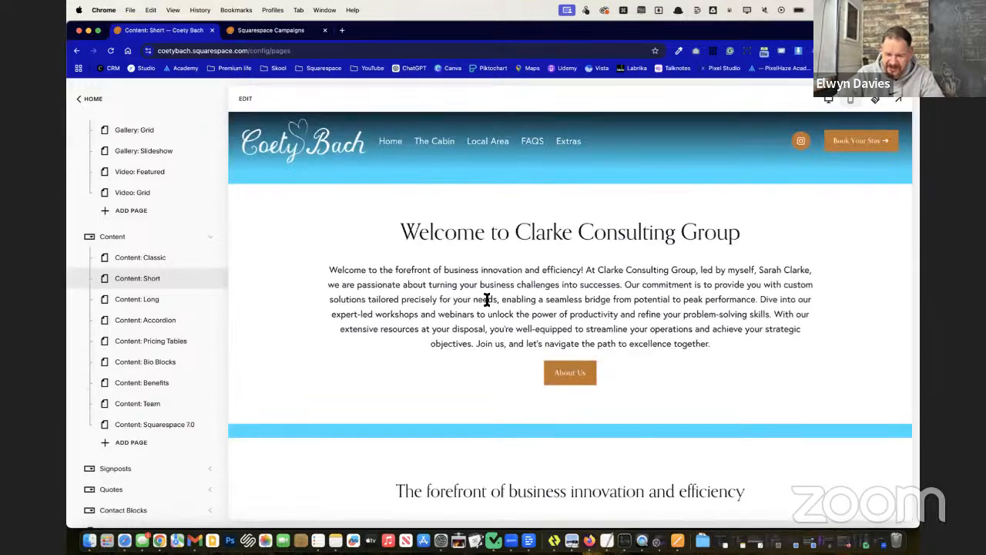
Step: Examine the template sections on the Content: Short page, including the dark three-column text layout
{"action": "scroll", "coordinate": [482, 301], "scroll_direction": "down", "scroll_amount": 10}
{"action": "scroll", "coordinate": [483, 300], "scroll_direction": "down", "scroll_amount": 10}
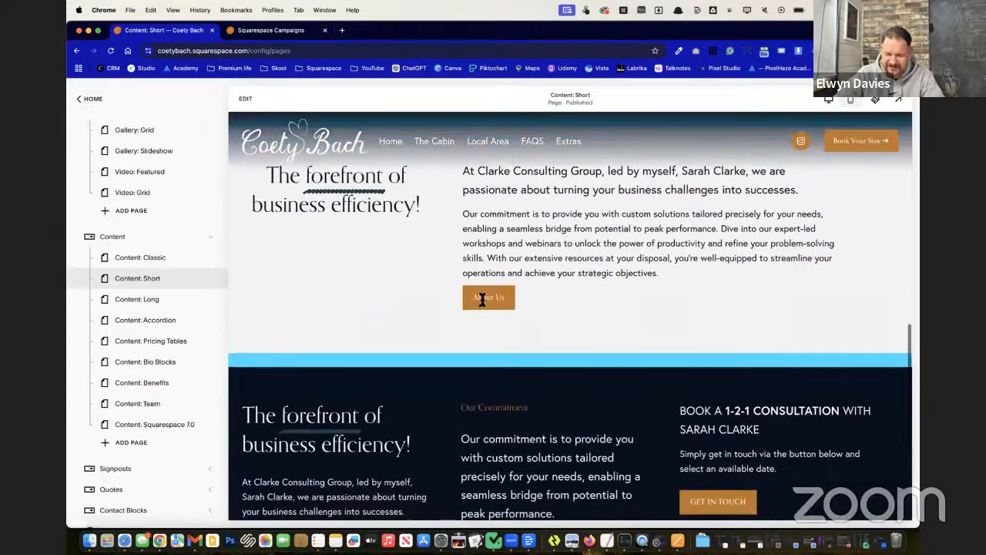
{"action": "scroll", "coordinate": [483, 301], "scroll_direction": "up", "scroll_amount": 1}
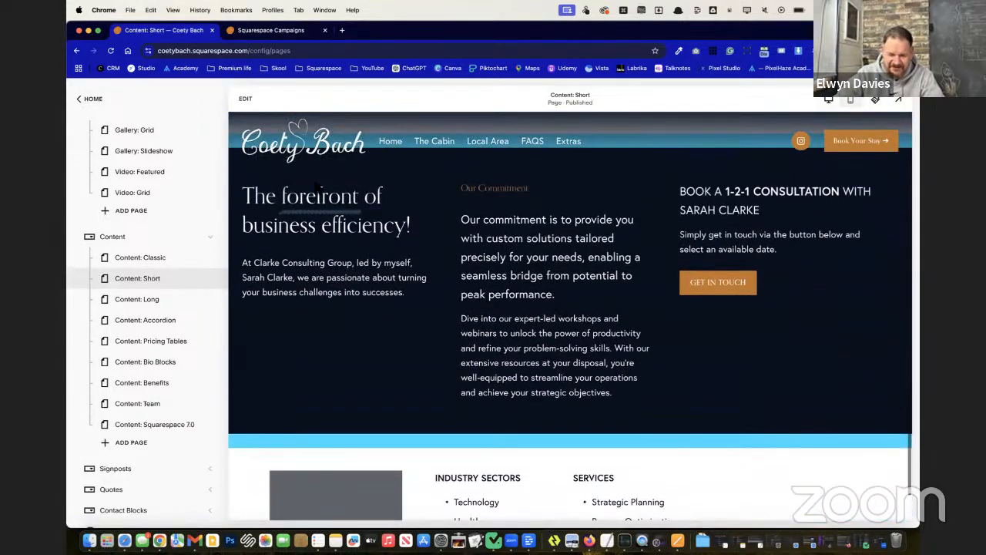
{"action": "left_click_drag", "start_coordinate": [282, 197], "coordinate": [755, 435]}
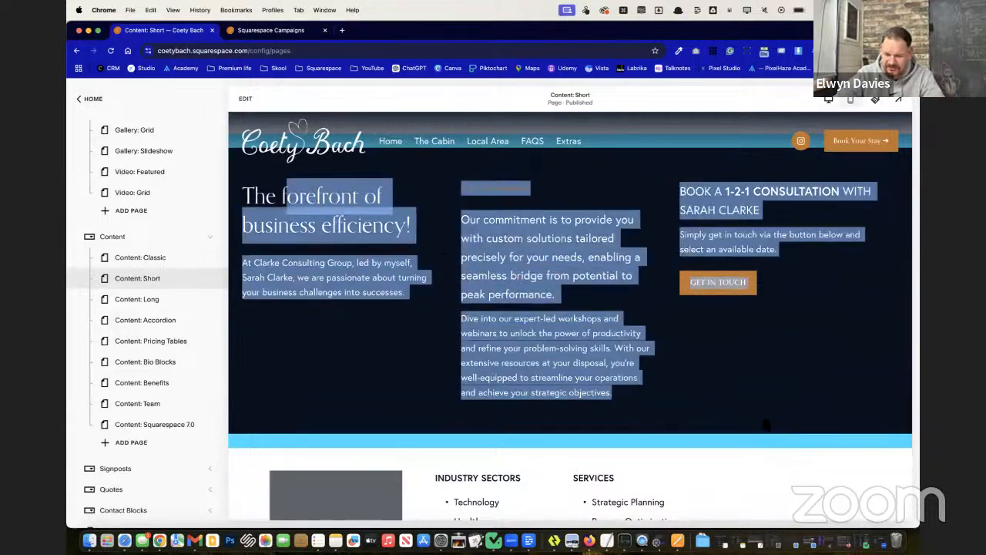
{"action": "left_click", "coordinate": [837, 370]}
{"action": "scroll", "coordinate": [708, 386], "scroll_direction": "down", "scroll_amount": 10}
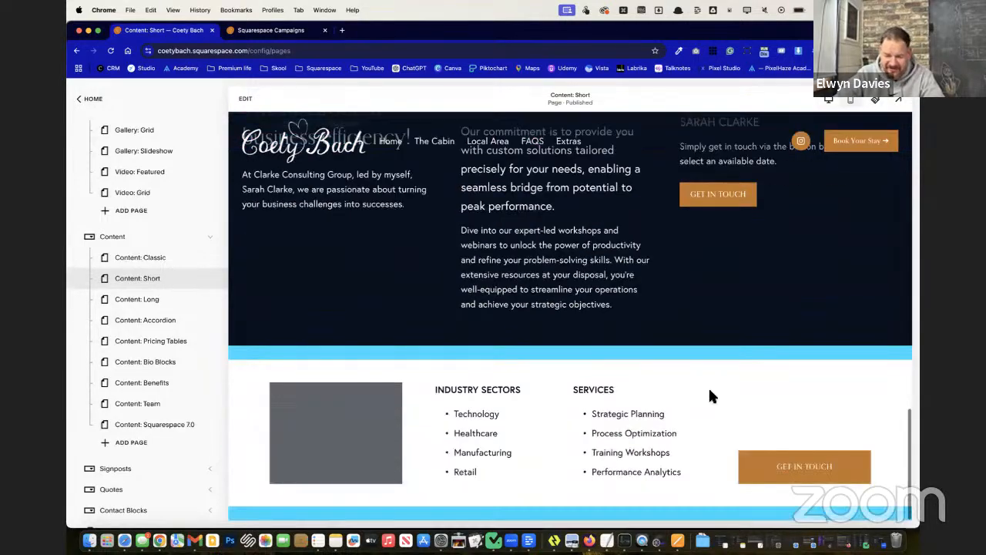
{"action": "scroll", "coordinate": [710, 395], "scroll_direction": "up", "scroll_amount": 4}
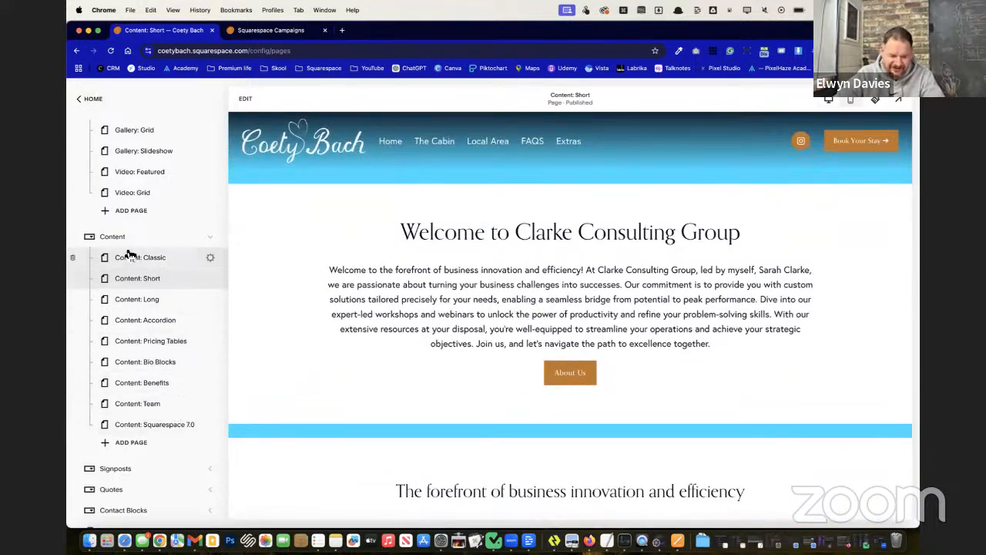
Step: Expand the Signposts folder in the page list and open the Signposts: 3-Col Classic page
{"action": "scroll", "coordinate": [216, 243], "scroll_direction": "up", "scroll_amount": 2}
{"action": "scroll", "coordinate": [212, 232], "scroll_direction": "up", "scroll_amount": 2}
{"action": "scroll", "coordinate": [212, 235], "scroll_direction": "down", "scroll_amount": 5}
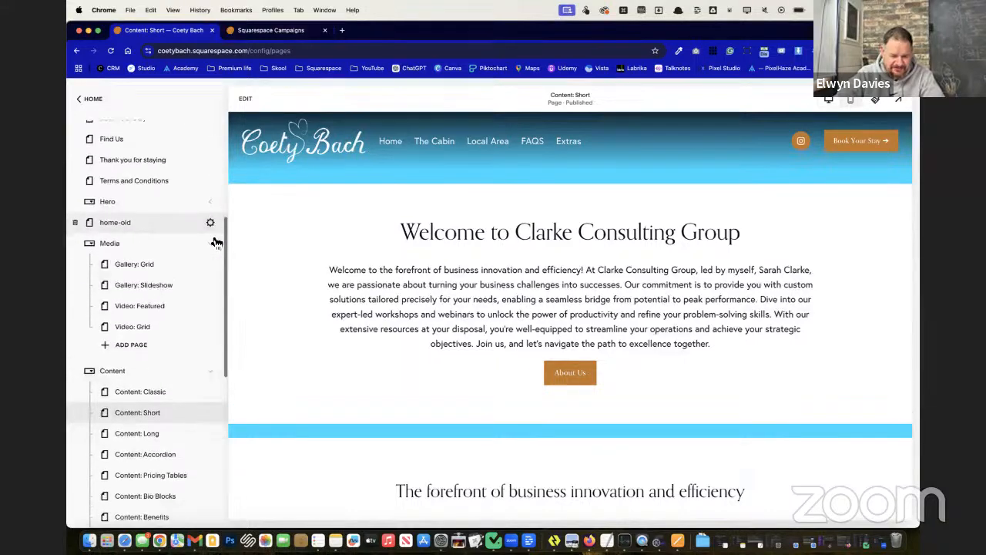
{"action": "scroll", "coordinate": [175, 346], "scroll_direction": "down", "scroll_amount": 3}
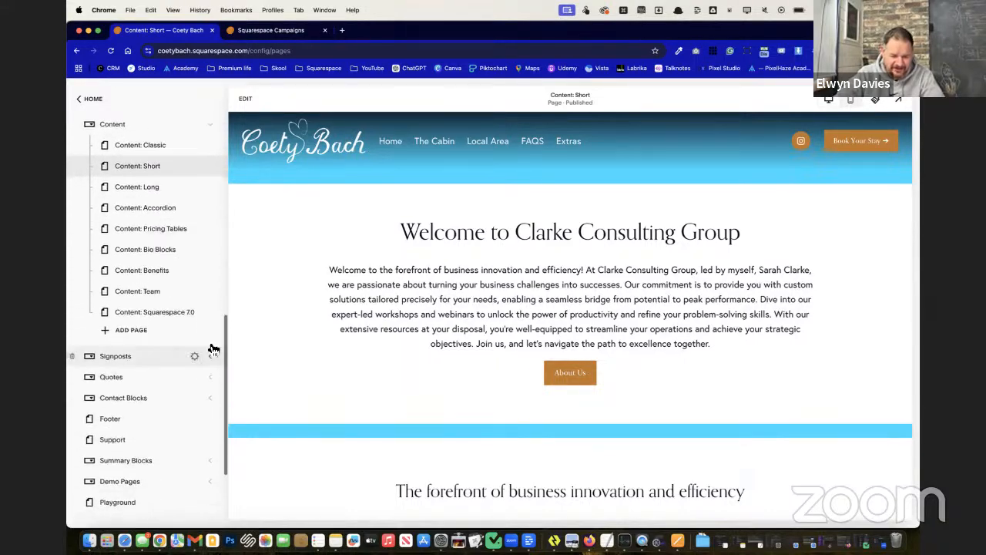
{"action": "left_click", "coordinate": [127, 414]}
{"action": "scroll", "coordinate": [127, 432], "scroll_direction": "down", "scroll_amount": 3}
{"action": "scroll", "coordinate": [124, 435], "scroll_direction": "down", "scroll_amount": 3}
{"action": "scroll", "coordinate": [154, 347], "scroll_direction": "up", "scroll_amount": 2}
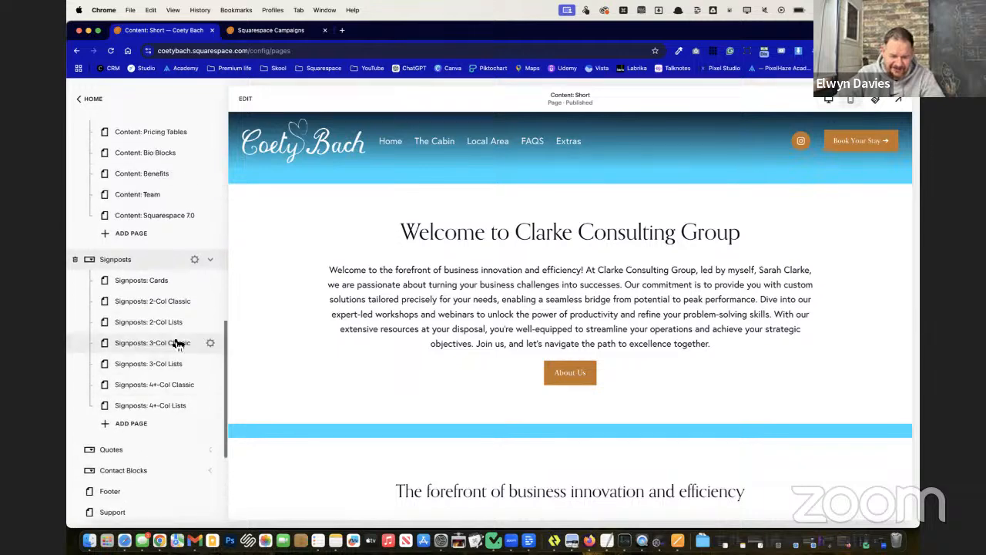
{"action": "left_click", "coordinate": [191, 340]}
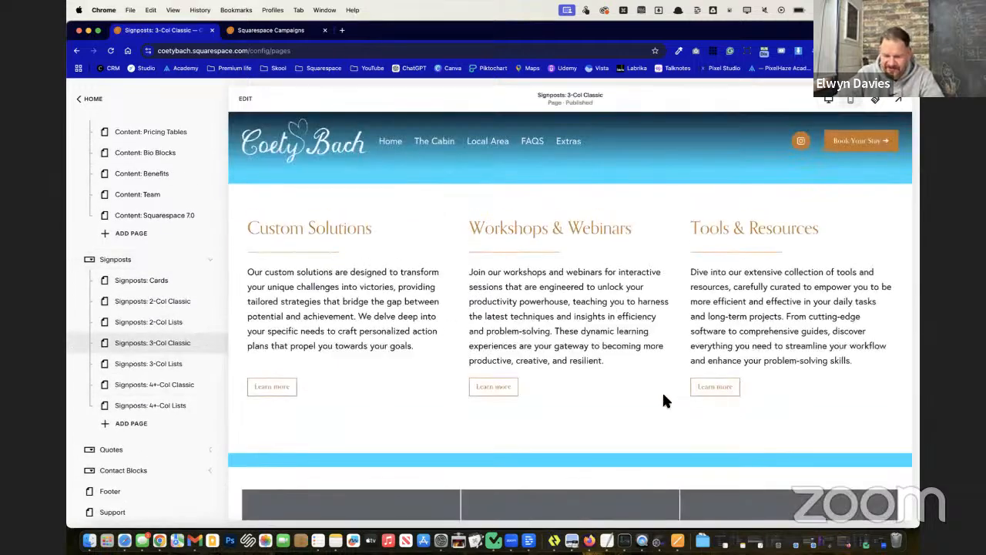
Step: Examine the three-column section layouts on the Signposts: 3-Col Classic page
{"action": "scroll", "coordinate": [560, 383], "scroll_direction": "down", "scroll_amount": 10}
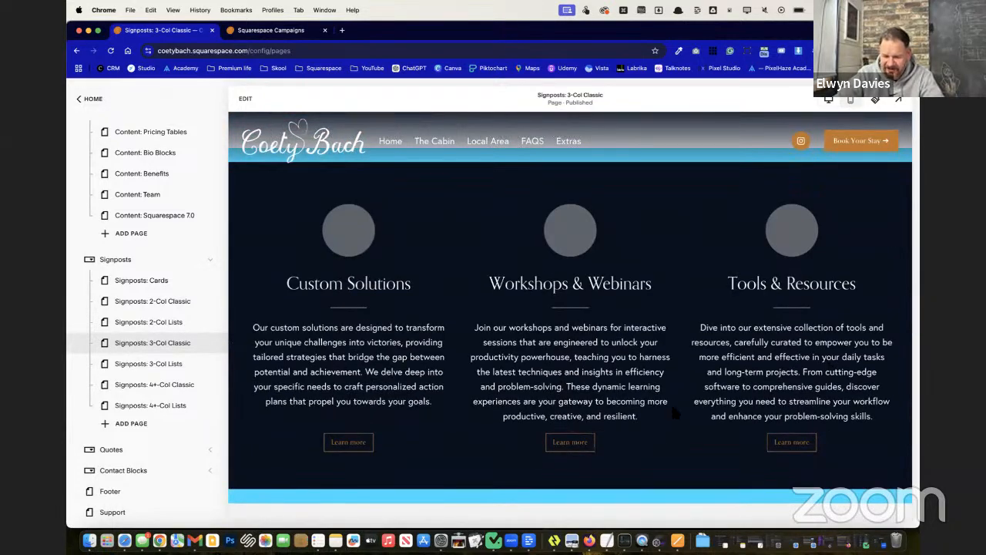
{"action": "scroll", "coordinate": [737, 310], "scroll_direction": "down", "scroll_amount": 3}
{"action": "scroll", "coordinate": [737, 312], "scroll_direction": "down", "scroll_amount": 3}
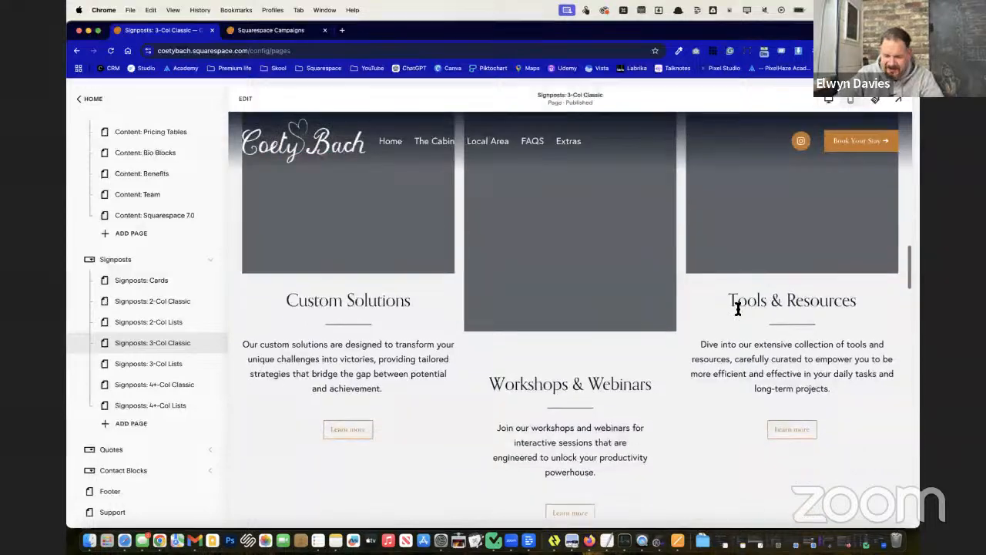
{"action": "scroll", "coordinate": [460, 268], "scroll_direction": "up", "scroll_amount": 1}
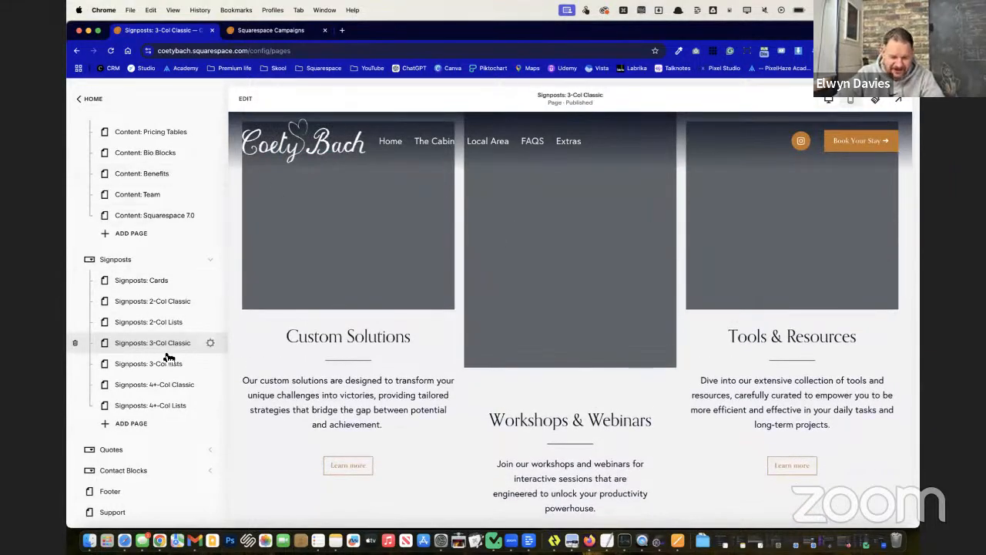
Step: Collapse the Signposts, Content and Media folders and look over the remaining pages and folders in the page list
{"action": "scroll", "coordinate": [166, 352], "scroll_direction": "up", "scroll_amount": 5}
{"action": "scroll", "coordinate": [169, 355], "scroll_direction": "down", "scroll_amount": 3}
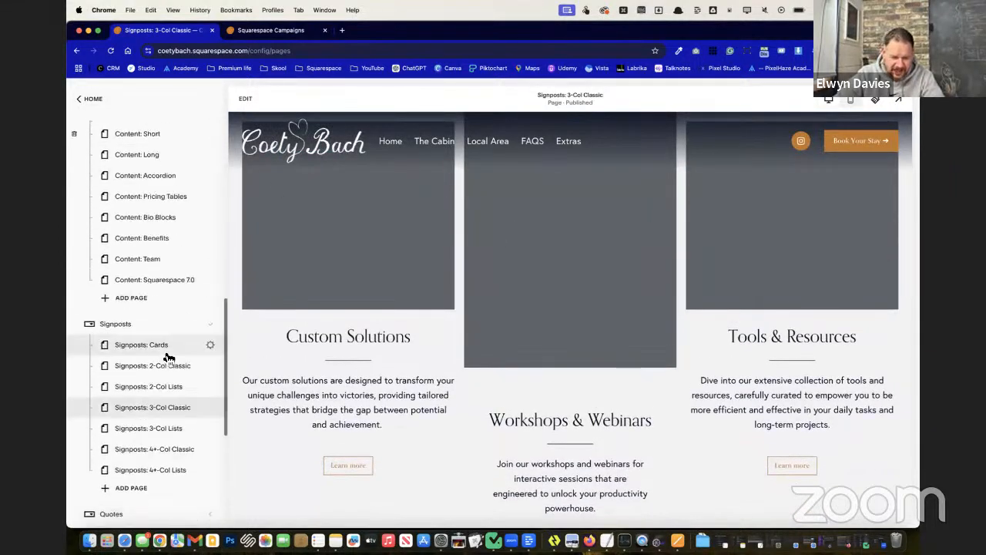
{"action": "left_click", "coordinate": [213, 330]}
{"action": "scroll", "coordinate": [208, 231], "scroll_direction": "up", "scroll_amount": 2}
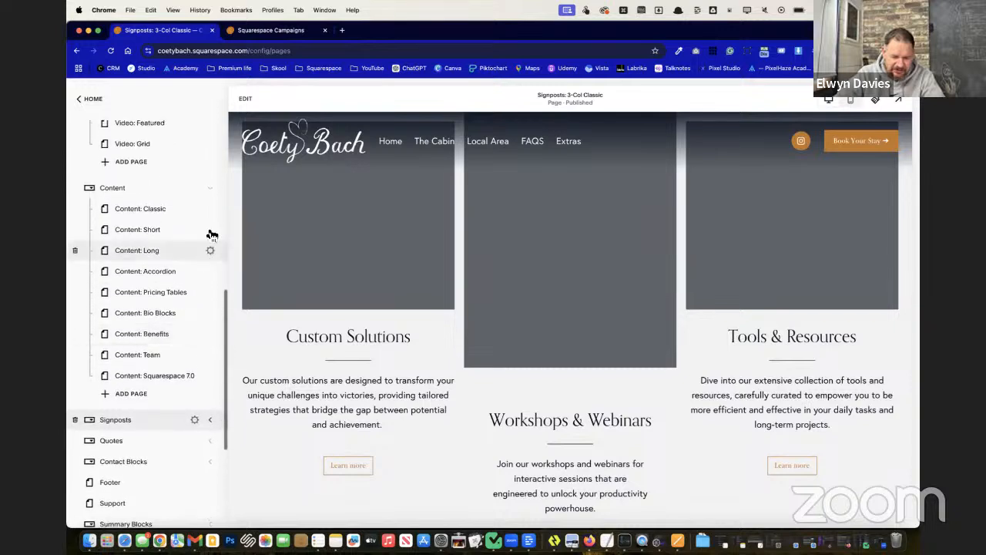
{"action": "left_click", "coordinate": [210, 190]}
{"action": "scroll", "coordinate": [202, 247], "scroll_direction": "up", "scroll_amount": 3}
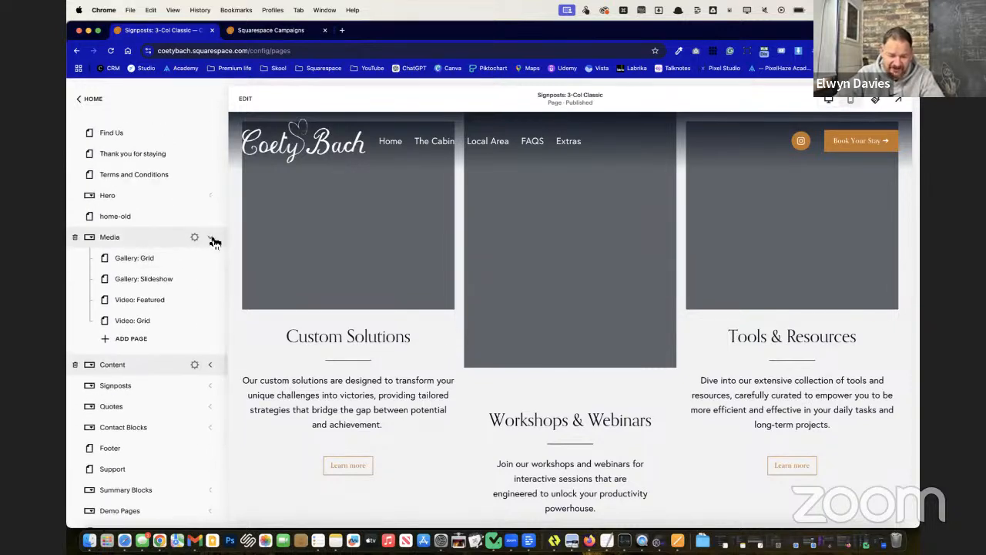
{"action": "left_click", "coordinate": [213, 239]}
{"action": "scroll", "coordinate": [197, 316], "scroll_direction": "up", "scroll_amount": 5}
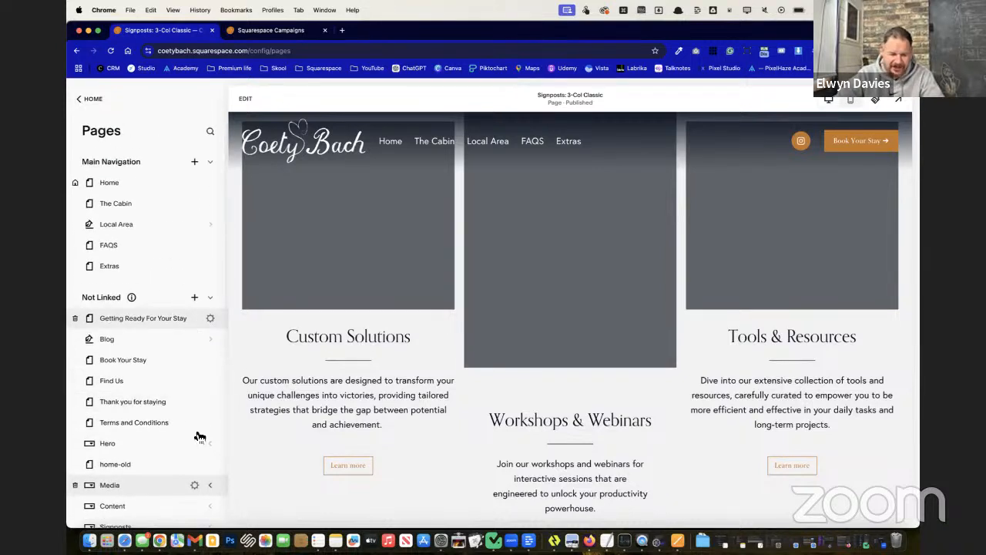
{"action": "scroll", "coordinate": [185, 493], "scroll_direction": "down", "scroll_amount": 6}
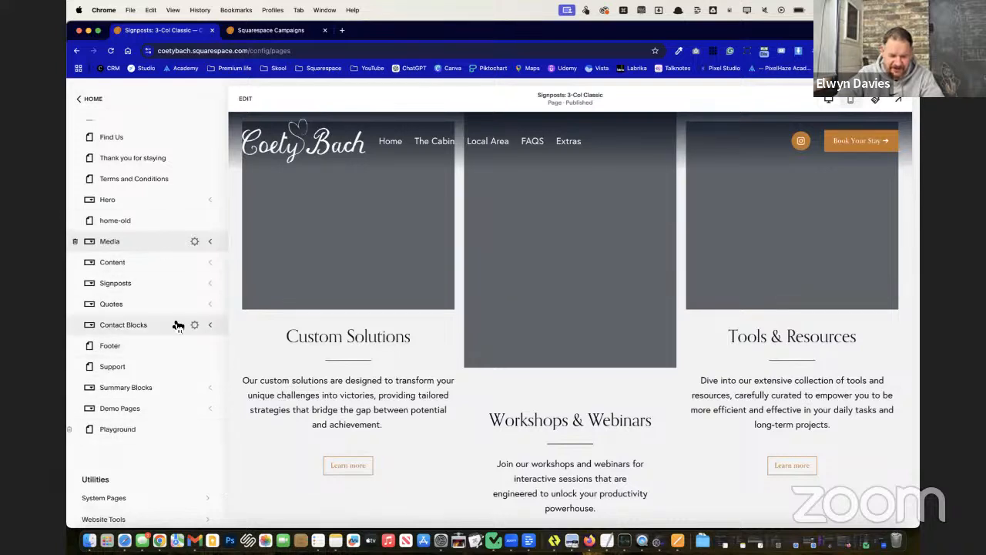
{"action": "scroll", "coordinate": [177, 325], "scroll_direction": "up", "scroll_amount": 5}
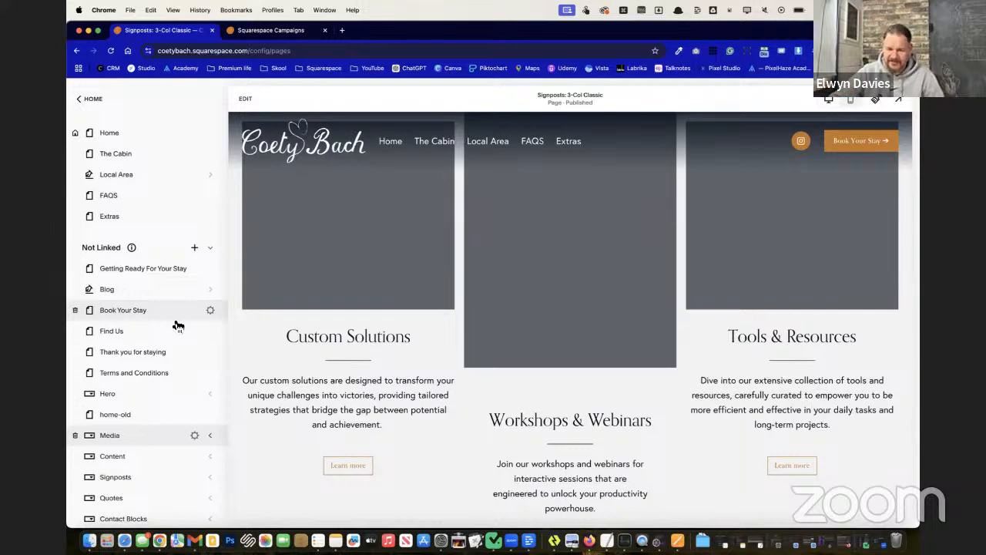
Step: Open squareforge.net in a new browser tab and go to its Signposts: Cards page
{"action": "left_click", "coordinate": [341, 30]}
{"action": "type", "text": "squ"}
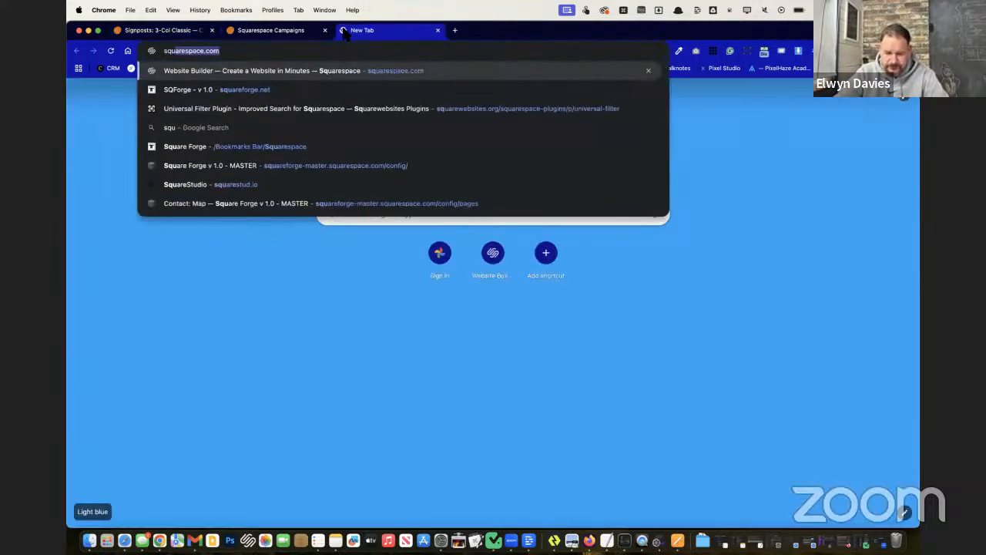
{"action": "type", "text": "areforge"}
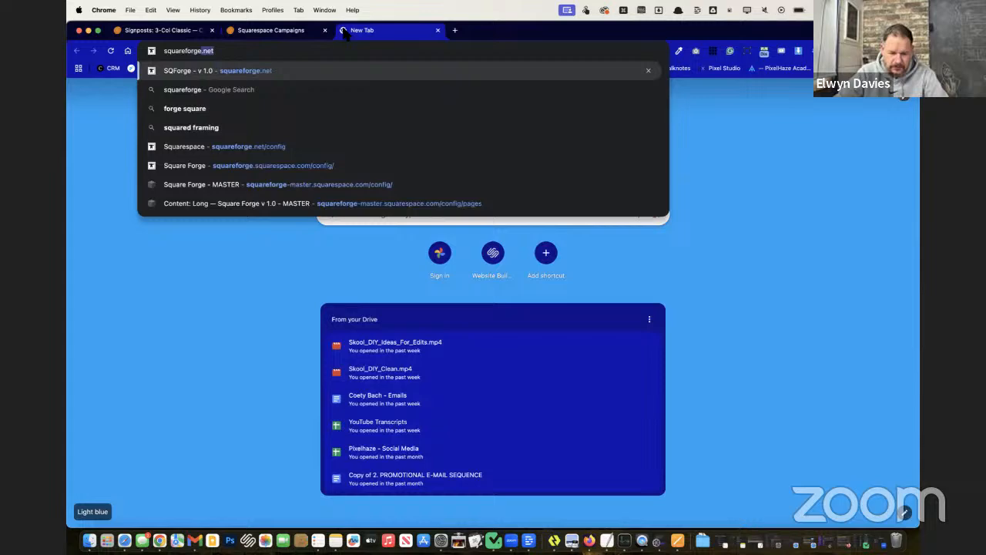
{"action": "key", "text": "Return"}
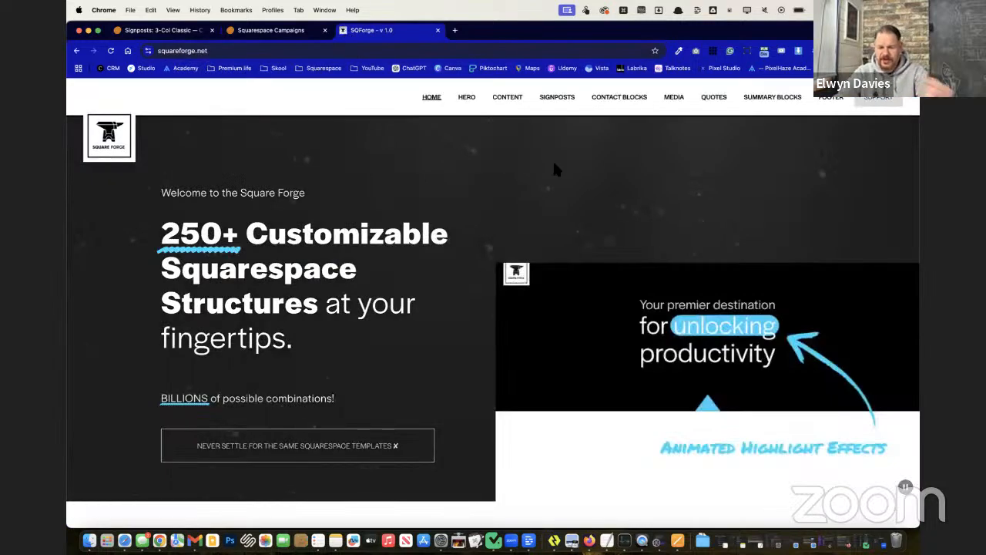
{"action": "mouse_move", "coordinate": [467, 98]}
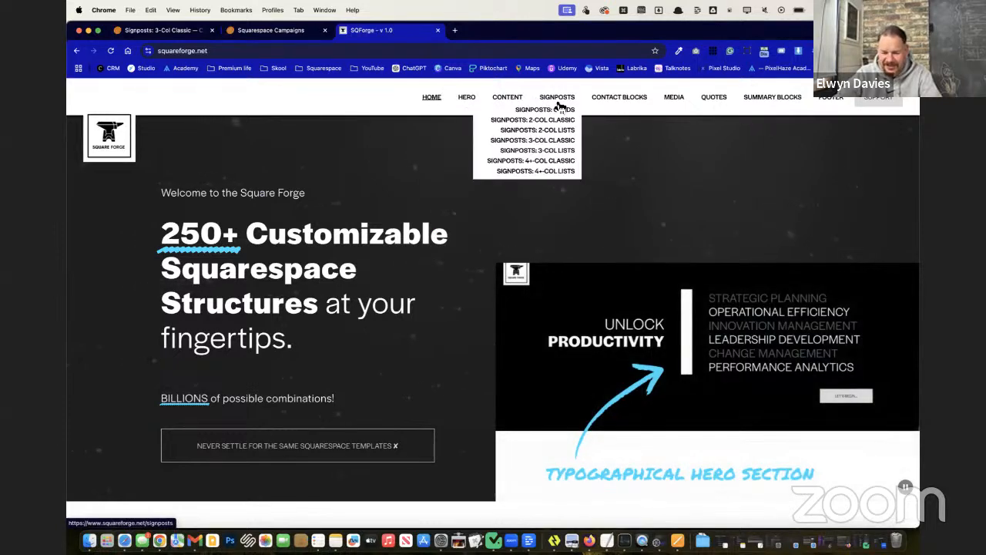
{"action": "left_click", "coordinate": [560, 112]}
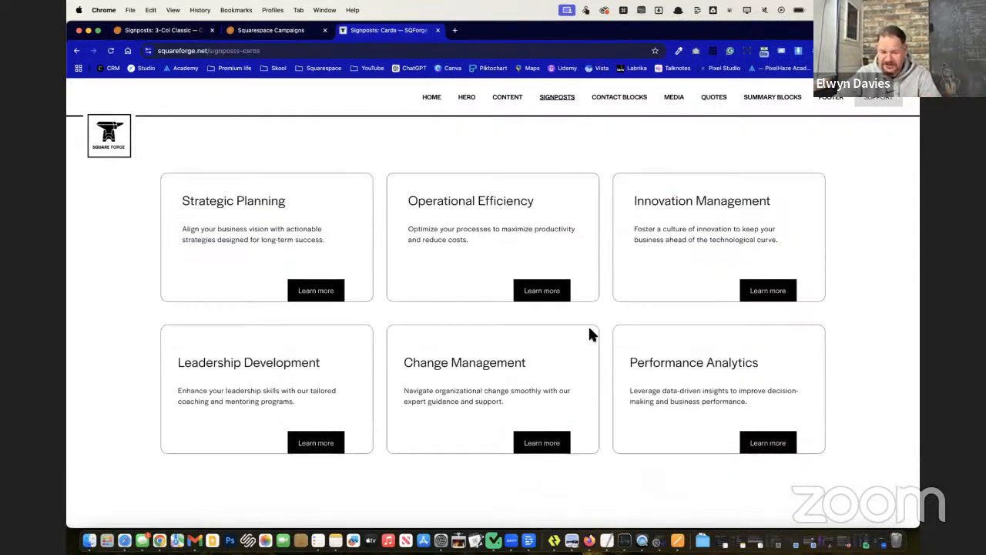
Step: Examine the light and dark card section layouts on the Square Forge Signposts: Cards page
{"action": "scroll", "coordinate": [583, 224], "scroll_direction": "down", "scroll_amount": 10}
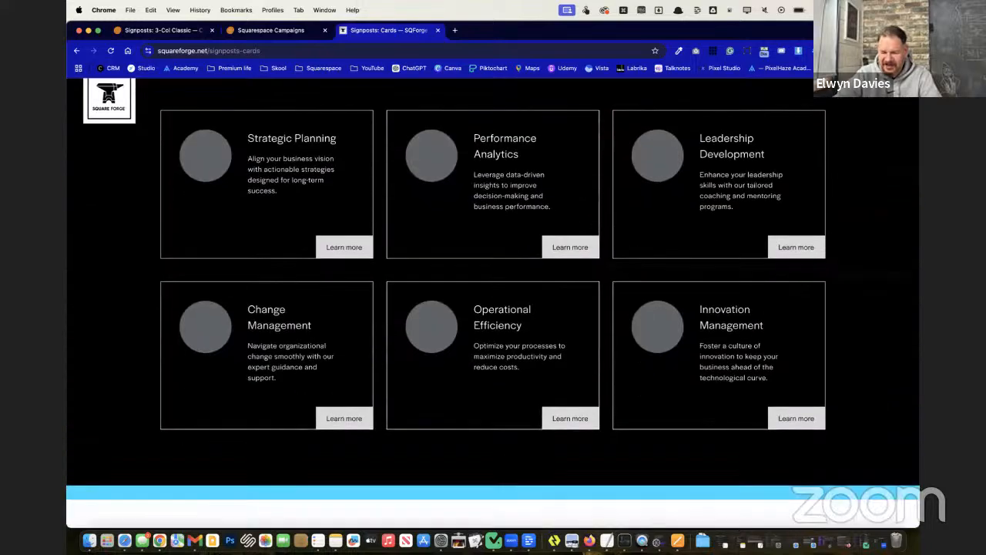
{"action": "scroll", "coordinate": [580, 210], "scroll_direction": "down", "scroll_amount": 10}
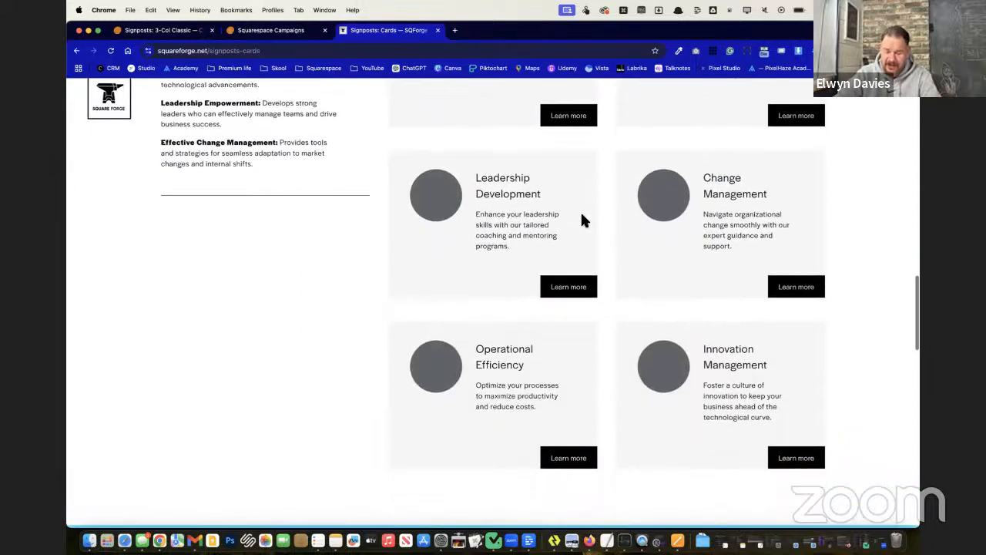
{"action": "scroll", "coordinate": [581, 217], "scroll_direction": "up", "scroll_amount": 10}
{"action": "scroll", "coordinate": [582, 216], "scroll_direction": "down", "scroll_amount": 2}
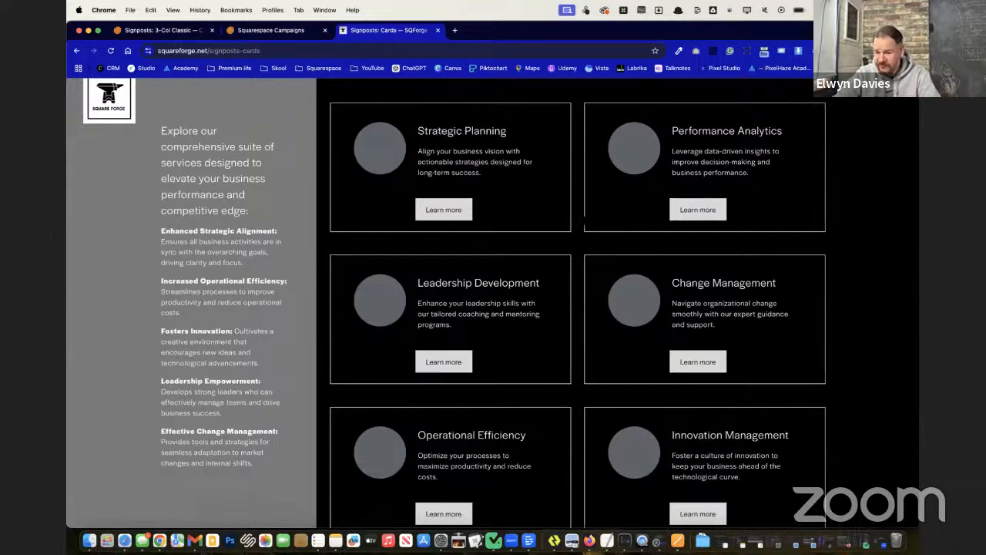
{"action": "scroll", "coordinate": [582, 220], "scroll_direction": "down", "scroll_amount": 10}
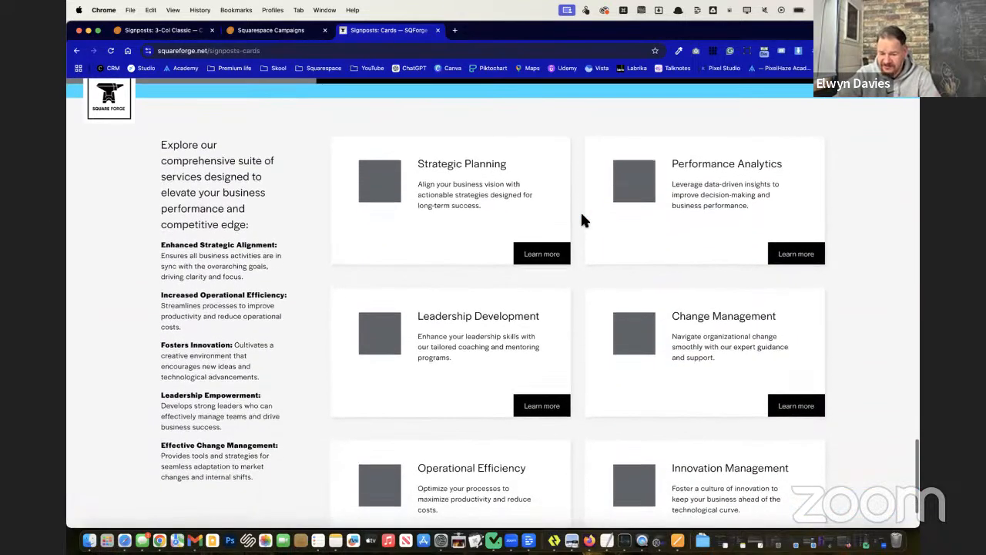
{"action": "scroll", "coordinate": [580, 210], "scroll_direction": "down", "scroll_amount": 2}
{"action": "scroll", "coordinate": [580, 210], "scroll_direction": "up", "scroll_amount": 15}
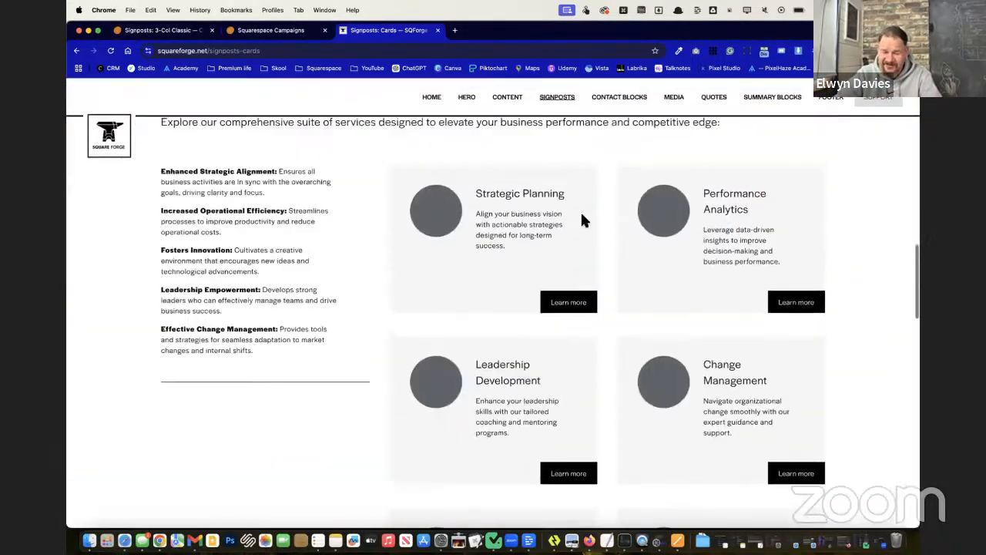
{"action": "scroll", "coordinate": [580, 209], "scroll_direction": "down", "scroll_amount": 5}
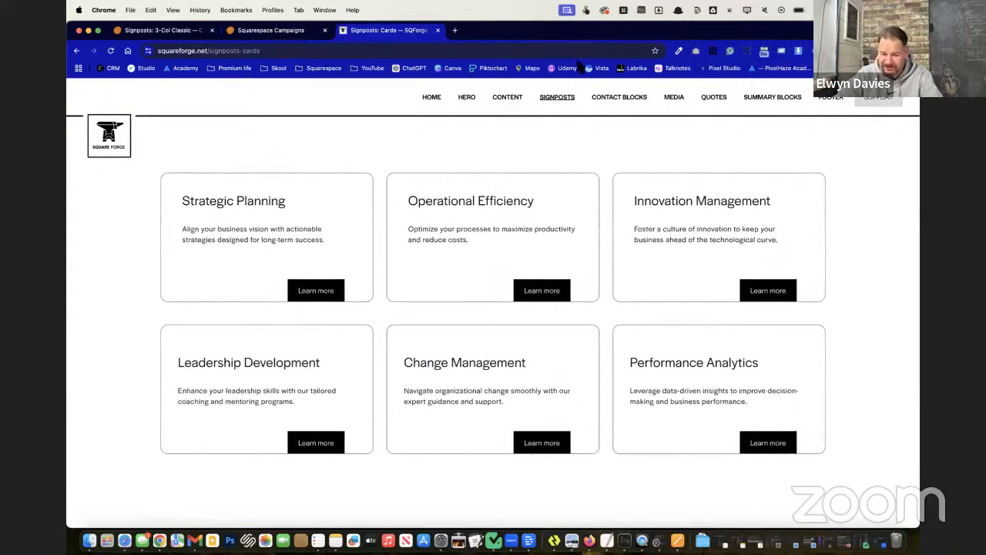
Step: Open the Square Forge Signposts: 2-Col Classic page and examine its two-column section layouts
{"action": "mouse_move", "coordinate": [558, 104]}
{"action": "left_click", "coordinate": [561, 121]}
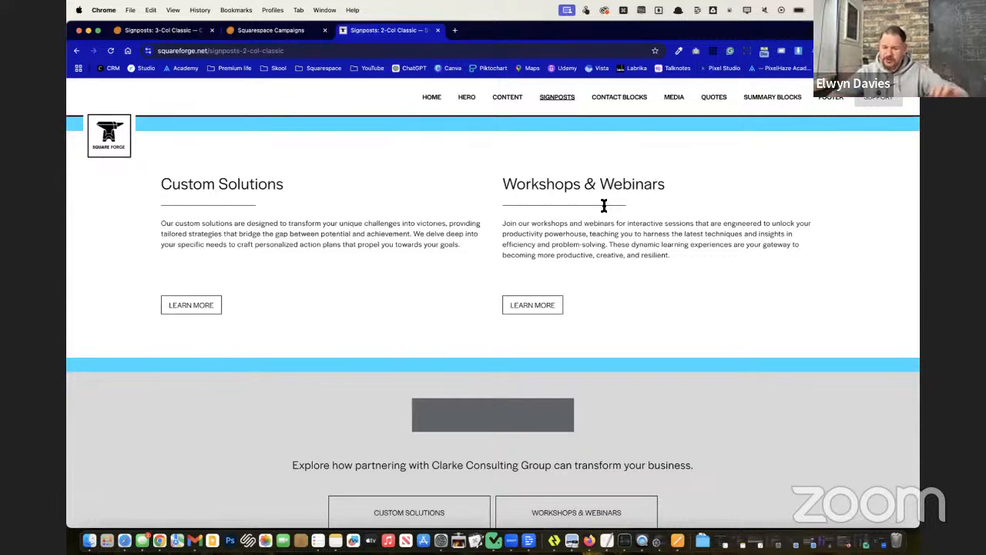
{"action": "scroll", "coordinate": [608, 212], "scroll_direction": "down", "scroll_amount": 10}
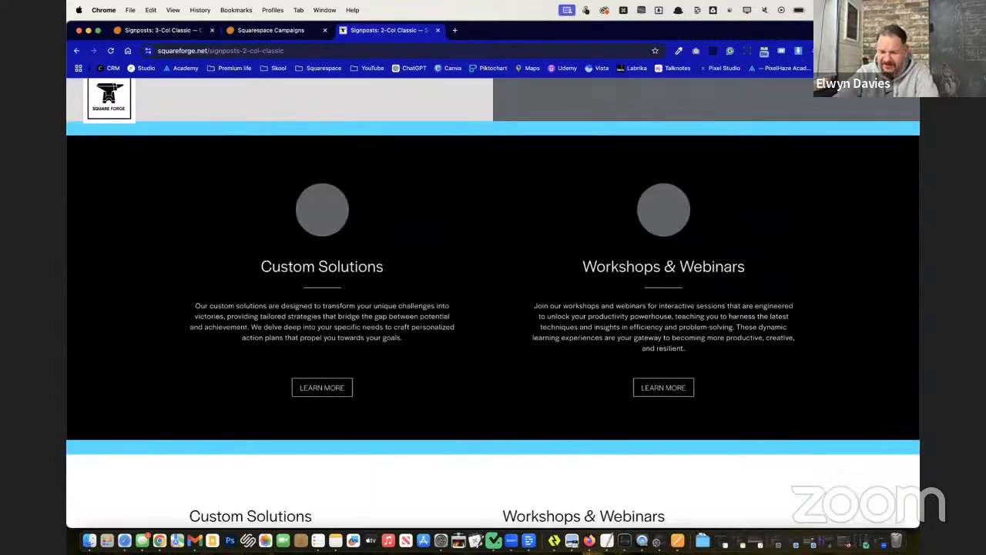
{"action": "scroll", "coordinate": [609, 212], "scroll_direction": "down", "scroll_amount": 5}
{"action": "scroll", "coordinate": [801, 121], "scroll_direction": "up", "scroll_amount": 3}
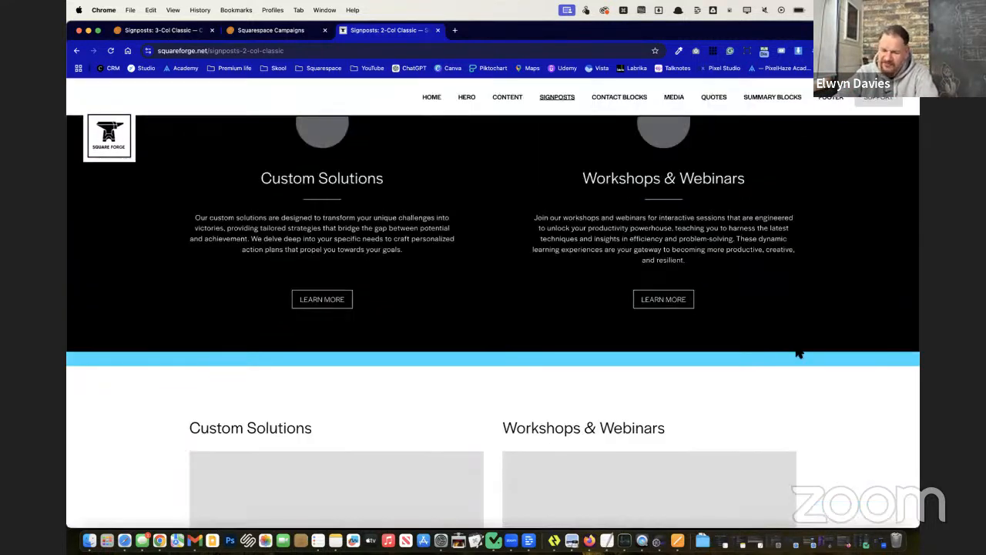
{"action": "scroll", "coordinate": [644, 238], "scroll_direction": "up", "scroll_amount": 3}
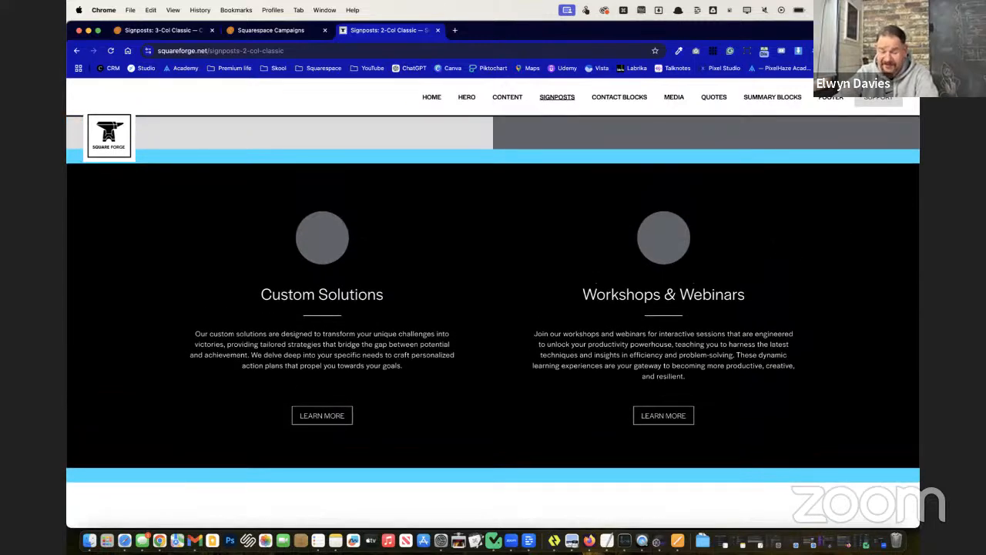
{"action": "scroll", "coordinate": [766, 247], "scroll_direction": "down", "scroll_amount": 7}
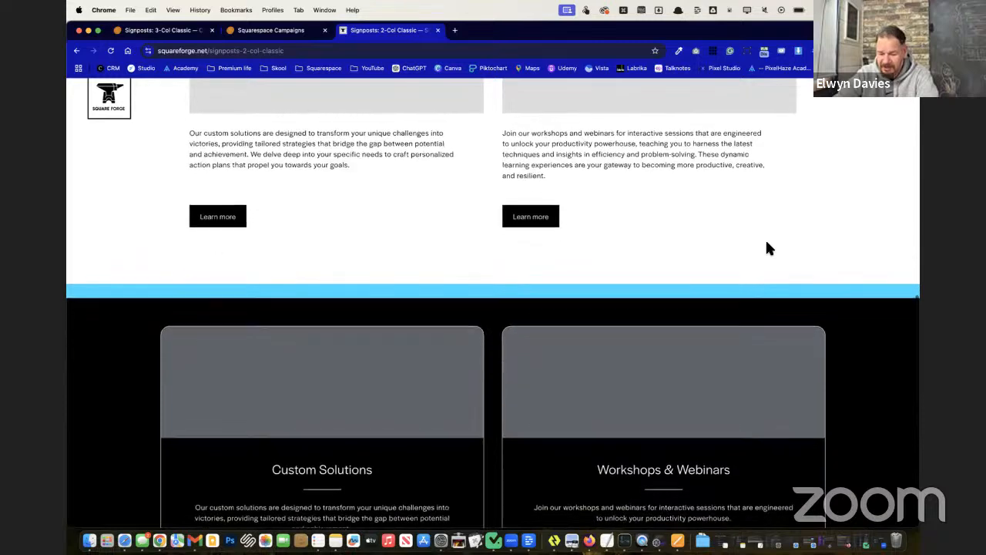
{"action": "scroll", "coordinate": [767, 246], "scroll_direction": "down", "scroll_amount": 10}
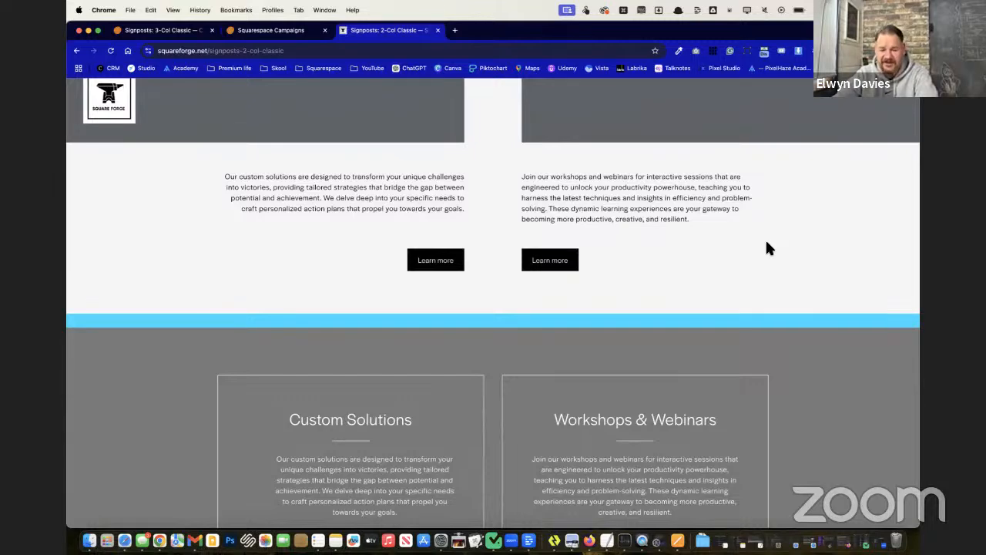
{"action": "scroll", "coordinate": [767, 242], "scroll_direction": "up", "scroll_amount": 20}
{"action": "scroll", "coordinate": [766, 243], "scroll_direction": "down", "scroll_amount": 1}
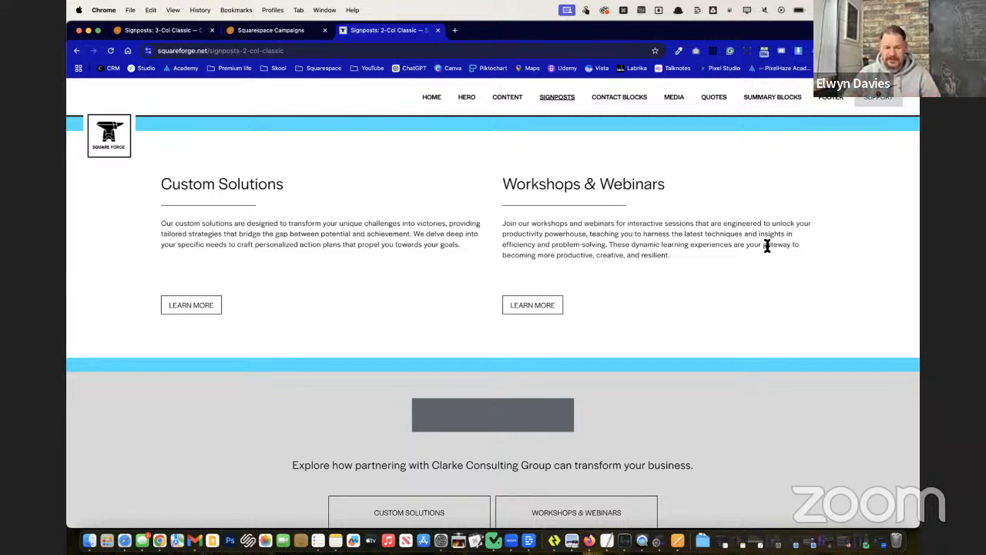
Step: Go to the Square Forge home page and look through its purchase options, step-by-step guides and FAQs
{"action": "left_click", "coordinate": [443, 104]}
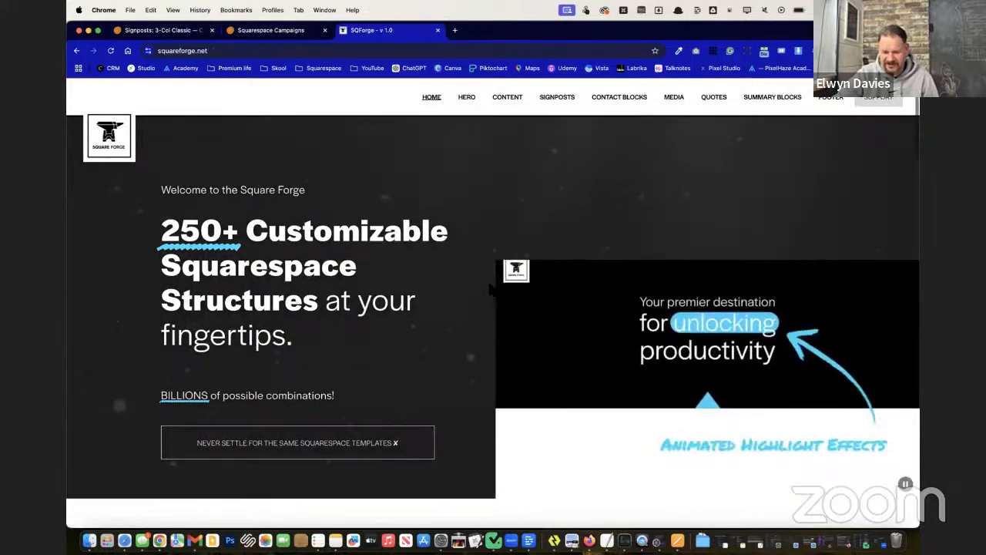
{"action": "scroll", "coordinate": [493, 308], "scroll_direction": "down", "scroll_amount": 10}
{"action": "scroll", "coordinate": [488, 280], "scroll_direction": "down", "scroll_amount": 10}
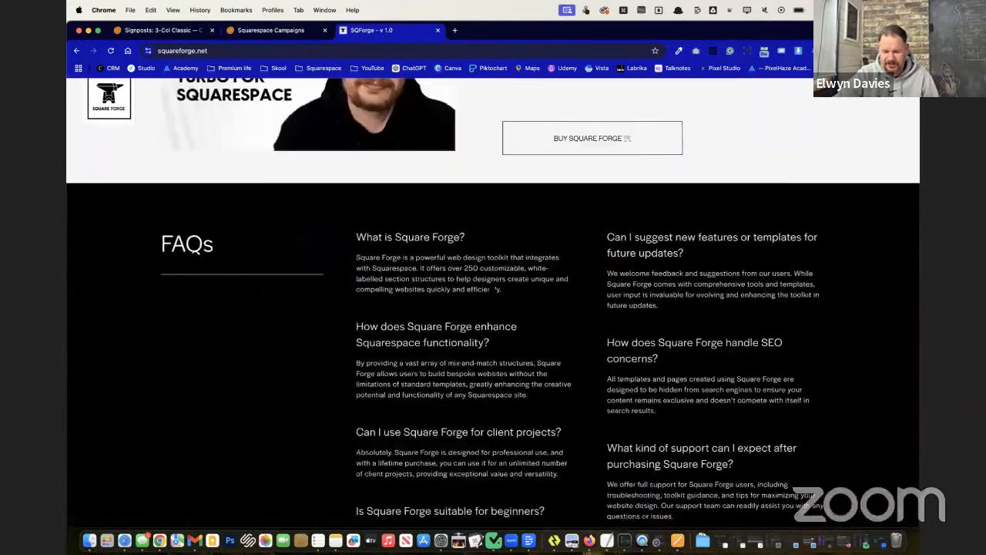
{"action": "scroll", "coordinate": [358, 318], "scroll_direction": "up", "scroll_amount": 15}
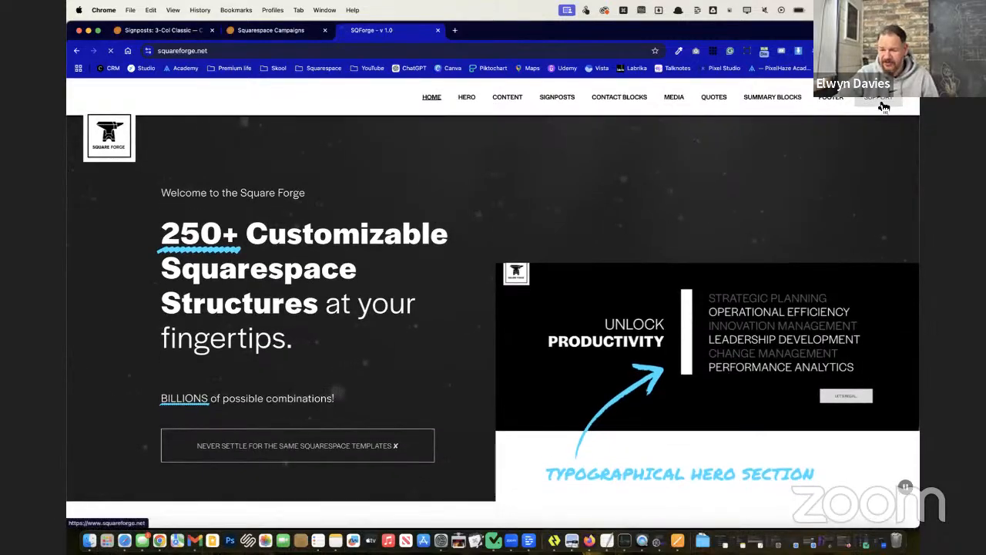
{"action": "scroll", "coordinate": [493, 309], "scroll_direction": "down", "scroll_amount": 3}
{"action": "scroll", "coordinate": [493, 309], "scroll_direction": "down", "scroll_amount": 8}
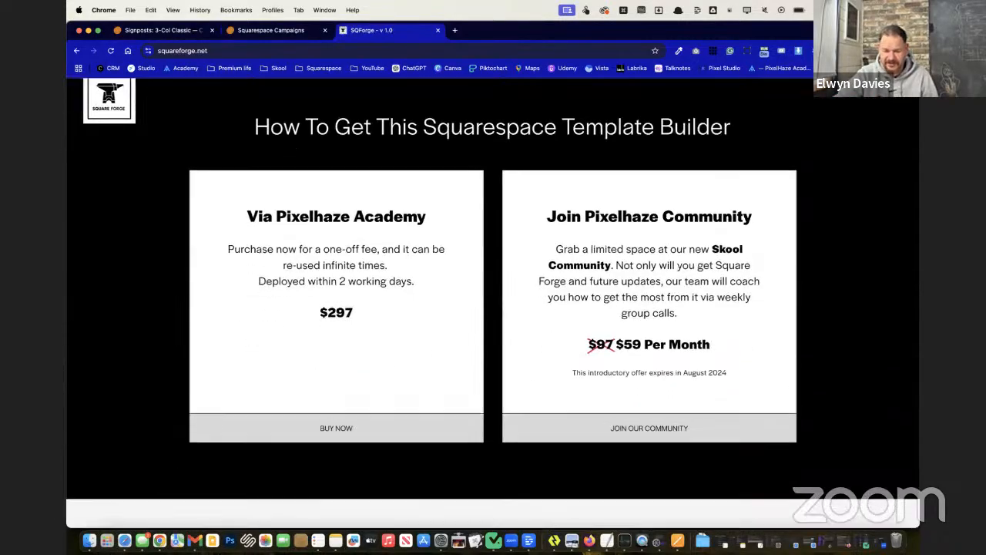
{"action": "scroll", "coordinate": [491, 308], "scroll_direction": "down", "scroll_amount": 8}
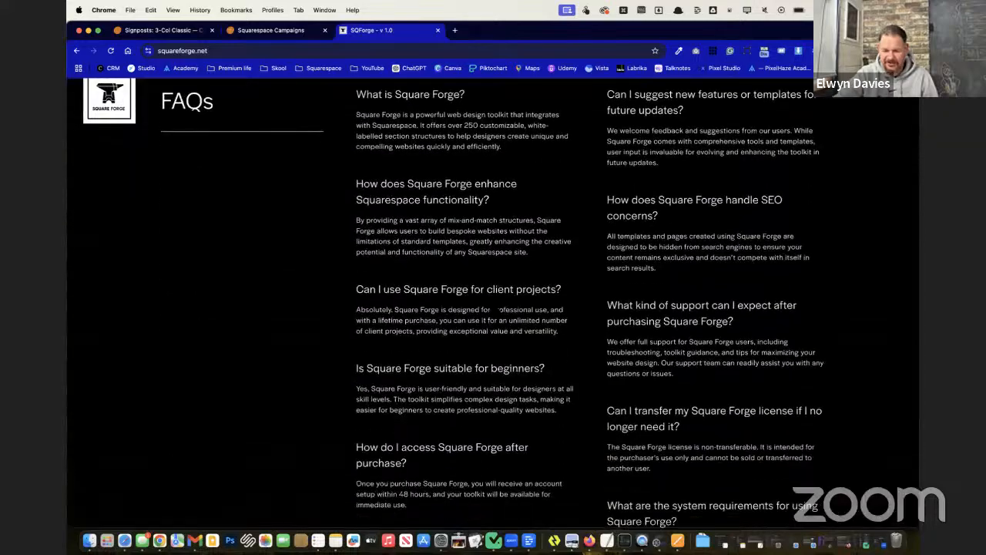
{"action": "scroll", "coordinate": [291, 135], "scroll_direction": "up", "scroll_amount": 20}
{"action": "scroll", "coordinate": [299, 157], "scroll_direction": "up", "scroll_amount": 2}
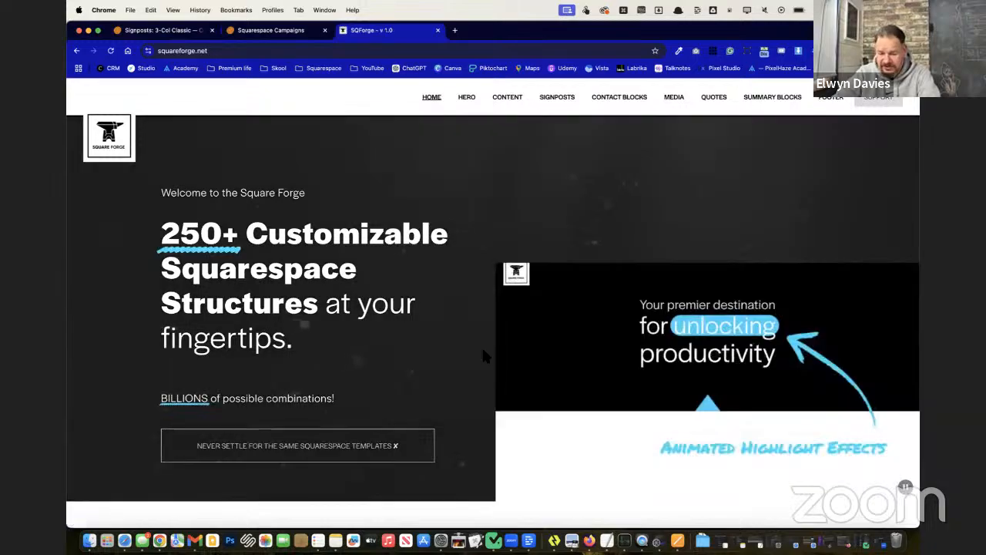
{"action": "scroll", "coordinate": [484, 352], "scroll_direction": "down", "scroll_amount": 15}
{"action": "scroll", "coordinate": [485, 356], "scroll_direction": "down", "scroll_amount": 15}
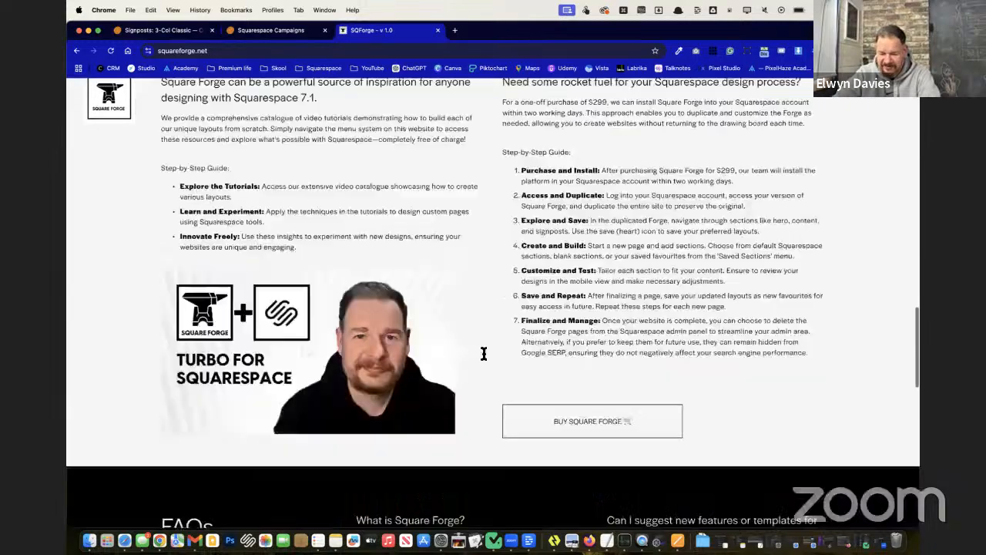
{"action": "scroll", "coordinate": [485, 356], "scroll_direction": "up", "scroll_amount": 15}
{"action": "scroll", "coordinate": [484, 354], "scroll_direction": "up", "scroll_amount": 15}
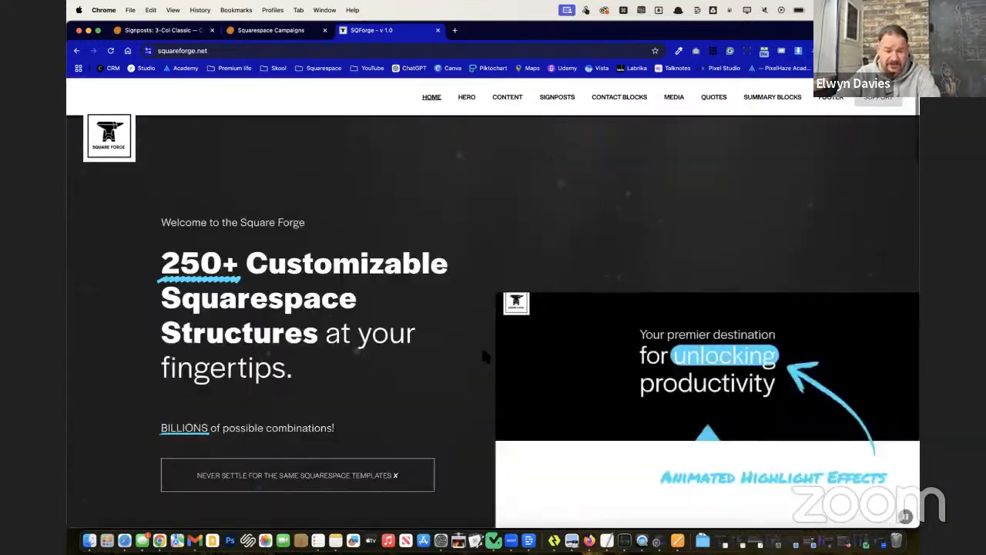
Step: Return to the Coety Bach site editor and examine the three-column sections on the Signposts: 3-Col Classic page once more
{"action": "left_click", "coordinate": [284, 31]}
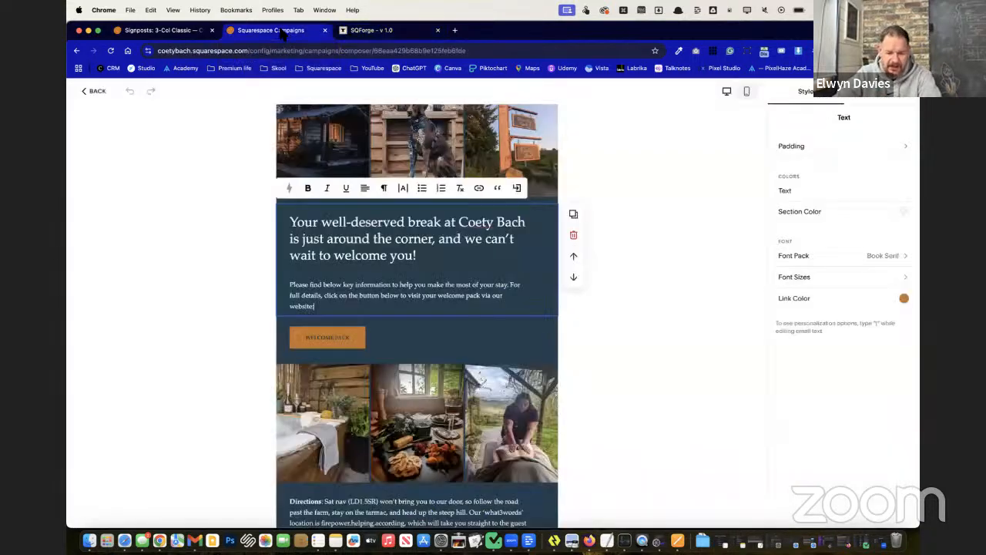
{"action": "left_click", "coordinate": [150, 31]}
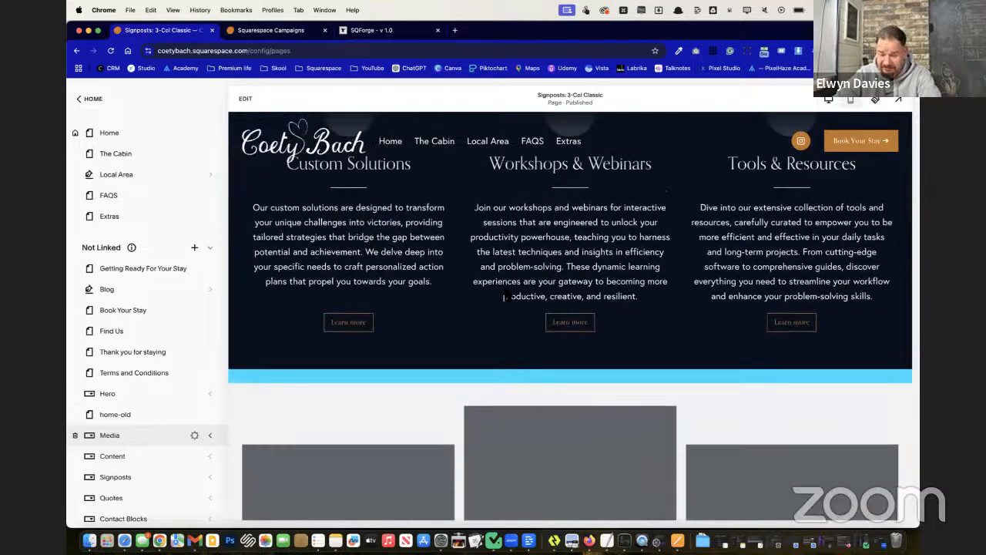
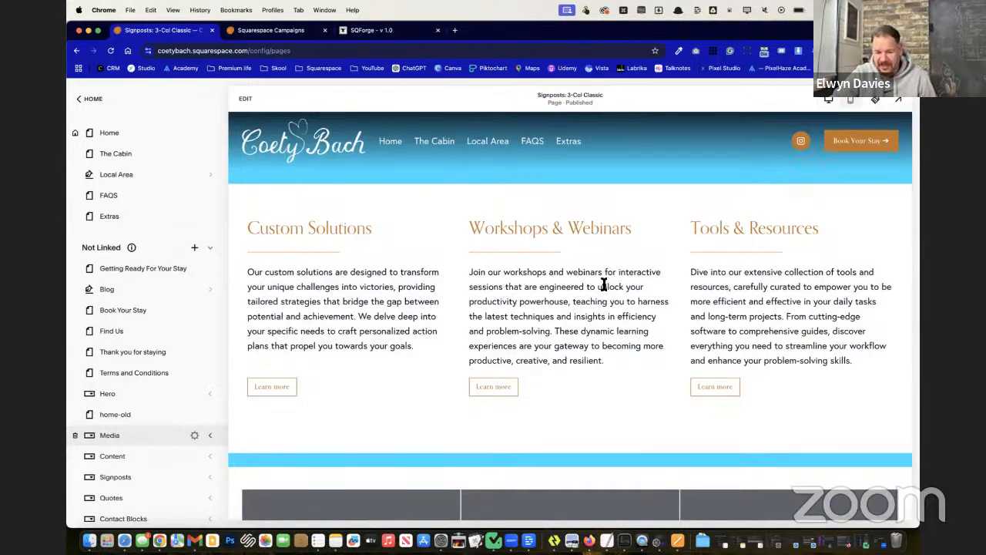
{"action": "scroll", "coordinate": [603, 286], "scroll_direction": "down", "scroll_amount": 15}
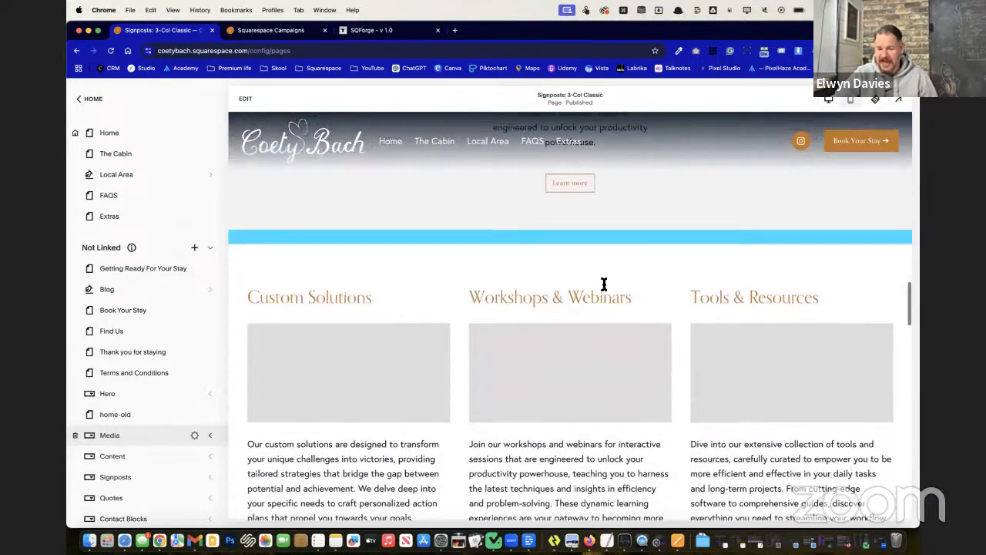
{"action": "scroll", "coordinate": [606, 288], "scroll_direction": "up", "scroll_amount": 15}
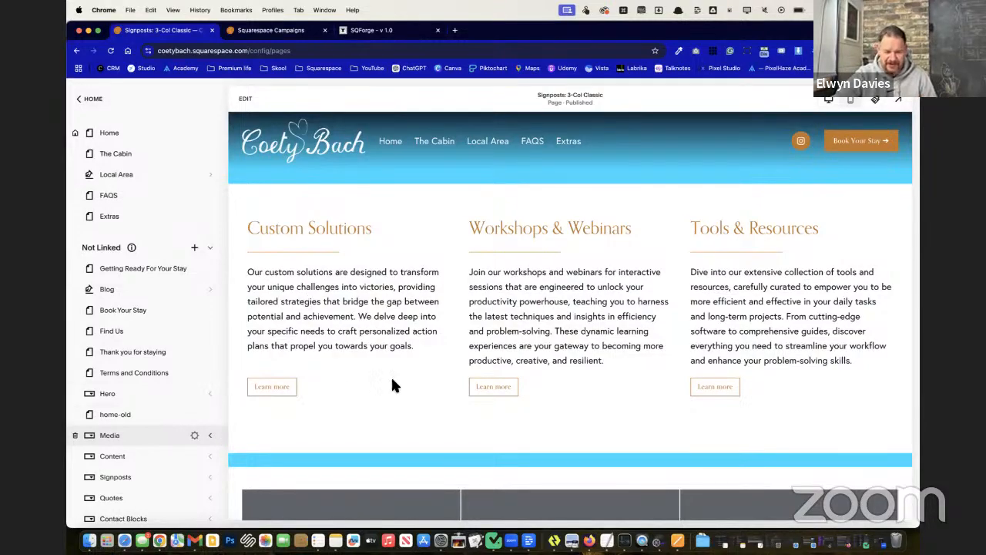
{"action": "scroll", "coordinate": [400, 339], "scroll_direction": "down", "scroll_amount": 15}
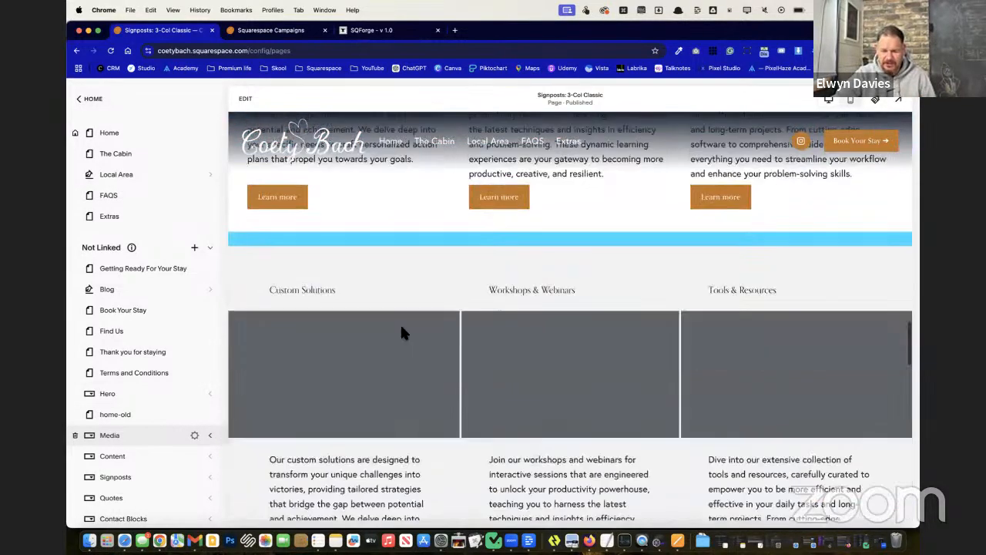
{"action": "scroll", "coordinate": [402, 333], "scroll_direction": "down", "scroll_amount": 15}
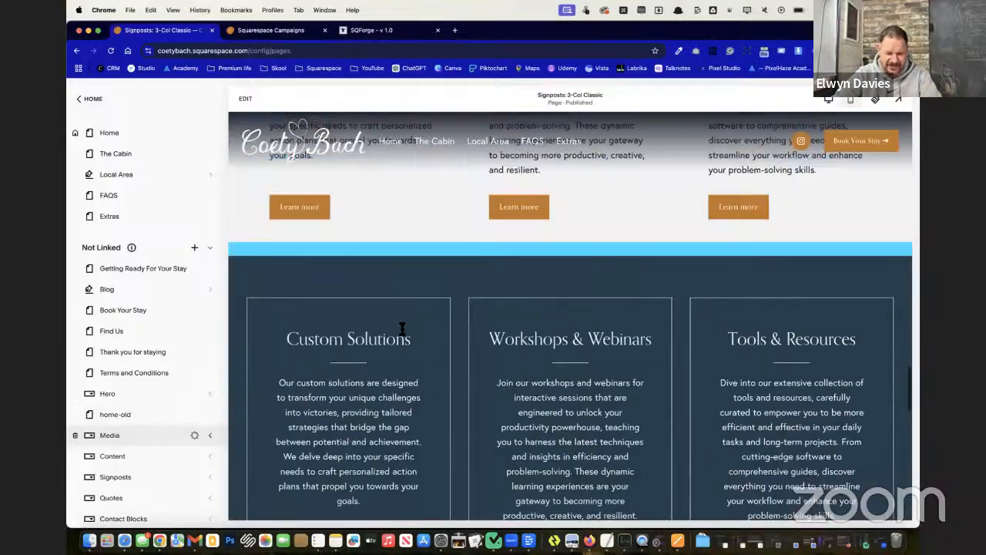
{"action": "scroll", "coordinate": [402, 330], "scroll_direction": "up", "scroll_amount": 5}
{"action": "scroll", "coordinate": [743, 381], "scroll_direction": "up", "scroll_amount": 4}
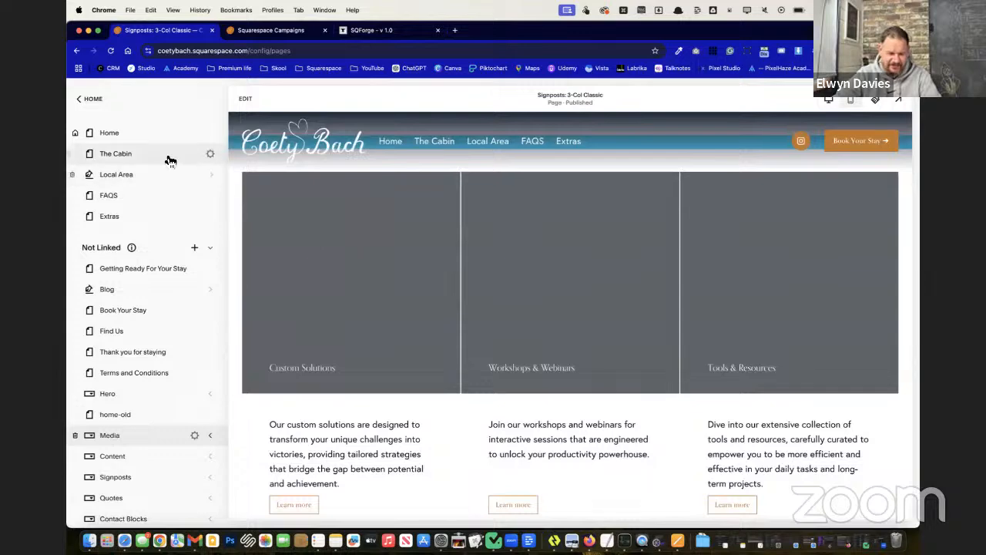
Step: Open the Getting Ready For Your Stay page from the page list and view it in the full-window preview
{"action": "scroll", "coordinate": [146, 154], "scroll_direction": "up", "scroll_amount": 2}
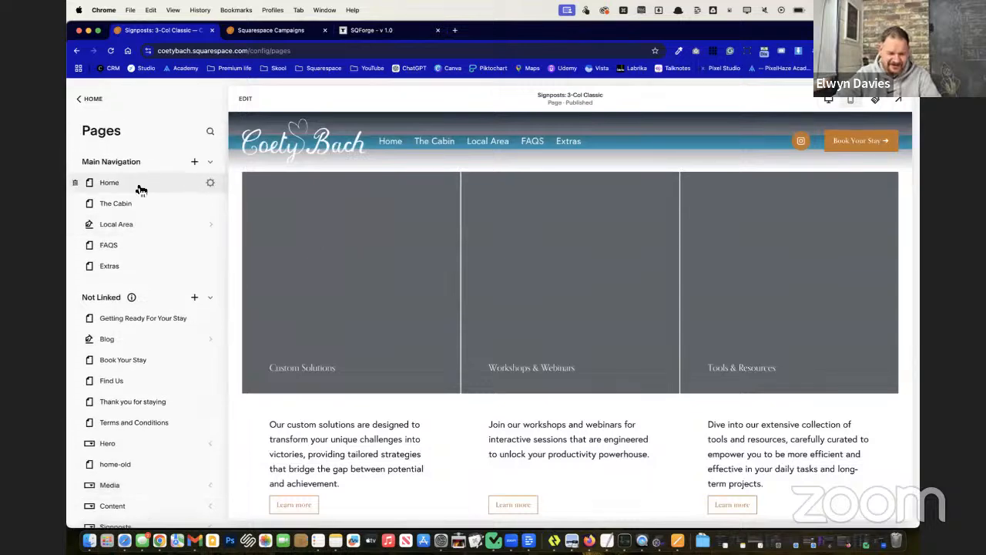
{"action": "scroll", "coordinate": [146, 349], "scroll_direction": "down", "scroll_amount": 5}
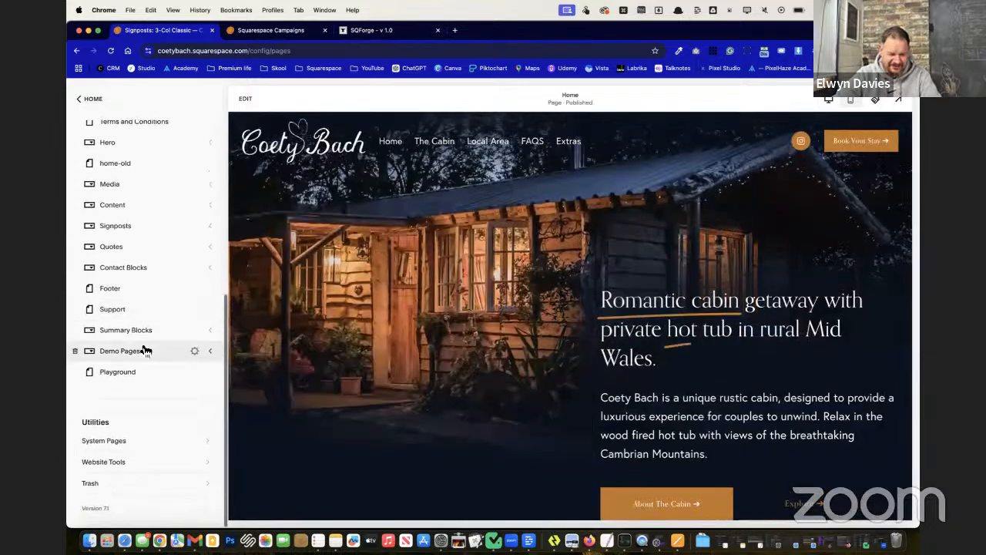
{"action": "scroll", "coordinate": [145, 349], "scroll_direction": "up", "scroll_amount": 3}
{"action": "left_click", "coordinate": [163, 171]}
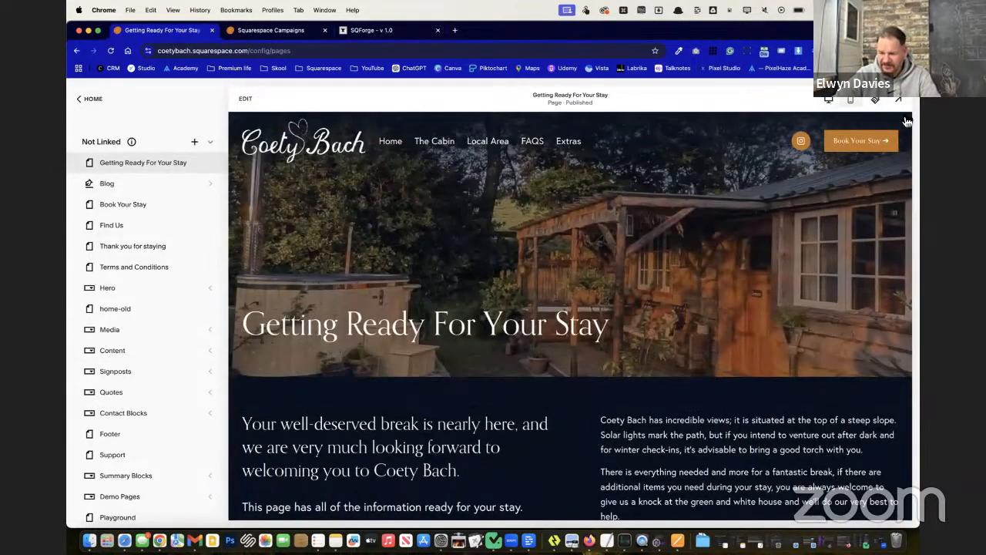
{"action": "left_click", "coordinate": [897, 100]}
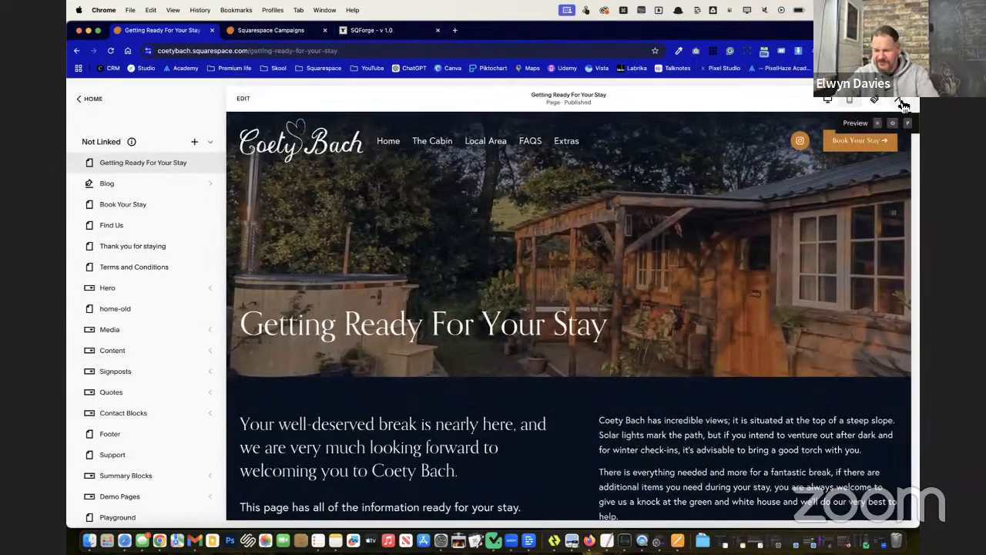
{"action": "scroll", "coordinate": [644, 357], "scroll_direction": "down", "scroll_amount": 10}
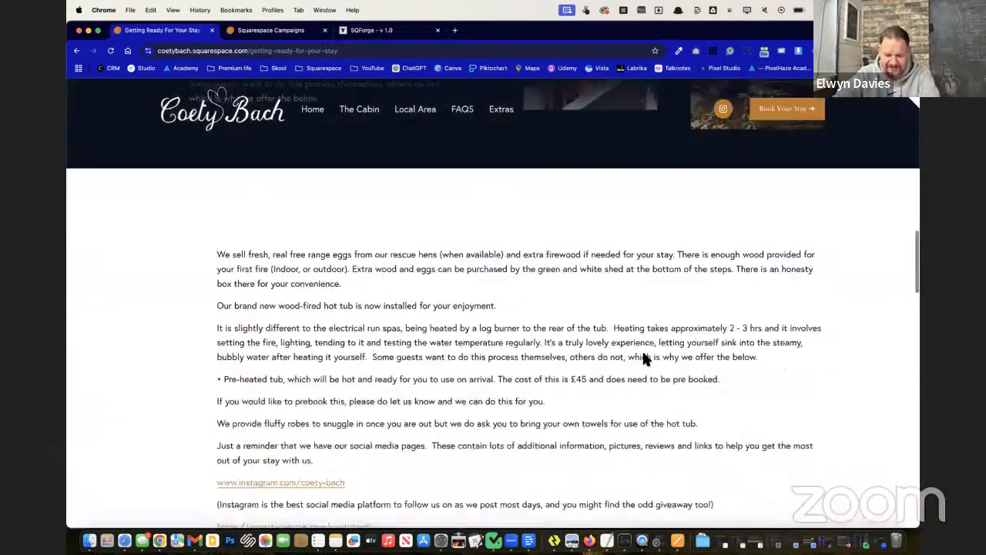
Step: Edit the page and cut the paragraph about free range eggs, extra firewood and the honesty box from the lower text block
{"action": "scroll", "coordinate": [646, 358], "scroll_direction": "up", "scroll_amount": 3}
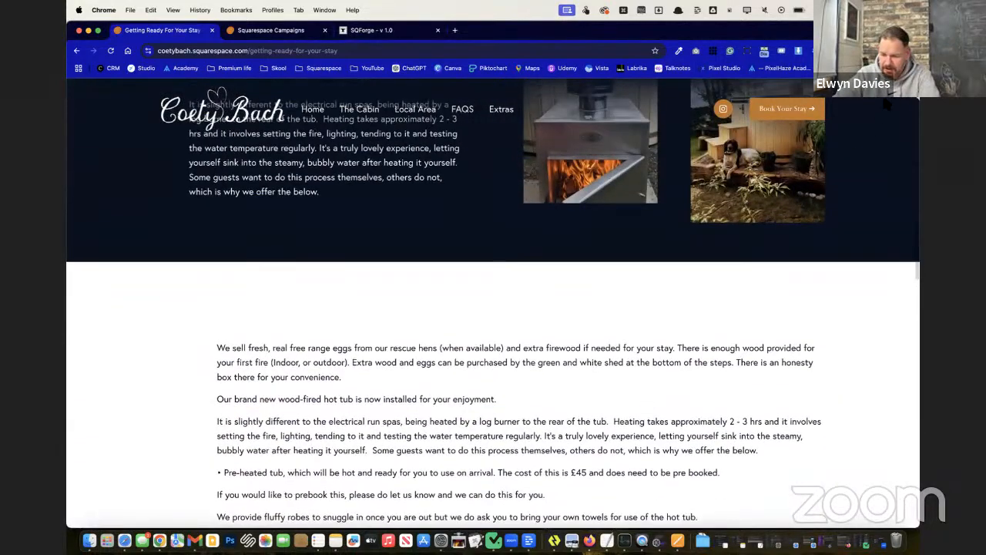
{"action": "left_click", "coordinate": [911, 100]}
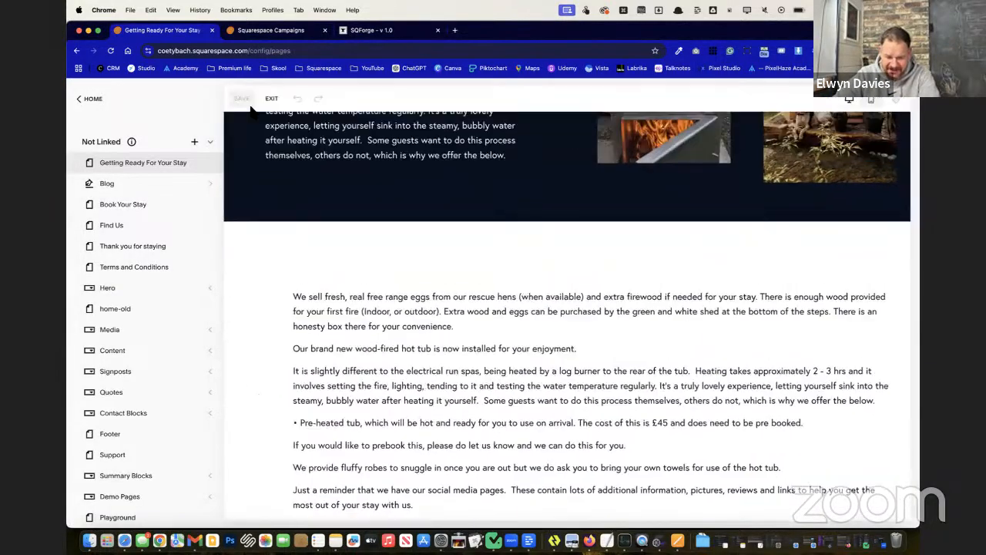
{"action": "scroll", "coordinate": [398, 452], "scroll_direction": "down", "scroll_amount": 20}
{"action": "scroll", "coordinate": [397, 450], "scroll_direction": "up", "scroll_amount": 10}
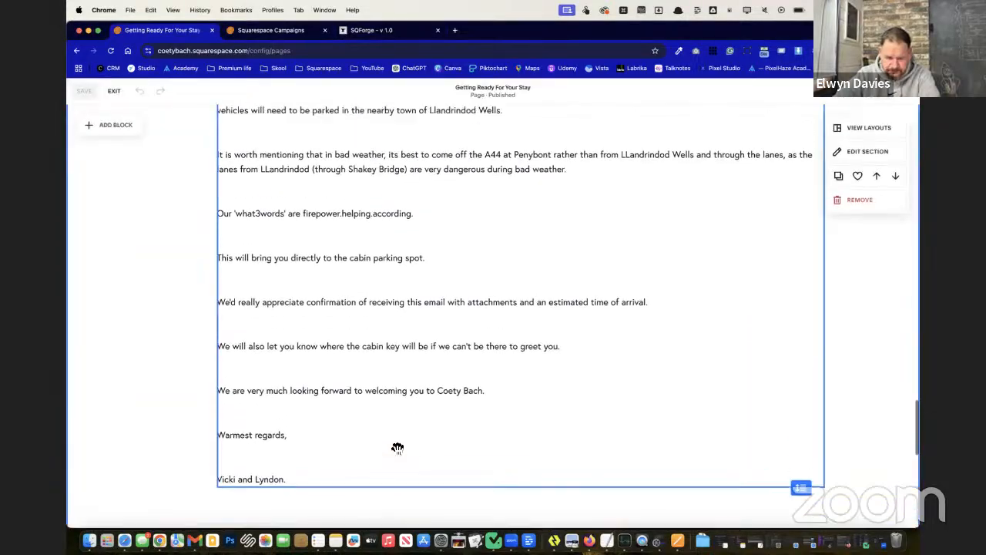
{"action": "scroll", "coordinate": [397, 448], "scroll_direction": "up", "scroll_amount": 10}
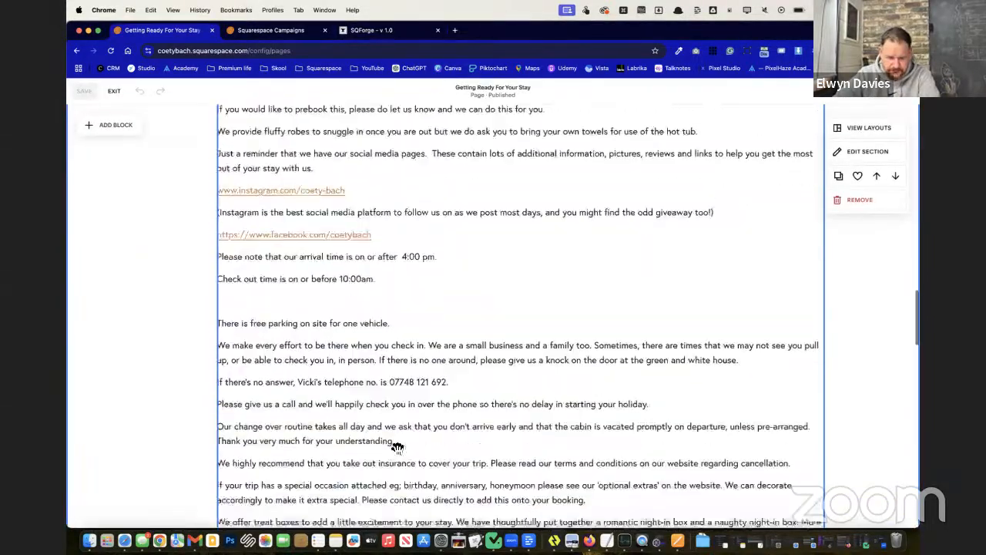
{"action": "scroll", "coordinate": [397, 449], "scroll_direction": "up", "scroll_amount": 5}
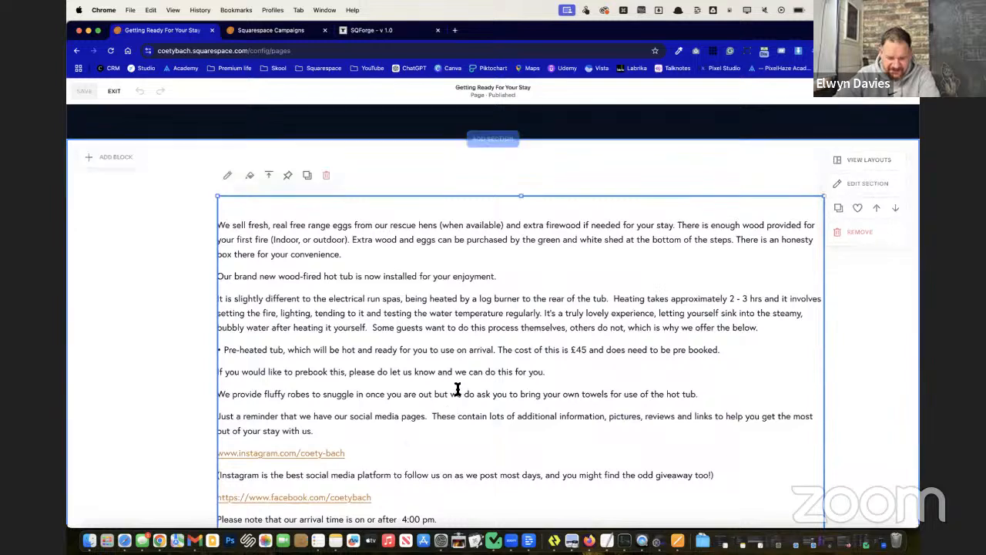
{"action": "left_click", "coordinate": [413, 253]}
{"action": "left_click_drag", "start_coordinate": [341, 255], "coordinate": [199, 219]}
{"action": "key", "text": "ctrl+c"}
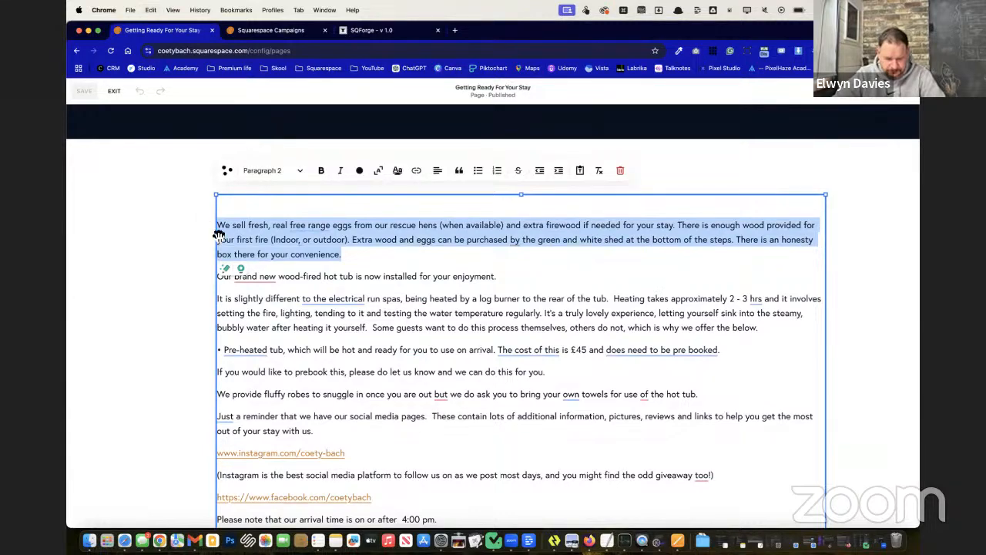
{"action": "key", "text": "BackSpace"}
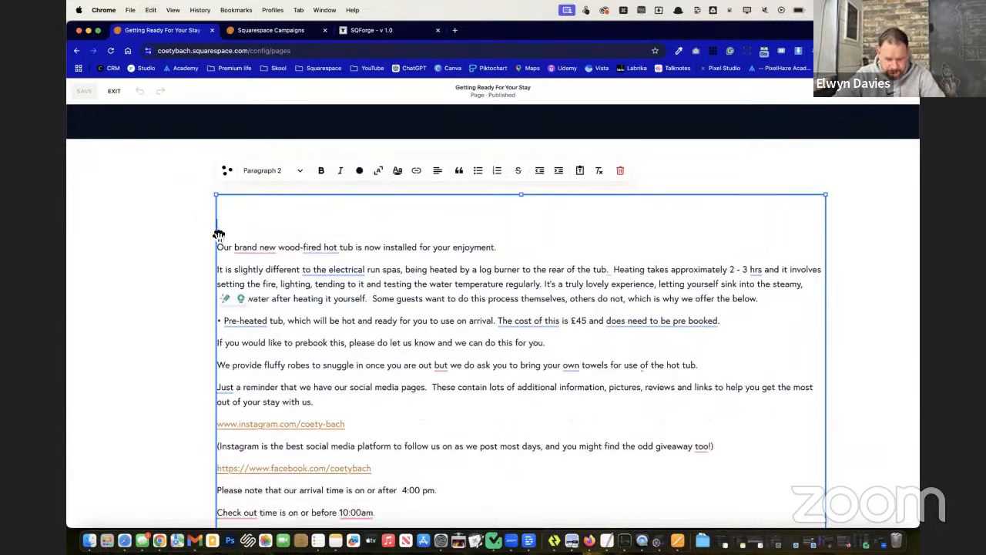
Step: Paste the eggs and firewood paragraph at the end of the intro section's text block that describes Coety Bach's views
{"action": "scroll", "coordinate": [219, 239], "scroll_direction": "up", "scroll_amount": 5}
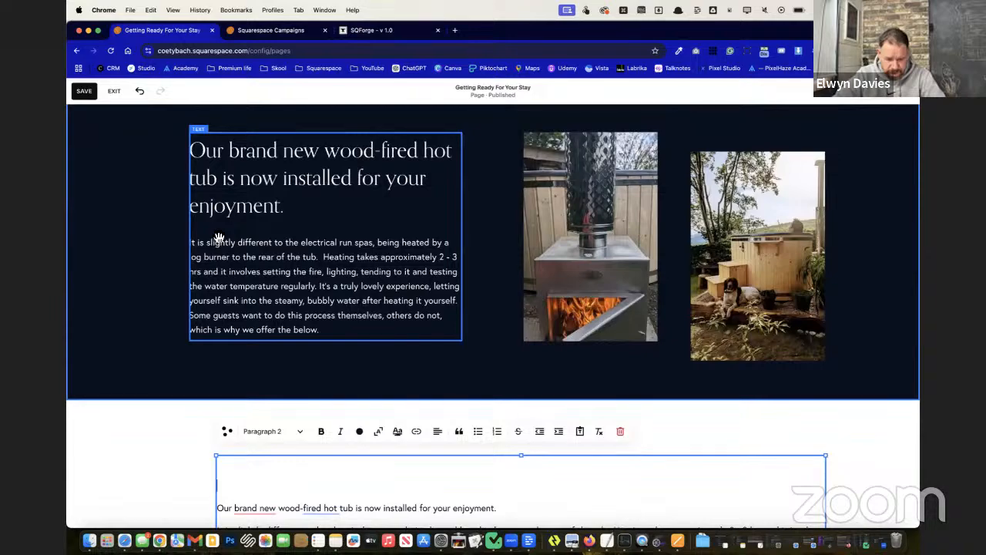
{"action": "scroll", "coordinate": [350, 265], "scroll_direction": "up", "scroll_amount": 10}
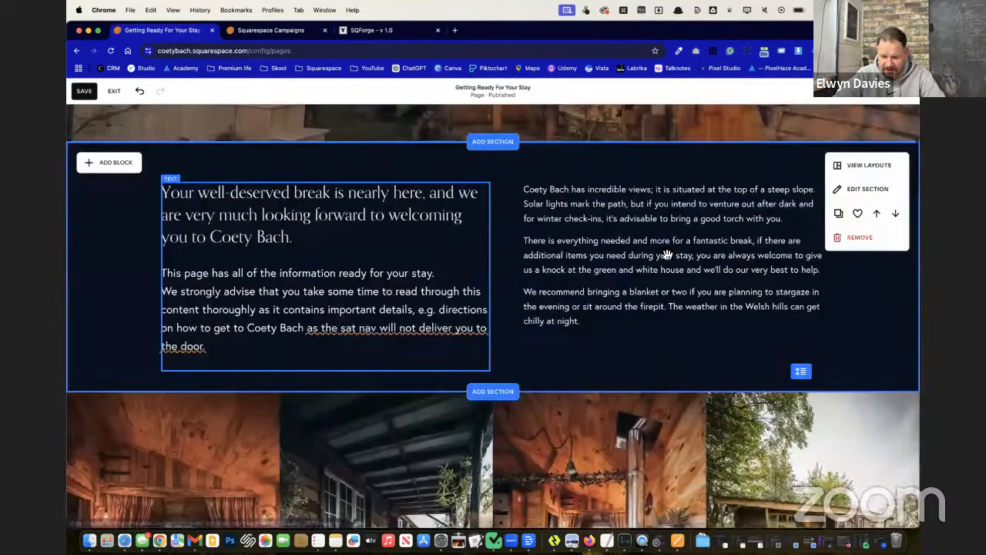
{"action": "double_click", "coordinate": [667, 255]}
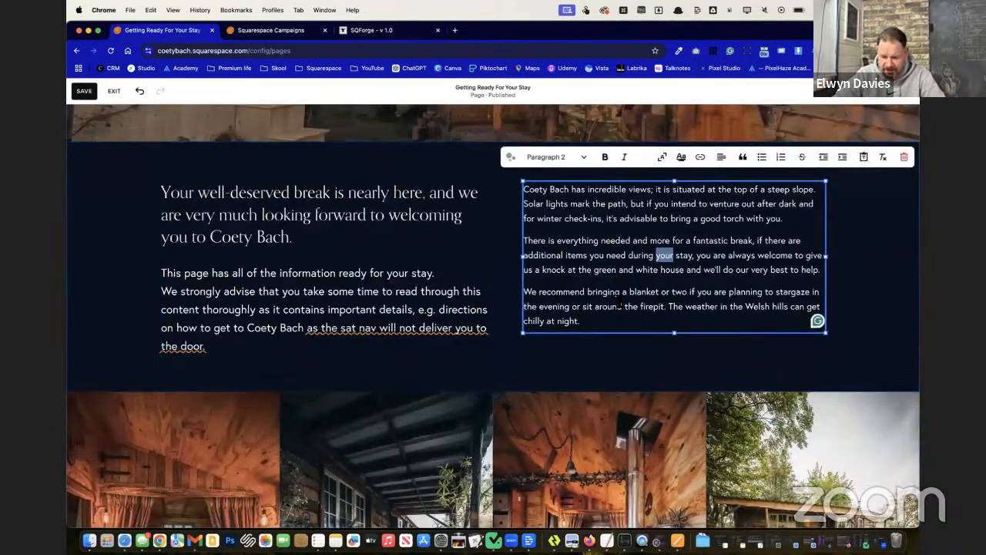
{"action": "key", "text": "ctrl+v"}
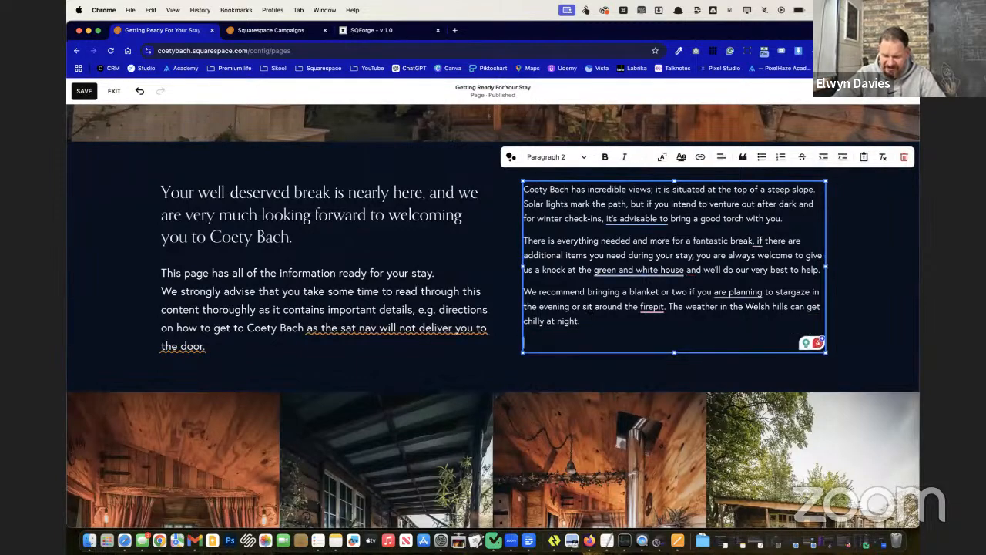
{"action": "left_click", "coordinate": [896, 353]}
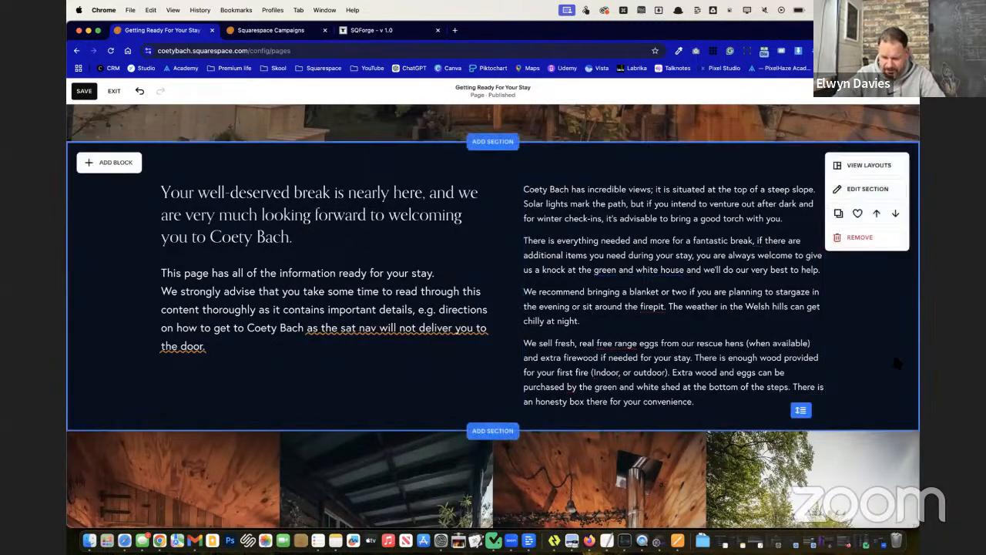
Step: Correct the pasted paragraph to read "free-range" and "(Indoor or outdoor)" without the comma
{"action": "double_click", "coordinate": [734, 343]}
{"action": "left_click", "coordinate": [634, 344]}
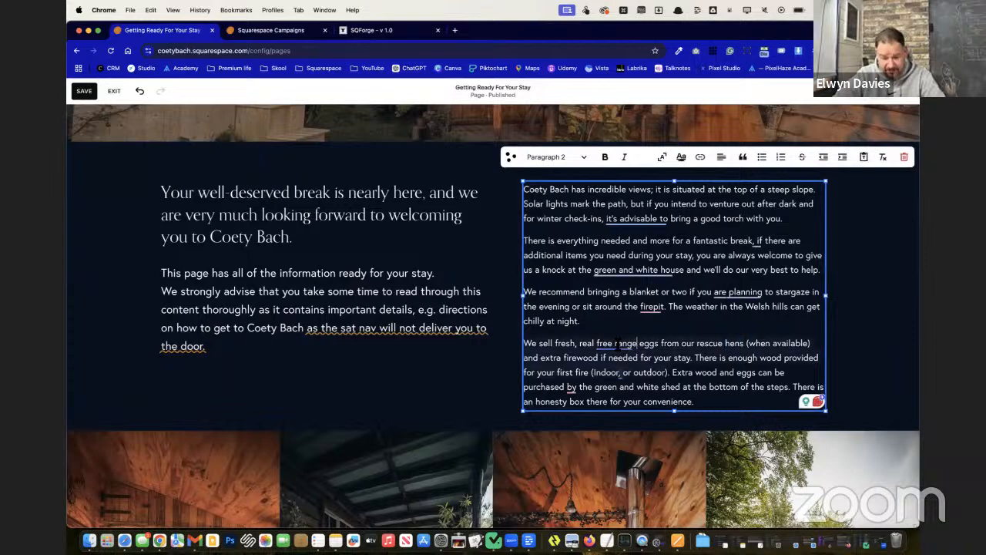
{"action": "left_click", "coordinate": [644, 370]}
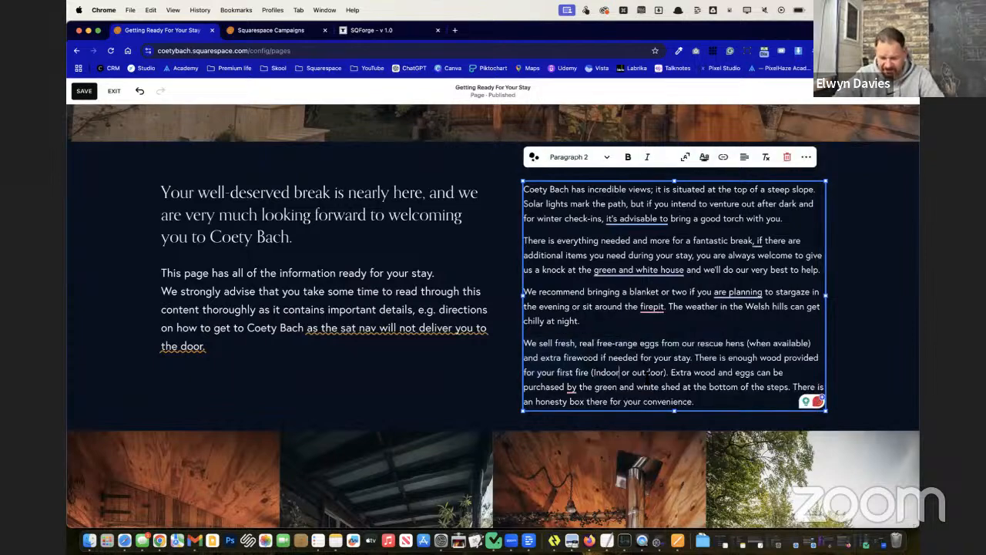
{"action": "left_click", "coordinate": [474, 380]}
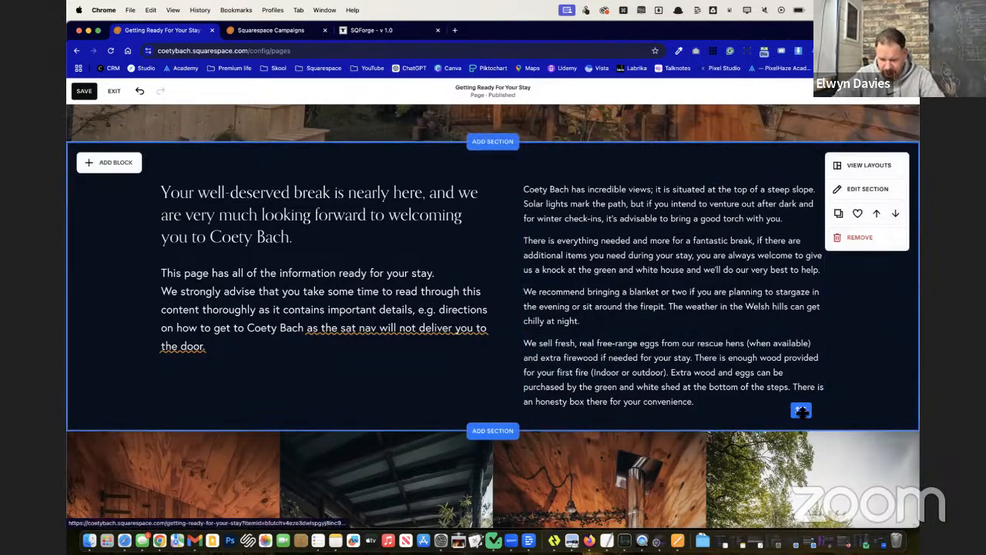
Step: Make the intro section slightly taller to leave more space beneath the extended text
{"action": "left_click_drag", "start_coordinate": [808, 414], "coordinate": [809, 433]}
{"action": "scroll", "coordinate": [845, 403], "scroll_direction": "down", "scroll_amount": 1}
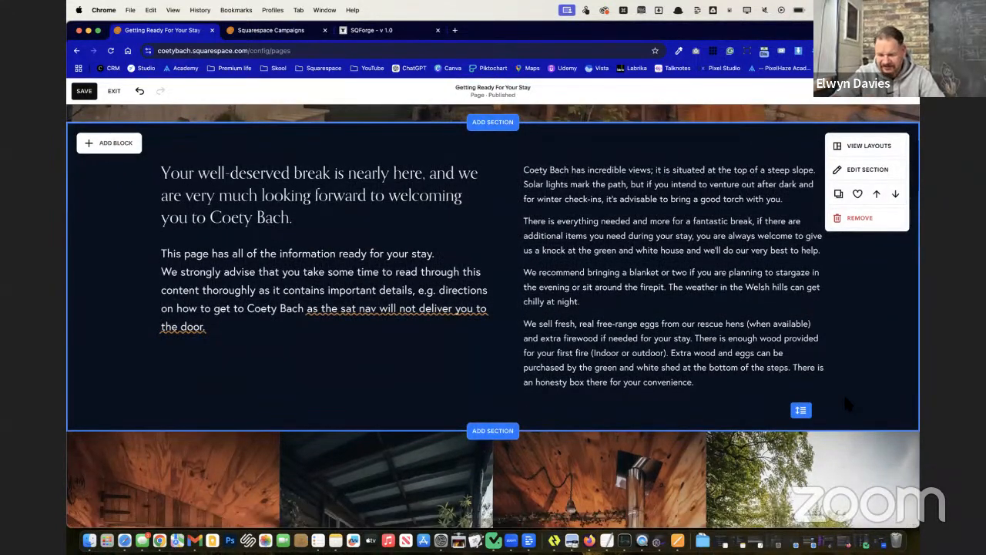
{"action": "scroll", "coordinate": [846, 400], "scroll_direction": "down", "scroll_amount": 10}
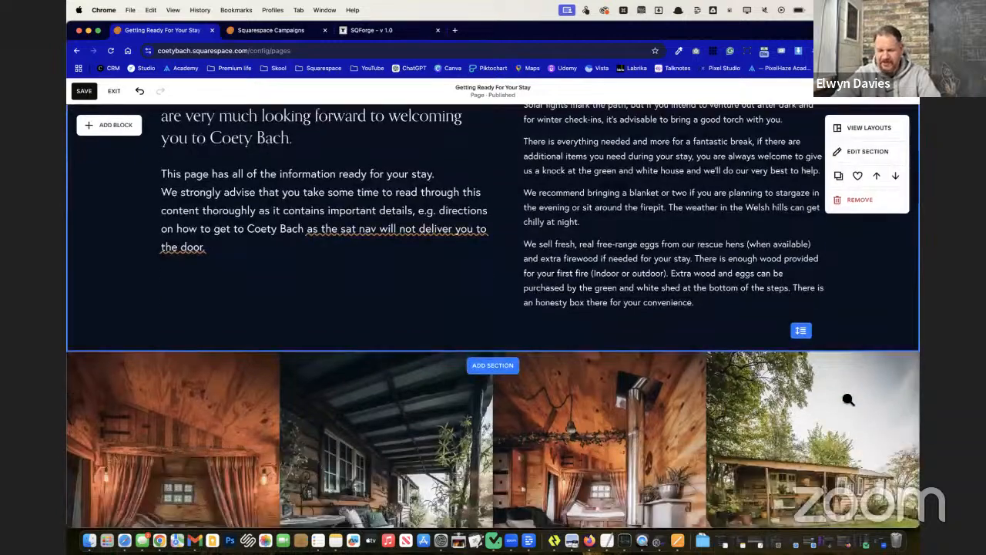
{"action": "scroll", "coordinate": [848, 399], "scroll_direction": "up", "scroll_amount": 2}
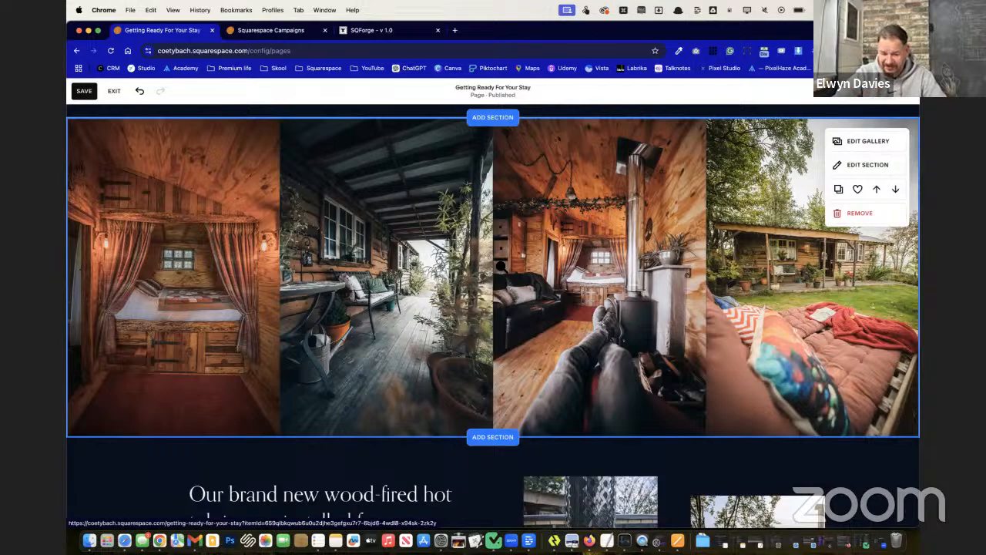
{"action": "scroll", "coordinate": [709, 377], "scroll_direction": "up", "scroll_amount": 8}
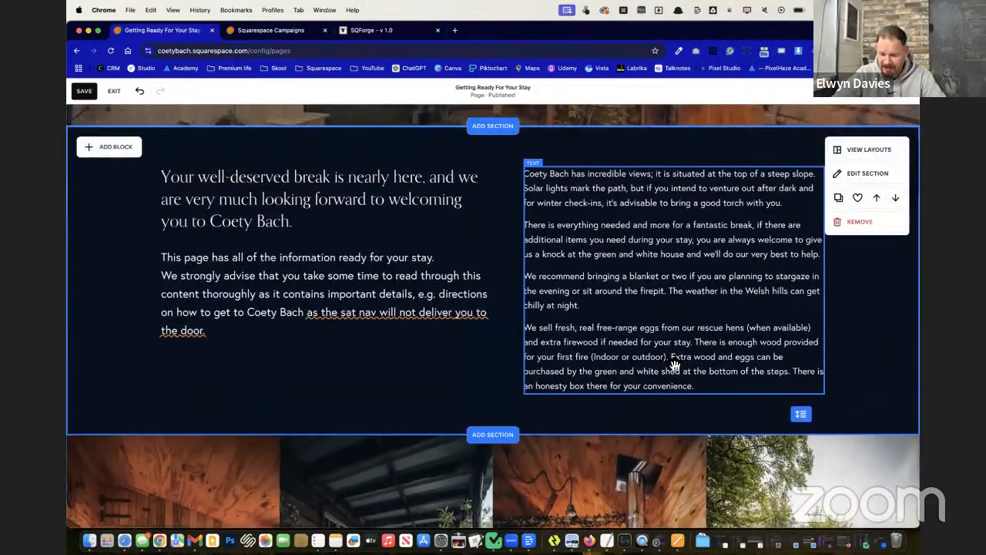
Step: Preview the cabin gallery's photos at full size in the lightbox, and close it
{"action": "left_click", "coordinate": [709, 377]}
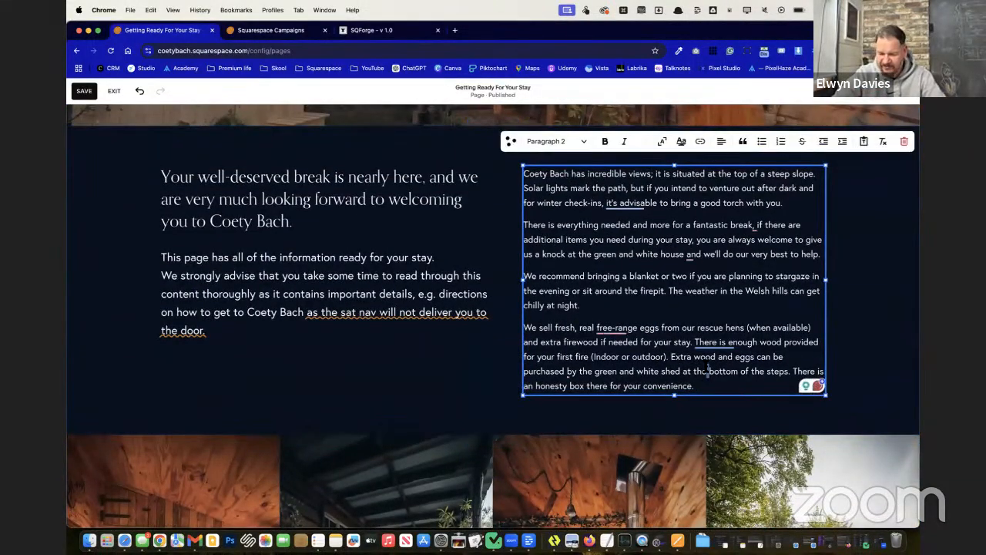
{"action": "scroll", "coordinate": [707, 370], "scroll_direction": "down", "scroll_amount": 5}
{"action": "left_click", "coordinate": [728, 302]}
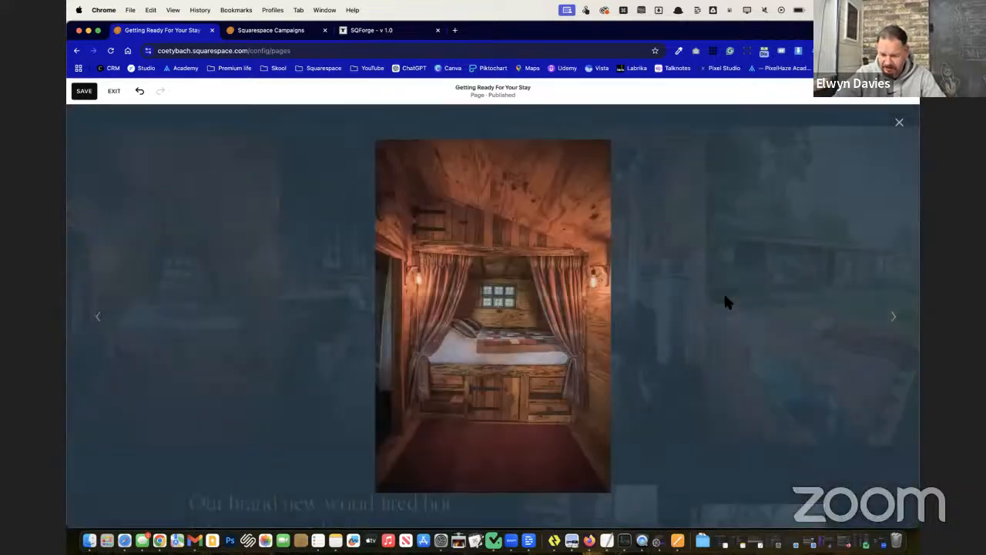
{"action": "left_click", "coordinate": [737, 308]}
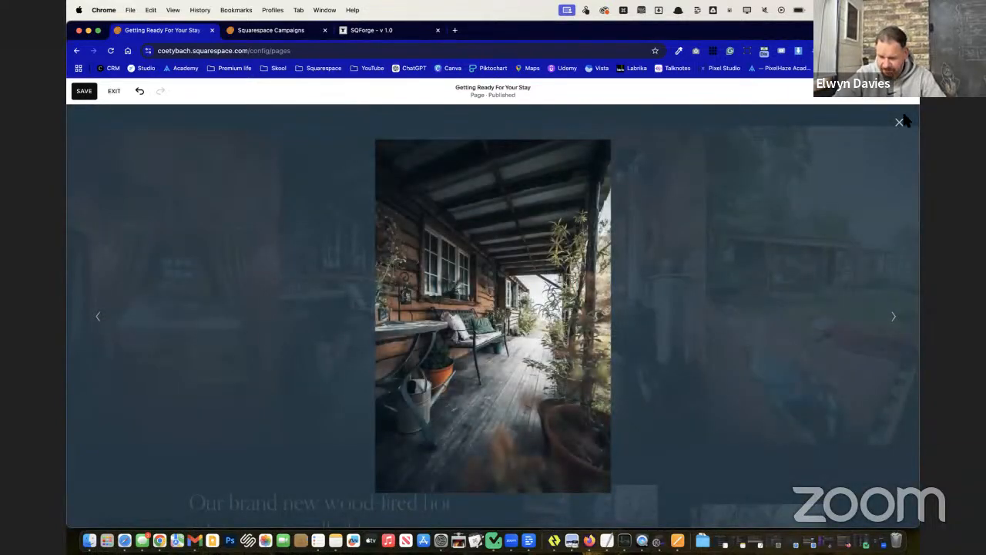
{"action": "left_click", "coordinate": [820, 206]}
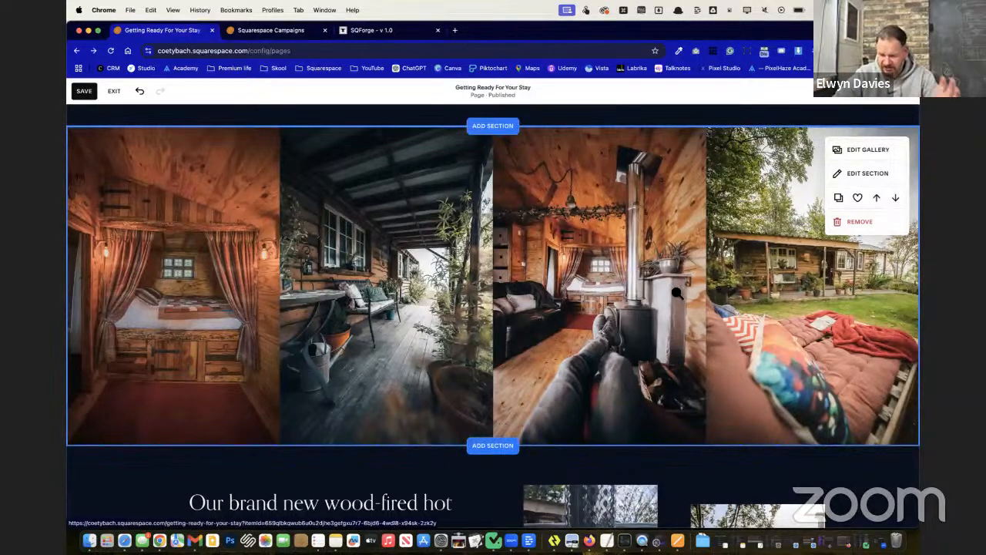
{"action": "left_click", "coordinate": [701, 295]}
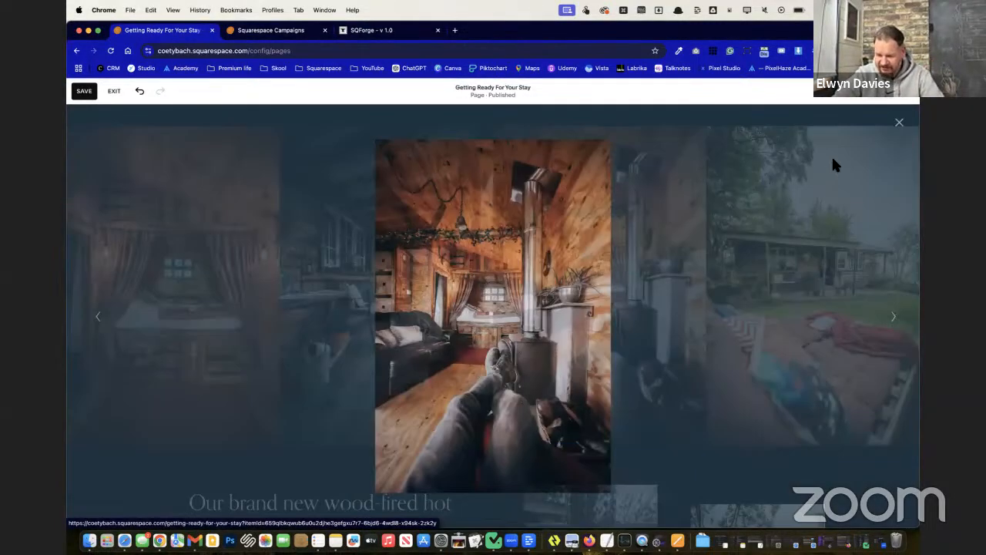
{"action": "key", "text": "Right"}
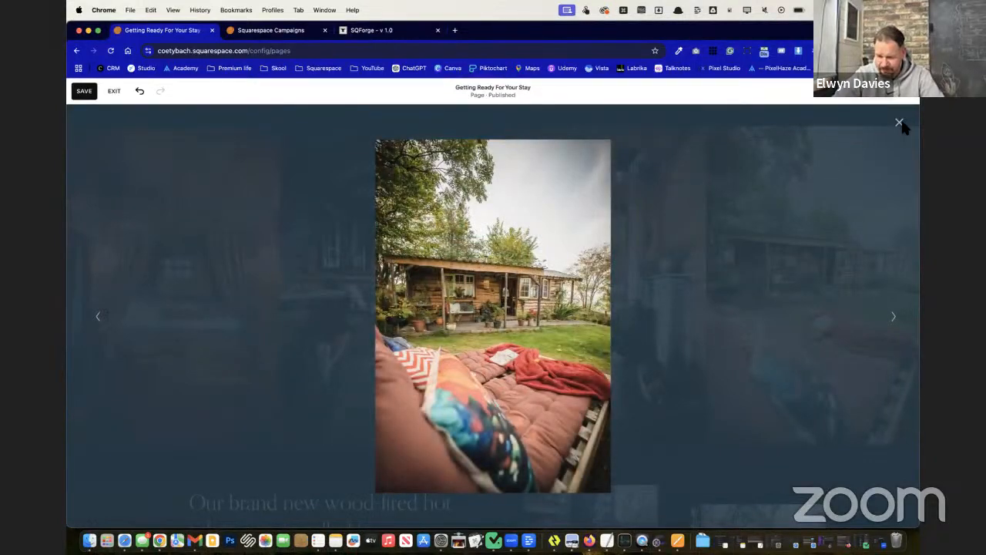
{"action": "left_click", "coordinate": [899, 121]}
Step: Save the changes to the Getting Ready For Your Stay page and exit editing
{"action": "left_click", "coordinate": [86, 92]}
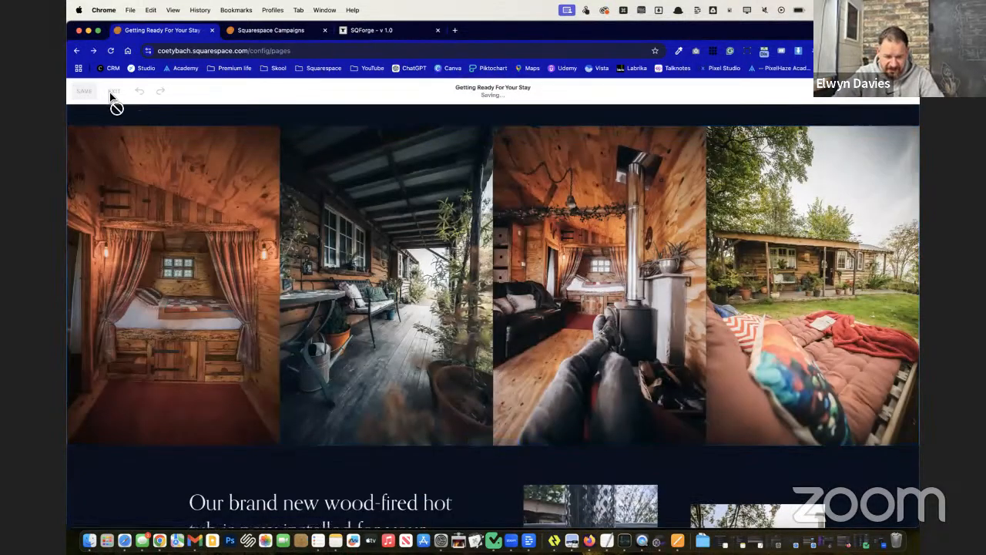
{"action": "left_click", "coordinate": [114, 92]}
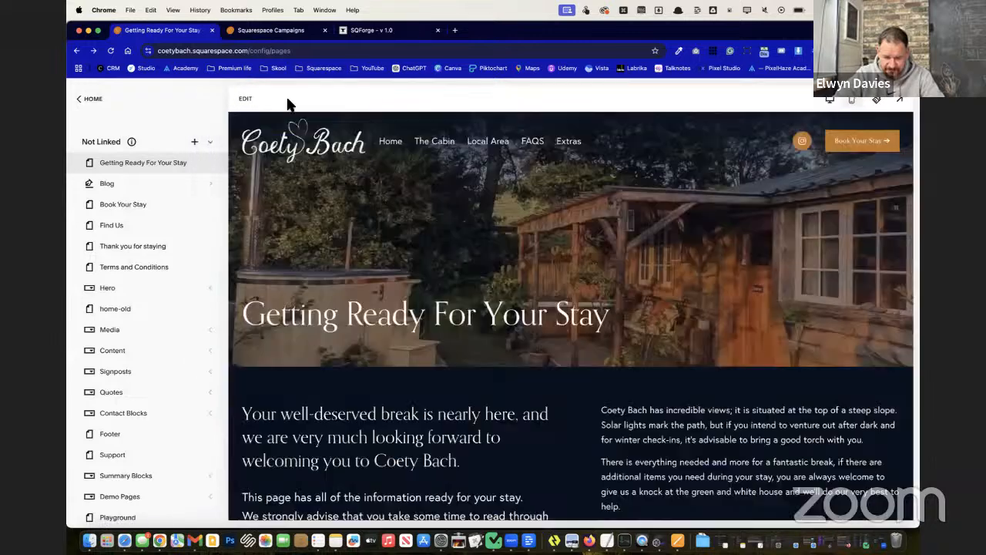
Step: Reopen the page for editing and open the site's image library from the cabin gallery's editor
{"action": "left_click", "coordinate": [212, 95]}
{"action": "scroll", "coordinate": [451, 254], "scroll_direction": "down", "scroll_amount": 10}
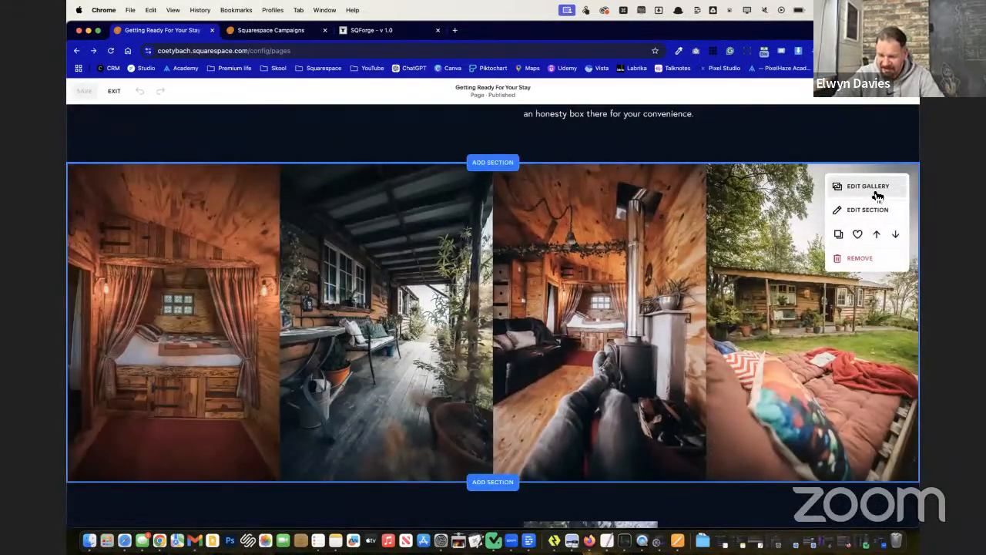
{"action": "left_click", "coordinate": [776, 202]}
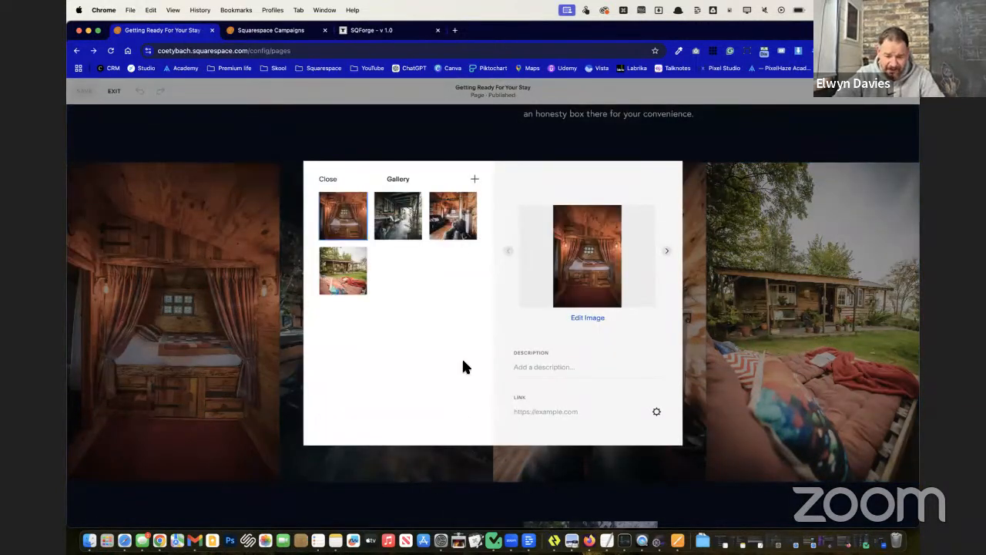
{"action": "left_click", "coordinate": [476, 180]}
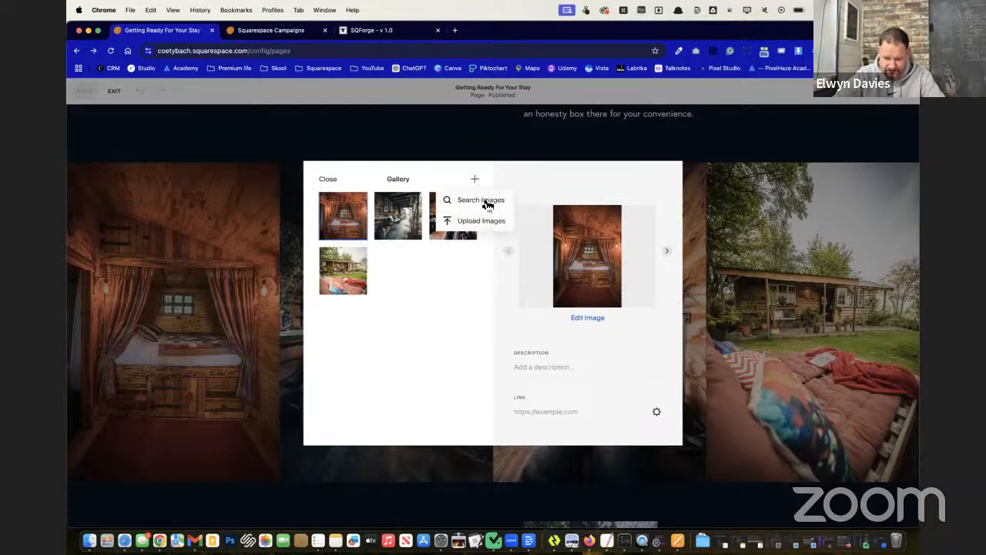
{"action": "left_click", "coordinate": [480, 201]}
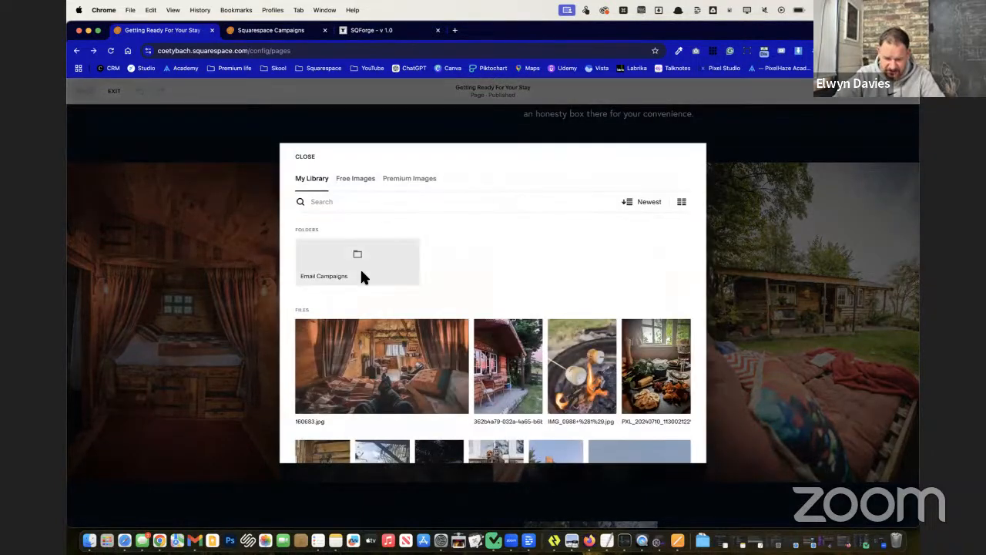
Step: Examine the photos in My Library for shots suited to the cabin gallery, and select the lit wood-burner photo
{"action": "scroll", "coordinate": [362, 271], "scroll_direction": "down", "scroll_amount": 5}
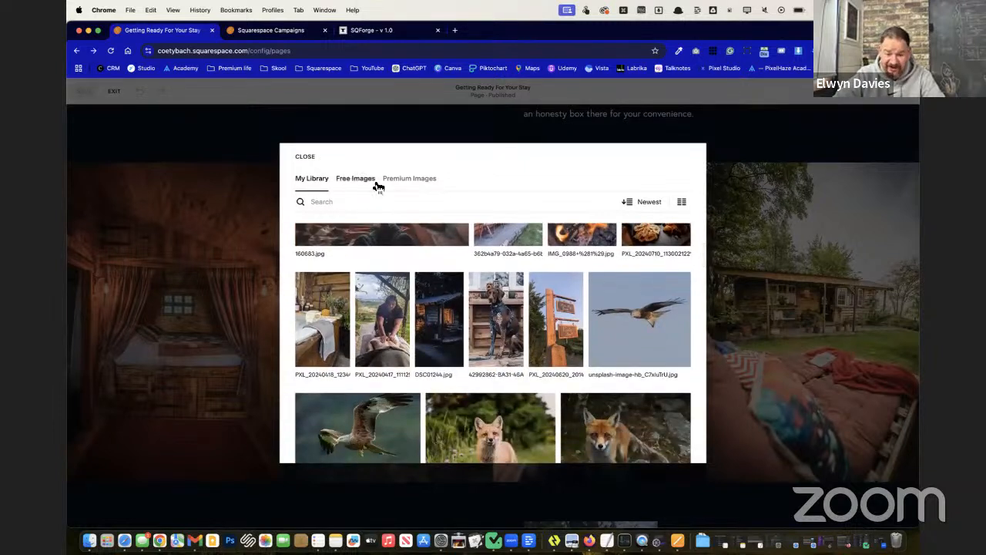
{"action": "scroll", "coordinate": [440, 368], "scroll_direction": "down", "scroll_amount": 4}
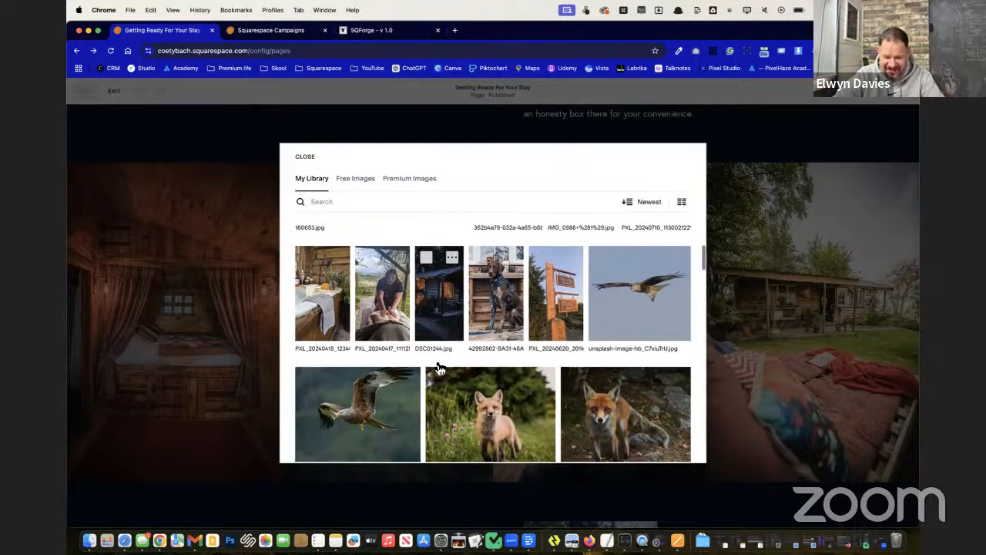
{"action": "scroll", "coordinate": [435, 367], "scroll_direction": "down", "scroll_amount": 5}
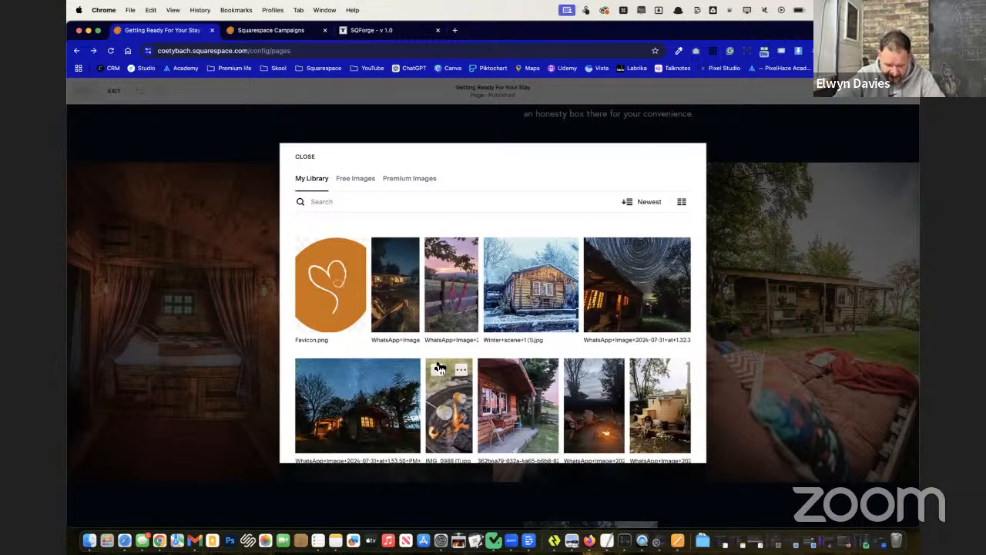
{"action": "scroll", "coordinate": [439, 368], "scroll_direction": "down", "scroll_amount": 4}
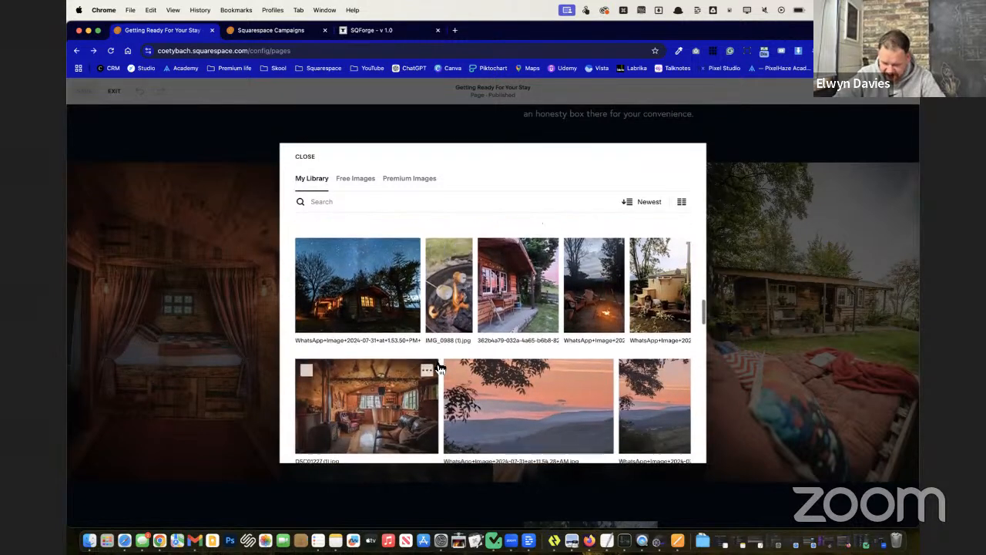
{"action": "scroll", "coordinate": [439, 368], "scroll_direction": "down", "scroll_amount": 4}
{"action": "scroll", "coordinate": [439, 368], "scroll_direction": "up", "scroll_amount": 9}
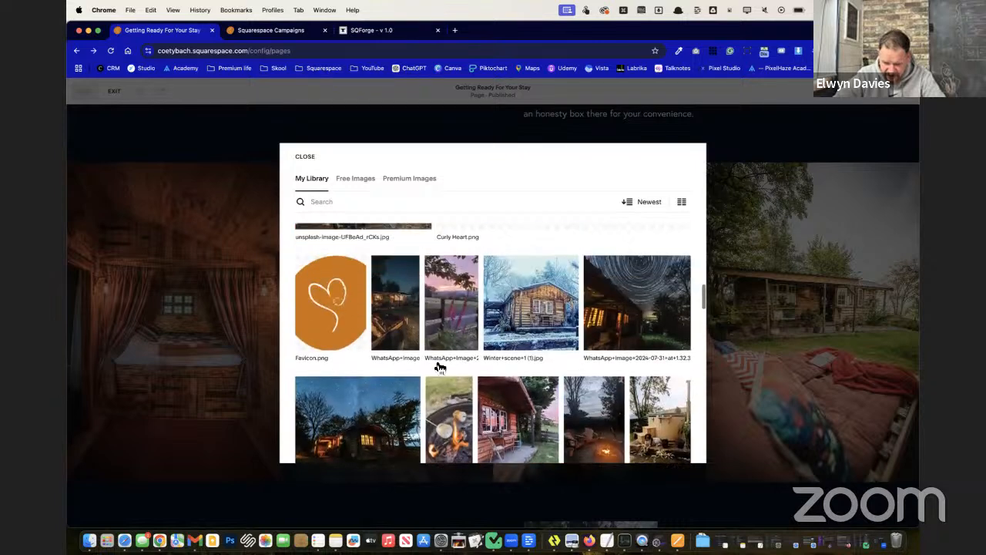
{"action": "scroll", "coordinate": [439, 368], "scroll_direction": "up", "scroll_amount": 10}
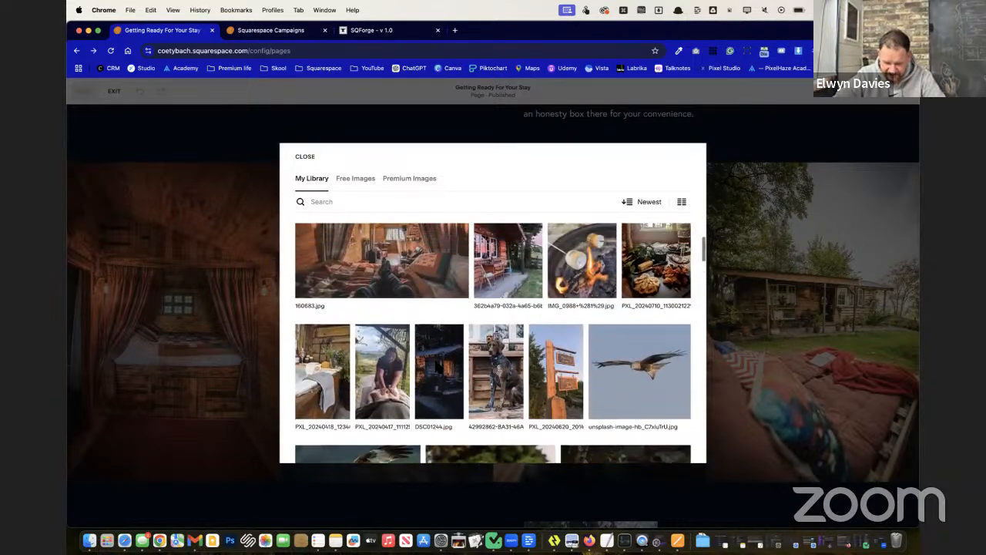
{"action": "scroll", "coordinate": [438, 369], "scroll_direction": "up", "scroll_amount": 3}
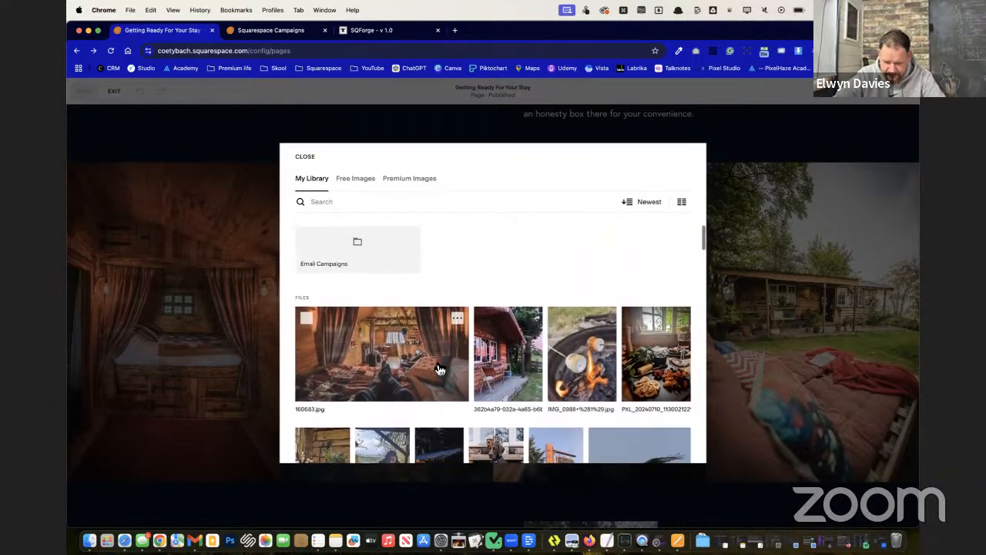
{"action": "scroll", "coordinate": [439, 370], "scroll_direction": "down", "scroll_amount": 15}
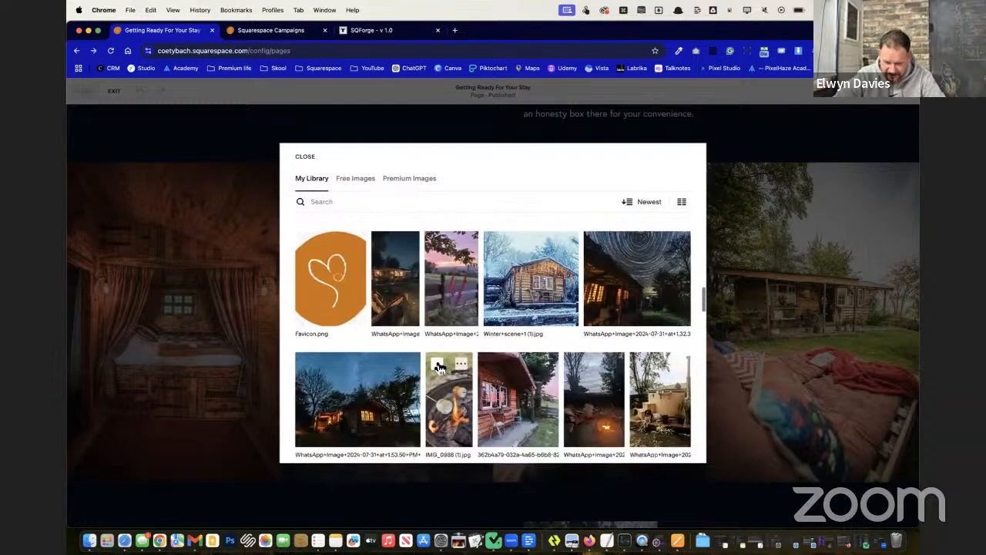
{"action": "scroll", "coordinate": [439, 368], "scroll_direction": "down", "scroll_amount": 3}
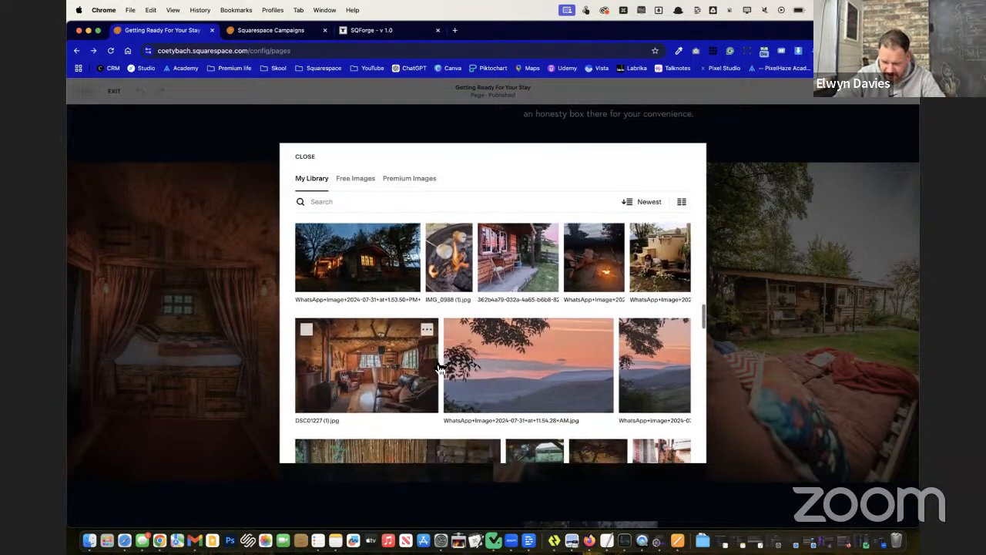
{"action": "scroll", "coordinate": [439, 368], "scroll_direction": "down", "scroll_amount": 5}
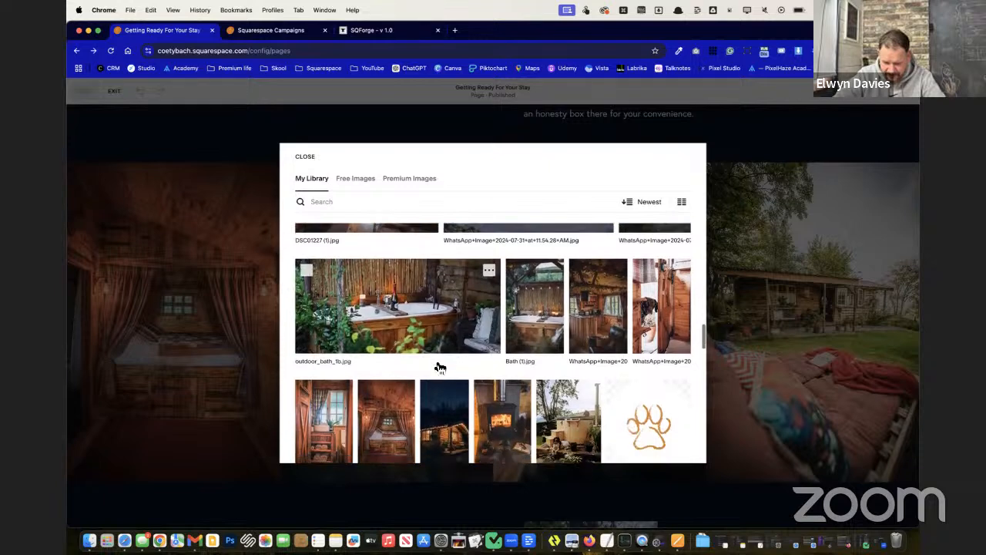
{"action": "scroll", "coordinate": [439, 367], "scroll_direction": "down", "scroll_amount": 3}
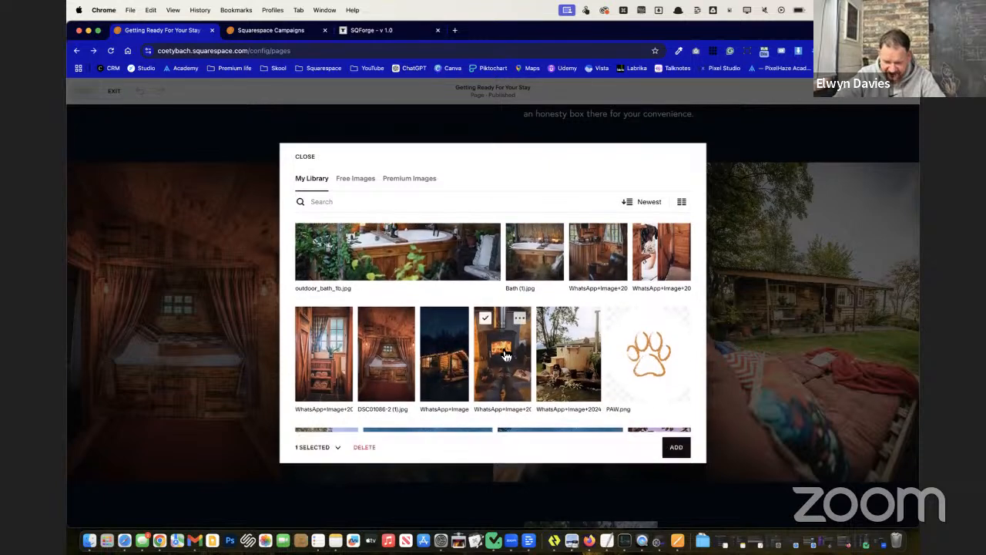
Step: Find the egg basket photo DSC01159.jpg further down My Library and add it to the cabin gallery
{"action": "scroll", "coordinate": [563, 359], "scroll_direction": "down", "scroll_amount": 6}
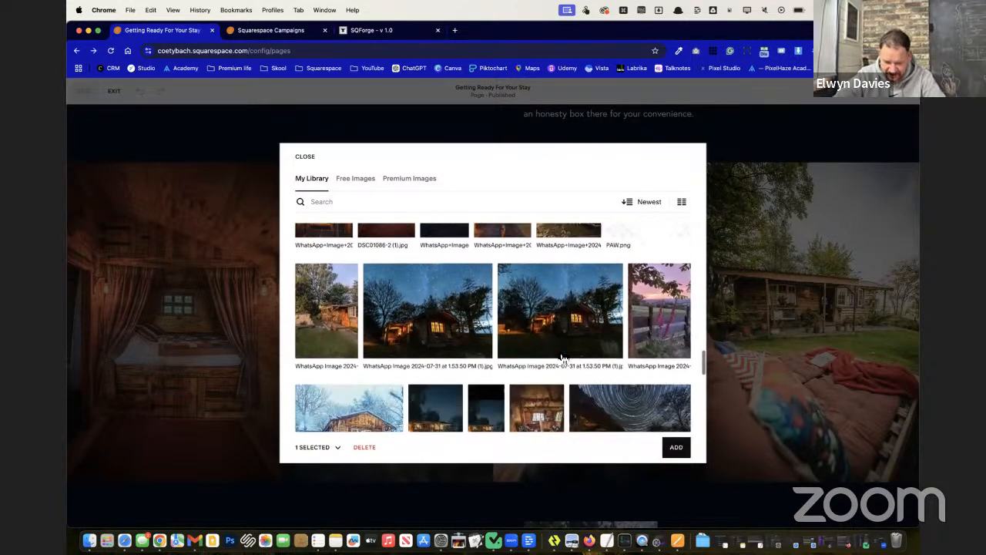
{"action": "scroll", "coordinate": [562, 355], "scroll_direction": "down", "scroll_amount": 5}
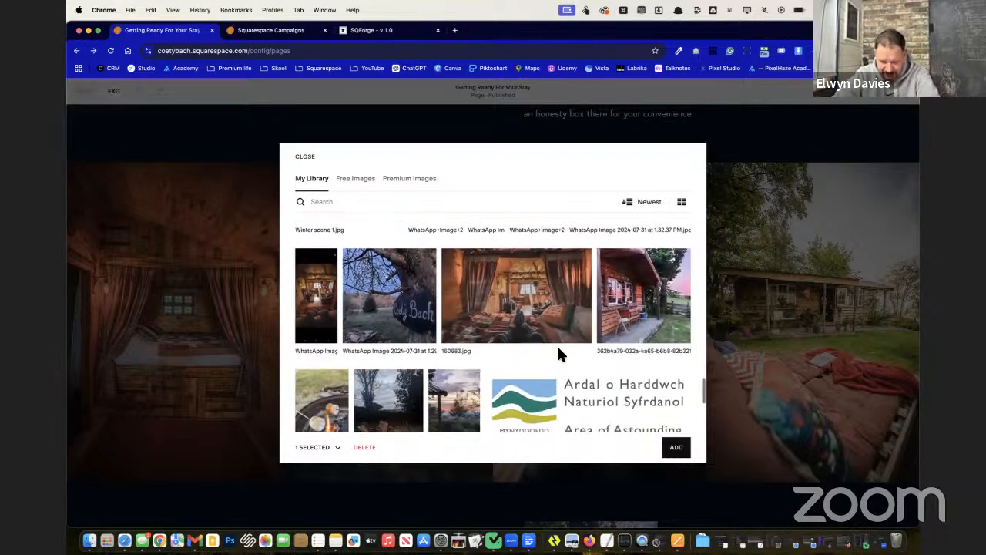
{"action": "scroll", "coordinate": [563, 356], "scroll_direction": "down", "scroll_amount": 6}
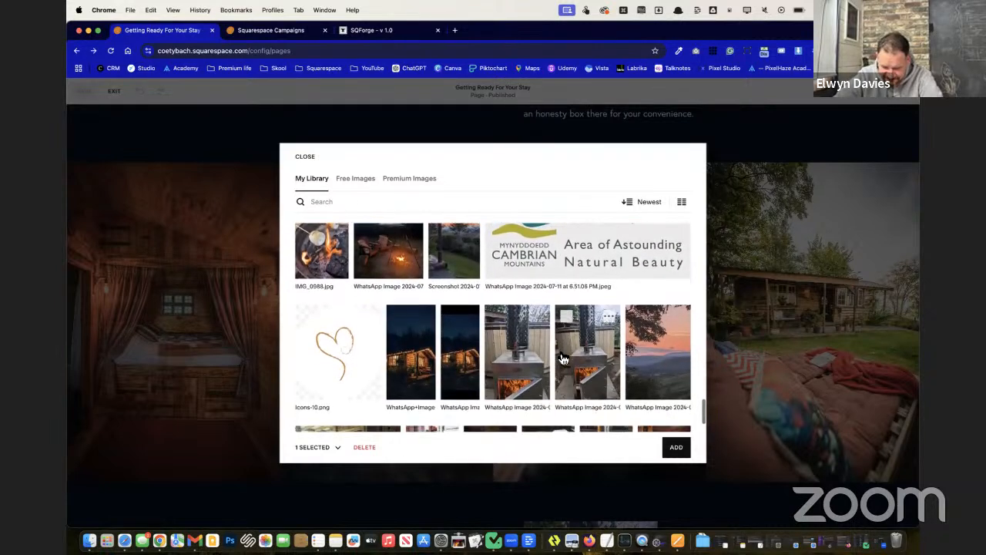
{"action": "scroll", "coordinate": [562, 358], "scroll_direction": "down", "scroll_amount": 3}
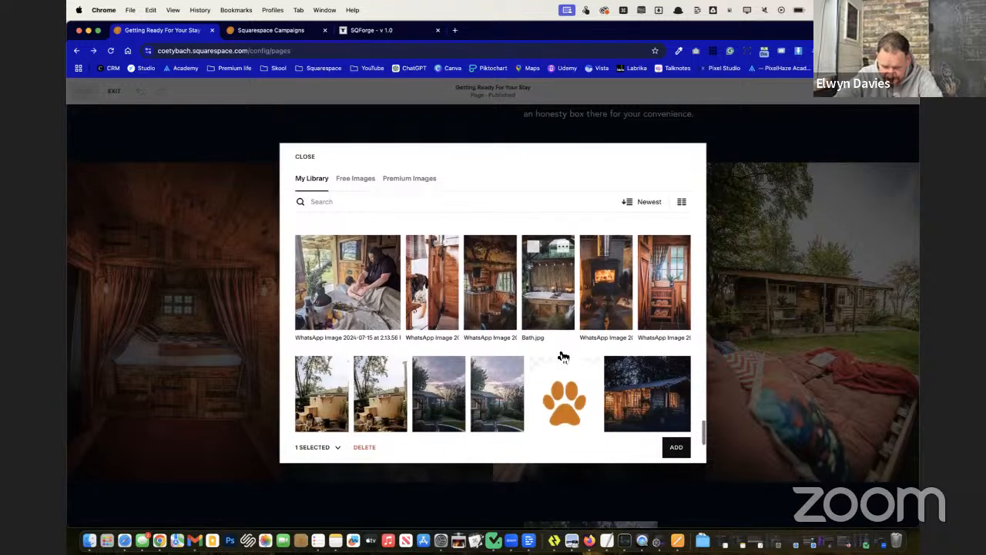
{"action": "scroll", "coordinate": [563, 356], "scroll_direction": "down", "scroll_amount": 5}
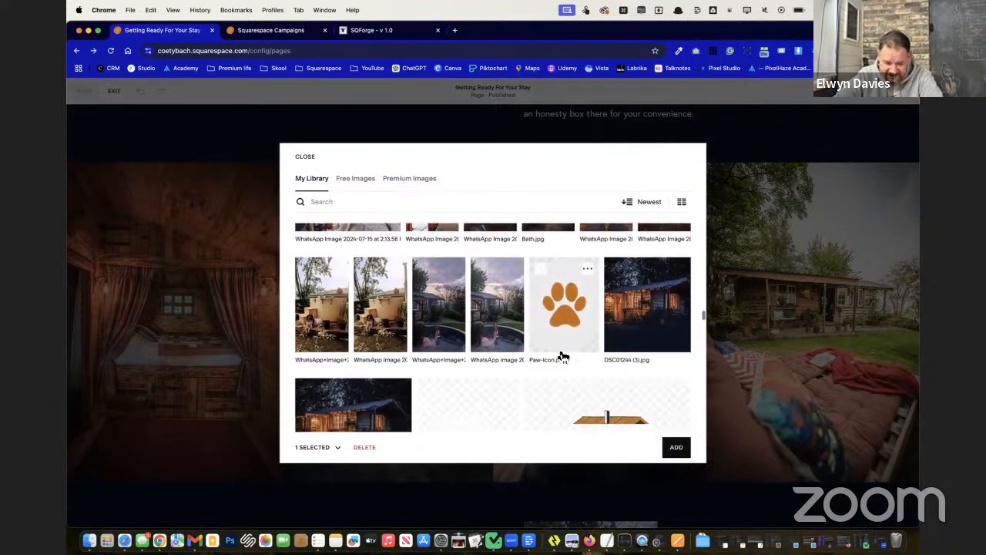
{"action": "scroll", "coordinate": [562, 357], "scroll_direction": "down", "scroll_amount": 8}
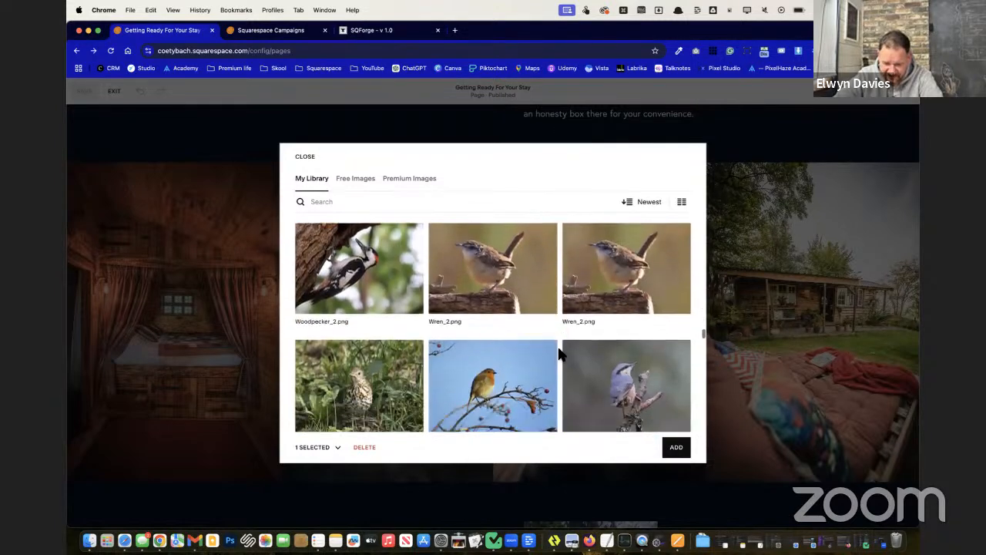
{"action": "scroll", "coordinate": [561, 355], "scroll_direction": "down", "scroll_amount": 10}
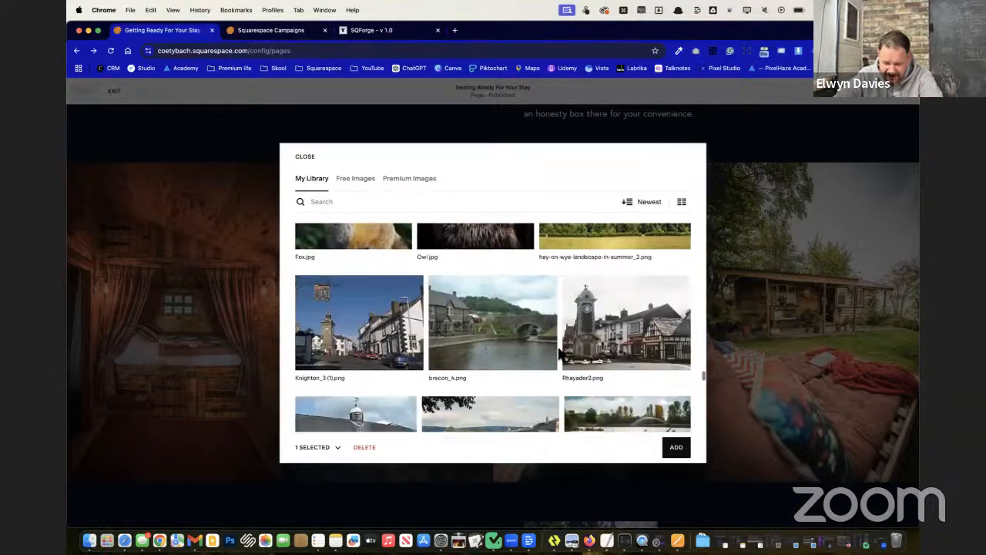
{"action": "scroll", "coordinate": [561, 356], "scroll_direction": "down", "scroll_amount": 10}
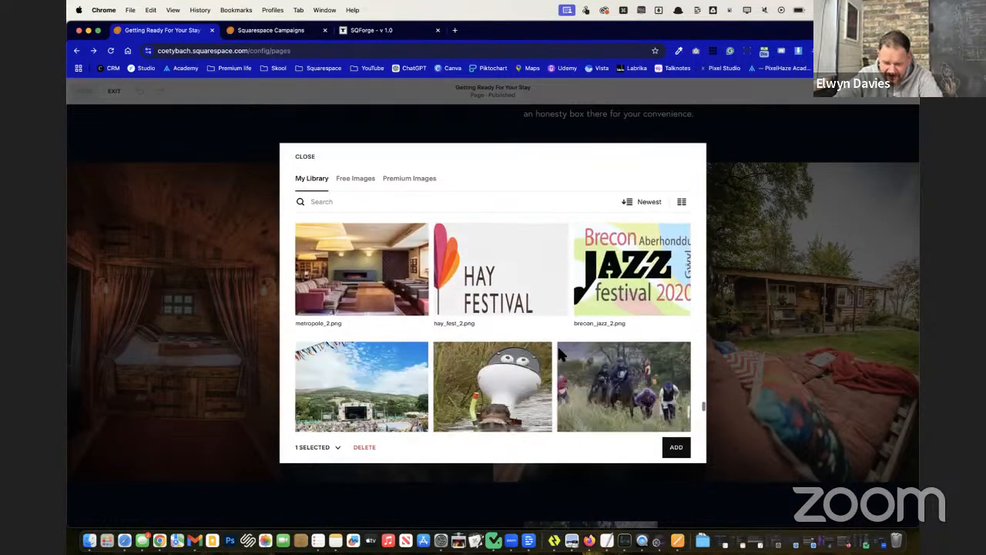
{"action": "scroll", "coordinate": [561, 356], "scroll_direction": "down", "scroll_amount": 10}
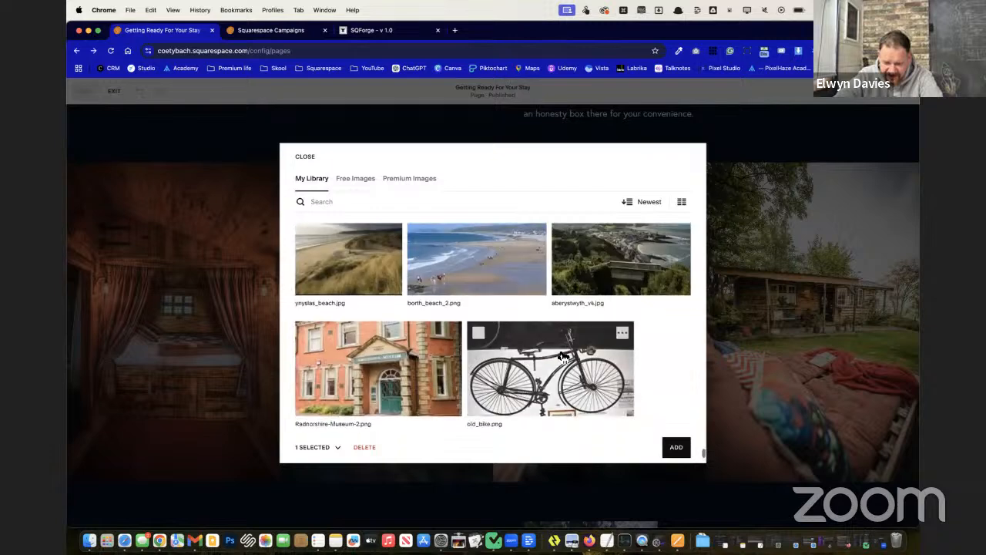
{"action": "scroll", "coordinate": [563, 356], "scroll_direction": "down", "scroll_amount": 10}
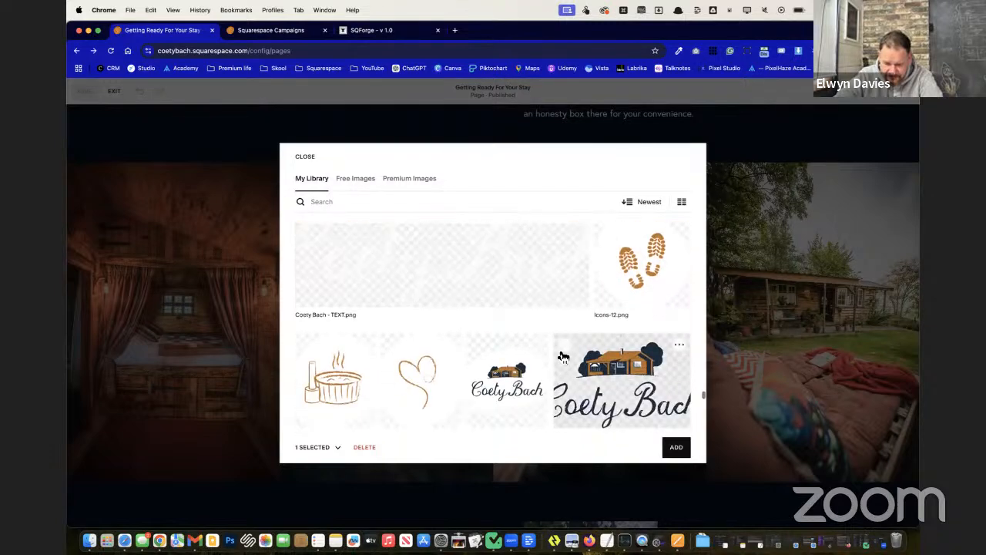
{"action": "scroll", "coordinate": [562, 355], "scroll_direction": "down", "scroll_amount": 5}
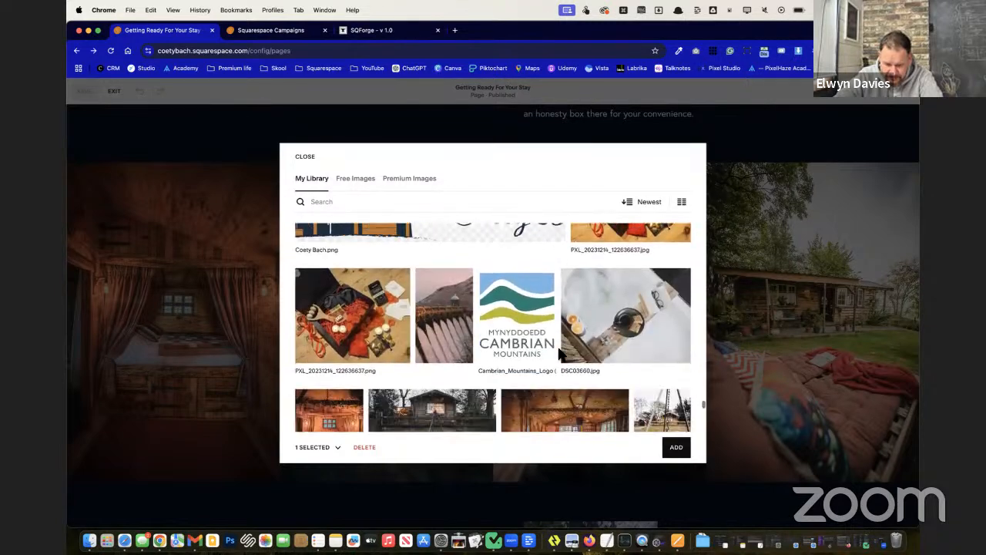
{"action": "scroll", "coordinate": [561, 353], "scroll_direction": "down", "scroll_amount": 8}
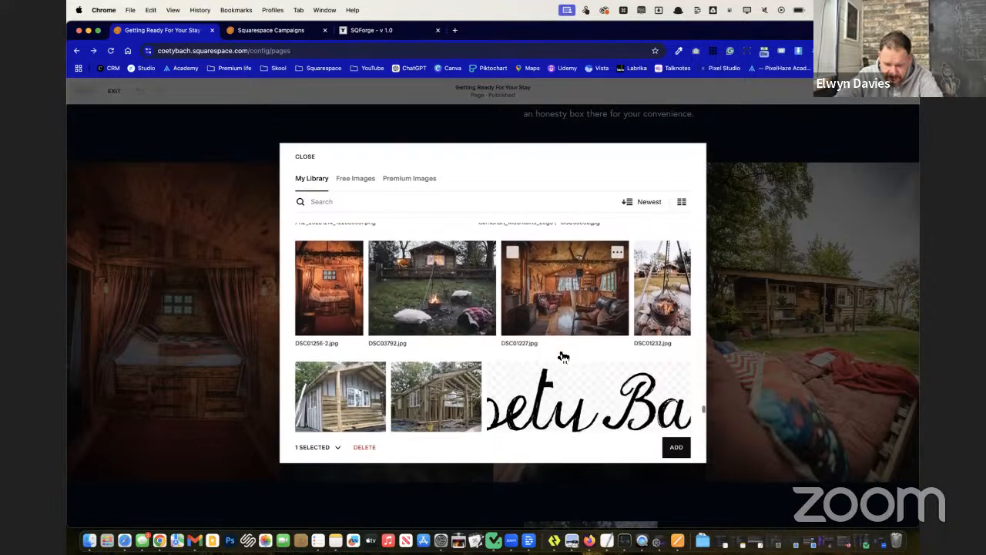
{"action": "scroll", "coordinate": [563, 355], "scroll_direction": "down", "scroll_amount": 4}
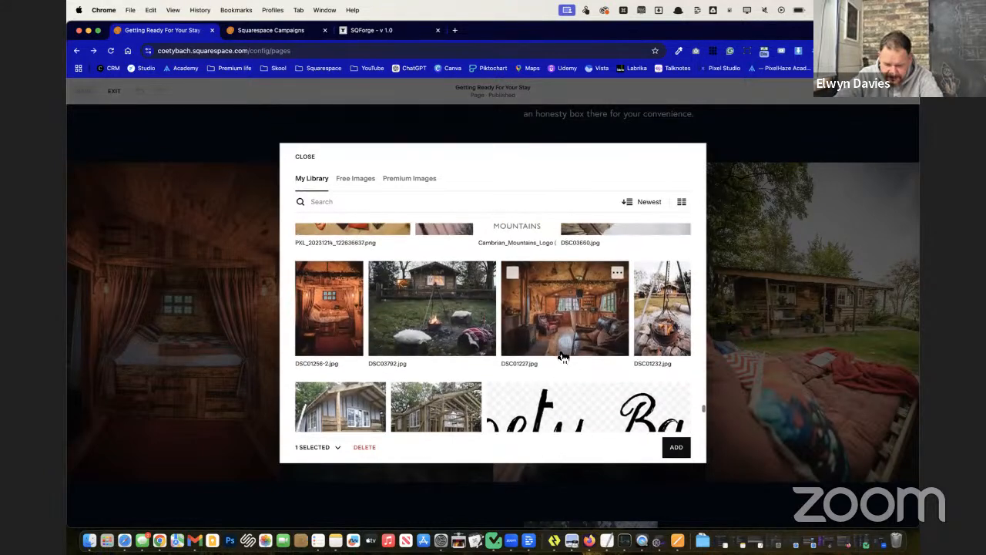
{"action": "scroll", "coordinate": [563, 356], "scroll_direction": "down", "scroll_amount": 5}
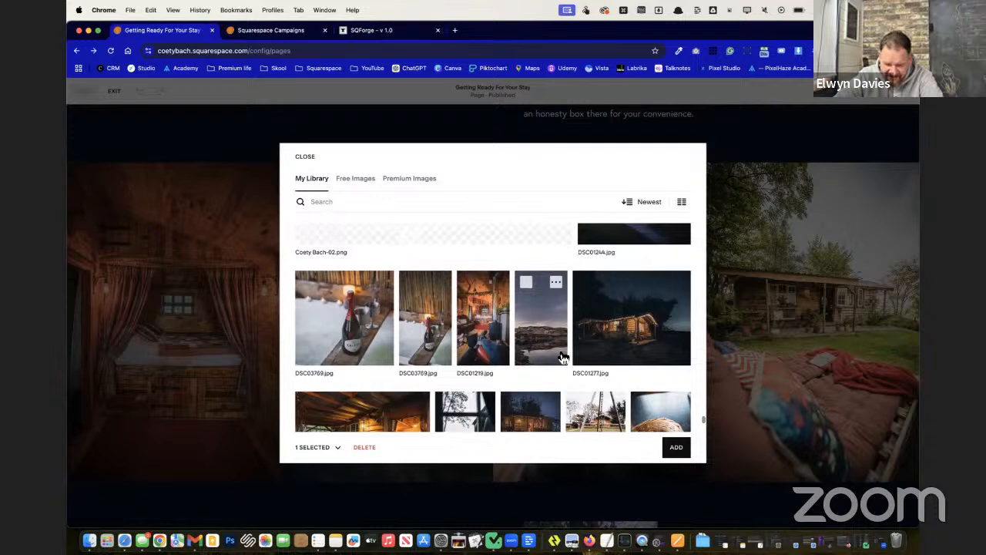
{"action": "scroll", "coordinate": [563, 356], "scroll_direction": "down", "scroll_amount": 1}
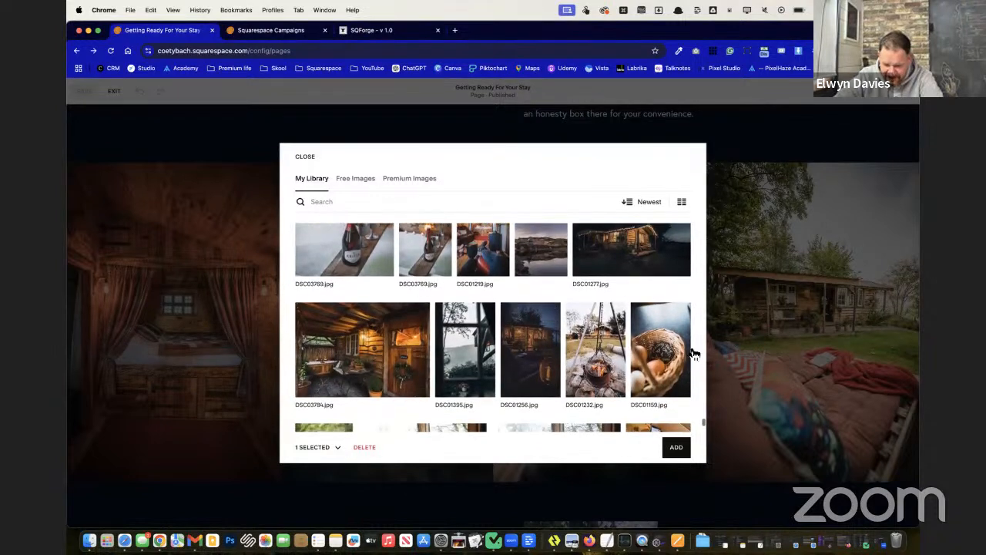
{"action": "left_click", "coordinate": [686, 450]}
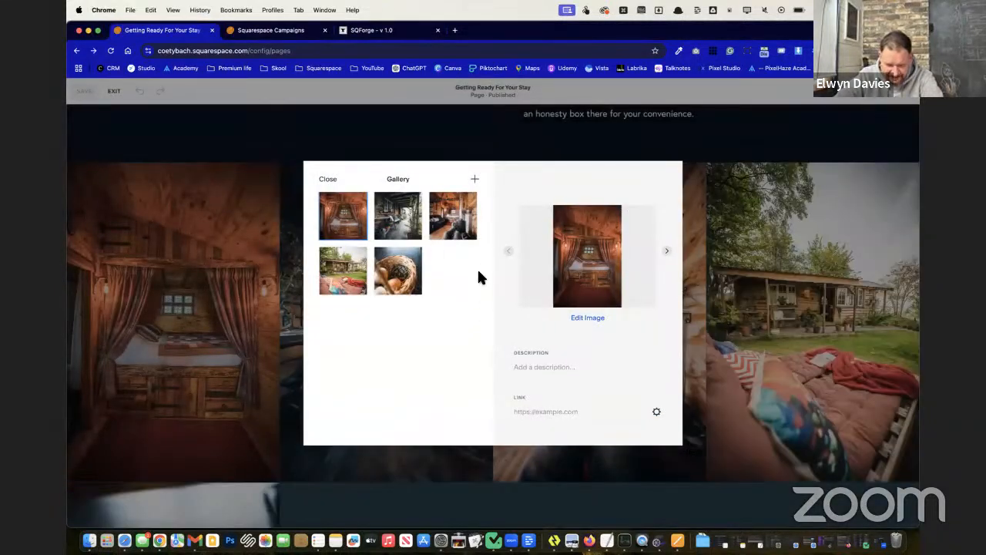
Step: Add the lit wood-burner photo from My Library to the cabin gallery
{"action": "left_click", "coordinate": [478, 184]}
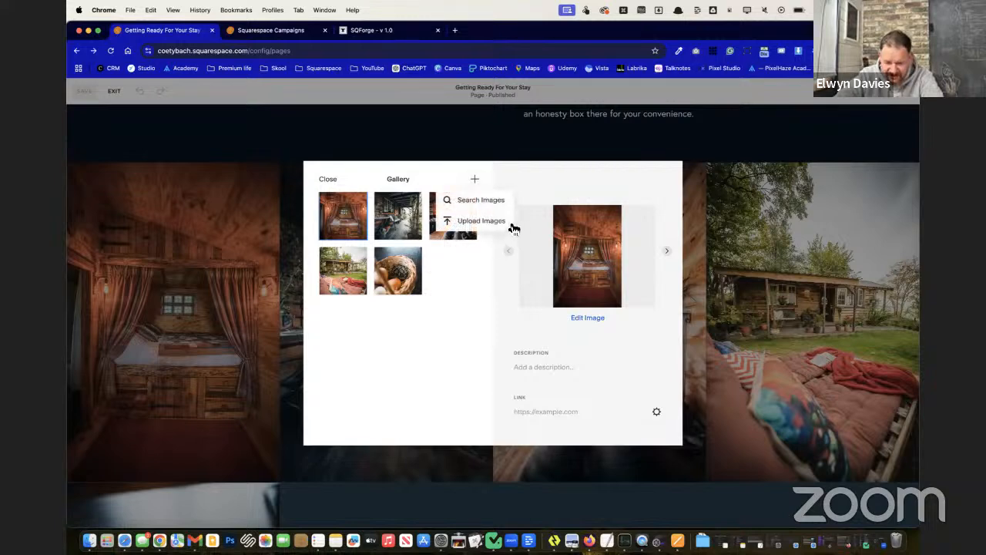
{"action": "left_click", "coordinate": [493, 199]}
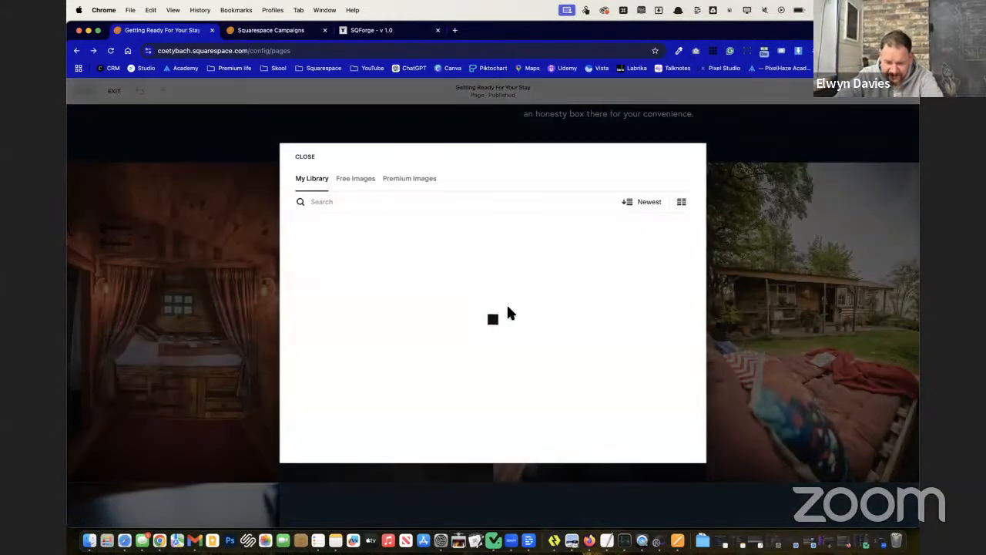
{"action": "scroll", "coordinate": [538, 409], "scroll_direction": "down", "scroll_amount": 3}
{"action": "scroll", "coordinate": [538, 409], "scroll_direction": "down", "scroll_amount": 10}
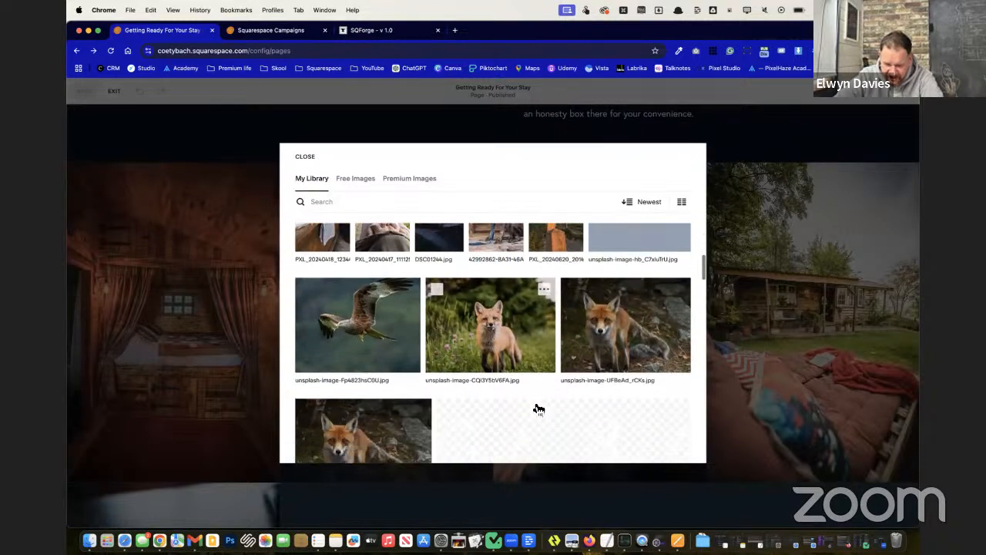
{"action": "scroll", "coordinate": [537, 410], "scroll_direction": "down", "scroll_amount": 10}
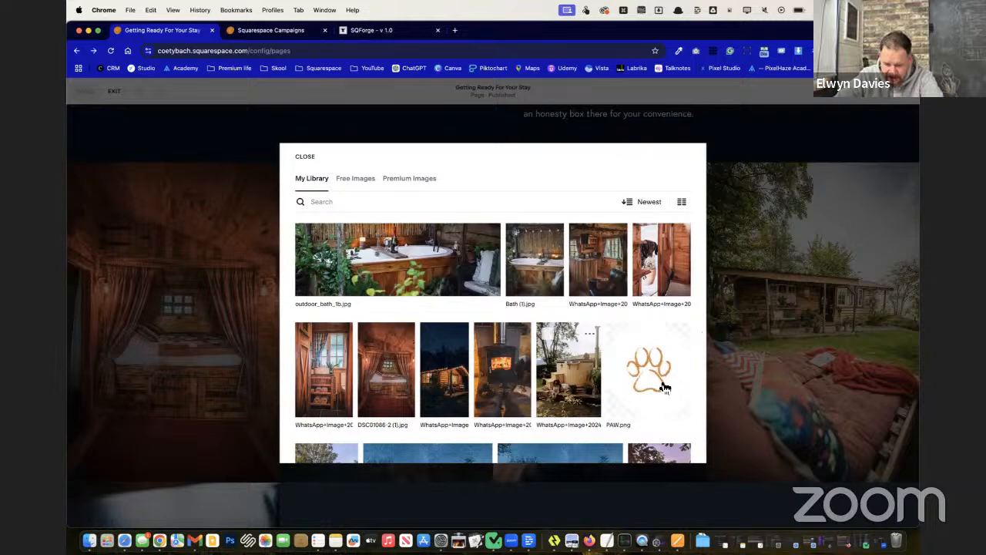
{"action": "left_click", "coordinate": [665, 387]}
{"action": "left_click", "coordinate": [674, 445]}
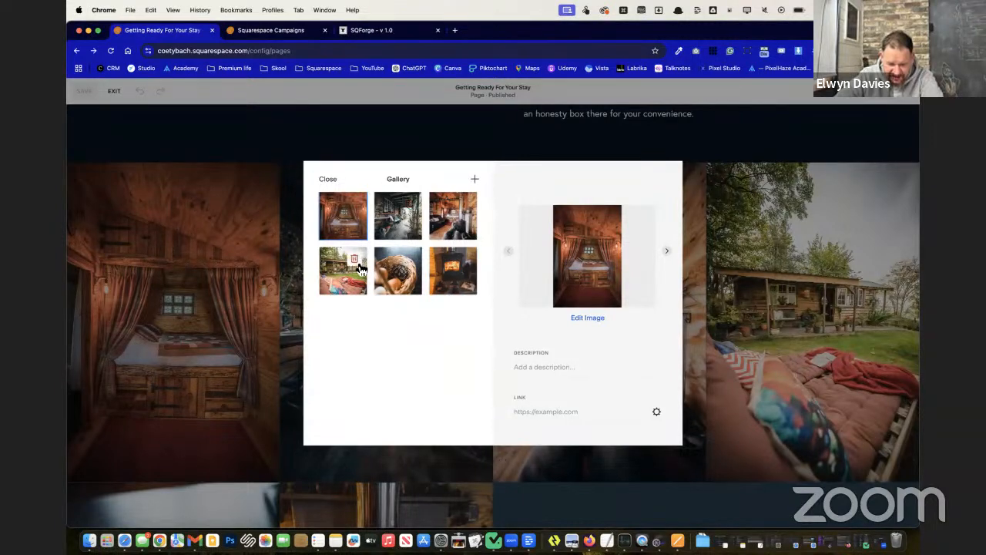
Step: Remove the garden cushions photo and the cabin living room photo from the gallery
{"action": "left_click", "coordinate": [354, 259]}
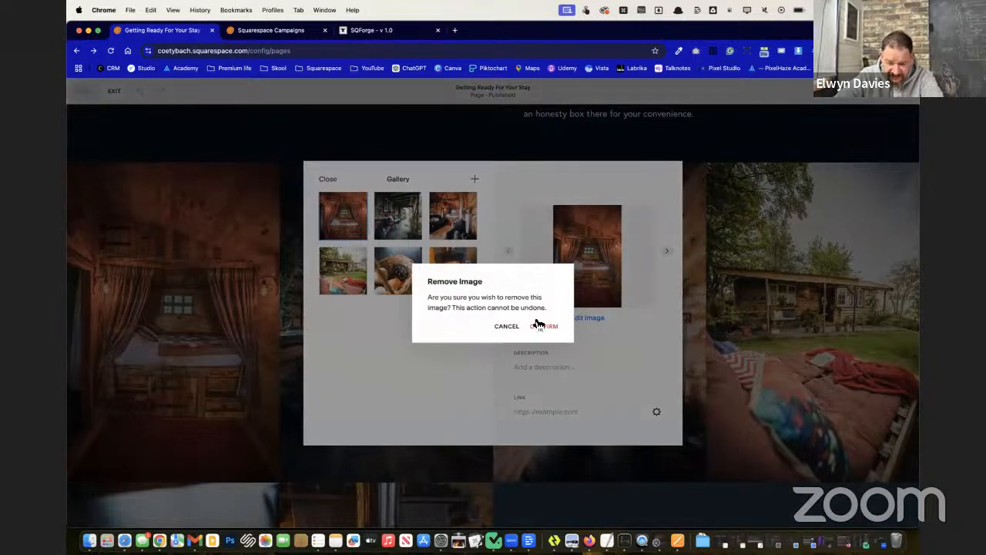
{"action": "left_click", "coordinate": [544, 327]}
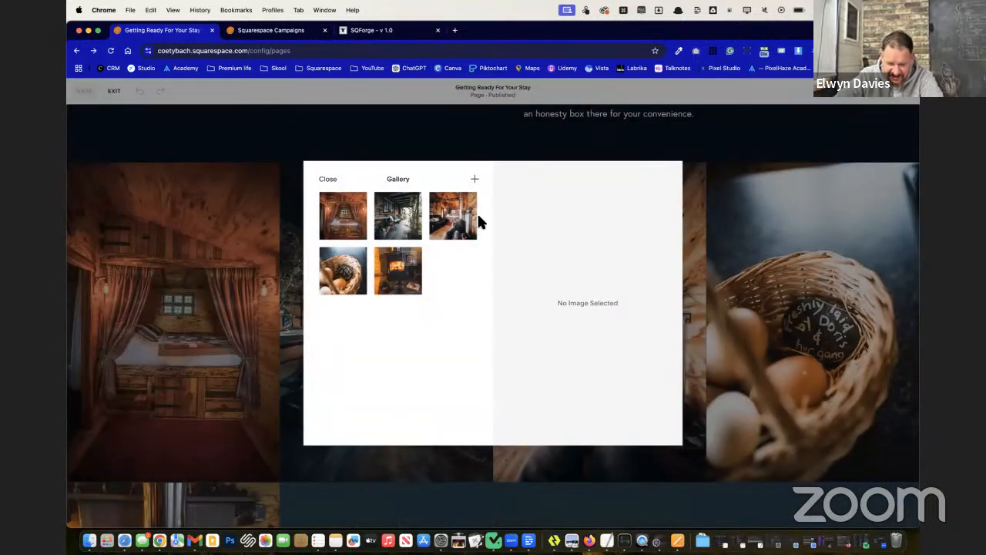
{"action": "left_click", "coordinate": [465, 205]}
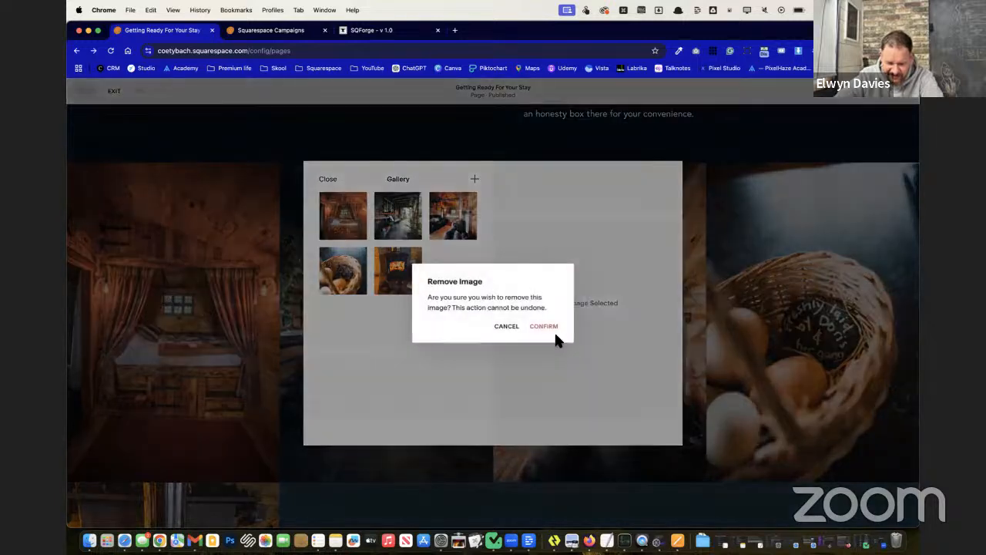
{"action": "left_click", "coordinate": [545, 327]}
Step: Move the egg basket photo to second place in the cabin gallery and exit and reopen the page for editing
{"action": "left_click_drag", "start_coordinate": [450, 238], "coordinate": [398, 239]}
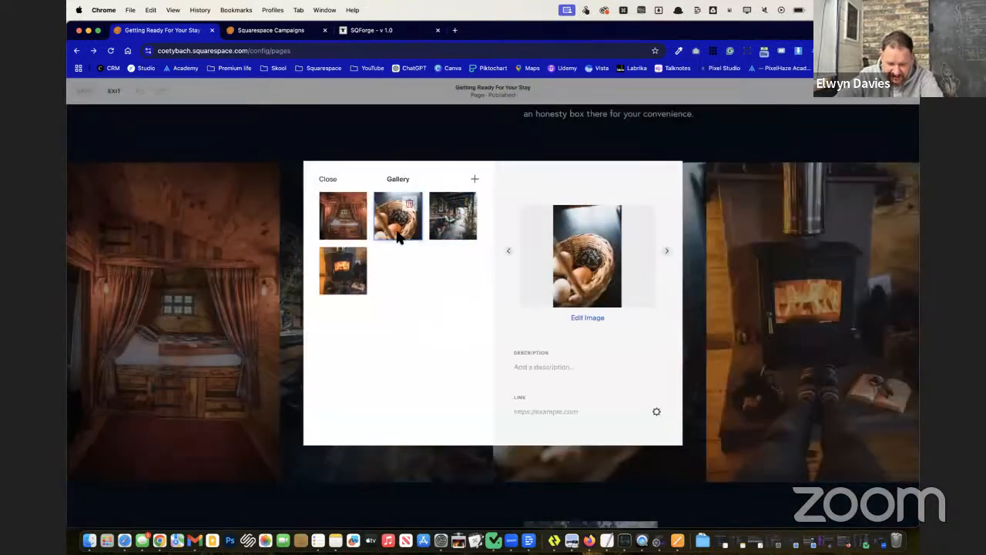
{"action": "left_click", "coordinate": [177, 293]}
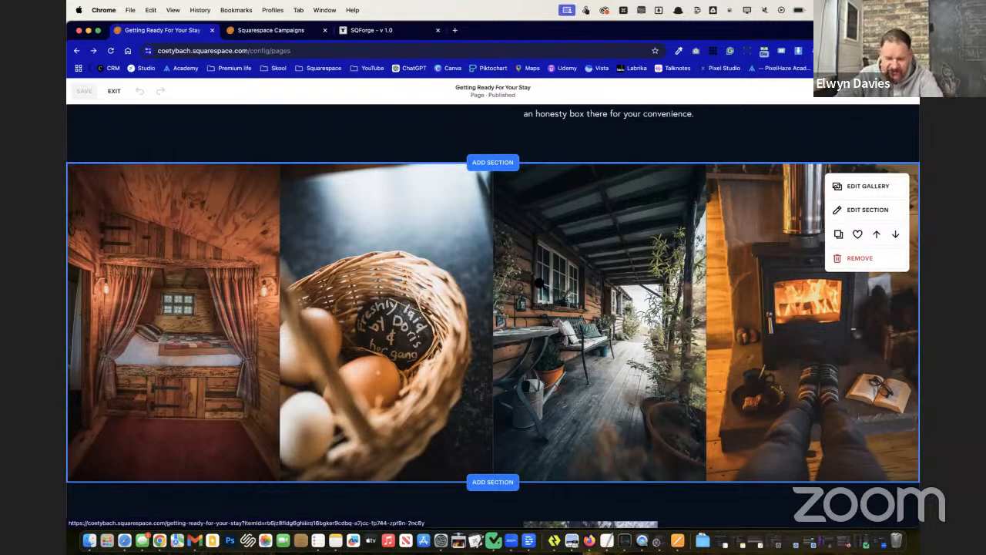
{"action": "scroll", "coordinate": [539, 283], "scroll_direction": "up", "scroll_amount": 5}
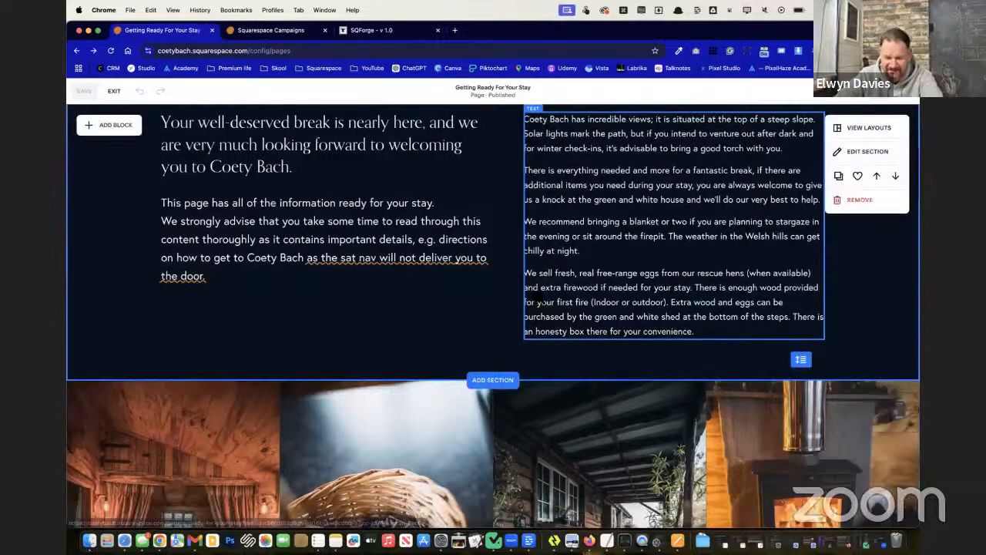
{"action": "scroll", "coordinate": [537, 297], "scroll_direction": "down", "scroll_amount": 5}
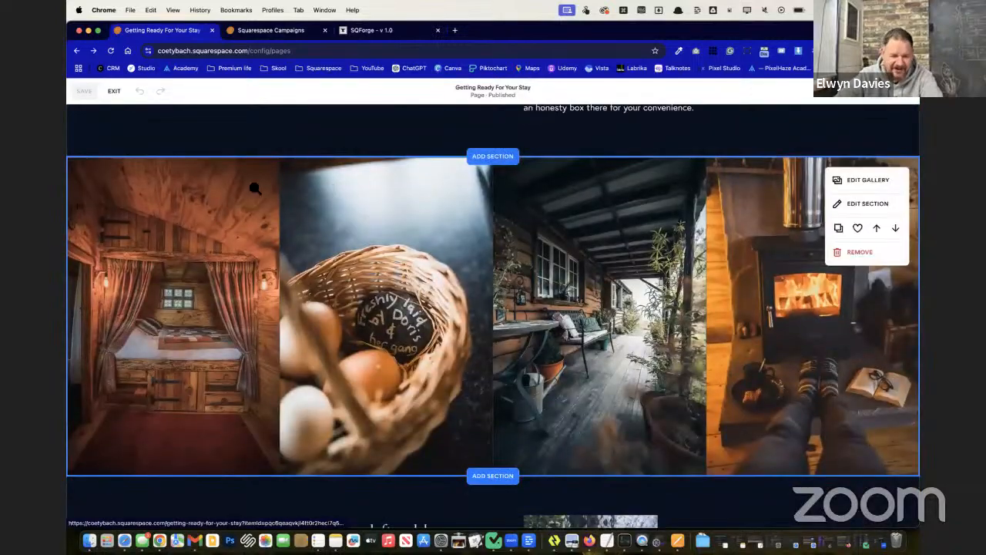
{"action": "left_click", "coordinate": [114, 96]}
{"action": "left_click", "coordinate": [245, 96]}
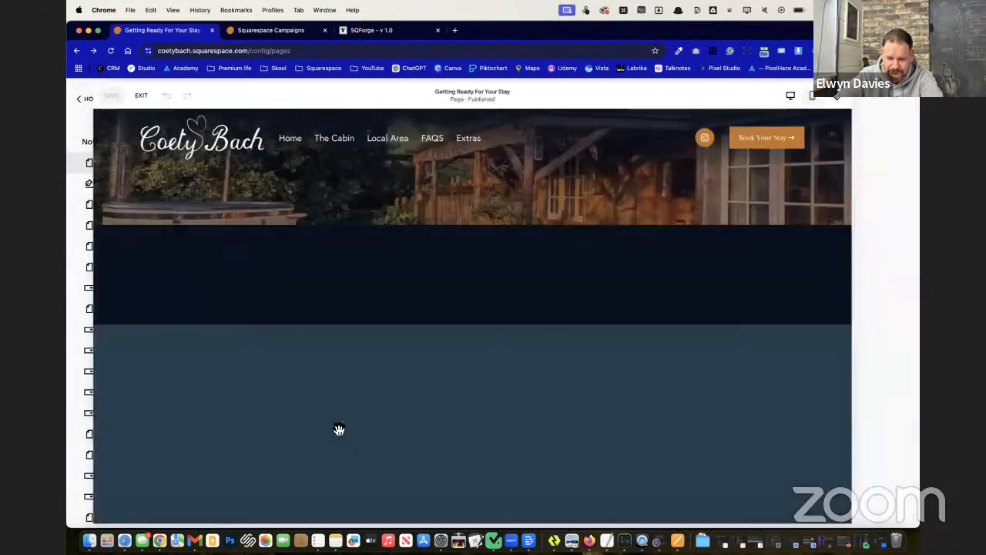
Step: Copy the original text from "Pre-heated tub" through the fluffy robes and towels sentence in the white section below the hot tub section
{"action": "scroll", "coordinate": [339, 429], "scroll_direction": "down", "scroll_amount": 10}
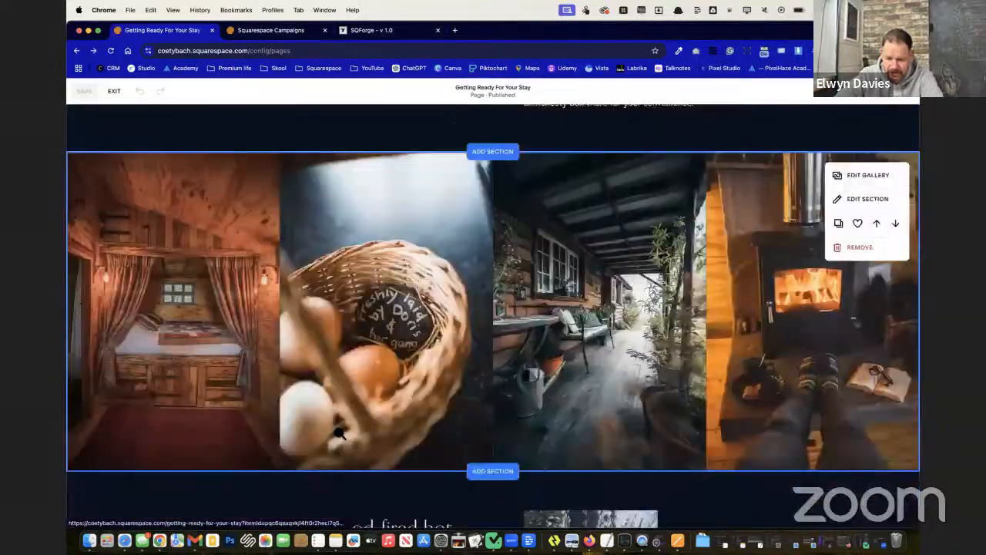
{"action": "scroll", "coordinate": [339, 432], "scroll_direction": "down", "scroll_amount": 8}
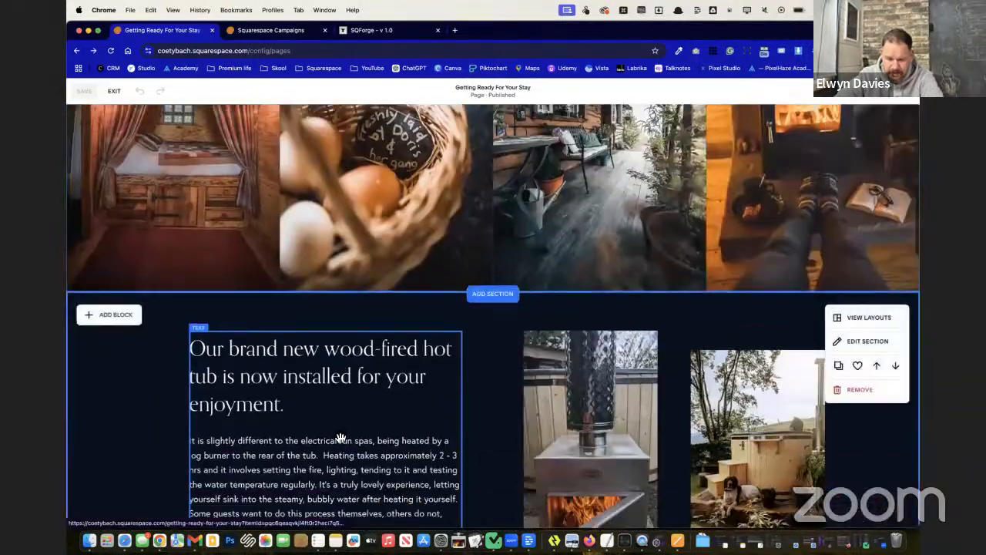
{"action": "scroll", "coordinate": [340, 438], "scroll_direction": "down", "scroll_amount": 5}
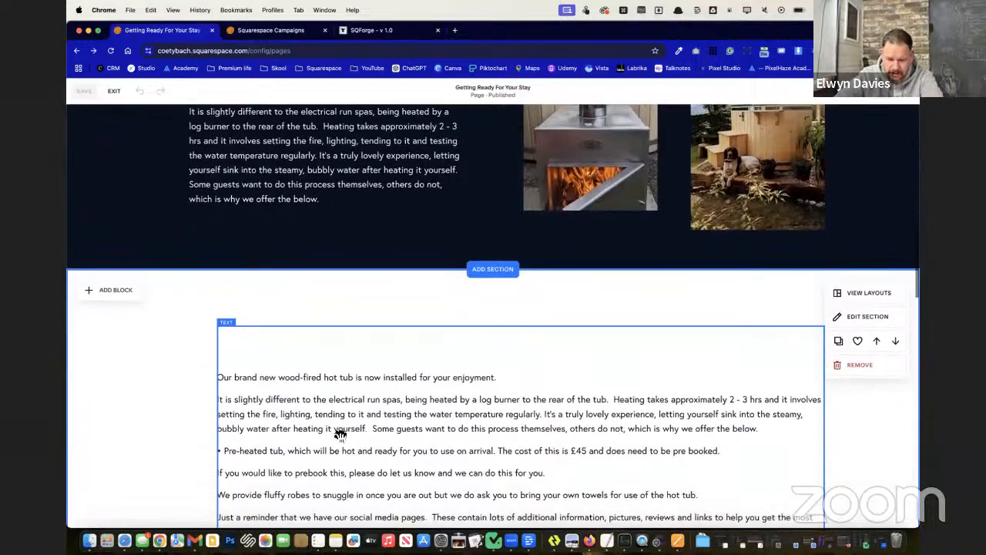
{"action": "scroll", "coordinate": [339, 436], "scroll_direction": "down", "scroll_amount": 3}
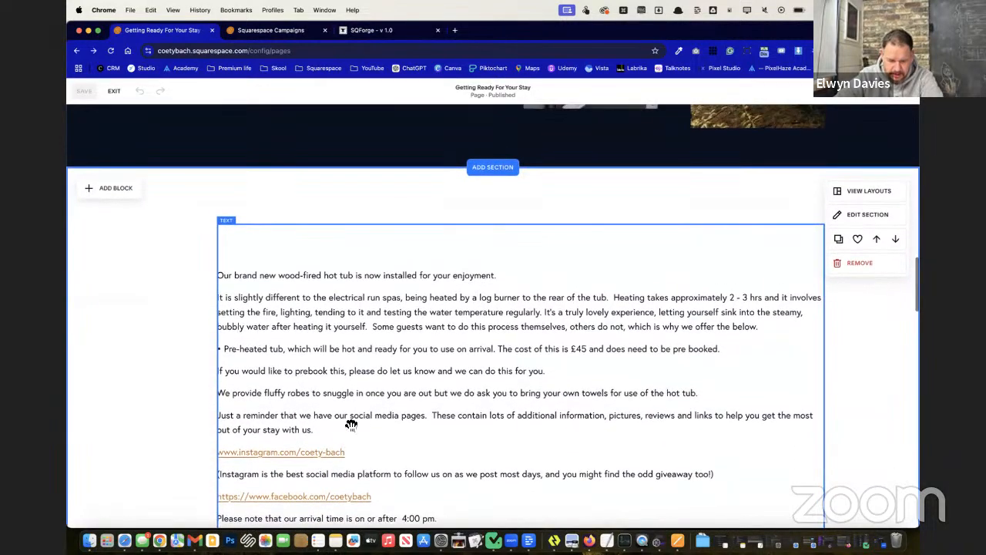
{"action": "left_click", "coordinate": [361, 415]}
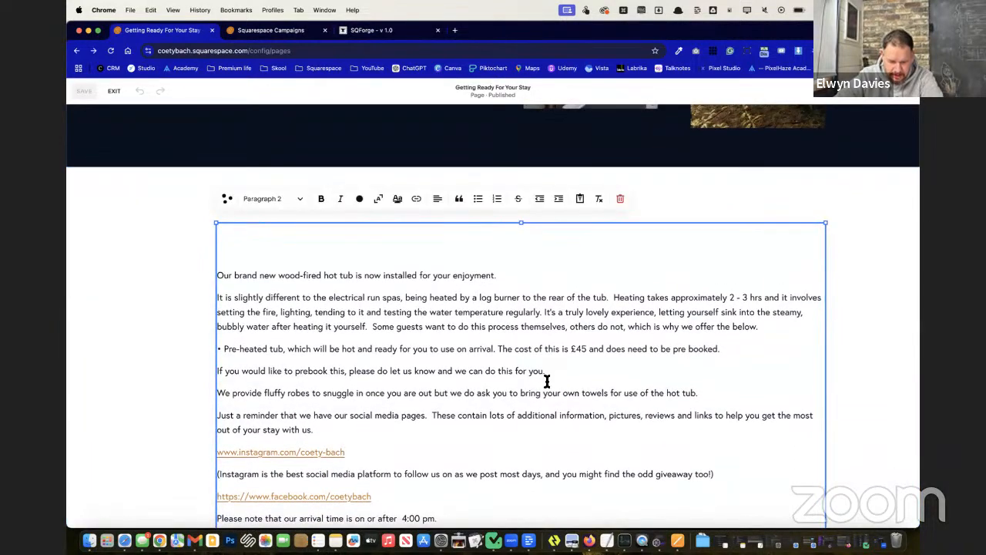
{"action": "left_click_drag", "start_coordinate": [511, 377], "coordinate": [236, 346]}
{"action": "left_click", "coordinate": [417, 378]}
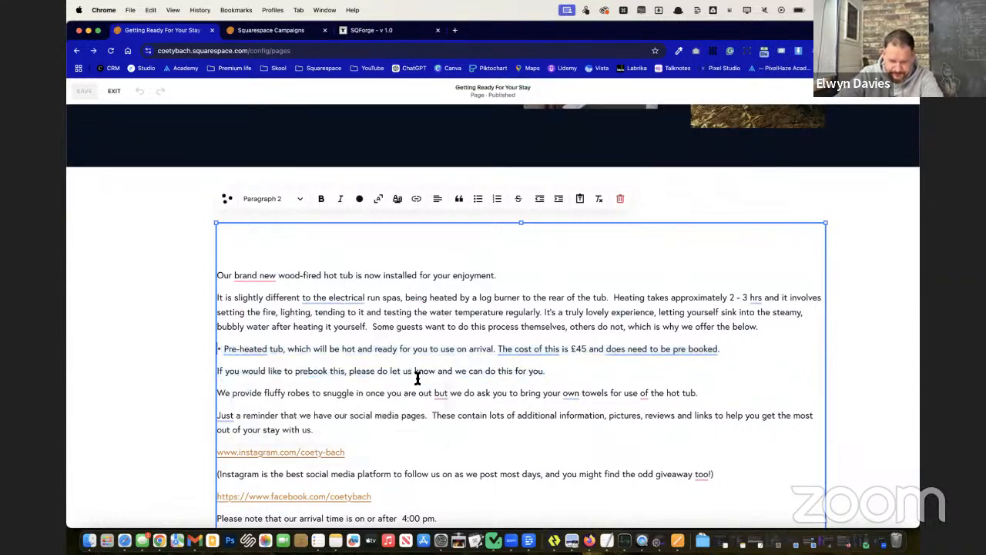
{"action": "left_click_drag", "start_coordinate": [563, 372], "coordinate": [285, 354]}
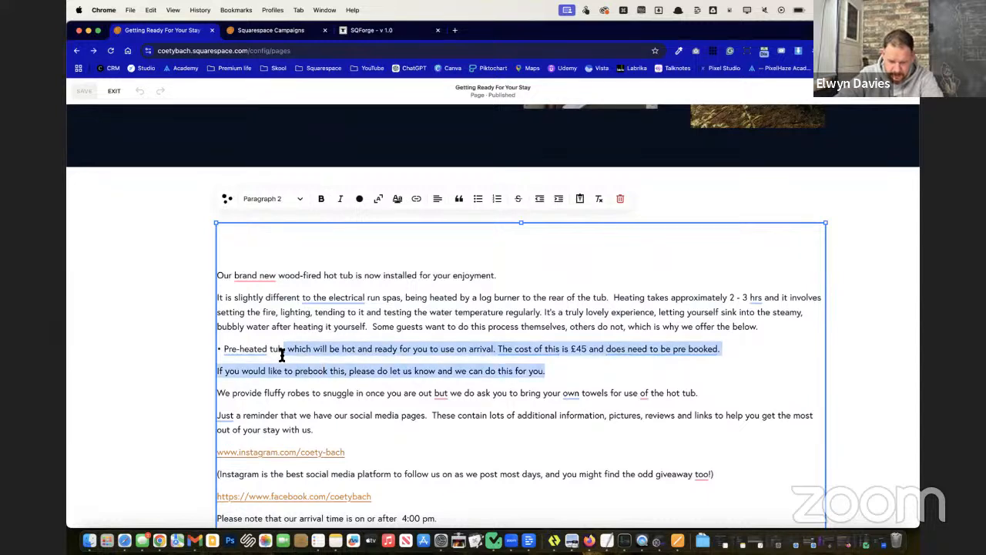
{"action": "left_click_drag", "start_coordinate": [276, 354], "coordinate": [232, 354]}
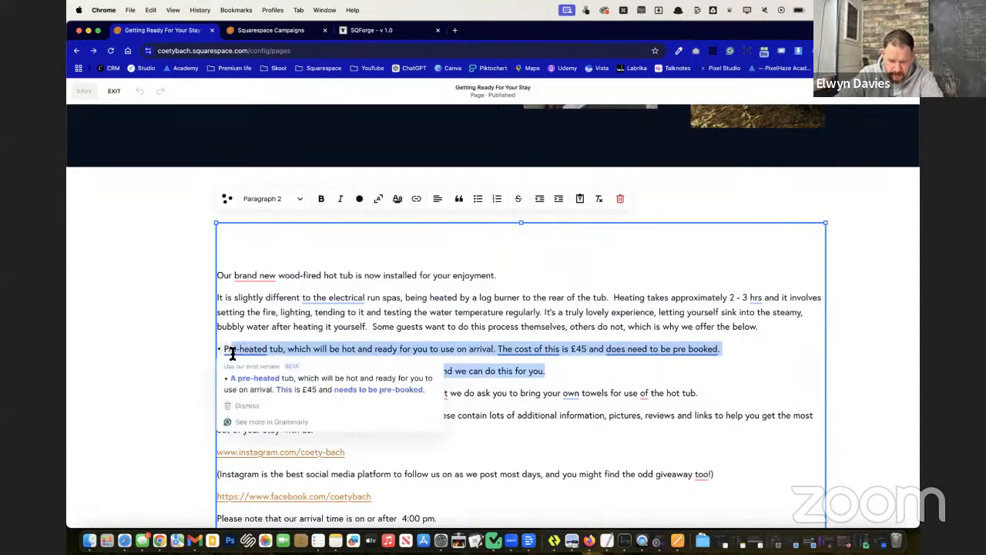
{"action": "left_click", "coordinate": [662, 411]}
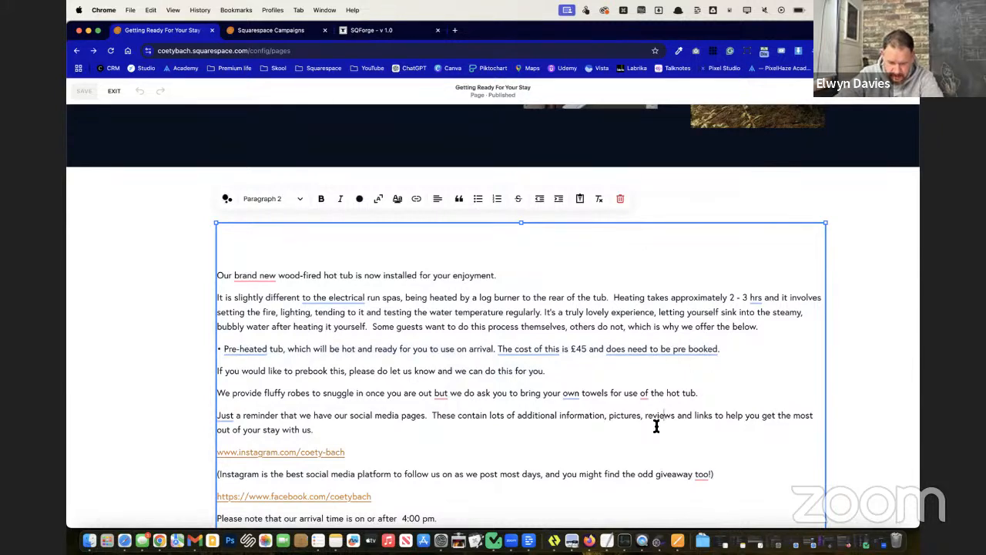
{"action": "left_click_drag", "start_coordinate": [719, 407], "coordinate": [227, 347]}
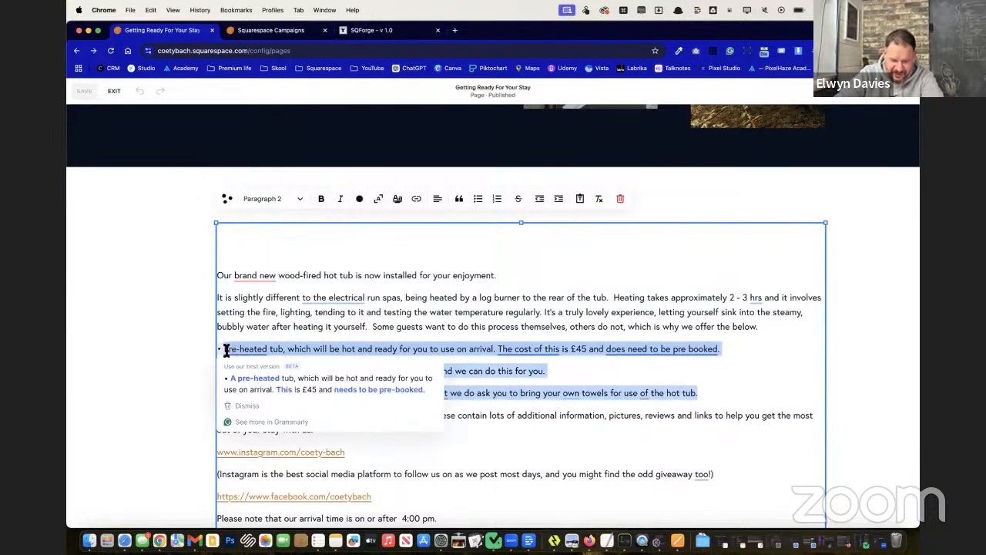
{"action": "left_click", "coordinate": [131, 283]}
Step: Paste the copied pre-heated tub, prebooking and fluffy robes paragraphs below "which is why we offer the below." in the dark hot tub section
{"action": "scroll", "coordinate": [131, 283], "scroll_direction": "up", "scroll_amount": 3}
{"action": "double_click", "coordinate": [286, 274]}
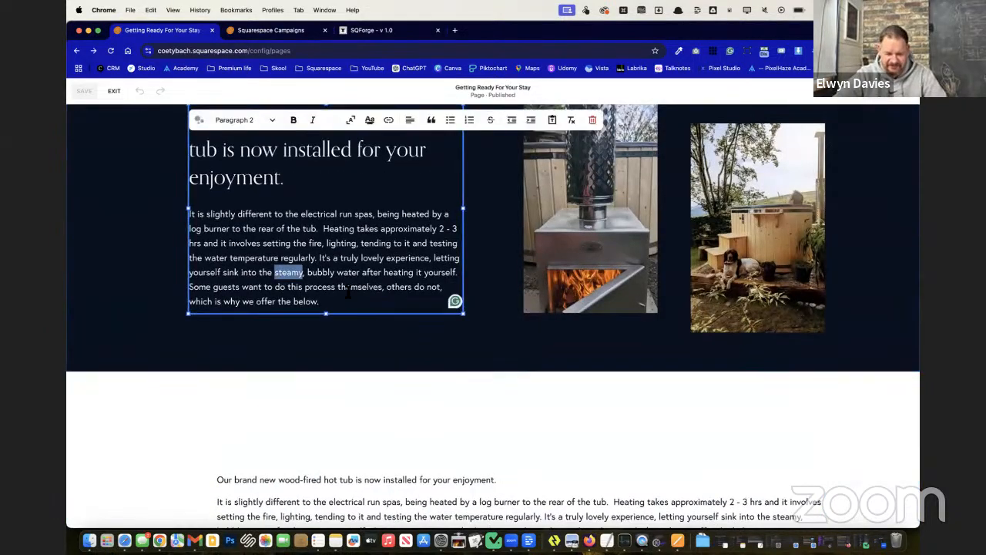
{"action": "left_click_drag", "start_coordinate": [320, 301], "coordinate": [190, 223]}
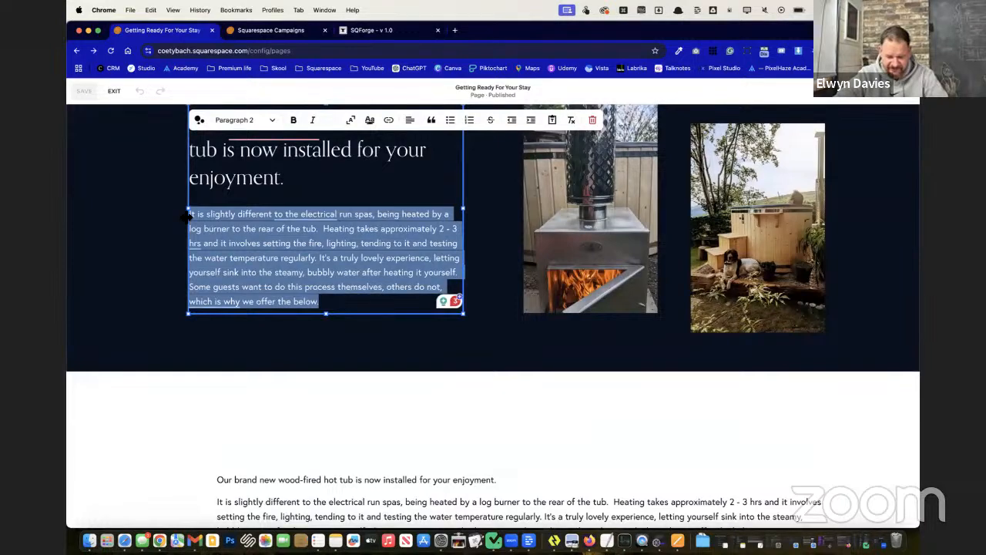
{"action": "left_click_drag", "start_coordinate": [188, 217], "coordinate": [336, 307]}
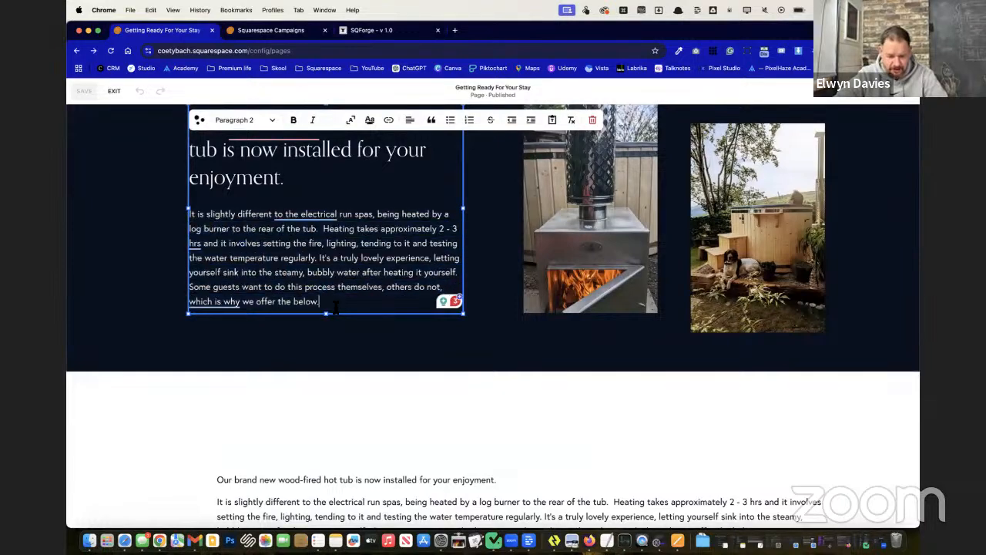
{"action": "key", "text": "Return"}
{"action": "type", "text": "• Pre-heated tub, which will be hot and ready for you to use on arrival. The cost of this is £45 and does need to be pre booked. If you would like to prebook this, please do let us know and we can do this for you. We provide fluffy robes to snuggle in once you are out but we do ask you to bring your own towels for use of the hot tub."}
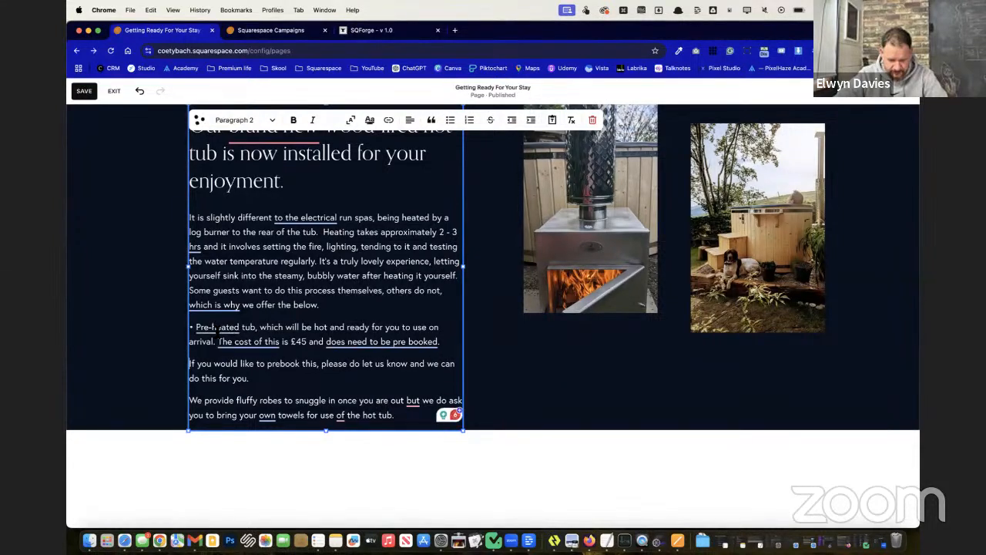
Step: Apply Grammarly's rewrite "A pre-heated tub" to the pasted pre-heated tub paragraph and delete its leading bullet
{"action": "mouse_move", "coordinate": [216, 329]}
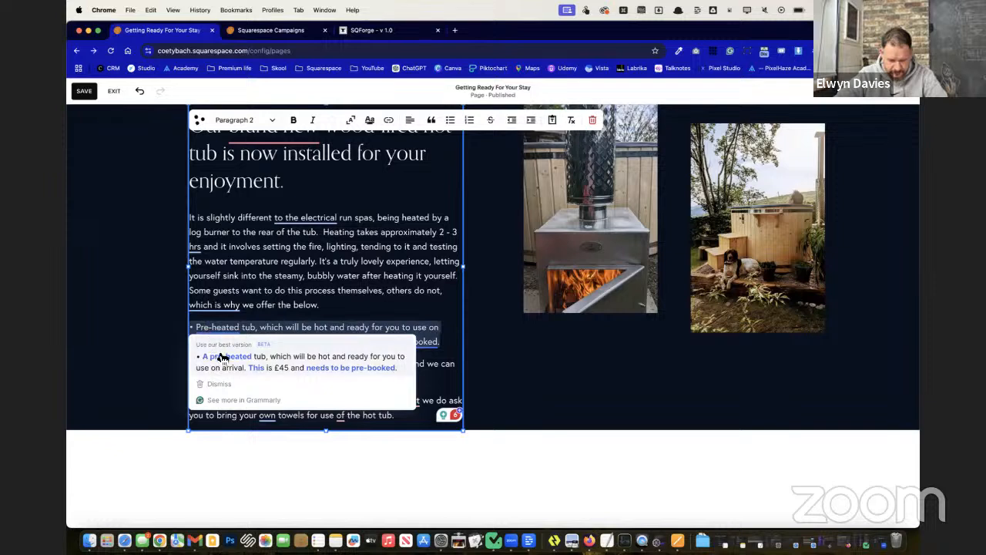
{"action": "left_click", "coordinate": [221, 358]}
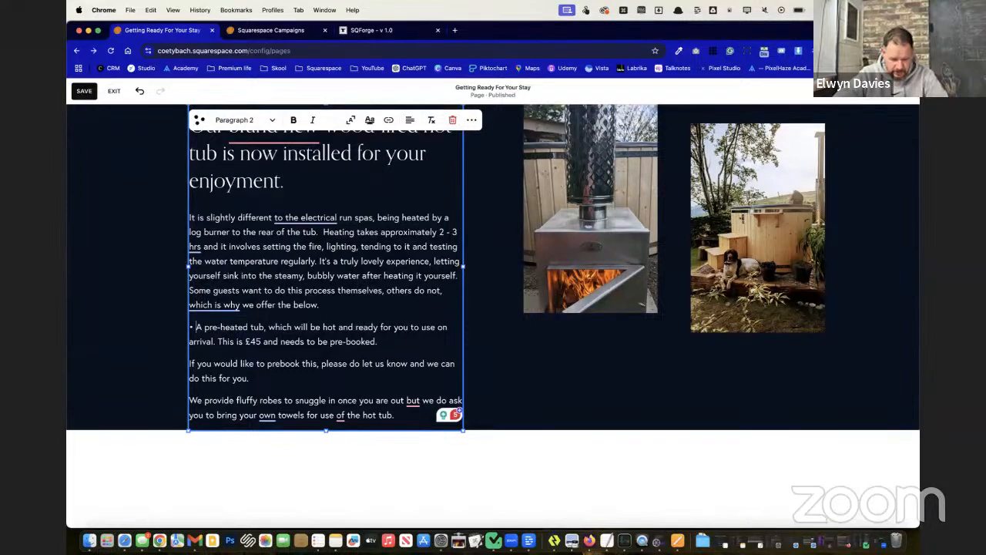
{"action": "key", "text": "BackSpace"}
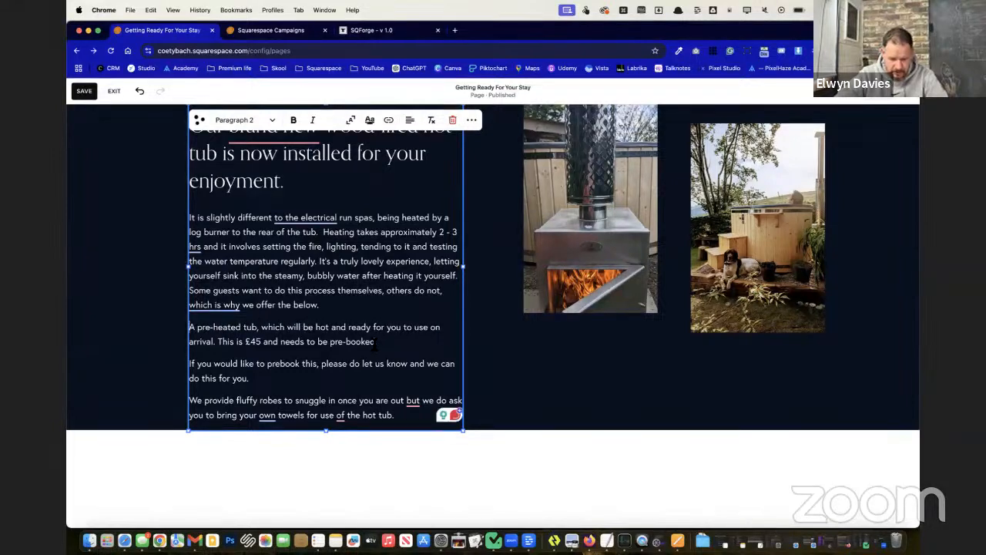
Step: Highlight the sentence "This is £45 and needs to be pre-booked." with the wavy underline style
{"action": "left_click_drag", "start_coordinate": [318, 343], "coordinate": [237, 343]}
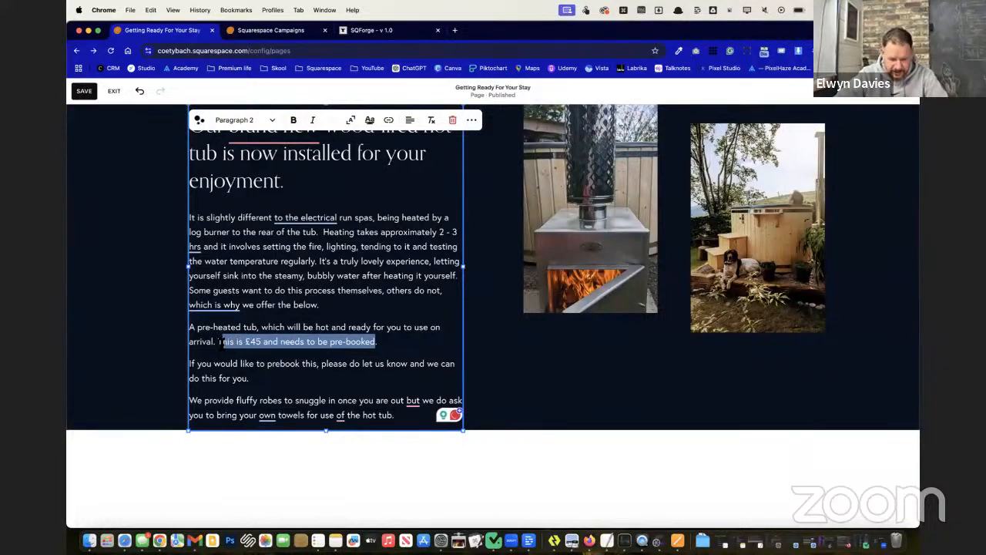
{"action": "left_click", "coordinate": [372, 121]}
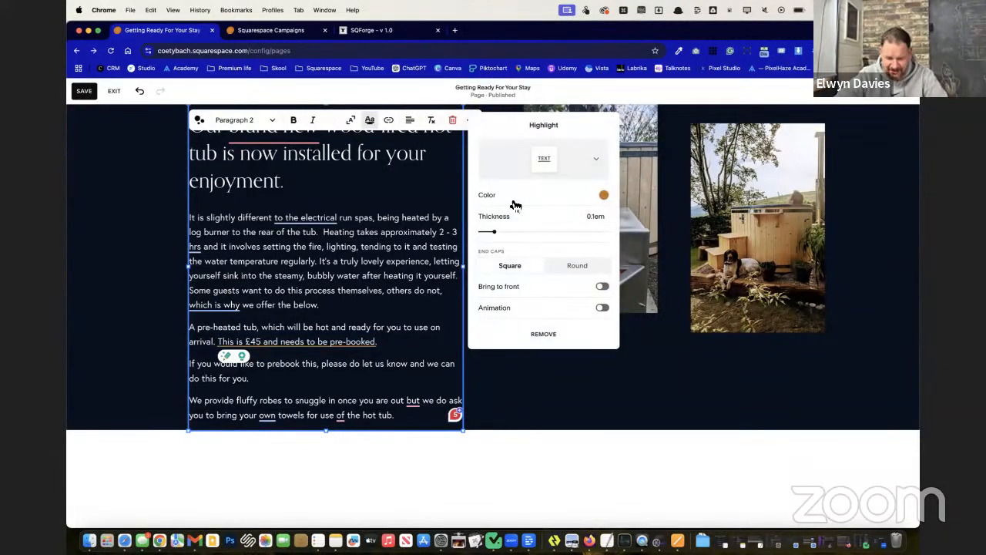
{"action": "left_click", "coordinate": [588, 177]}
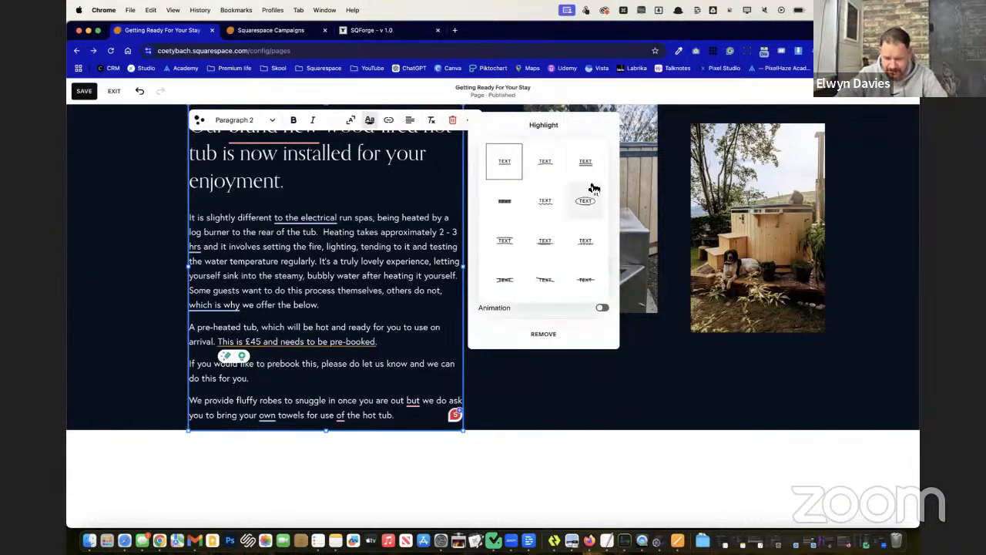
{"action": "left_click", "coordinate": [558, 208]}
{"action": "left_click", "coordinate": [112, 287]}
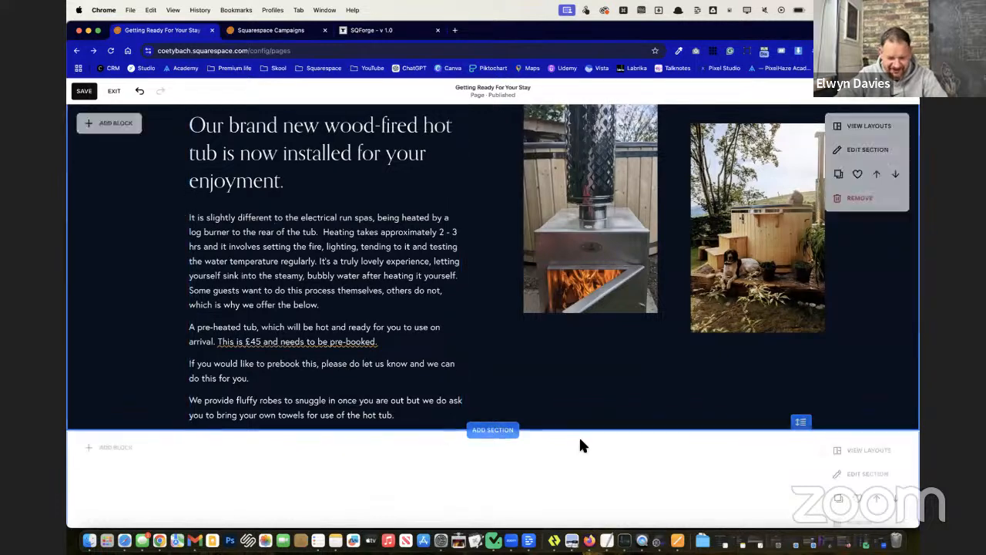
{"action": "scroll", "coordinate": [581, 446], "scroll_direction": "up", "scroll_amount": 2}
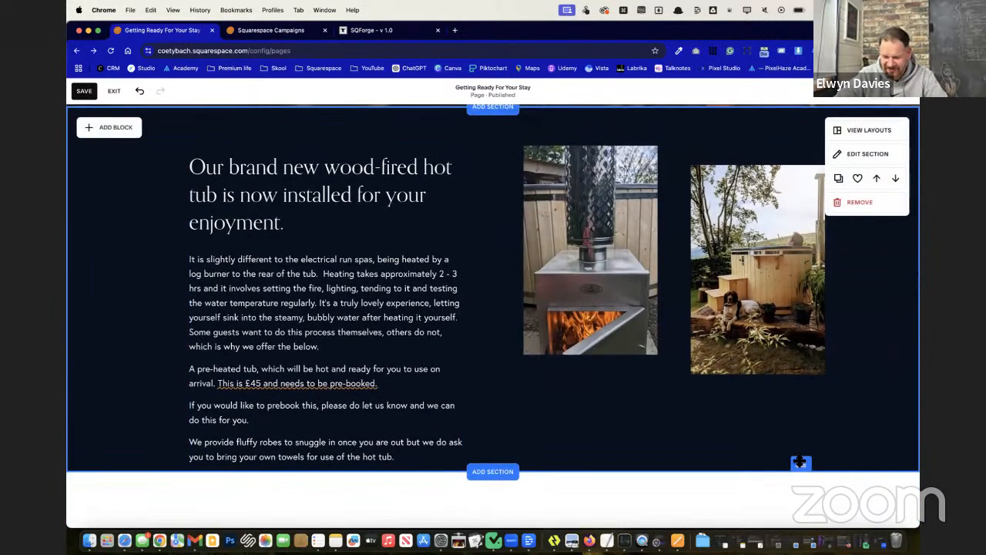
Step: Make the sentence "This is £45 and needs to be pre-booked." bold in the dark hot tub section
{"action": "left_click", "coordinate": [335, 385]}
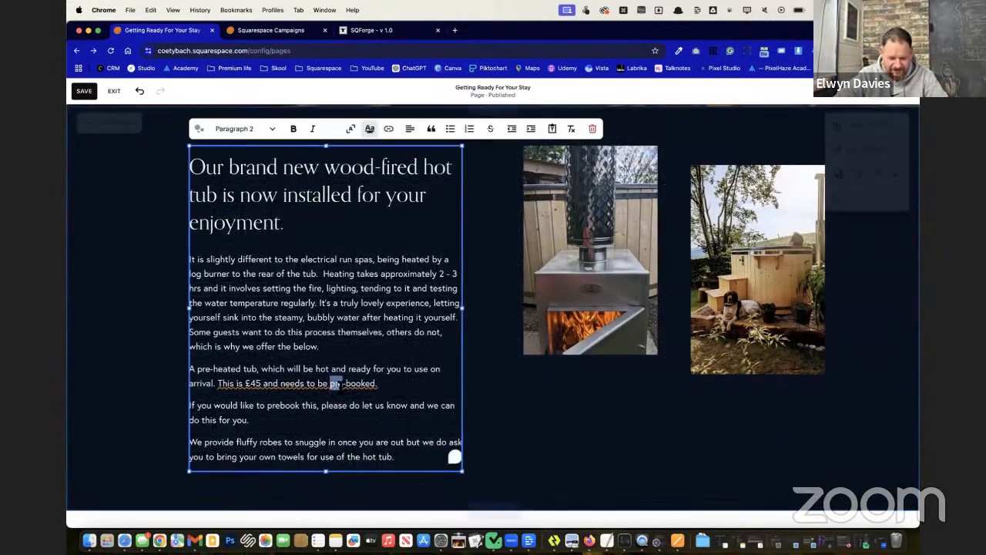
{"action": "left_click_drag", "start_coordinate": [375, 383], "coordinate": [219, 383]}
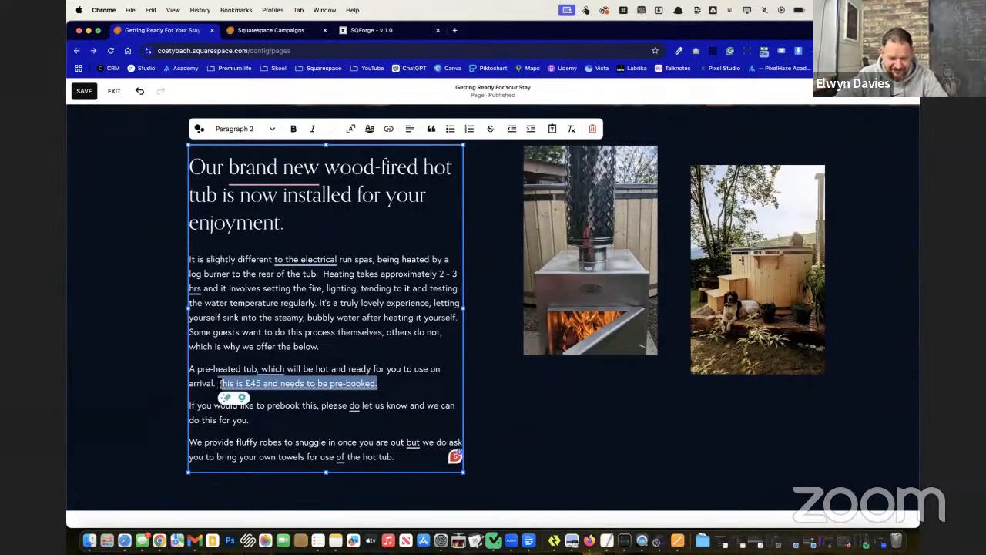
{"action": "left_click", "coordinate": [120, 249]}
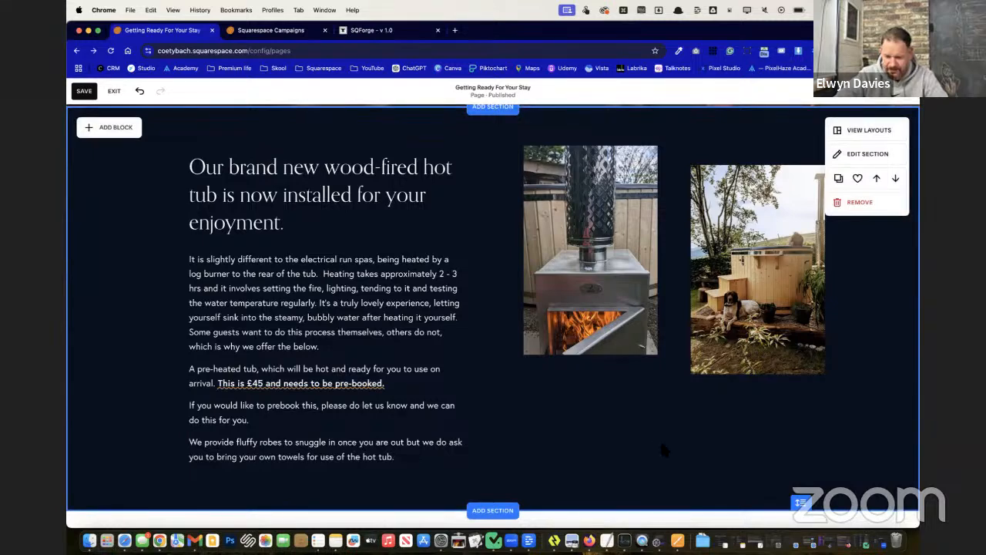
Step: Lower the hot tub photo with the dog, and shift it together with the wood burner photo further down beside the text
{"action": "scroll", "coordinate": [523, 412], "scroll_direction": "down", "scroll_amount": 1}
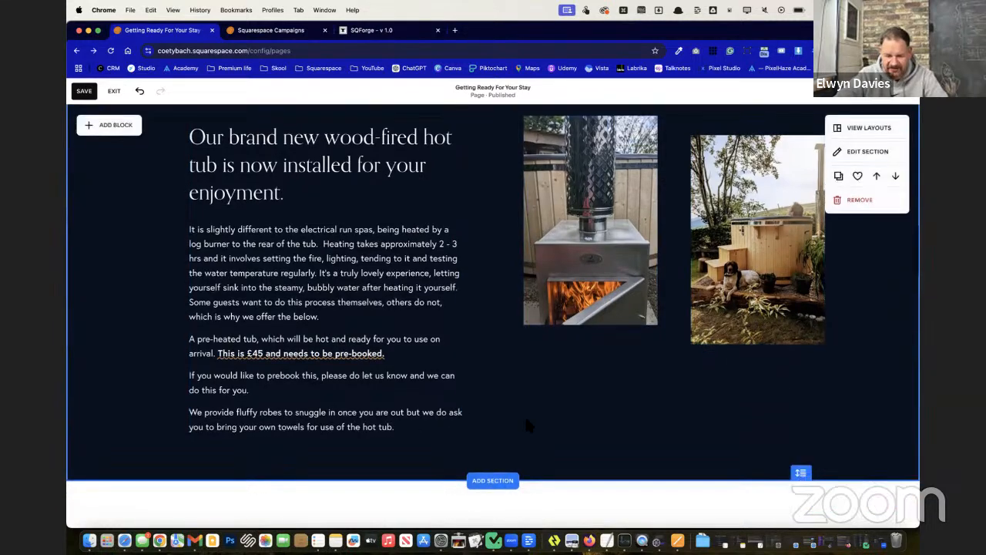
{"action": "scroll", "coordinate": [524, 413], "scroll_direction": "up", "scroll_amount": 3}
{"action": "scroll", "coordinate": [531, 412], "scroll_direction": "down", "scroll_amount": 2}
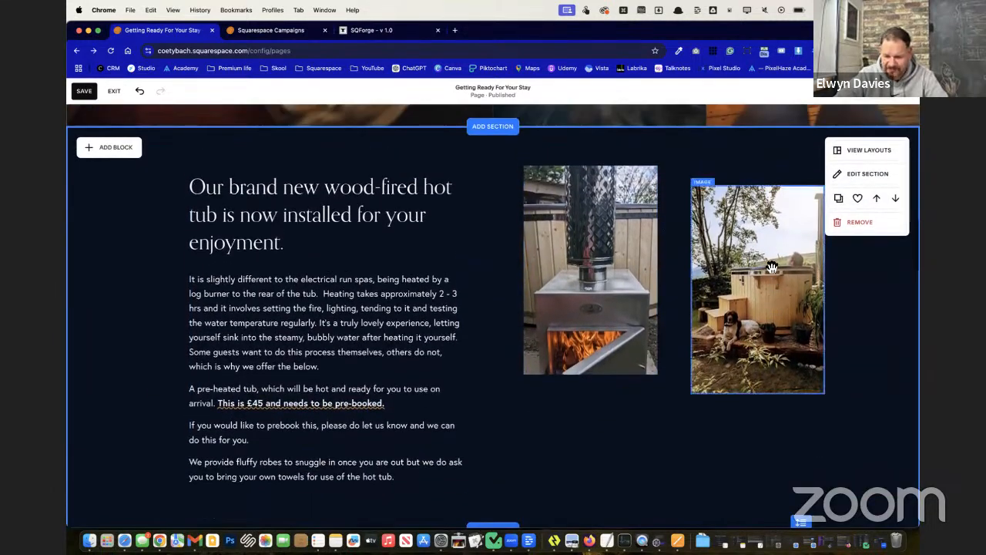
{"action": "left_click_drag", "start_coordinate": [759, 262], "coordinate": [759, 300]}
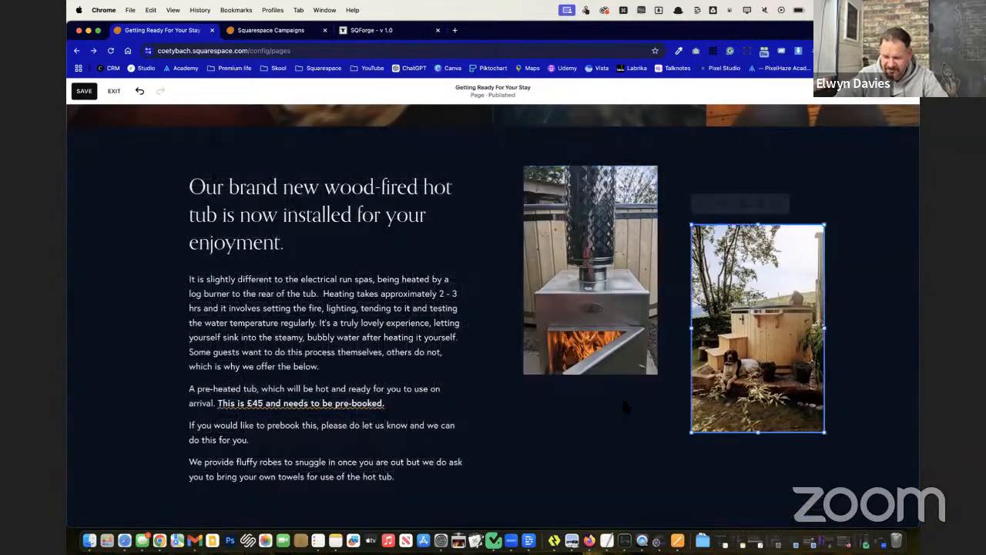
{"action": "left_click_drag", "start_coordinate": [627, 467], "coordinate": [777, 329]}
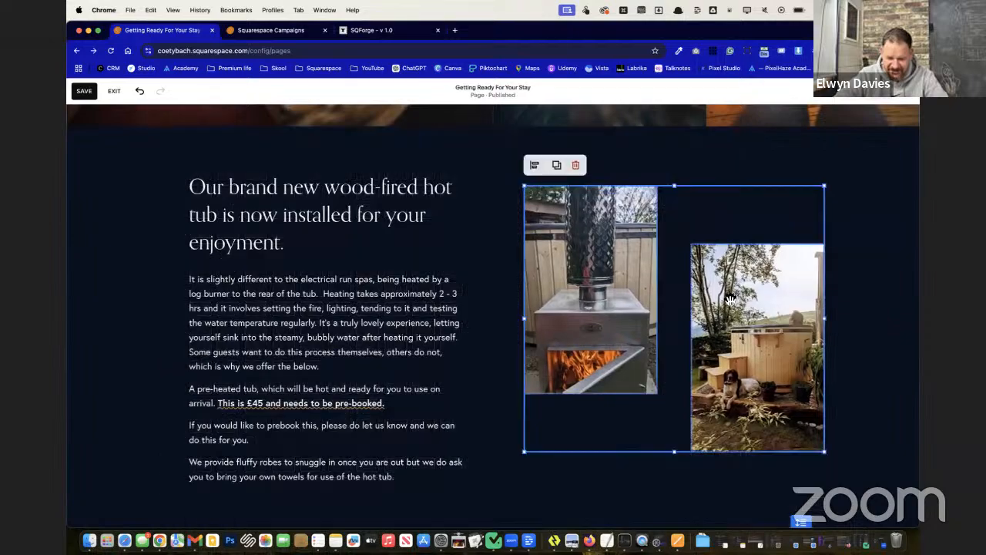
{"action": "left_click", "coordinate": [477, 152]}
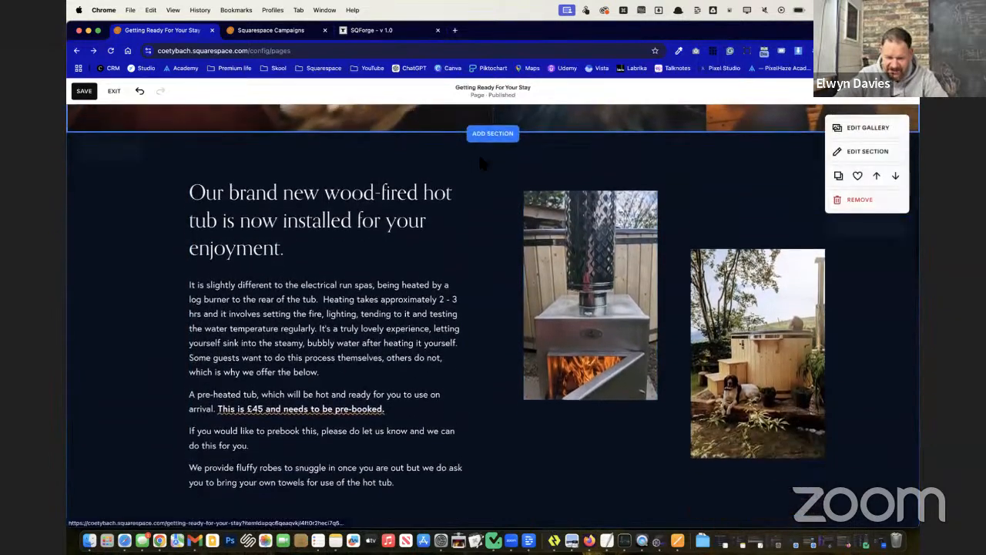
Step: Save the page edits, leave the editor and reopen the "Getting Ready For Your Stay" page for editing
{"action": "scroll", "coordinate": [478, 151], "scroll_direction": "down", "scroll_amount": 2}
{"action": "scroll", "coordinate": [479, 153], "scroll_direction": "up", "scroll_amount": 10}
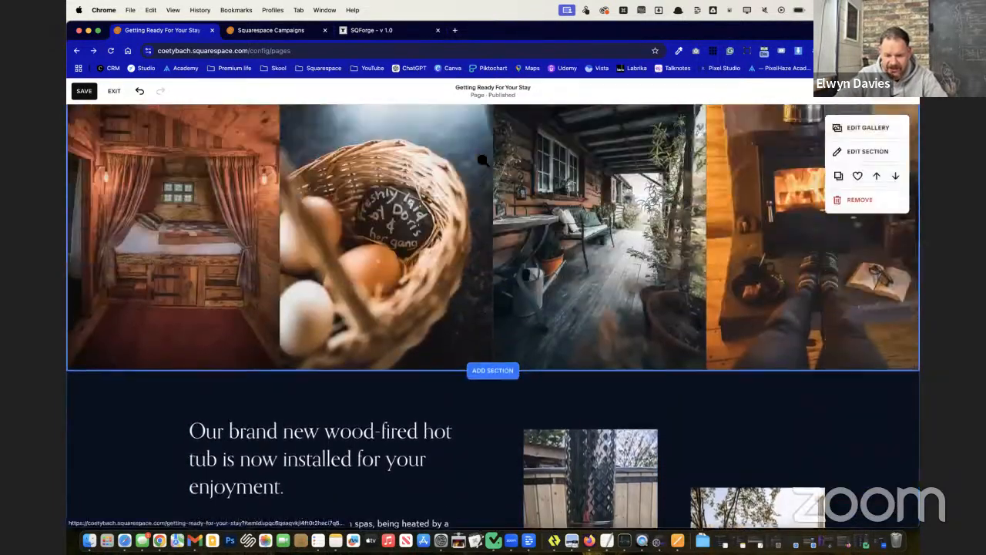
{"action": "scroll", "coordinate": [468, 160], "scroll_direction": "up", "scroll_amount": 4}
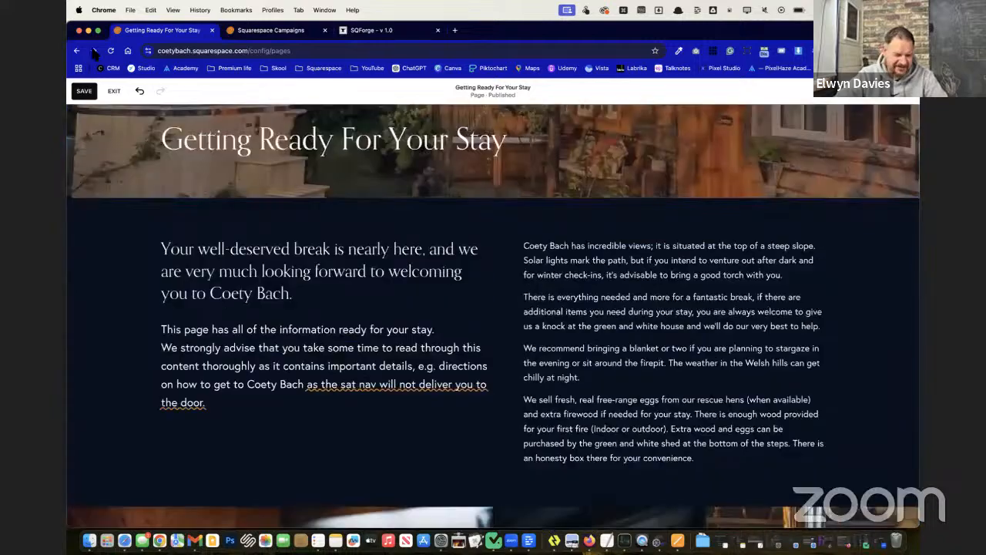
{"action": "left_click", "coordinate": [114, 92]}
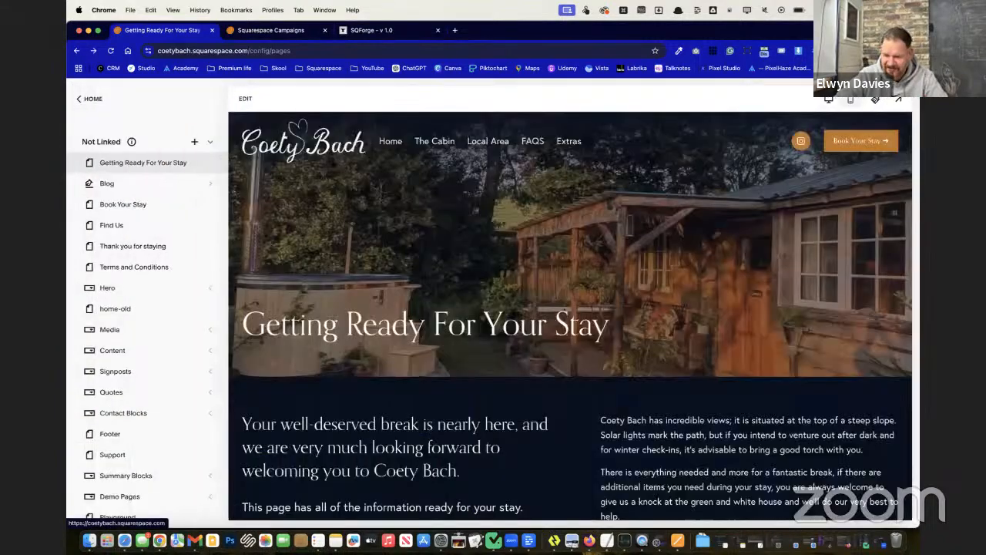
{"action": "left_click", "coordinate": [248, 102]}
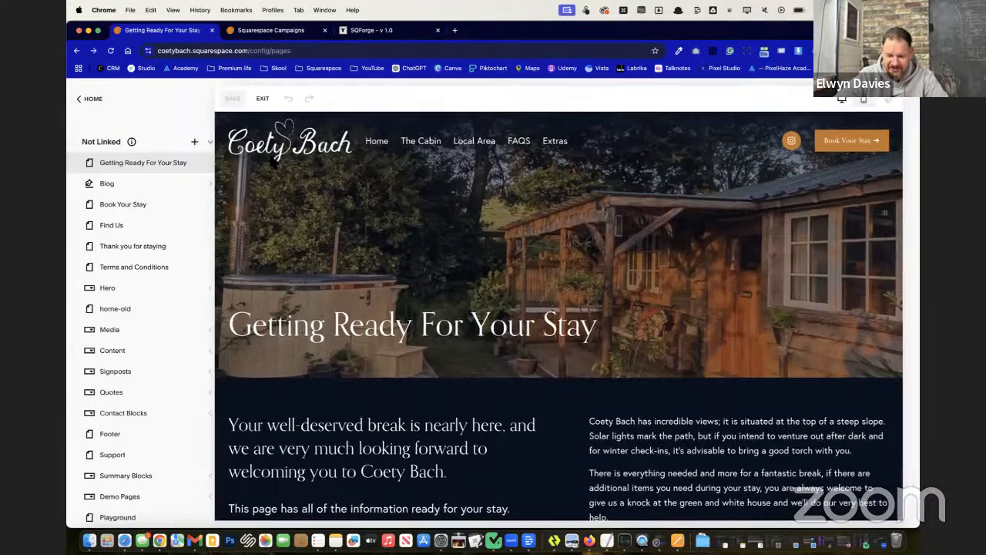
Step: Delete the original hot tub text in the white section, from the leading blank lines through the fluffy robes and towels sentence
{"action": "scroll", "coordinate": [375, 315], "scroll_direction": "down", "scroll_amount": 5}
{"action": "scroll", "coordinate": [377, 254], "scroll_direction": "down", "scroll_amount": 5}
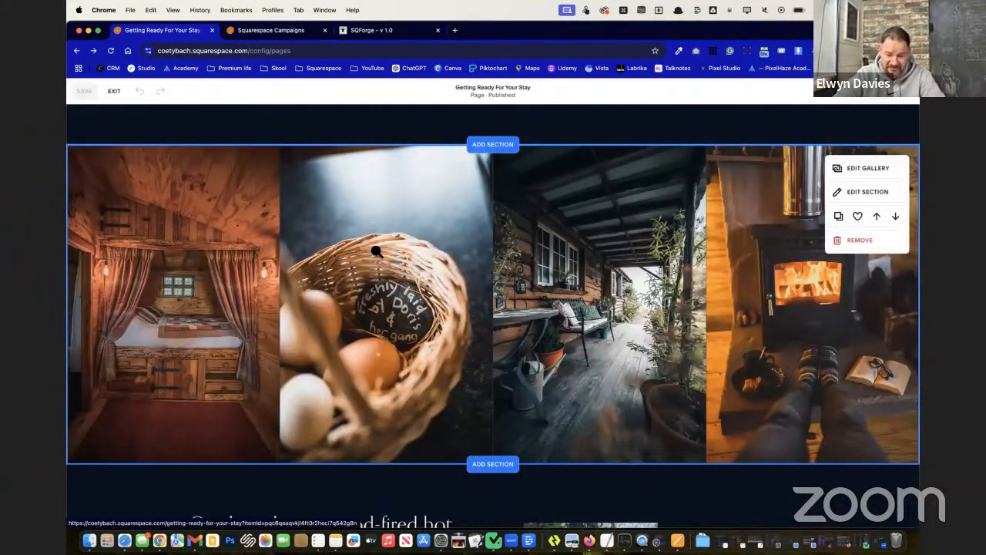
{"action": "scroll", "coordinate": [377, 252], "scroll_direction": "down", "scroll_amount": 10}
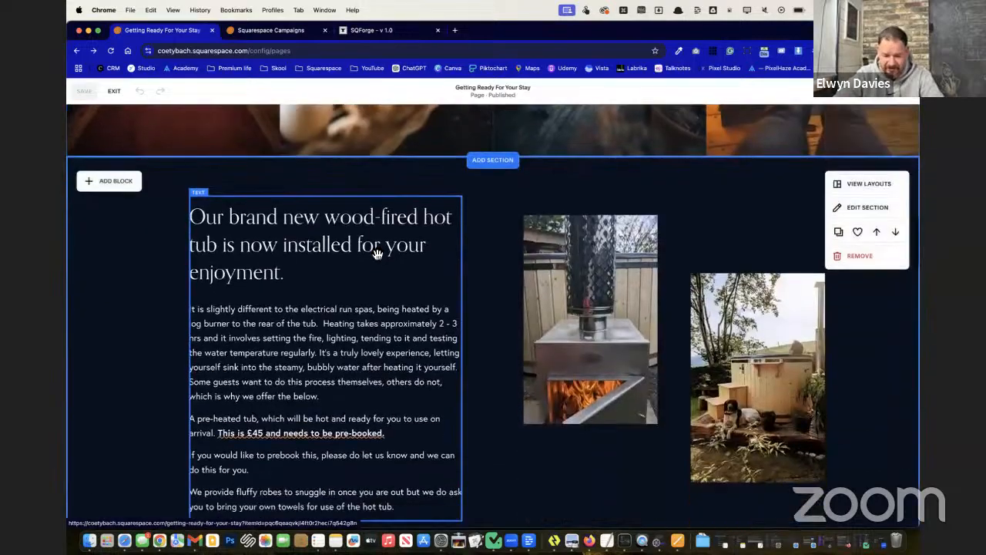
{"action": "scroll", "coordinate": [376, 253], "scroll_direction": "down", "scroll_amount": 5}
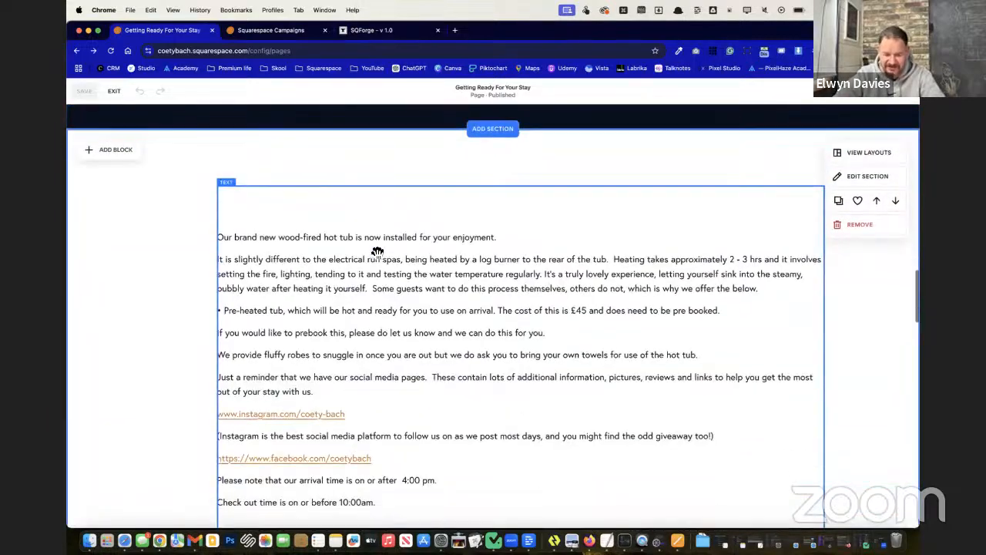
{"action": "left_click", "coordinate": [373, 251]}
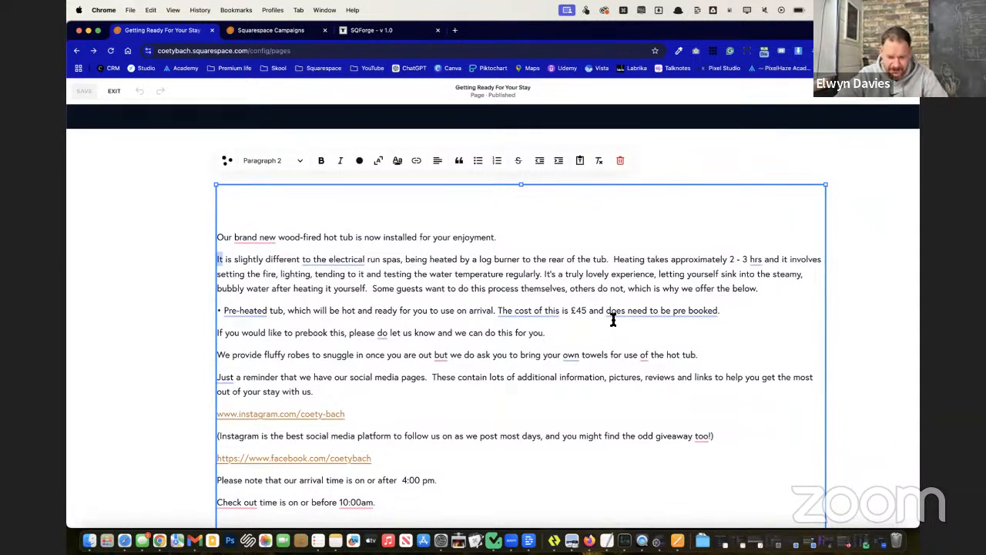
{"action": "mouse_move", "coordinate": [614, 314]}
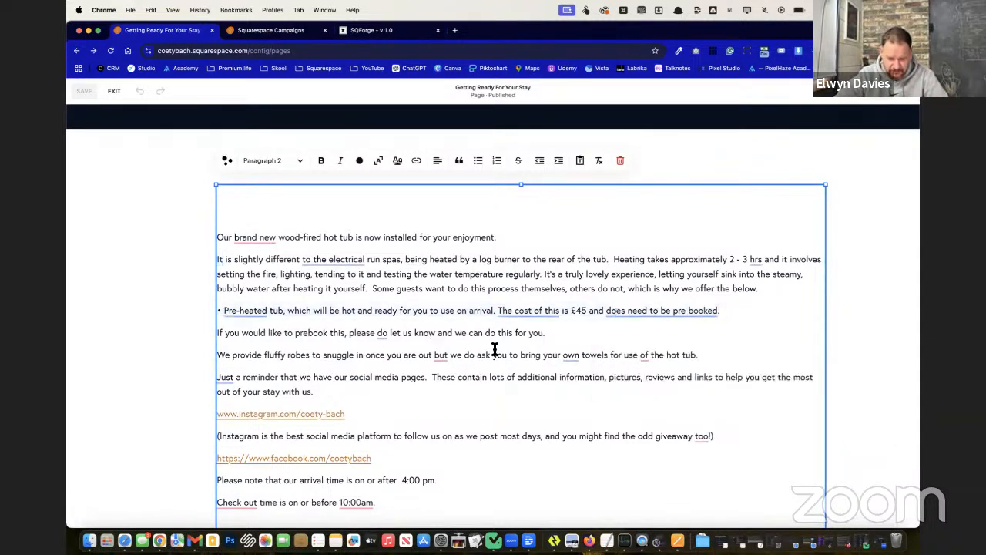
{"action": "left_click_drag", "start_coordinate": [698, 356], "coordinate": [228, 241]}
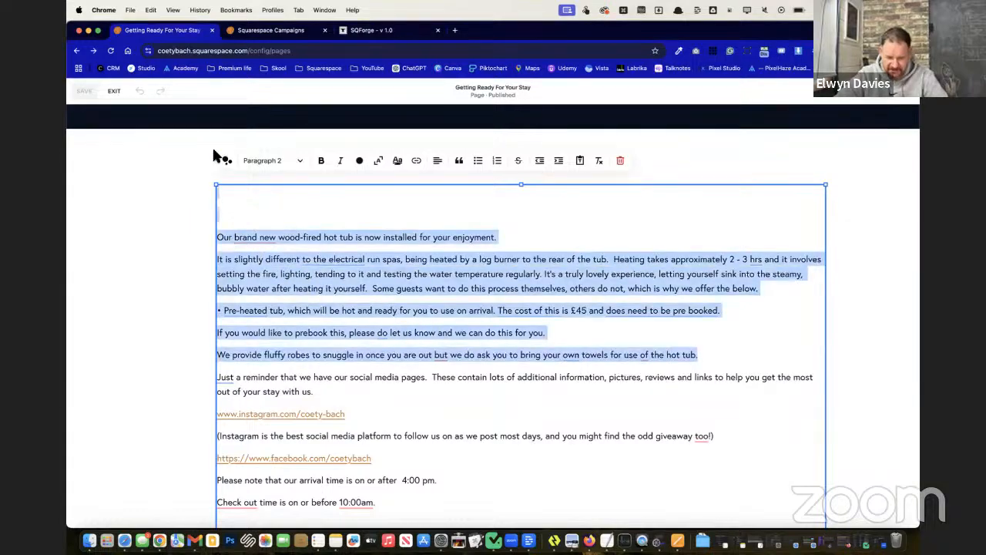
{"action": "key", "text": "BackSpace"}
{"action": "scroll", "coordinate": [431, 337], "scroll_direction": "down", "scroll_amount": 15}
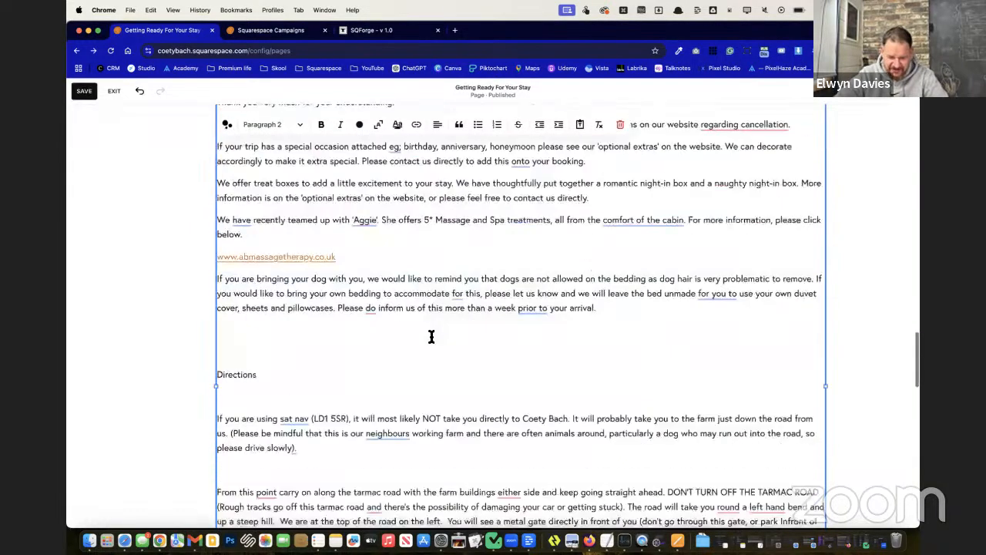
{"action": "scroll", "coordinate": [431, 337], "scroll_direction": "down", "scroll_amount": 5}
{"action": "scroll", "coordinate": [432, 337], "scroll_direction": "up", "scroll_amount": 15}
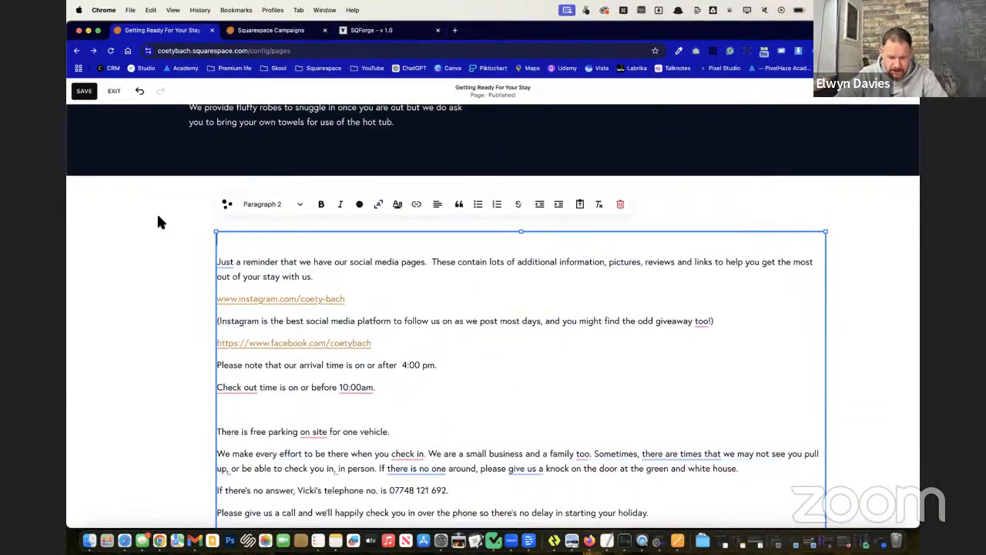
{"action": "left_click", "coordinate": [158, 222]}
Step: Browse the saved sections for a layout to insert below the dark hot tub section, and close the section picker without adding one
{"action": "left_click", "coordinate": [502, 175]}
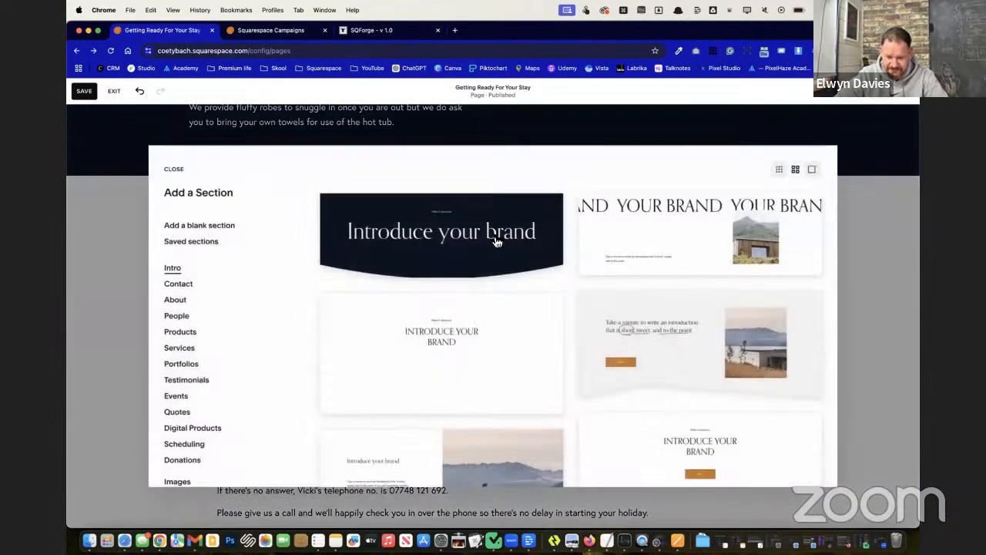
{"action": "scroll", "coordinate": [478, 349], "scroll_direction": "down", "scroll_amount": 3}
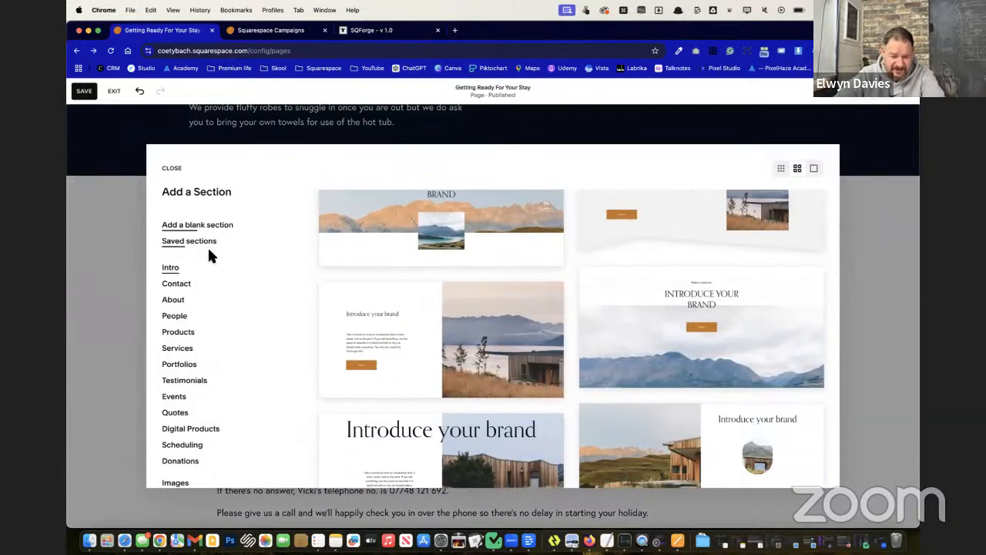
{"action": "left_click", "coordinate": [206, 242]}
{"action": "scroll", "coordinate": [549, 376], "scroll_direction": "down", "scroll_amount": 3}
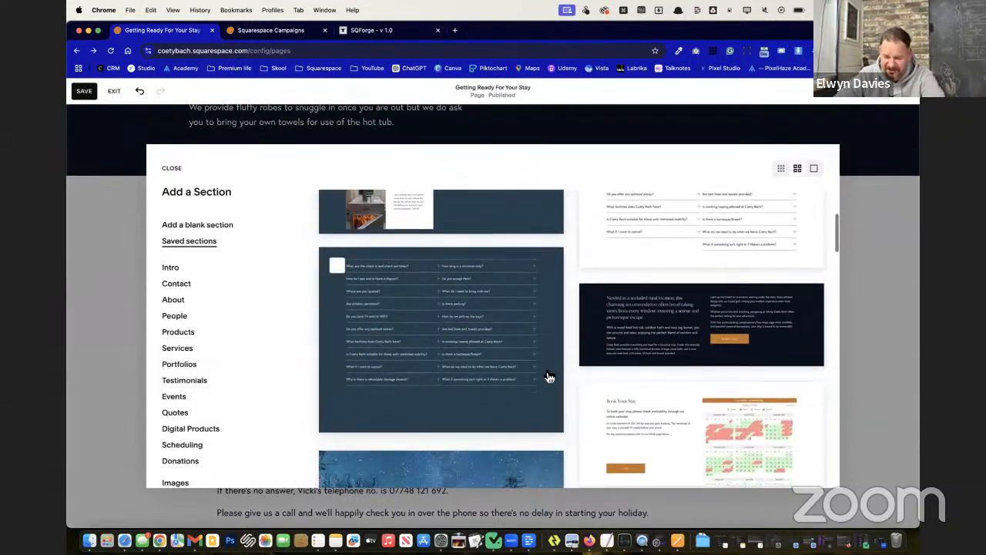
{"action": "scroll", "coordinate": [549, 376], "scroll_direction": "down", "scroll_amount": 5}
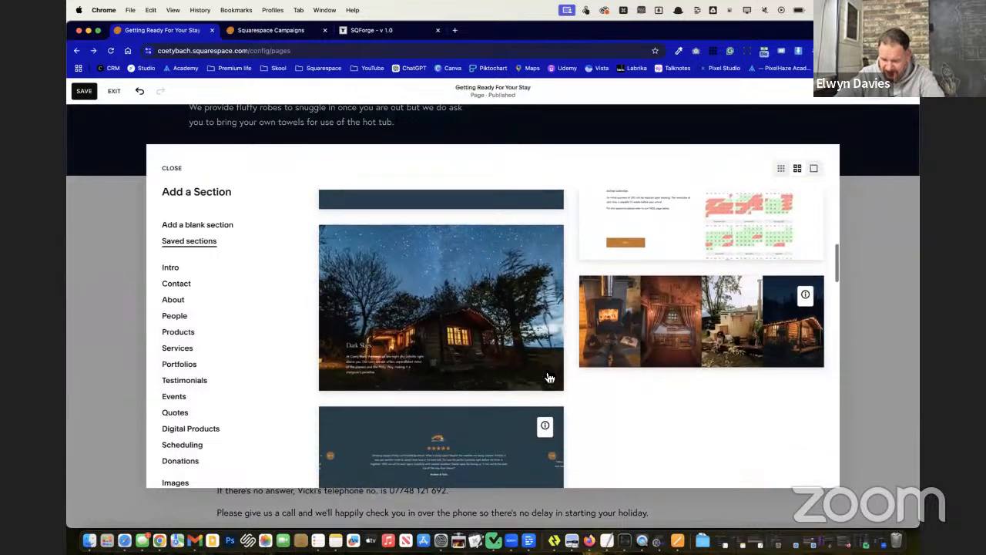
{"action": "scroll", "coordinate": [550, 377], "scroll_direction": "down", "scroll_amount": 10}
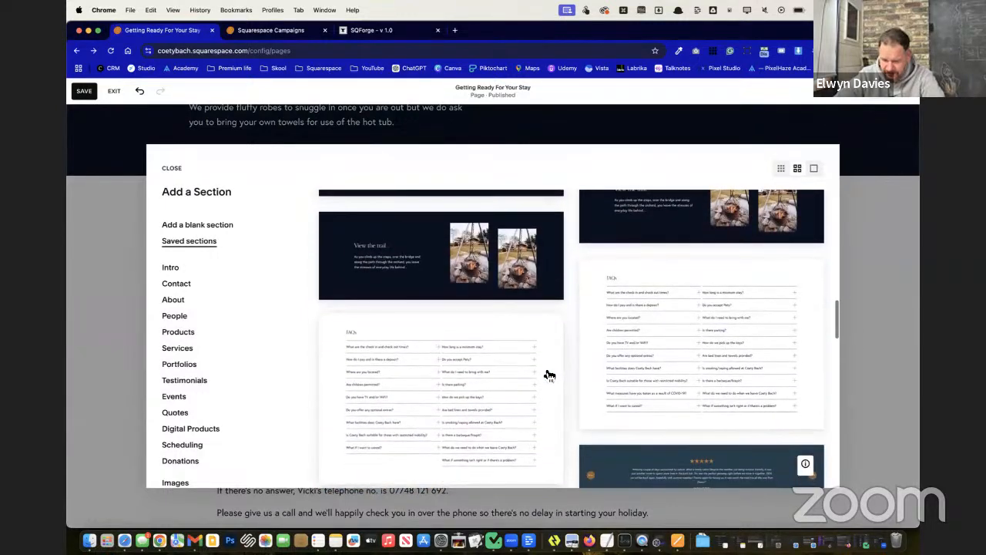
{"action": "scroll", "coordinate": [550, 376], "scroll_direction": "down", "scroll_amount": 8}
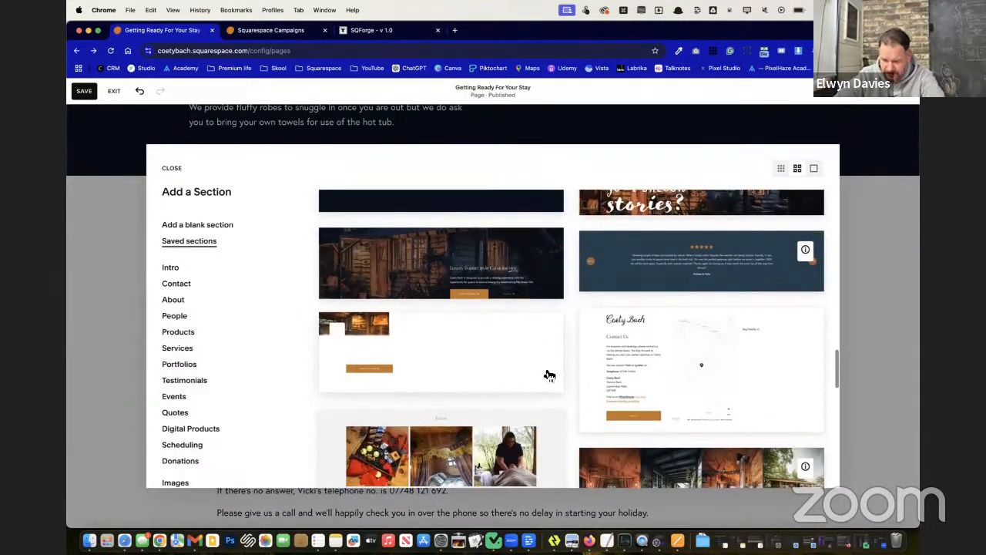
{"action": "scroll", "coordinate": [549, 376], "scroll_direction": "down", "scroll_amount": 5}
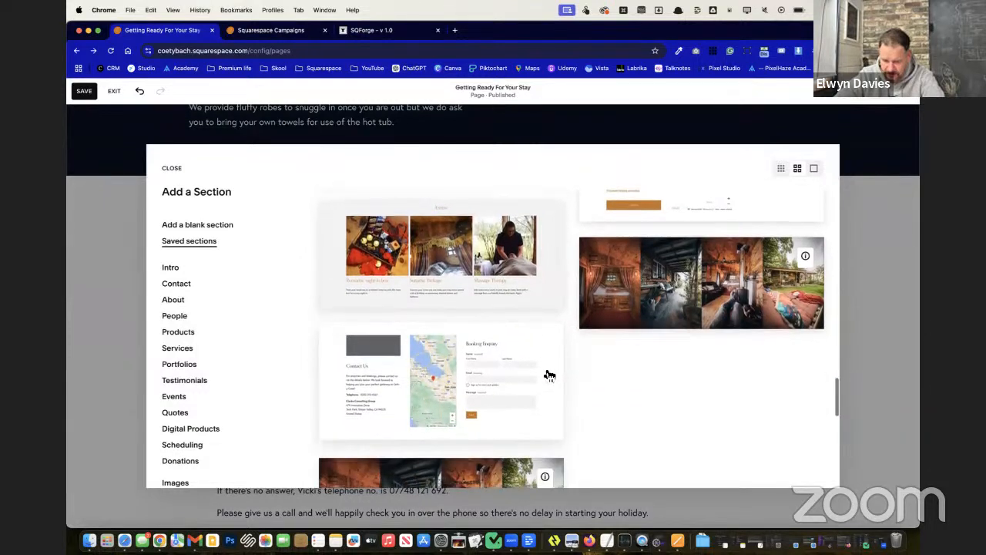
{"action": "scroll", "coordinate": [549, 375], "scroll_direction": "down", "scroll_amount": 10}
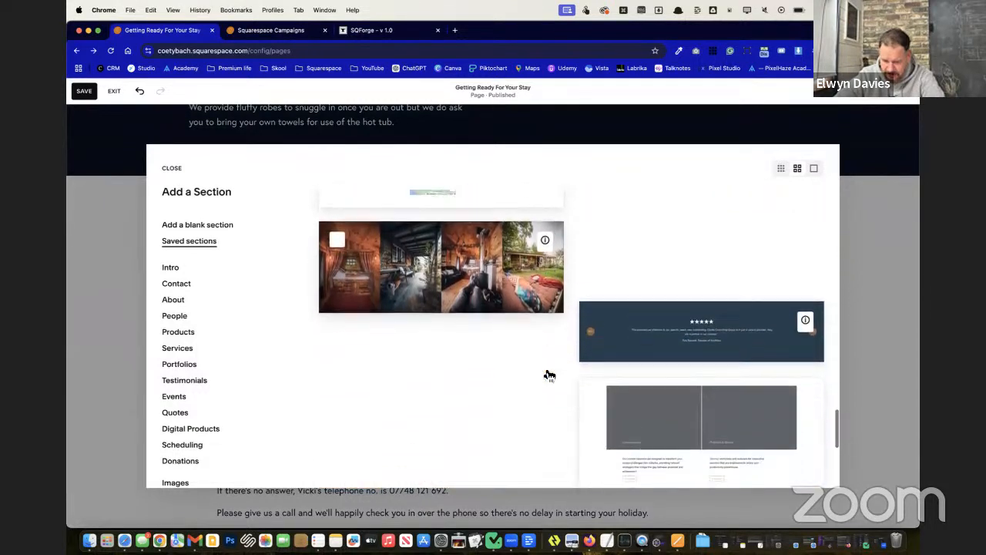
{"action": "scroll", "coordinate": [550, 375], "scroll_direction": "down", "scroll_amount": 5}
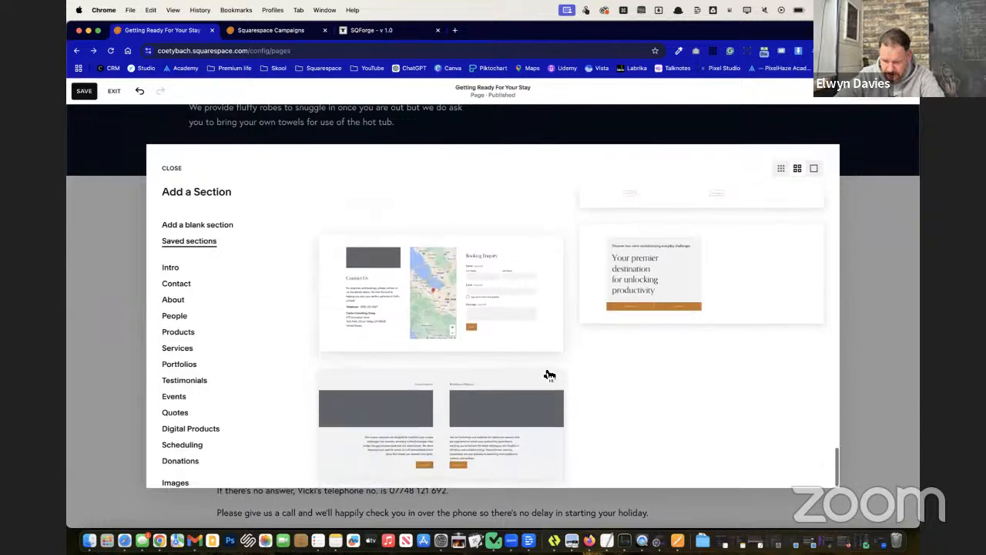
{"action": "scroll", "coordinate": [549, 376], "scroll_direction": "up", "scroll_amount": 10}
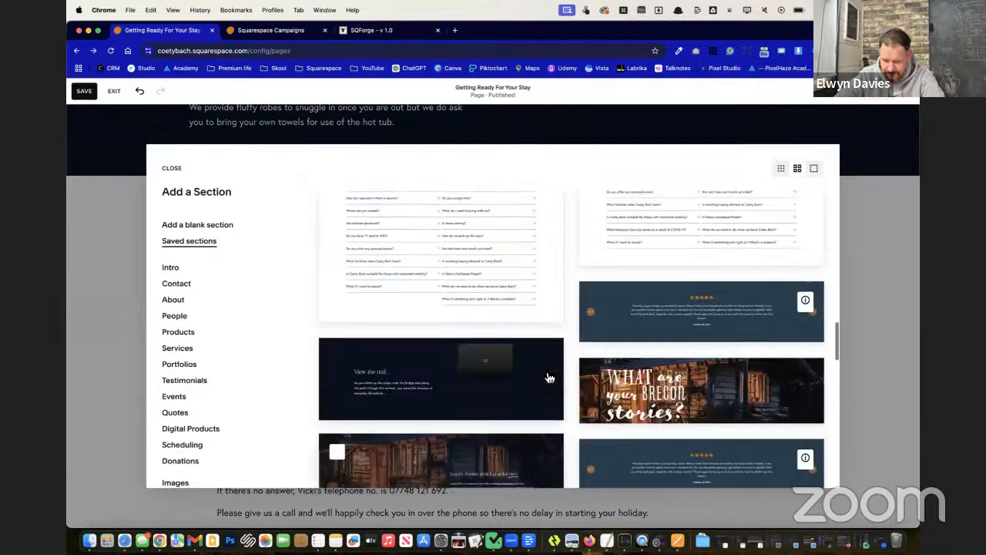
{"action": "scroll", "coordinate": [549, 376], "scroll_direction": "up", "scroll_amount": 10}
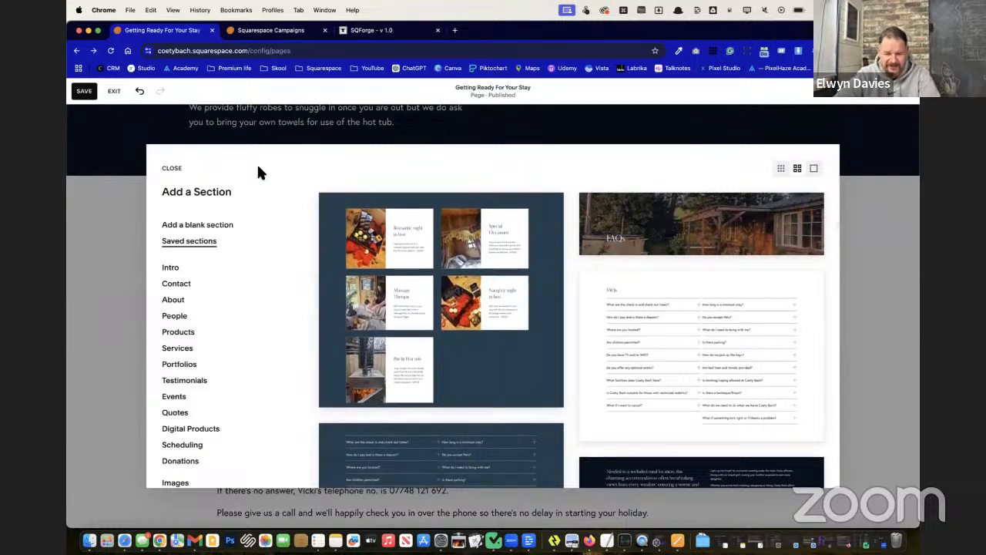
{"action": "left_click", "coordinate": [172, 168]}
Step: Save the page and exit the editor, and expand the Contact Blocks folder among the Not Linked pages
{"action": "left_click", "coordinate": [82, 90]}
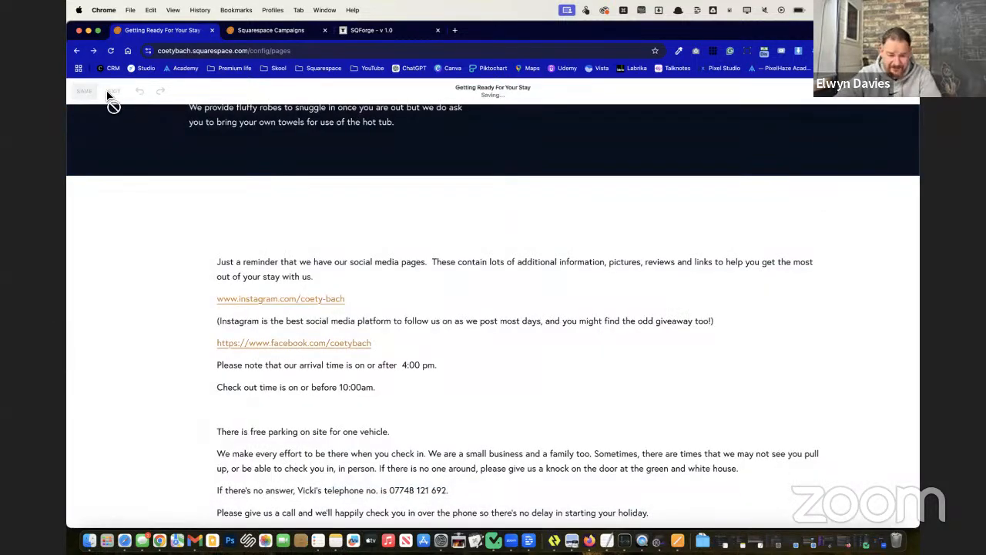
{"action": "left_click", "coordinate": [116, 92]}
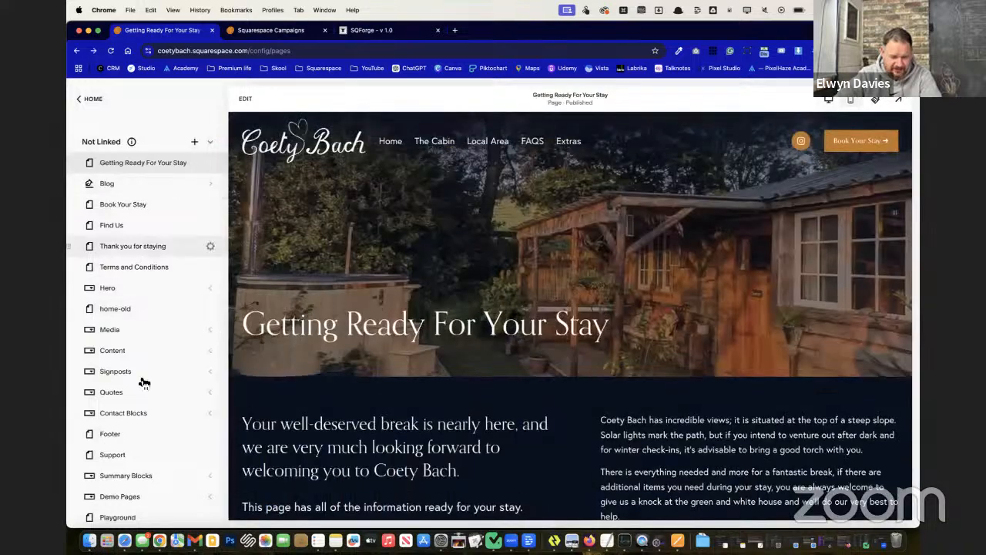
{"action": "left_click", "coordinate": [211, 414]}
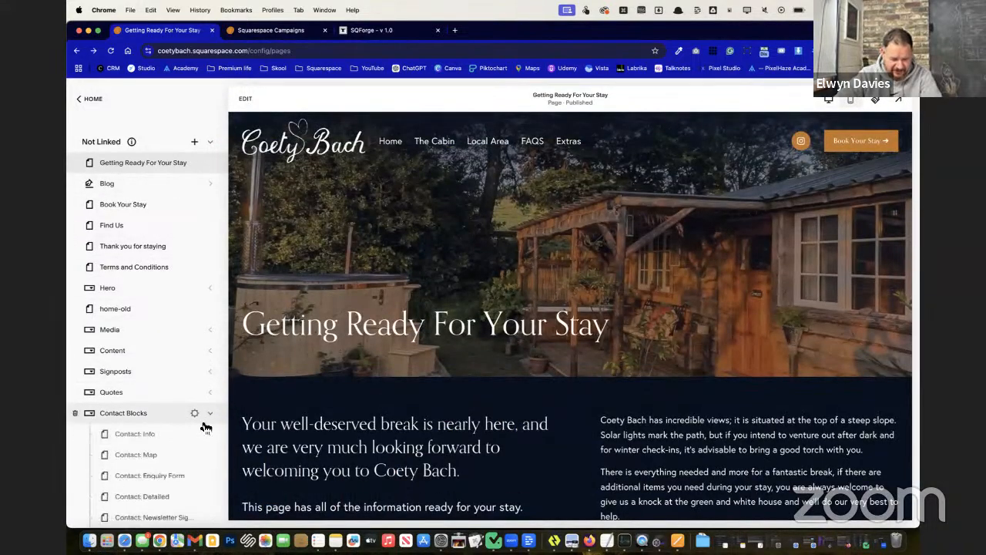
{"action": "scroll", "coordinate": [205, 425], "scroll_direction": "down", "scroll_amount": 1}
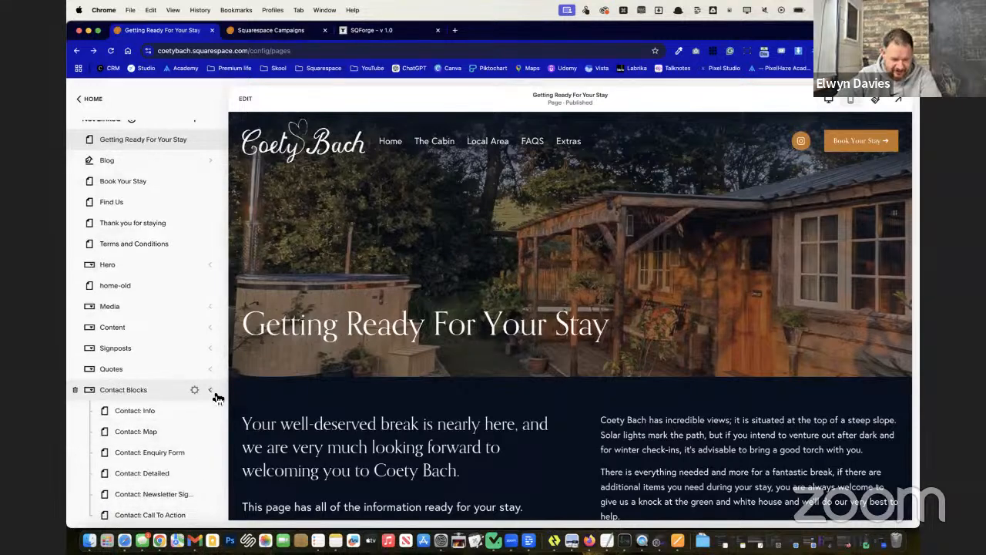
Step: Switch from the Contact Blocks folder to the Content folder and review the Content: Short page for a suitable section layout
{"action": "left_click", "coordinate": [210, 389]}
{"action": "left_click", "coordinate": [212, 329]}
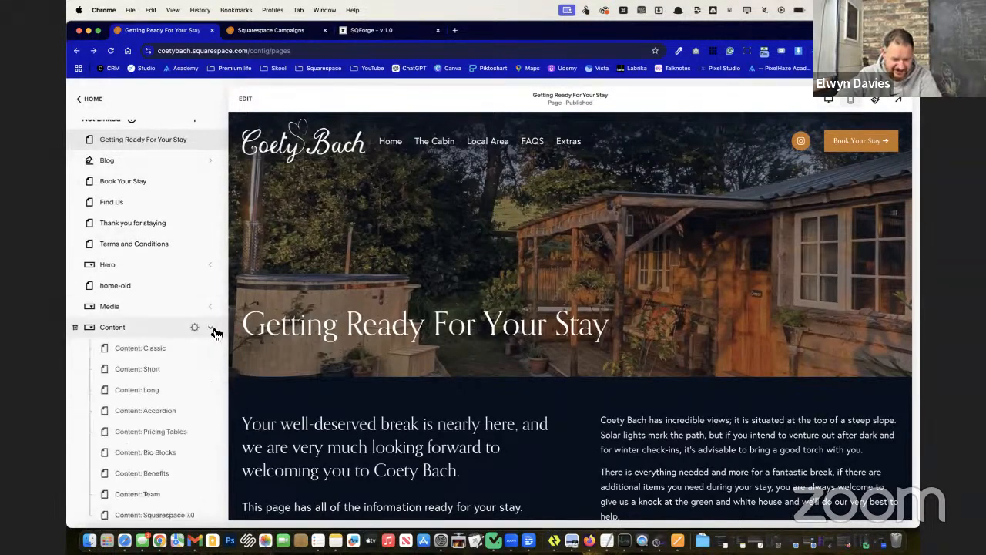
{"action": "left_click", "coordinate": [184, 377]}
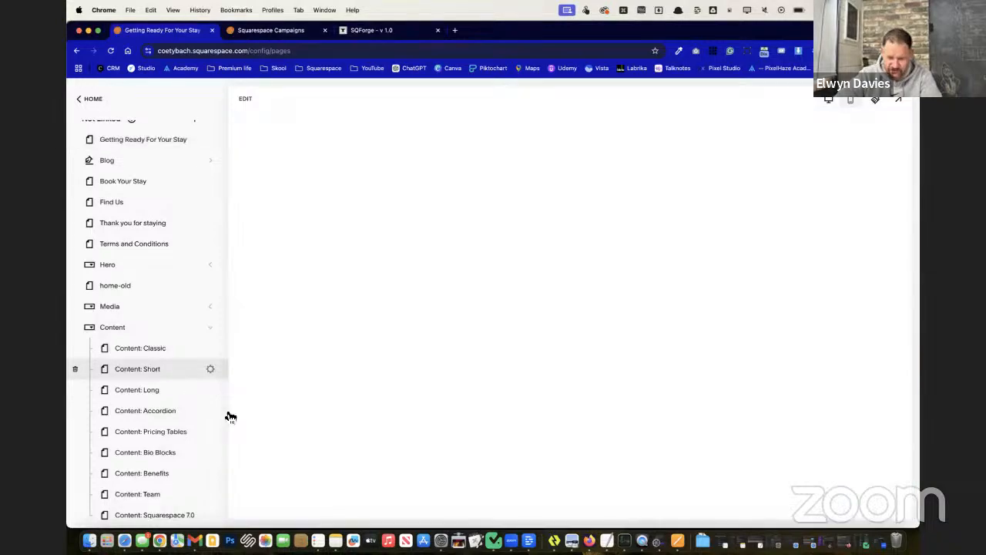
{"action": "scroll", "coordinate": [421, 440], "scroll_direction": "down", "scroll_amount": 5}
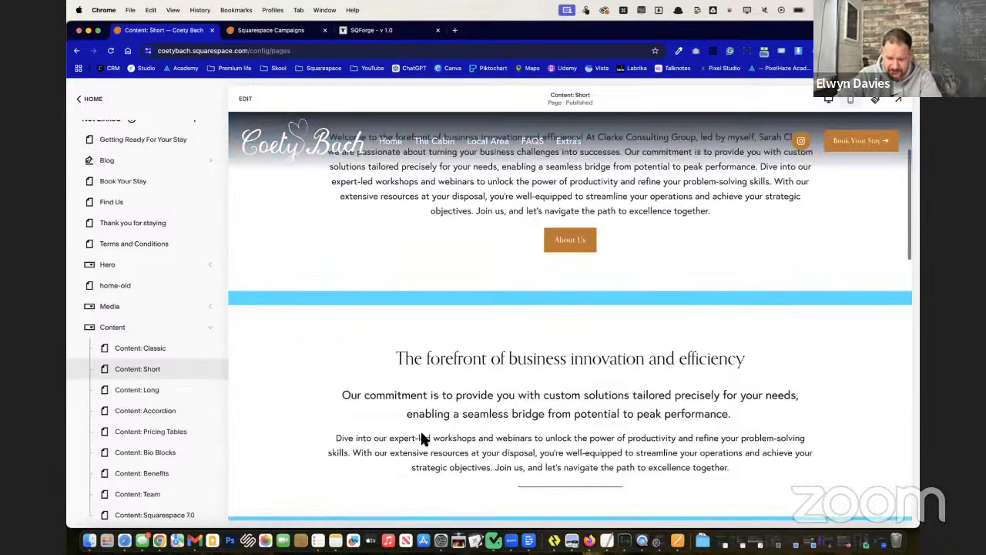
{"action": "scroll", "coordinate": [421, 438], "scroll_direction": "down", "scroll_amount": 10}
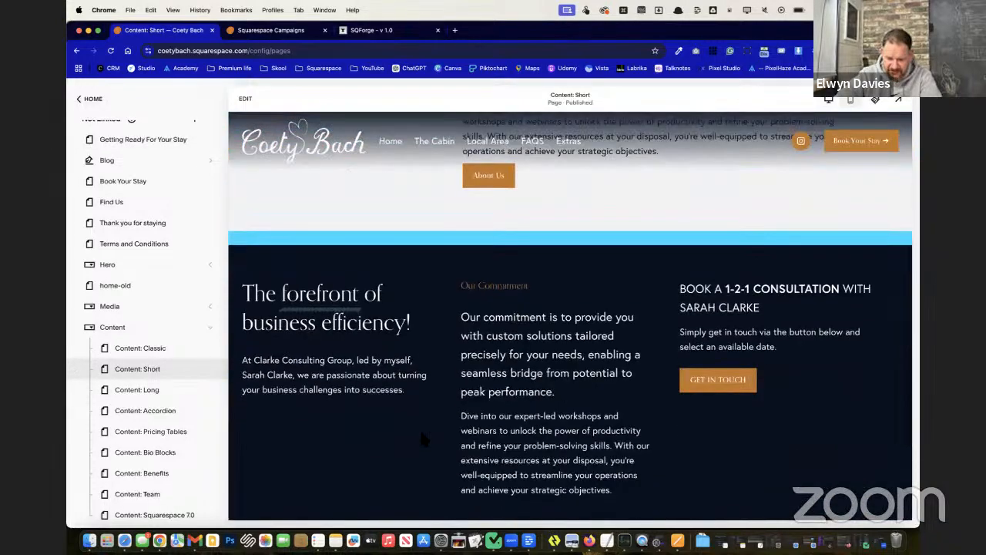
{"action": "scroll", "coordinate": [421, 437], "scroll_direction": "down", "scroll_amount": 5}
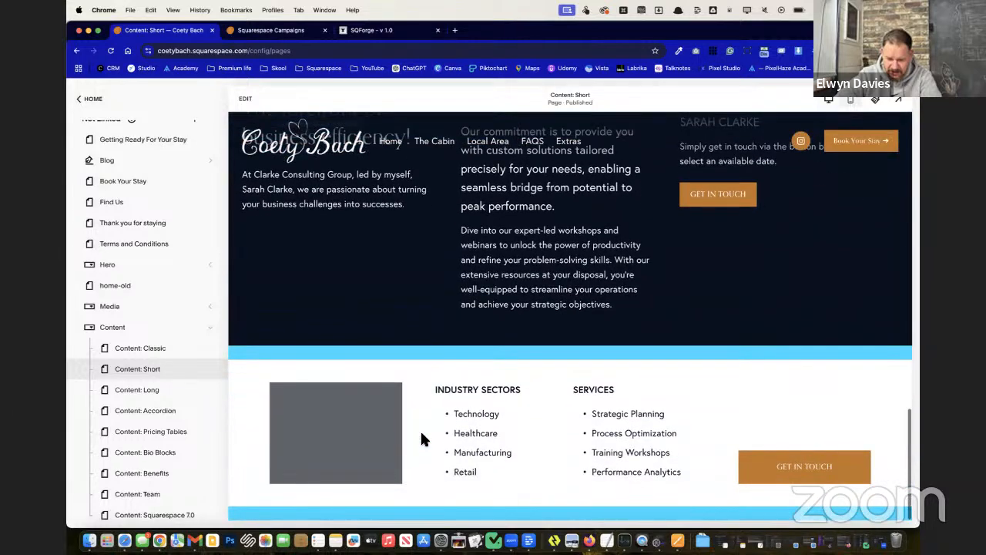
{"action": "scroll", "coordinate": [421, 437], "scroll_direction": "up", "scroll_amount": 3}
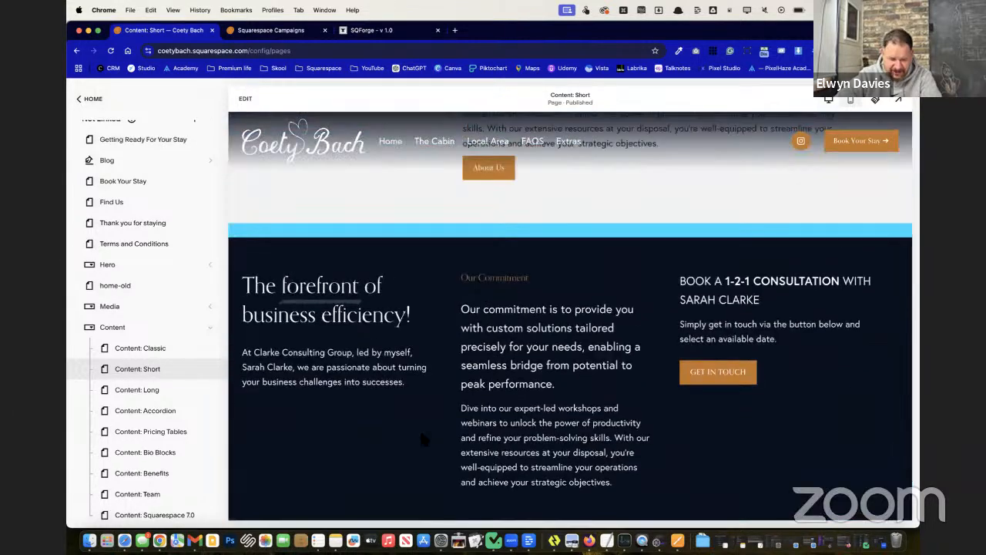
Step: Open the Content: Classic page and examine its section layouts, especially the three-column one with the tall central image
{"action": "left_click", "coordinate": [135, 351]}
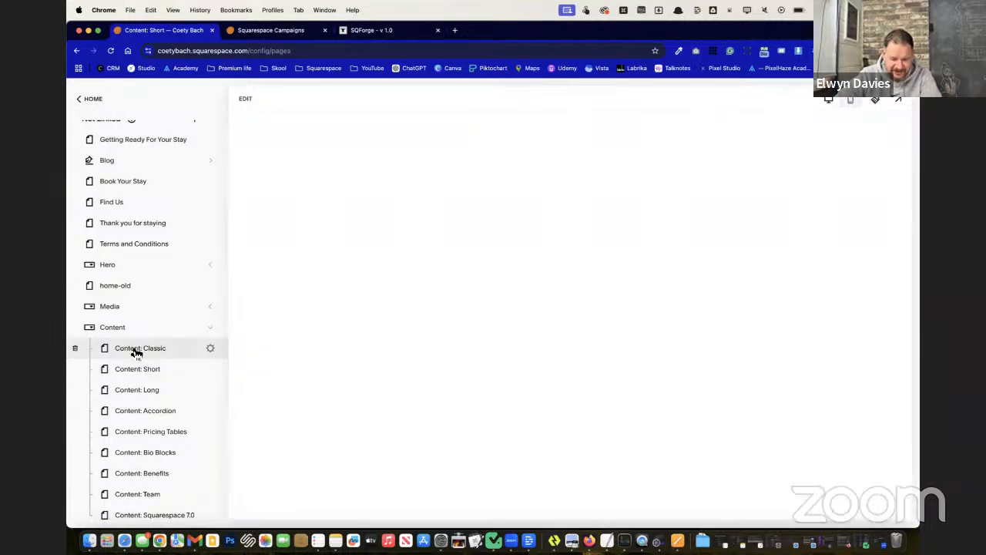
{"action": "scroll", "coordinate": [506, 395], "scroll_direction": "down", "scroll_amount": 6}
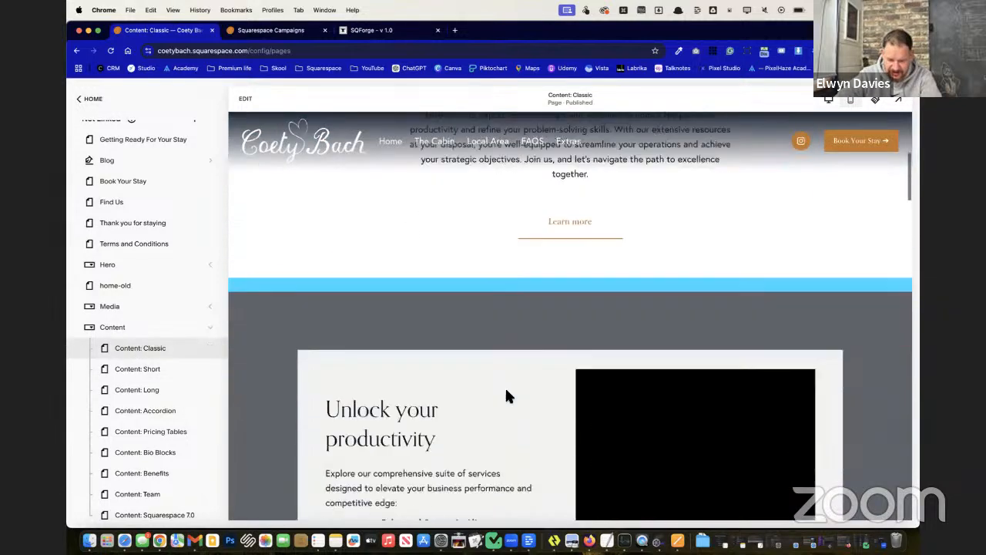
{"action": "scroll", "coordinate": [506, 395], "scroll_direction": "down", "scroll_amount": 10}
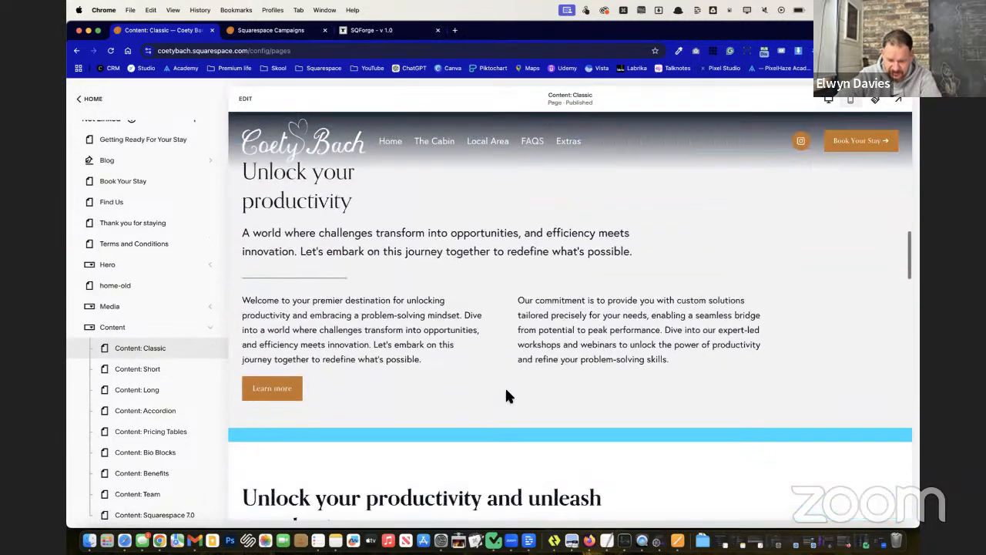
{"action": "scroll", "coordinate": [506, 395], "scroll_direction": "down", "scroll_amount": 4}
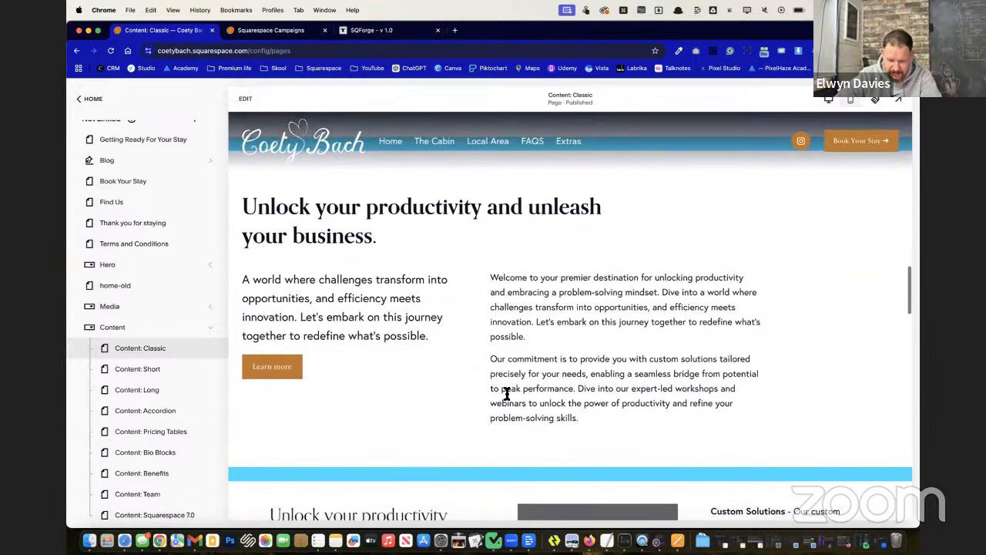
{"action": "scroll", "coordinate": [506, 395], "scroll_direction": "down", "scroll_amount": 3}
{"action": "scroll", "coordinate": [506, 394], "scroll_direction": "up", "scroll_amount": 3}
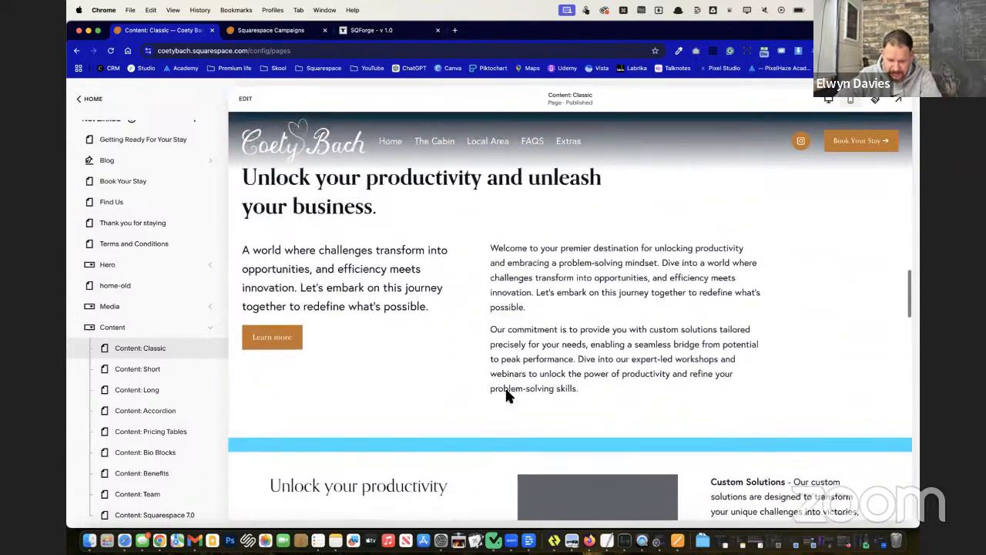
{"action": "scroll", "coordinate": [574, 293], "scroll_direction": "down", "scroll_amount": 8}
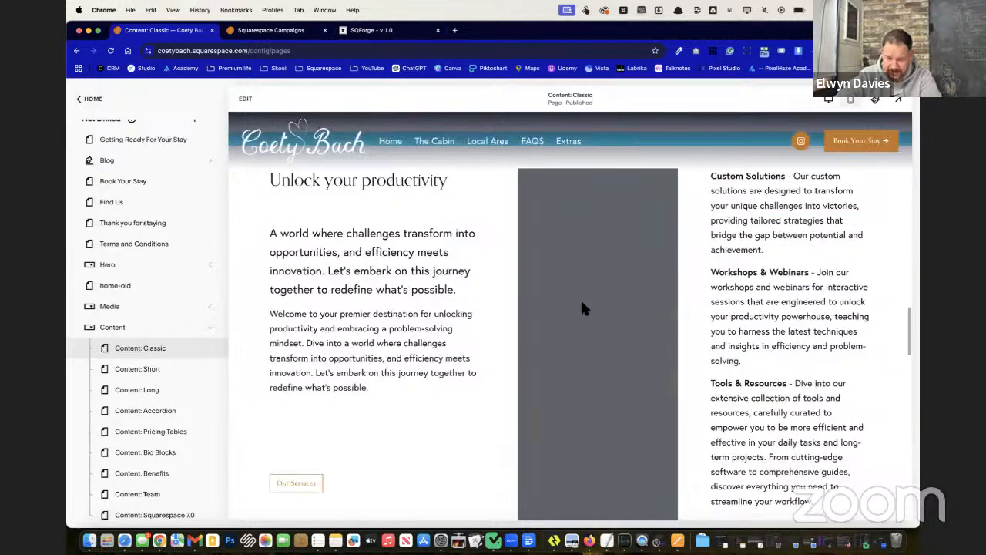
{"action": "scroll", "coordinate": [584, 359], "scroll_direction": "up", "scroll_amount": 2}
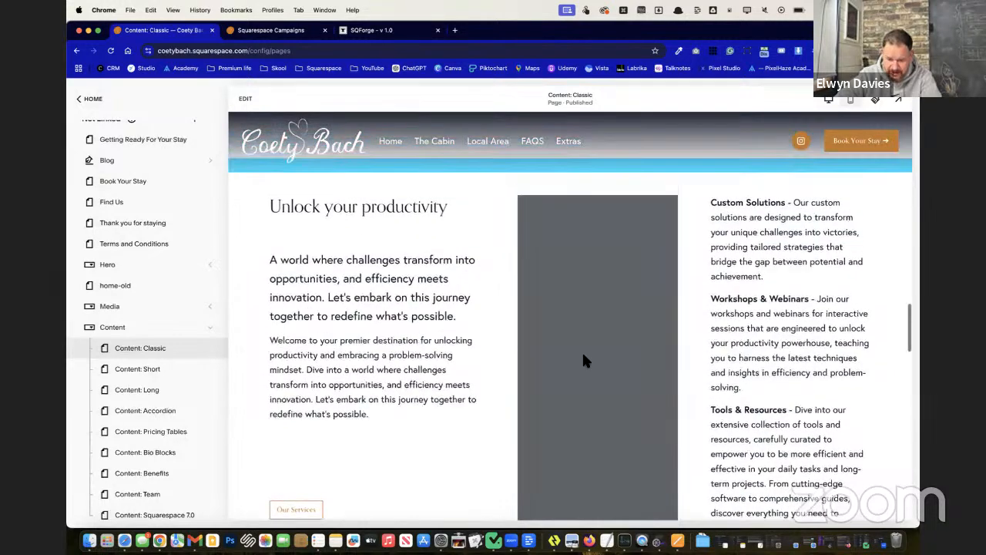
{"action": "scroll", "coordinate": [584, 359], "scroll_direction": "down", "scroll_amount": 4}
{"action": "scroll", "coordinate": [584, 361], "scroll_direction": "up", "scroll_amount": 4}
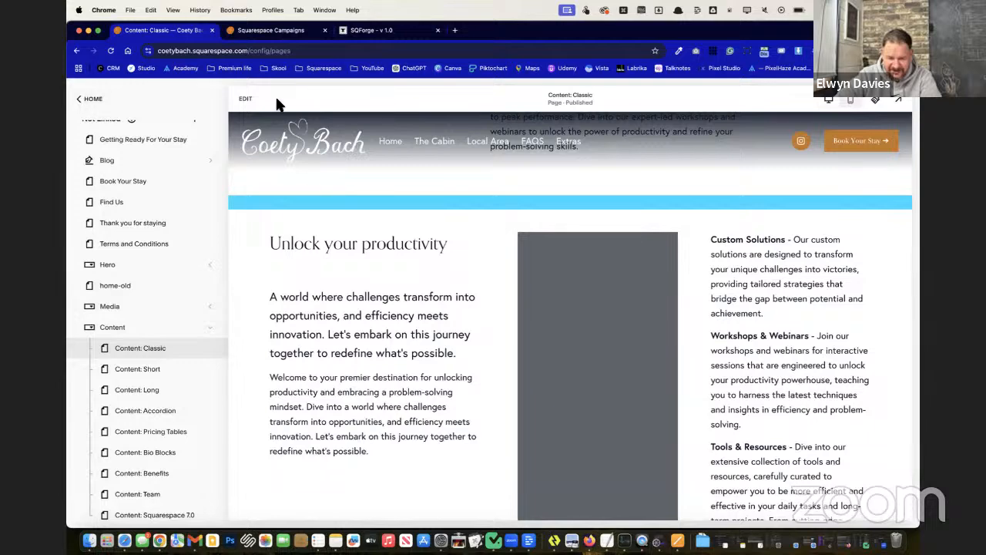
Step: Edit Content: Classic, add the three-column tall-image section and the "unleash your business" section above it to the saved sections, and exit
{"action": "left_click", "coordinate": [245, 99]}
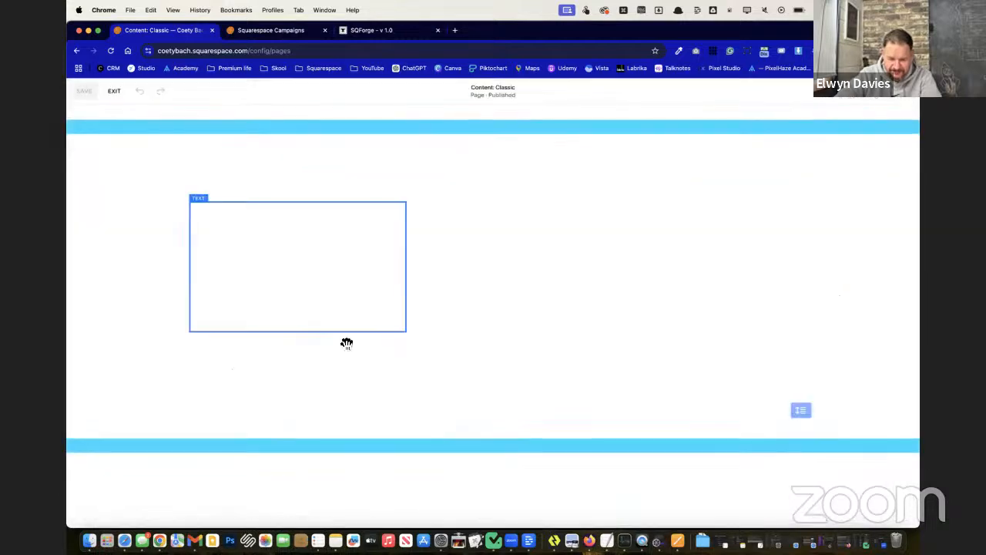
{"action": "scroll", "coordinate": [403, 412], "scroll_direction": "down", "scroll_amount": 1}
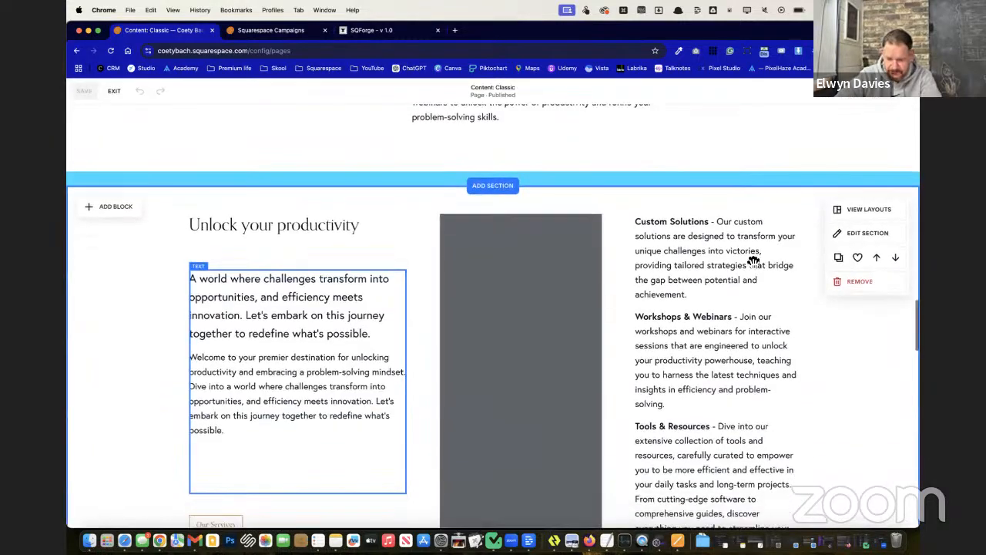
{"action": "left_click", "coordinate": [857, 257]}
{"action": "scroll", "coordinate": [632, 205], "scroll_direction": "up", "scroll_amount": 5}
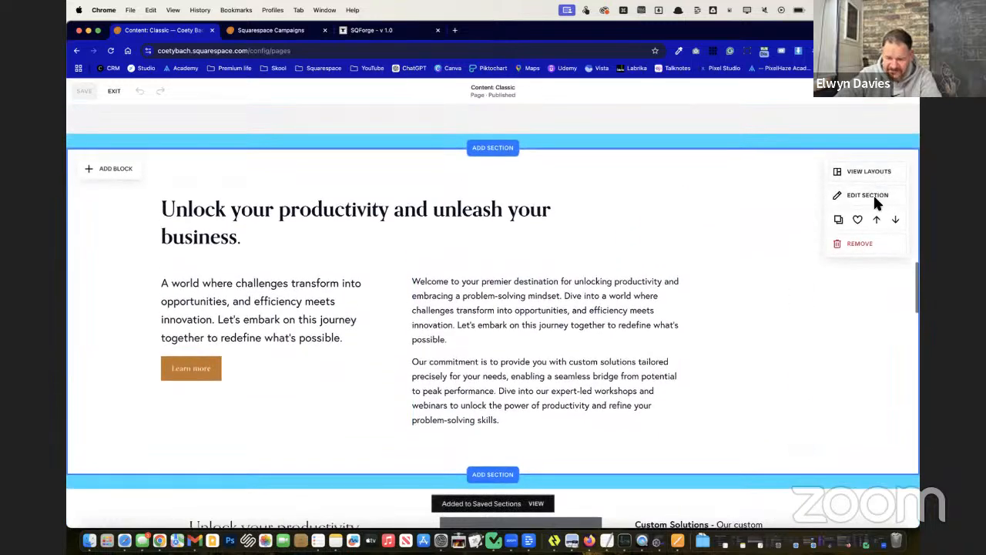
{"action": "left_click", "coordinate": [113, 91]}
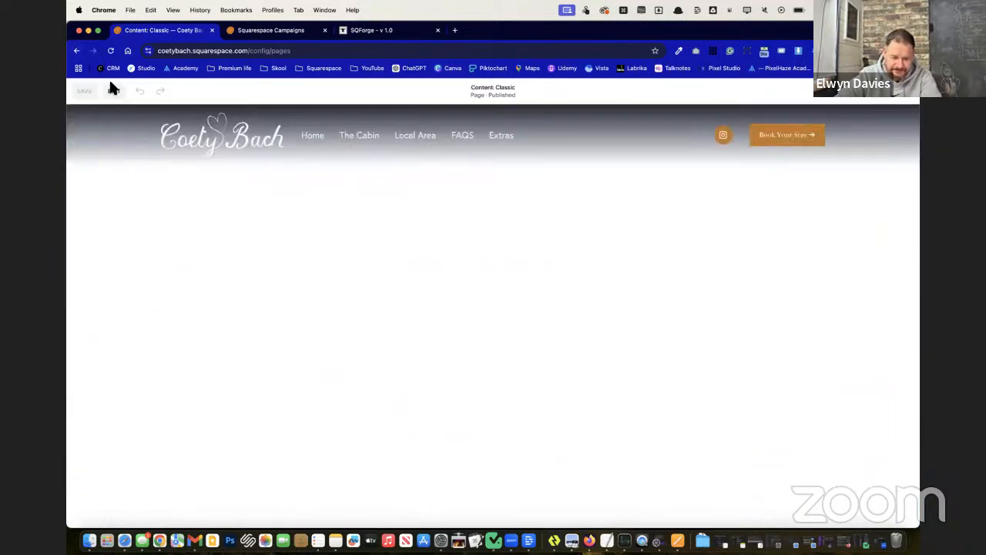
Step: Return to the "Getting Ready For Your Stay" page, review it down to the remaining original text, and open it for editing
{"action": "scroll", "coordinate": [161, 203], "scroll_direction": "up", "scroll_amount": 5}
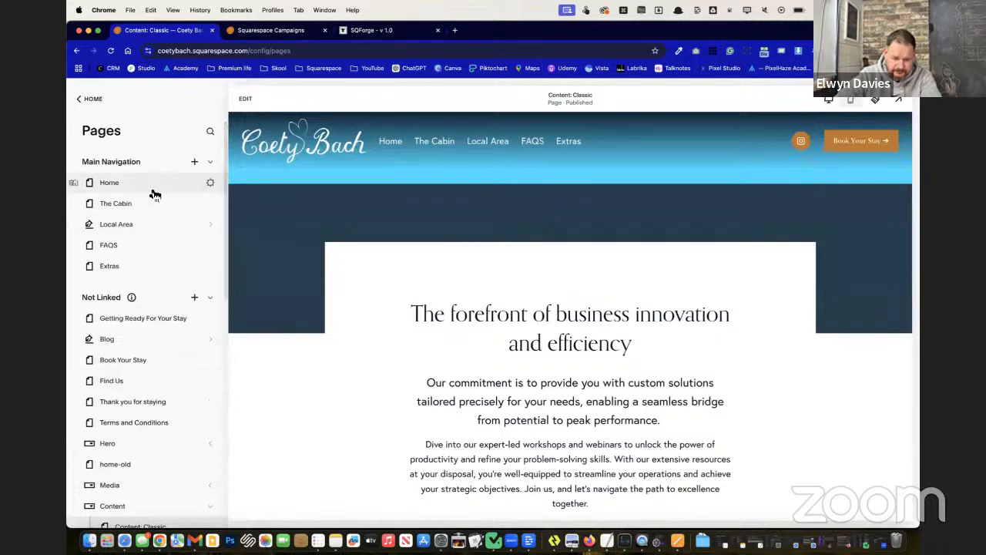
{"action": "scroll", "coordinate": [158, 309], "scroll_direction": "down", "scroll_amount": 2}
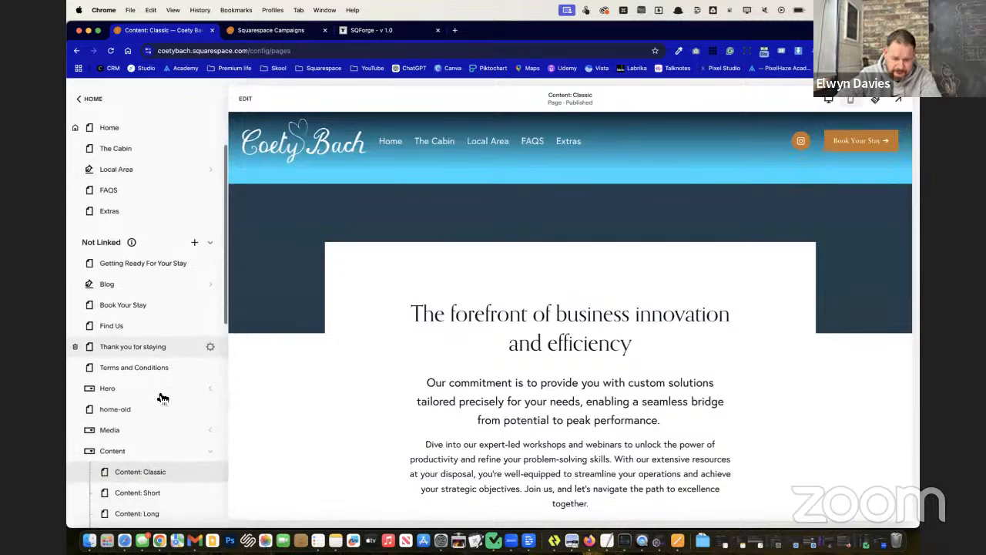
{"action": "left_click", "coordinate": [169, 266]}
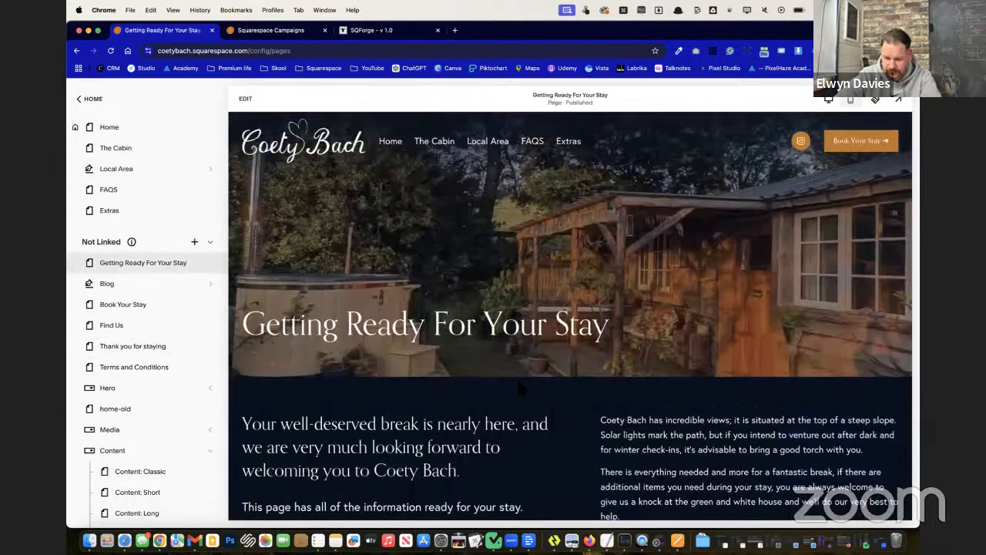
{"action": "scroll", "coordinate": [545, 486], "scroll_direction": "down", "scroll_amount": 10}
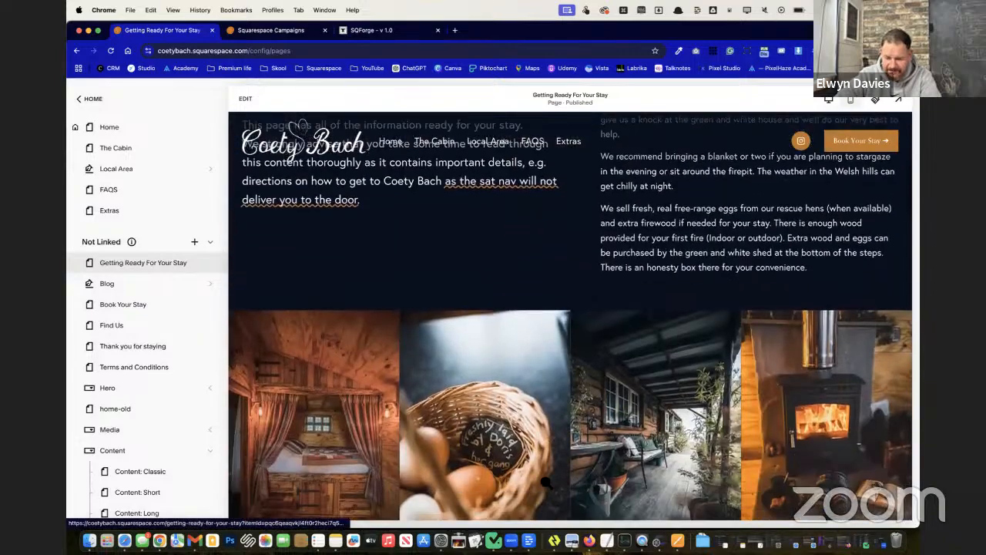
{"action": "scroll", "coordinate": [546, 481], "scroll_direction": "down", "scroll_amount": 10}
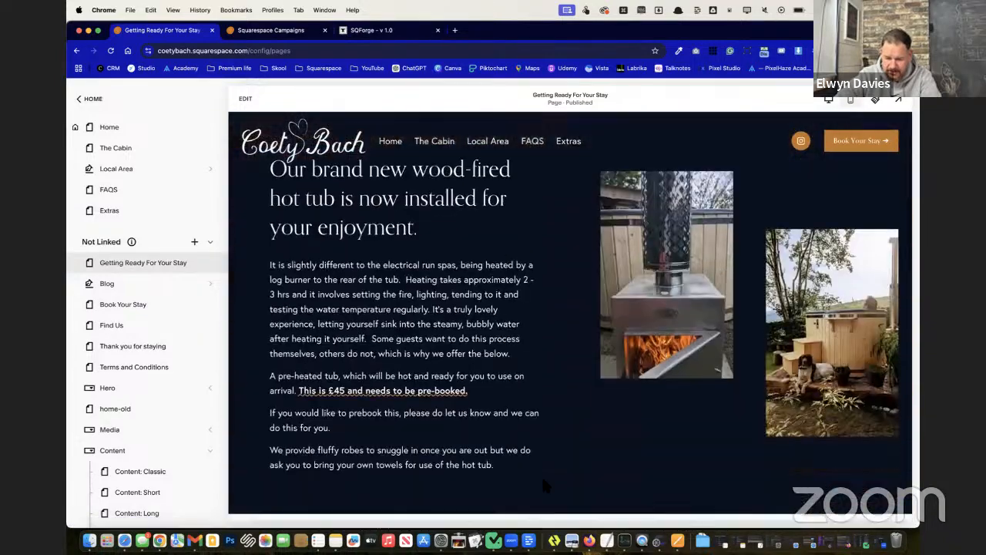
{"action": "scroll", "coordinate": [543, 481], "scroll_direction": "down", "scroll_amount": 3}
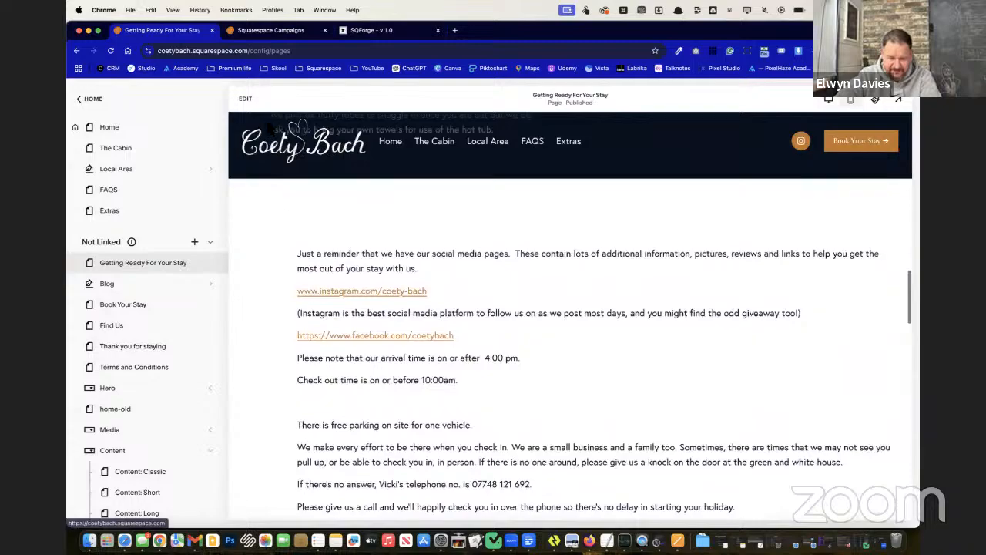
{"action": "left_click", "coordinate": [246, 99]}
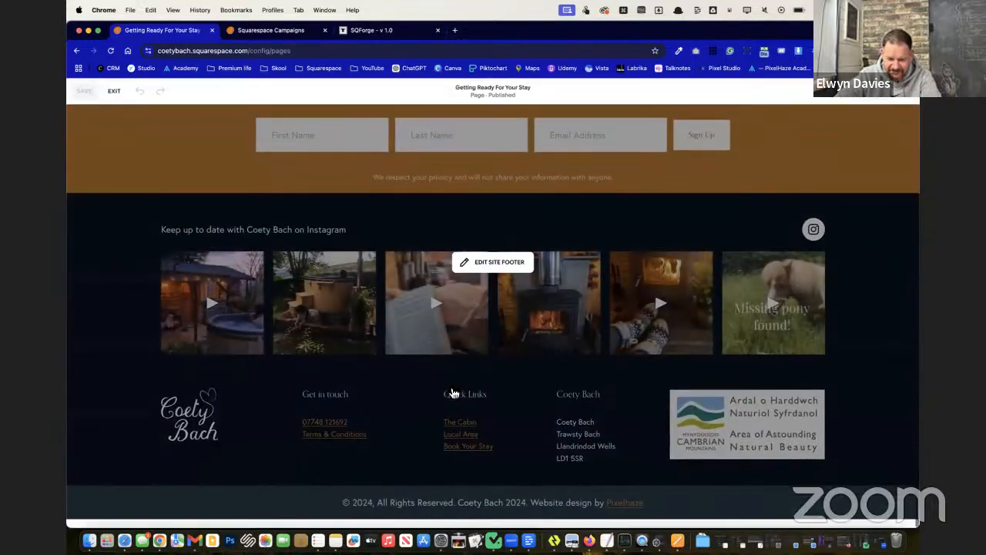
Step: Insert the saved three-column section with the tall central image directly below the dark hot tub section
{"action": "scroll", "coordinate": [453, 386], "scroll_direction": "up", "scroll_amount": 15}
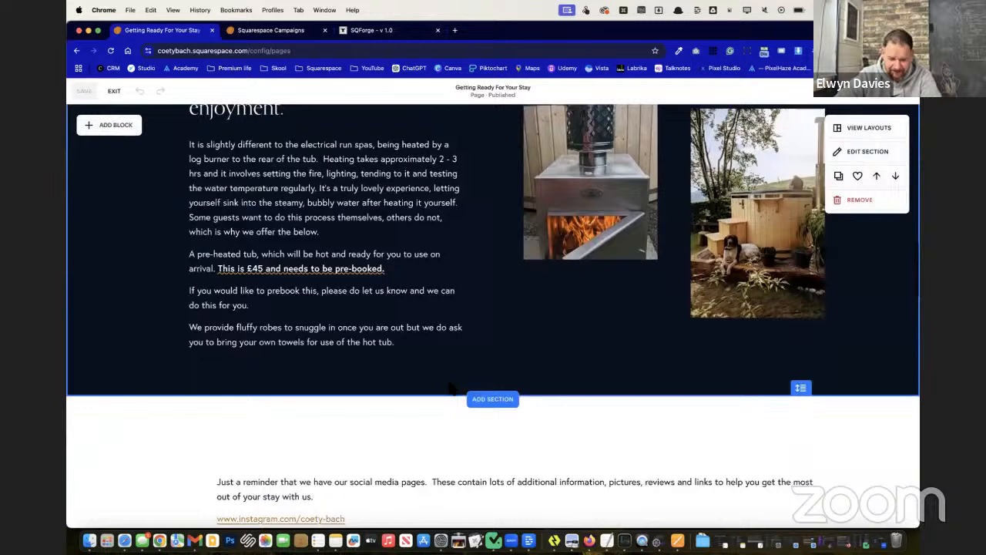
{"action": "scroll", "coordinate": [453, 388], "scroll_direction": "down", "scroll_amount": 1}
{"action": "left_click", "coordinate": [494, 368]}
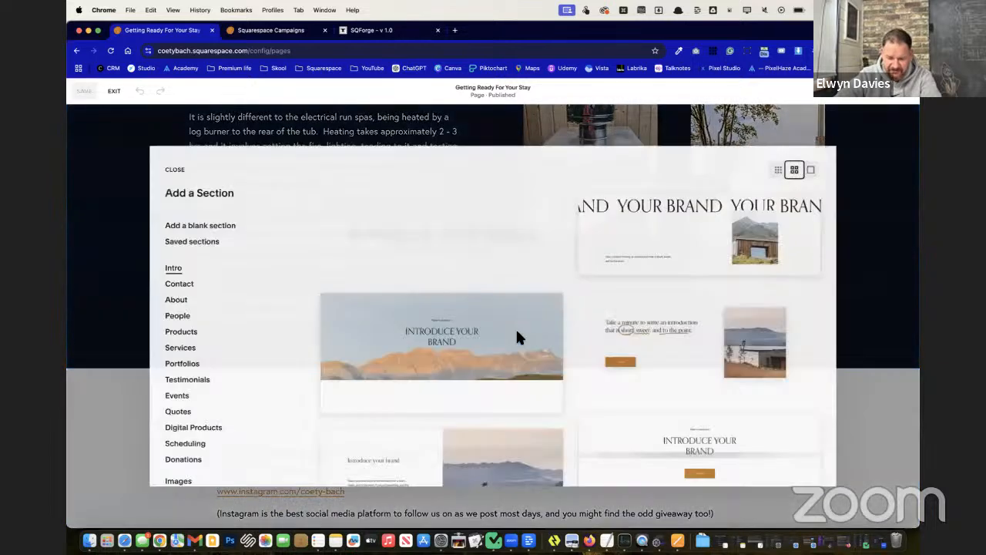
{"action": "left_click", "coordinate": [206, 241]}
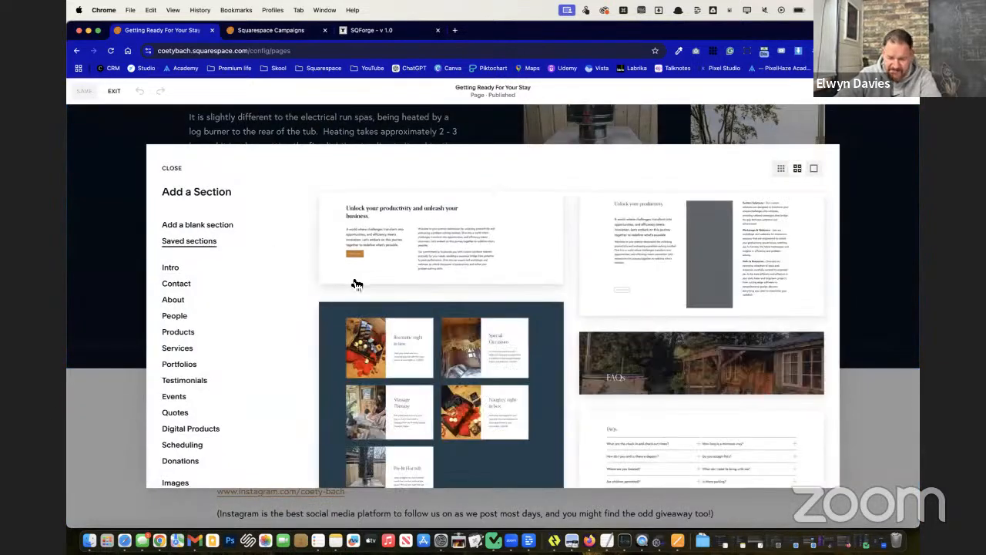
{"action": "scroll", "coordinate": [391, 270], "scroll_direction": "down", "scroll_amount": 2}
{"action": "scroll", "coordinate": [391, 275], "scroll_direction": "up", "scroll_amount": 2}
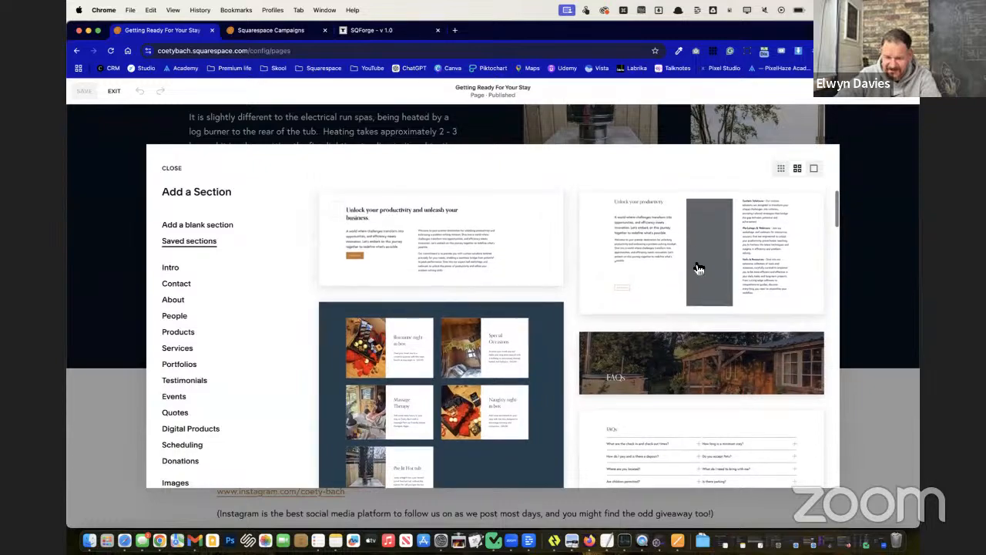
{"action": "left_click", "coordinate": [696, 267]}
Step: Replace the new section's body text under "Unlock your productivity" with the social media reminder paragraph copied from the original text
{"action": "scroll", "coordinate": [683, 259], "scroll_direction": "down", "scroll_amount": 15}
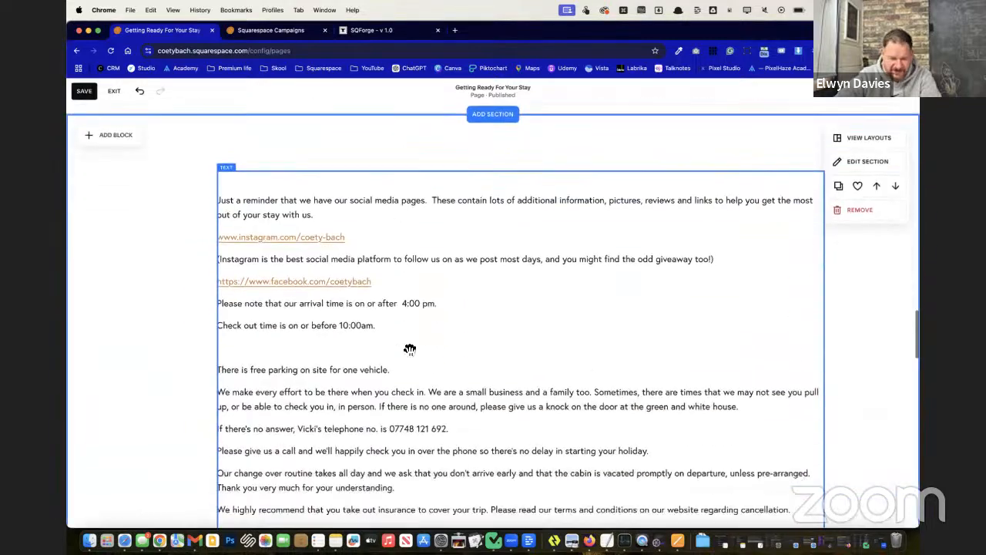
{"action": "left_click", "coordinate": [314, 193]}
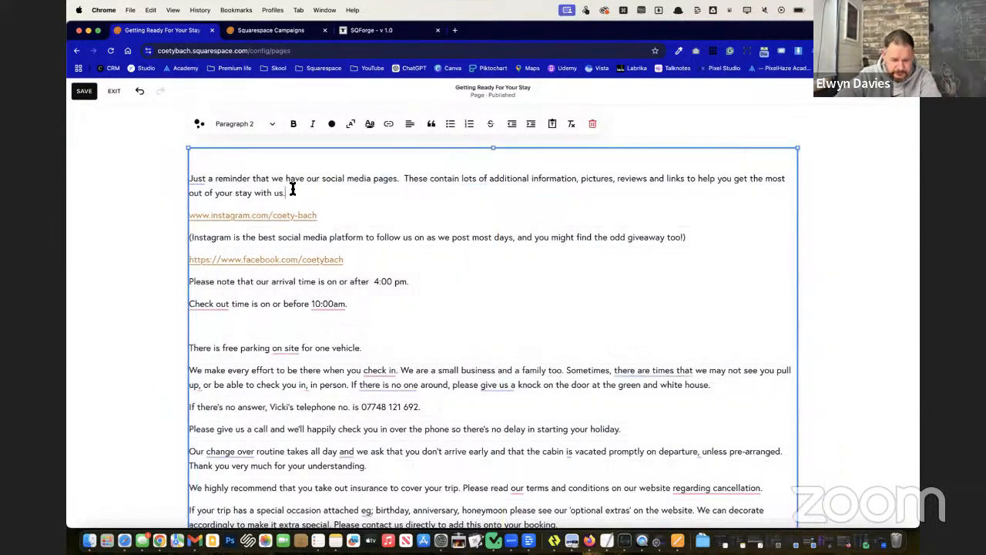
{"action": "left_click_drag", "start_coordinate": [286, 192], "coordinate": [228, 183]}
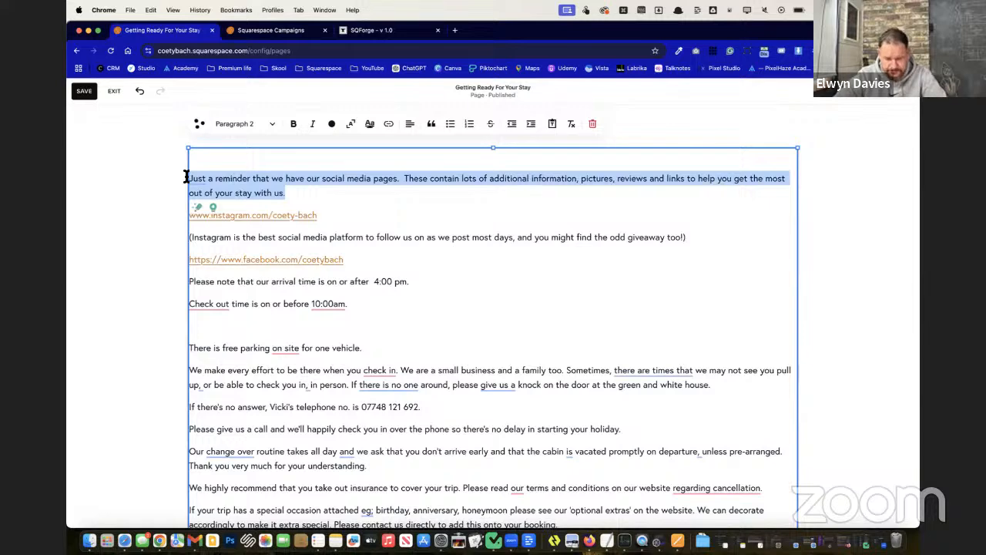
{"action": "scroll", "coordinate": [185, 177], "scroll_direction": "up", "scroll_amount": 10}
{"action": "left_click", "coordinate": [285, 259]}
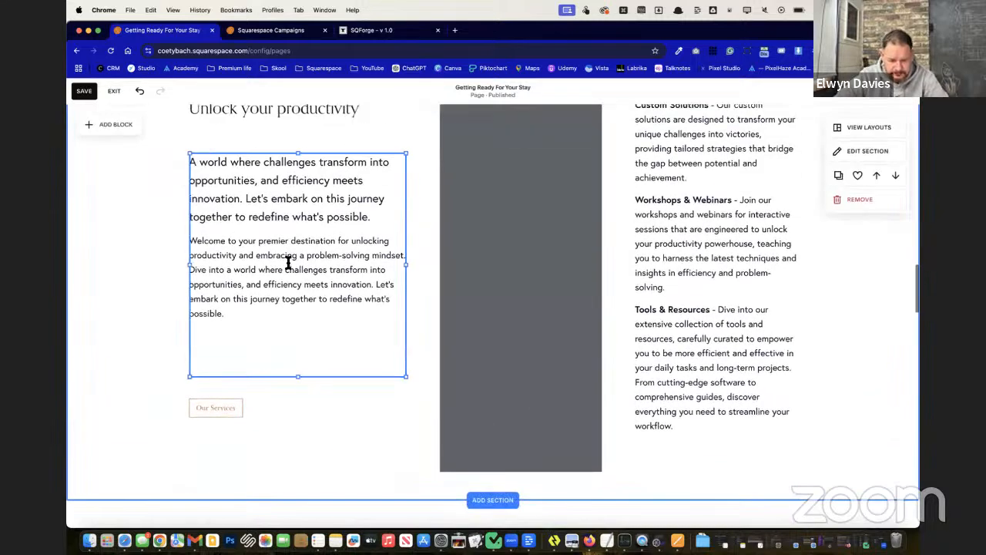
{"action": "double_click", "coordinate": [286, 260]}
{"action": "key", "text": "super+a"}
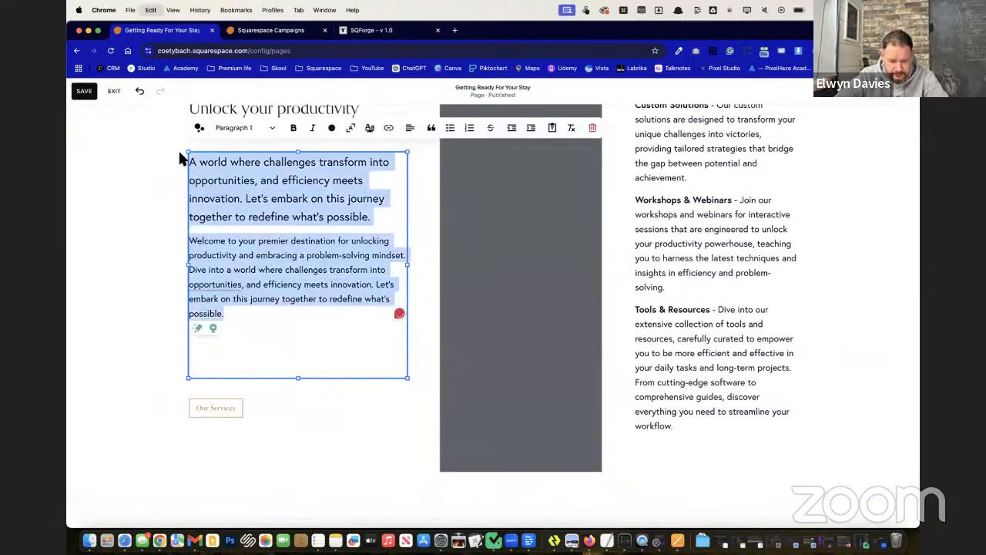
{"action": "type", "text": "Just a reminder that we have our social media pages.  These contain lots of additional information, pictures, reviews and links to help you get the most out of your stay with us."}
{"action": "scroll", "coordinate": [175, 177], "scroll_direction": "up", "scroll_amount": 1}
{"action": "left_click", "coordinate": [169, 218]}
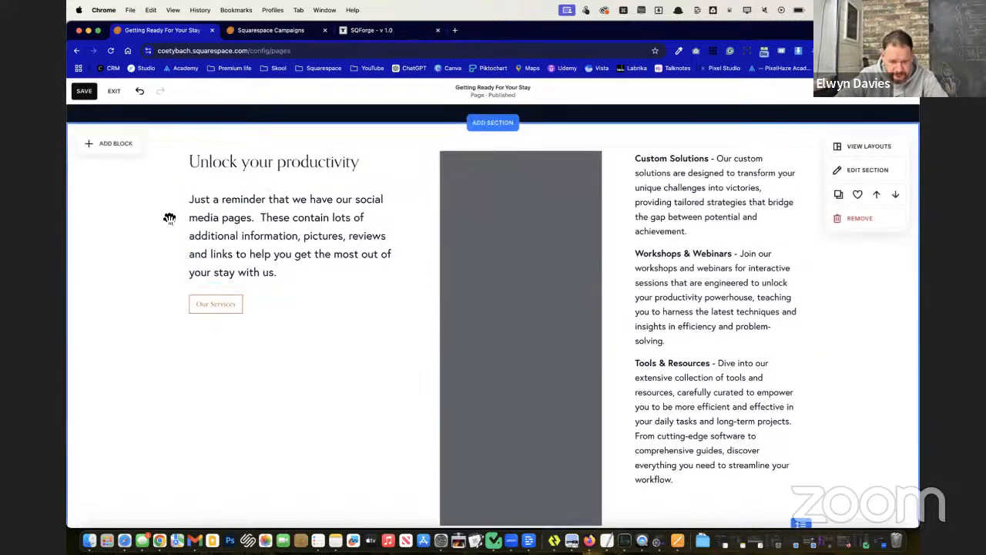
Step: Replace the "Unlock your productivity" heading with "Find us on social media"
{"action": "left_click", "coordinate": [326, 167]}
{"action": "double_click", "coordinate": [326, 167]}
{"action": "left_click_drag", "start_coordinate": [372, 173], "coordinate": [191, 168]}
{"action": "type", "text": "nd "}
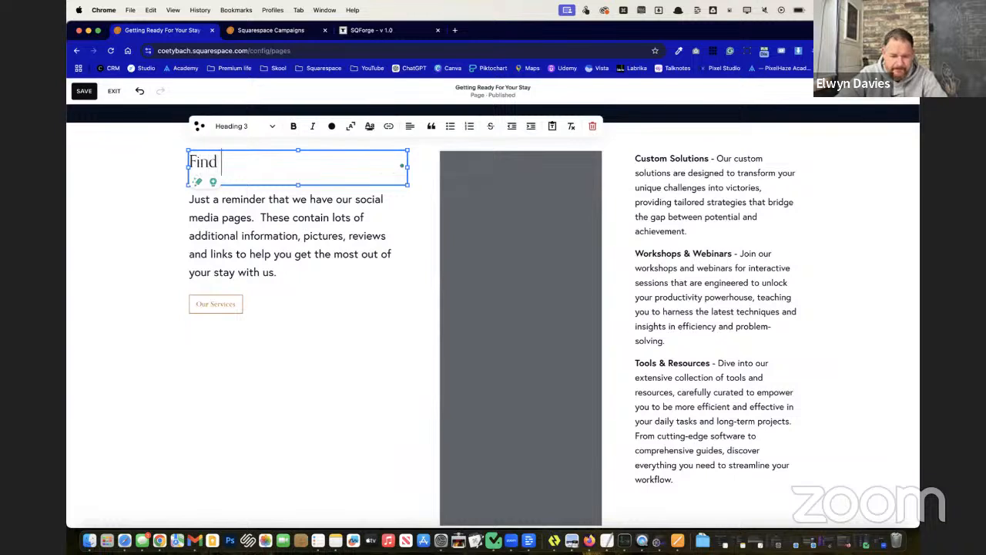
{"action": "type", "text": "us on social media"}
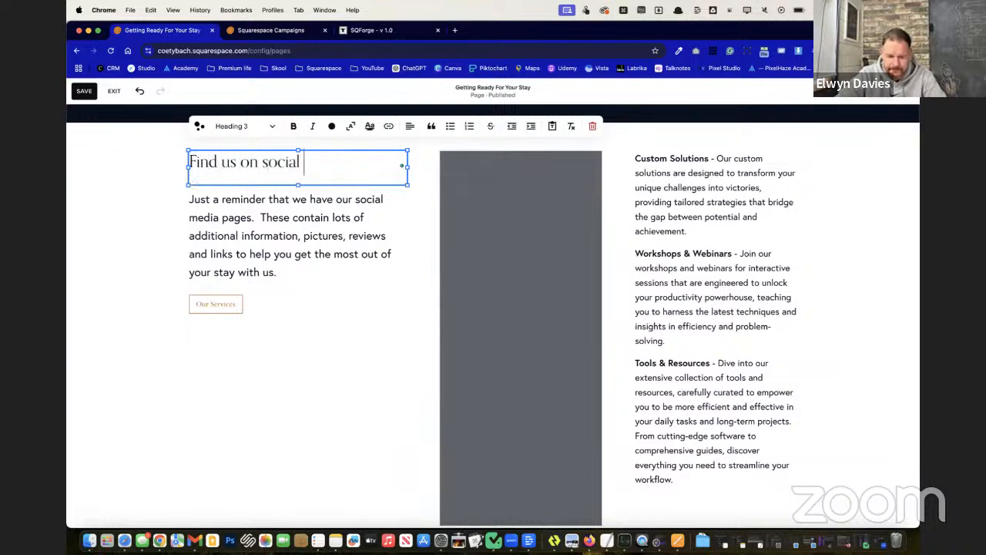
{"action": "left_click", "coordinate": [159, 225]}
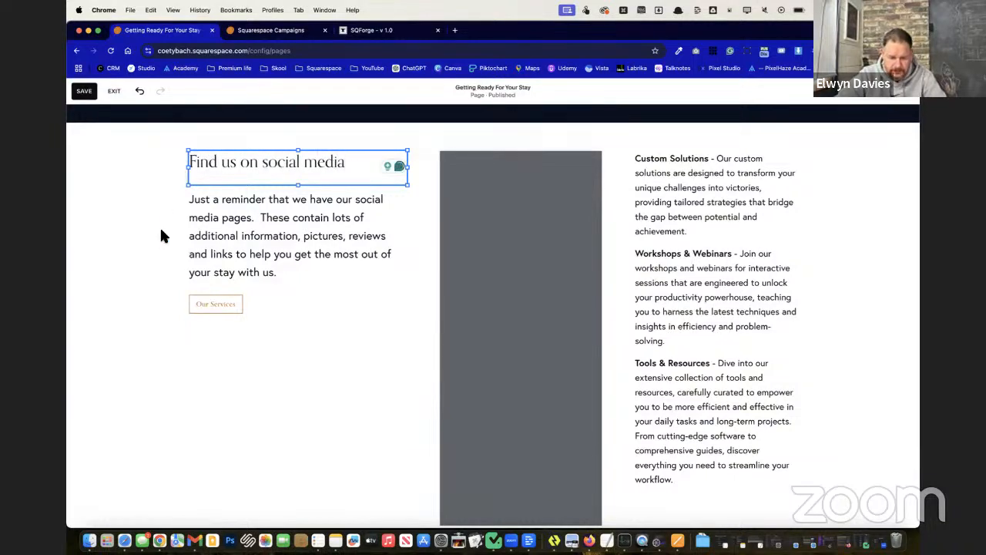
{"action": "left_click", "coordinate": [253, 308]}
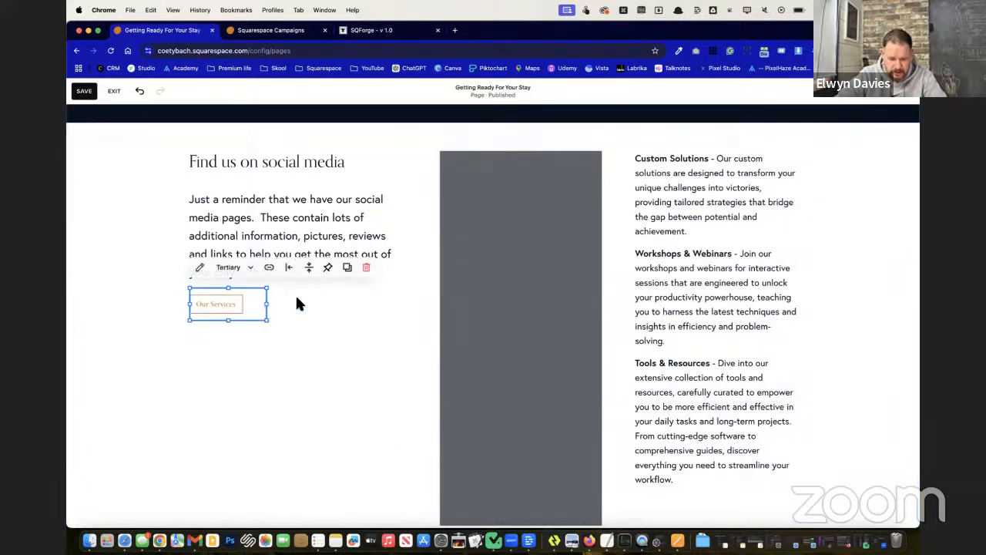
{"action": "left_click", "coordinate": [367, 268]}
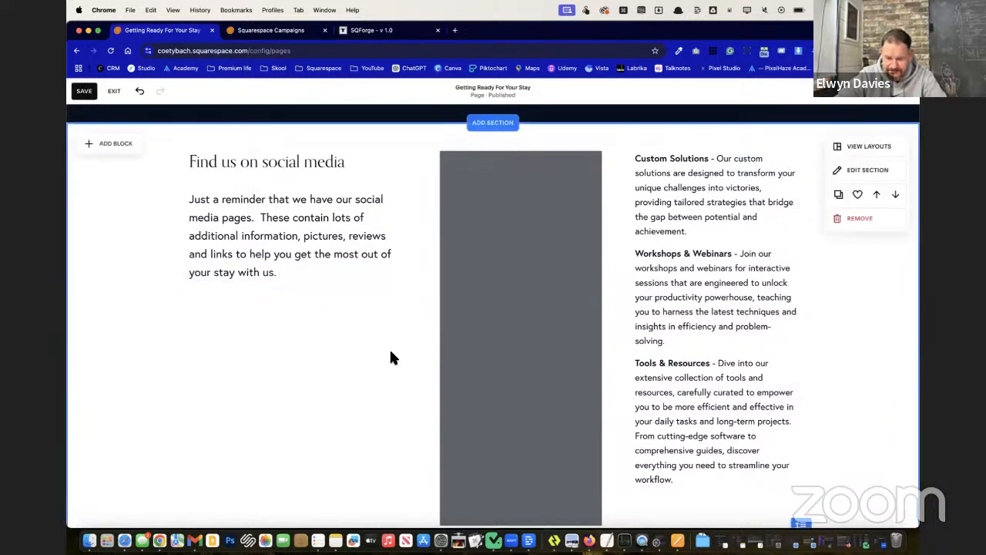
{"action": "key", "text": "super+z"}
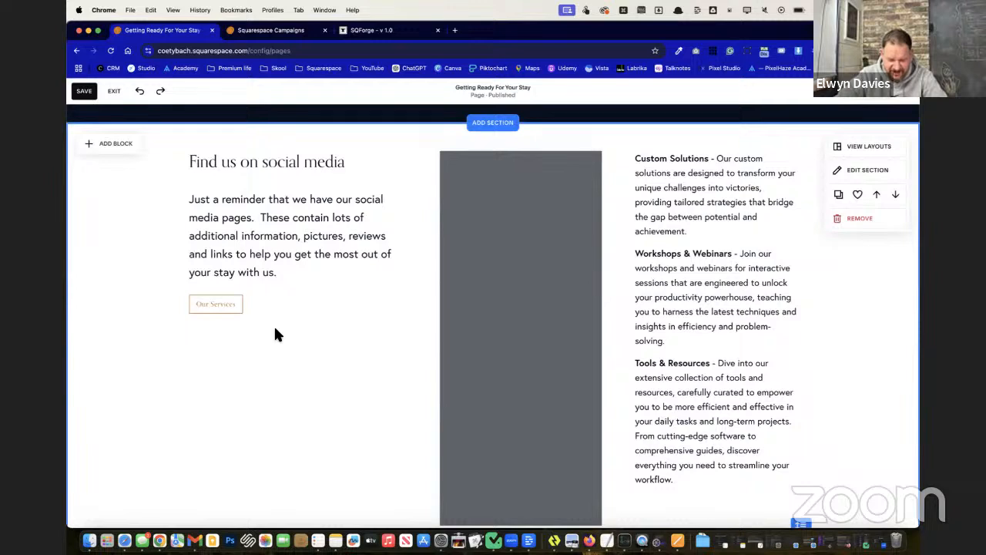
Step: Shorten the tall central image to roughly the height of the reminder text and place the "Our Services" button below it
{"action": "left_click_drag", "start_coordinate": [225, 311], "coordinate": [641, 344]}
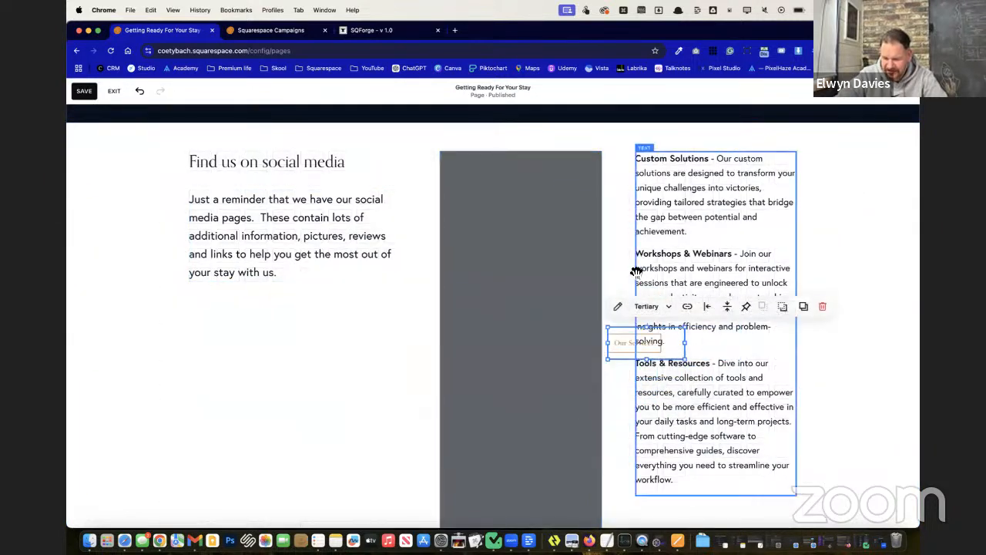
{"action": "left_click", "coordinate": [506, 361]}
{"action": "scroll", "coordinate": [506, 436], "scroll_direction": "down", "scroll_amount": 5}
{"action": "scroll", "coordinate": [507, 437], "scroll_direction": "up", "scroll_amount": 4}
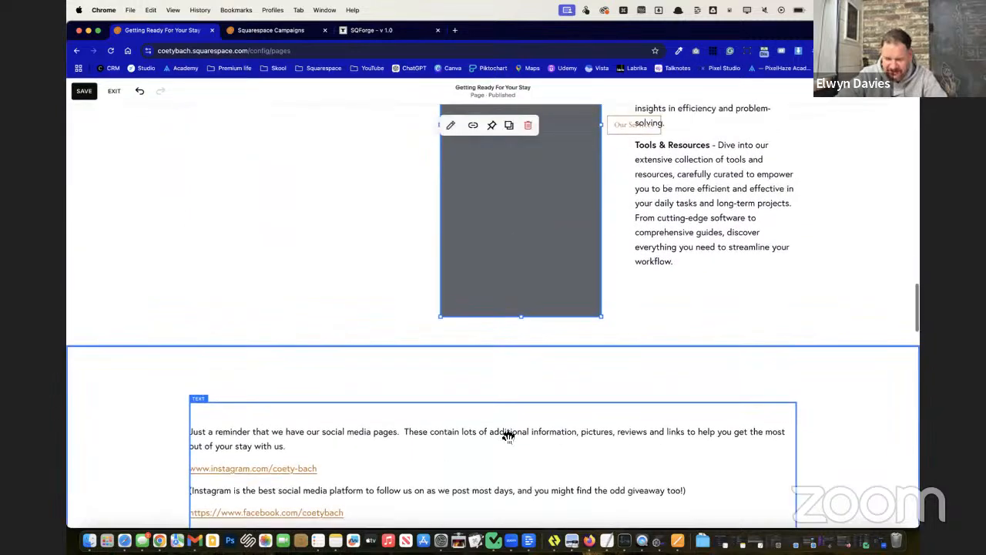
{"action": "left_click_drag", "start_coordinate": [519, 455], "coordinate": [515, 204]}
{"action": "scroll", "coordinate": [517, 243], "scroll_direction": "up", "scroll_amount": 2}
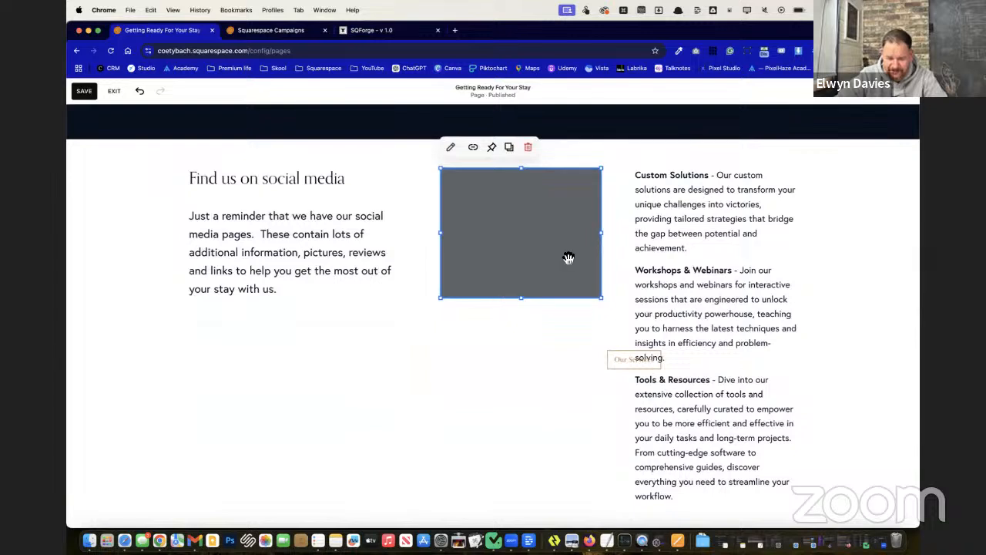
{"action": "left_click_drag", "start_coordinate": [632, 358], "coordinate": [495, 354]}
Step: Copy the Instagram link, the Instagram note and the Facebook link from the original text
{"action": "left_click", "coordinate": [715, 414]}
{"action": "double_click", "coordinate": [715, 415]}
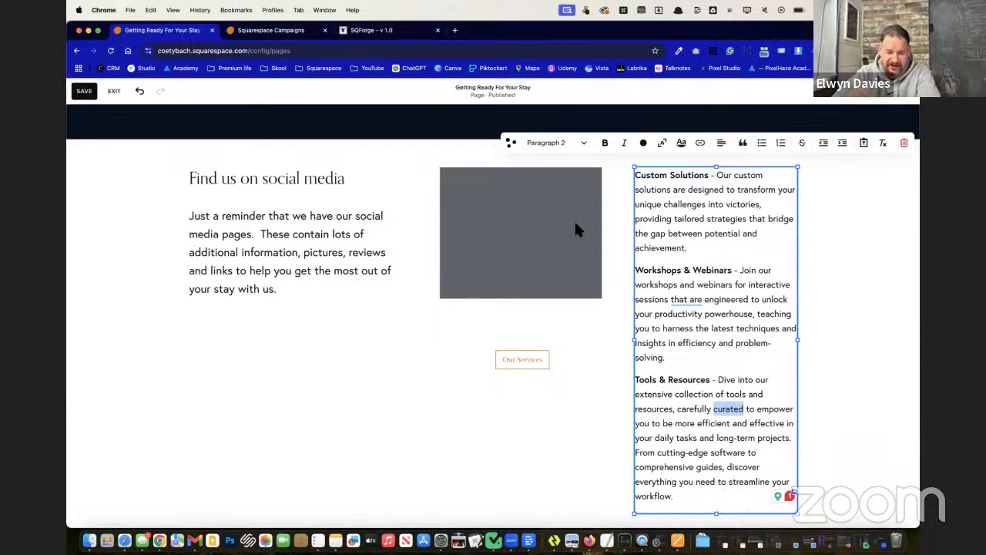
{"action": "scroll", "coordinate": [574, 220], "scroll_direction": "down", "scroll_amount": 10}
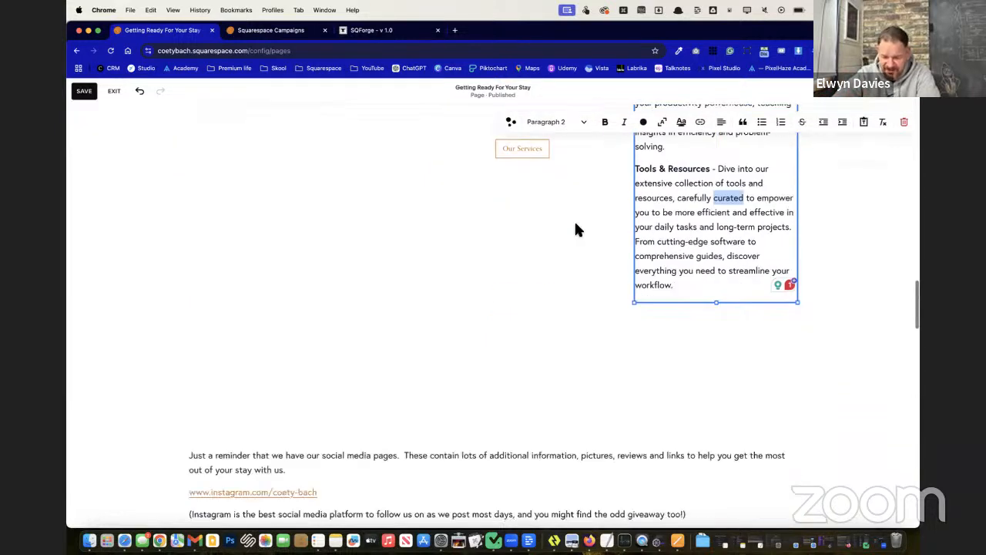
{"action": "left_click", "coordinate": [374, 213]}
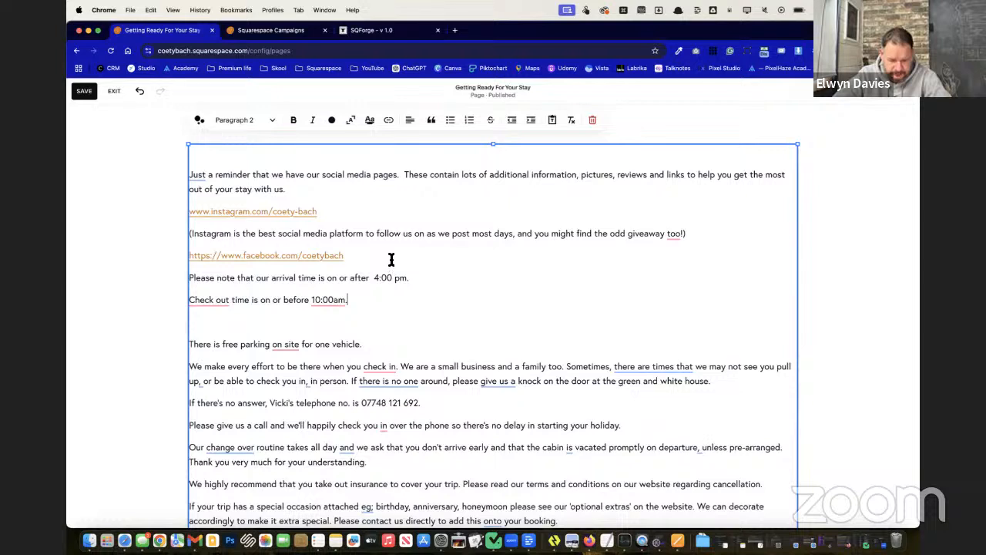
{"action": "left_click_drag", "start_coordinate": [353, 255], "coordinate": [192, 211]}
{"action": "key", "text": "super+c"}
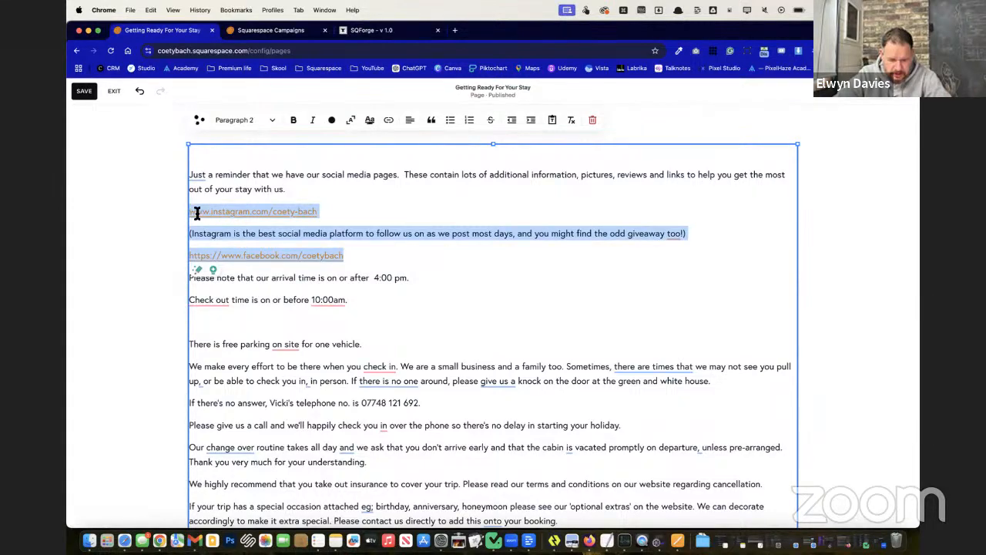
{"action": "left_click", "coordinate": [140, 372]}
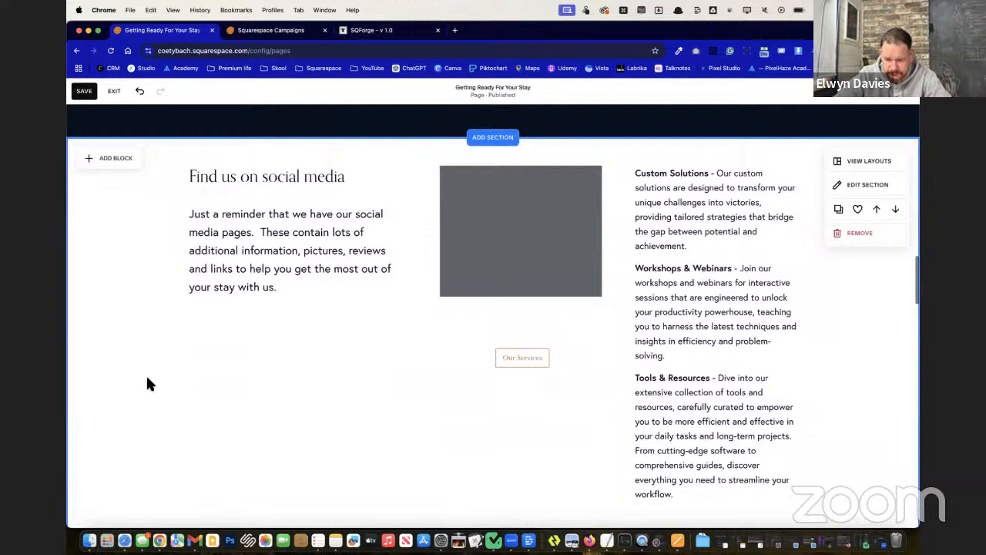
Step: Save the page and reopen it for editing
{"action": "left_click", "coordinate": [656, 391]}
{"action": "left_click", "coordinate": [84, 93]}
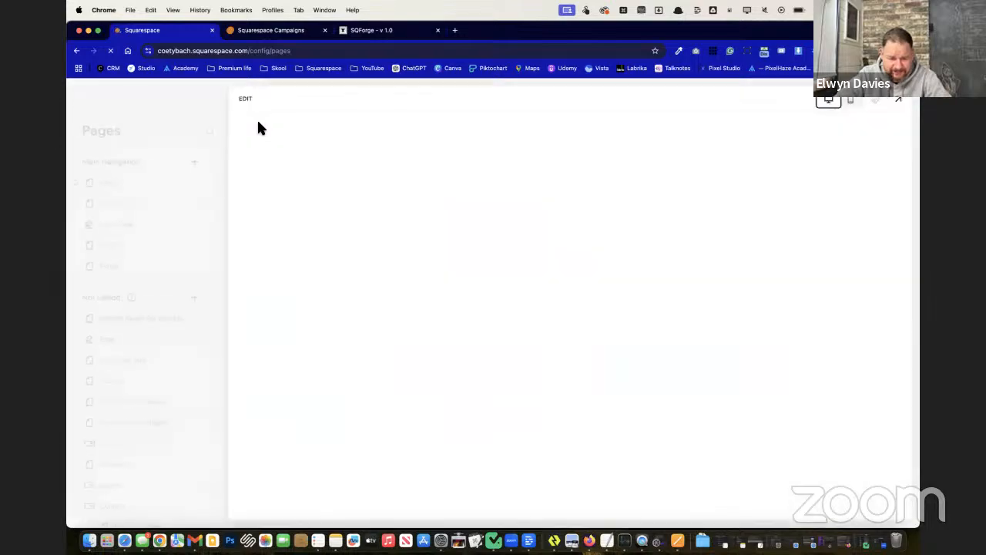
{"action": "scroll", "coordinate": [354, 281], "scroll_direction": "down", "scroll_amount": 20}
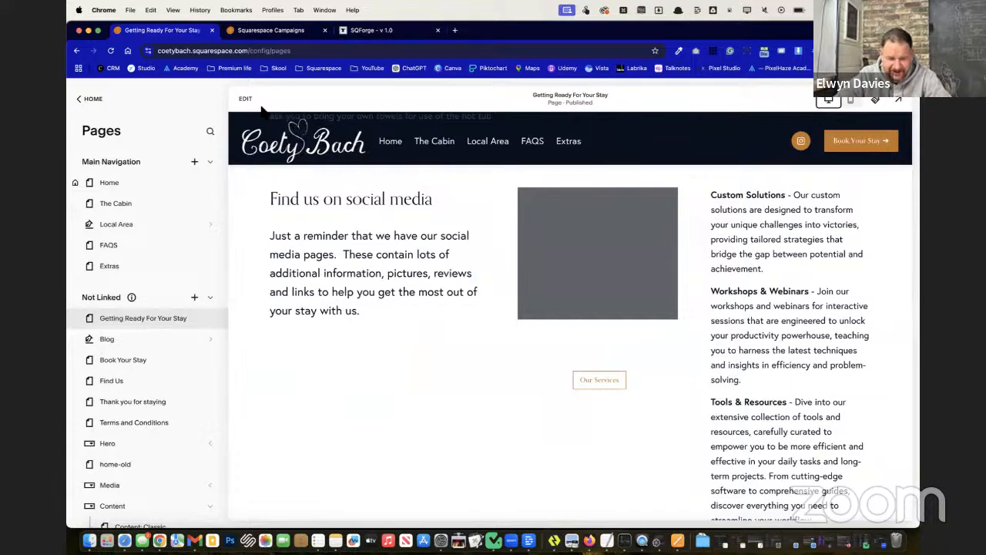
{"action": "left_click", "coordinate": [245, 98]}
Step: Replace the third column's placeholder text in the social media section with the copied Instagram and Facebook lines
{"action": "scroll", "coordinate": [462, 332], "scroll_direction": "down", "scroll_amount": 10}
{"action": "scroll", "coordinate": [481, 299], "scroll_direction": "up", "scroll_amount": 15}
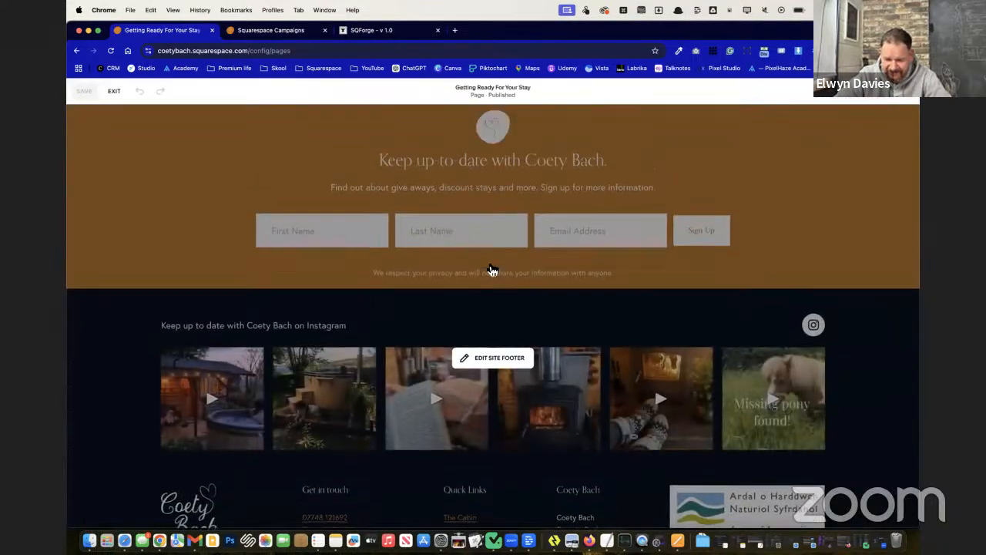
{"action": "scroll", "coordinate": [491, 264], "scroll_direction": "up", "scroll_amount": 15}
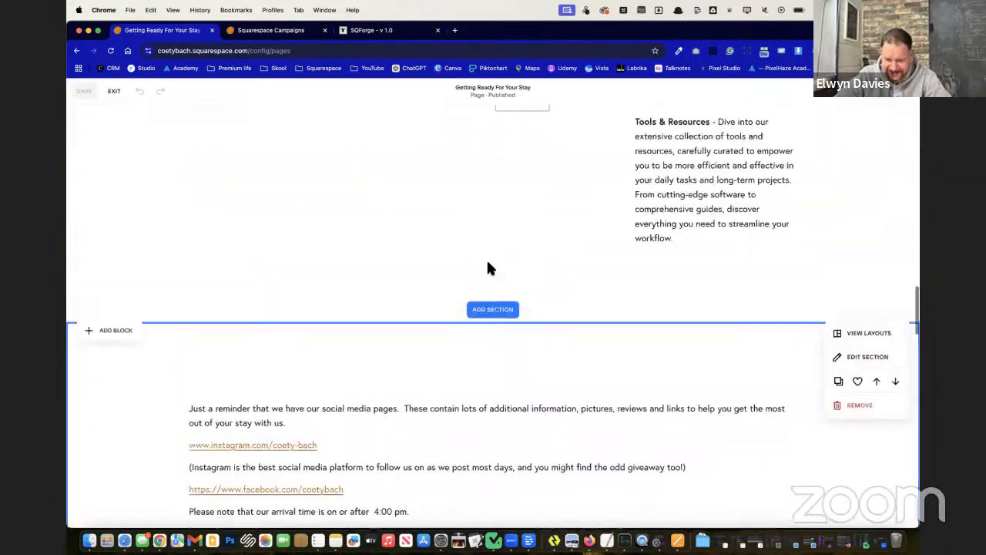
{"action": "double_click", "coordinate": [755, 282]}
{"action": "key", "text": "super+a"}
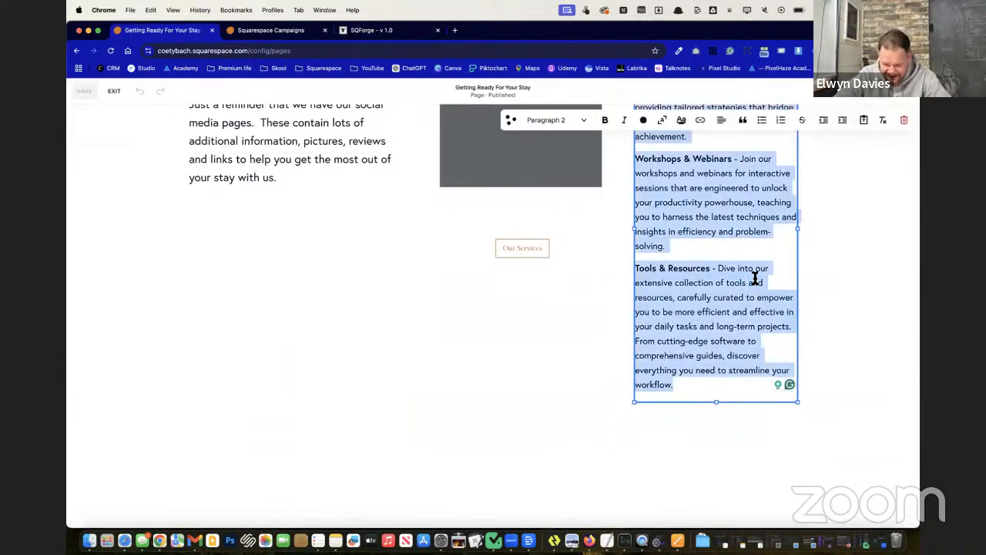
{"action": "key", "text": "super+v"}
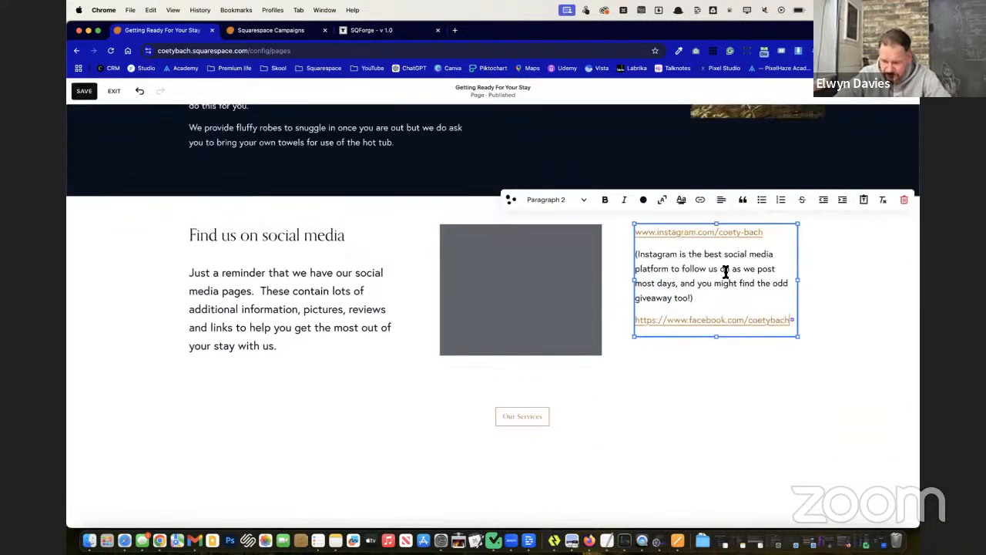
{"action": "key", "text": "Escape"}
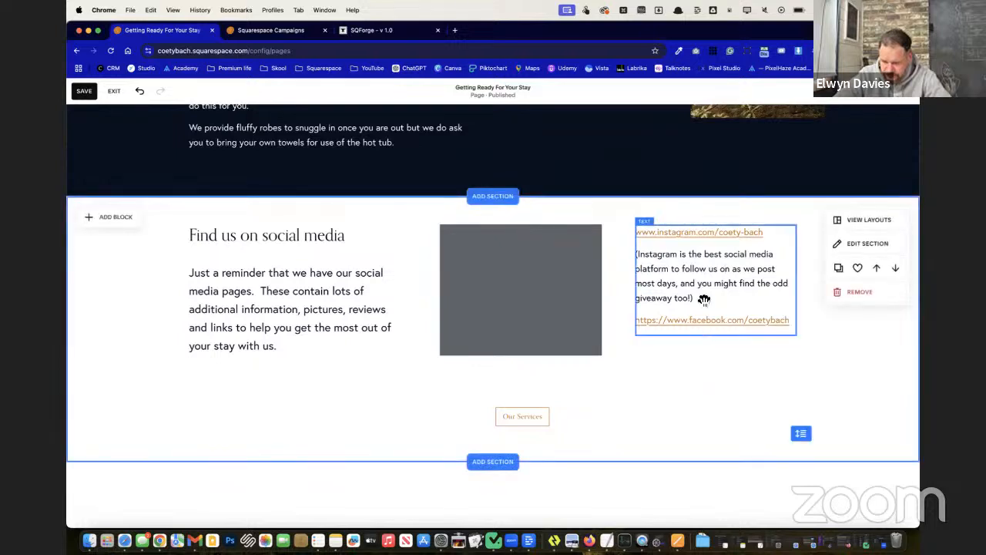
Step: Move the social links text lower in the third column and place the "Our Services" button above it, level with the heading
{"action": "left_click_drag", "start_coordinate": [701, 293], "coordinate": [701, 331]}
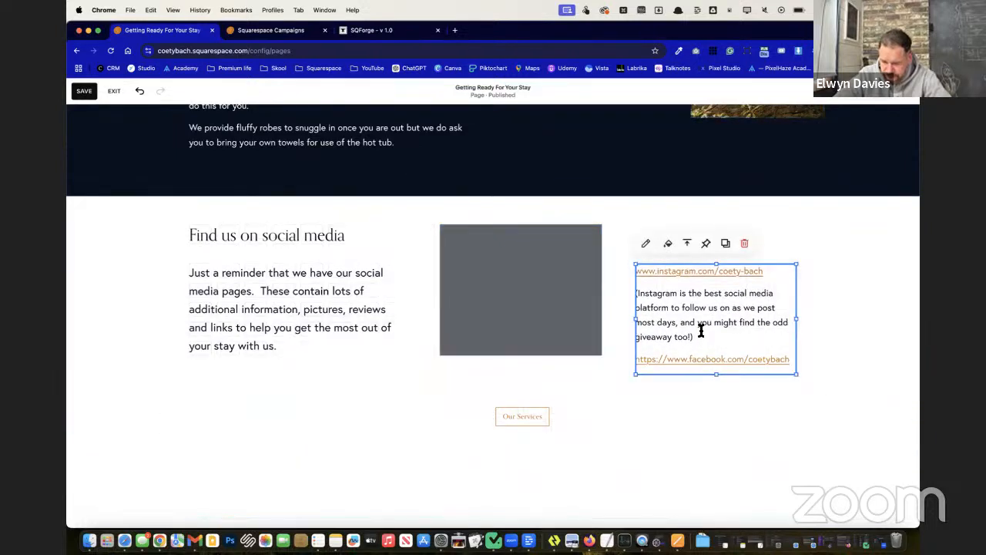
{"action": "left_click", "coordinate": [701, 331]}
{"action": "left_click", "coordinate": [615, 317]}
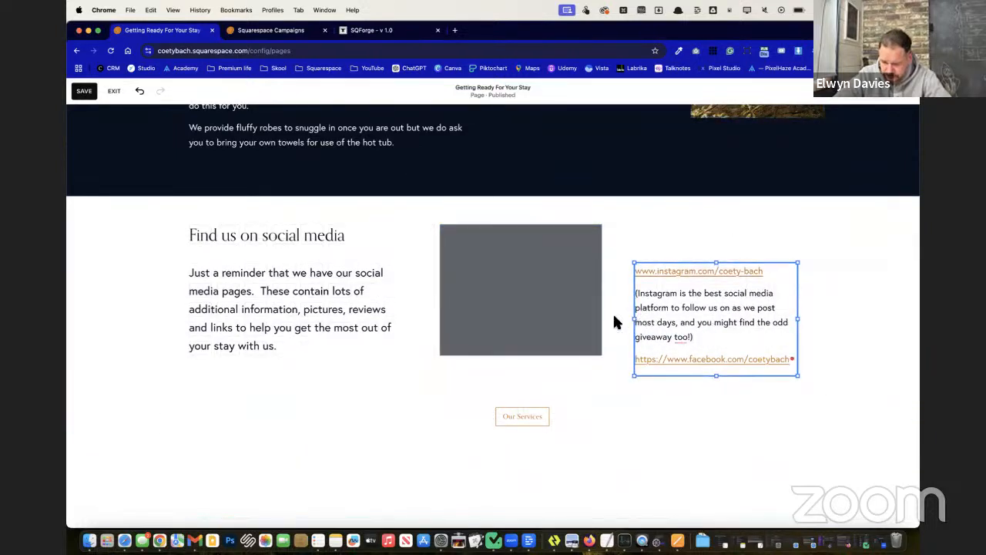
{"action": "left_click_drag", "start_coordinate": [709, 308], "coordinate": [707, 328]}
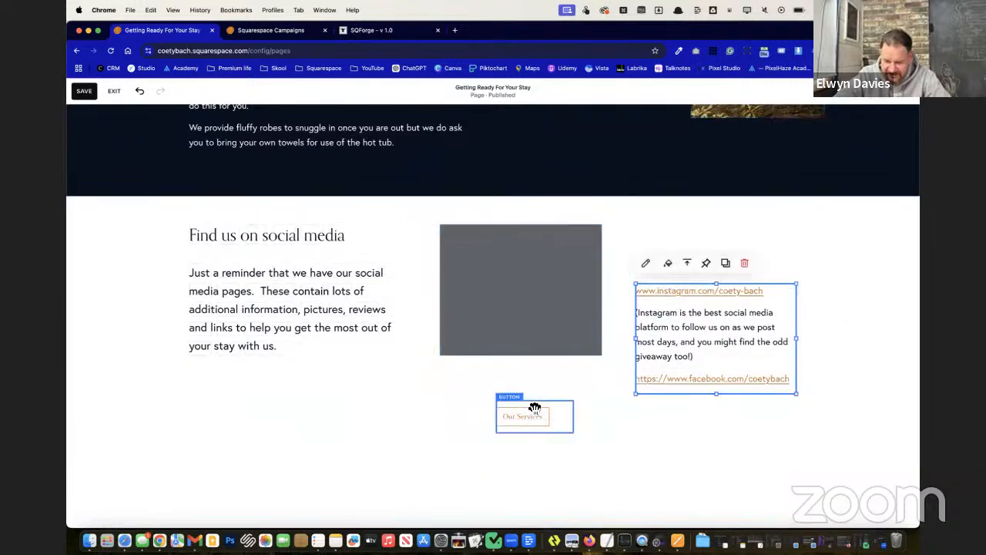
{"action": "left_click_drag", "start_coordinate": [552, 400], "coordinate": [672, 239]}
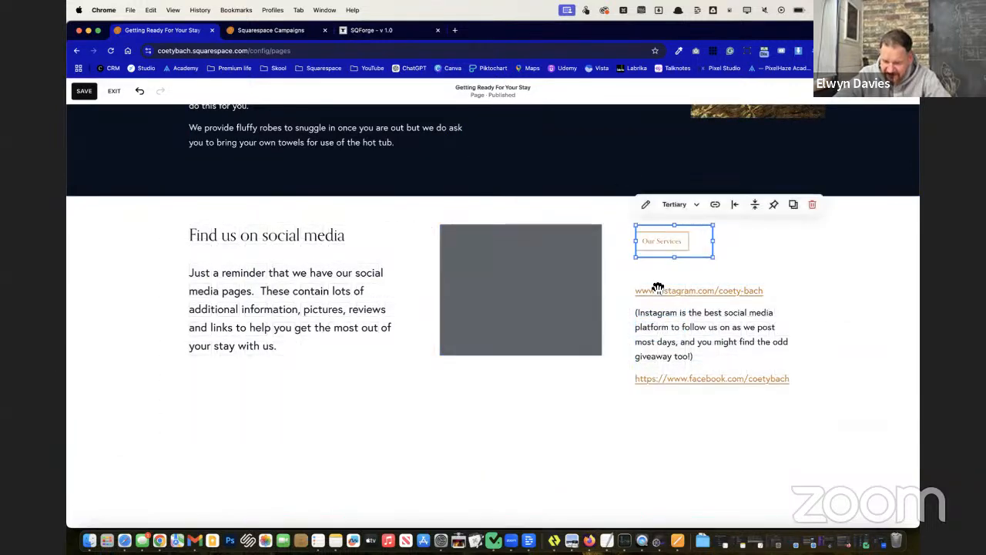
{"action": "left_click_drag", "start_coordinate": [699, 341], "coordinate": [700, 361]}
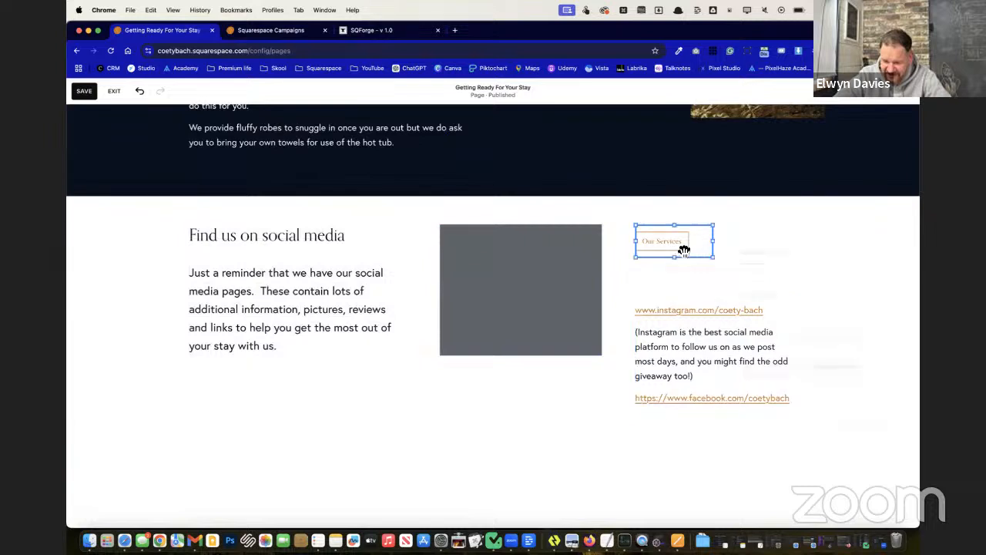
Step: Change the "Our Services" button's text to "Find us on Instagram"
{"action": "double_click", "coordinate": [685, 248]}
{"action": "left_click_drag", "start_coordinate": [778, 289], "coordinate": [699, 283]}
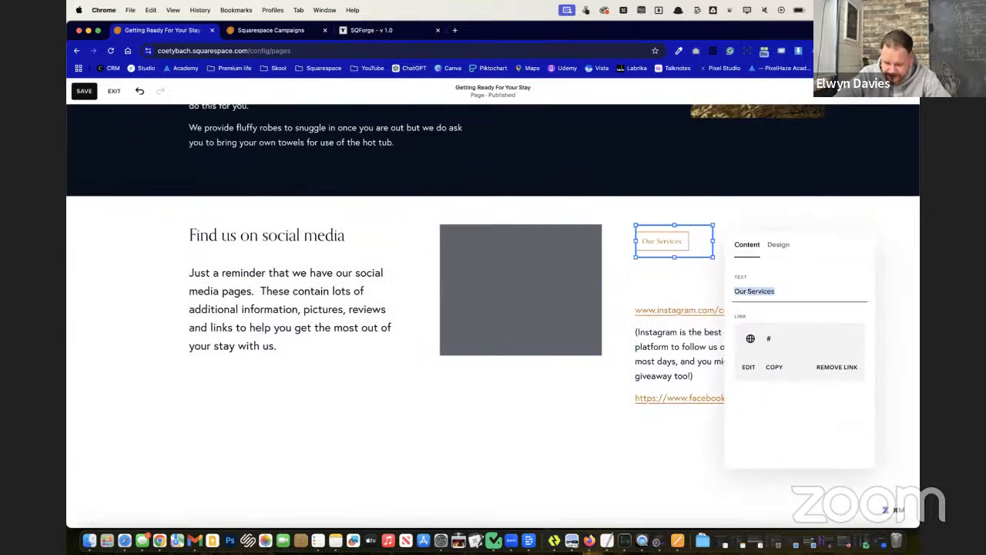
{"action": "type", "text": "Find us on I"}
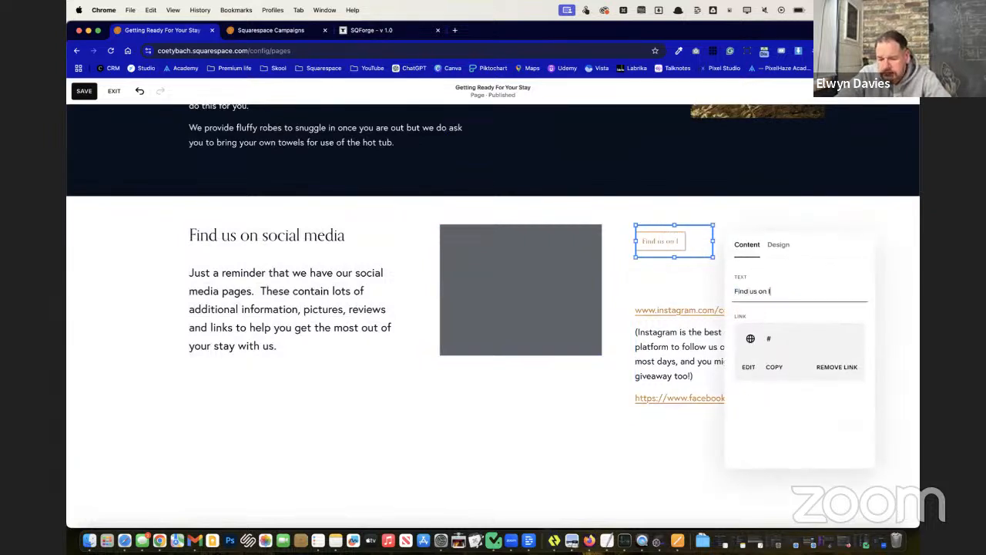
{"action": "type", "text": "nstagram"}
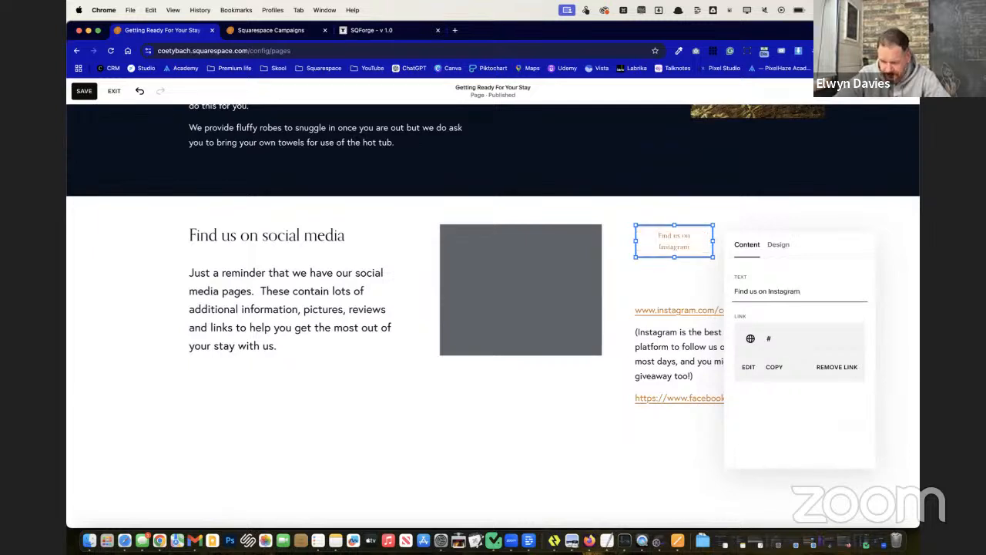
Step: Set the Instagram button to Fill sizing and the Primary Button style
{"action": "left_click", "coordinate": [778, 245]}
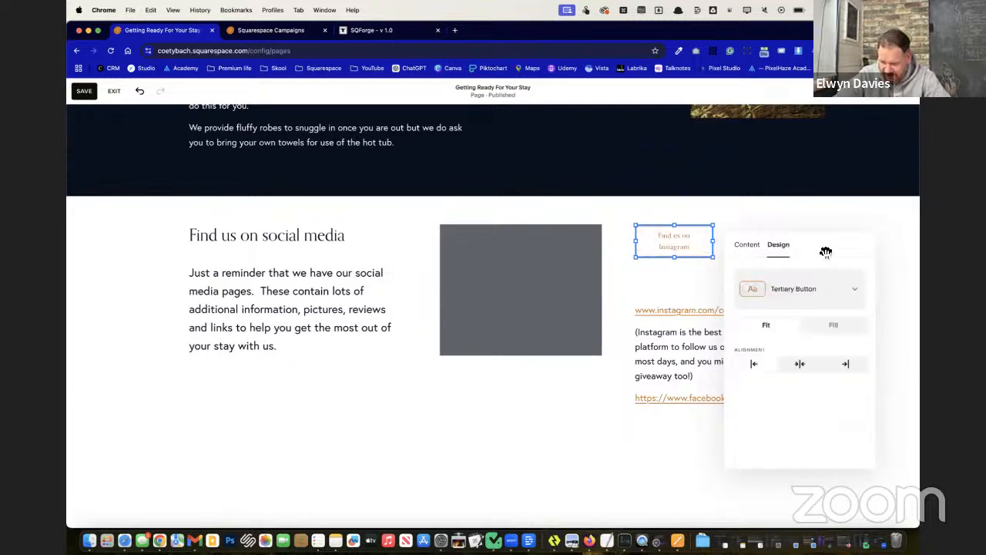
{"action": "left_click_drag", "start_coordinate": [813, 256], "coordinate": [438, 256]}
{"action": "left_click", "coordinate": [465, 328]}
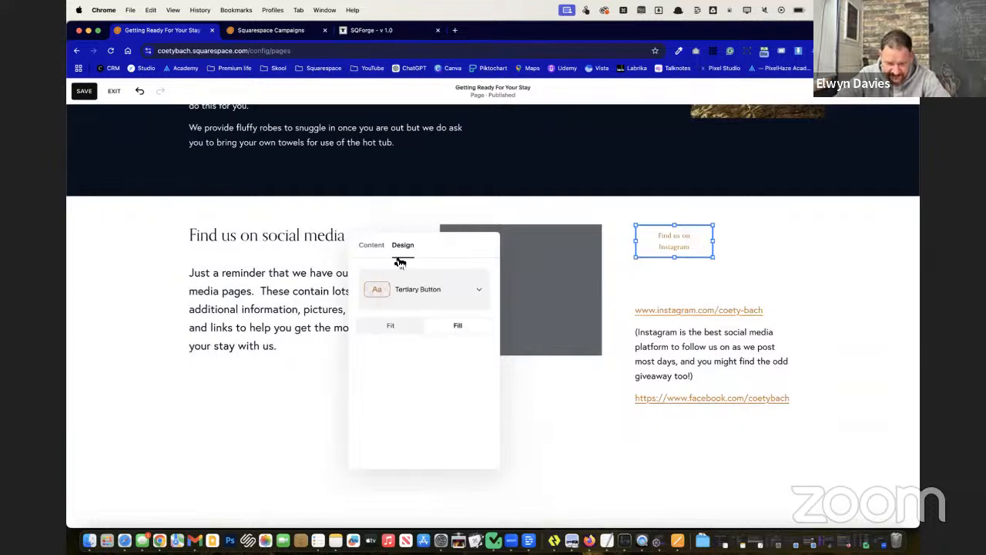
{"action": "left_click", "coordinate": [411, 287]}
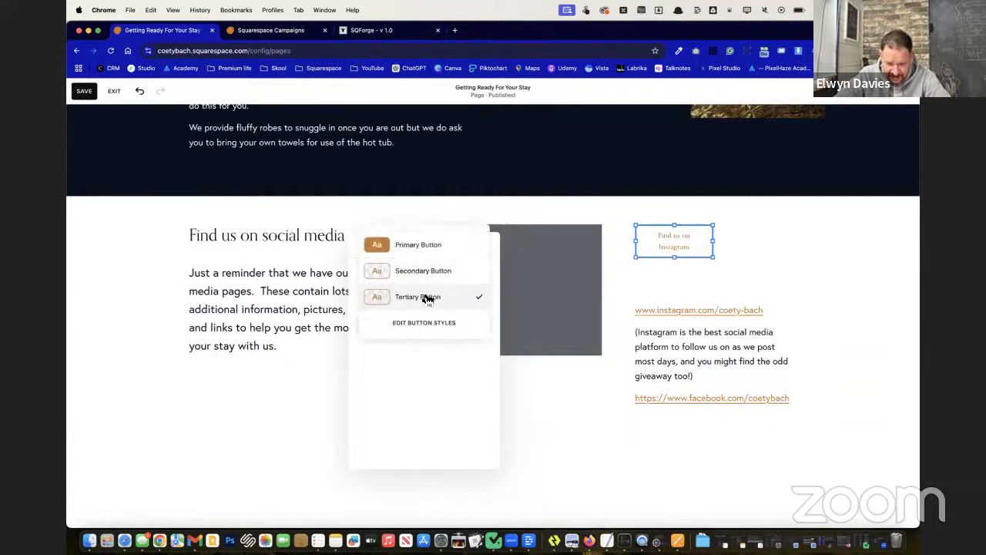
{"action": "left_click", "coordinate": [445, 253]}
{"action": "left_click", "coordinate": [560, 409]}
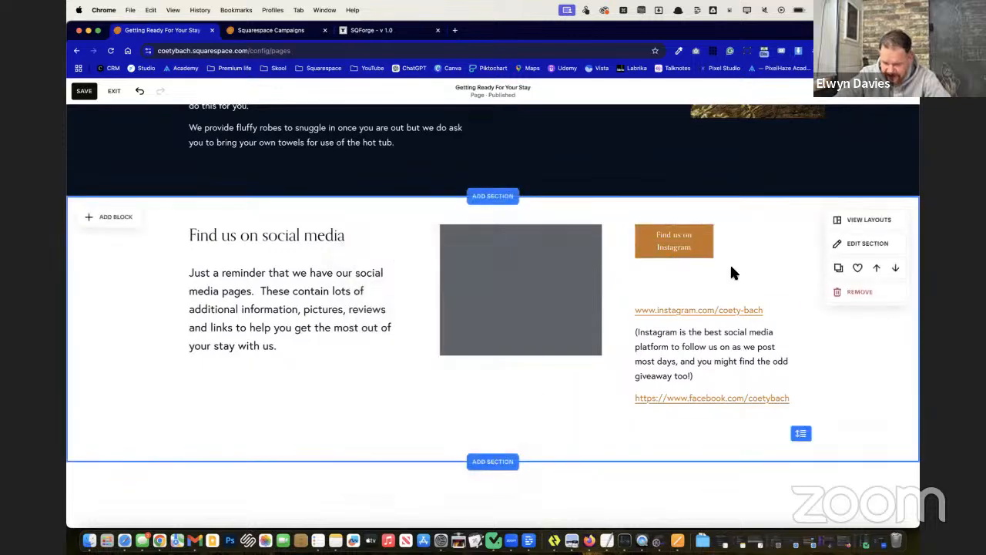
Step: Widen the Instagram button until its label fits on one line, and duplicate it
{"action": "left_click", "coordinate": [715, 248]}
{"action": "left_click_drag", "start_coordinate": [717, 242], "coordinate": [769, 243]}
{"action": "left_click", "coordinate": [720, 245]}
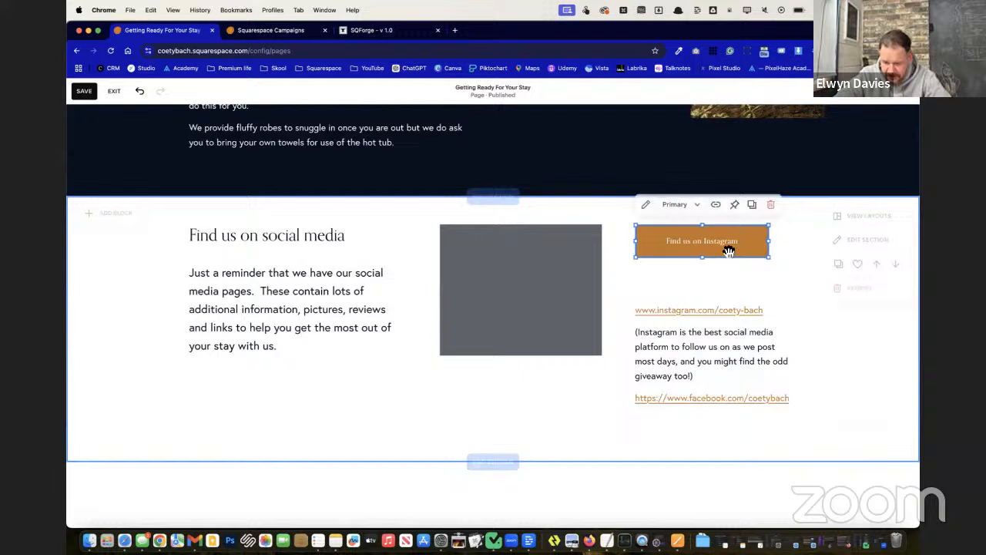
{"action": "left_click", "coordinate": [753, 206]}
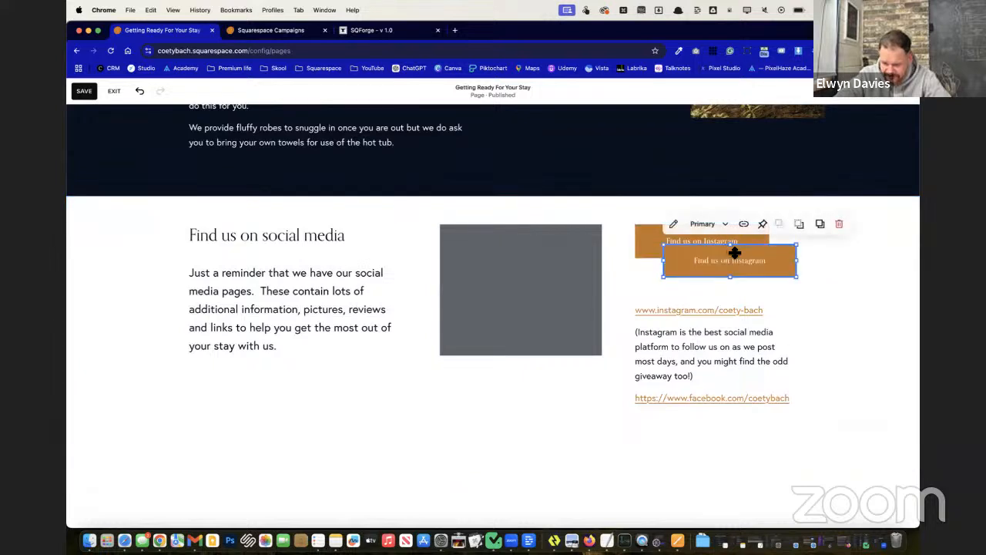
Step: Place the duplicated Instagram button directly beneath the original and move the social links text slightly lower
{"action": "left_click_drag", "start_coordinate": [735, 254], "coordinate": [714, 258]}
{"action": "left_click_drag", "start_coordinate": [745, 287], "coordinate": [746, 288]}
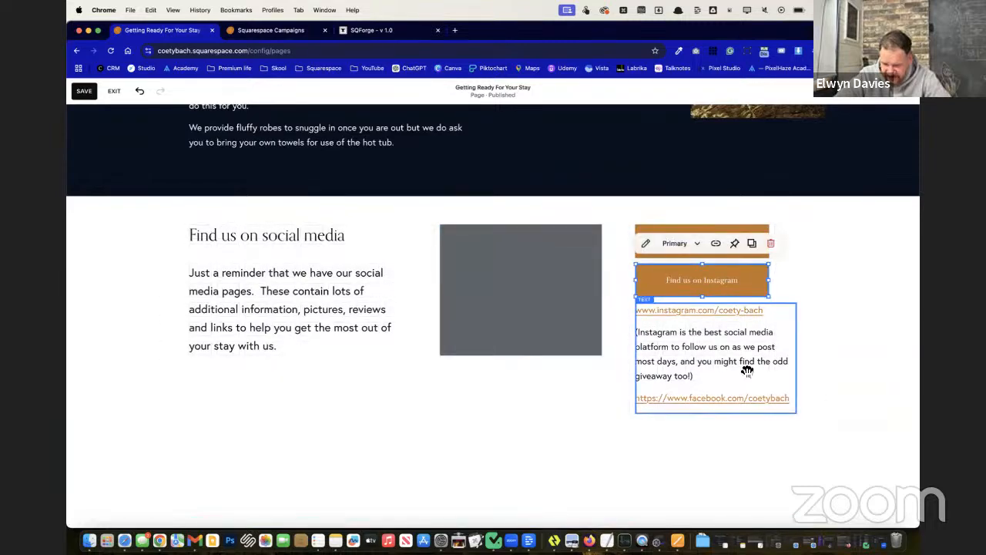
{"action": "left_click_drag", "start_coordinate": [748, 370], "coordinate": [742, 387]}
{"action": "left_click", "coordinate": [604, 364]}
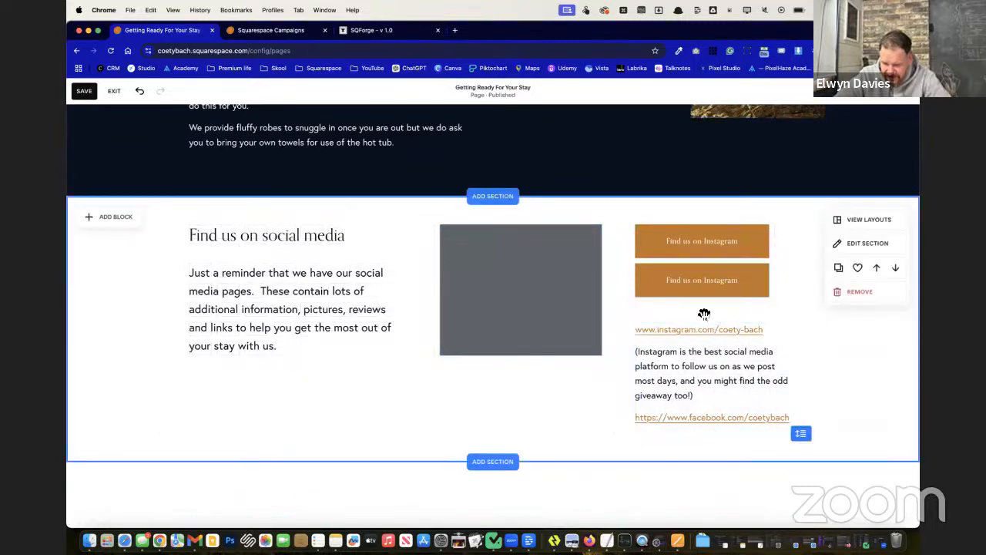
Step: Change the lower button's text to "Find us on Facebook"
{"action": "left_click", "coordinate": [738, 282]}
{"action": "left_click", "coordinate": [738, 284]}
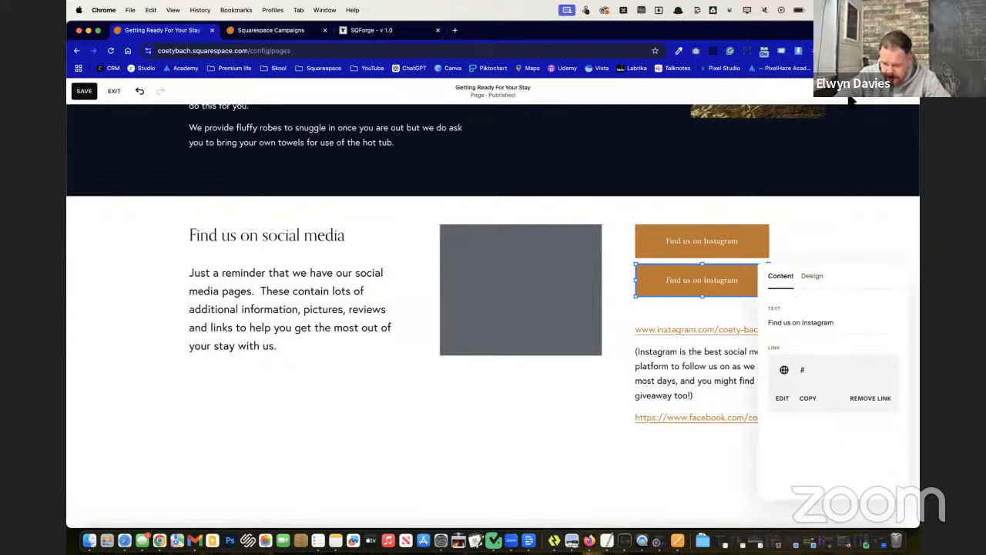
{"action": "left_click", "coordinate": [833, 325]}
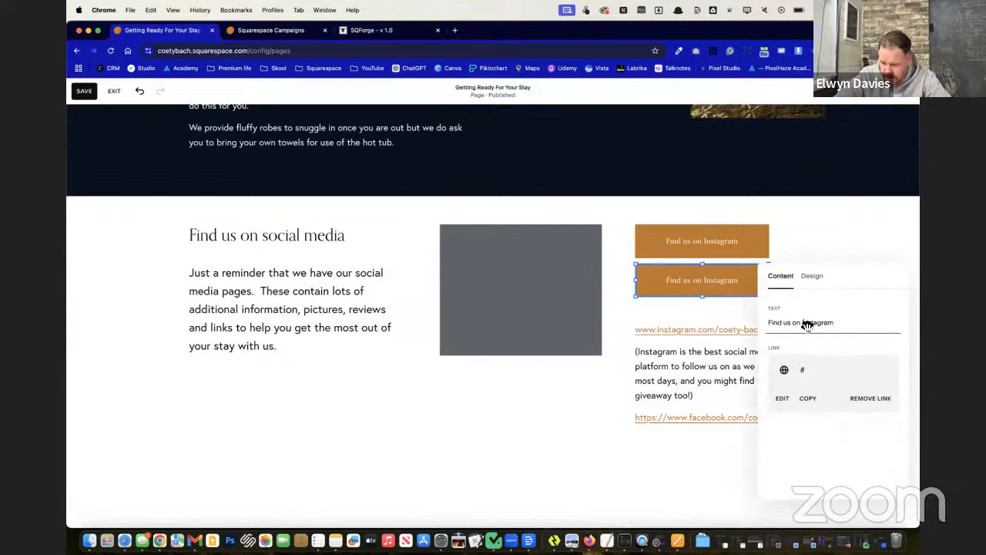
{"action": "left_click_drag", "start_coordinate": [802, 325], "coordinate": [874, 331]}
{"action": "type", "text": "Facebook"}
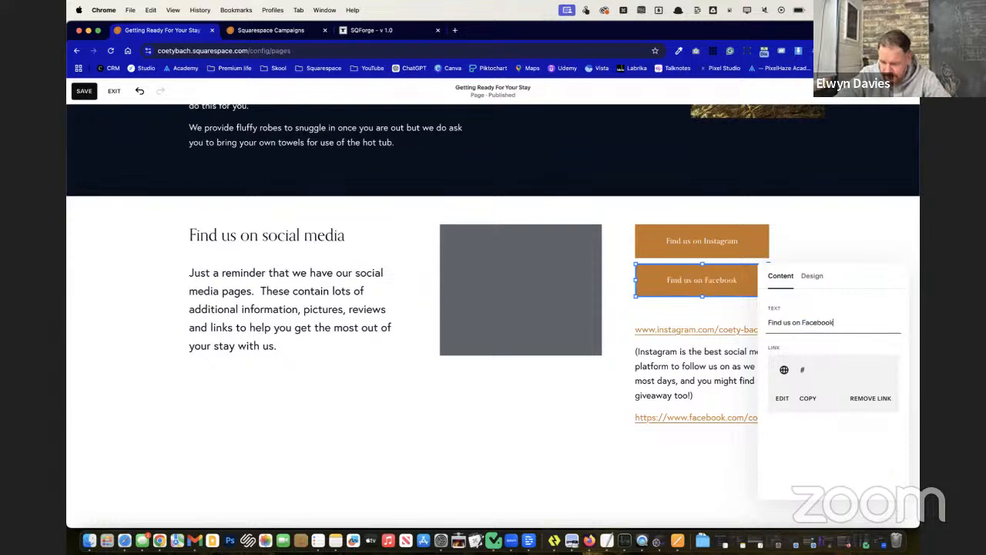
{"action": "left_click", "coordinate": [748, 306]}
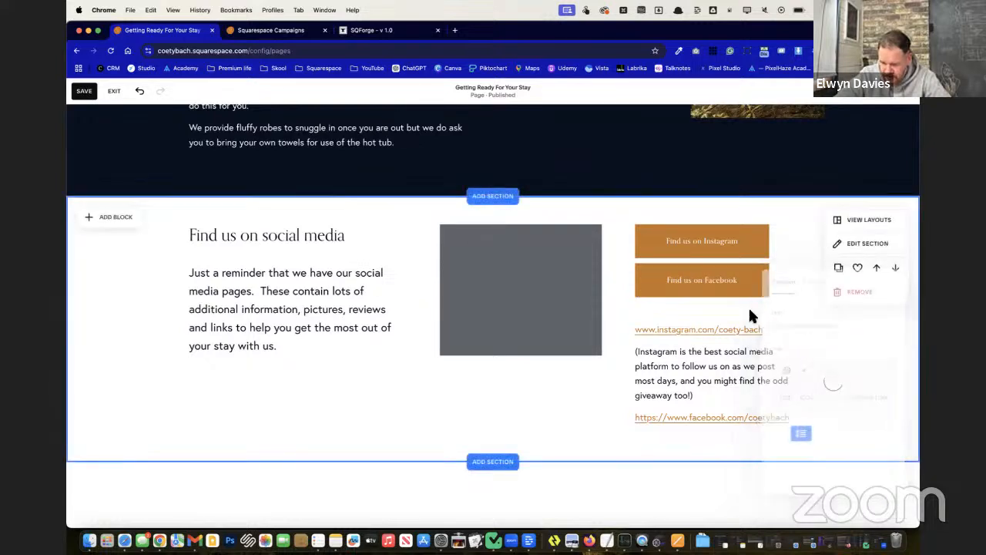
{"action": "double_click", "coordinate": [694, 366]}
{"action": "left_click_drag", "start_coordinate": [767, 336], "coordinate": [630, 328]}
{"action": "key", "text": "super+c"}
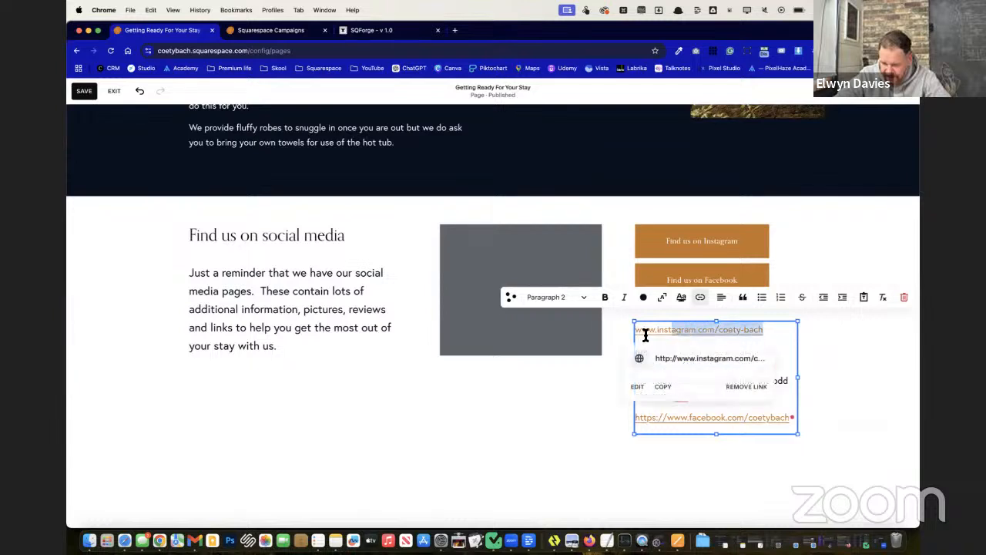
{"action": "left_click", "coordinate": [719, 235]}
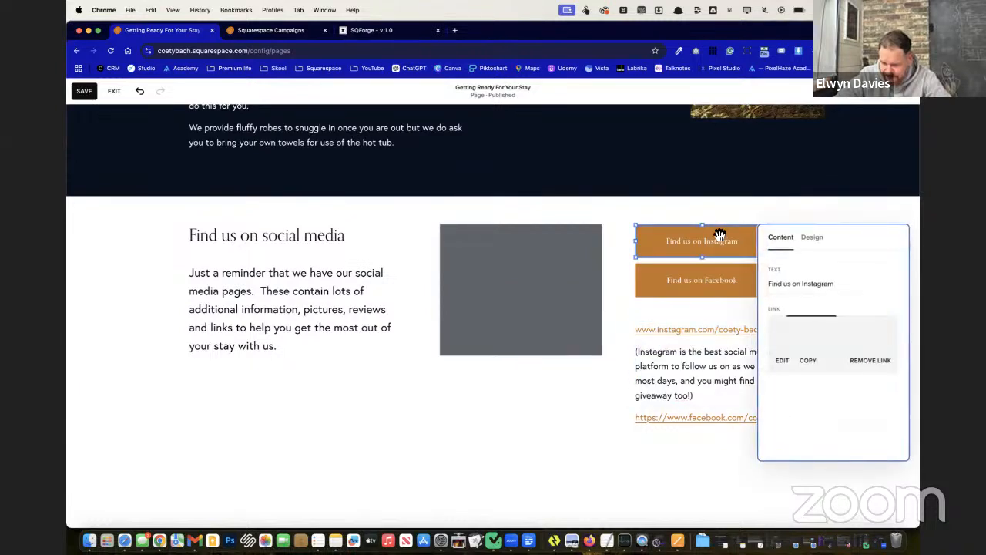
{"action": "left_click", "coordinate": [868, 363]}
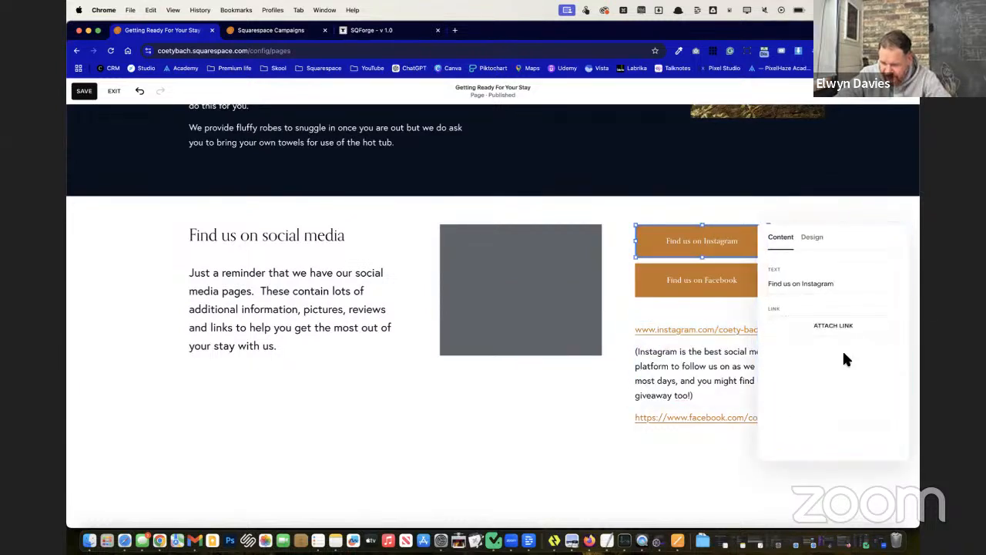
{"action": "left_click", "coordinate": [825, 325]}
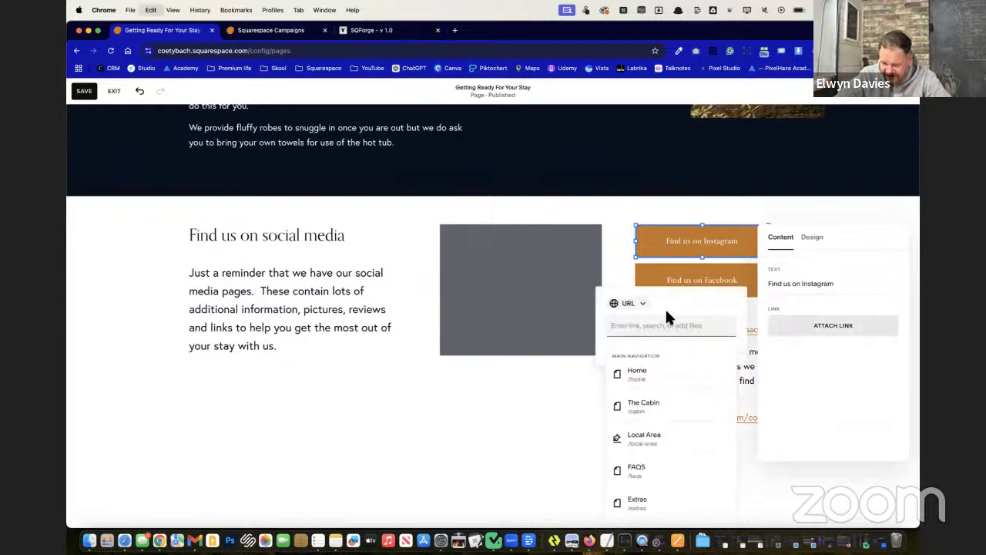
{"action": "key", "text": "super+v"}
{"action": "key", "text": "Return"}
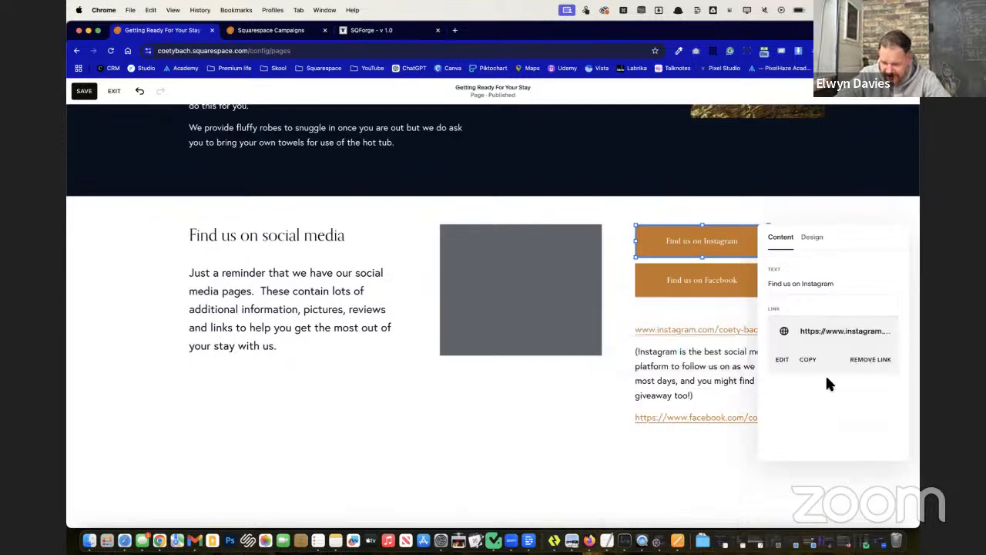
{"action": "left_click", "coordinate": [719, 398]}
{"action": "left_click", "coordinate": [748, 405]}
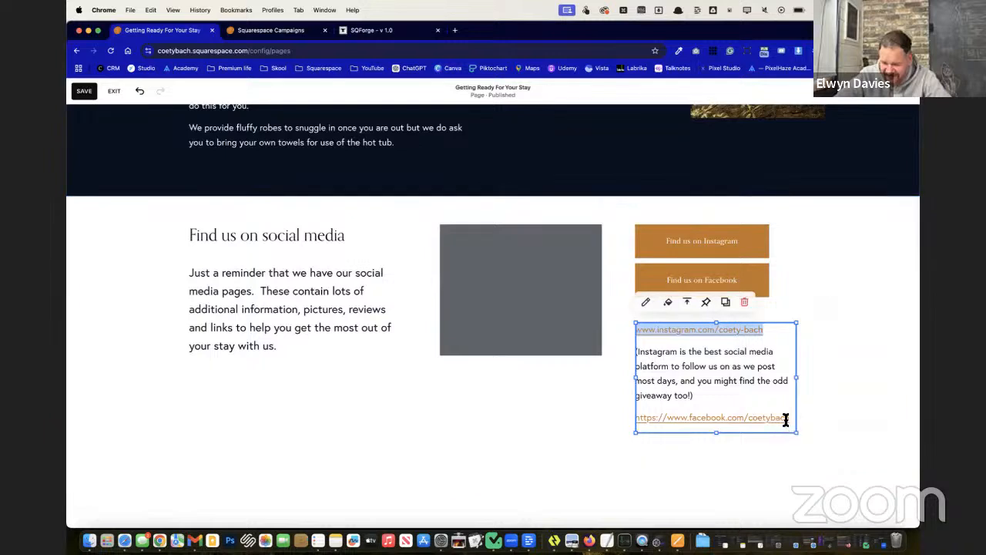
{"action": "left_click", "coordinate": [786, 417]}
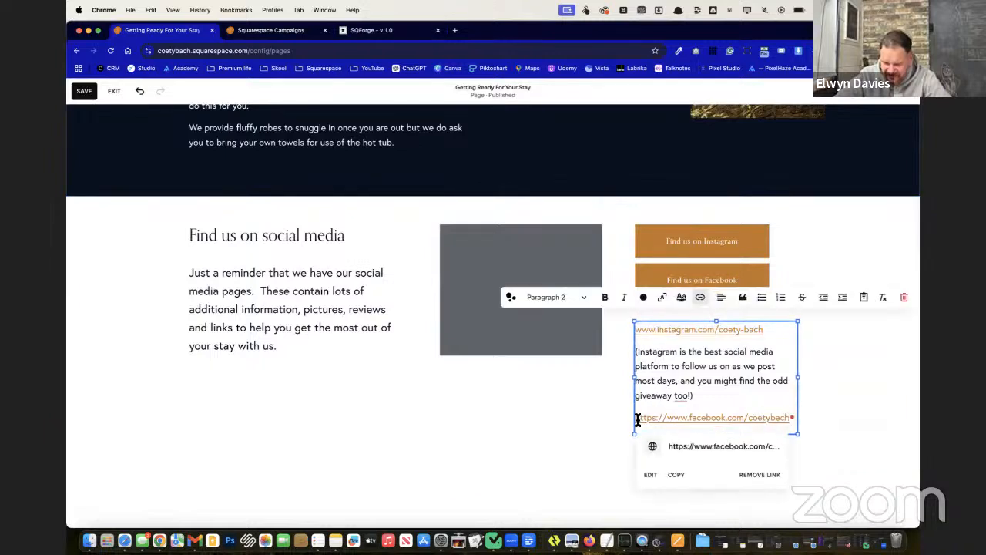
{"action": "left_click", "coordinate": [638, 418]}
{"action": "left_click", "coordinate": [797, 421], "text": "shift"}
{"action": "key", "text": "cmd+c"}
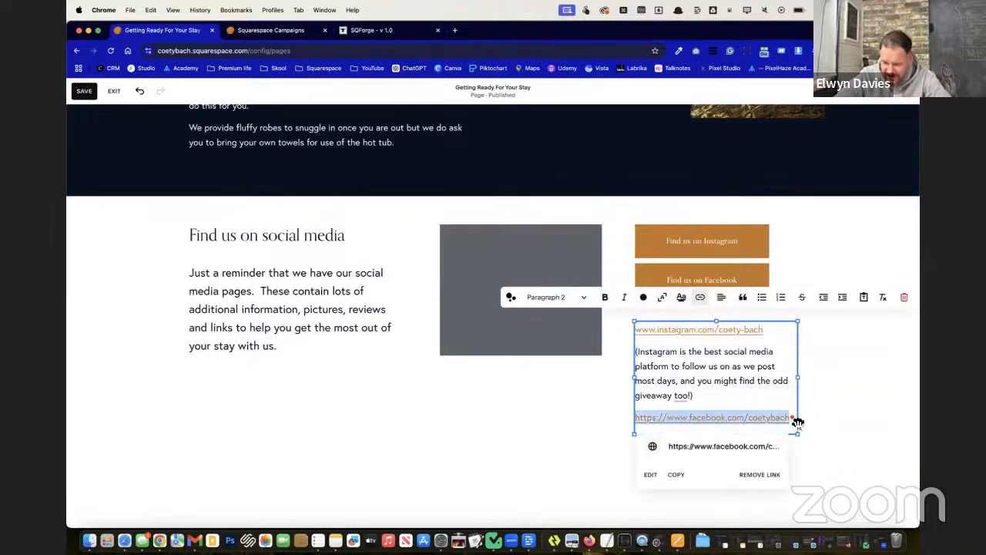
Step: Replace the Facebook button's placeholder link with the copied Facebook address and set it to open in a new tab
{"action": "double_click", "coordinate": [748, 273]}
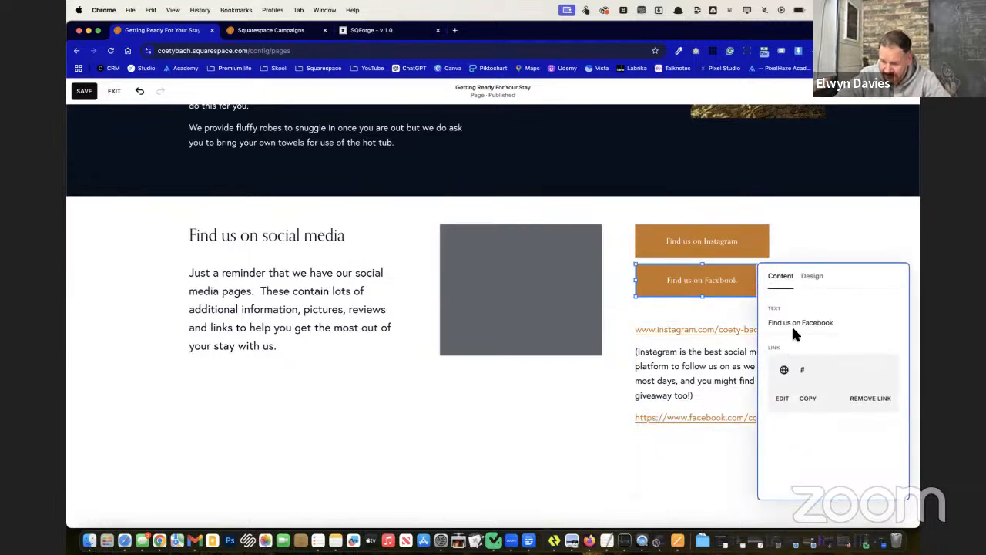
{"action": "left_click", "coordinate": [867, 401]}
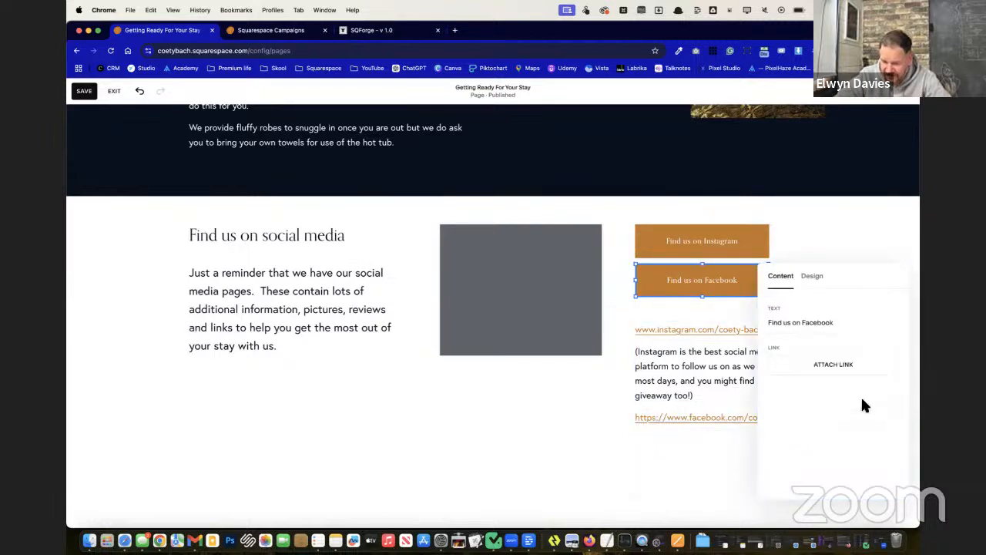
{"action": "left_click", "coordinate": [848, 368]}
{"action": "left_click", "coordinate": [650, 362]}
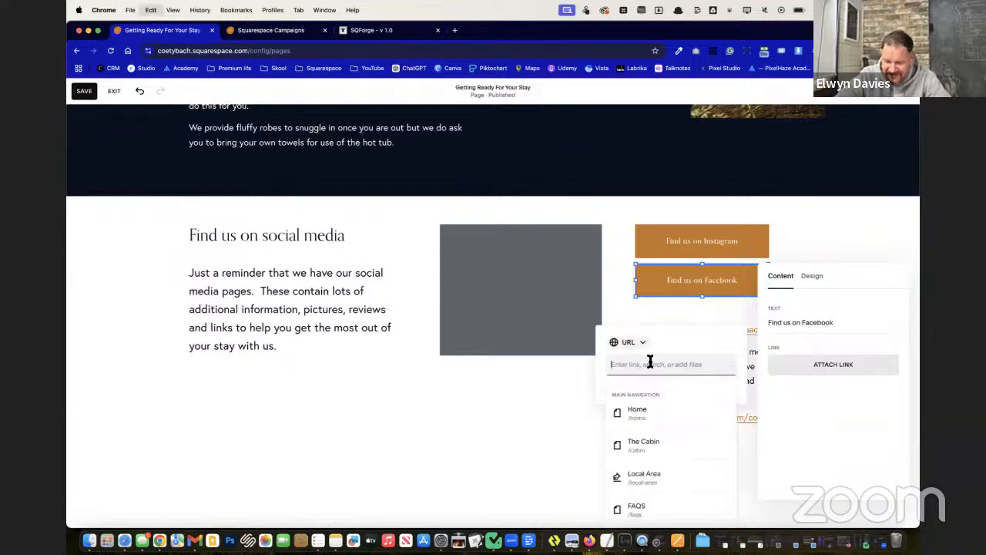
{"action": "key", "text": "cmd+v"}
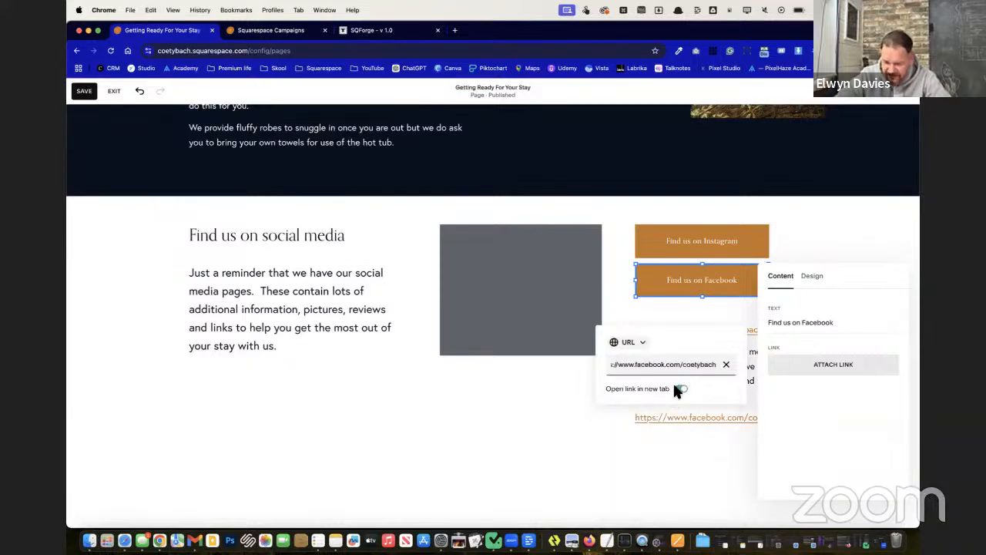
{"action": "left_click", "coordinate": [682, 389]}
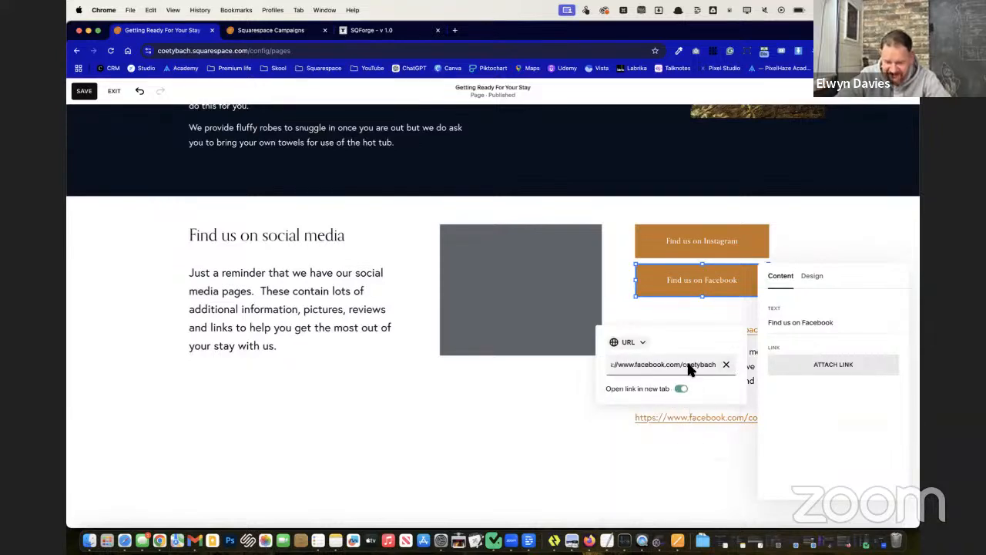
{"action": "left_click", "coordinate": [575, 406]}
{"action": "left_click", "coordinate": [590, 407]}
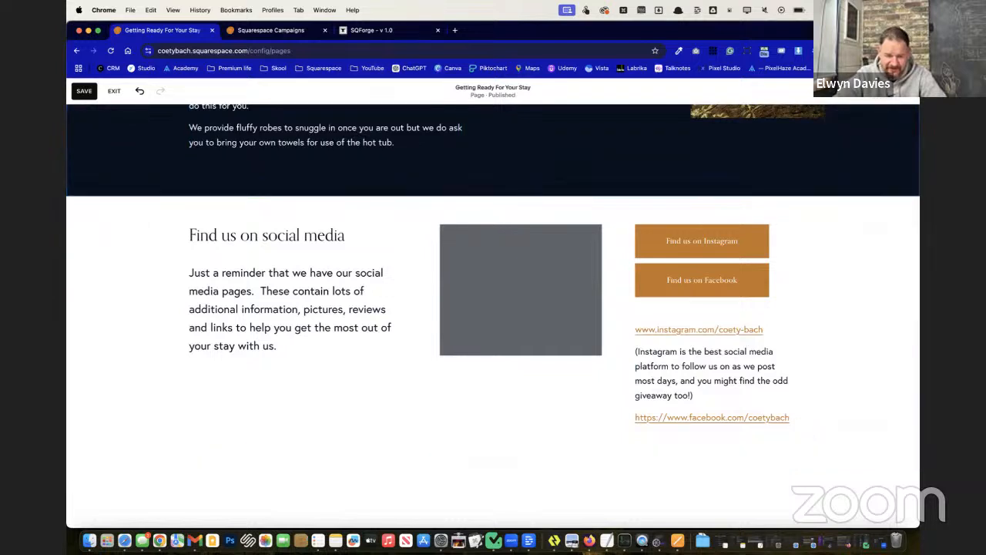
Step: Delete the Instagram address and its empty line from the text below the buttons
{"action": "left_click", "coordinate": [706, 359]}
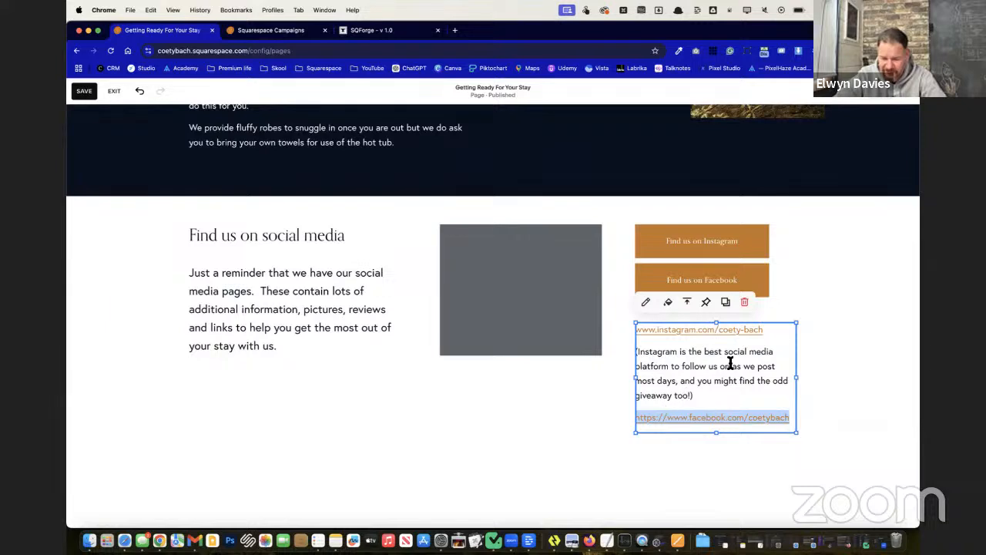
{"action": "left_click", "coordinate": [768, 333]}
{"action": "left_click_drag", "start_coordinate": [768, 333], "coordinate": [629, 330]}
{"action": "key", "text": "BackSpace"}
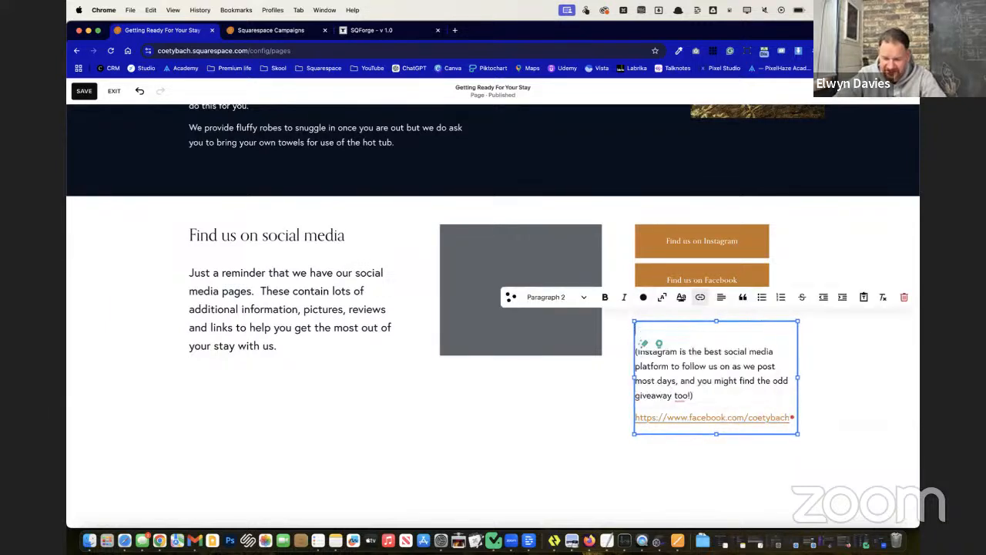
{"action": "left_click", "coordinate": [636, 355]}
{"action": "type", "text": "("}
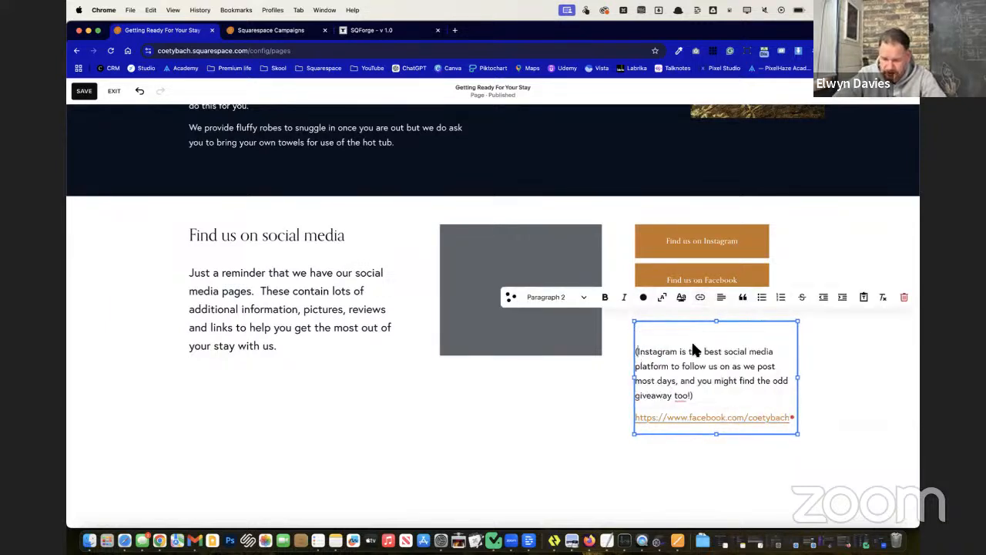
{"action": "key", "text": "BackSpace"}
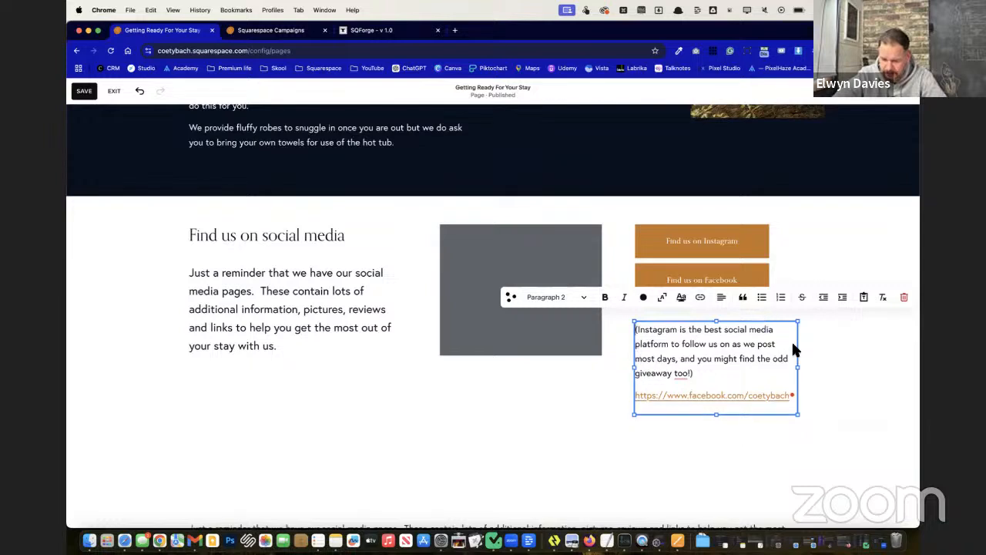
Step: Delete the Facebook address from the text below the buttons and end the Instagram note with a full stop
{"action": "left_click_drag", "start_coordinate": [706, 371], "coordinate": [781, 418]}
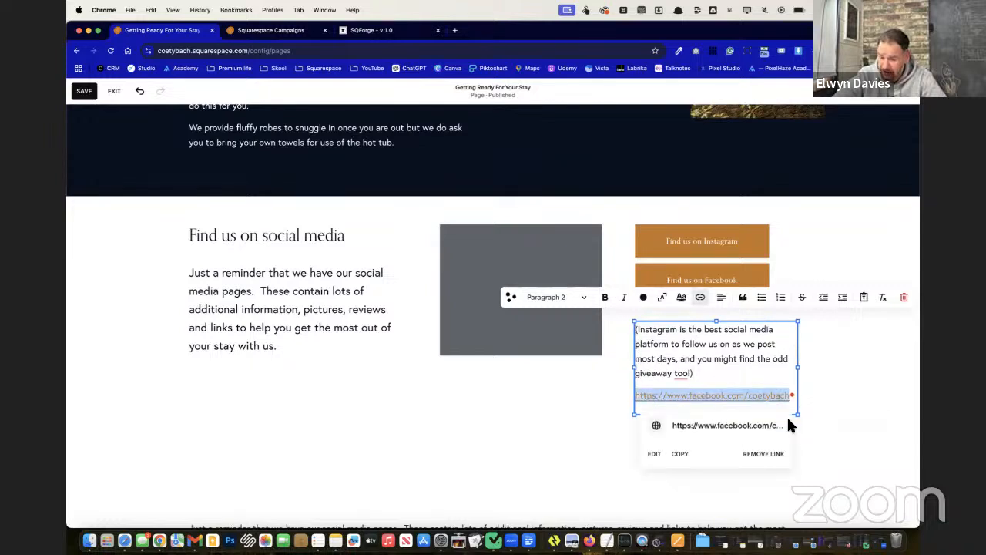
{"action": "key", "text": "BackSpace"}
{"action": "type", "text": "."}
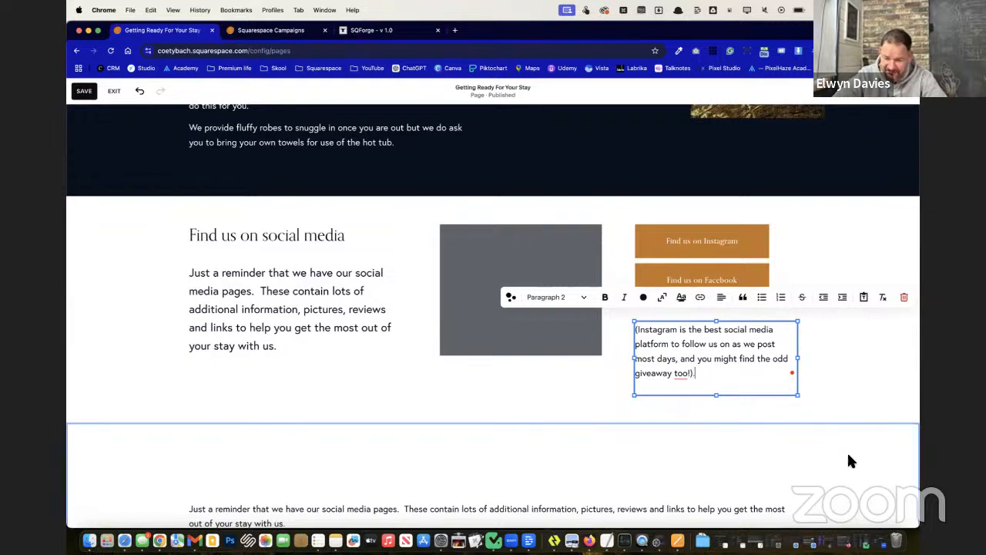
{"action": "key", "text": "Escape"}
{"action": "left_click", "coordinate": [837, 455]}
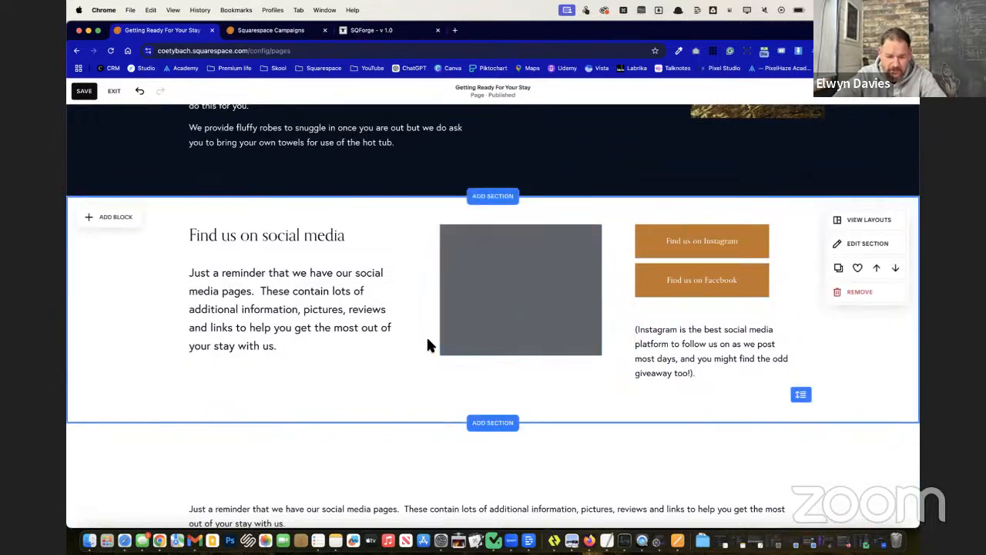
Step: Save the page and exit editing to review the "Find us on social media" section
{"action": "scroll", "coordinate": [427, 343], "scroll_direction": "up", "scroll_amount": 4}
{"action": "scroll", "coordinate": [426, 343], "scroll_direction": "down", "scroll_amount": 4}
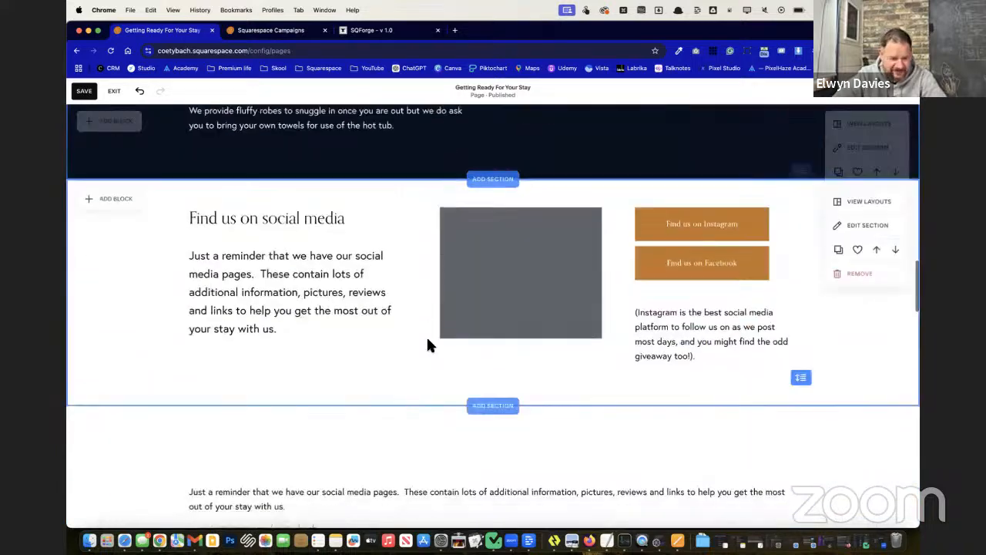
{"action": "left_click", "coordinate": [84, 91]}
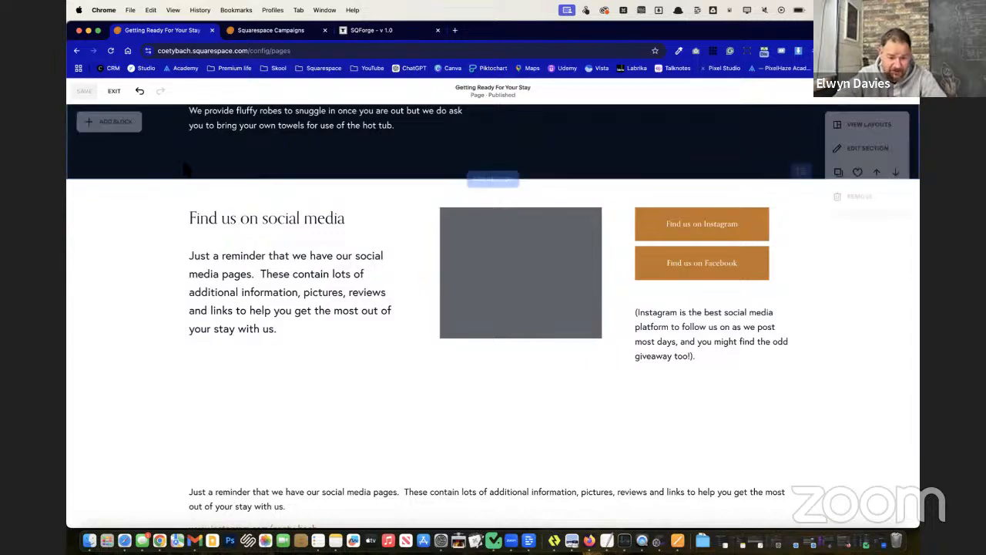
{"action": "scroll", "coordinate": [184, 169], "scroll_direction": "up", "scroll_amount": 10}
{"action": "scroll", "coordinate": [185, 169], "scroll_direction": "down", "scroll_amount": 10}
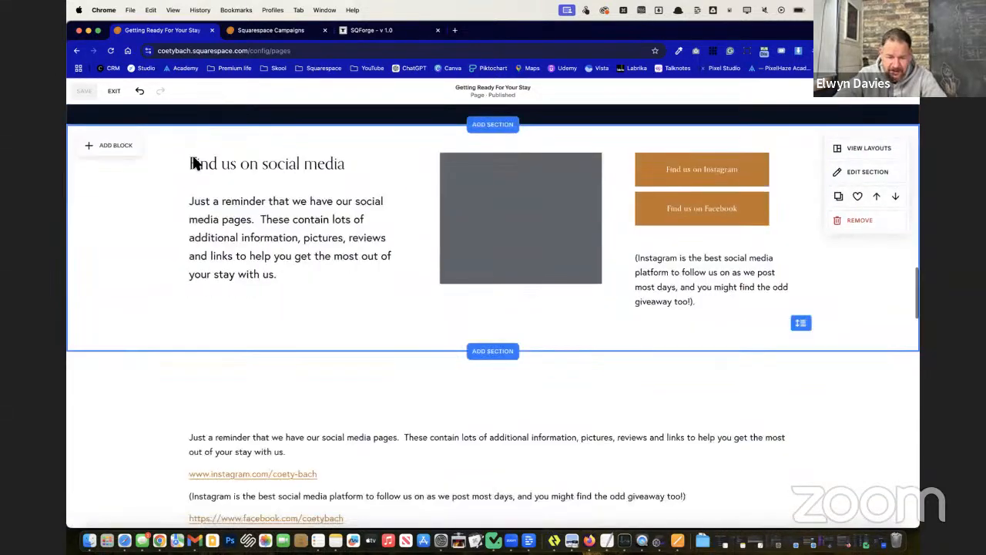
{"action": "left_click", "coordinate": [114, 91]}
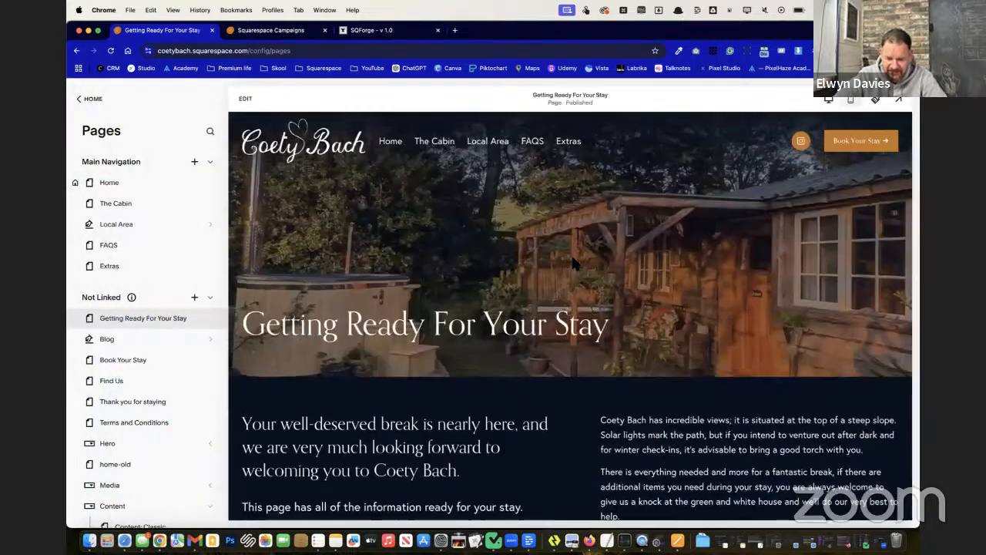
{"action": "scroll", "coordinate": [585, 258], "scroll_direction": "down", "scroll_amount": 15}
{"action": "scroll", "coordinate": [587, 257], "scroll_direction": "down", "scroll_amount": 5}
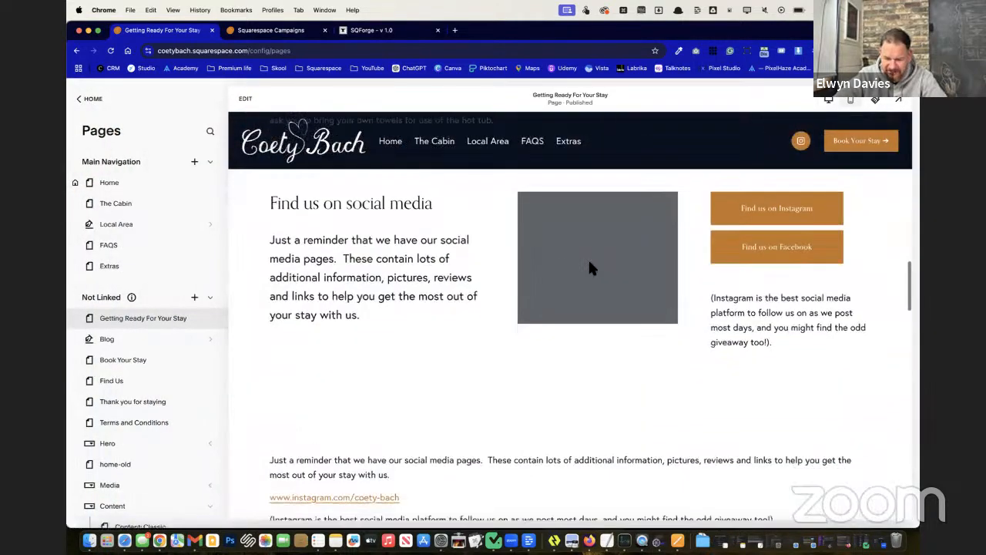
Step: Reopen the page for editing and replace the grey placeholder in "Find us on social media" with the library's toasted-marshmallow photo, IMG_0988+%281%29.jpg
{"action": "left_click", "coordinate": [245, 99]}
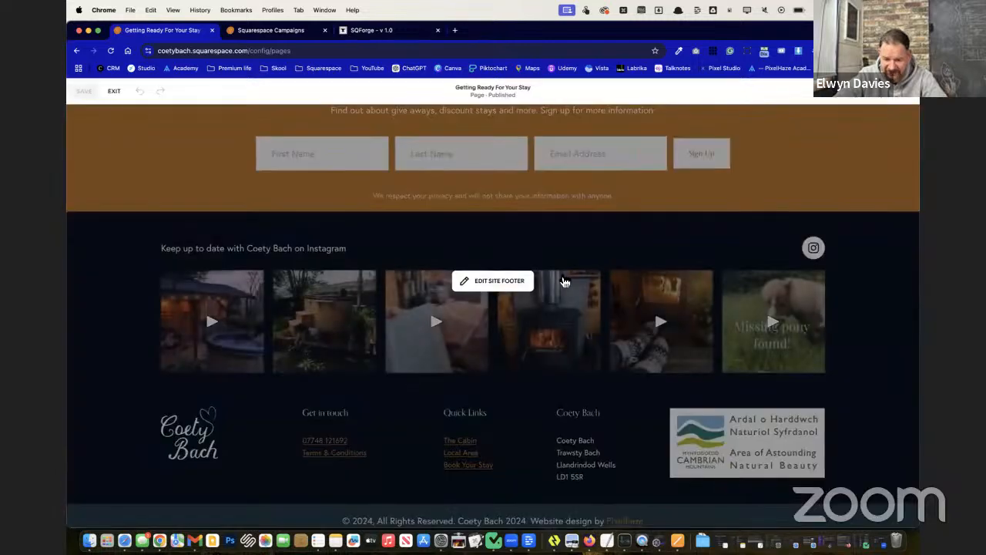
{"action": "scroll", "coordinate": [564, 277], "scroll_direction": "up", "scroll_amount": 20}
{"action": "scroll", "coordinate": [564, 278], "scroll_direction": "up", "scroll_amount": 10}
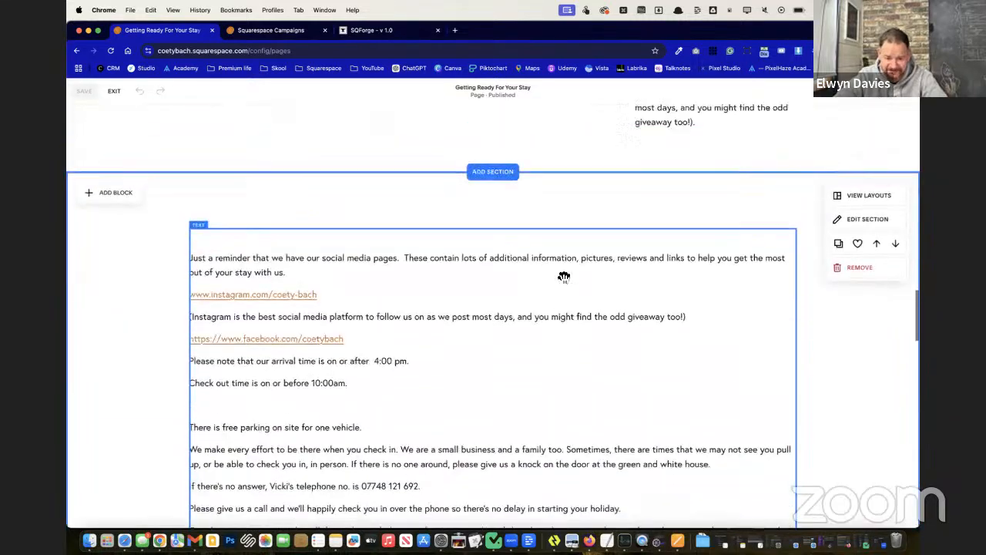
{"action": "double_click", "coordinate": [564, 280]}
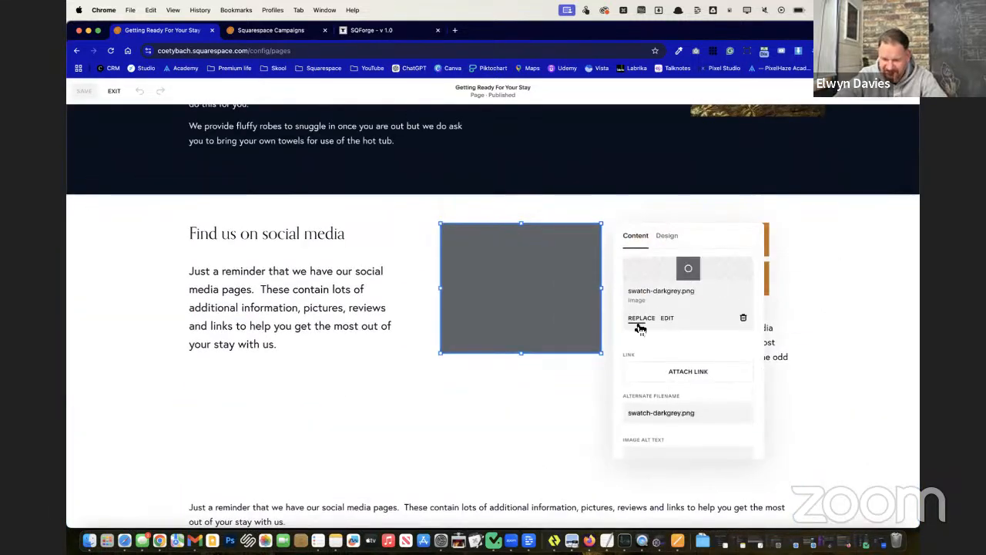
{"action": "left_click", "coordinate": [639, 318]}
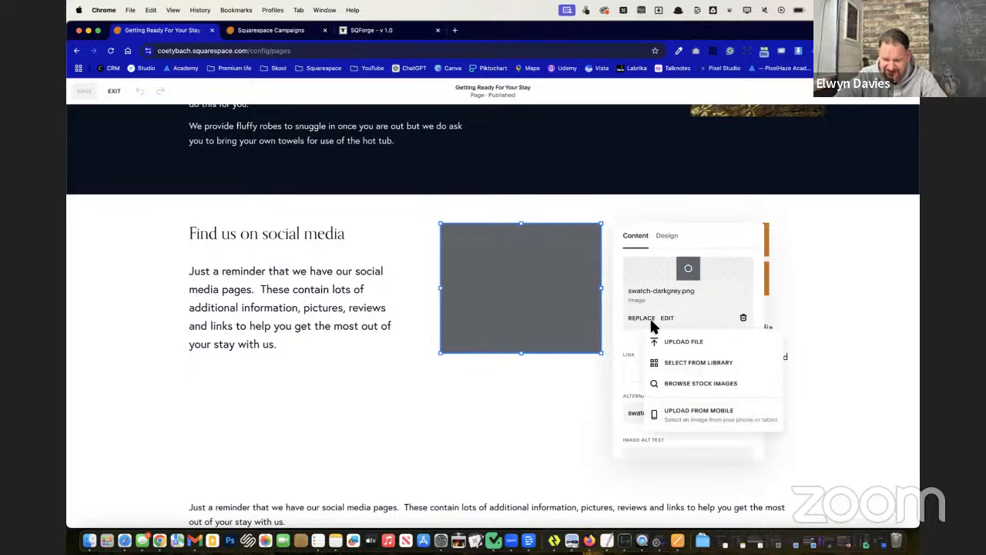
{"action": "left_click", "coordinate": [711, 361]}
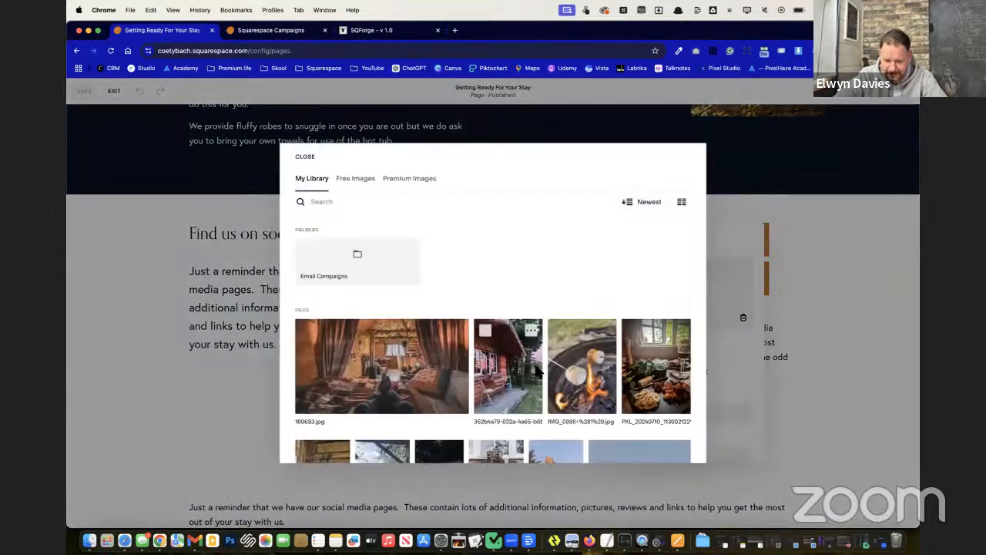
{"action": "left_click", "coordinate": [578, 384]}
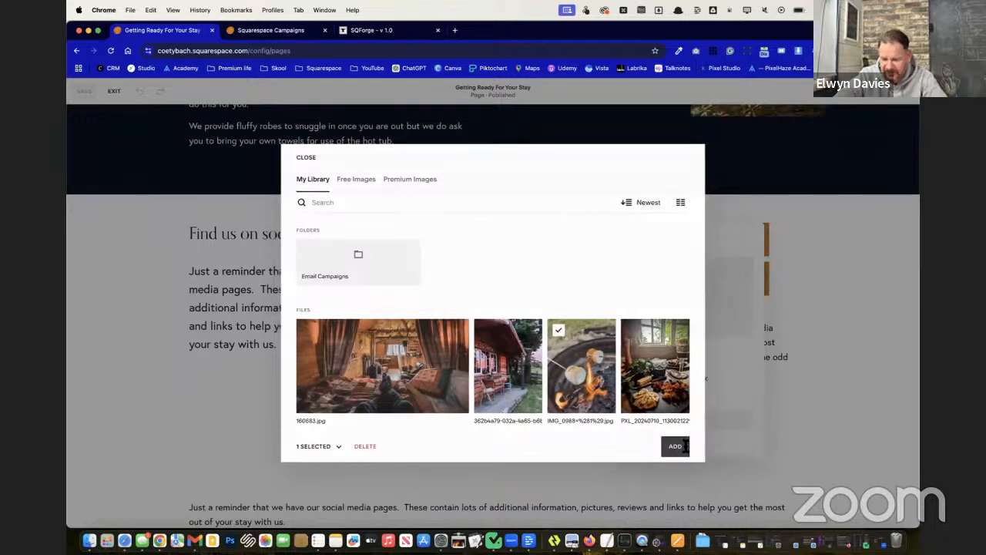
{"action": "left_click", "coordinate": [675, 448]}
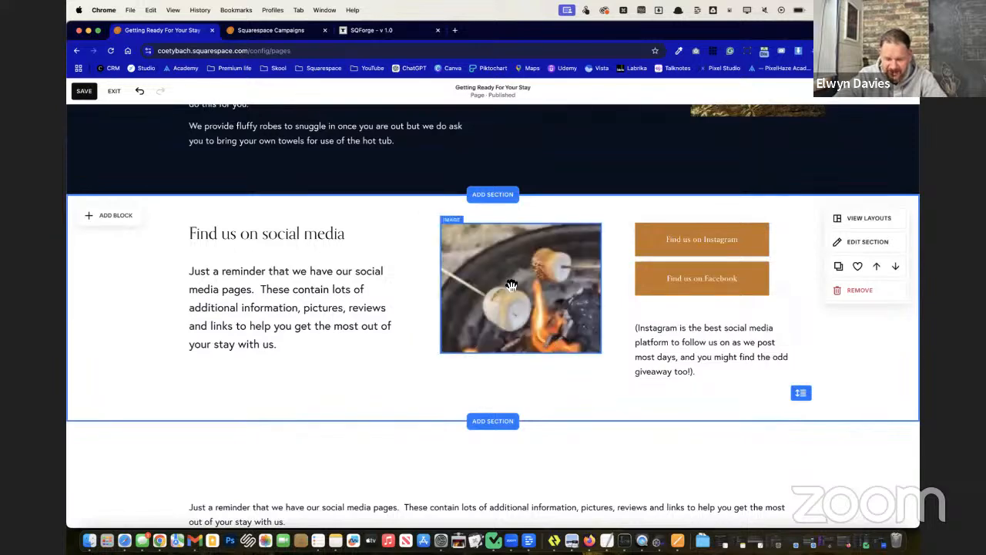
Step: Extend the marshmallow photo downward so its lower edge aligns with the bottom of the Instagram note's text block
{"action": "left_click", "coordinate": [535, 351]}
{"action": "left_click_drag", "start_coordinate": [526, 357], "coordinate": [524, 393]}
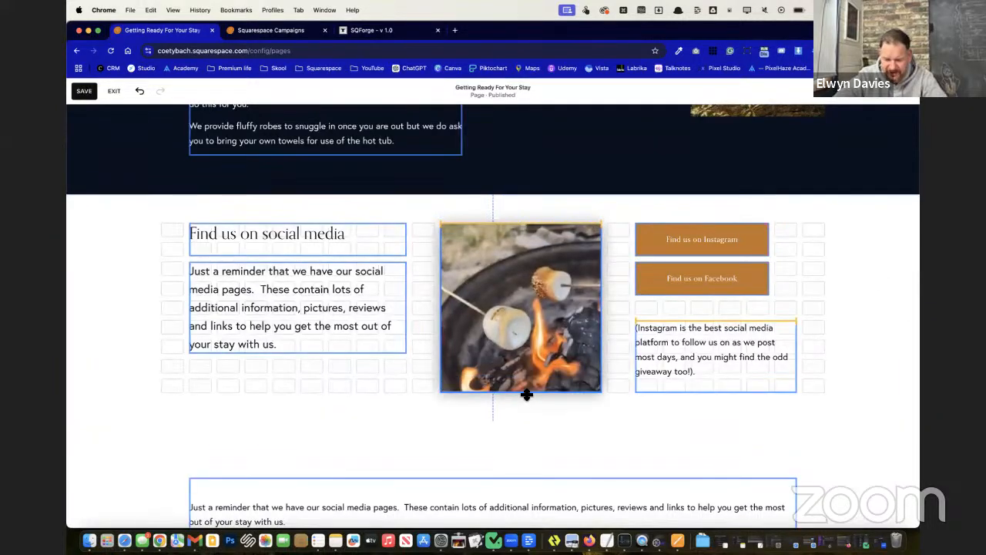
{"action": "left_click", "coordinate": [389, 390]}
{"action": "scroll", "coordinate": [388, 384], "scroll_direction": "up", "scroll_amount": 3}
{"action": "scroll", "coordinate": [388, 384], "scroll_direction": "down", "scroll_amount": 5}
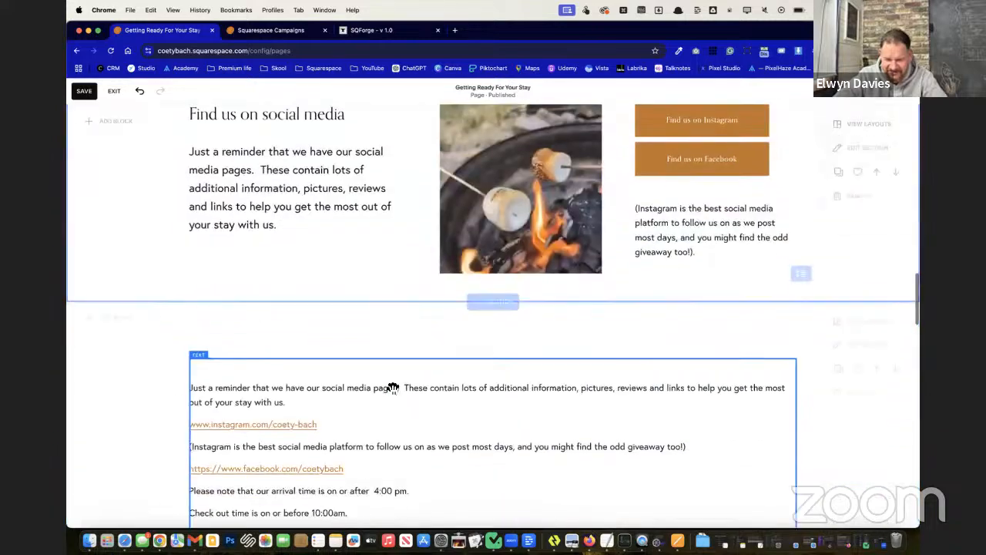
Step: Save the page and exit editing to review the "Find us on social media" section with its new photo
{"action": "scroll", "coordinate": [200, 129], "scroll_direction": "up", "scroll_amount": 1}
{"action": "left_click", "coordinate": [84, 91]}
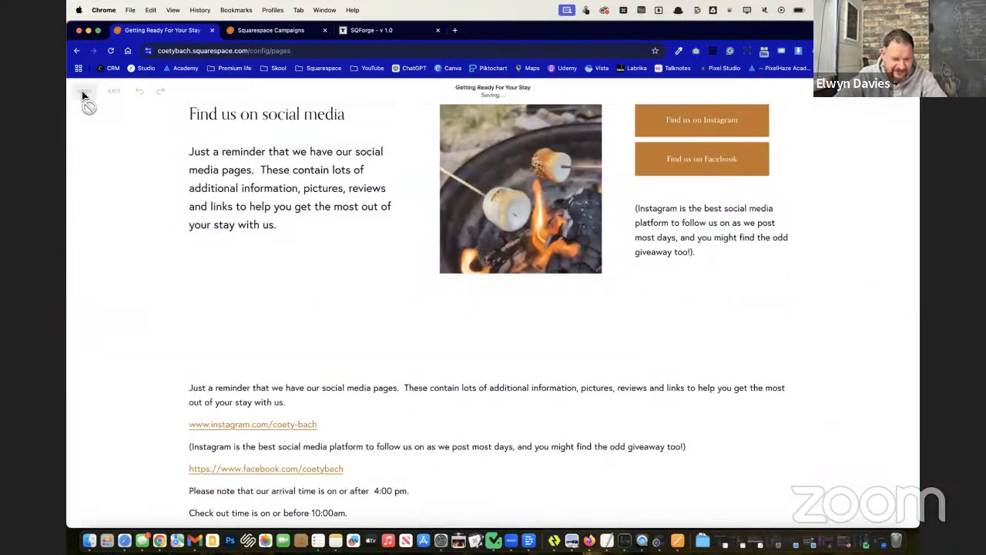
{"action": "left_click", "coordinate": [114, 91]}
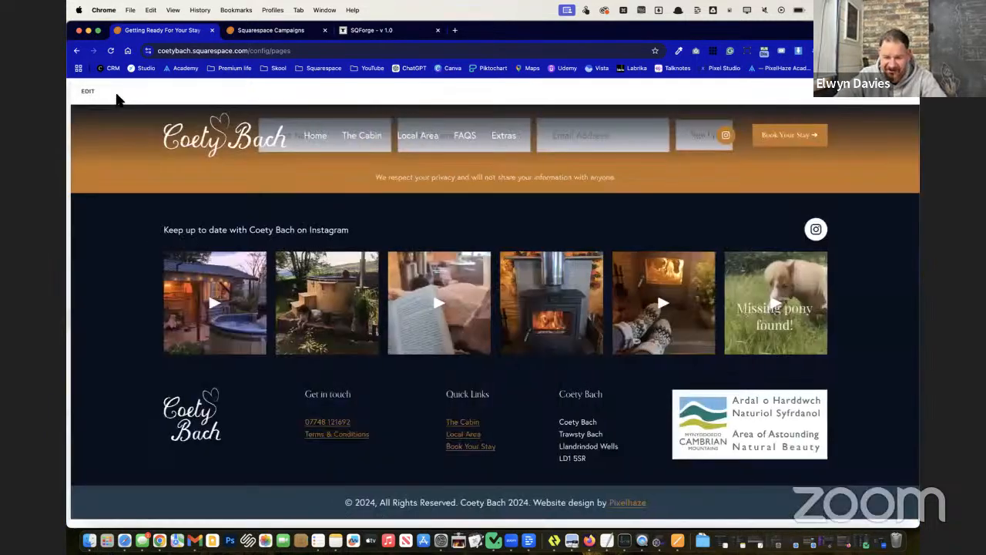
{"action": "scroll", "coordinate": [321, 292], "scroll_direction": "down", "scroll_amount": 3}
{"action": "scroll", "coordinate": [321, 292], "scroll_direction": "down", "scroll_amount": 15}
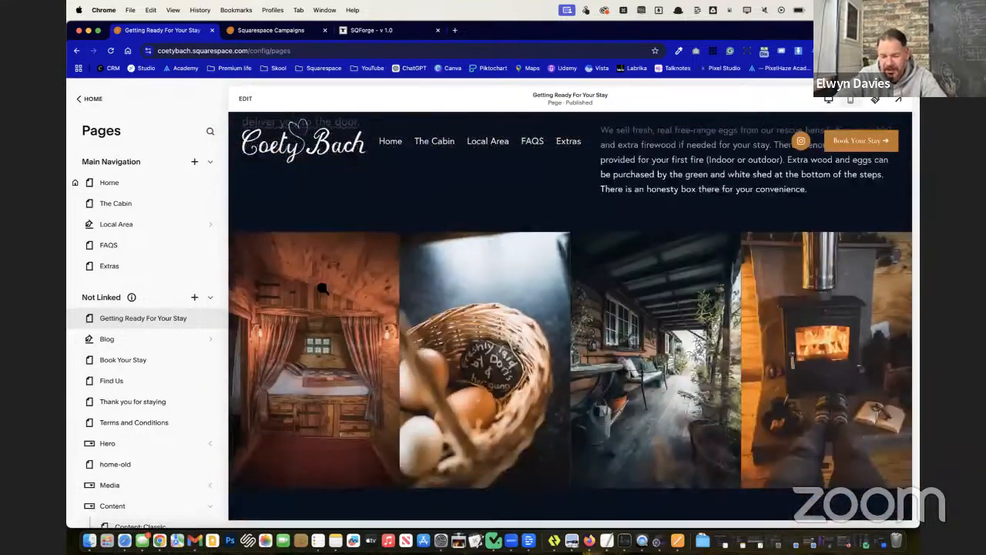
{"action": "scroll", "coordinate": [321, 291], "scroll_direction": "up", "scroll_amount": 2}
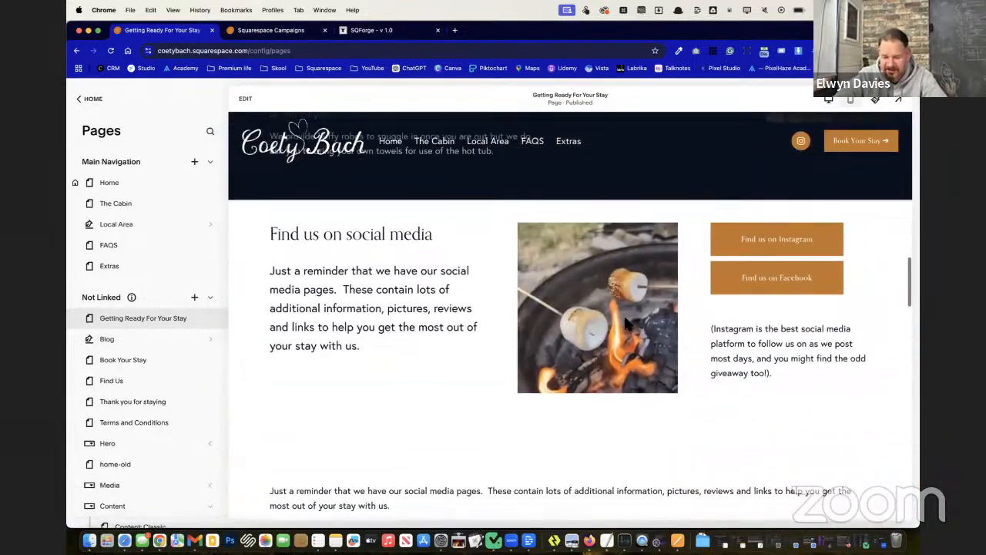
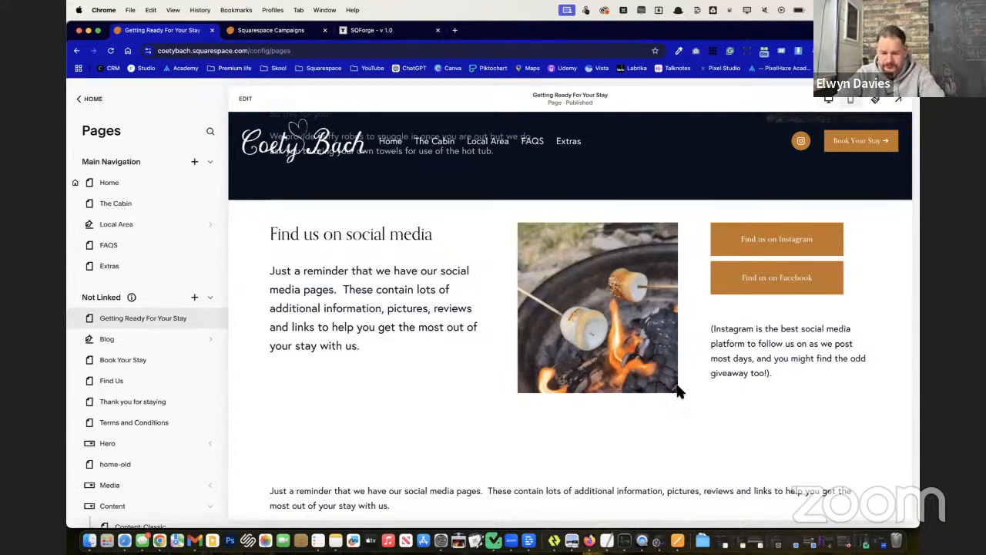
{"action": "scroll", "coordinate": [656, 391], "scroll_direction": "down", "scroll_amount": 5}
{"action": "scroll", "coordinate": [656, 391], "scroll_direction": "up", "scroll_amount": 8}
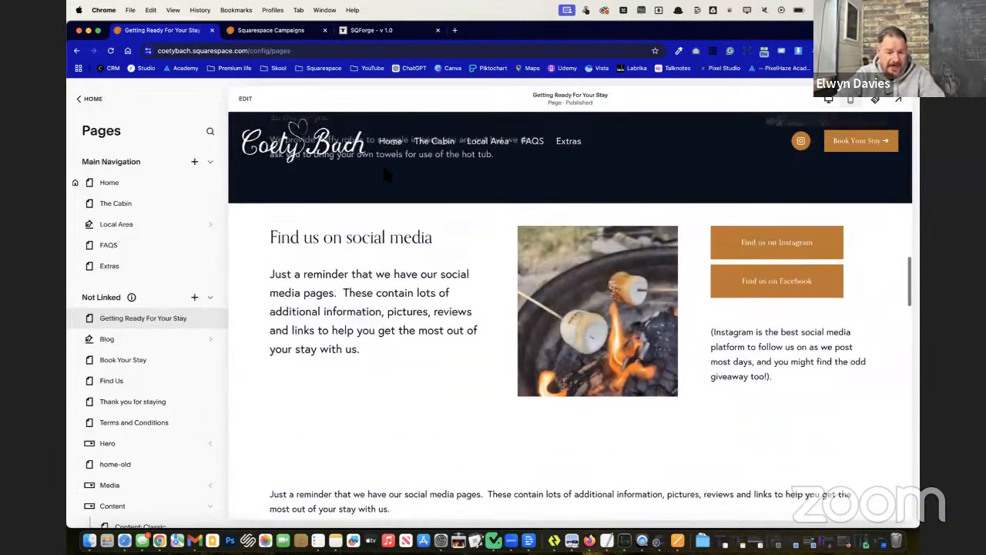
Step: Reopen the page for editing and activate the original text block below the social media section
{"action": "left_click", "coordinate": [247, 98]}
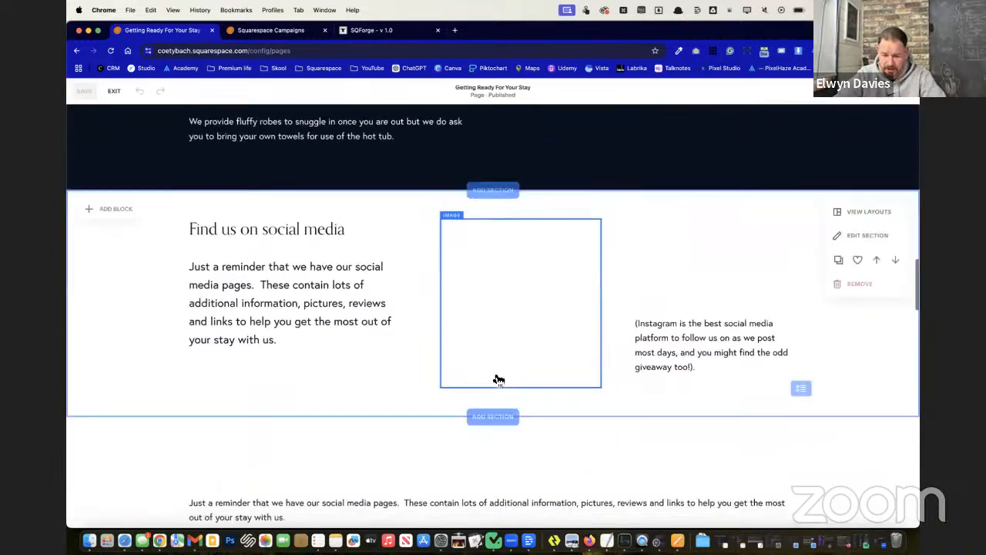
{"action": "scroll", "coordinate": [495, 377], "scroll_direction": "down", "scroll_amount": 6}
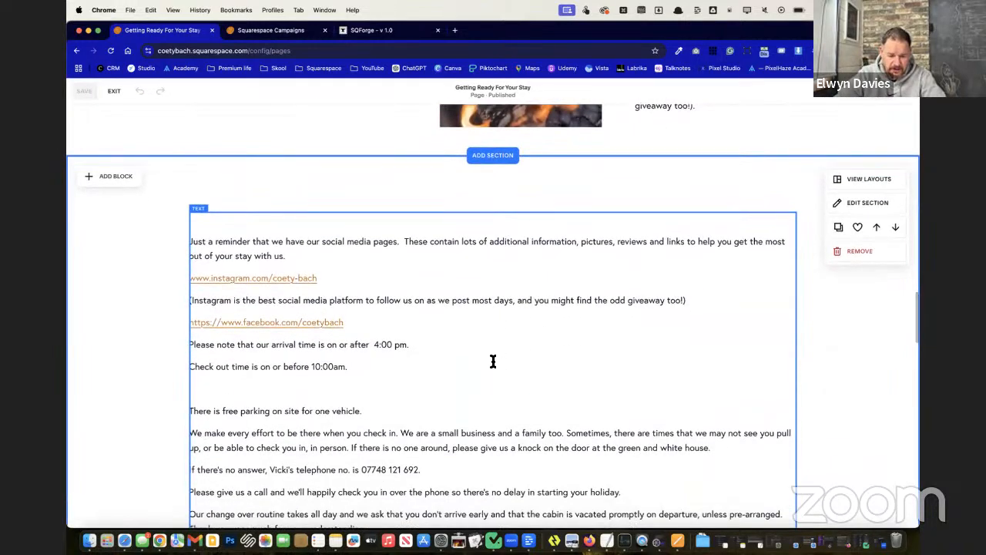
{"action": "left_click", "coordinate": [493, 361]}
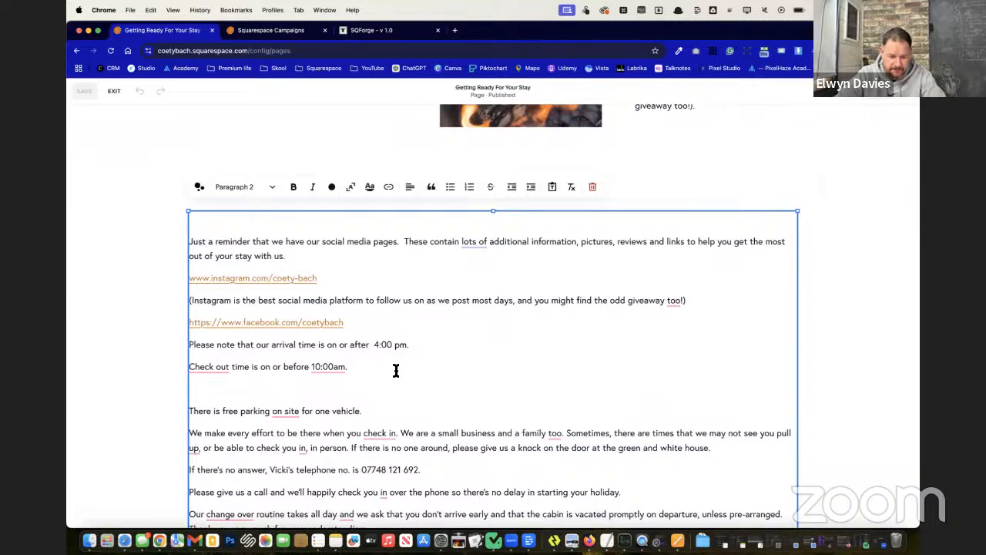
{"action": "scroll", "coordinate": [417, 396], "scroll_direction": "up", "scroll_amount": 2}
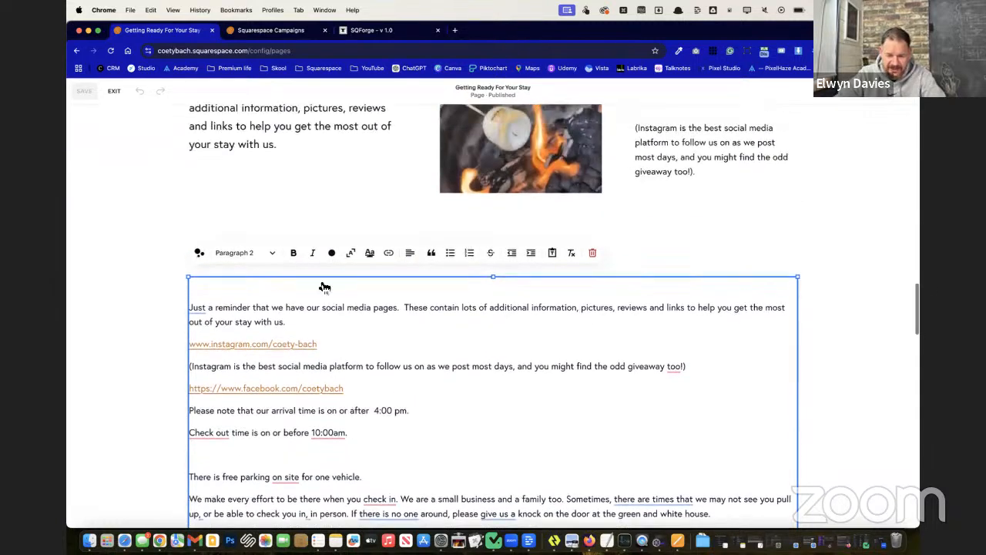
{"action": "left_click", "coordinate": [242, 225]}
{"action": "left_click", "coordinate": [492, 223]}
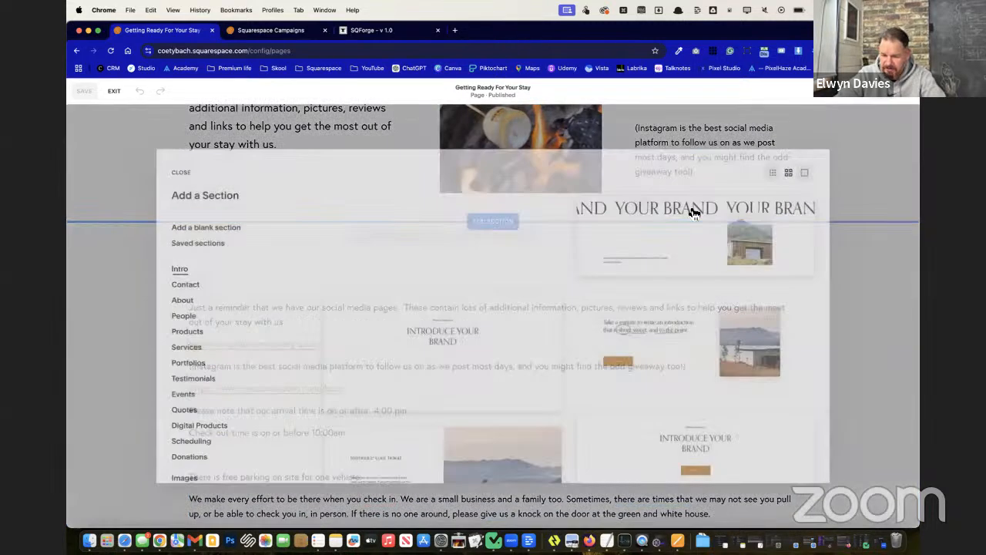
{"action": "left_click", "coordinate": [119, 289]}
Step: Delete the social media reminder, both web addresses and the Instagram note from the original text, leaving the arrival time line first
{"action": "left_click", "coordinate": [370, 416]}
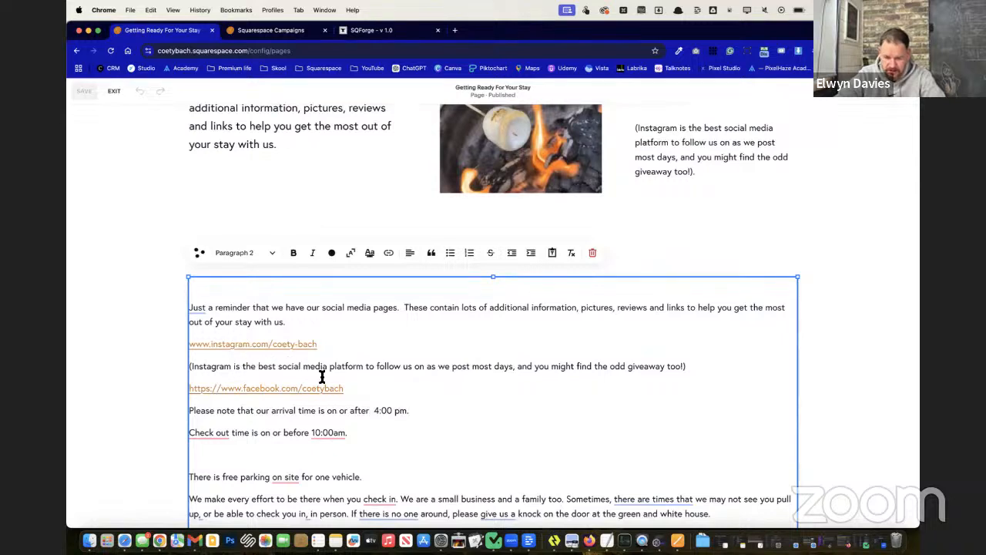
{"action": "left_click_drag", "start_coordinate": [388, 397], "coordinate": [139, 278]}
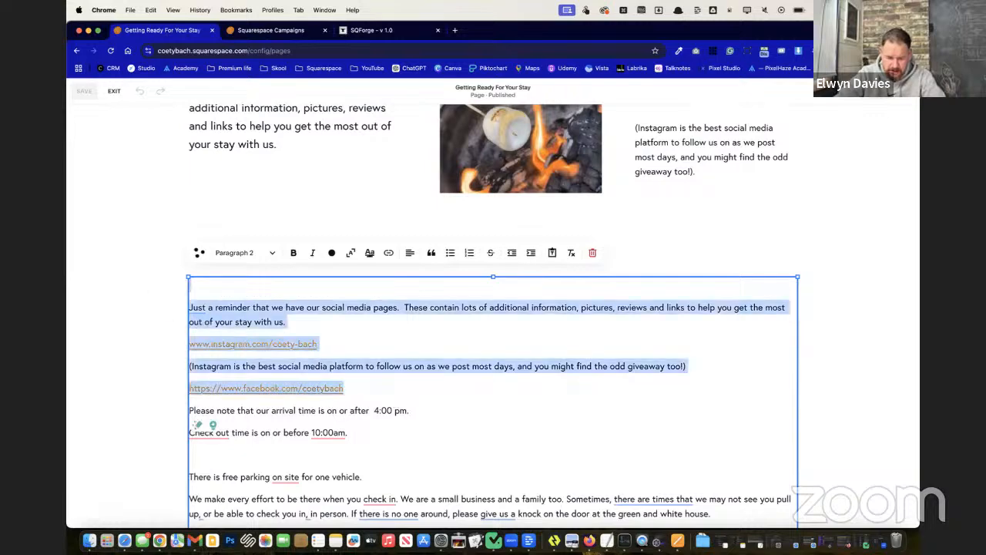
{"action": "key", "text": "BackSpace"}
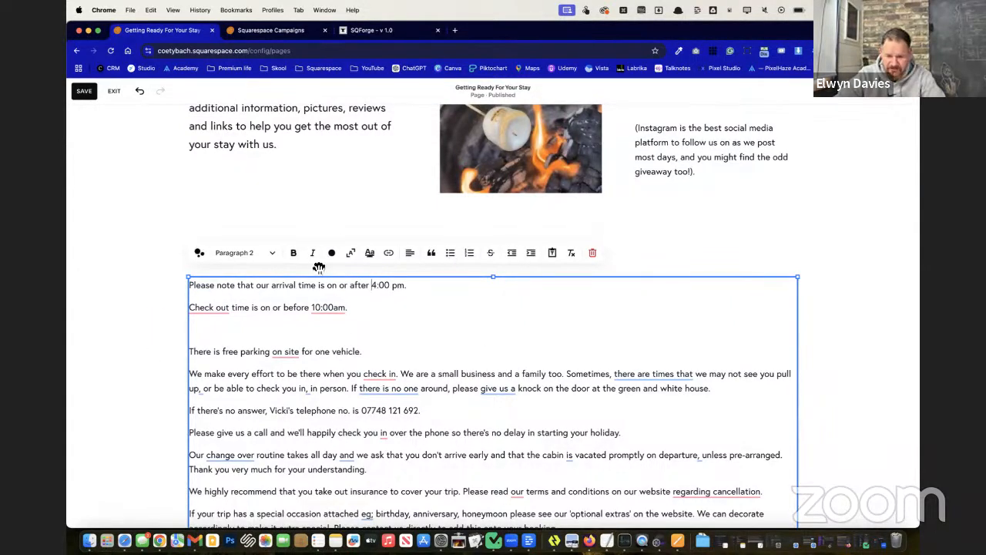
{"action": "left_click", "coordinate": [165, 282]}
Step: Apply the Light 1 color theme to the "Find us on social media" section
{"action": "scroll", "coordinate": [304, 288], "scroll_direction": "up", "scroll_amount": 5}
{"action": "scroll", "coordinate": [335, 288], "scroll_direction": "down", "scroll_amount": 2}
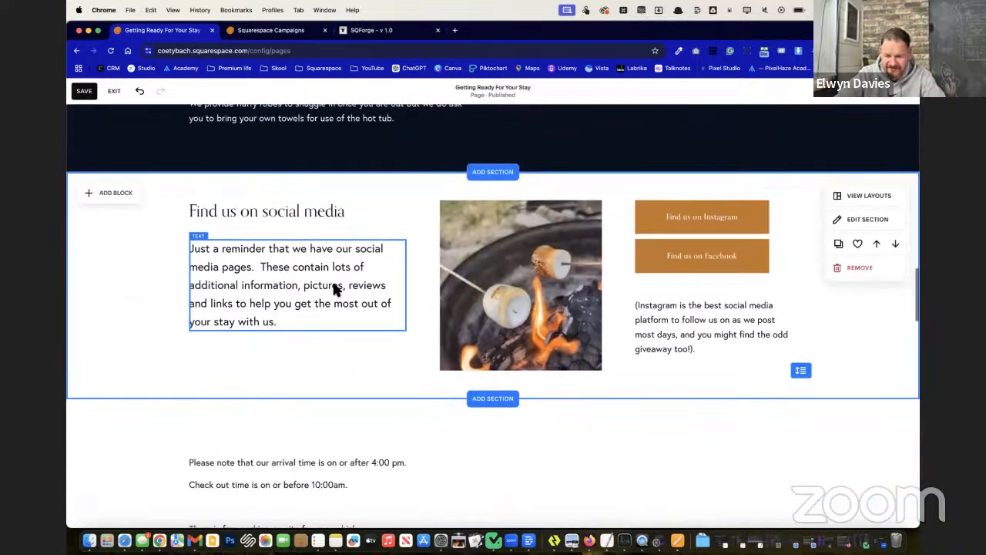
{"action": "left_click", "coordinate": [864, 220]}
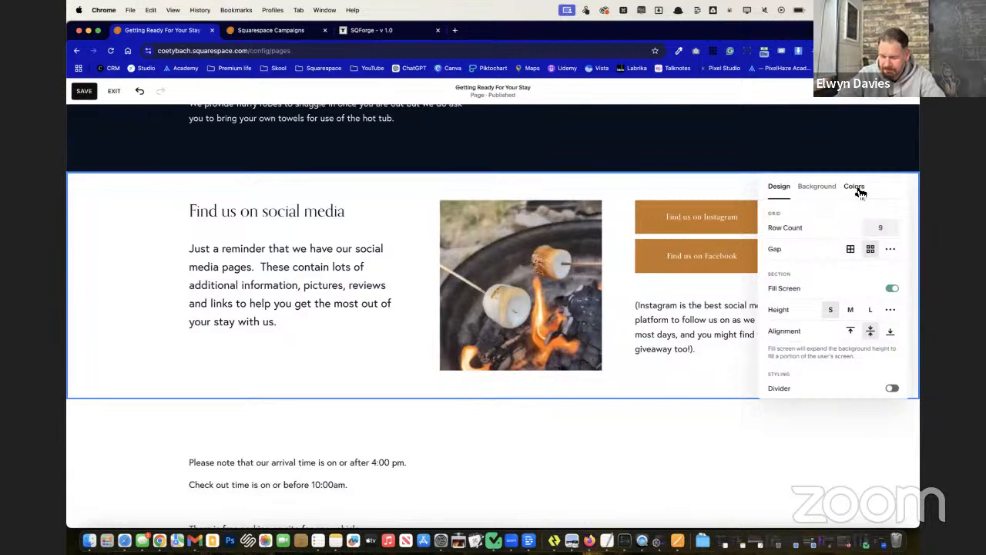
{"action": "left_click", "coordinate": [857, 188]}
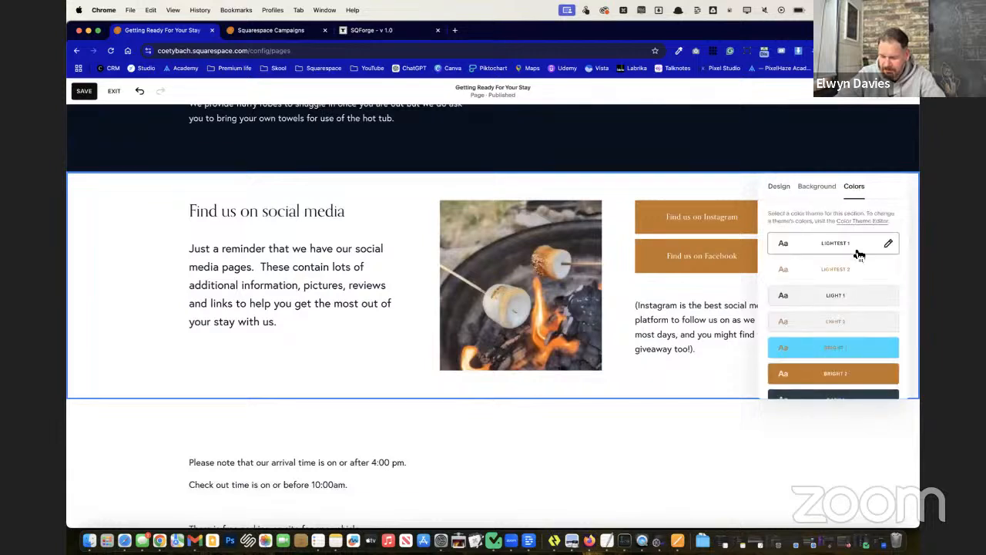
{"action": "left_click", "coordinate": [863, 300]}
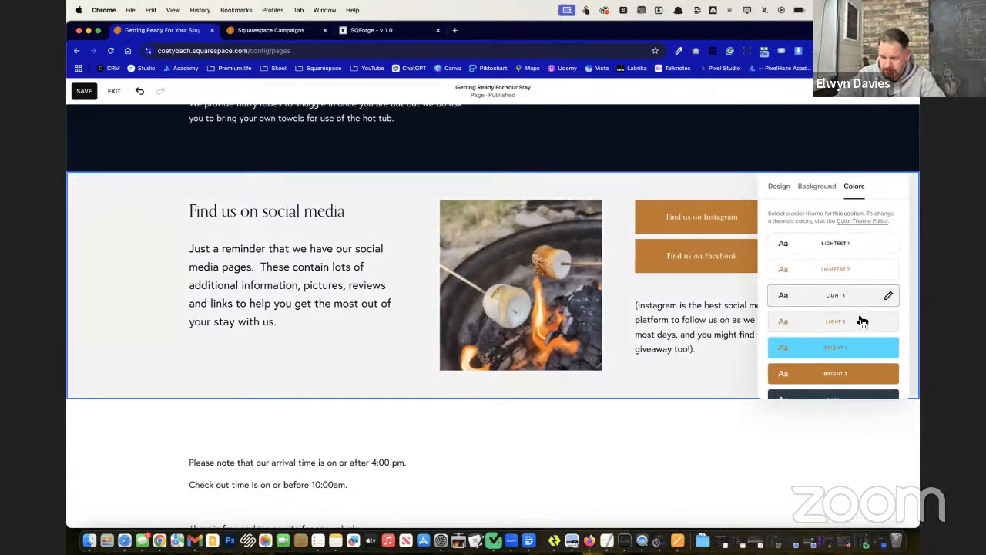
{"action": "left_click", "coordinate": [143, 328]}
Step: Insert the saved dark two-column section starting "Nestled in a secluded rural location" directly below the "Find us on social media" section
{"action": "scroll", "coordinate": [142, 331], "scroll_direction": "up", "scroll_amount": 5}
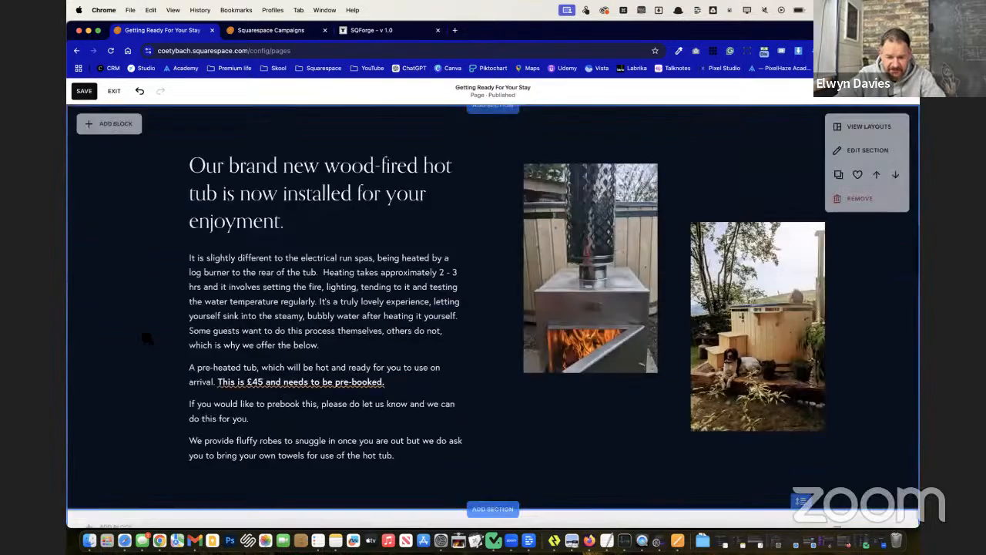
{"action": "scroll", "coordinate": [143, 332], "scroll_direction": "up", "scroll_amount": 3}
{"action": "scroll", "coordinate": [143, 335], "scroll_direction": "down", "scroll_amount": 10}
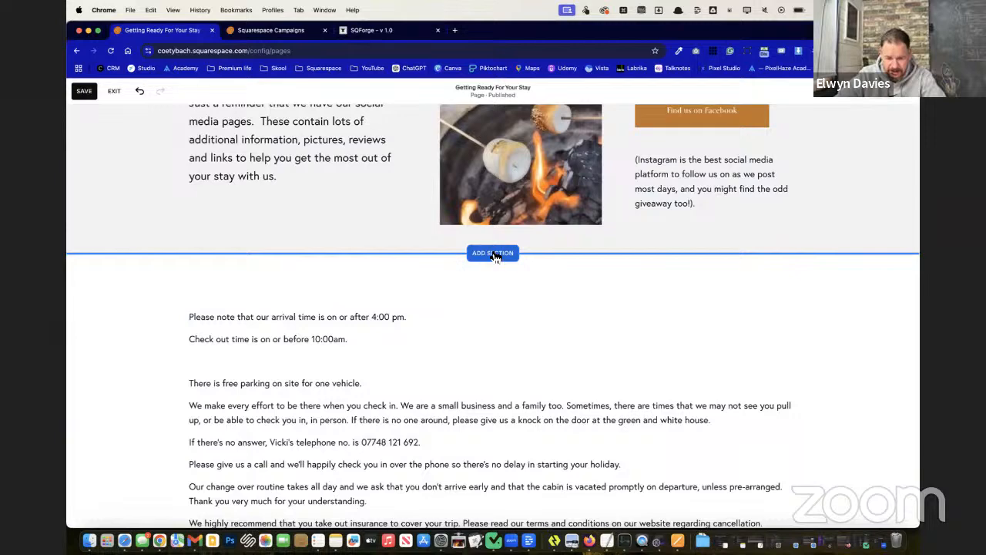
{"action": "left_click", "coordinate": [494, 255]}
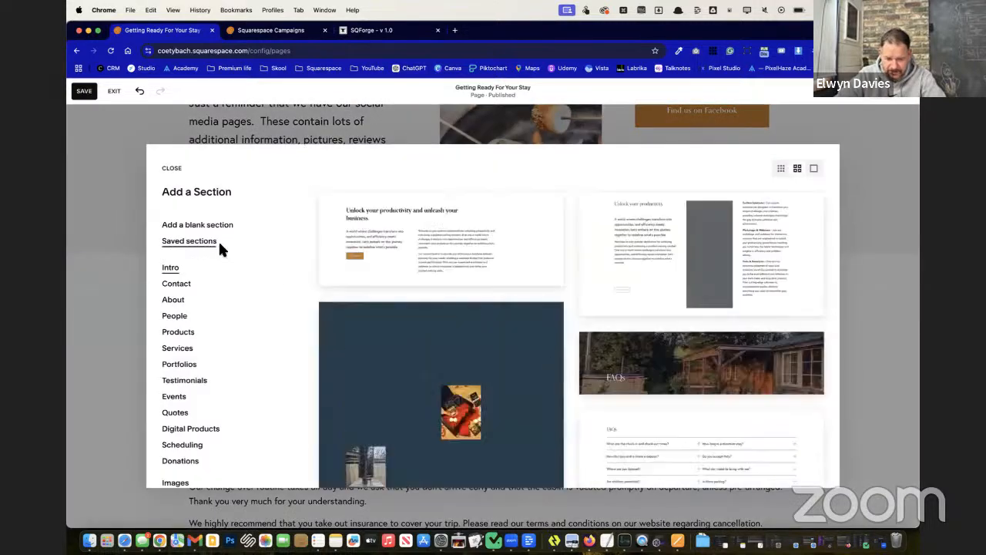
{"action": "scroll", "coordinate": [553, 368], "scroll_direction": "down", "scroll_amount": 5}
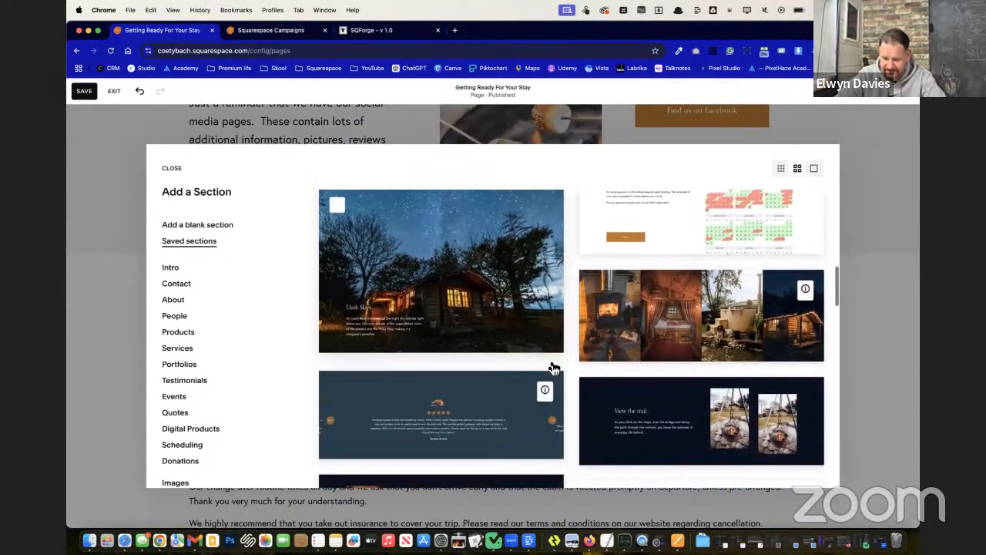
{"action": "scroll", "coordinate": [553, 368], "scroll_direction": "down", "scroll_amount": 10}
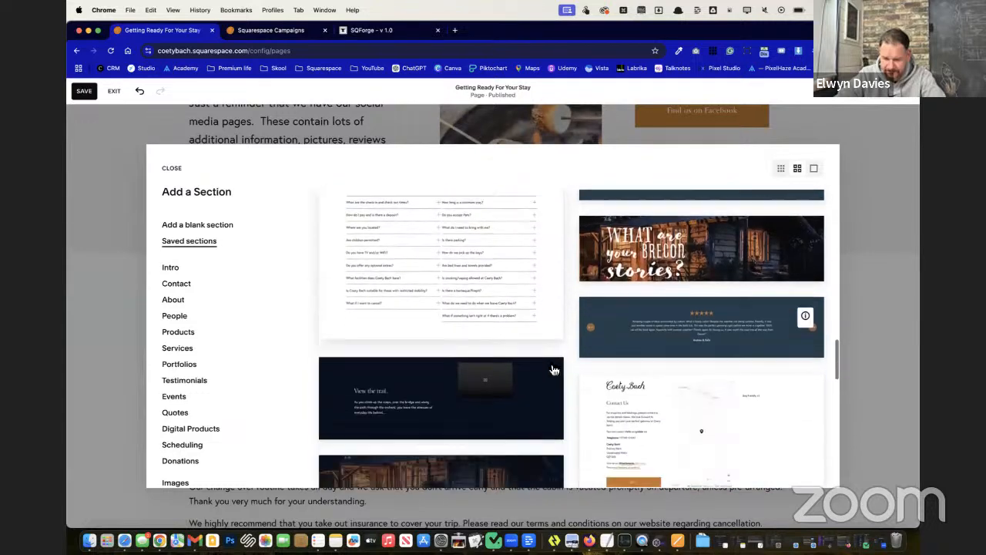
{"action": "scroll", "coordinate": [553, 369], "scroll_direction": "down", "scroll_amount": 10}
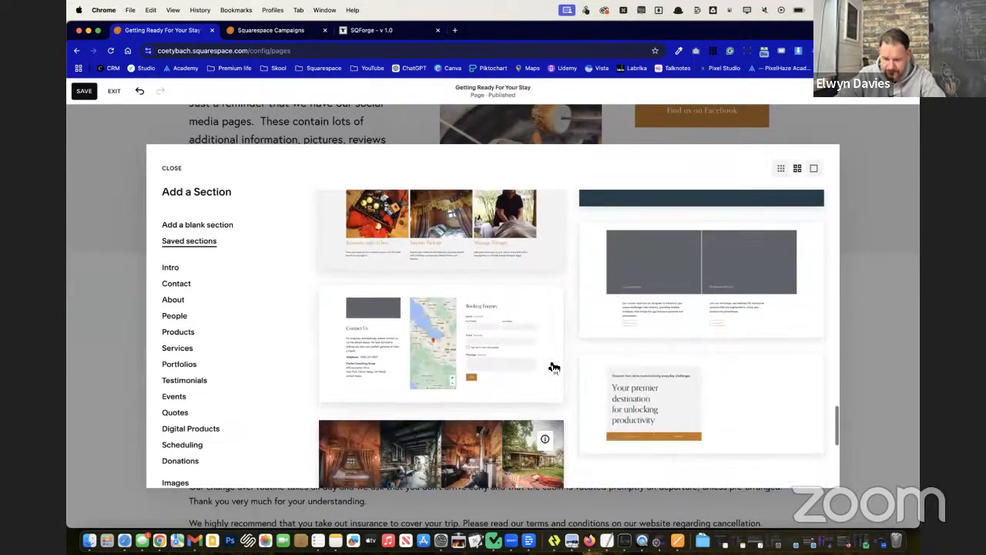
{"action": "scroll", "coordinate": [553, 368], "scroll_direction": "down", "scroll_amount": 4}
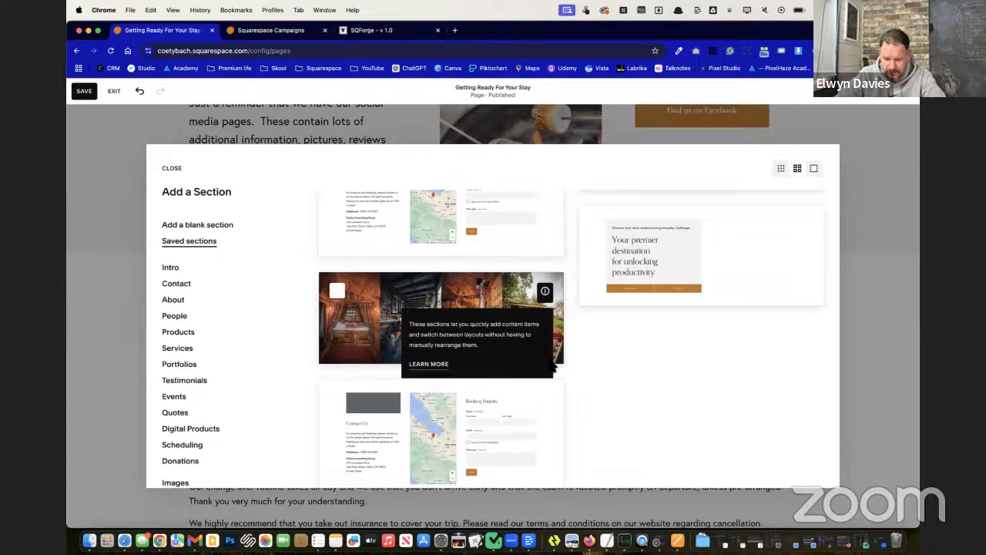
{"action": "scroll", "coordinate": [652, 359], "scroll_direction": "up", "scroll_amount": 10}
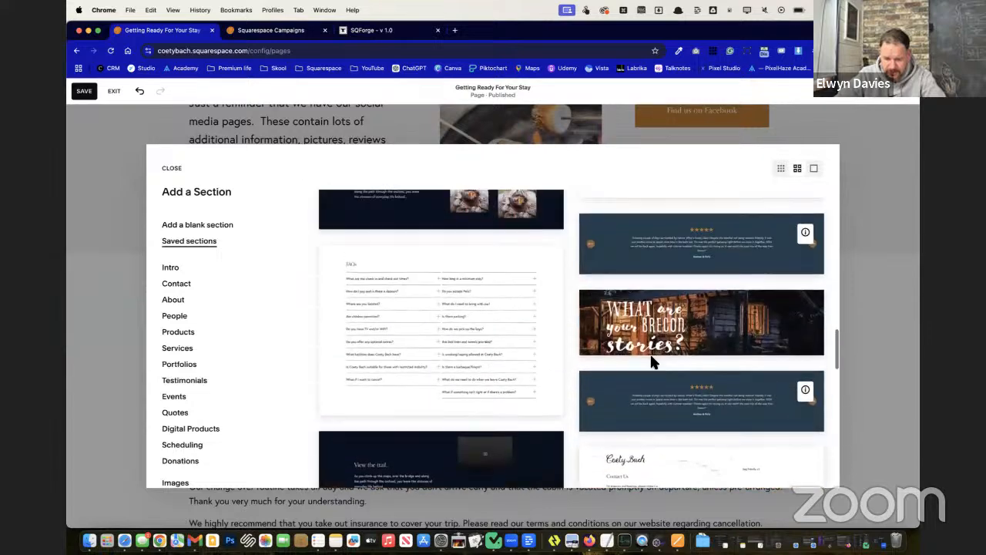
{"action": "scroll", "coordinate": [651, 360], "scroll_direction": "up", "scroll_amount": 10}
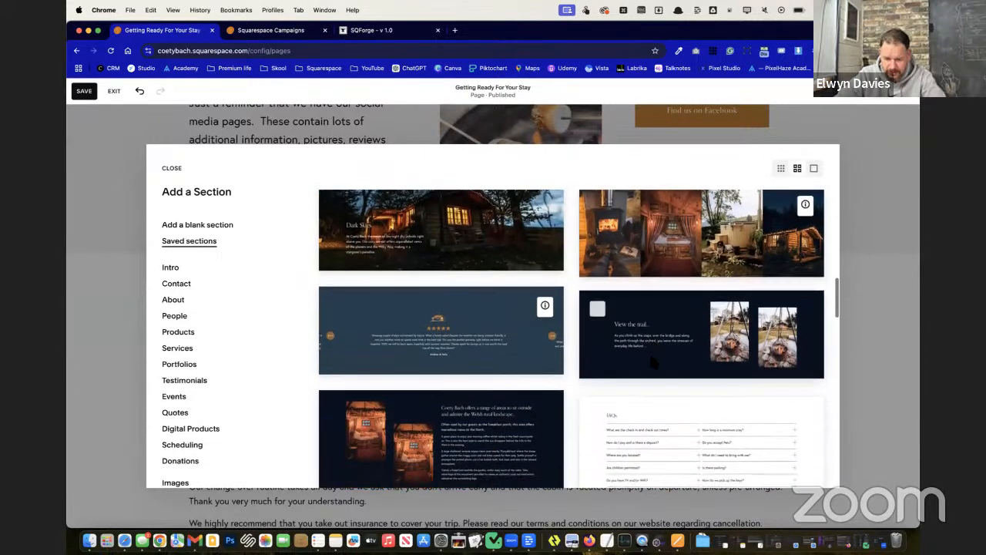
{"action": "scroll", "coordinate": [652, 362], "scroll_direction": "down", "scroll_amount": 1}
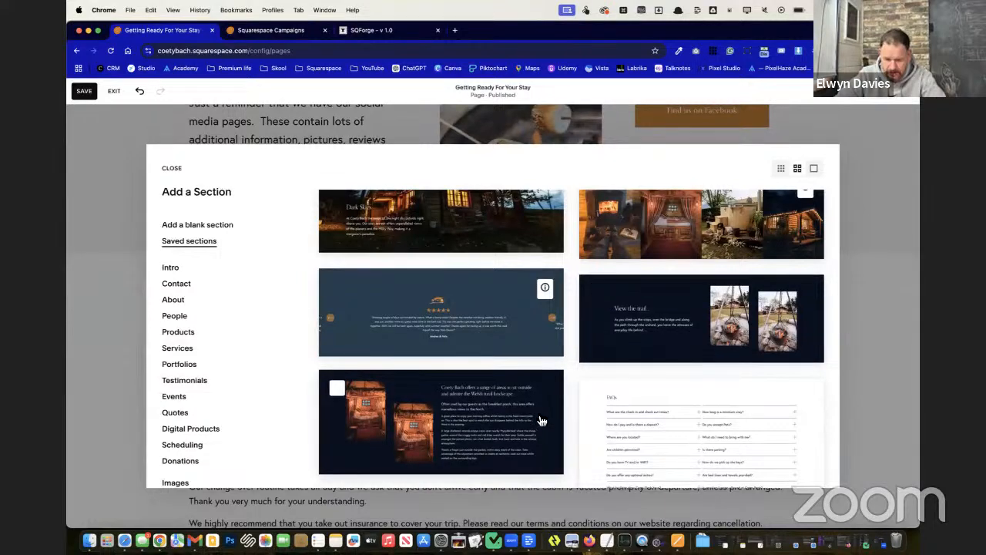
{"action": "scroll", "coordinate": [542, 419], "scroll_direction": "down", "scroll_amount": 10}
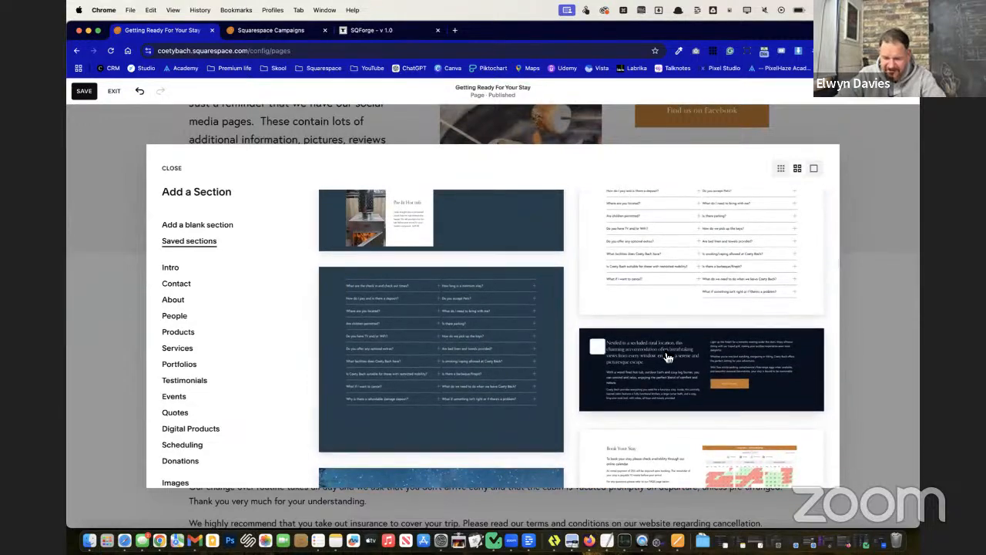
{"action": "left_click", "coordinate": [667, 357]}
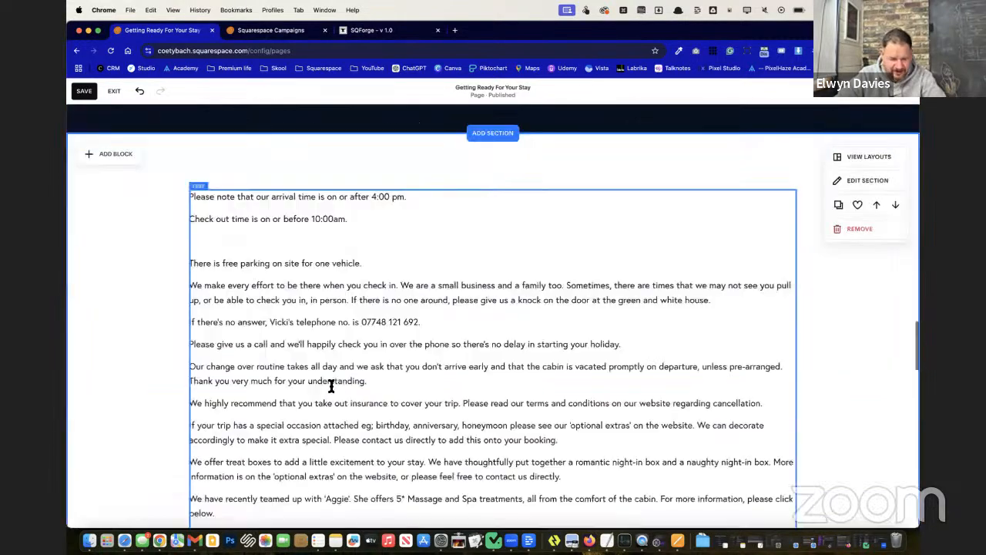
Step: Copy the arrival and check-out time lines from the original text and replace the new section's "Nestled in a secluded rural location" text with them
{"action": "double_click", "coordinate": [331, 381]}
{"action": "left_click_drag", "start_coordinate": [354, 220], "coordinate": [191, 198]}
{"action": "key", "text": "super+c"}
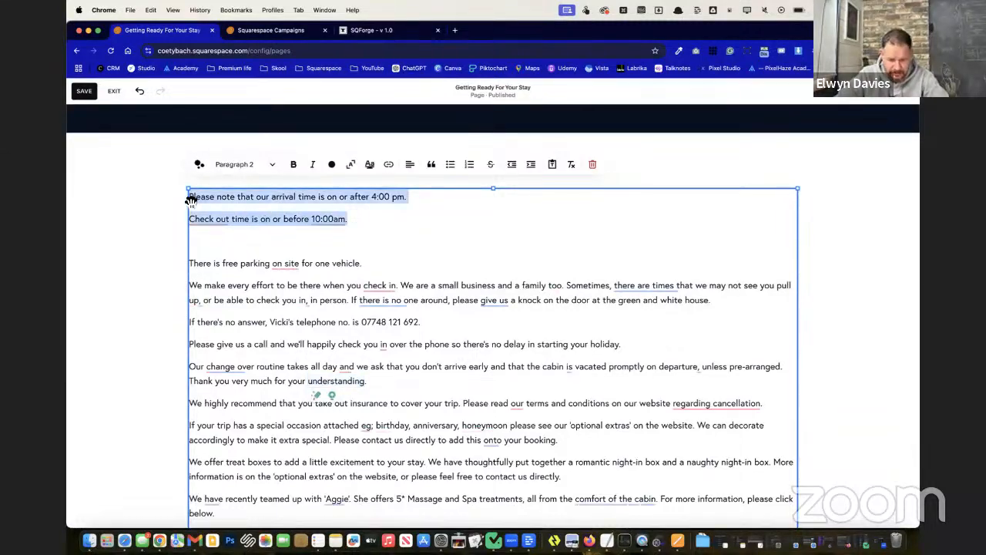
{"action": "scroll", "coordinate": [208, 212], "scroll_direction": "up", "scroll_amount": 5}
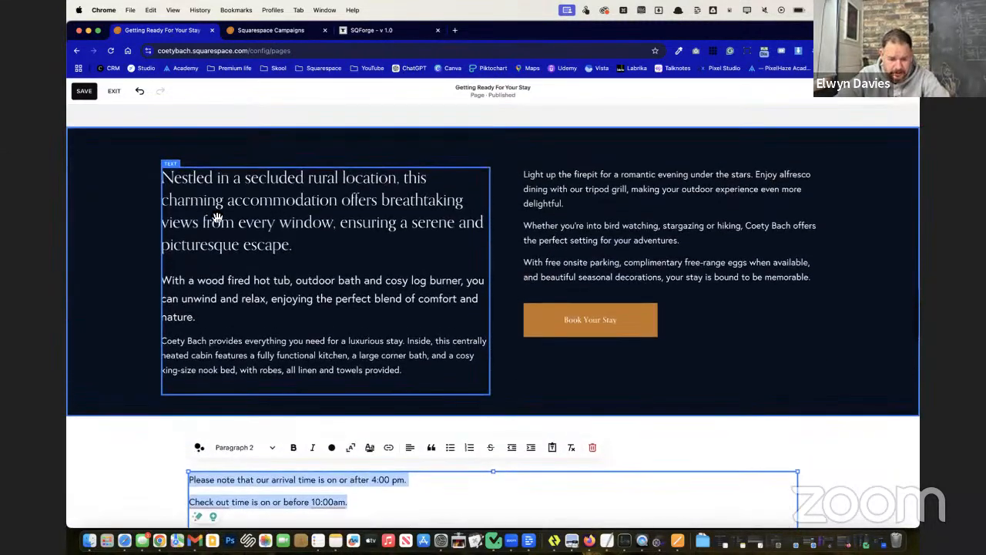
{"action": "left_click", "coordinate": [220, 221]}
{"action": "left_click_drag", "start_coordinate": [422, 369], "coordinate": [158, 179]}
{"action": "key", "text": "super+v"}
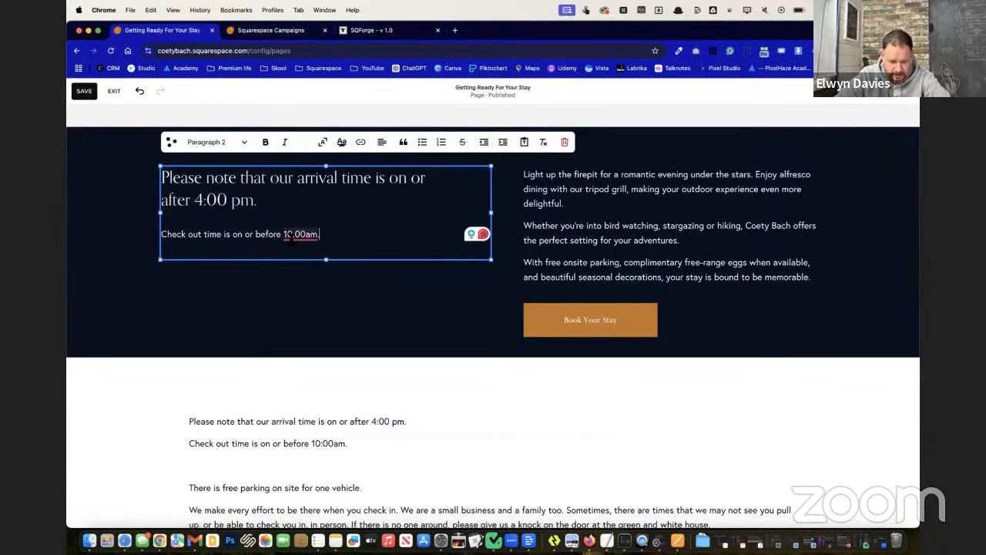
Step: Format the check-out time line in the new dark section as Heading 3
{"action": "mouse_move", "coordinate": [324, 242]}
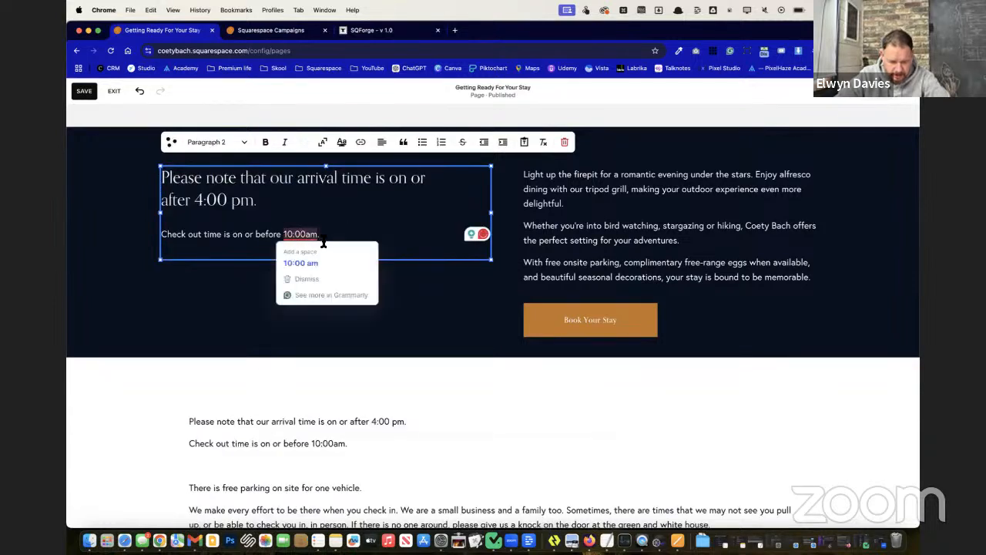
{"action": "left_click", "coordinate": [229, 177]}
{"action": "left_click", "coordinate": [237, 233]}
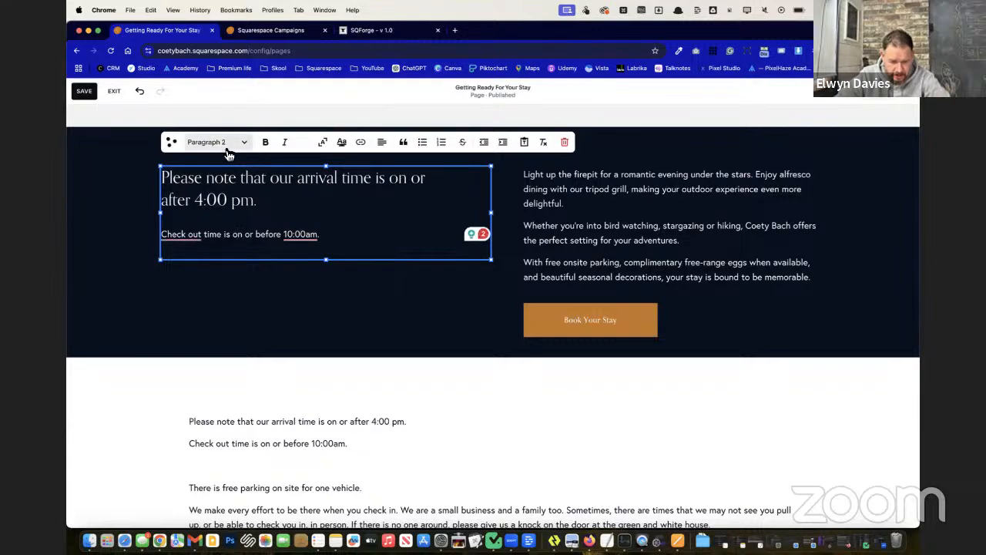
{"action": "left_click", "coordinate": [220, 143]}
{"action": "left_click", "coordinate": [231, 209]}
{"action": "left_click", "coordinate": [108, 224]}
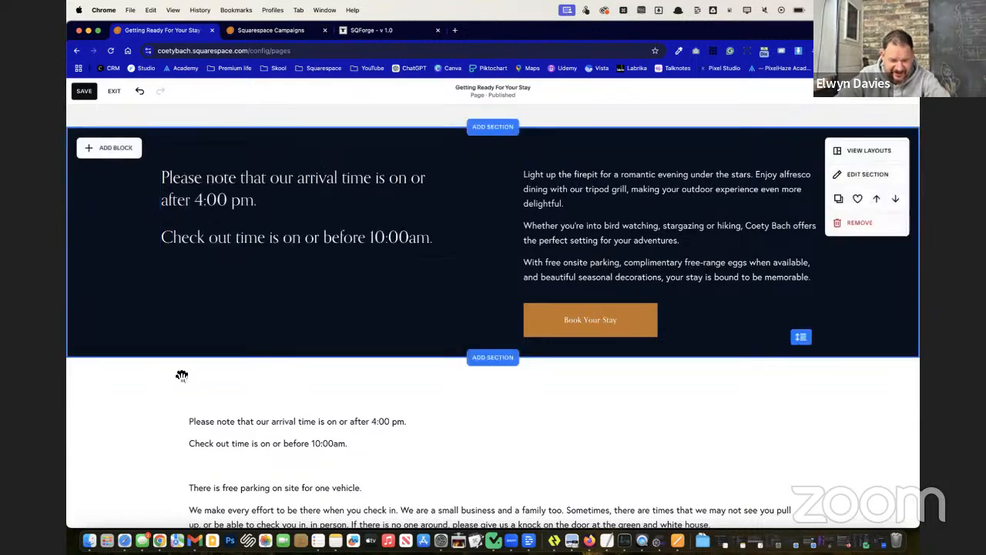
Step: Delete the arrival and check-out time lines and the blank line after them from the original text, leaving the free parking line first
{"action": "scroll", "coordinate": [609, 374], "scroll_direction": "up", "scroll_amount": 1}
{"action": "scroll", "coordinate": [612, 381], "scroll_direction": "down", "scroll_amount": 5}
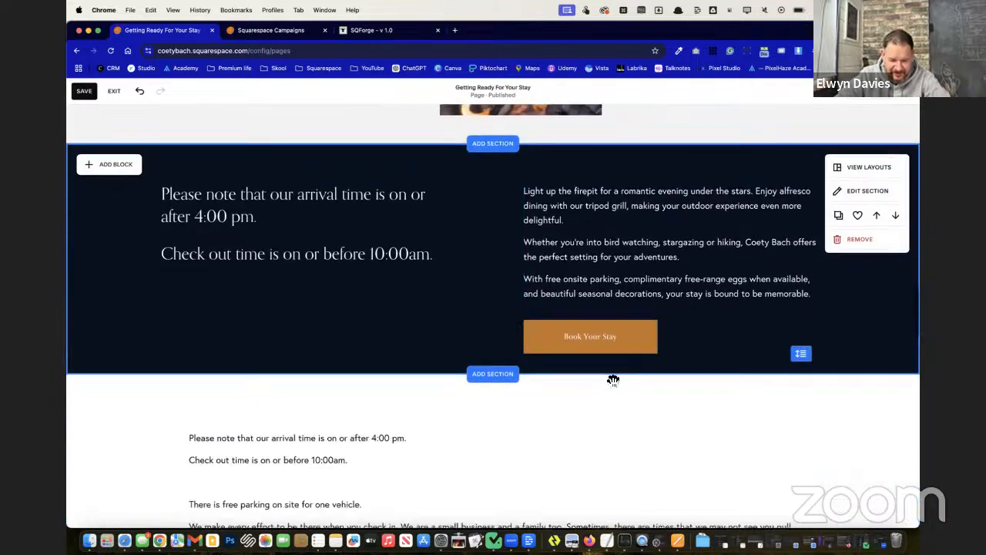
{"action": "left_click", "coordinate": [391, 308]}
{"action": "left_click", "coordinate": [376, 267]}
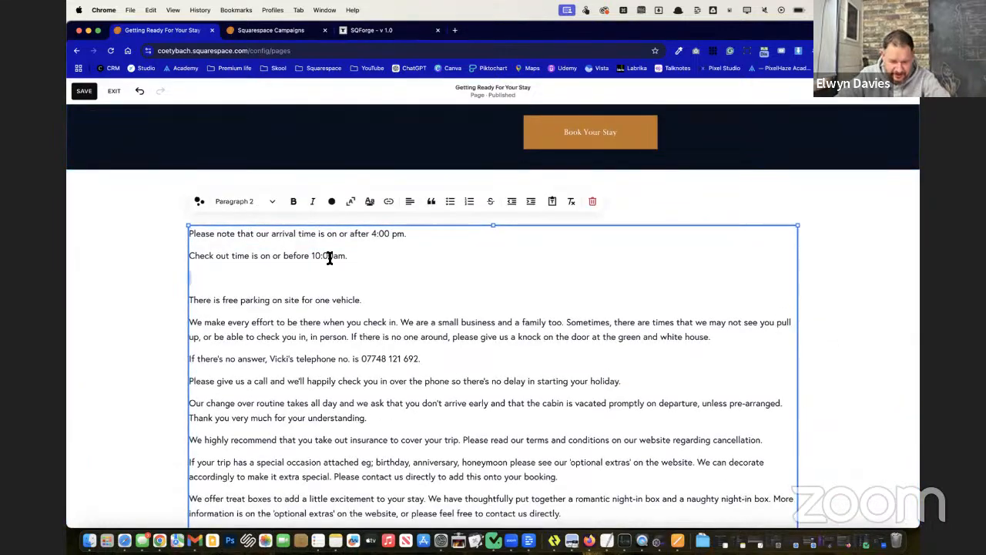
{"action": "left_click_drag", "start_coordinate": [336, 255], "coordinate": [194, 227]}
{"action": "key", "text": "BackSpace"}
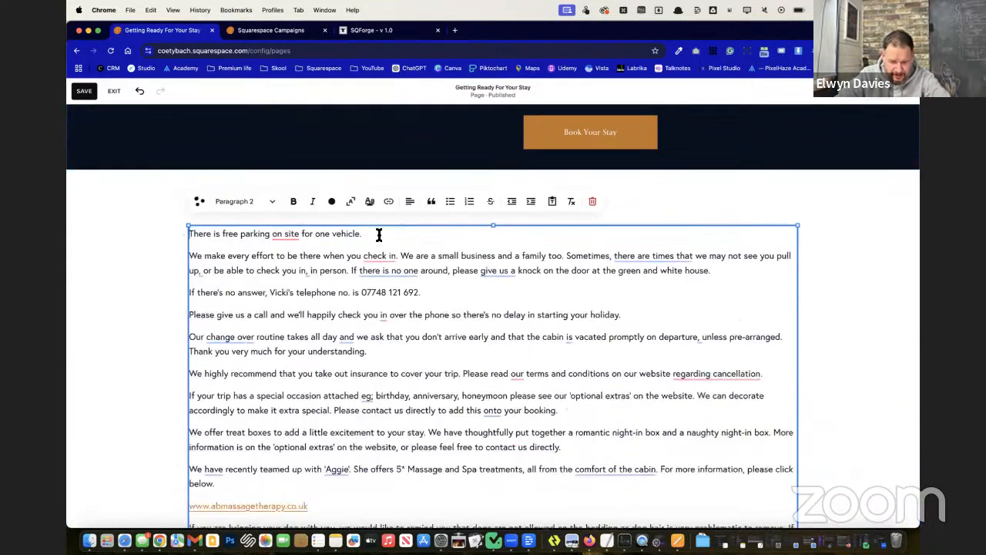
Step: Copy the original text from the free parking line through "no delay in starting your holiday" and paste it beneath the new section's check-out line
{"action": "left_click_drag", "start_coordinate": [378, 235], "coordinate": [207, 231]}
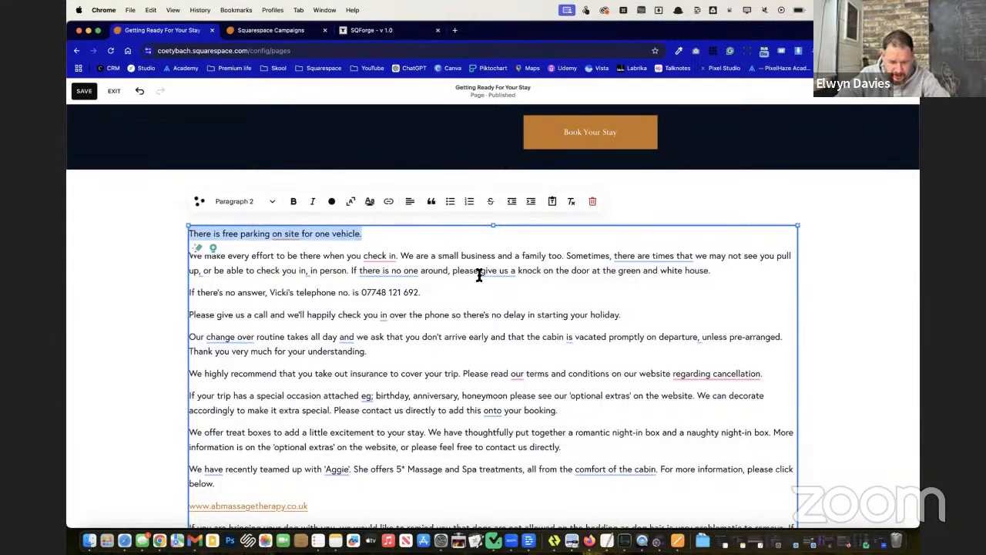
{"action": "left_click_drag", "start_coordinate": [711, 271], "coordinate": [209, 235]}
{"action": "left_click", "coordinate": [428, 299]}
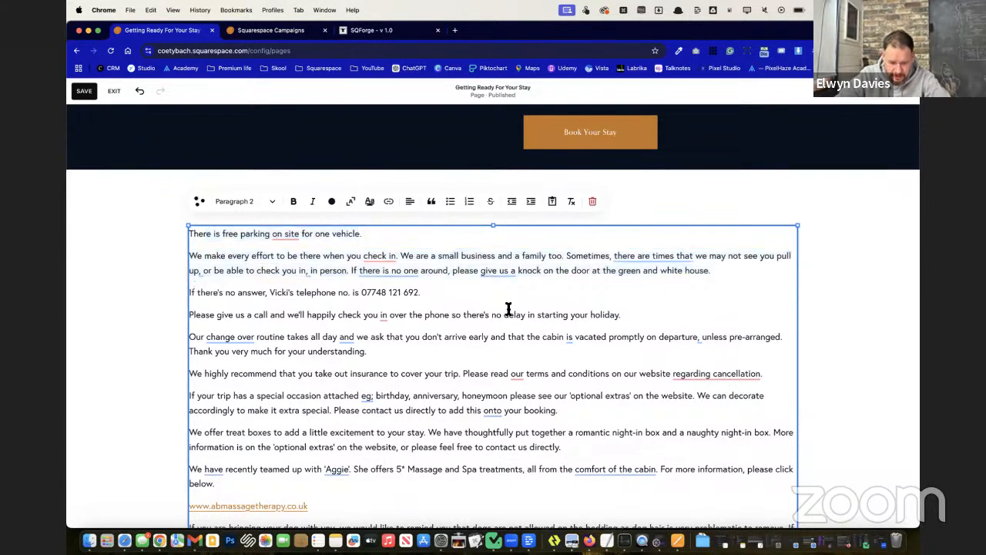
{"action": "left_click_drag", "start_coordinate": [631, 314], "coordinate": [182, 215]}
{"action": "key", "text": "super+c"}
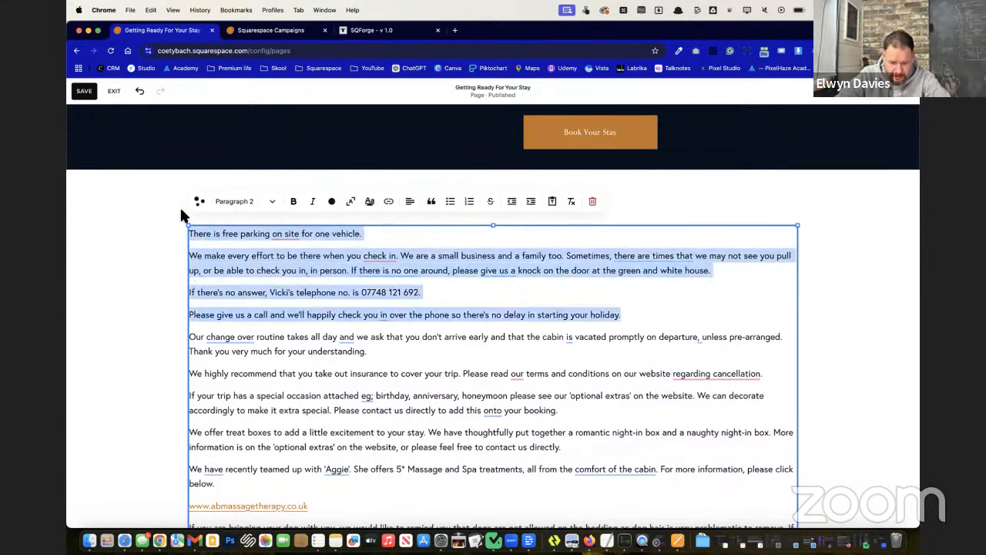
{"action": "scroll", "coordinate": [180, 215], "scroll_direction": "up", "scroll_amount": 3}
{"action": "double_click", "coordinate": [276, 251]}
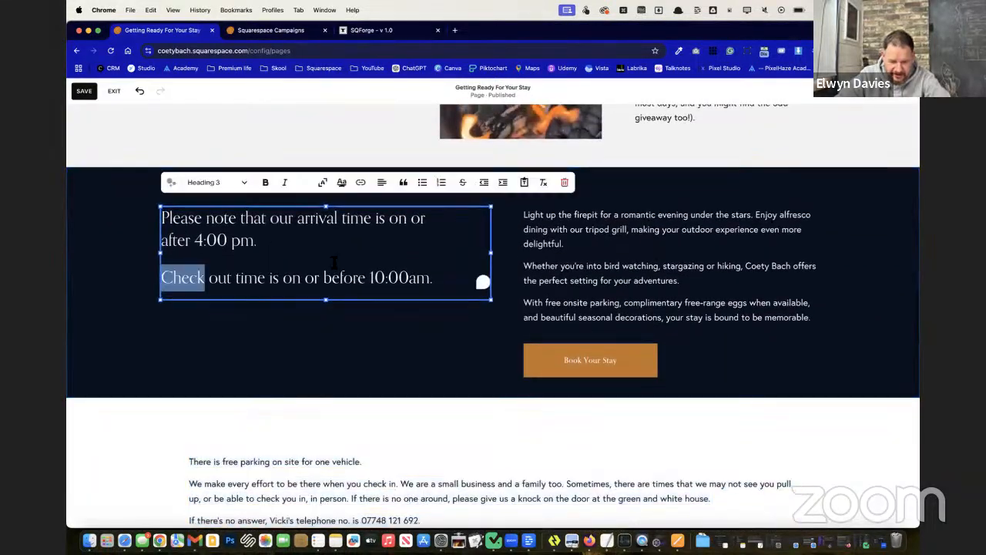
{"action": "key", "text": "super+Right"}
{"action": "key", "text": "Return"}
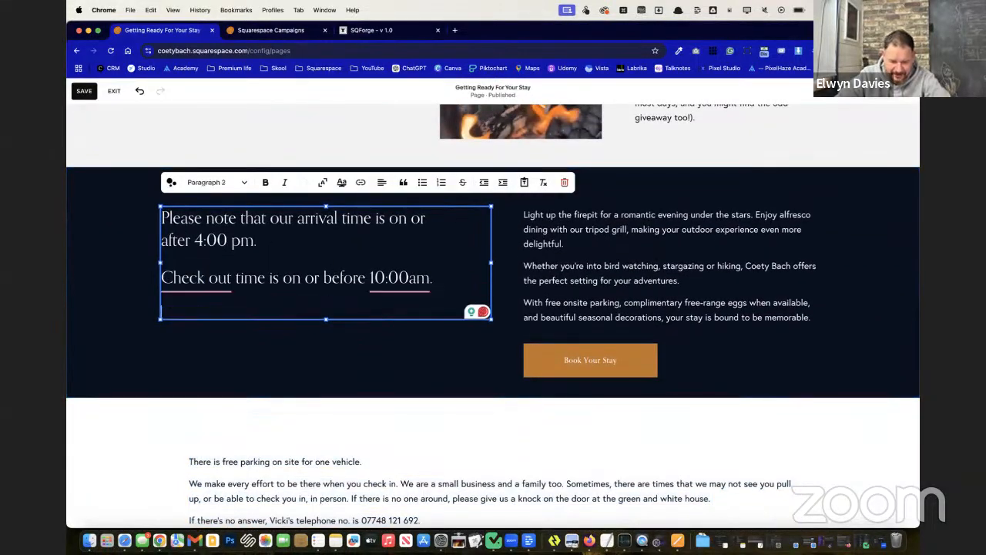
{"action": "key", "text": "super+v"}
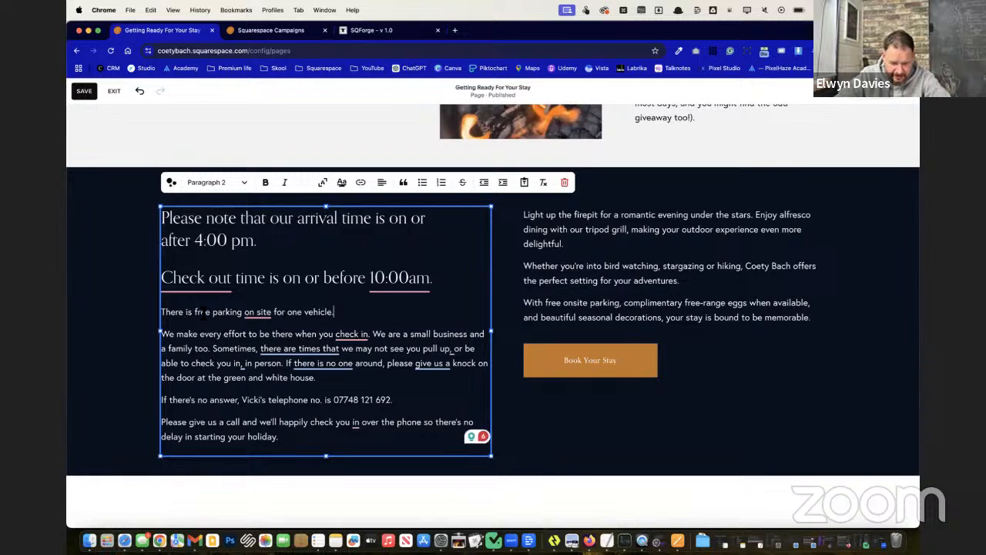
Step: Format the free parking, check-out time and arrival time lines in the dark section as Heading 4
{"action": "left_click_drag", "start_coordinate": [343, 311], "coordinate": [134, 305]}
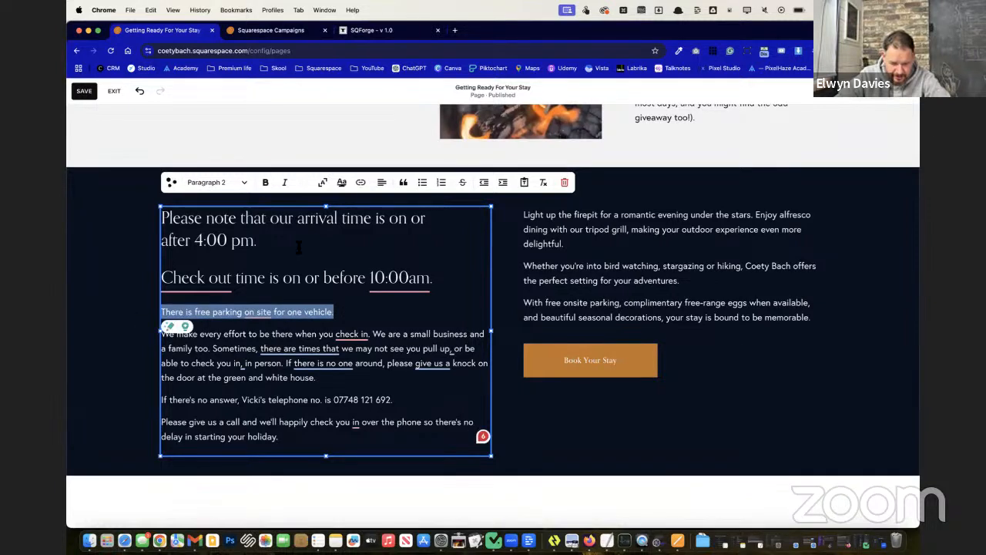
{"action": "left_click", "coordinate": [214, 182]}
{"action": "left_click", "coordinate": [209, 332]}
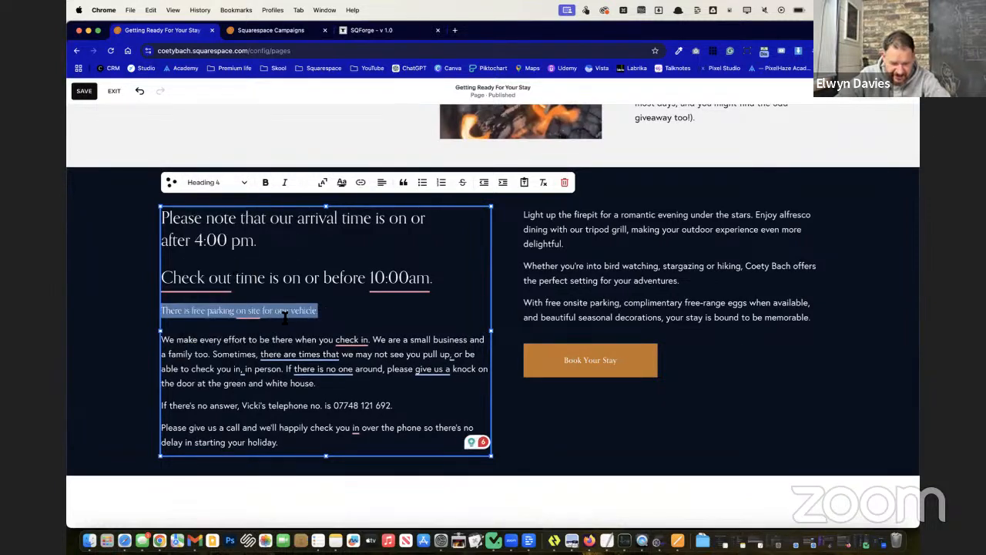
{"action": "left_click", "coordinate": [314, 277]}
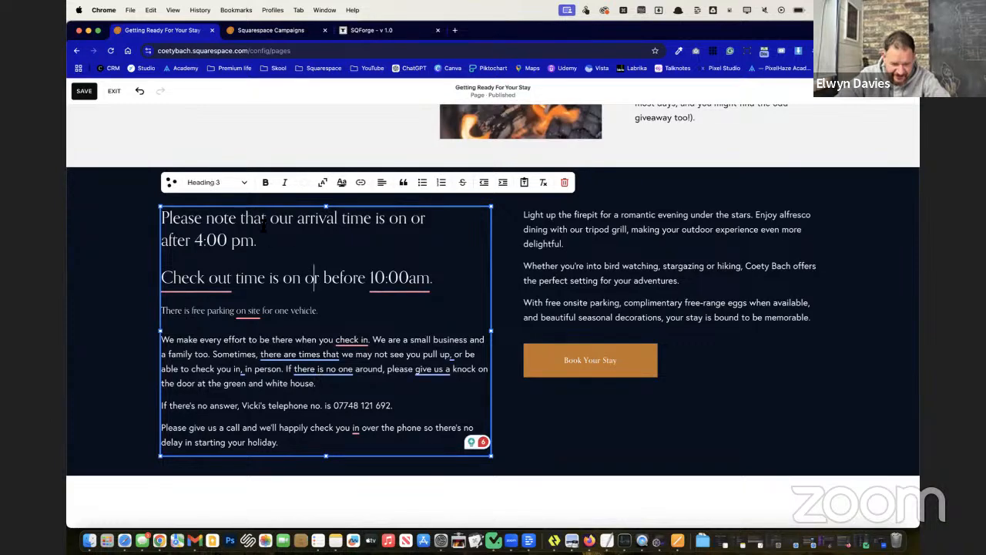
{"action": "left_click", "coordinate": [209, 183]}
{"action": "left_click", "coordinate": [227, 266]}
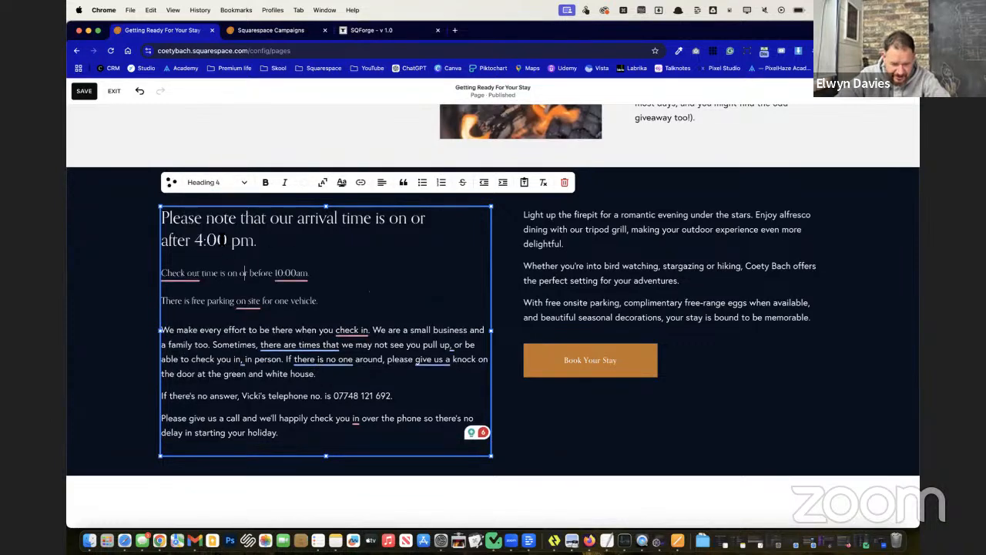
{"action": "left_click", "coordinate": [221, 240]}
{"action": "left_click", "coordinate": [213, 183]}
{"action": "left_click", "coordinate": [226, 269]}
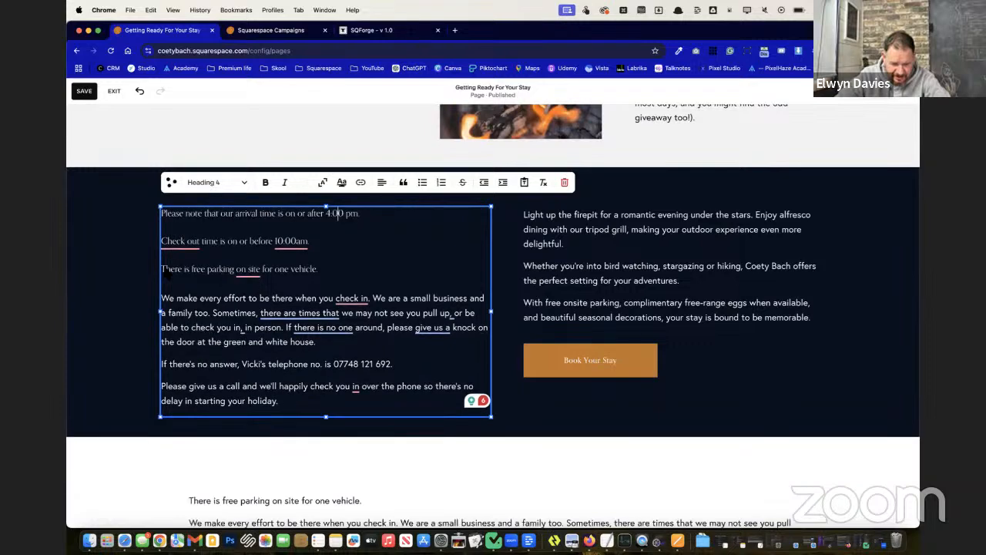
Step: Format the arrival time, check-out time and free parking lines in the dark section as Paragraph 1
{"action": "left_click", "coordinate": [149, 268]}
{"action": "double_click", "coordinate": [280, 285]}
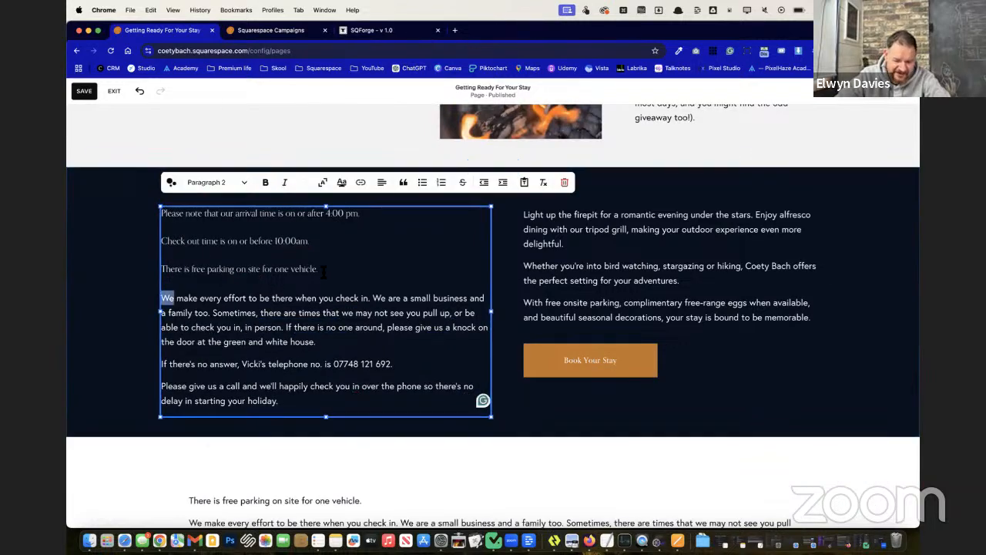
{"action": "left_click_drag", "start_coordinate": [322, 270], "coordinate": [162, 211]}
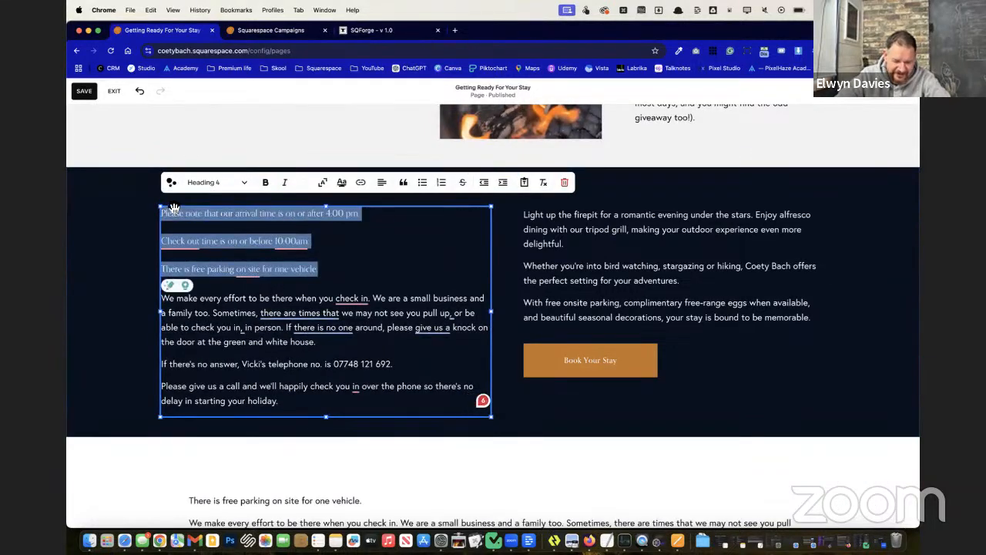
{"action": "left_click", "coordinate": [220, 188]}
{"action": "left_click", "coordinate": [231, 288]}
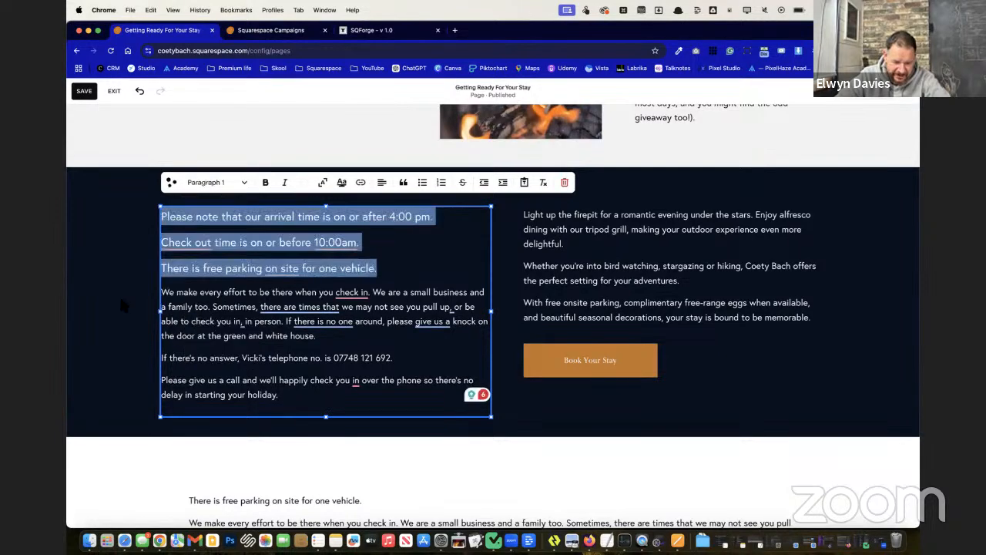
Step: Make the arrival time, check-out time and free parking lines in the dark section white and bold
{"action": "left_click", "coordinate": [124, 306]}
{"action": "double_click", "coordinate": [284, 352]}
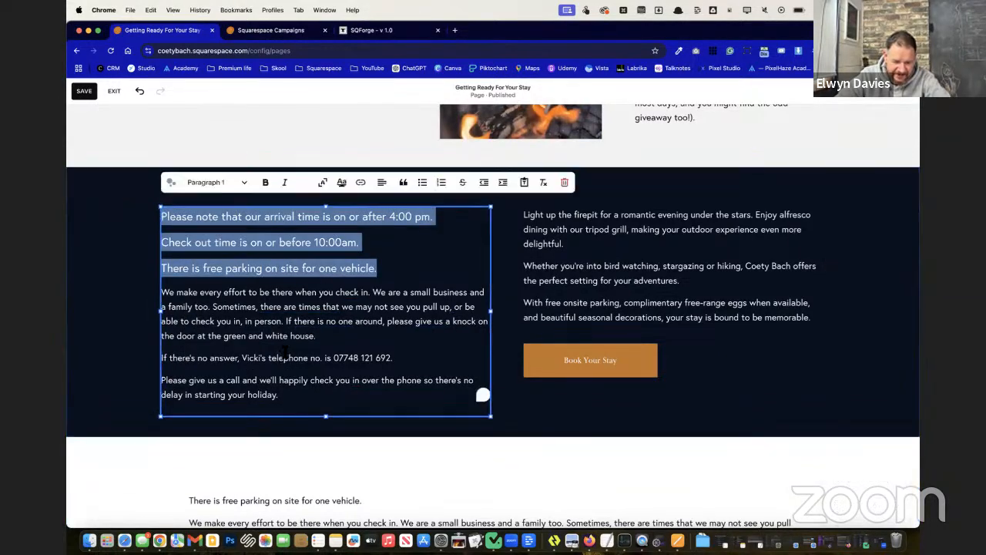
{"action": "left_click", "coordinate": [308, 187]}
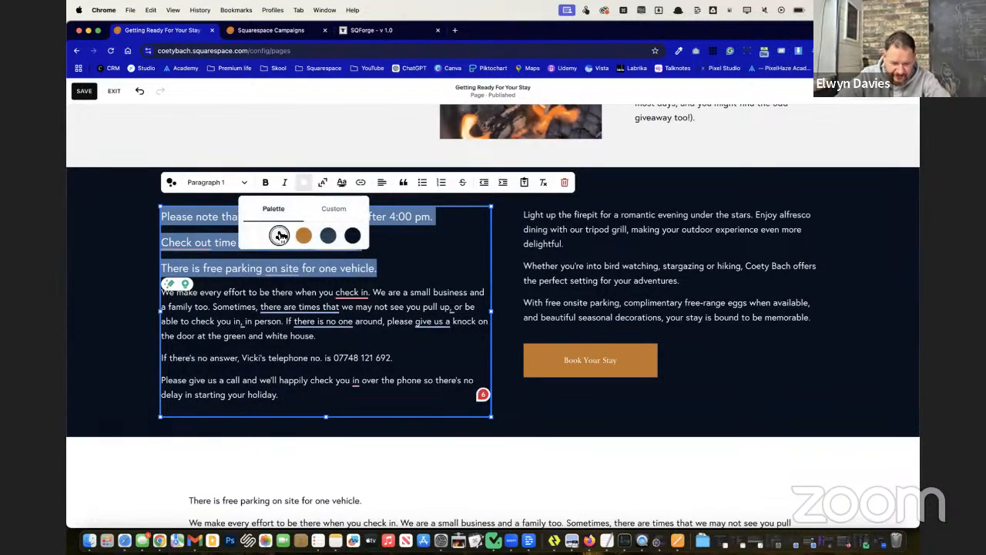
{"action": "left_click", "coordinate": [305, 237]}
{"action": "left_click", "coordinate": [255, 235]}
{"action": "left_click", "coordinate": [270, 185]}
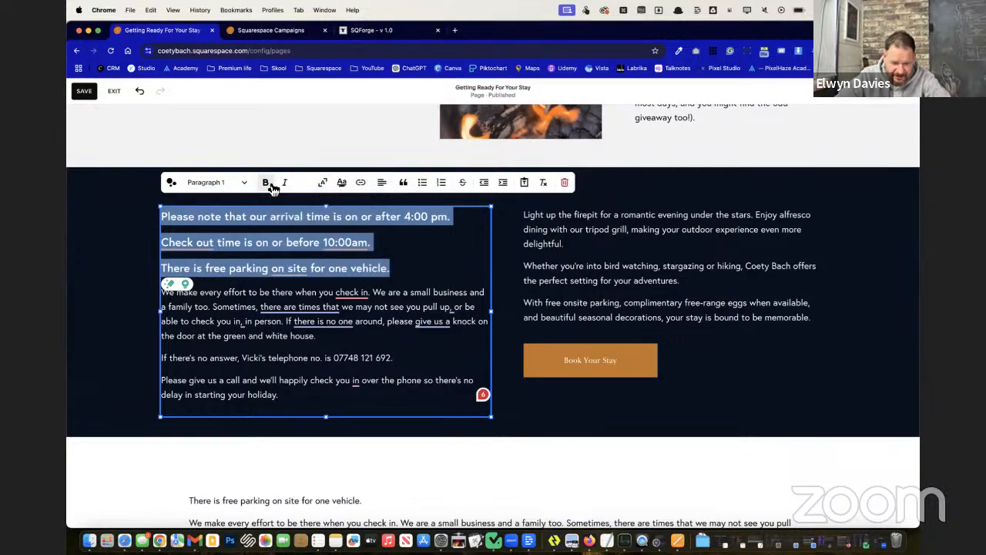
Step: Insert a blank line between the free parking line and the check-in paragraph in the dark section, and finish editing the text
{"action": "left_click", "coordinate": [120, 254]}
{"action": "double_click", "coordinate": [404, 325]}
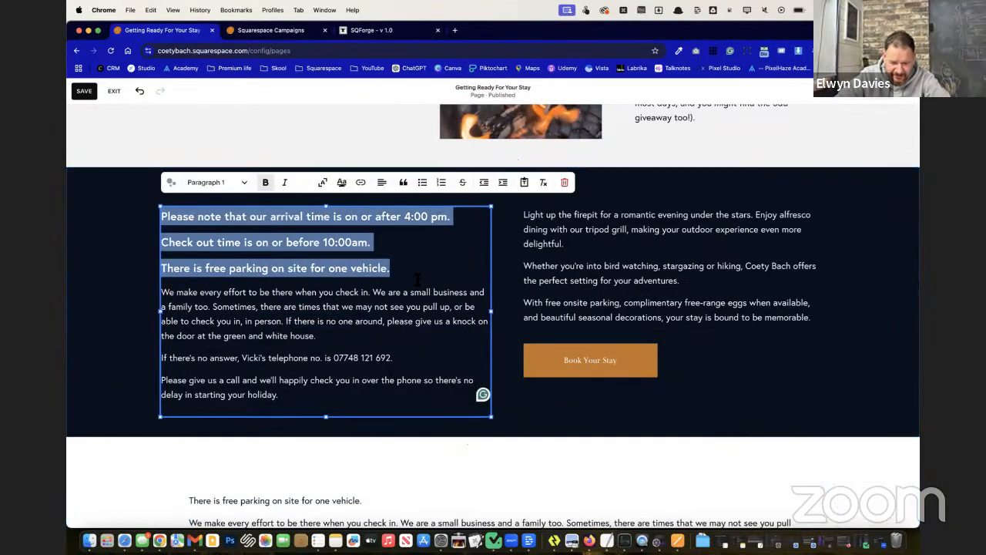
{"action": "left_click", "coordinate": [417, 278]}
{"action": "key", "text": "Return"}
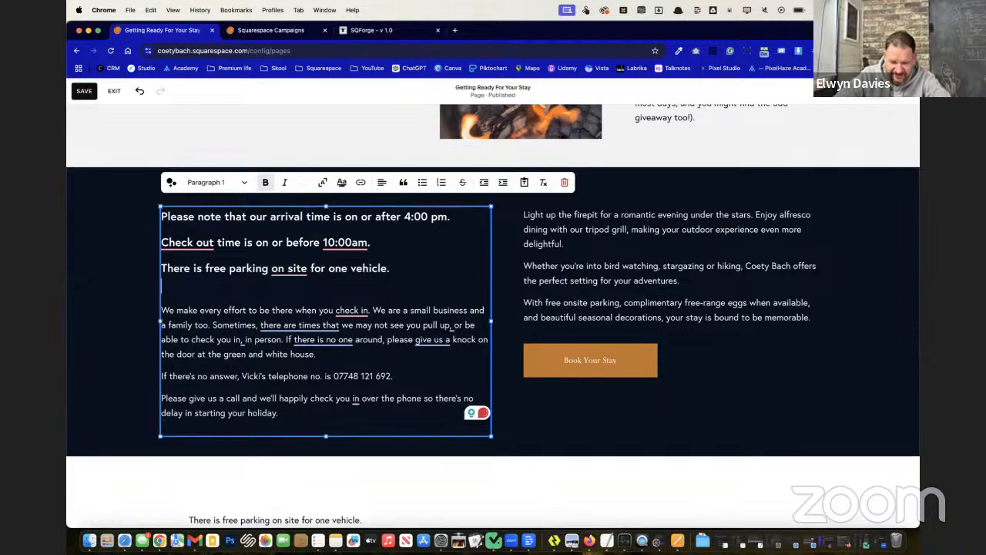
{"action": "key", "text": "Escape"}
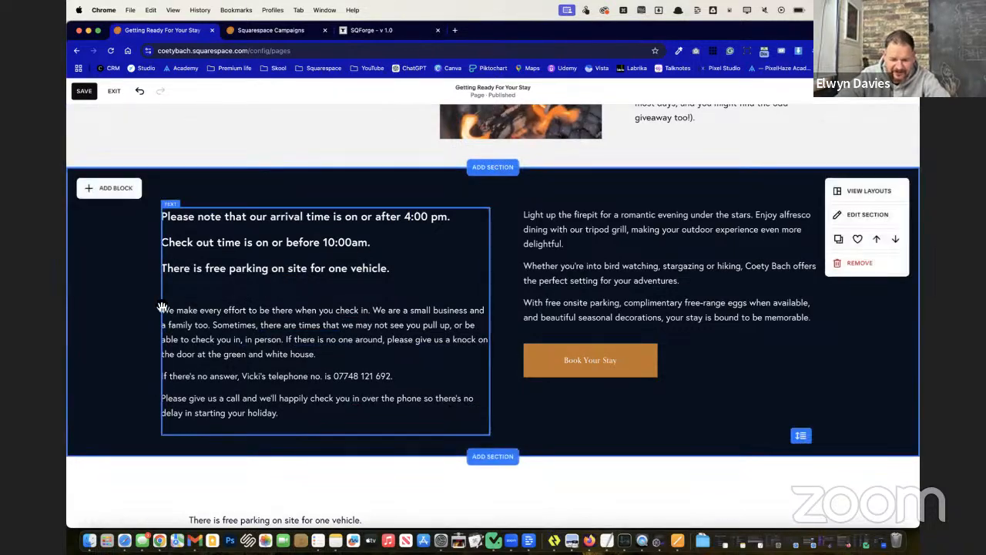
{"action": "scroll", "coordinate": [668, 420], "scroll_direction": "up", "scroll_amount": 15}
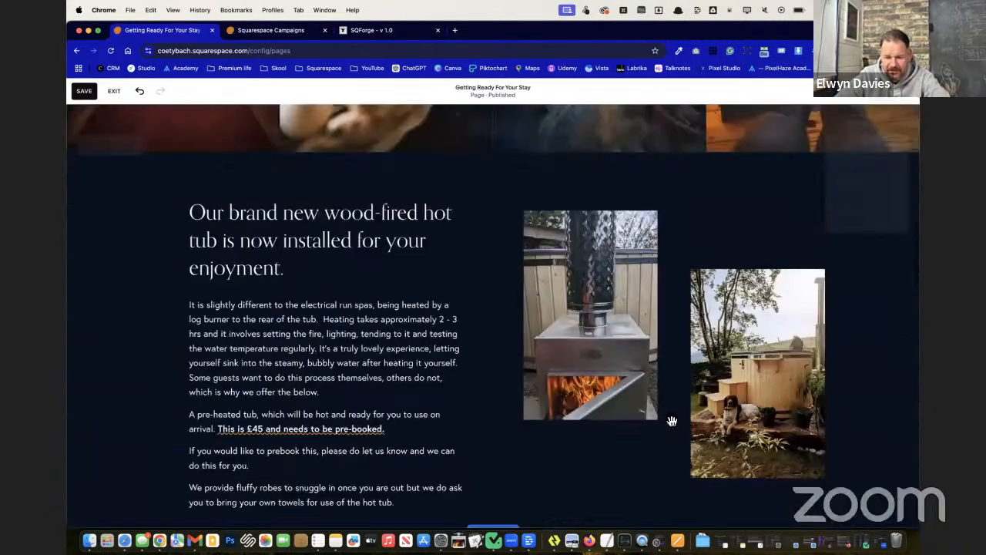
{"action": "scroll", "coordinate": [669, 420], "scroll_direction": "down", "scroll_amount": 15}
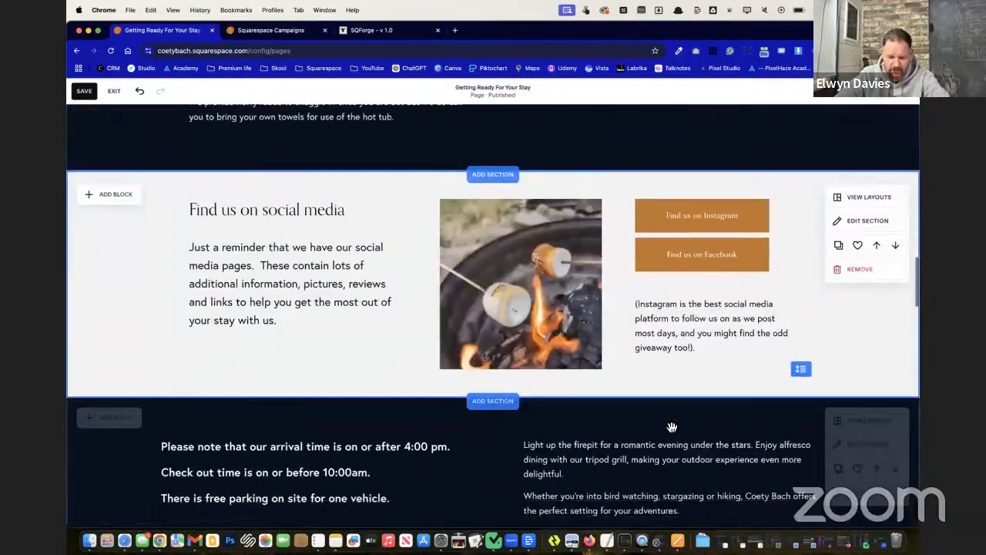
{"action": "scroll", "coordinate": [671, 425], "scroll_direction": "down", "scroll_amount": 2}
{"action": "scroll", "coordinate": [671, 425], "scroll_direction": "up", "scroll_amount": 3}
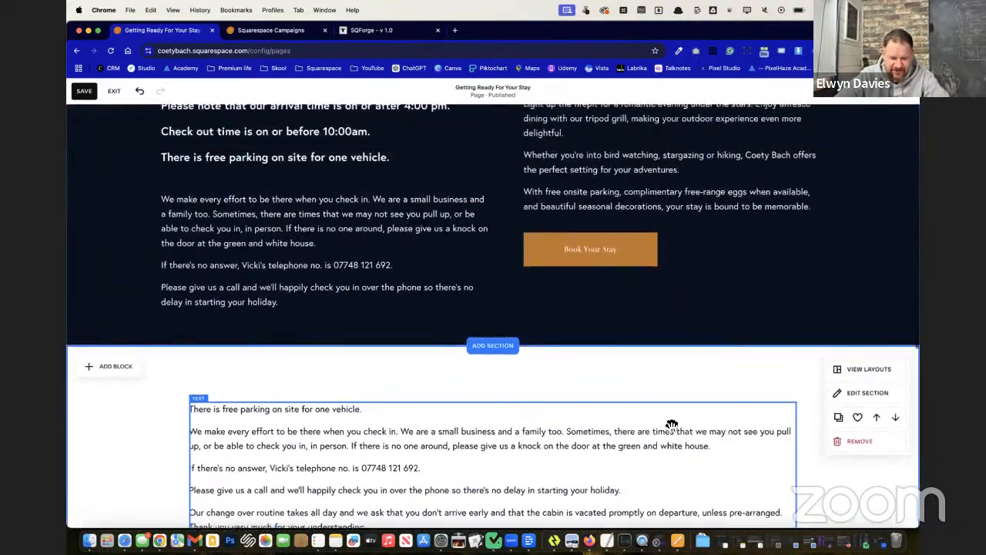
{"action": "scroll", "coordinate": [671, 425], "scroll_direction": "down", "scroll_amount": 6}
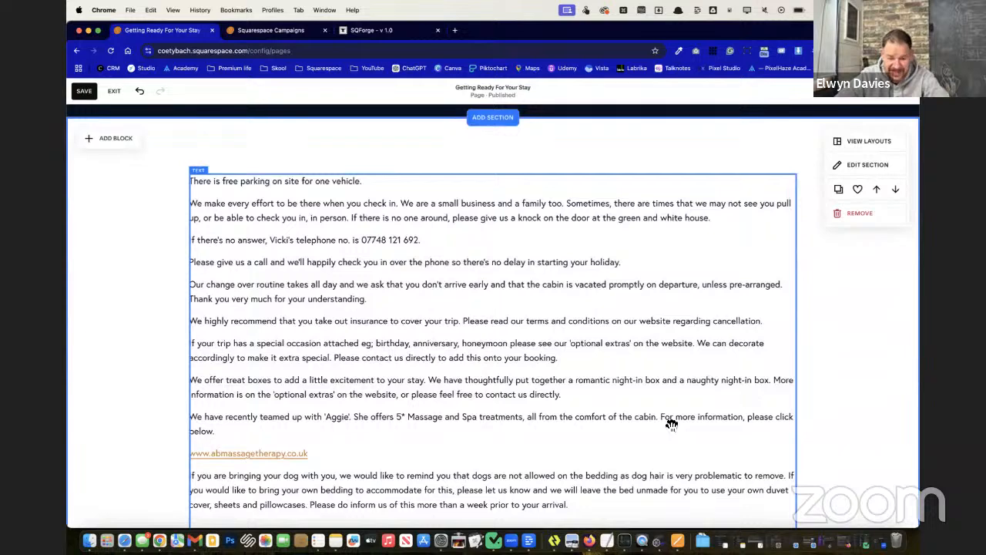
Step: Delete the opening paragraphs about parking, check-in, the telephone number and phone check-in from the long text block below the dark section
{"action": "left_click", "coordinate": [451, 235]}
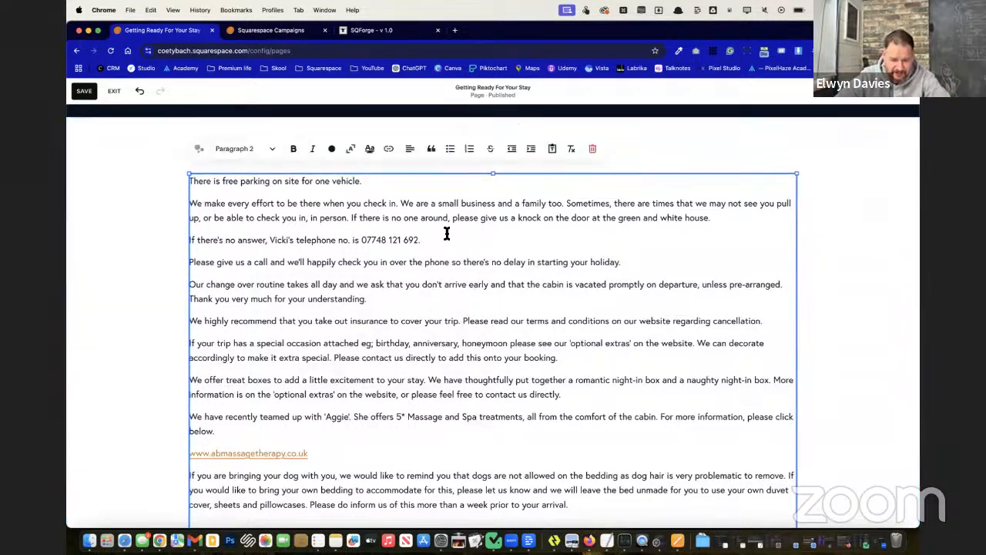
{"action": "scroll", "coordinate": [448, 234], "scroll_direction": "up", "scroll_amount": 5}
{"action": "scroll", "coordinate": [446, 233], "scroll_direction": "down", "scroll_amount": 3}
{"action": "scroll", "coordinate": [446, 233], "scroll_direction": "down", "scroll_amount": 2}
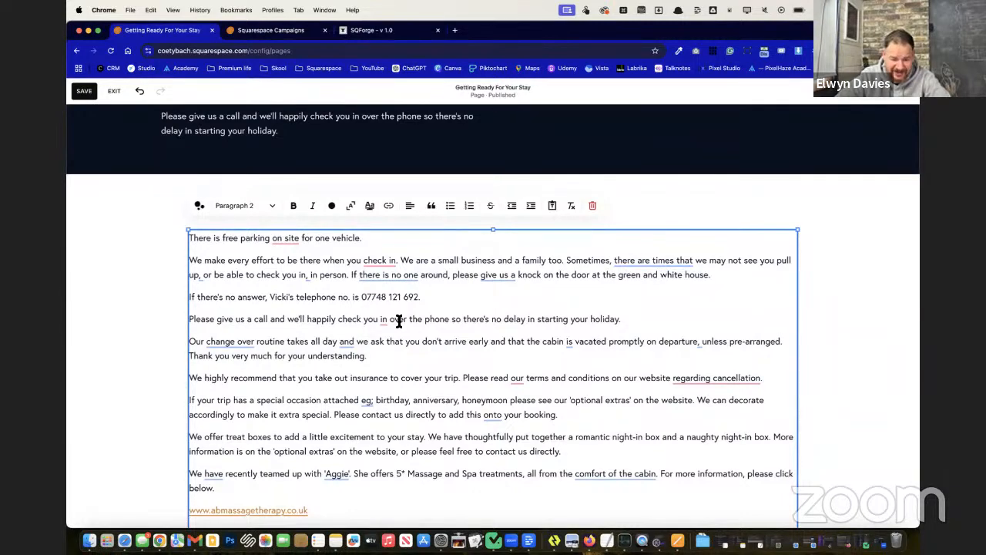
{"action": "scroll", "coordinate": [398, 320], "scroll_direction": "up", "scroll_amount": 3}
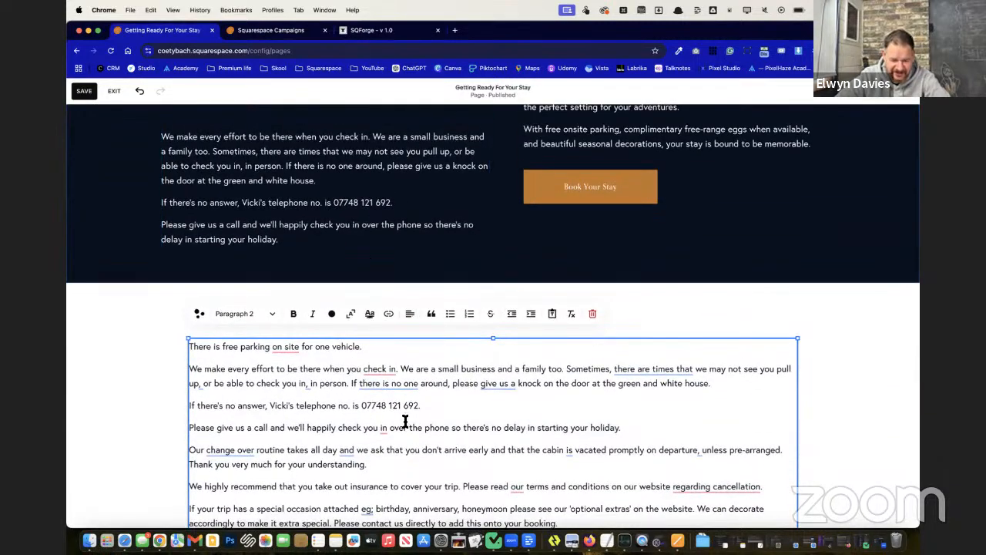
{"action": "scroll", "coordinate": [404, 420], "scroll_direction": "down", "scroll_amount": 2}
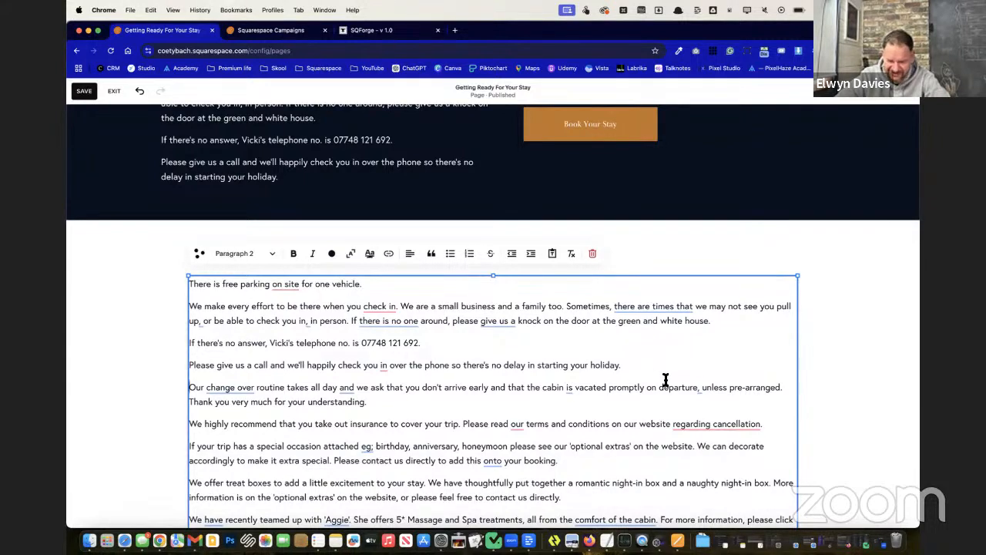
{"action": "left_click_drag", "start_coordinate": [668, 370], "coordinate": [198, 285]}
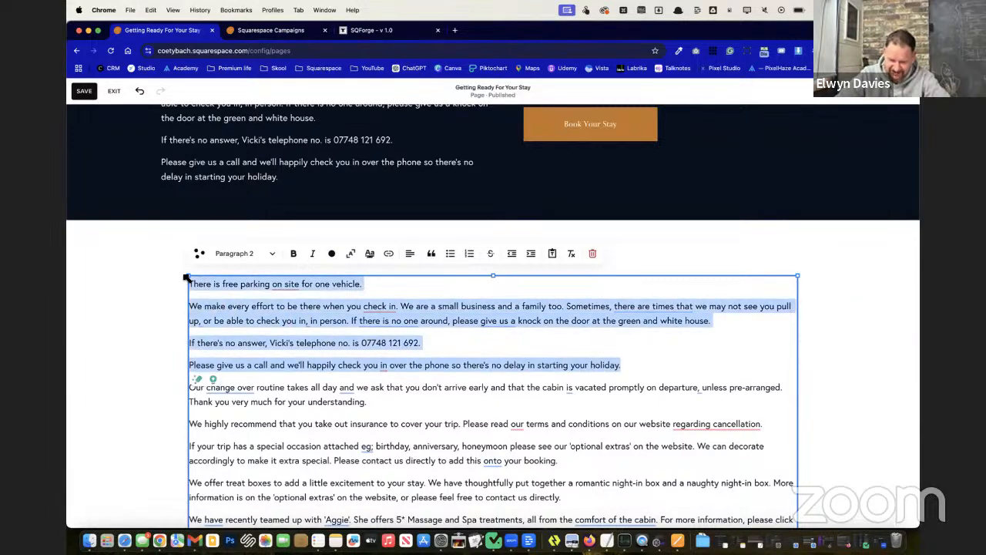
{"action": "key", "text": "BackSpace"}
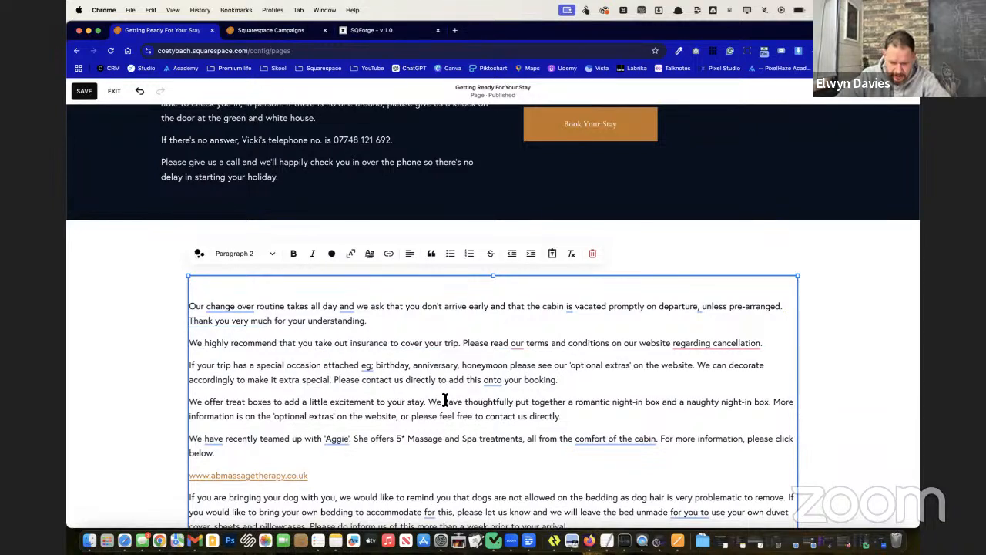
Step: Accept the rephrase "Please read the cancellation terms and conditions on our website" and delete the special-occasion, treat-box and massage paragraphs
{"action": "mouse_move", "coordinate": [744, 343]}
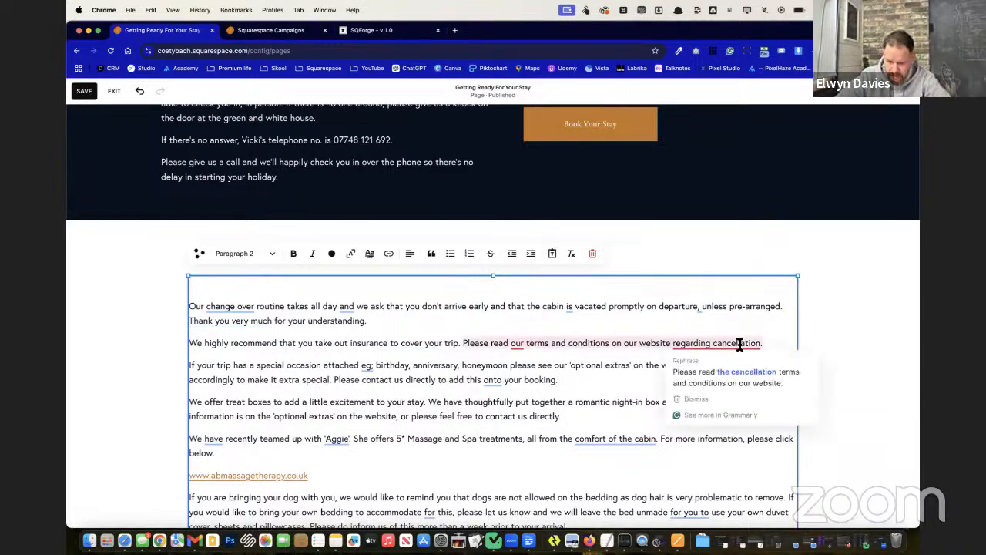
{"action": "left_click", "coordinate": [702, 375]}
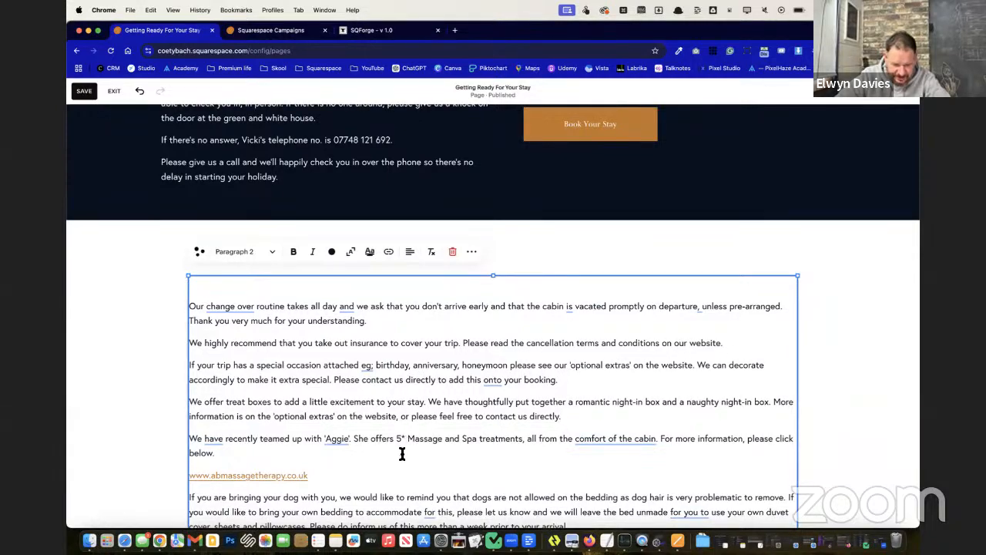
{"action": "scroll", "coordinate": [401, 453], "scroll_direction": "down", "scroll_amount": 5}
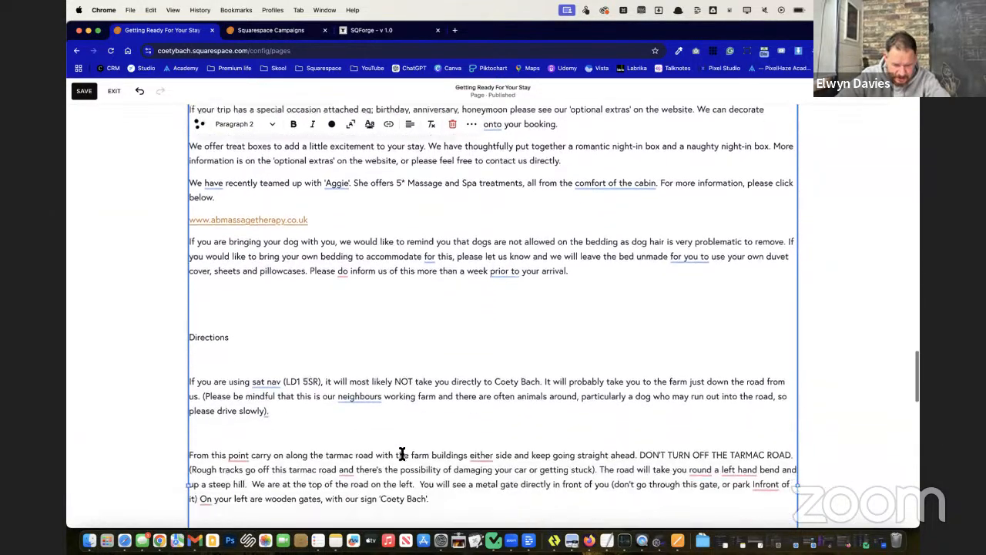
{"action": "scroll", "coordinate": [401, 454], "scroll_direction": "up", "scroll_amount": 4}
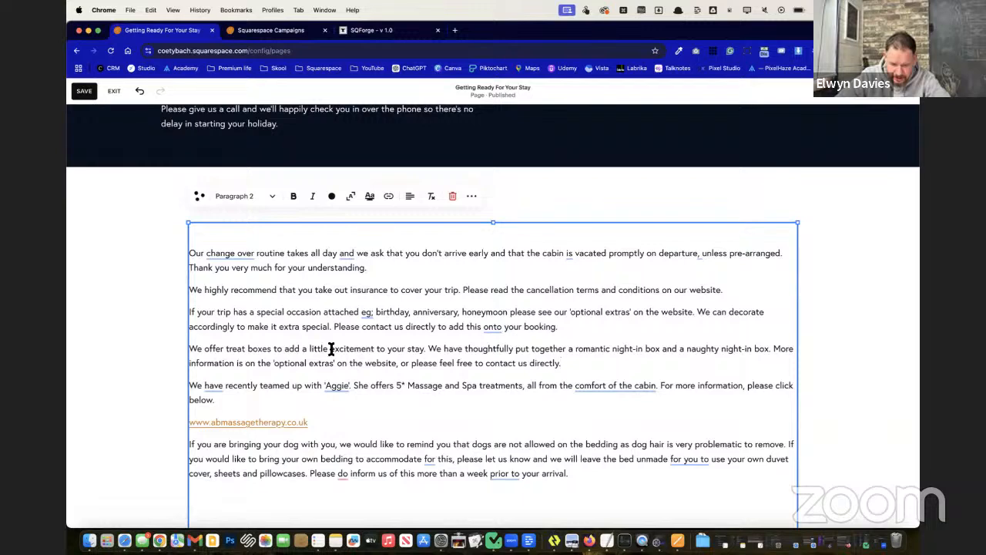
{"action": "left_click_drag", "start_coordinate": [240, 404], "coordinate": [178, 320]}
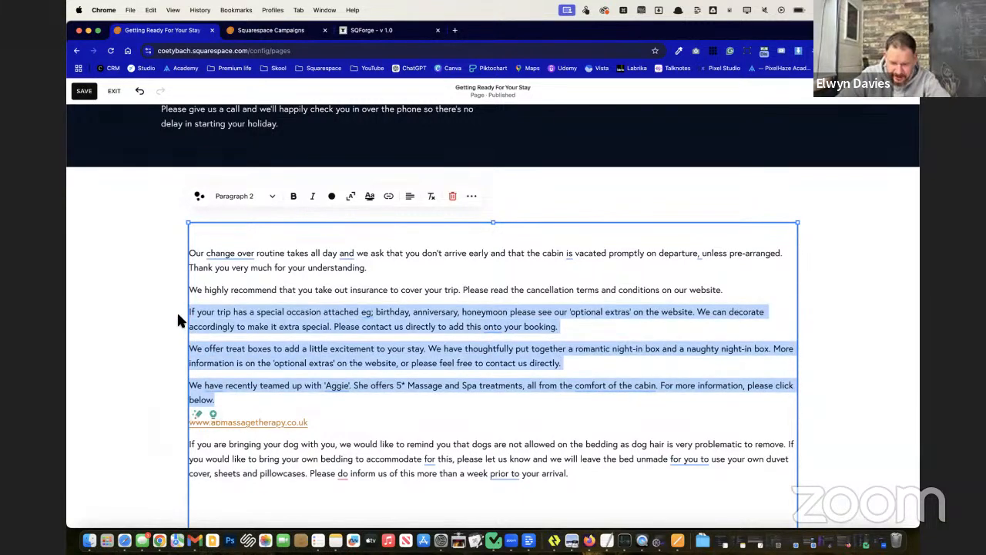
{"action": "key", "text": "BackSpace"}
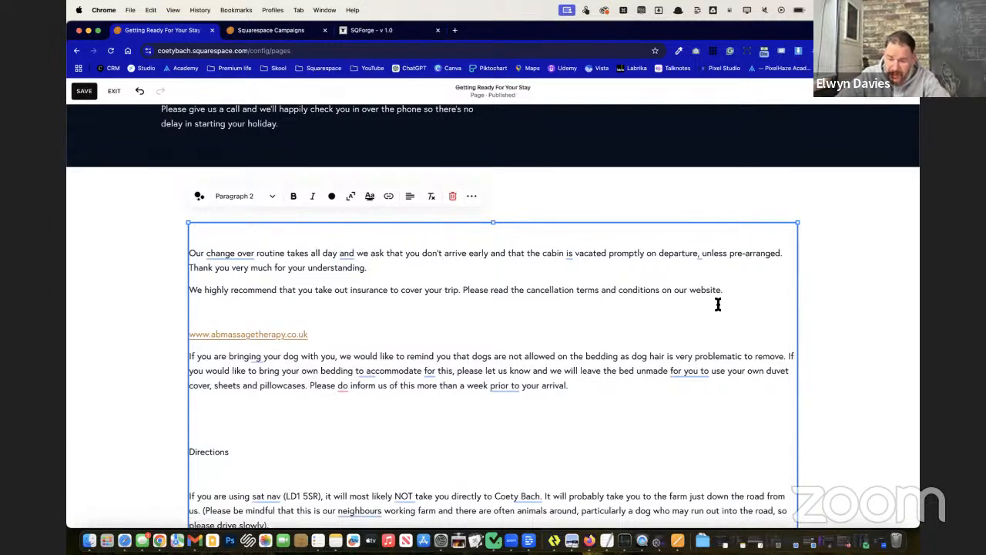
Step: Replace the firepit text in the dark section's second column with a copy of the change-over and insurance paragraphs
{"action": "left_click_drag", "start_coordinate": [744, 301], "coordinate": [171, 256]}
{"action": "key", "text": "super+c"}
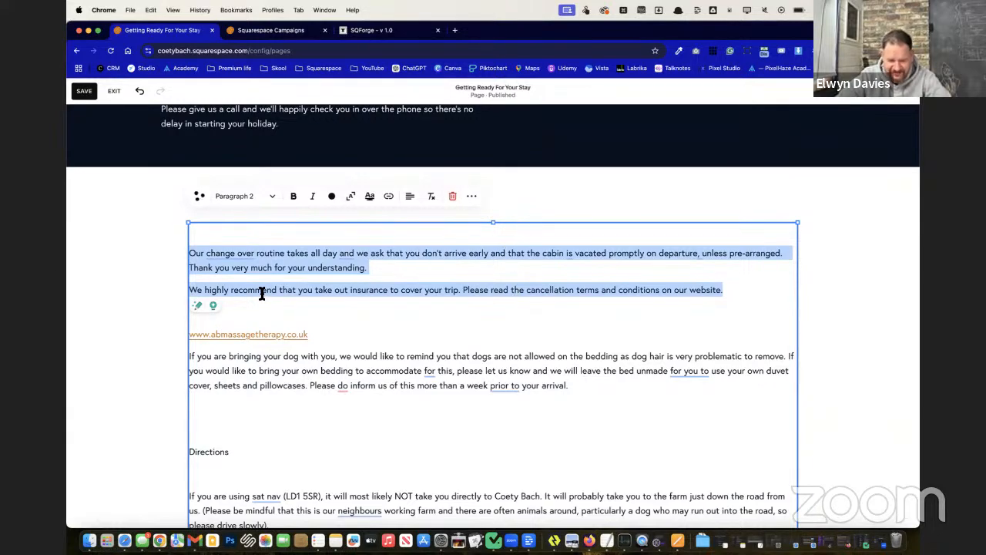
{"action": "scroll", "coordinate": [262, 293], "scroll_direction": "up", "scroll_amount": 6}
{"action": "left_click", "coordinate": [619, 236]}
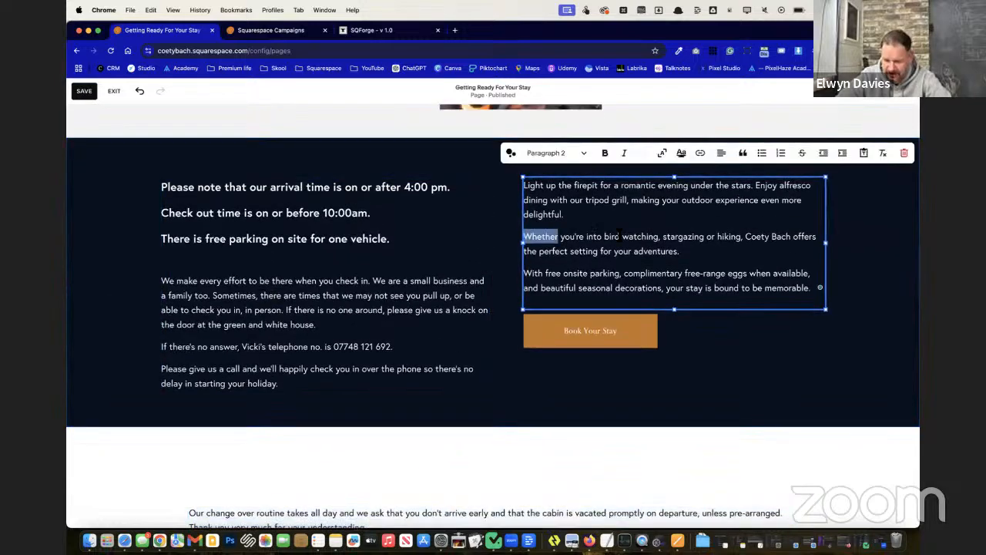
{"action": "key", "text": "super+a"}
{"action": "key", "text": "super+v"}
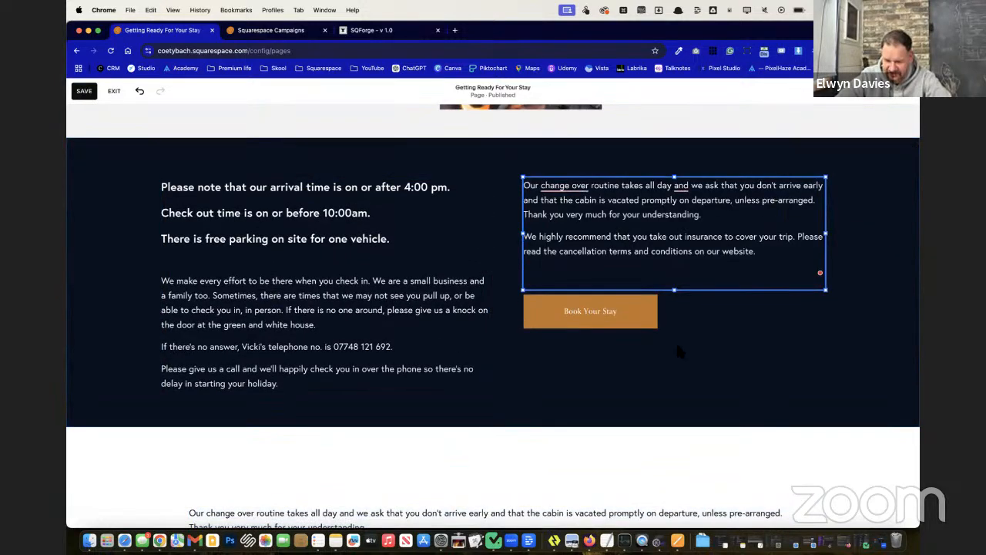
Step: Delete the change-over and insurance paragraphs from the long text block below the dark section
{"action": "scroll", "coordinate": [676, 340], "scroll_direction": "down", "scroll_amount": 5}
{"action": "left_click", "coordinate": [509, 285]}
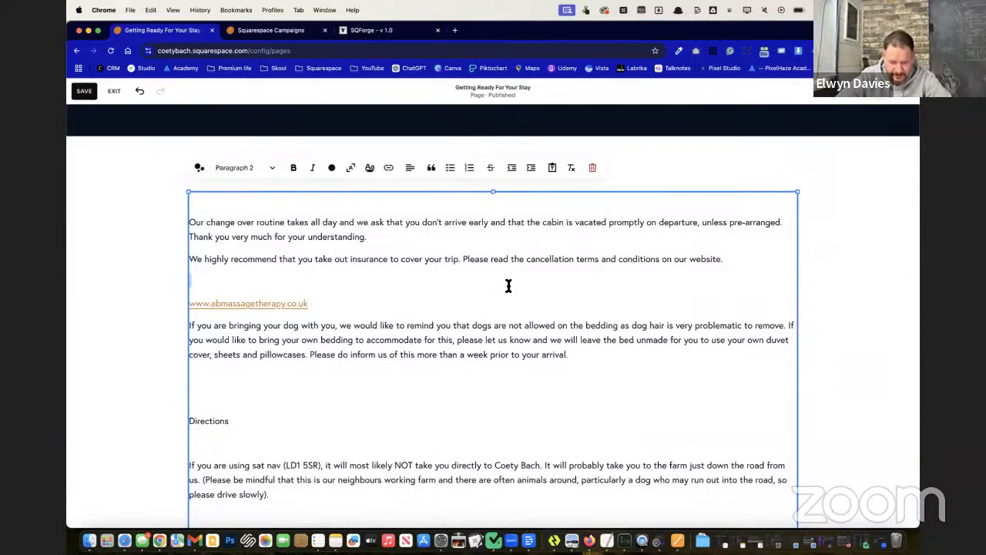
{"action": "scroll", "coordinate": [509, 285], "scroll_direction": "up", "scroll_amount": 4}
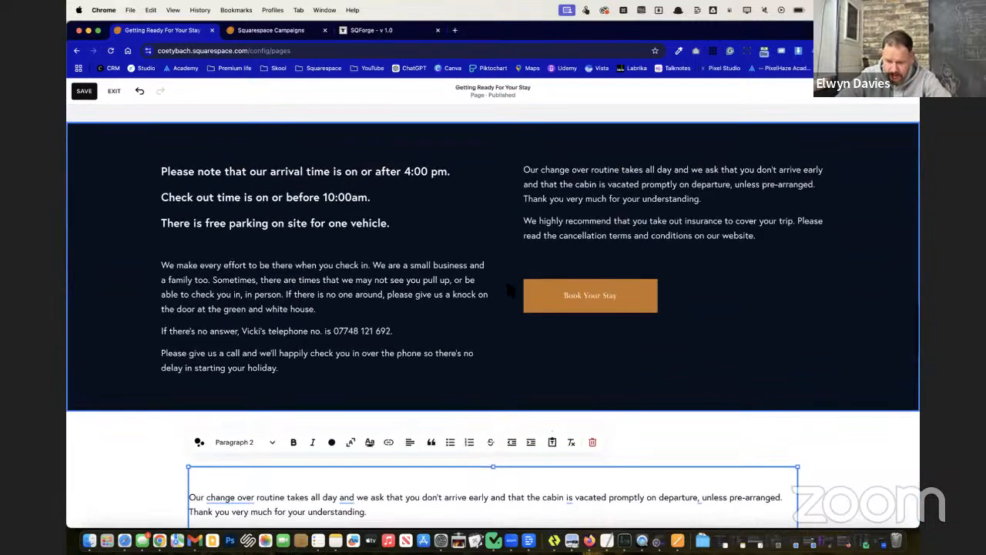
{"action": "scroll", "coordinate": [509, 289], "scroll_direction": "down", "scroll_amount": 1}
{"action": "left_click_drag", "start_coordinate": [733, 411], "coordinate": [138, 372]}
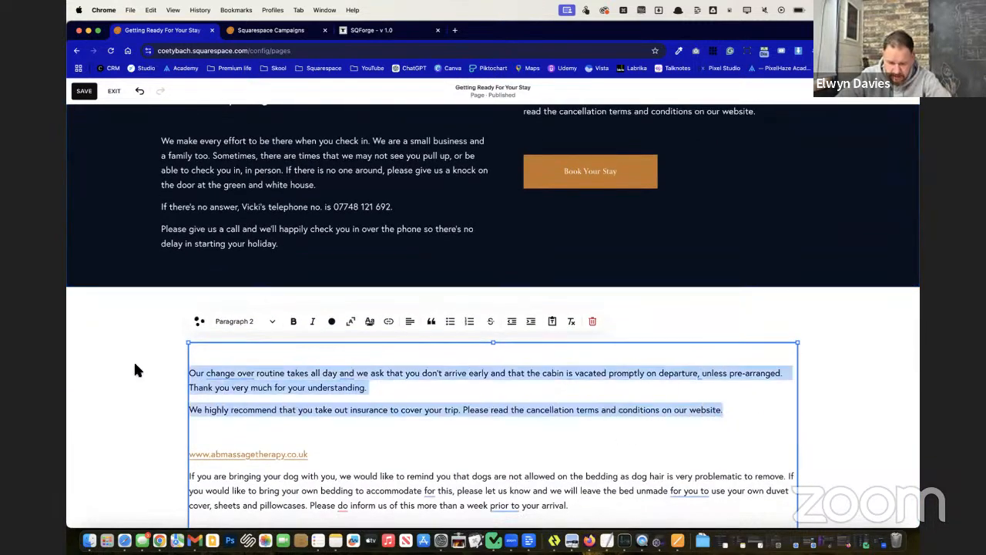
{"action": "key", "text": "BackSpace"}
Step: Copy the closing text of the long block, from "We'd really appreciate confirmation" through the signed names
{"action": "scroll", "coordinate": [257, 416], "scroll_direction": "down", "scroll_amount": 8}
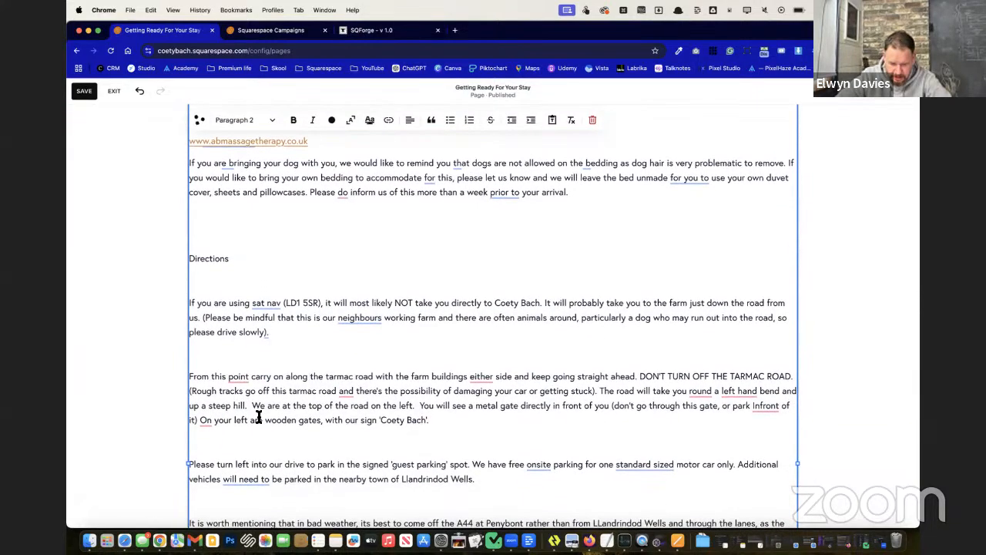
{"action": "scroll", "coordinate": [259, 417], "scroll_direction": "down", "scroll_amount": 7}
{"action": "scroll", "coordinate": [258, 416], "scroll_direction": "down", "scroll_amount": 3}
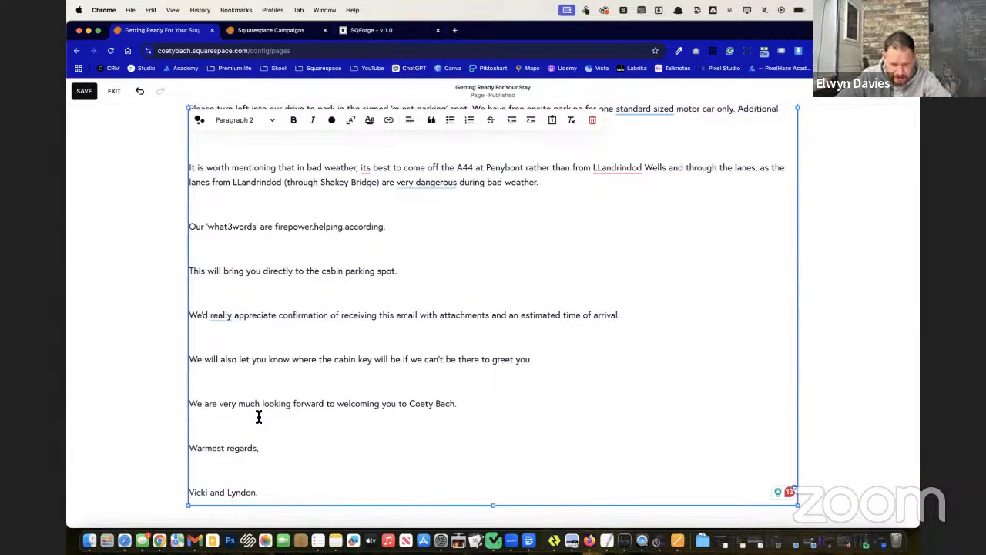
{"action": "scroll", "coordinate": [259, 417], "scroll_direction": "up", "scroll_amount": 15}
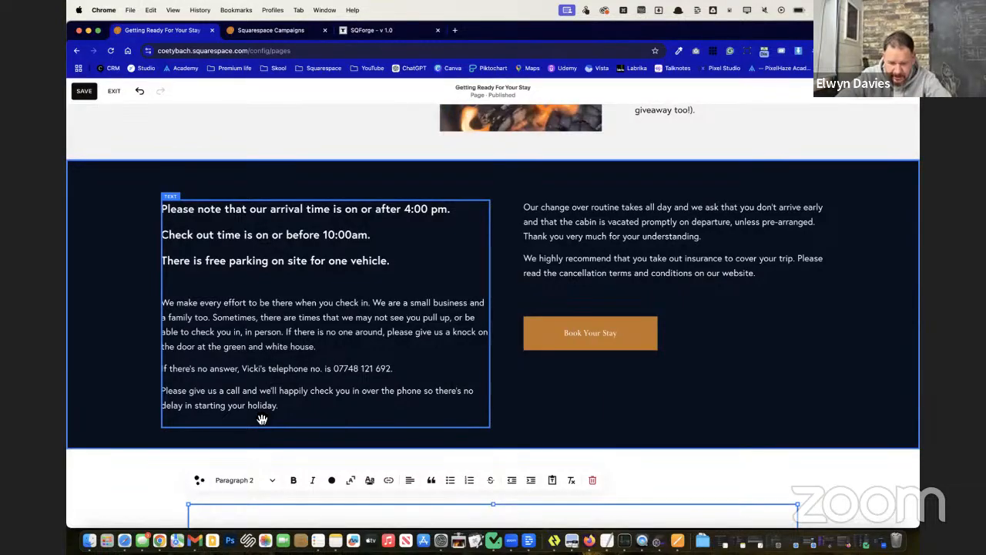
{"action": "scroll", "coordinate": [262, 418], "scroll_direction": "up", "scroll_amount": 10}
{"action": "scroll", "coordinate": [262, 418], "scroll_direction": "down", "scroll_amount": 20}
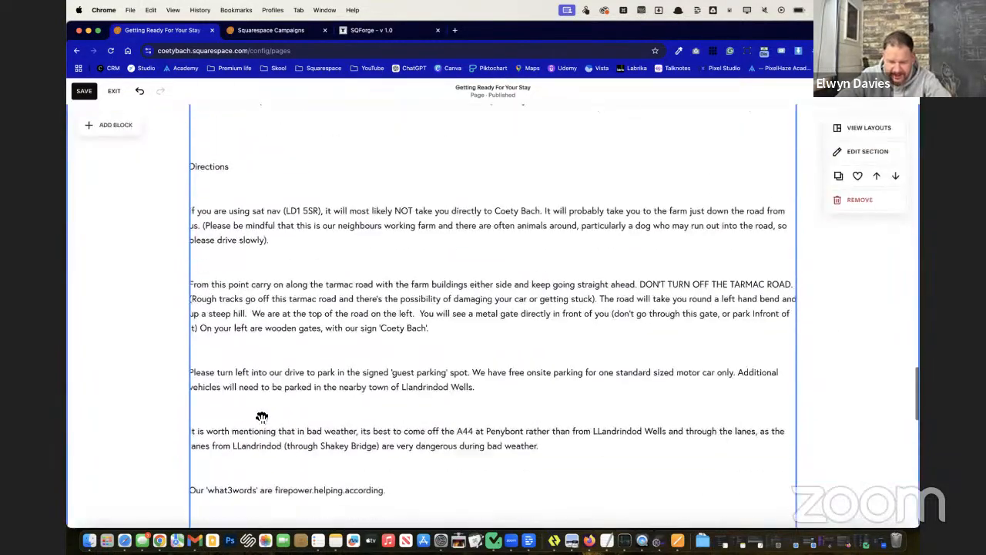
{"action": "scroll", "coordinate": [262, 417], "scroll_direction": "down", "scroll_amount": 8}
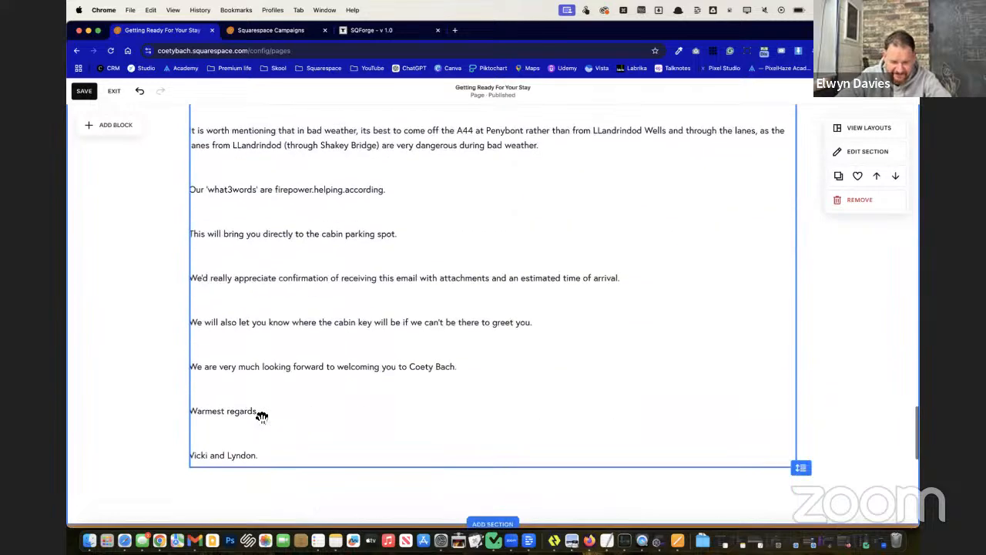
{"action": "double_click", "coordinate": [275, 399]}
{"action": "left_click", "coordinate": [295, 383]}
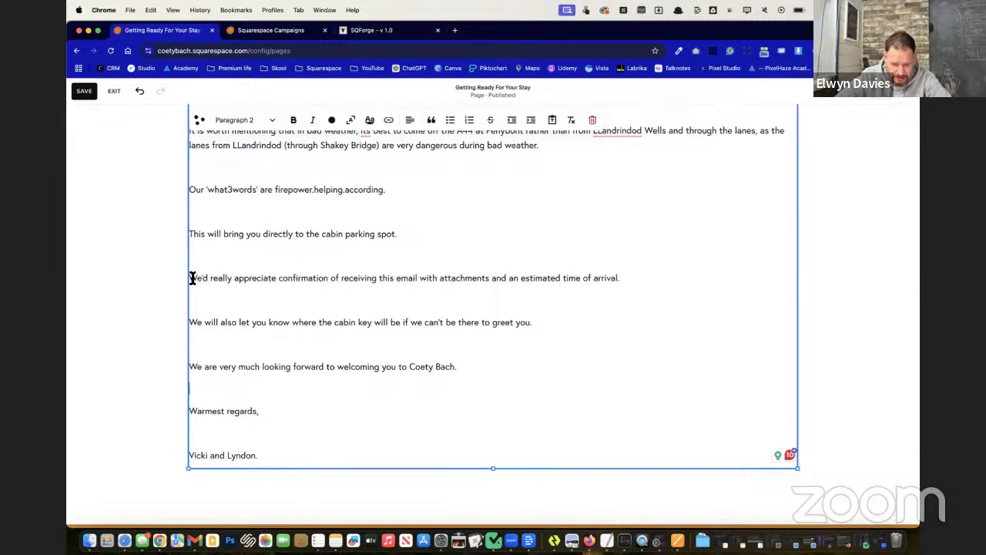
{"action": "left_click_drag", "start_coordinate": [191, 279], "coordinate": [230, 297]}
{"action": "left_click_drag", "start_coordinate": [486, 326], "coordinate": [429, 452]}
{"action": "key", "text": "super+c"}
Step: Paste the closing text on a new line after the insurance paragraph in the dark section's second column
{"action": "scroll", "coordinate": [429, 452], "scroll_direction": "up", "scroll_amount": 10}
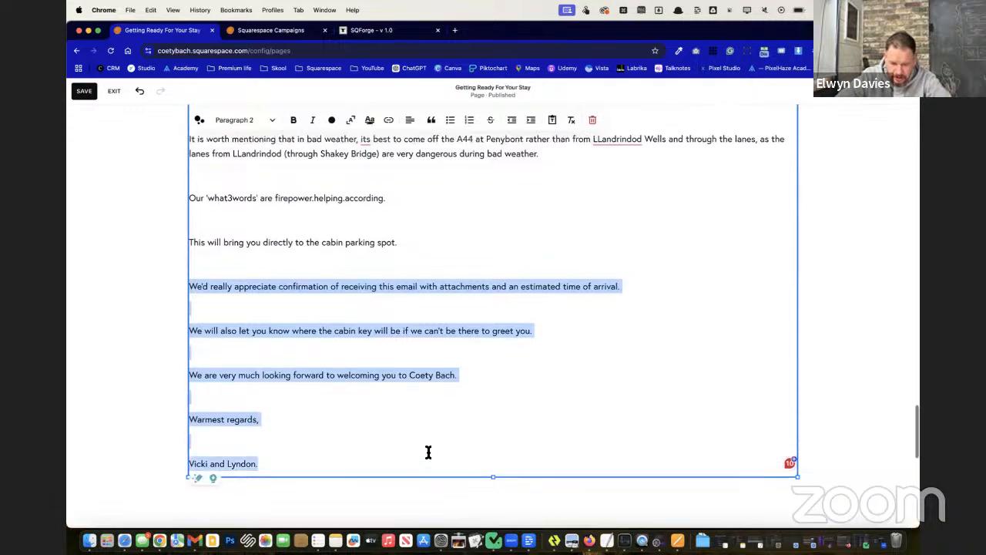
{"action": "scroll", "coordinate": [428, 452], "scroll_direction": "up", "scroll_amount": 3}
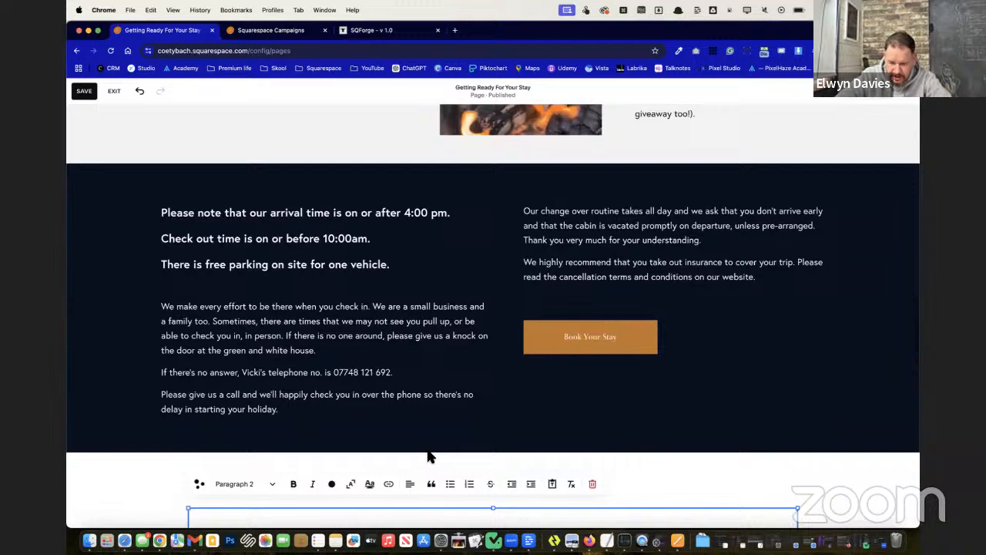
{"action": "double_click", "coordinate": [642, 277]}
{"action": "left_click", "coordinate": [779, 282]}
{"action": "key", "text": "Return"}
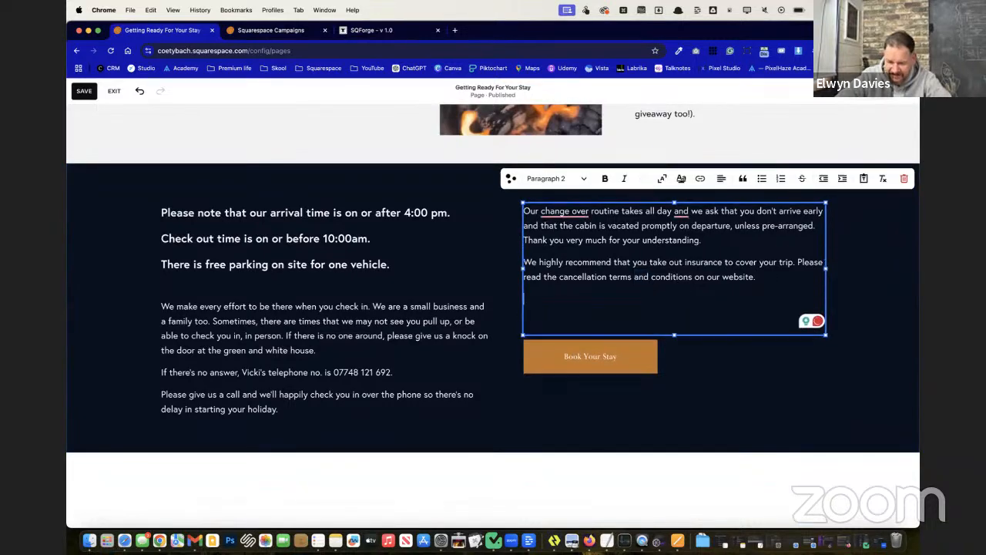
{"action": "key", "text": "super+v"}
Step: Remove the blank lines between the pasted paragraphs from the confirmation request down to "Warmest regards,"
{"action": "scroll", "coordinate": [692, 360], "scroll_direction": "down", "scroll_amount": 2}
{"action": "left_click", "coordinate": [571, 273]}
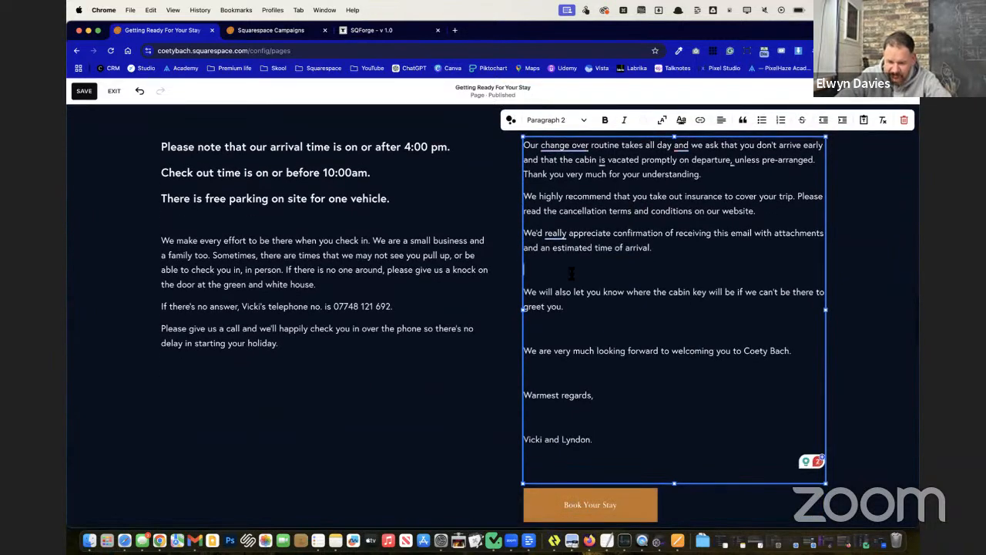
{"action": "key", "text": "BackSpace"}
{"action": "mouse_move", "coordinate": [561, 235]}
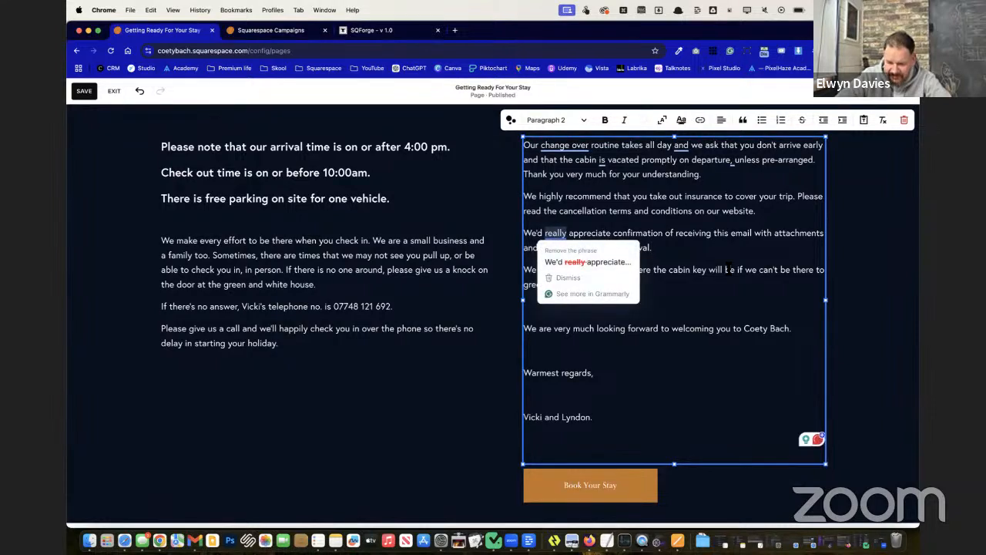
{"action": "key", "text": "BackSpace"}
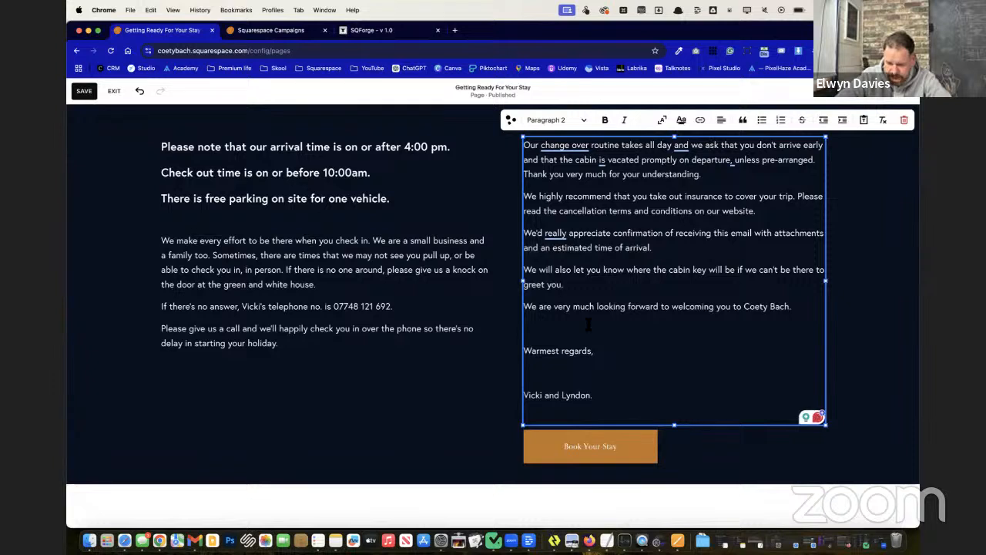
{"action": "left_click", "coordinate": [526, 349]}
{"action": "key", "text": "BackSpace"}
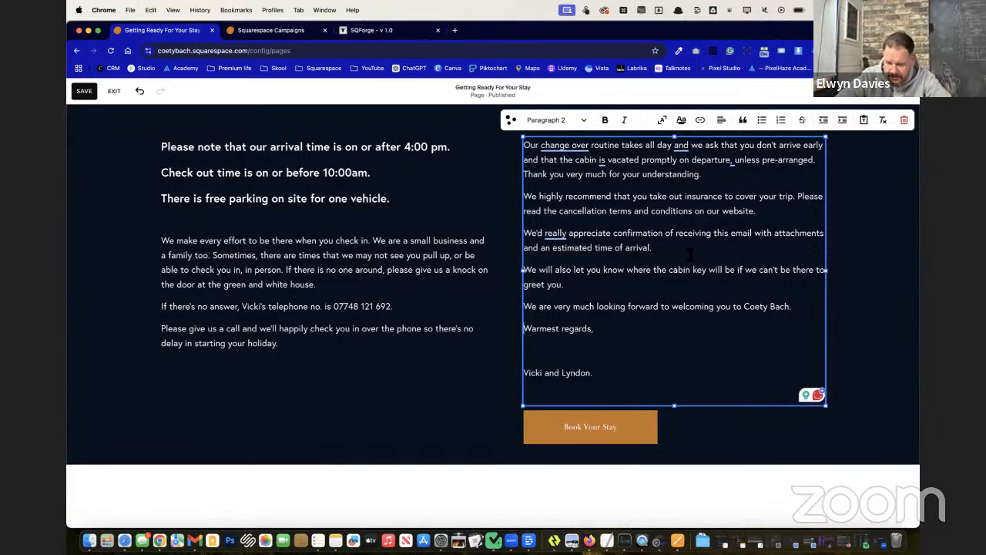
Step: Reword the confirmation request to read "We'd really appreciate confirmation of receiving your booking email."
{"action": "left_click_drag", "start_coordinate": [754, 233], "coordinate": [718, 232]}
{"action": "type", "text": "your"}
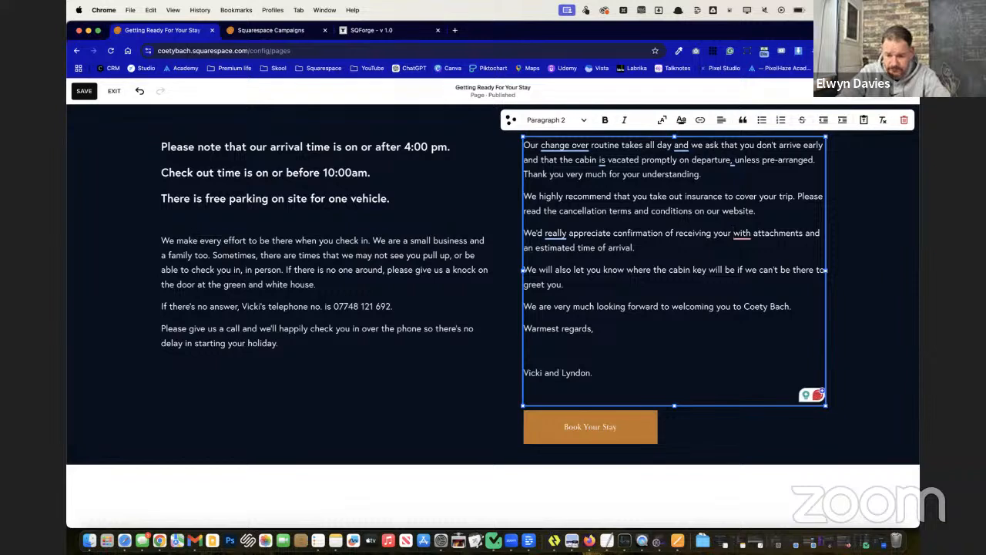
{"action": "type", "text": " f"}
{"action": "key", "text": "BackSpace"}
{"action": "type", "text": "booking email"}
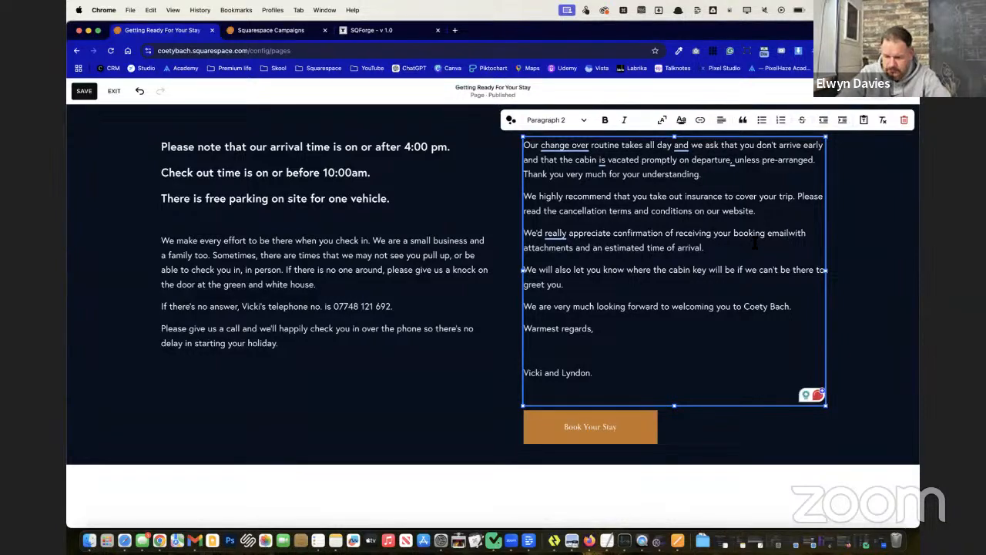
{"action": "left_click", "coordinate": [796, 235], "text": "shift"}
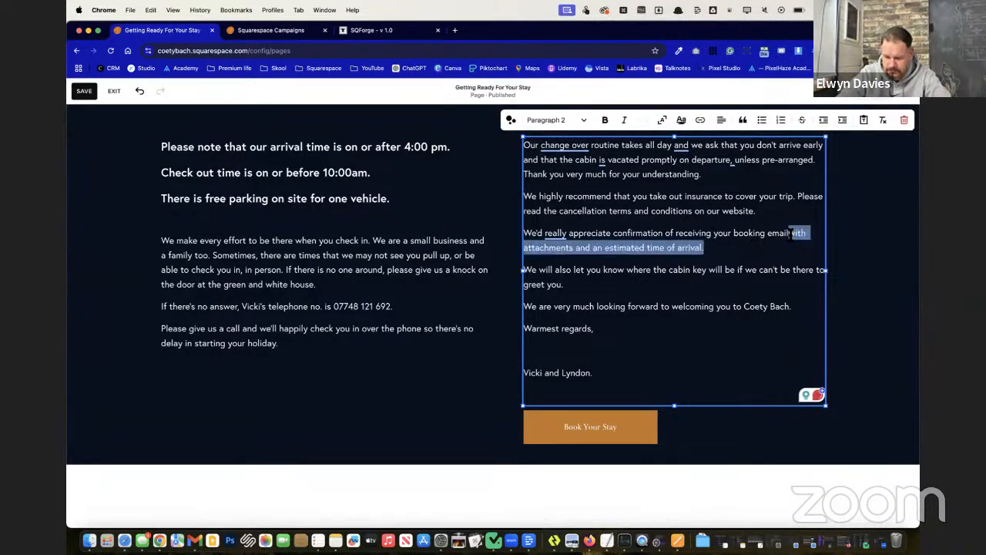
{"action": "type", "text": "."}
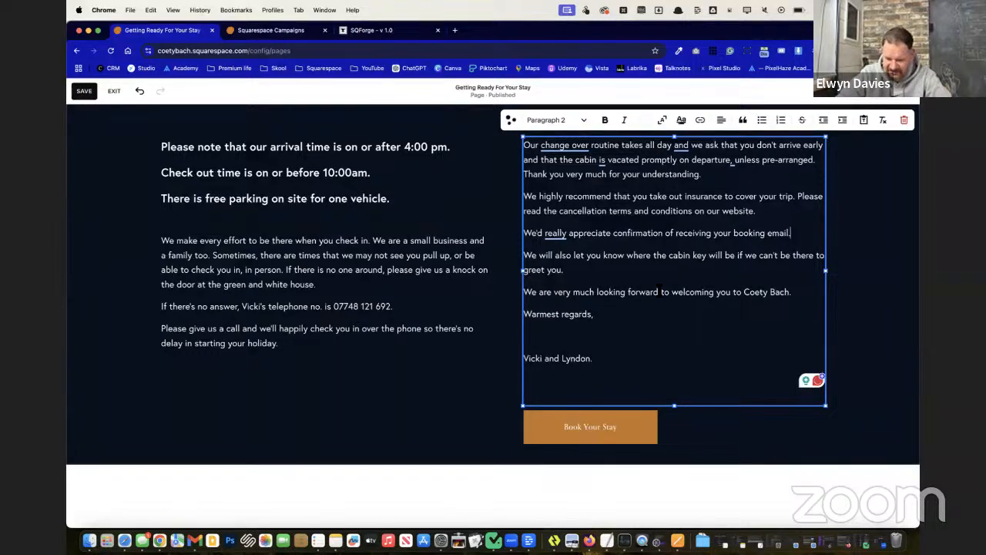
Step: Remove the blank line above the signed names and delete the Book Your Stay button from the dark section
{"action": "key", "text": "BackSpace"}
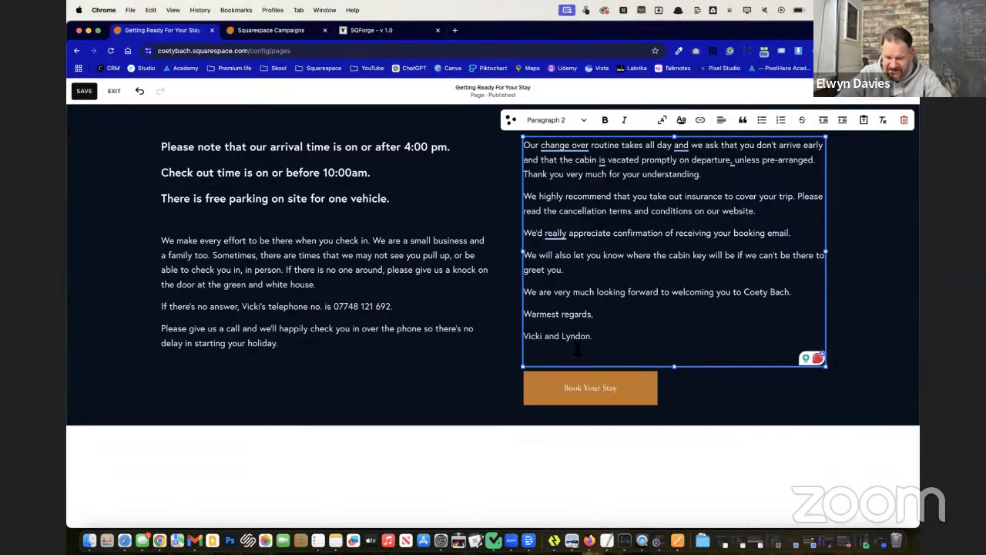
{"action": "scroll", "coordinate": [578, 351], "scroll_direction": "up", "scroll_amount": 1}
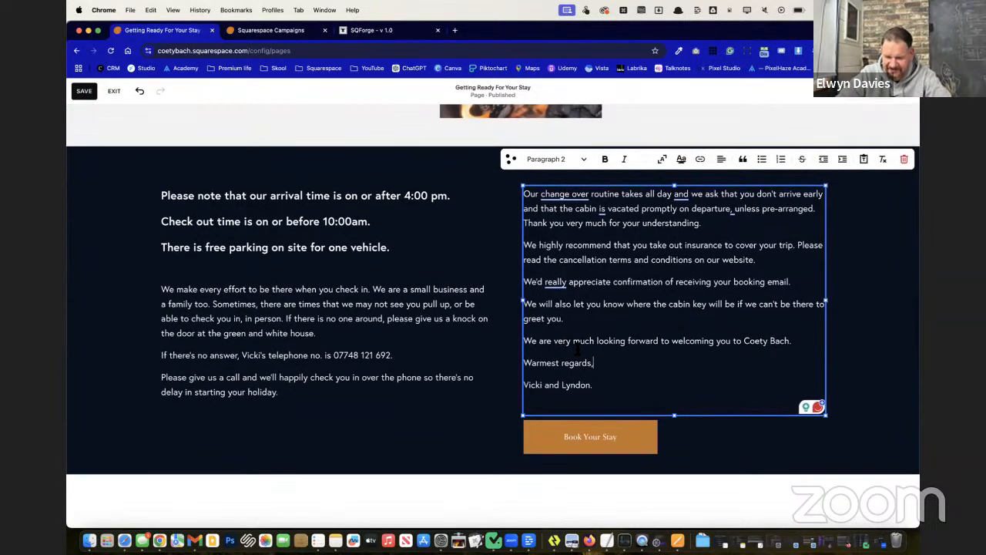
{"action": "left_click", "coordinate": [574, 437]}
{"action": "left_click", "coordinate": [661, 401]}
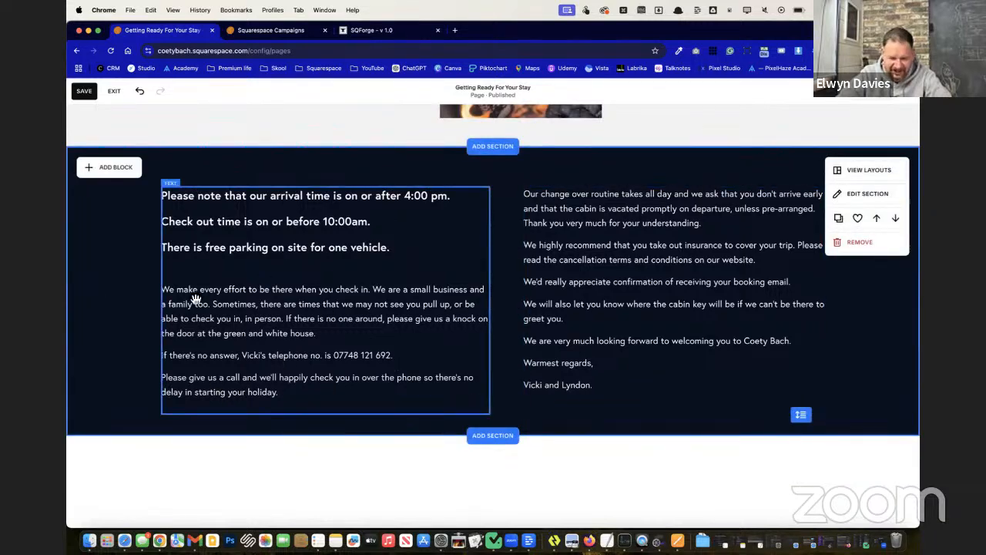
Step: Insert the saved section of extras cards between the social media section and the dark arrival section
{"action": "scroll", "coordinate": [97, 259], "scroll_direction": "down", "scroll_amount": 1}
{"action": "scroll", "coordinate": [97, 259], "scroll_direction": "down", "scroll_amount": 10}
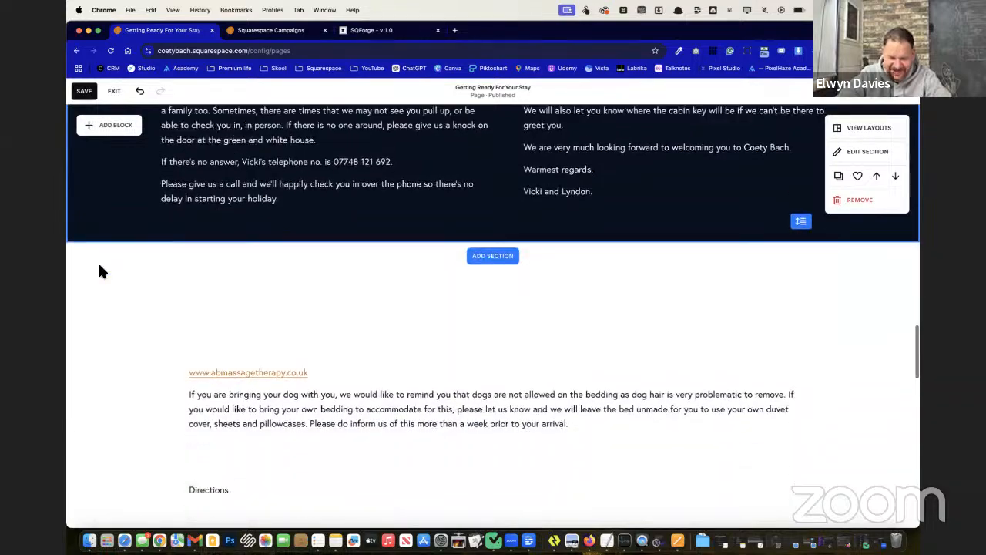
{"action": "scroll", "coordinate": [98, 266], "scroll_direction": "up", "scroll_amount": 10}
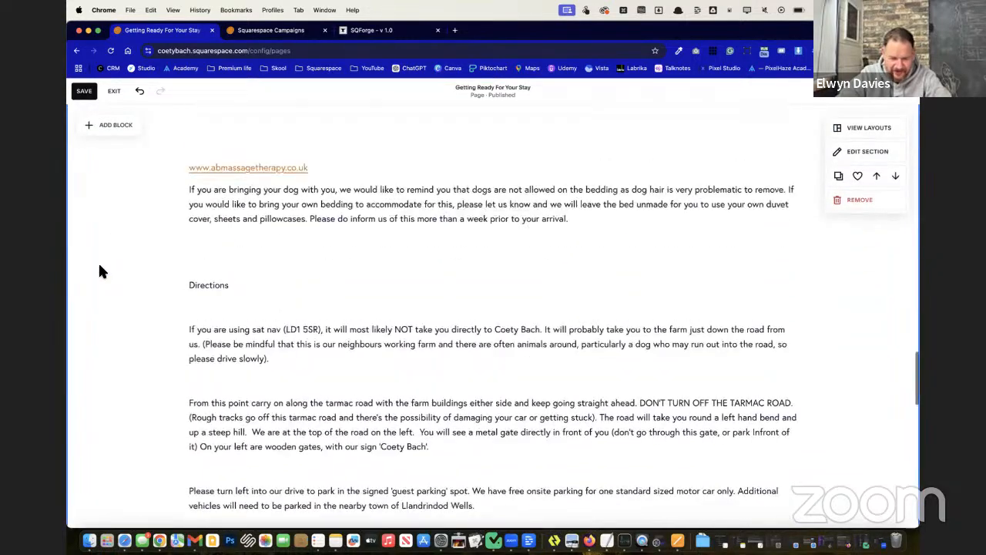
{"action": "scroll", "coordinate": [98, 271], "scroll_direction": "down", "scroll_amount": 7}
{"action": "scroll", "coordinate": [99, 270], "scroll_direction": "up", "scroll_amount": 3}
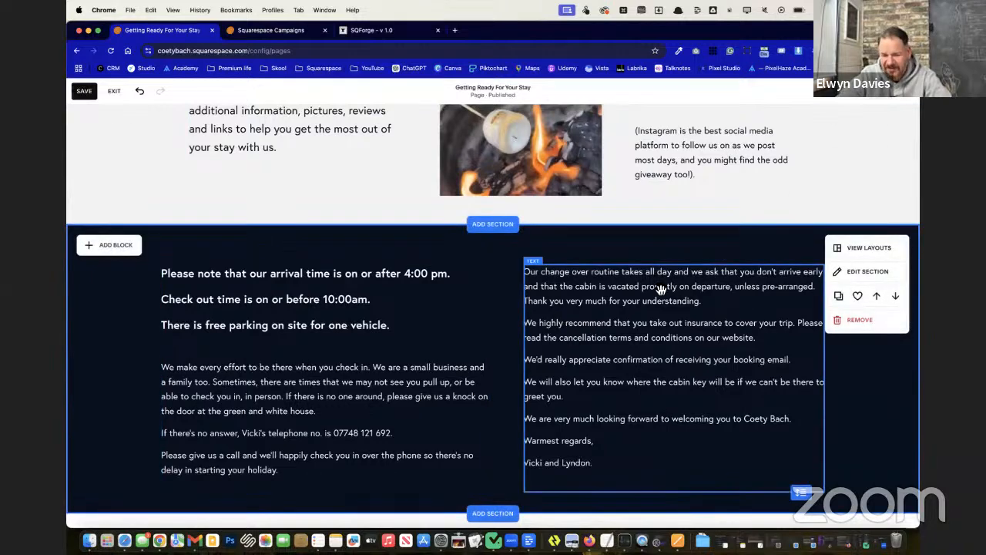
{"action": "left_click", "coordinate": [644, 426]}
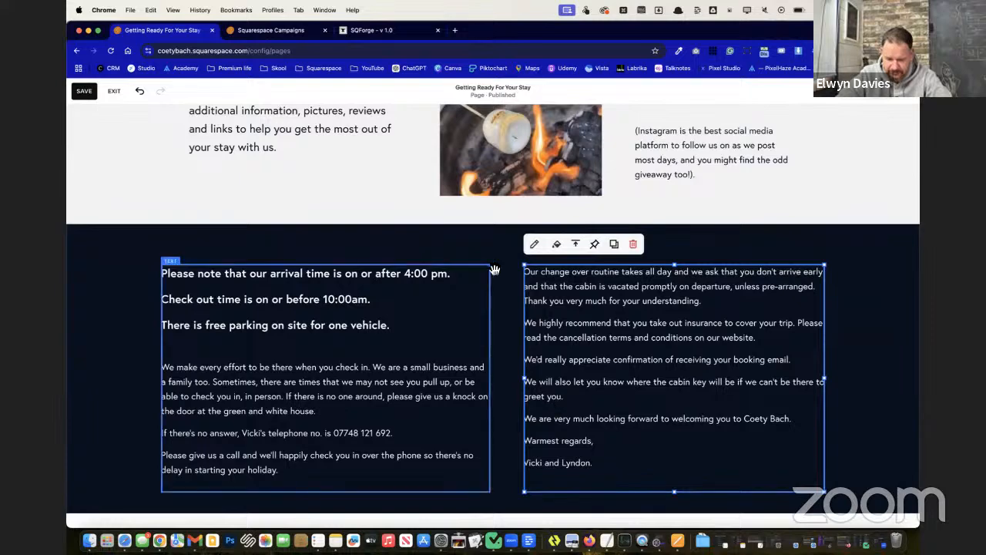
{"action": "left_click", "coordinate": [523, 247]}
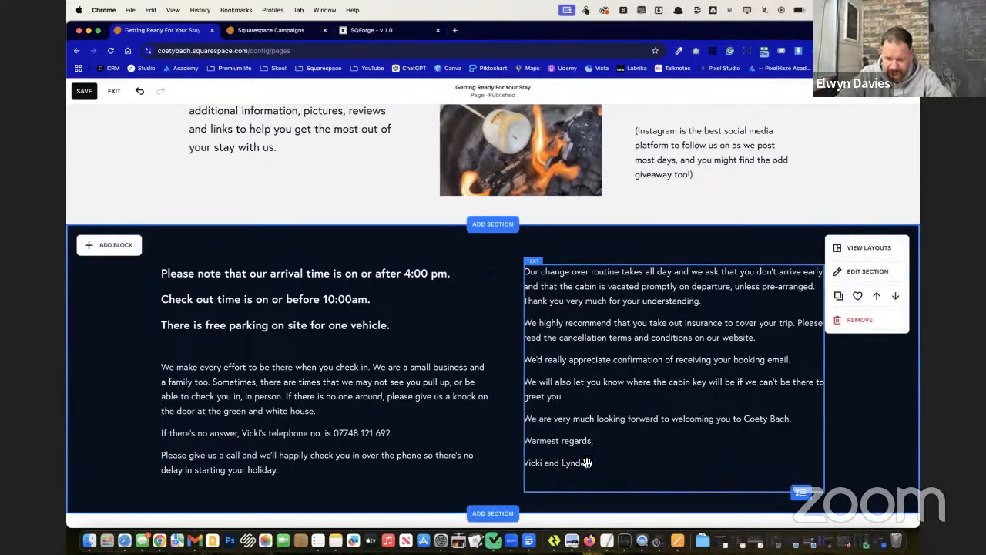
{"action": "left_click", "coordinate": [505, 224]}
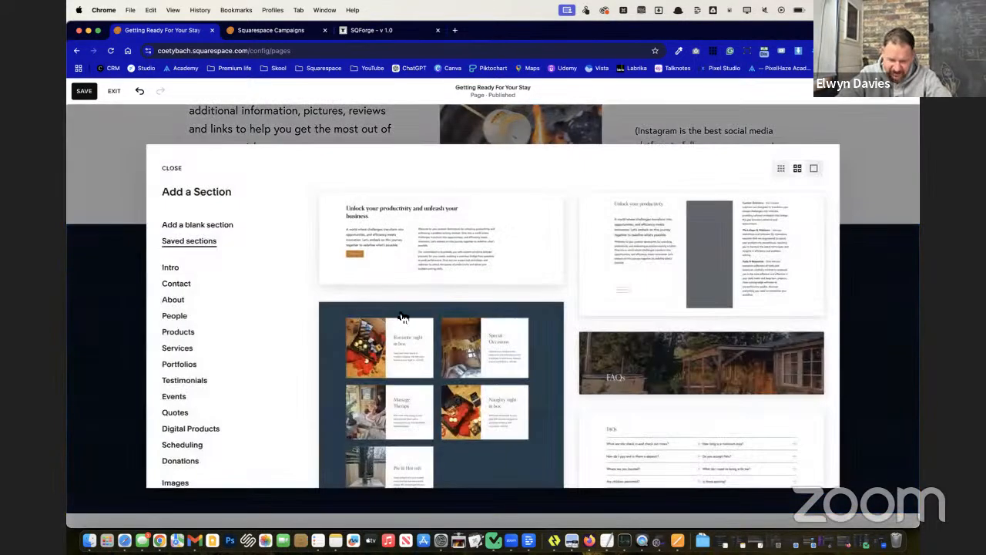
{"action": "left_click", "coordinate": [418, 349]}
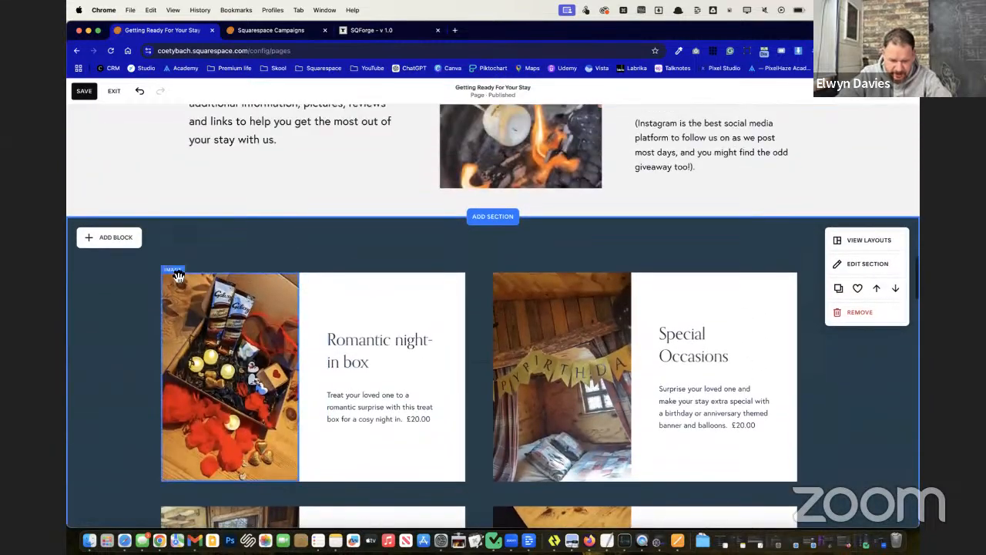
Step: Add a text block reading "Optional Extras" to the new section and place it above the Romantic night-in box card
{"action": "left_click", "coordinate": [122, 237]}
{"action": "left_click", "coordinate": [123, 296]}
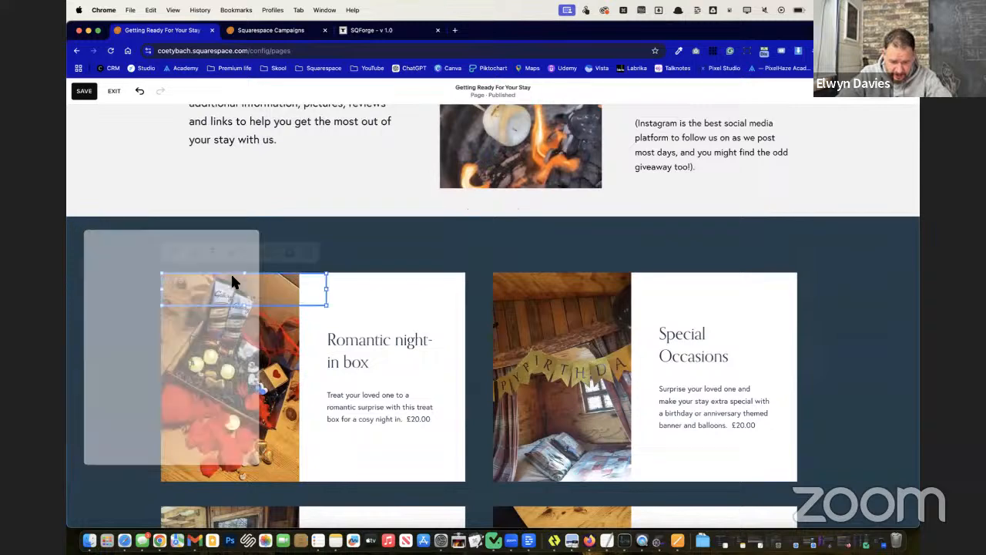
{"action": "left_click", "coordinate": [175, 281]}
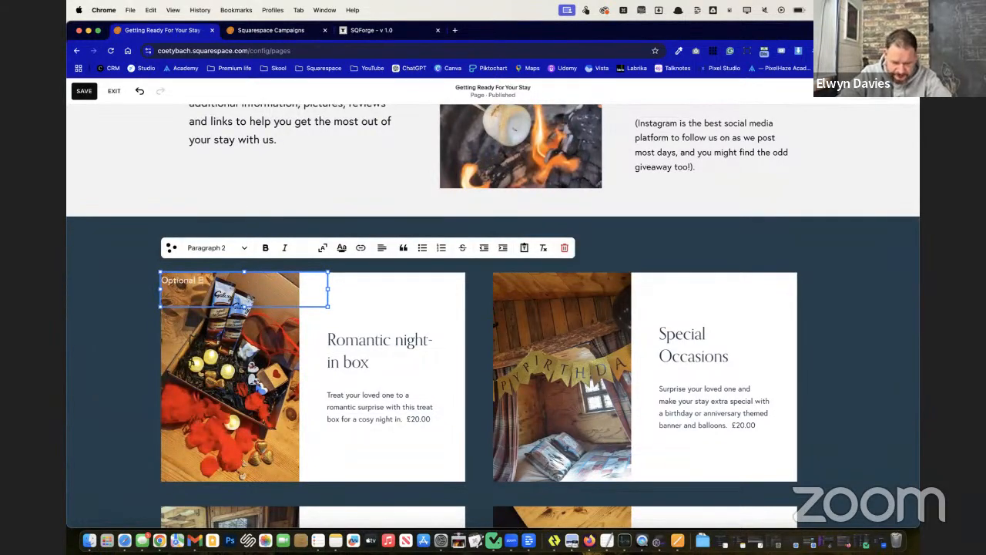
{"action": "left_click", "coordinate": [110, 314]}
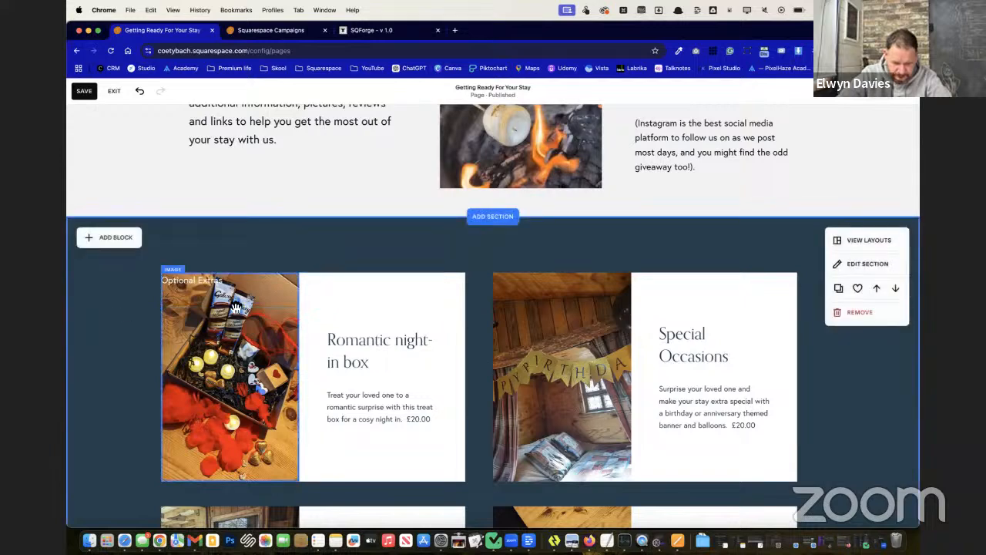
{"action": "left_click_drag", "start_coordinate": [239, 296], "coordinate": [234, 277]}
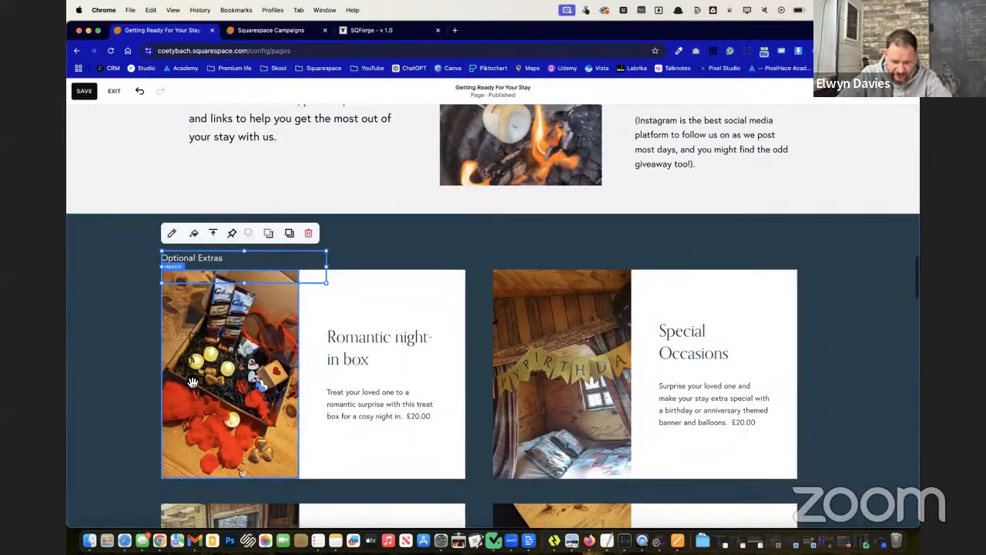
{"action": "scroll", "coordinate": [697, 439], "scroll_direction": "down", "scroll_amount": 10}
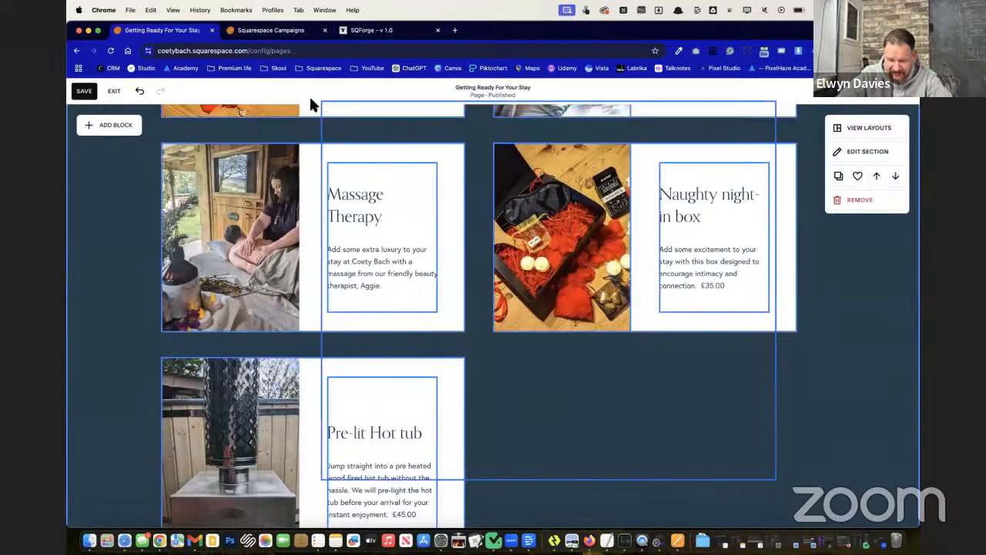
{"action": "left_click", "coordinate": [286, 110]}
{"action": "scroll", "coordinate": [285, 139], "scroll_direction": "up", "scroll_amount": 3}
{"action": "scroll", "coordinate": [285, 139], "scroll_direction": "up", "scroll_amount": 1}
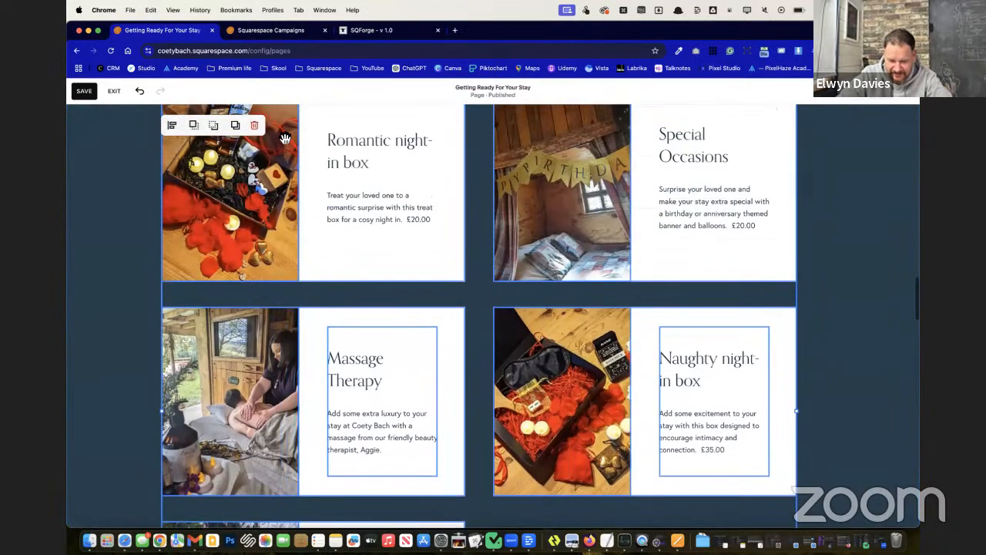
{"action": "scroll", "coordinate": [285, 138], "scroll_direction": "up", "scroll_amount": 2}
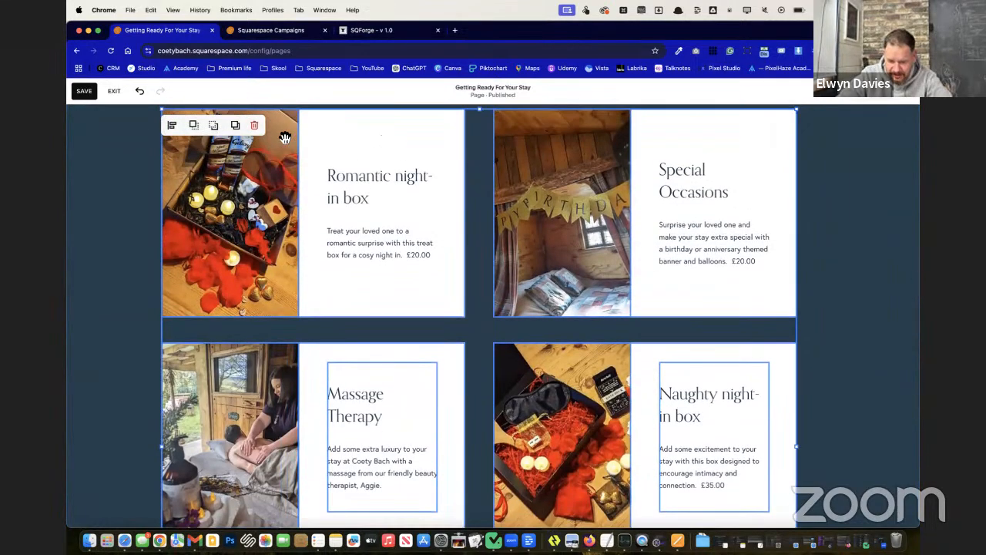
Step: Move all five extras cards down together, leaving a small gap beneath the Optional Extras text
{"action": "key", "text": "super+minus"}
{"action": "key", "text": "super+minus"}
{"action": "key", "text": "super+minus"}
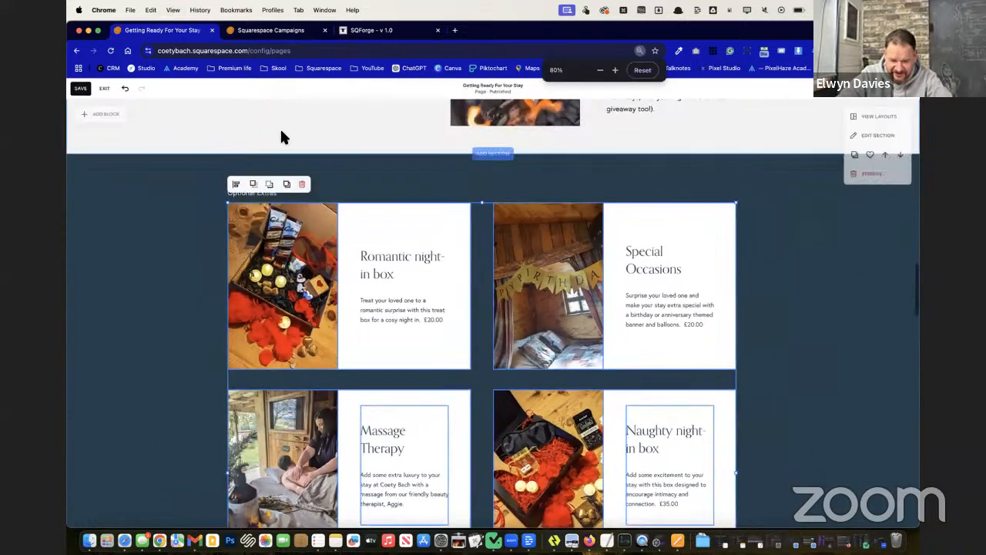
{"action": "key", "text": "super+minus"}
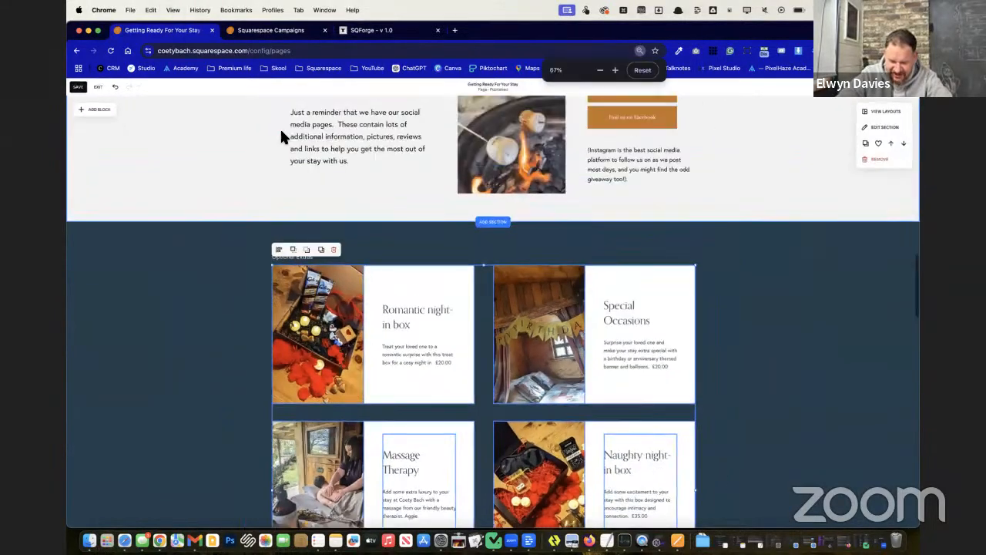
{"action": "scroll", "coordinate": [282, 136], "scroll_direction": "down", "scroll_amount": 5}
{"action": "scroll", "coordinate": [285, 139], "scroll_direction": "down", "scroll_amount": 3}
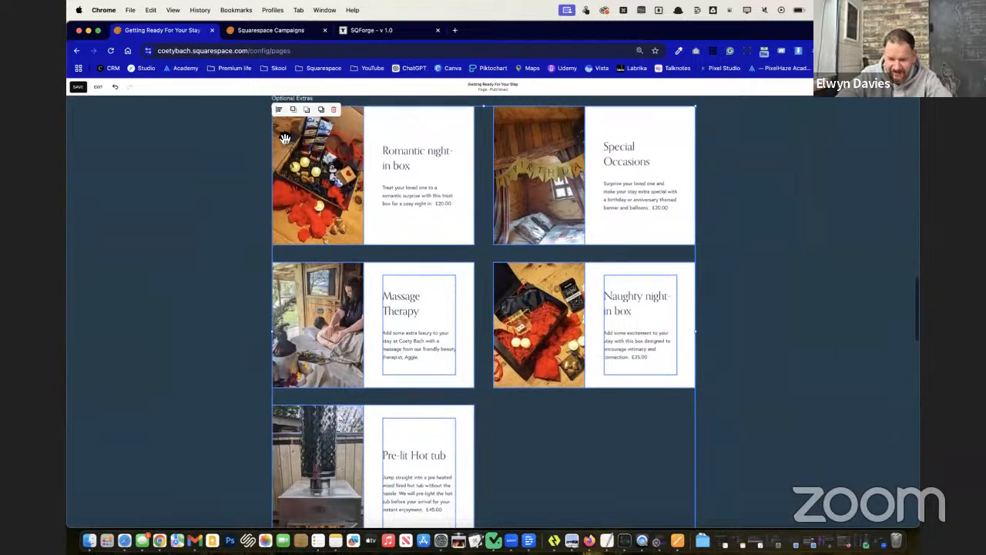
{"action": "left_click", "coordinate": [671, 447]}
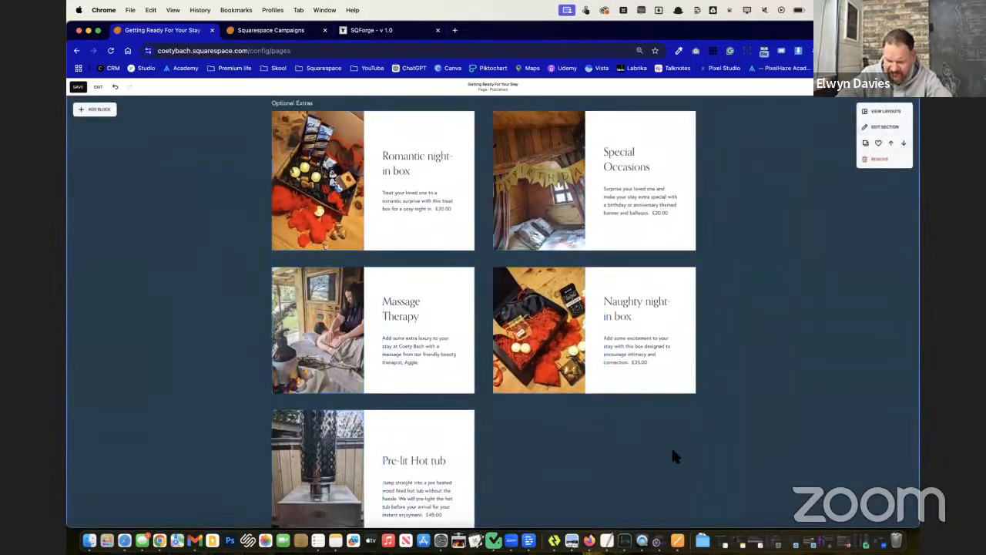
{"action": "left_click_drag", "start_coordinate": [663, 465], "coordinate": [298, 216]}
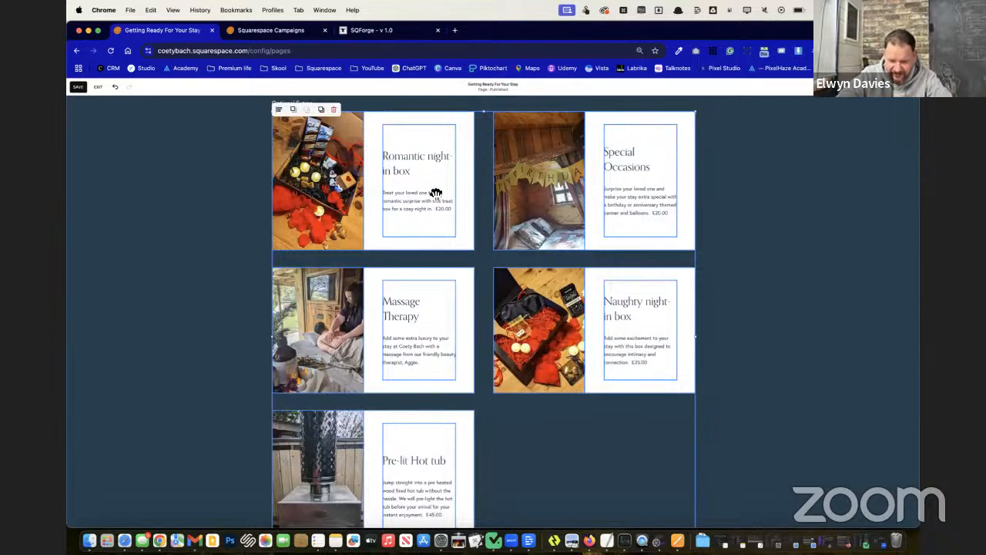
{"action": "left_click_drag", "start_coordinate": [436, 192], "coordinate": [433, 238]}
{"action": "scroll", "coordinate": [433, 238], "scroll_direction": "up", "scroll_amount": 2}
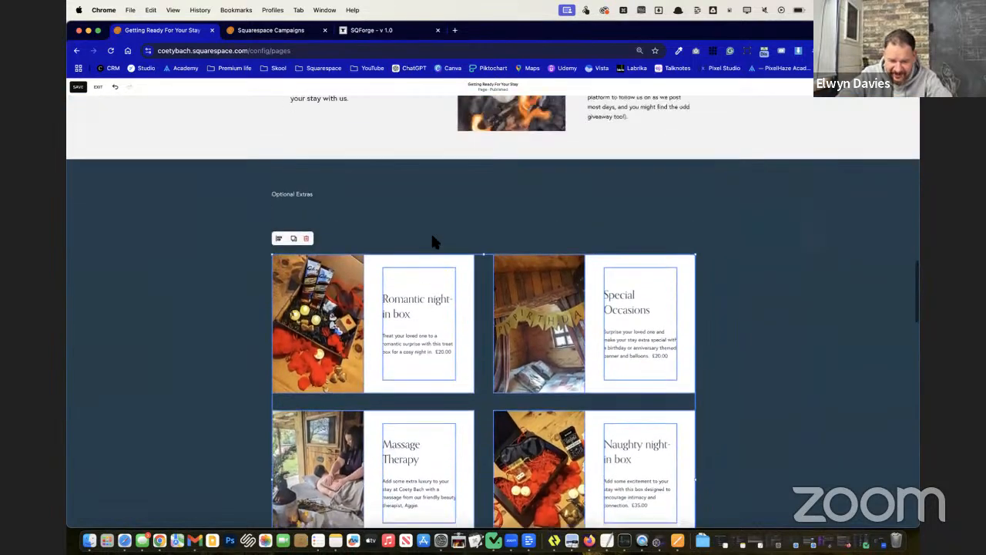
{"action": "scroll", "coordinate": [430, 247], "scroll_direction": "down", "scroll_amount": 1}
{"action": "left_click_drag", "start_coordinate": [416, 289], "coordinate": [414, 238]}
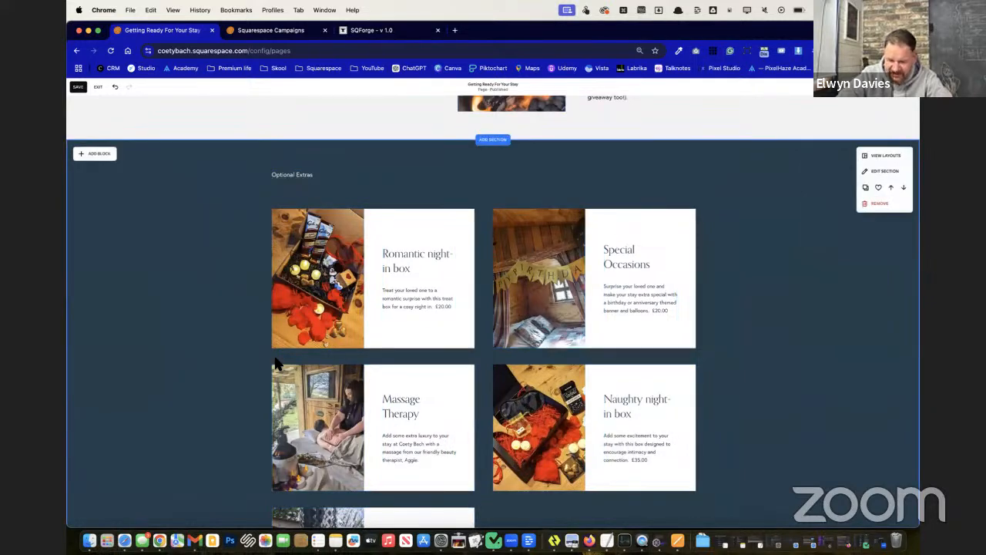
{"action": "key", "text": "super+0"}
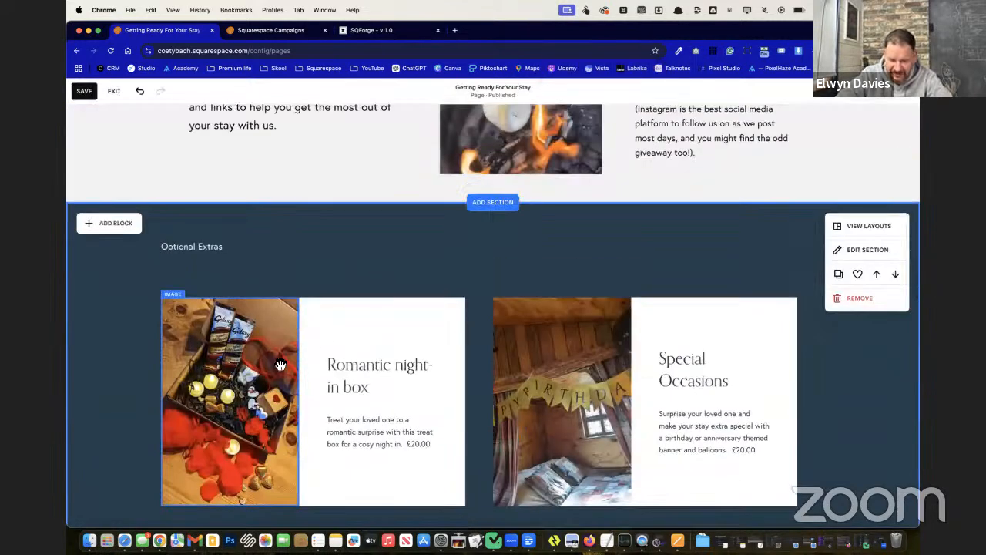
Step: Format the Optional Extras text as Heading 2
{"action": "left_click", "coordinate": [227, 258]}
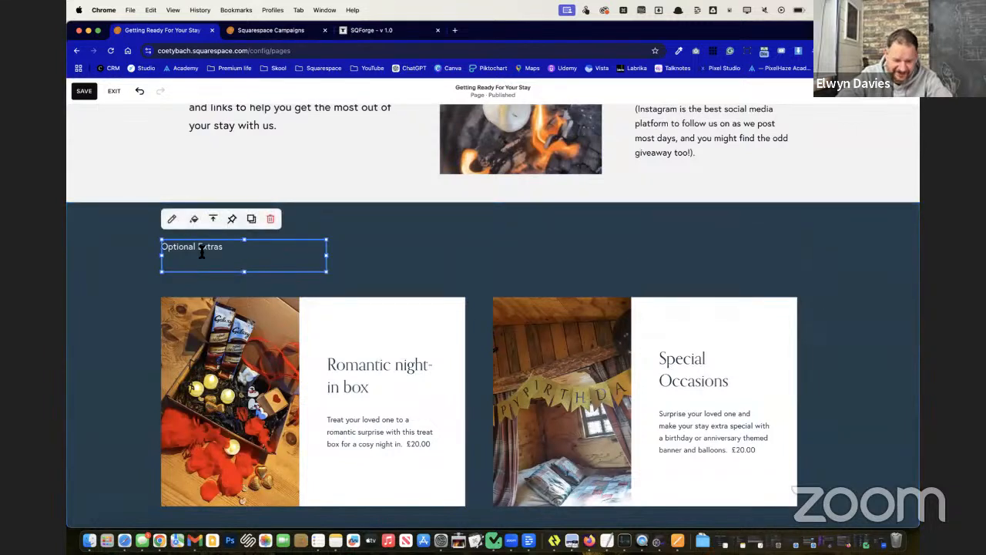
{"action": "left_click", "coordinate": [202, 252]}
{"action": "left_click", "coordinate": [242, 214]}
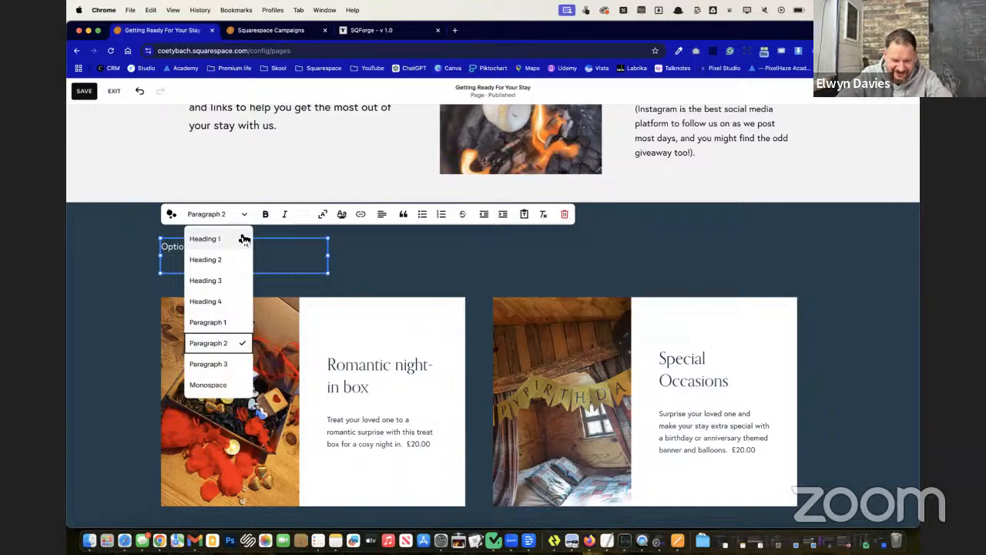
{"action": "left_click", "coordinate": [236, 261]}
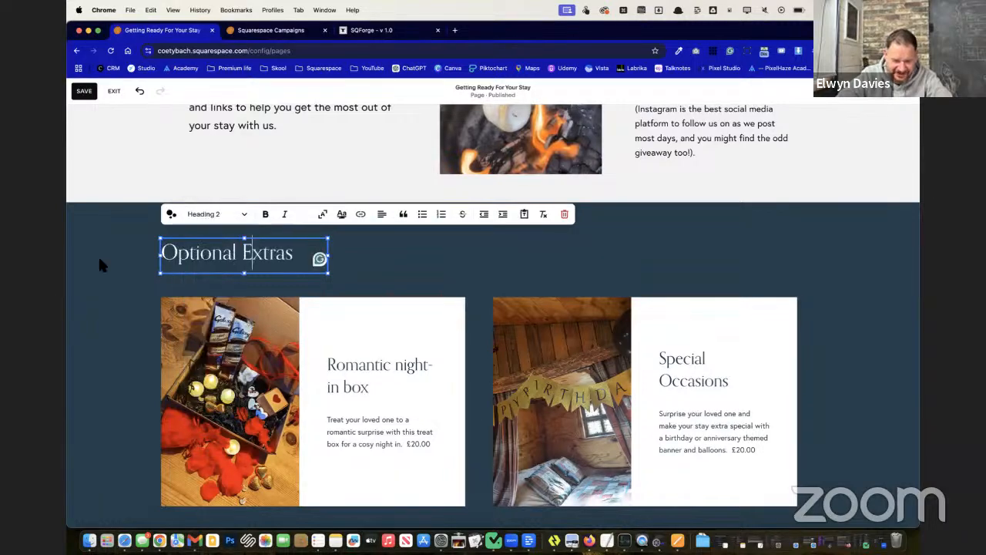
{"action": "left_click", "coordinate": [100, 263]}
Step: Align the Optional Extras heading to the bottom of its text block
{"action": "scroll", "coordinate": [102, 347], "scroll_direction": "down", "scroll_amount": 2}
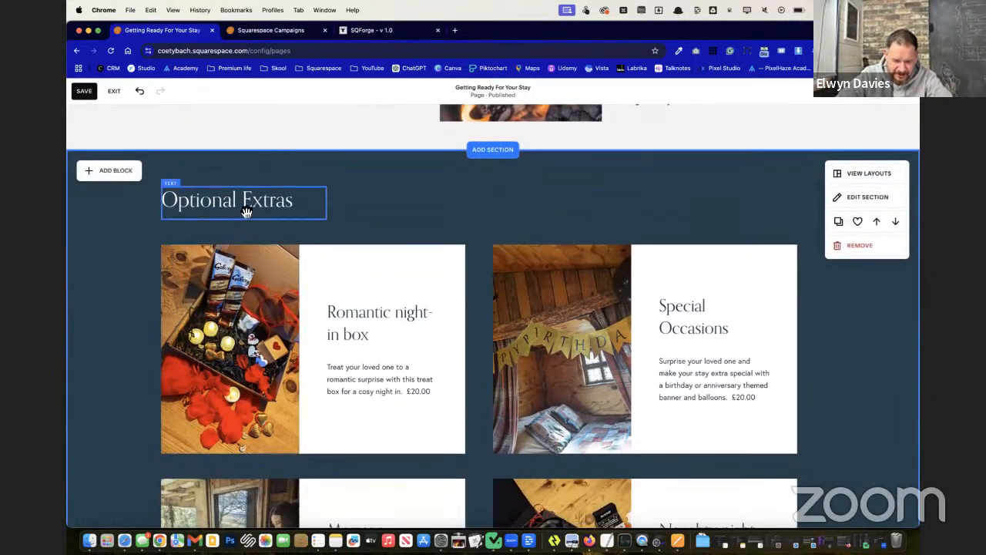
{"action": "left_click", "coordinate": [247, 212]}
{"action": "left_click", "coordinate": [212, 166]}
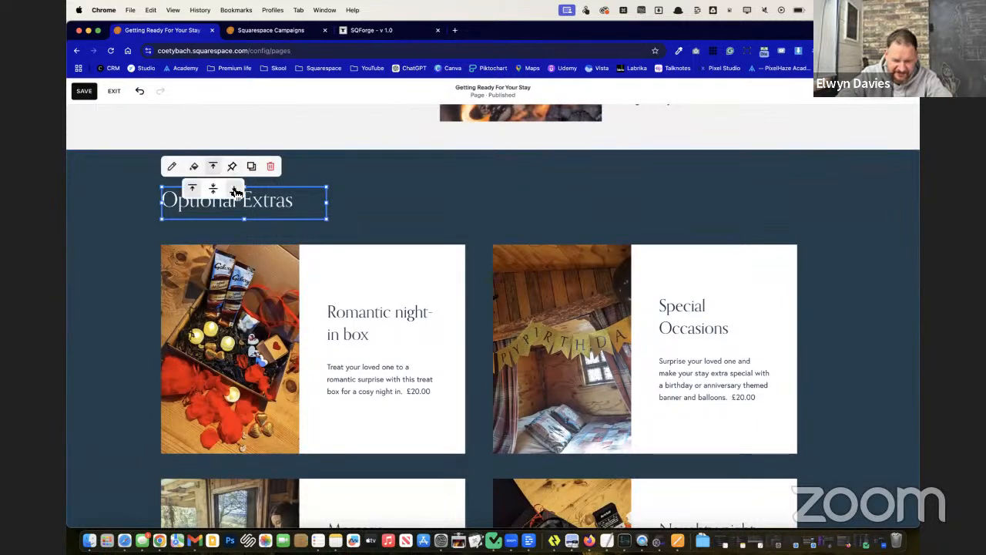
{"action": "left_click", "coordinate": [236, 191]}
{"action": "left_click", "coordinate": [127, 199]}
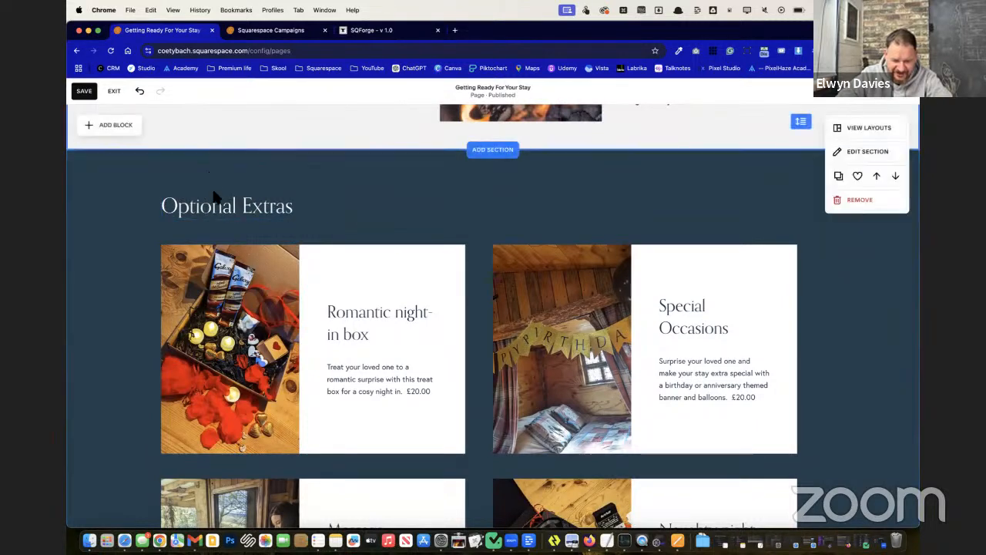
{"action": "scroll", "coordinate": [71, 369], "scroll_direction": "down", "scroll_amount": 1}
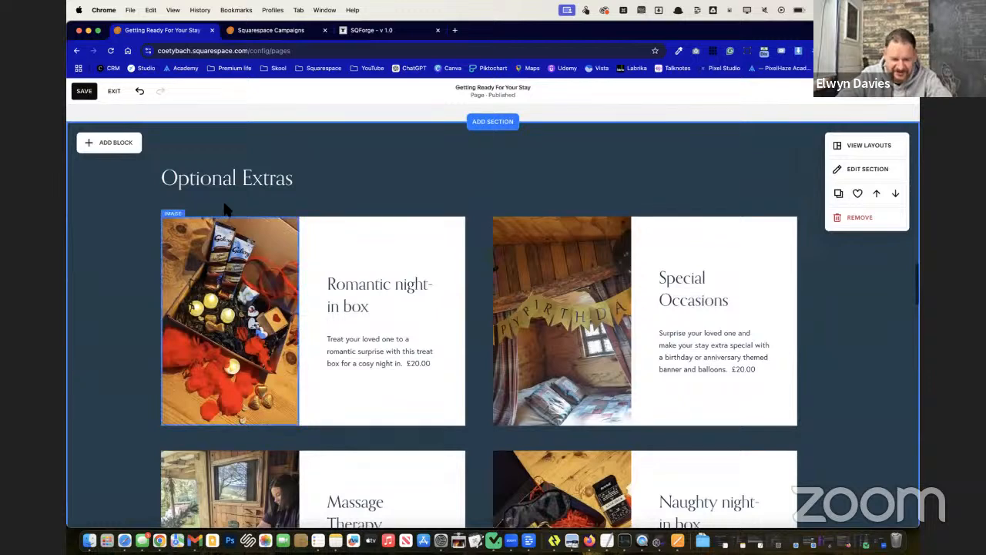
{"action": "left_click", "coordinate": [251, 176]}
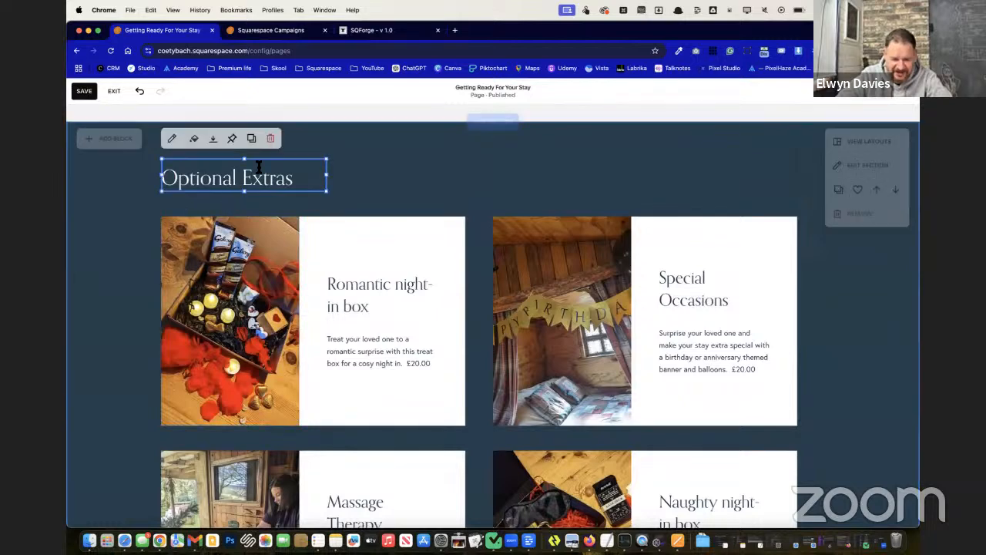
{"action": "left_click", "coordinate": [133, 209]}
{"action": "scroll", "coordinate": [133, 209], "scroll_direction": "down", "scroll_amount": 6}
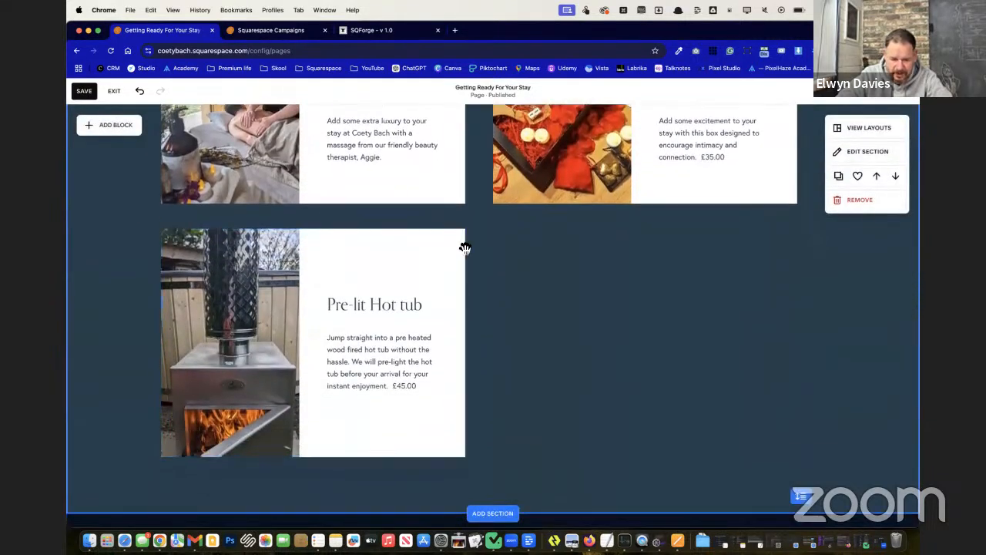
{"action": "left_click", "coordinate": [111, 125]}
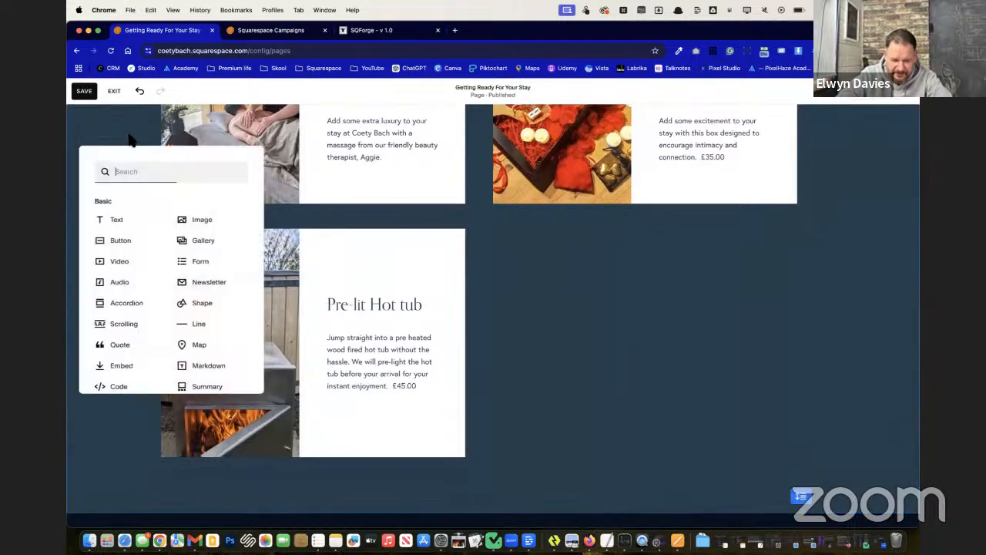
{"action": "left_click", "coordinate": [123, 239]}
{"action": "left_click_drag", "start_coordinate": [254, 163], "coordinate": [564, 239]}
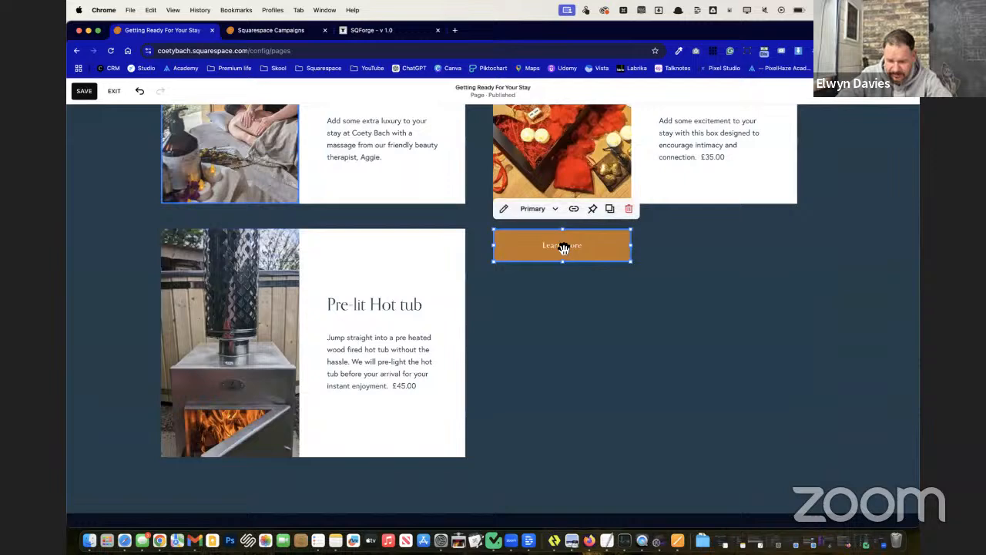
{"action": "left_click", "coordinate": [631, 213]}
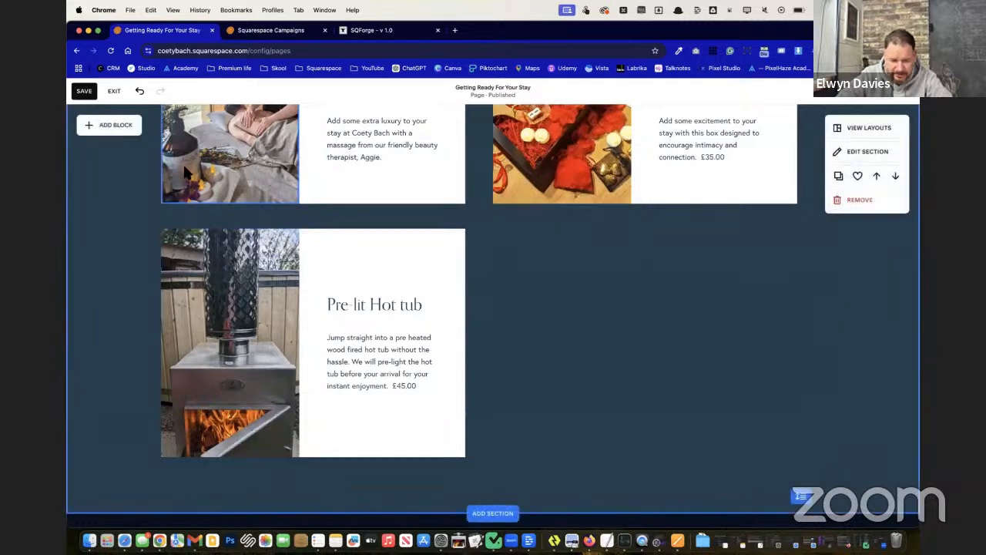
Step: Add a form block in the empty space beside the Pre-lit Hot tub card and shorten it to fit its fields
{"action": "left_click", "coordinate": [127, 131]}
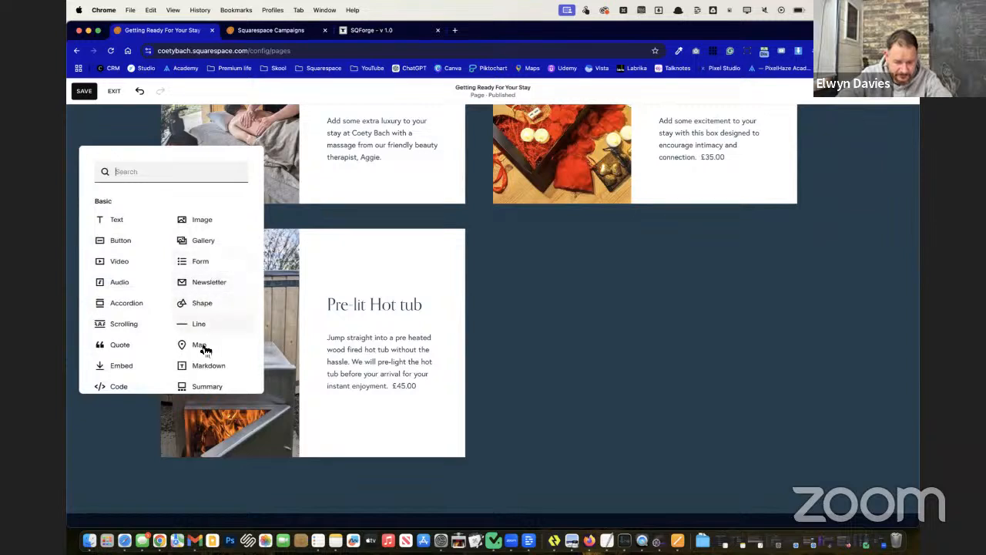
{"action": "scroll", "coordinate": [206, 351], "scroll_direction": "down", "scroll_amount": 1}
{"action": "scroll", "coordinate": [205, 351], "scroll_direction": "down", "scroll_amount": 3}
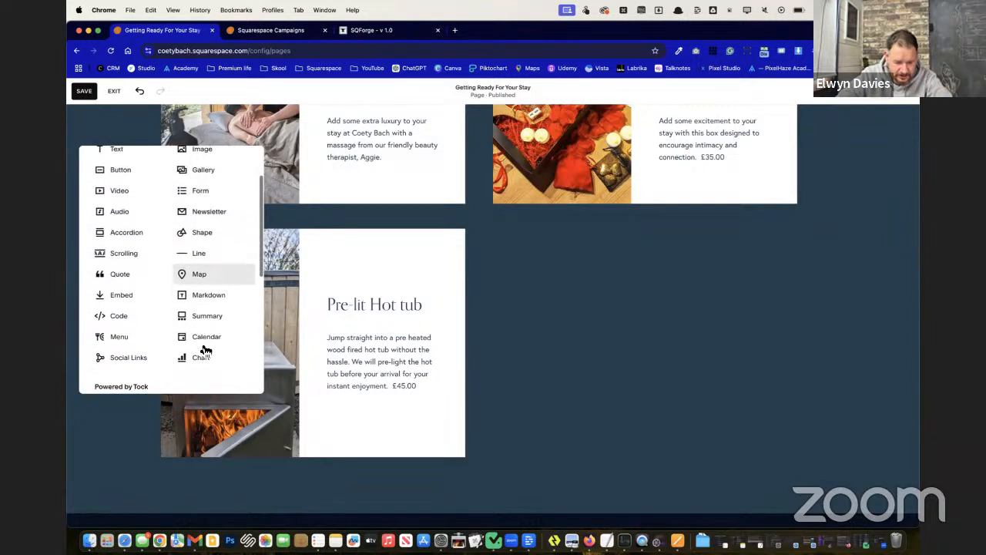
{"action": "scroll", "coordinate": [205, 351], "scroll_direction": "up", "scroll_amount": 4}
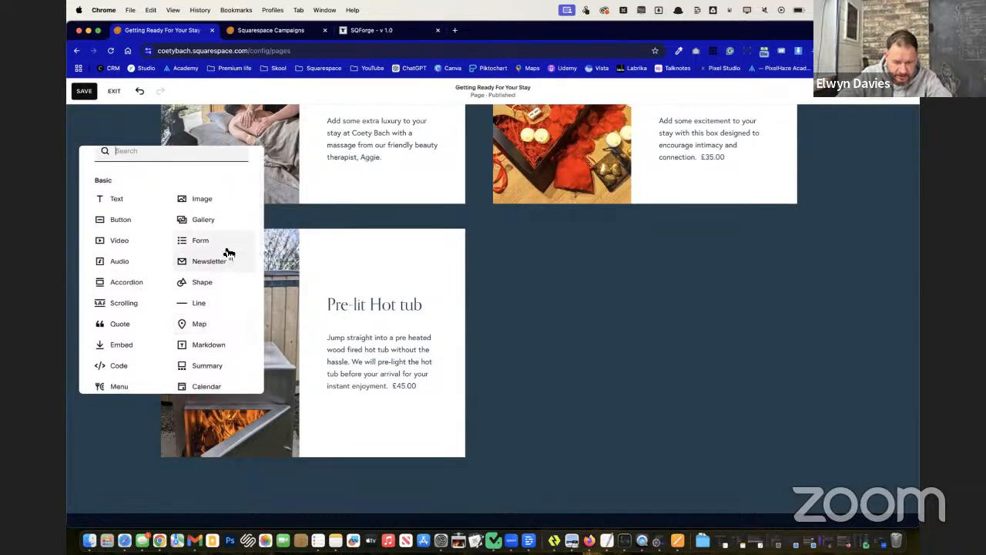
{"action": "left_click_drag", "start_coordinate": [227, 255], "coordinate": [331, 218]}
{"action": "left_click_drag", "start_coordinate": [257, 195], "coordinate": [778, 357]}
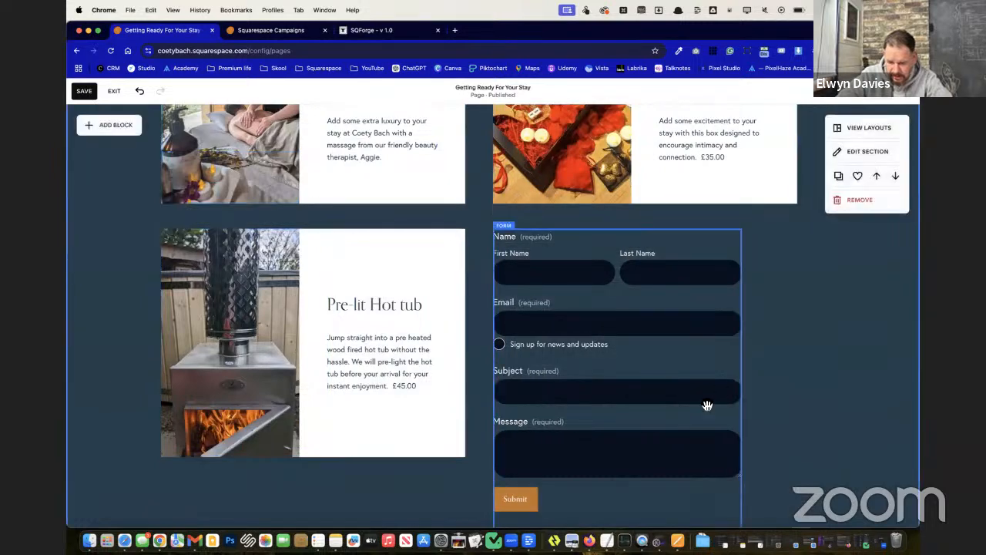
{"action": "scroll", "coordinate": [694, 416], "scroll_direction": "down", "scroll_amount": 1}
{"action": "left_click_drag", "start_coordinate": [620, 484], "coordinate": [621, 428]}
Step: Remove the Subject field from the form and make the Message field optional
{"action": "double_click", "coordinate": [668, 260]}
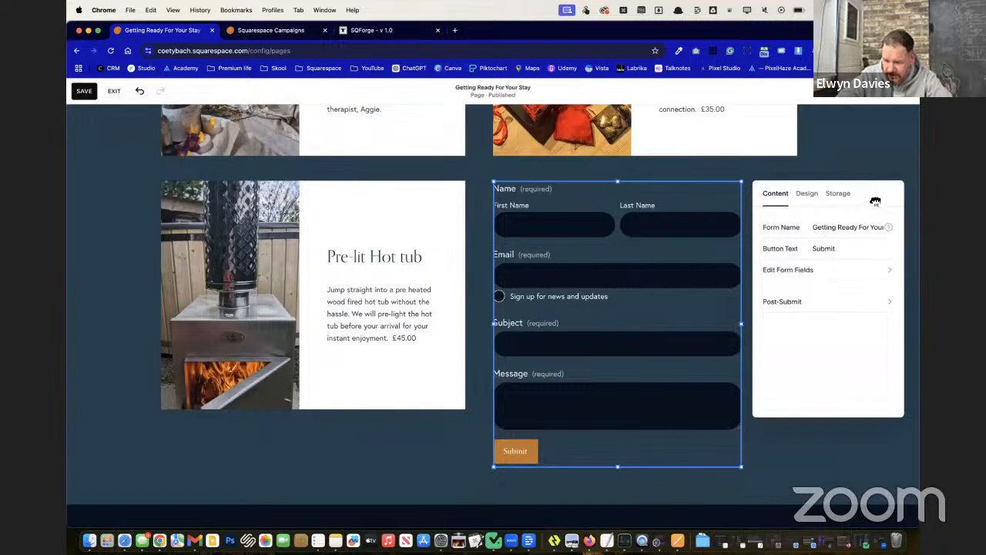
{"action": "left_click_drag", "start_coordinate": [875, 202], "coordinate": [441, 200]}
{"action": "left_click", "coordinate": [374, 196]}
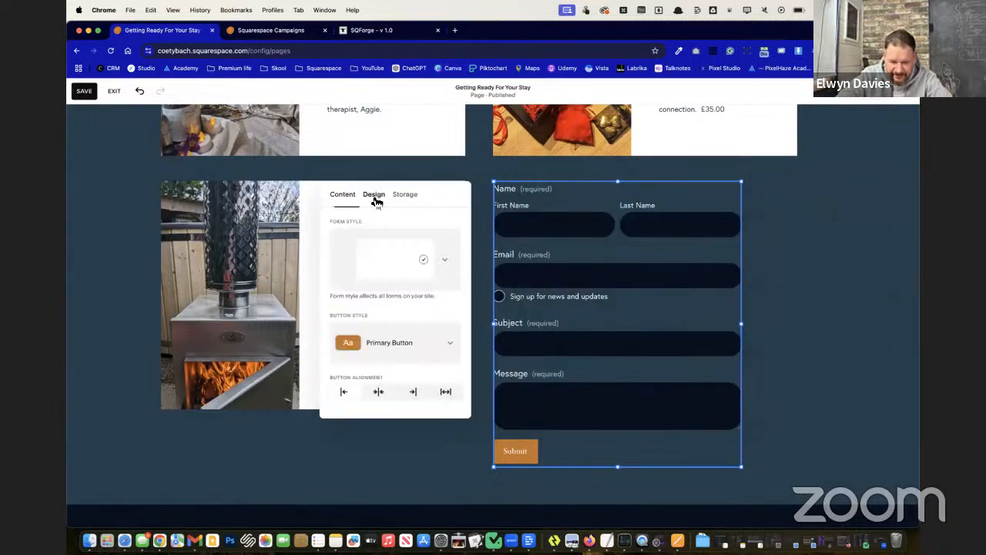
{"action": "left_click", "coordinate": [345, 198]}
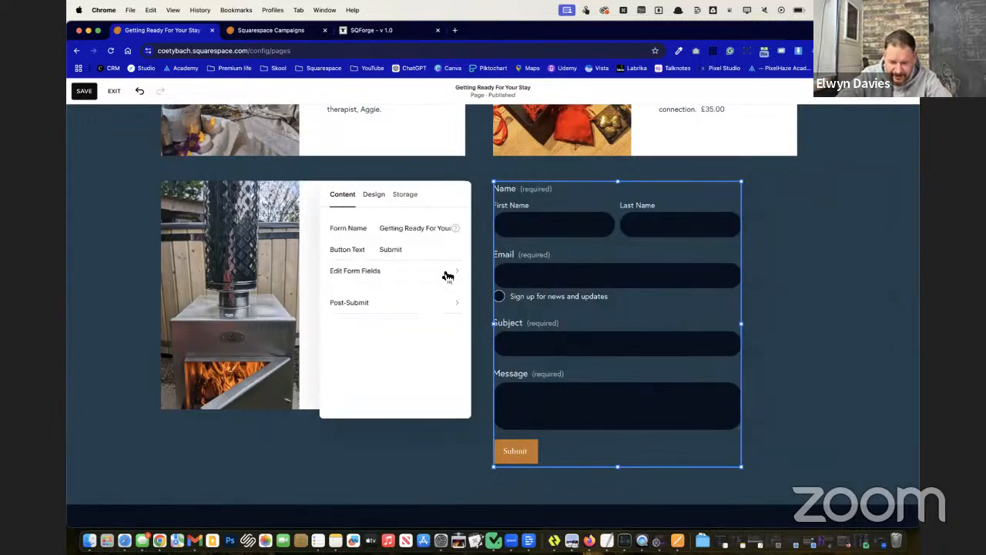
{"action": "left_click", "coordinate": [387, 276]}
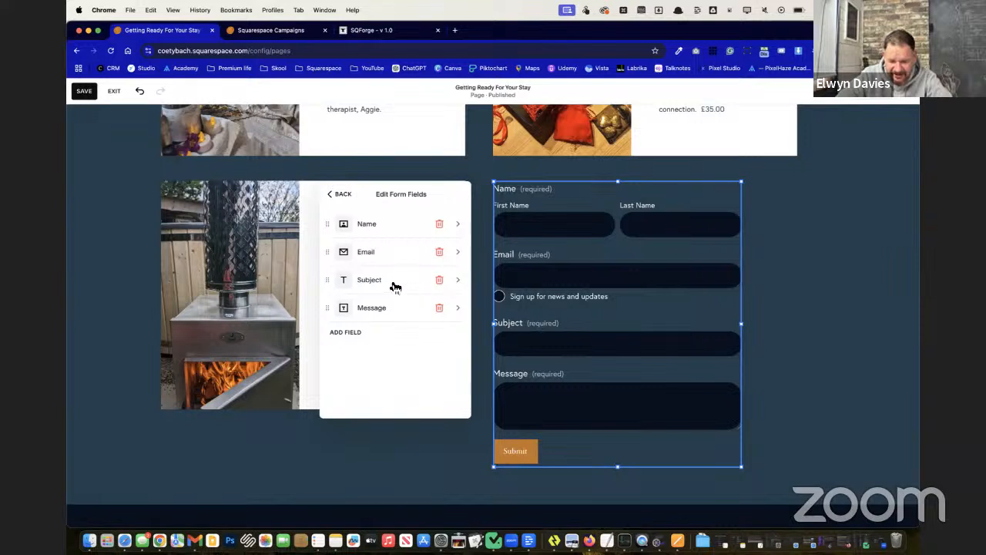
{"action": "left_click", "coordinate": [441, 281]}
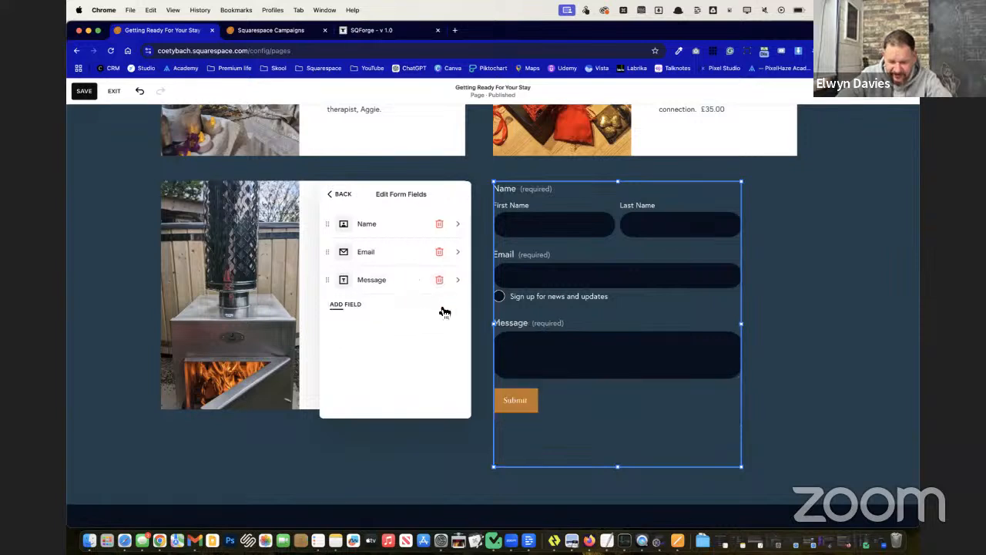
{"action": "left_click", "coordinate": [370, 279]}
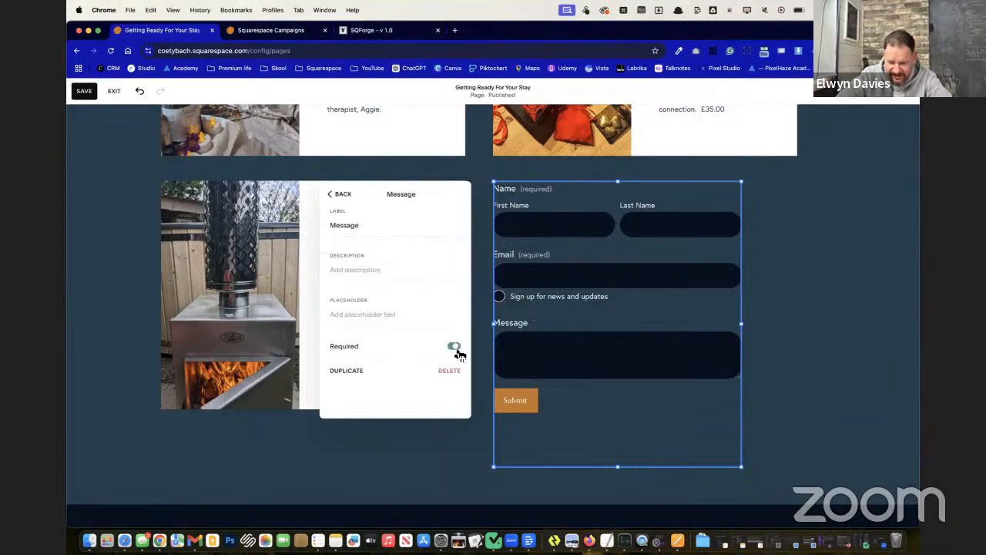
{"action": "left_click", "coordinate": [341, 197]}
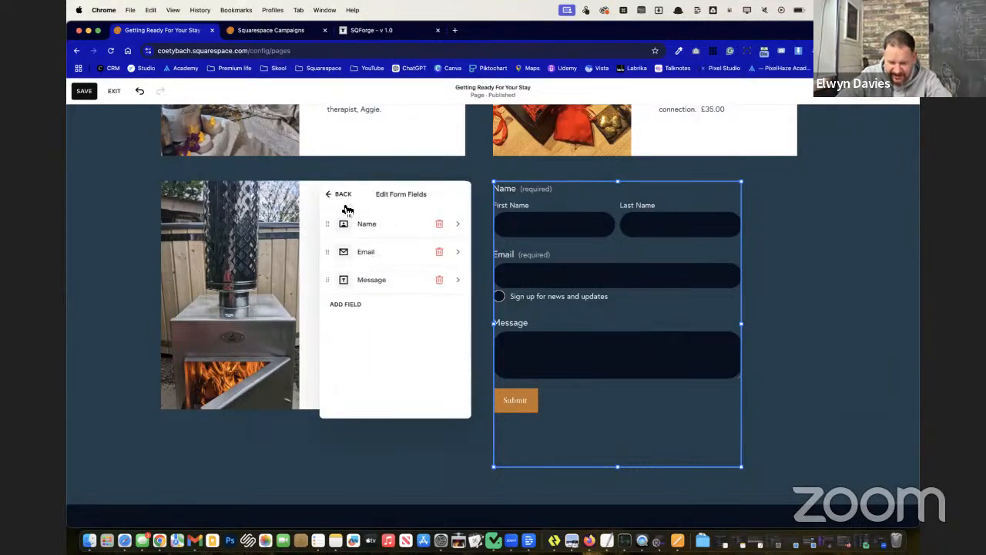
Step: Add a Radio field below the form's Message field and check its default options
{"action": "left_click", "coordinate": [357, 308]}
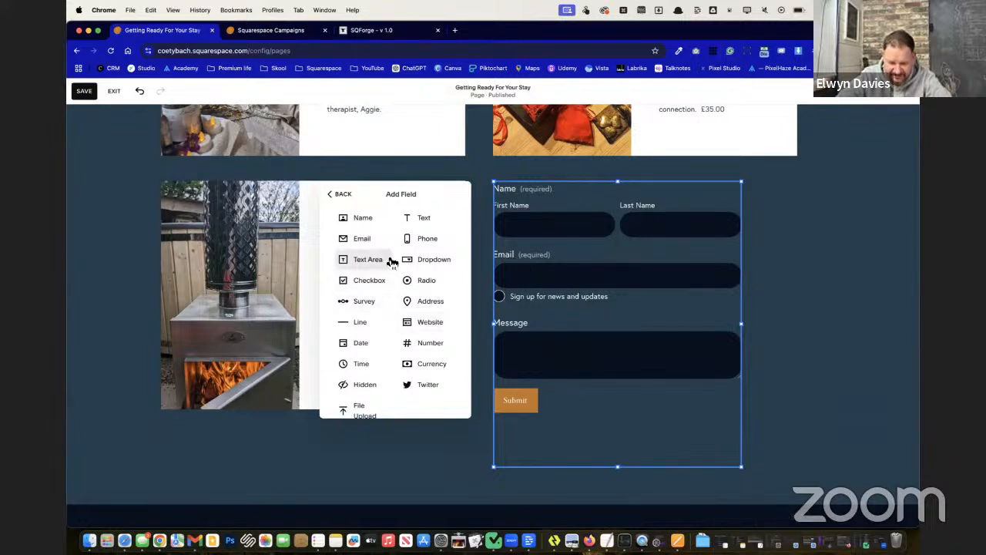
{"action": "left_click", "coordinate": [428, 281]}
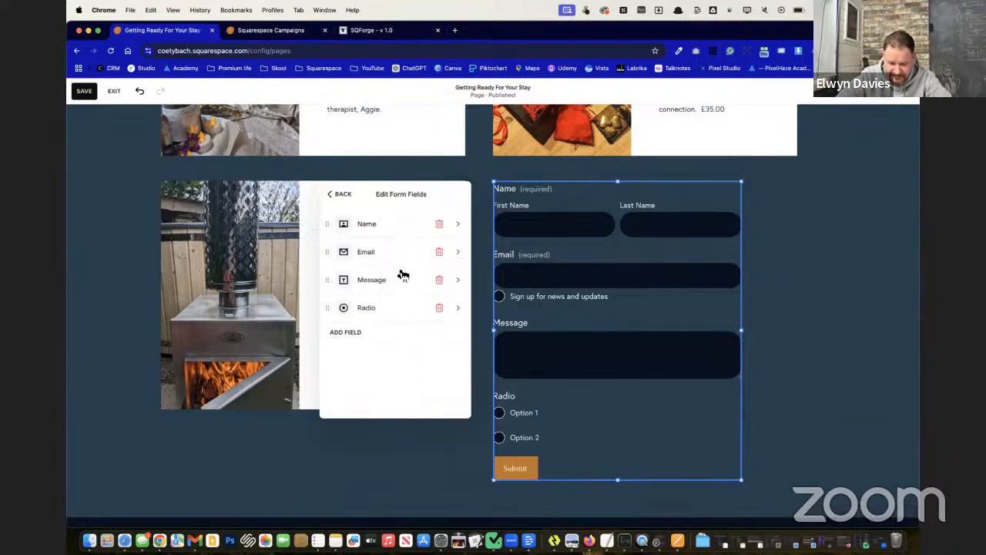
{"action": "left_click", "coordinate": [402, 314]}
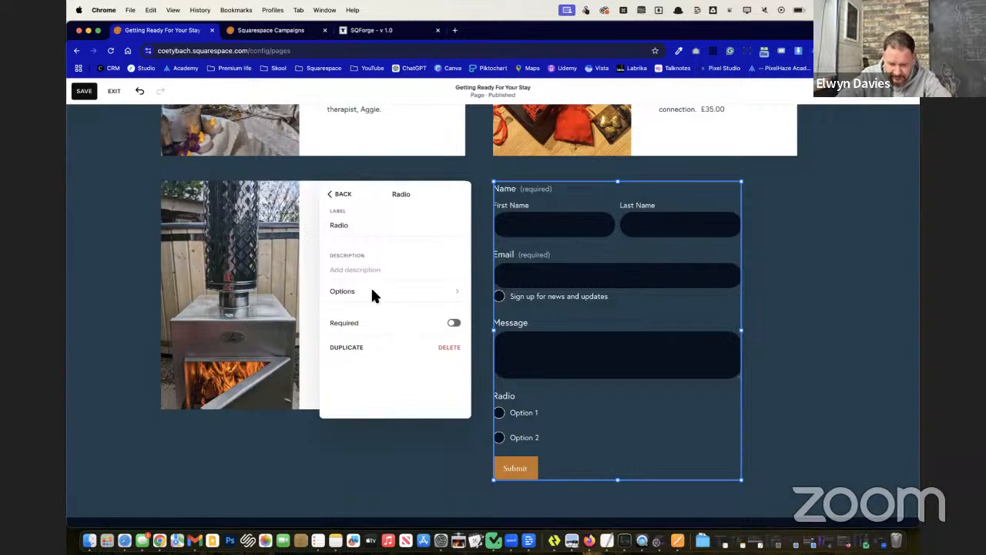
{"action": "left_click", "coordinate": [376, 289]}
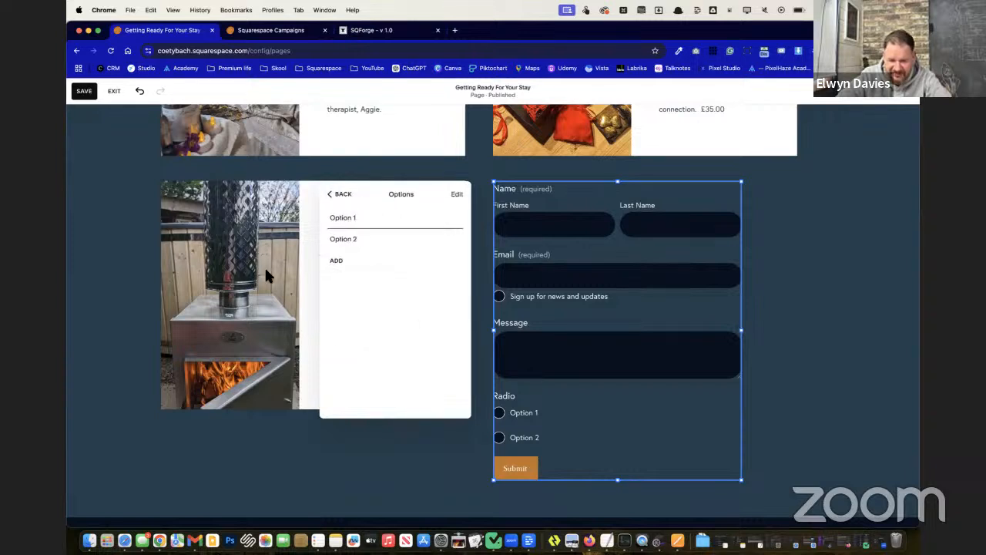
{"action": "scroll", "coordinate": [266, 269], "scroll_direction": "up", "scroll_amount": 2}
{"action": "scroll", "coordinate": [267, 271], "scroll_direction": "down", "scroll_amount": 1}
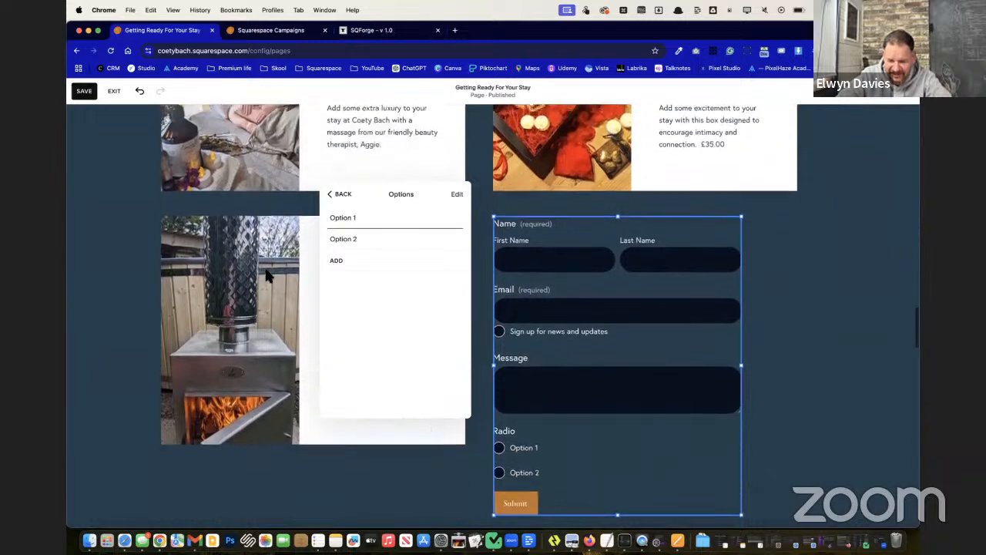
{"action": "left_click", "coordinate": [337, 199]}
{"action": "left_click", "coordinate": [129, 271]}
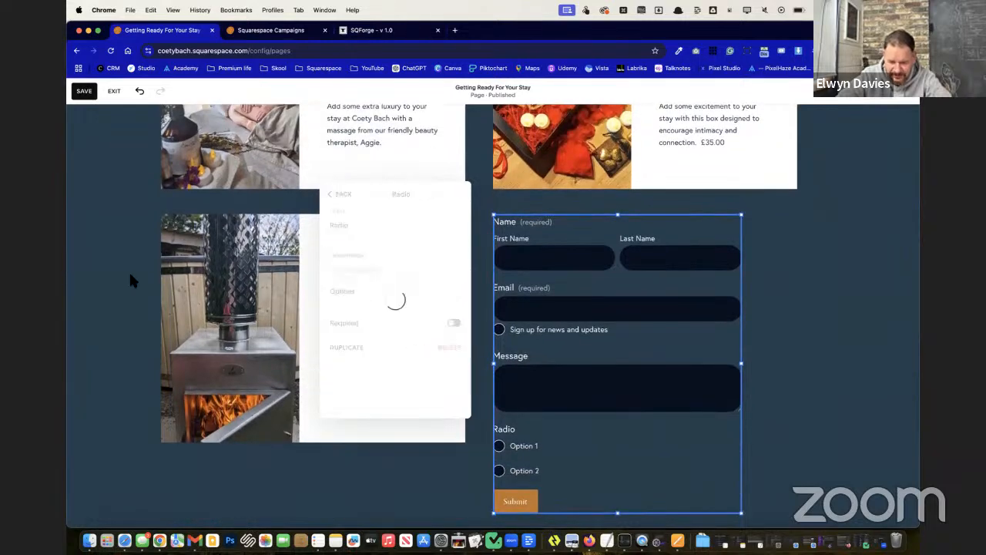
Step: Widen the form block slightly towards the outer edge of the Naughty night-in box card above
{"action": "left_click", "coordinate": [623, 336]}
{"action": "left_click_drag", "start_coordinate": [746, 363], "coordinate": [770, 370]}
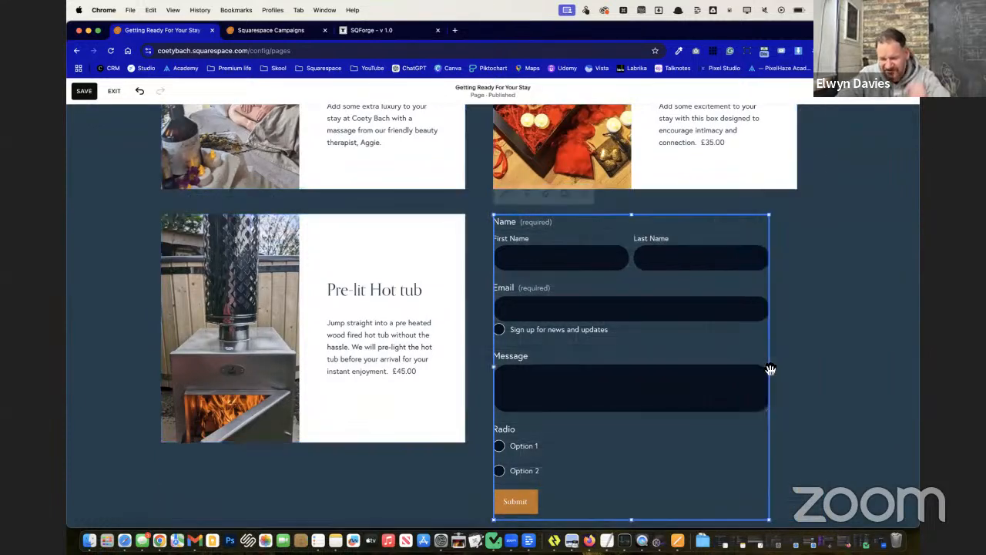
{"action": "left_click", "coordinate": [811, 353]}
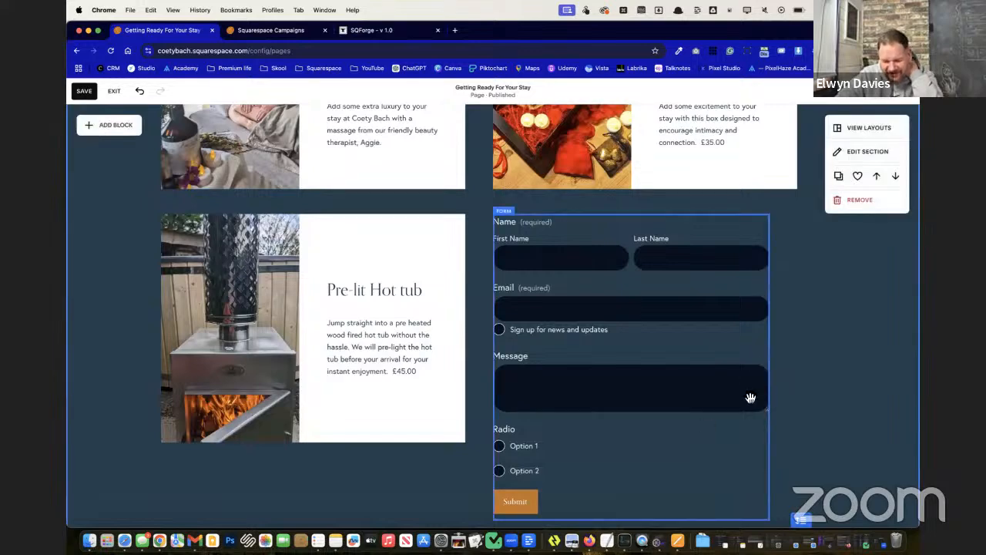
Step: Review the extras section, then open the form's design settings and examine them along with the available form style packs
{"action": "scroll", "coordinate": [632, 282], "scroll_direction": "down", "scroll_amount": 3}
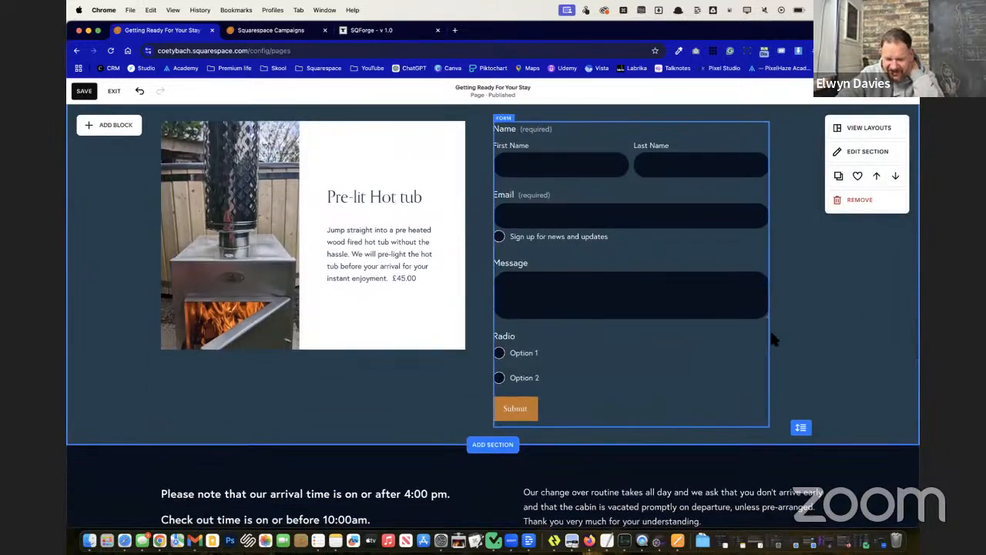
{"action": "scroll", "coordinate": [809, 294], "scroll_direction": "up", "scroll_amount": 10}
{"action": "scroll", "coordinate": [810, 294], "scroll_direction": "down", "scroll_amount": 8}
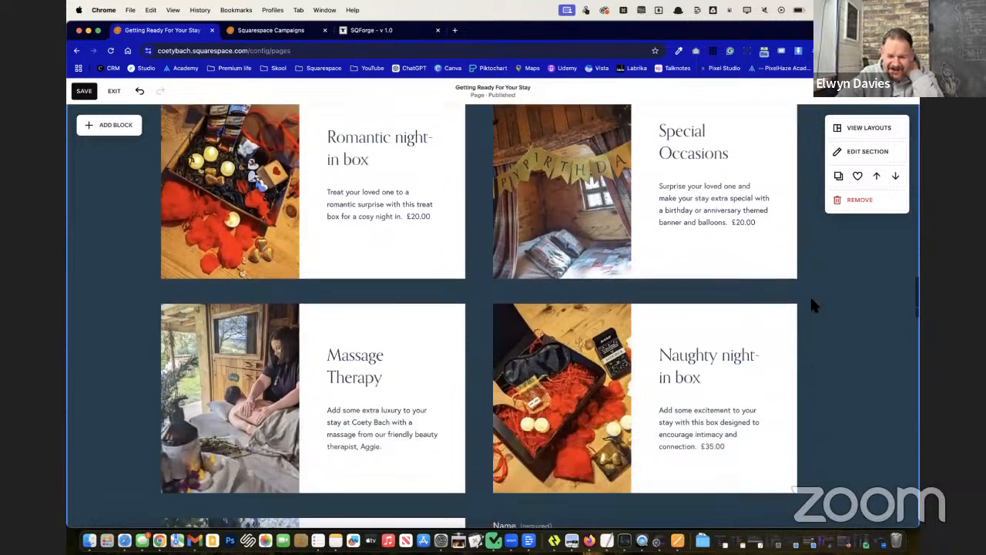
{"action": "scroll", "coordinate": [809, 304], "scroll_direction": "down", "scroll_amount": 2}
{"action": "left_click", "coordinate": [694, 297]}
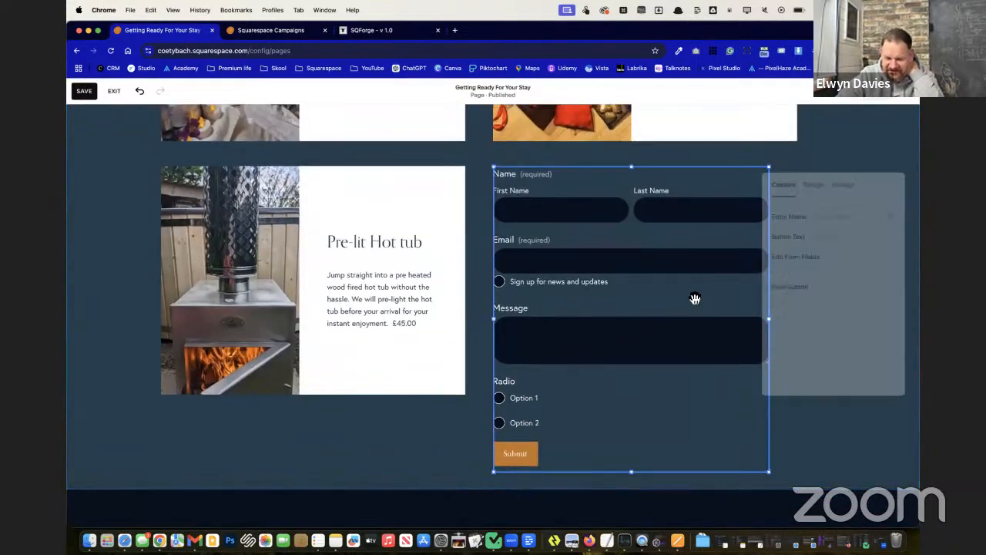
{"action": "left_click_drag", "start_coordinate": [876, 182], "coordinate": [422, 187]}
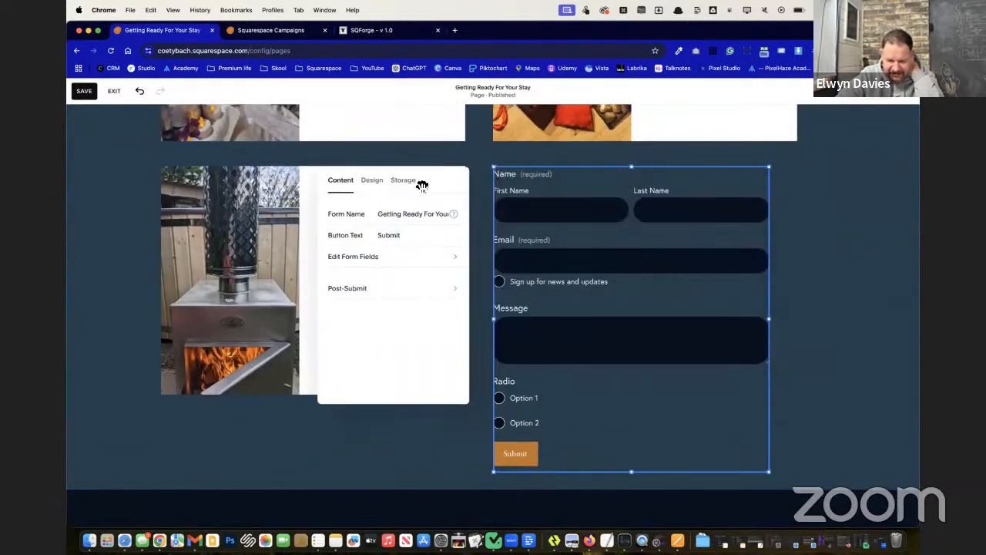
{"action": "left_click", "coordinate": [373, 180]}
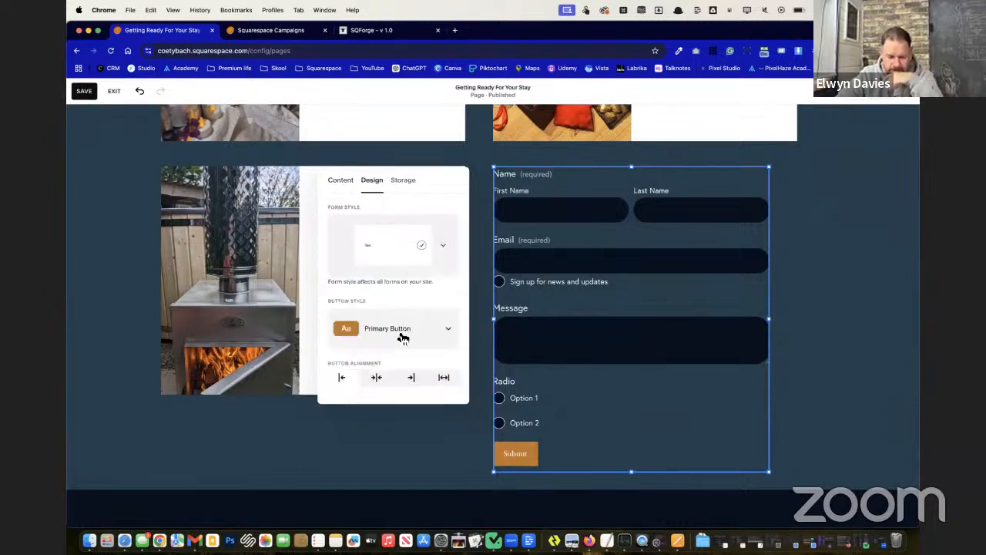
{"action": "scroll", "coordinate": [402, 337], "scroll_direction": "down", "scroll_amount": 4}
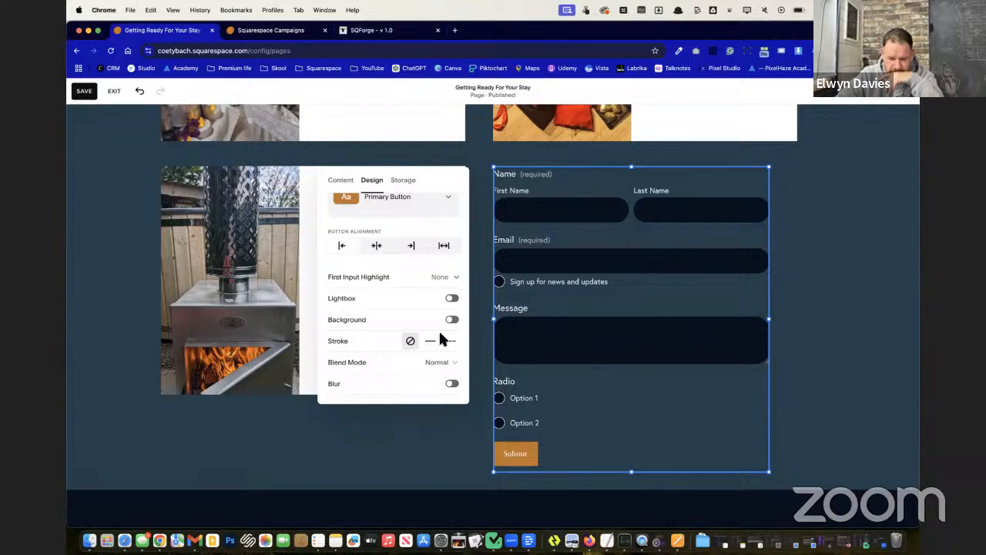
{"action": "scroll", "coordinate": [441, 339], "scroll_direction": "up", "scroll_amount": 4}
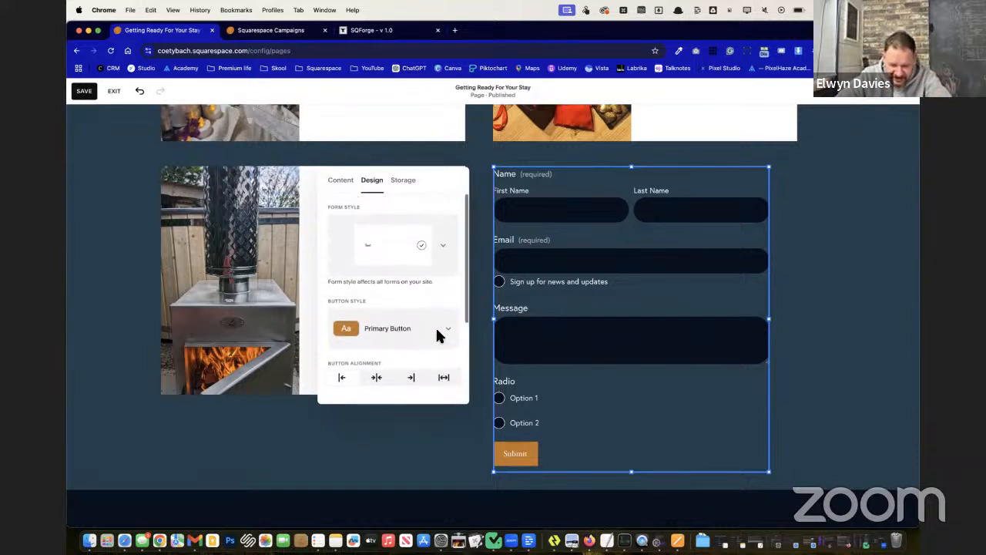
{"action": "left_click", "coordinate": [447, 244]}
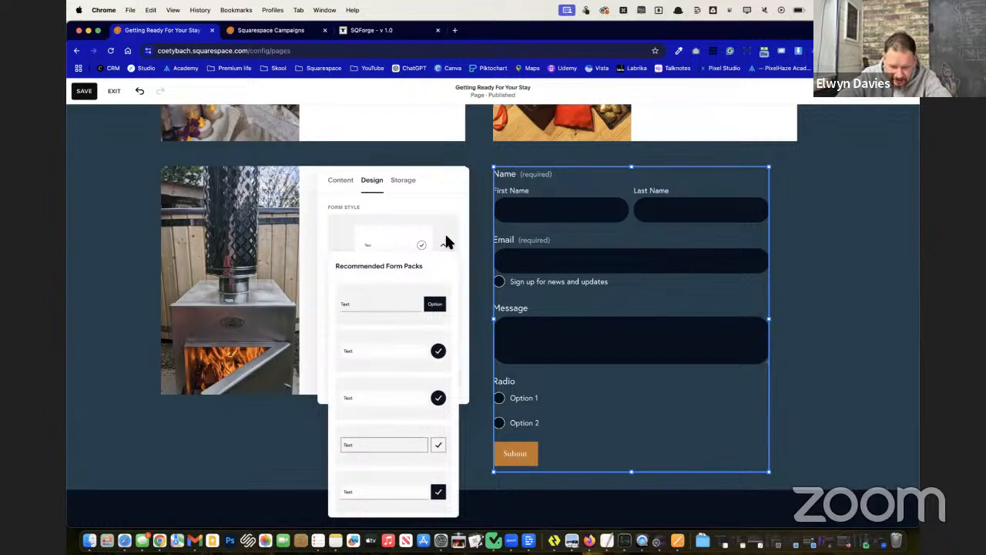
{"action": "scroll", "coordinate": [410, 445], "scroll_direction": "down", "scroll_amount": 3}
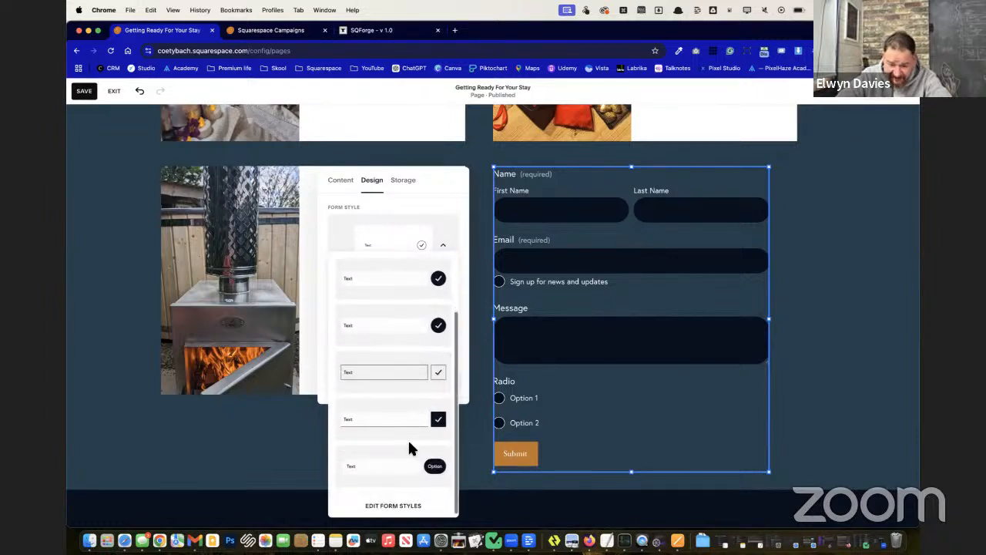
{"action": "left_click", "coordinate": [462, 286]}
Step: Turn on the form's Lightbox option and set the text of its opening button to Book Your Extras
{"action": "scroll", "coordinate": [462, 286], "scroll_direction": "down", "scroll_amount": 3}
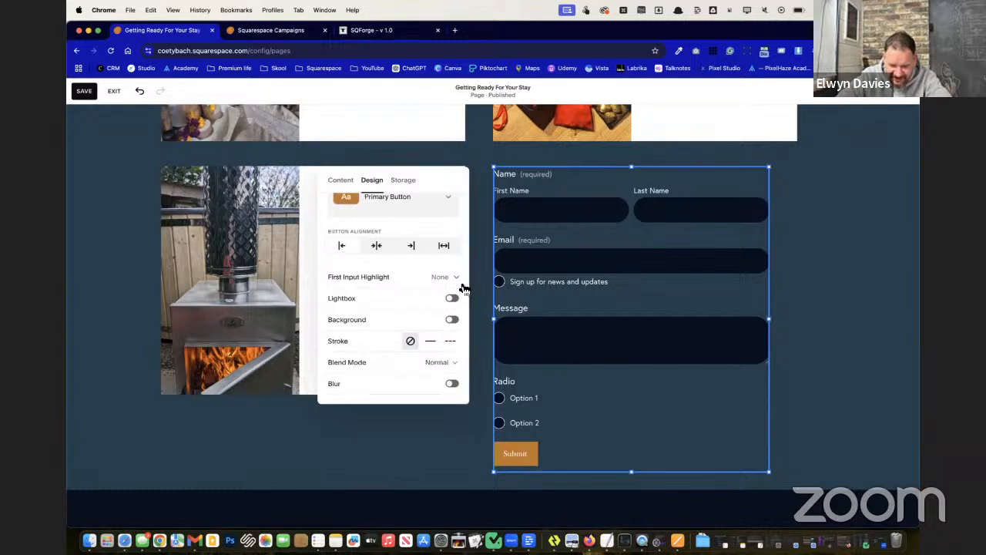
{"action": "left_click", "coordinate": [452, 299]}
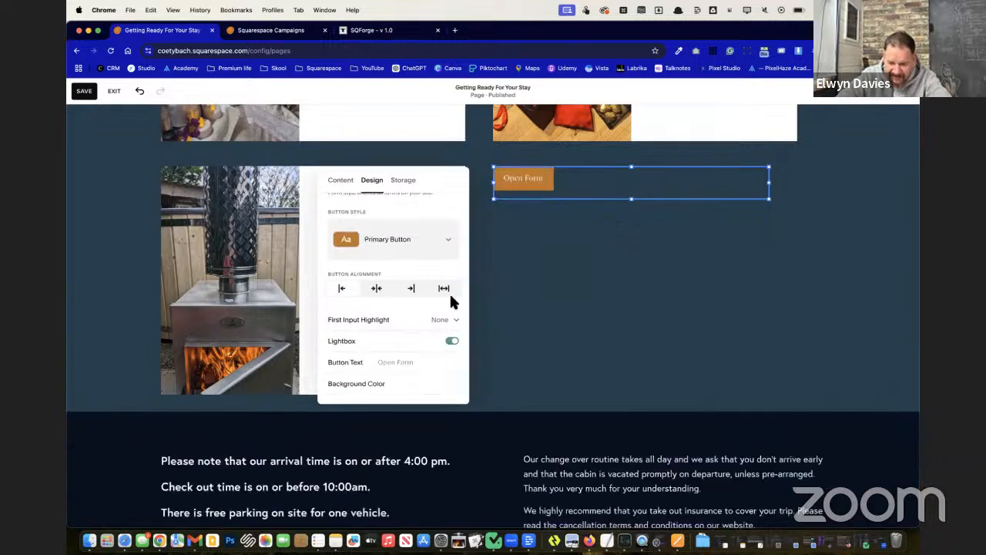
{"action": "left_click", "coordinate": [391, 362]}
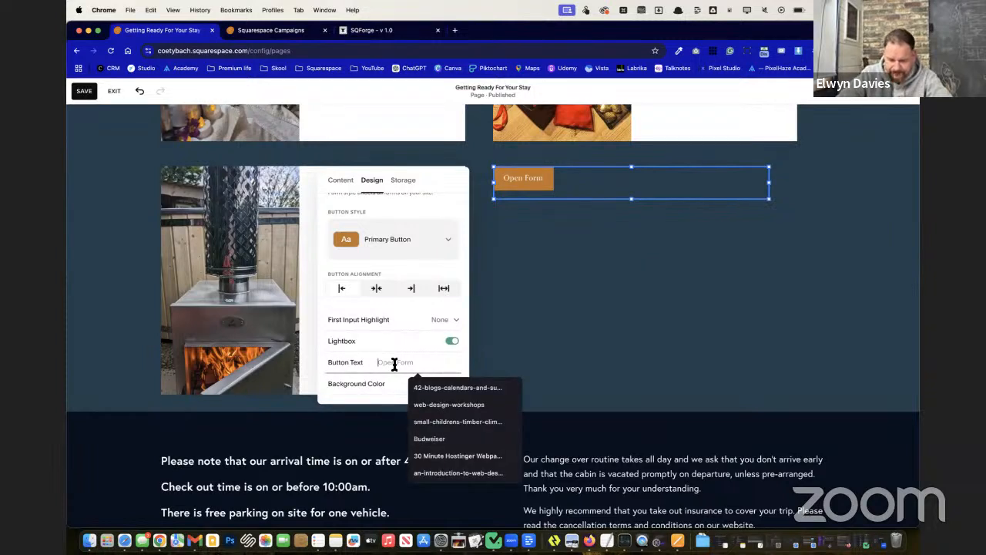
{"action": "type", "text": "Book"}
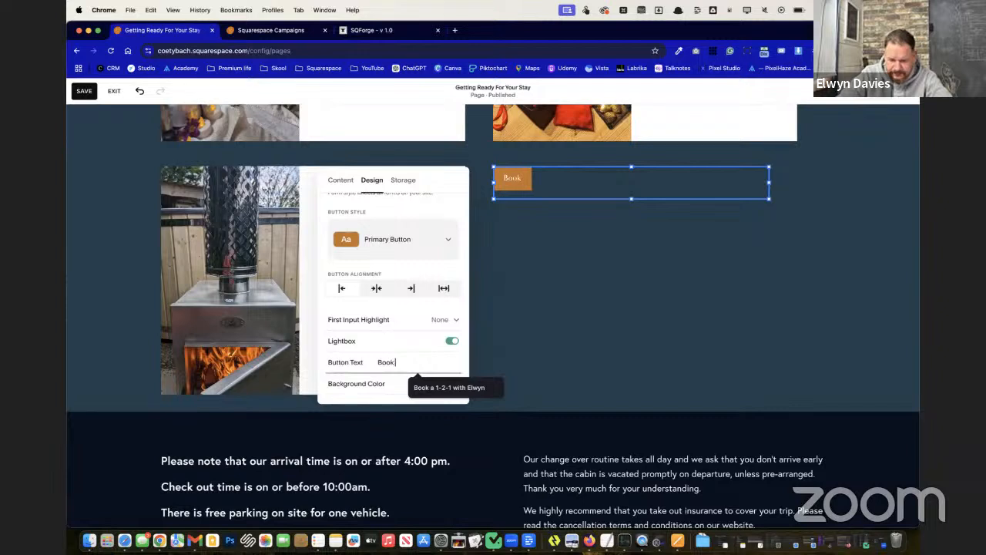
{"action": "type", "text": " Extra"}
{"action": "key", "text": "BackSpace"}
{"action": "key", "text": "BackSpace"}
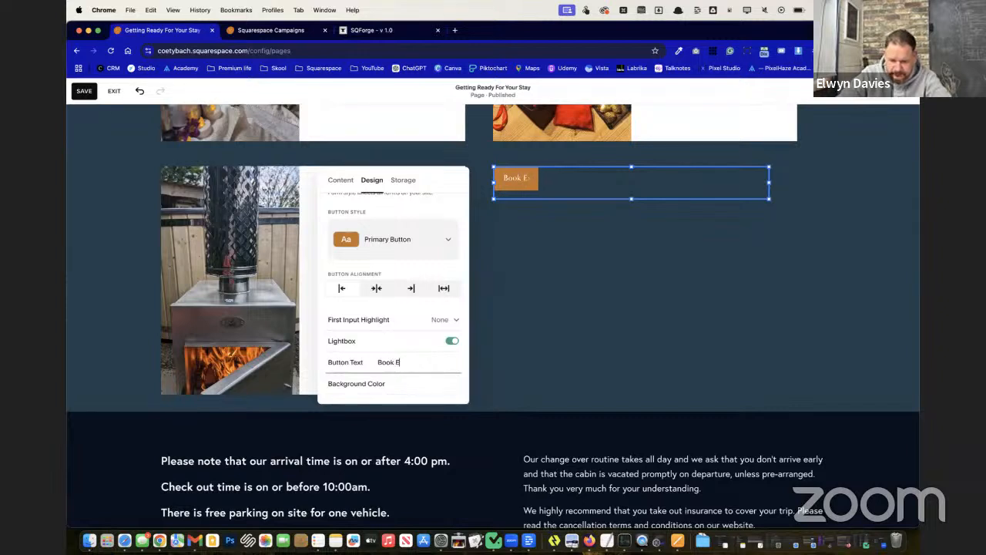
{"action": "key", "text": "BackSpace"}
{"action": "type", "text": "Your Extras"}
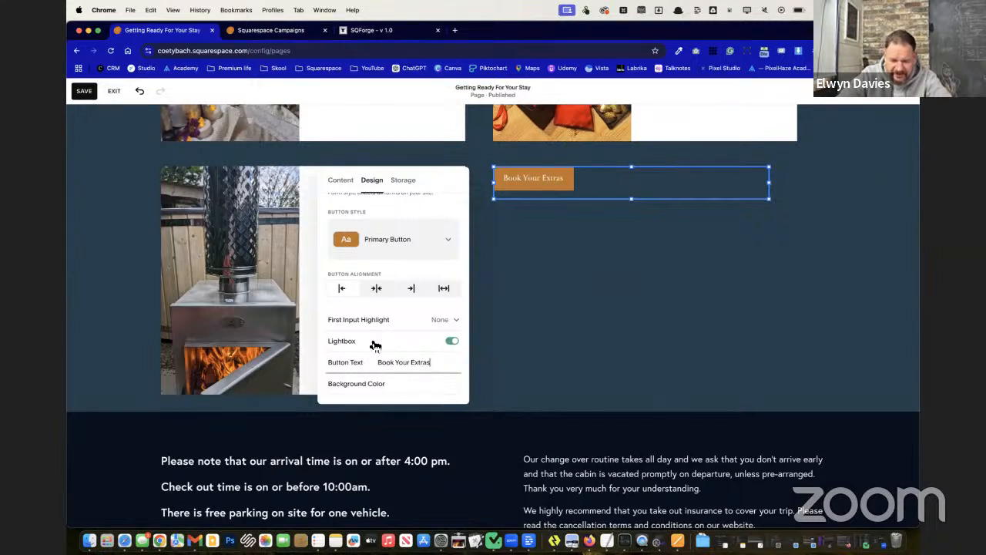
Step: Turn off Email Signup for the form's Email field, then save the page and leave editing mode
{"action": "scroll", "coordinate": [375, 344], "scroll_direction": "up", "scroll_amount": 3}
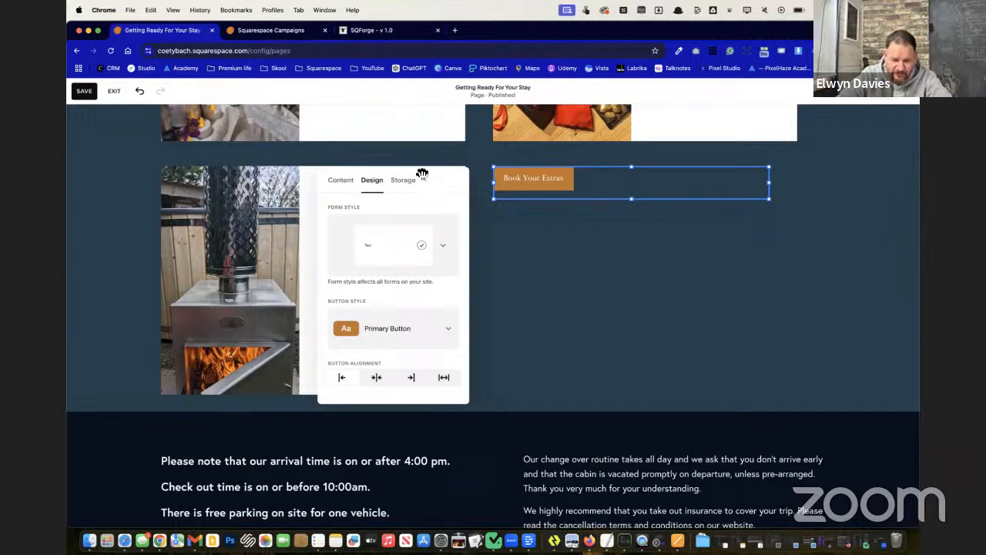
{"action": "left_click", "coordinate": [358, 185]}
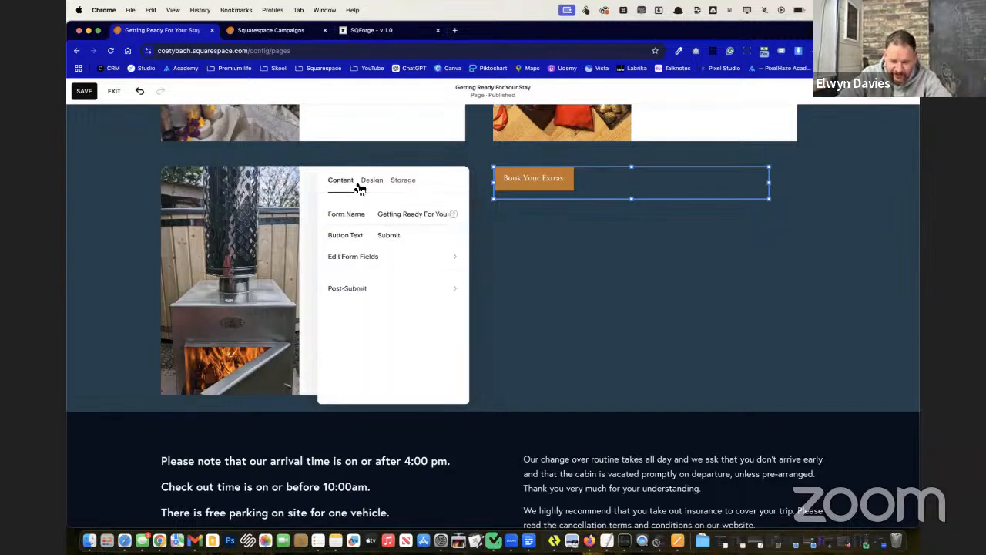
{"action": "left_click", "coordinate": [441, 264]}
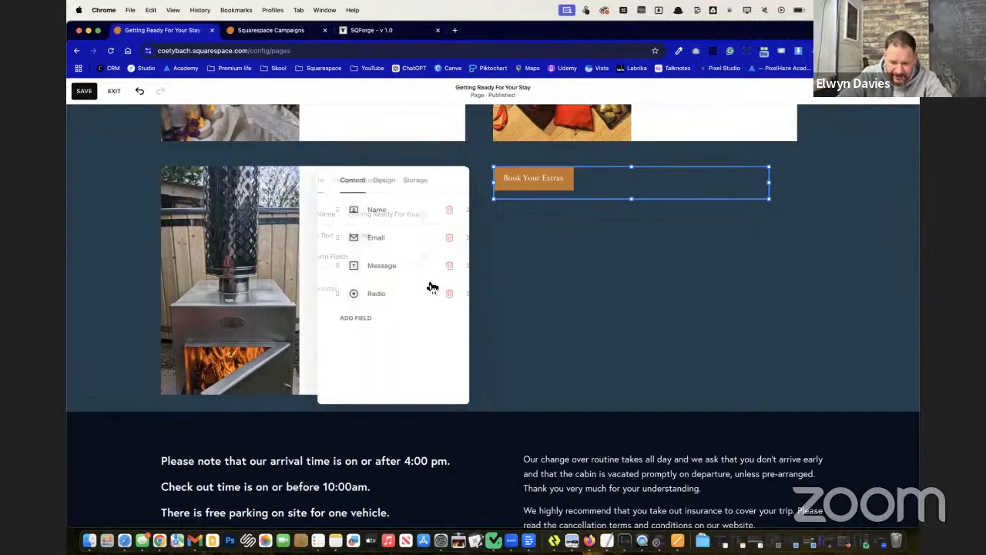
{"action": "left_click", "coordinate": [389, 238]}
{"action": "scroll", "coordinate": [375, 350], "scroll_direction": "down", "scroll_amount": 4}
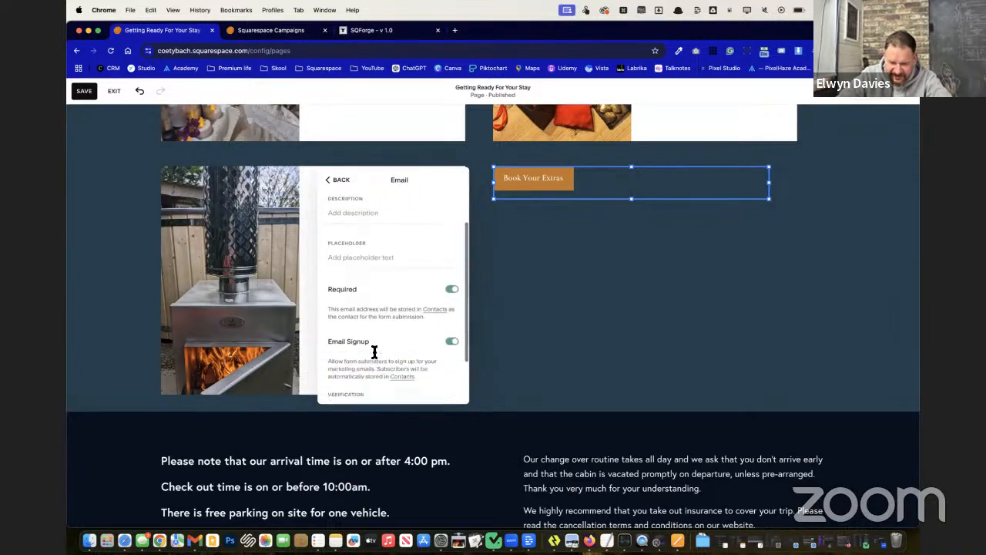
{"action": "left_click", "coordinate": [453, 280]}
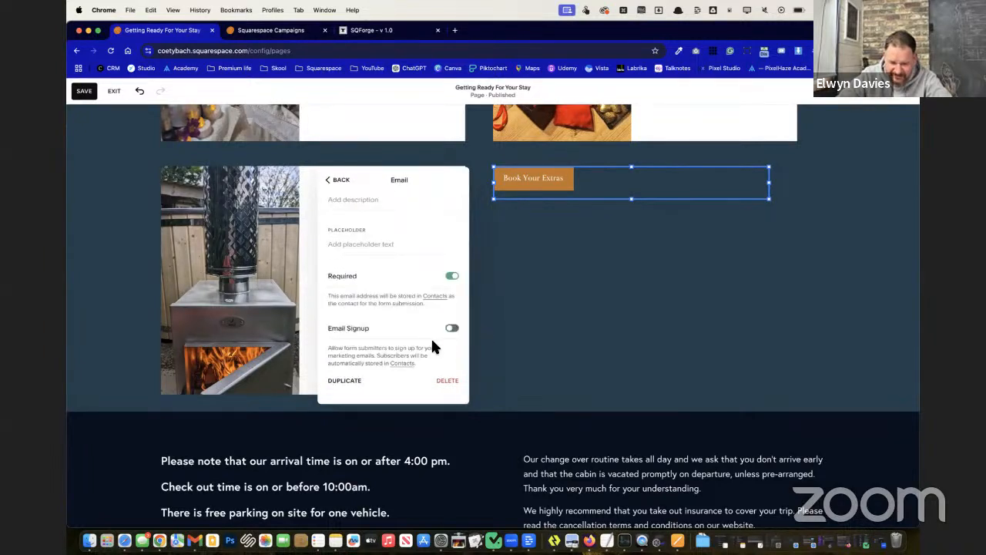
{"action": "left_click", "coordinate": [339, 180]}
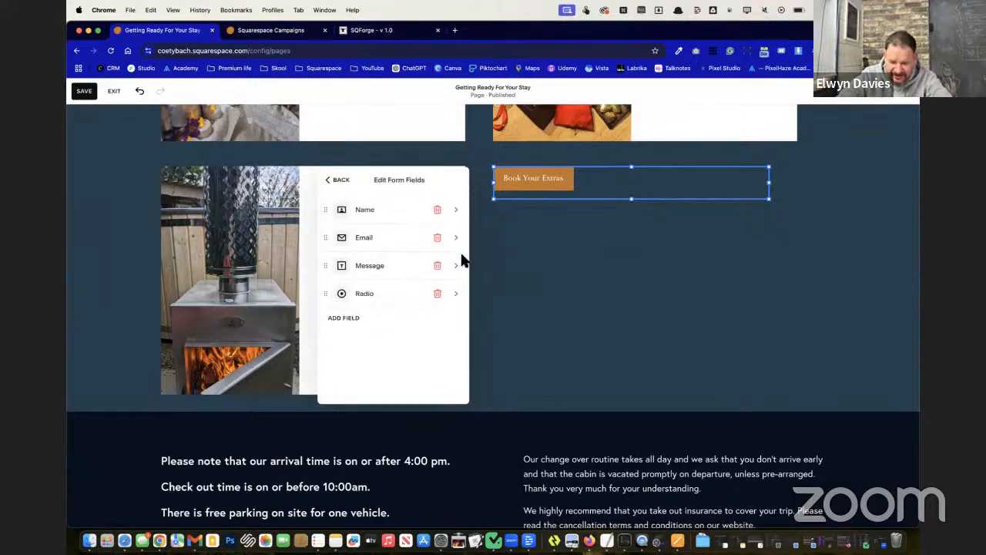
{"action": "left_click", "coordinate": [496, 258]}
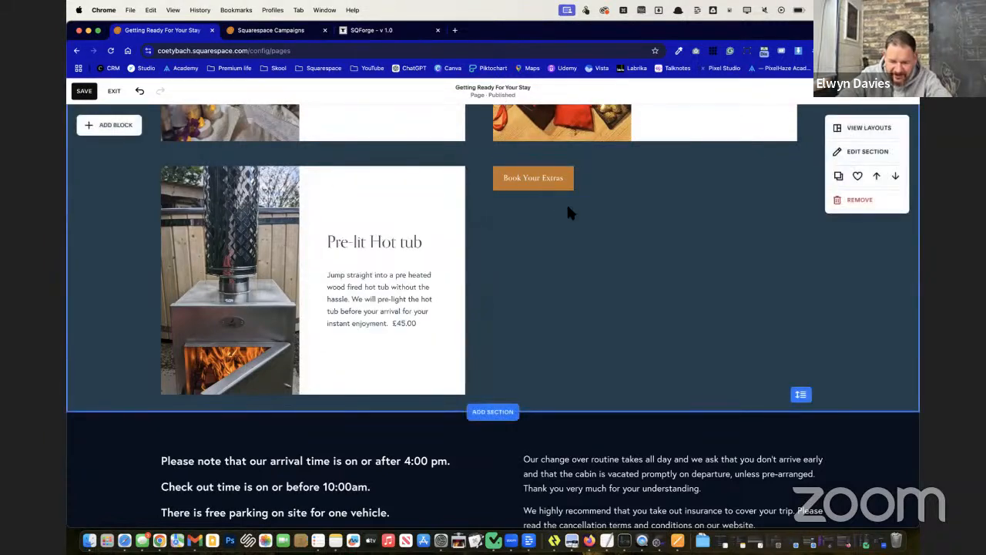
{"action": "left_click", "coordinate": [87, 92]}
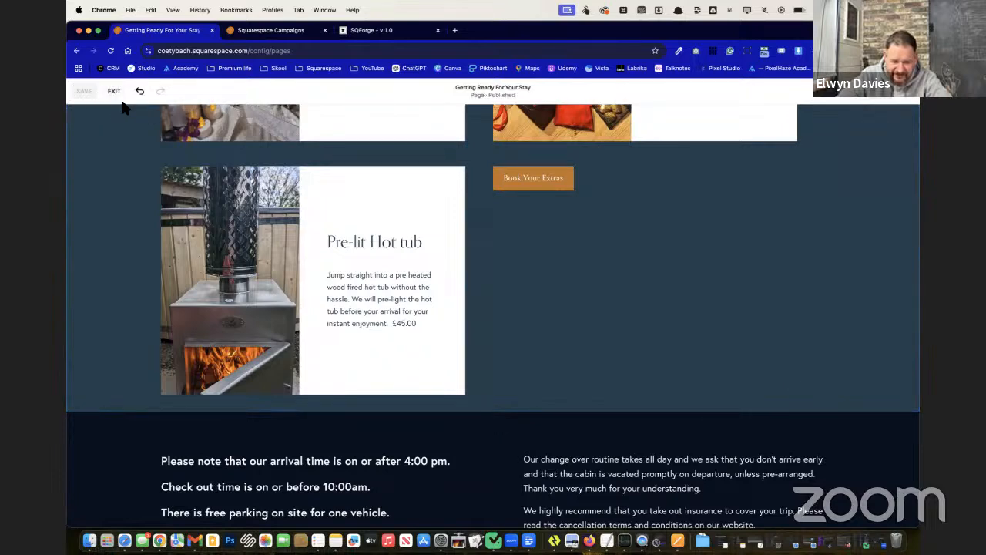
{"action": "left_click", "coordinate": [117, 94]}
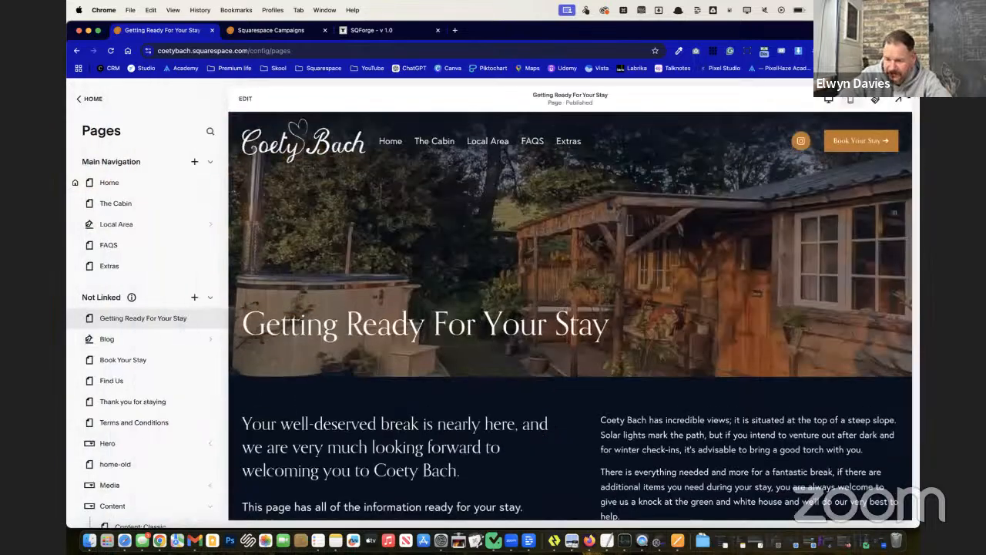
Step: Preview the page full screen and test the form behind the Book Your Extras button in the Optional Extras section
{"action": "left_click", "coordinate": [899, 99]}
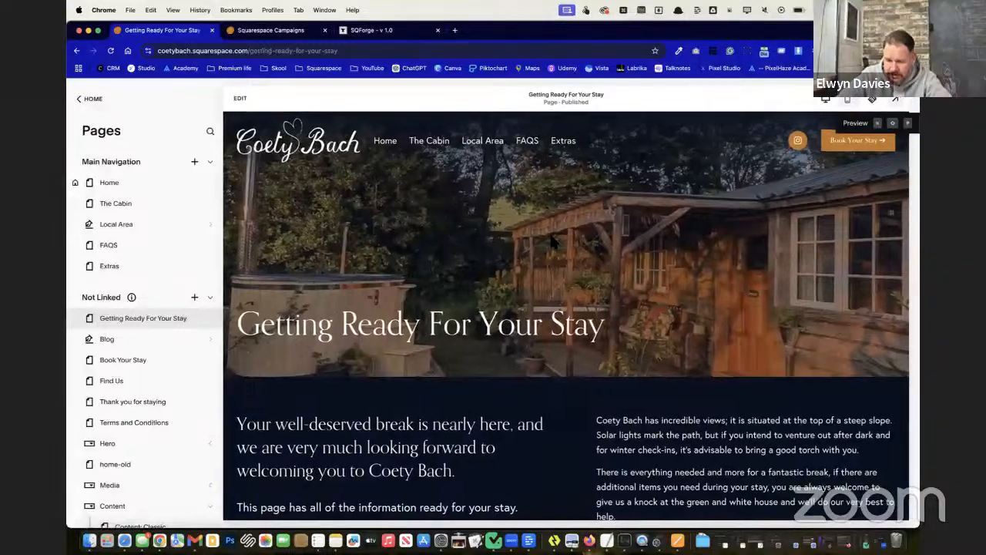
{"action": "scroll", "coordinate": [490, 262], "scroll_direction": "down", "scroll_amount": 20}
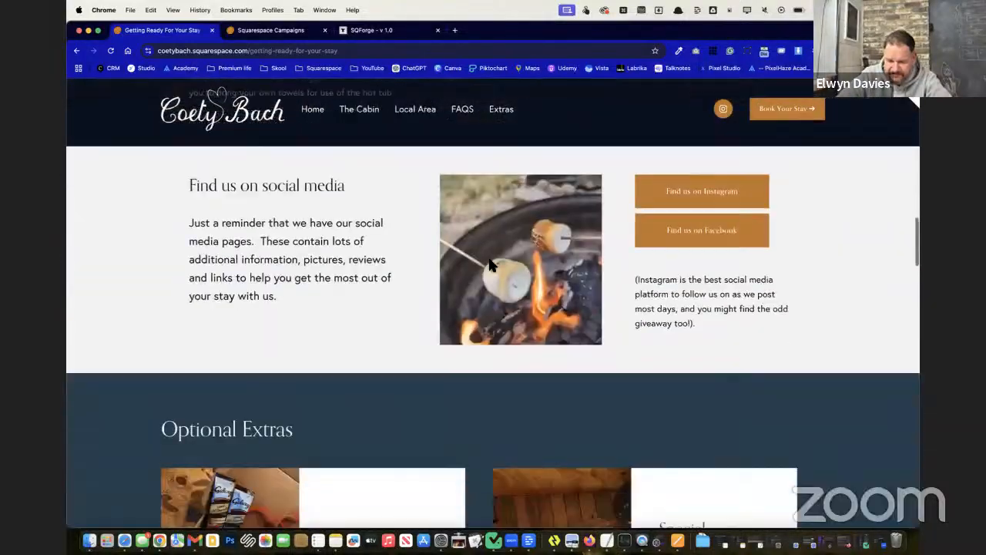
{"action": "scroll", "coordinate": [511, 260], "scroll_direction": "down", "scroll_amount": 8}
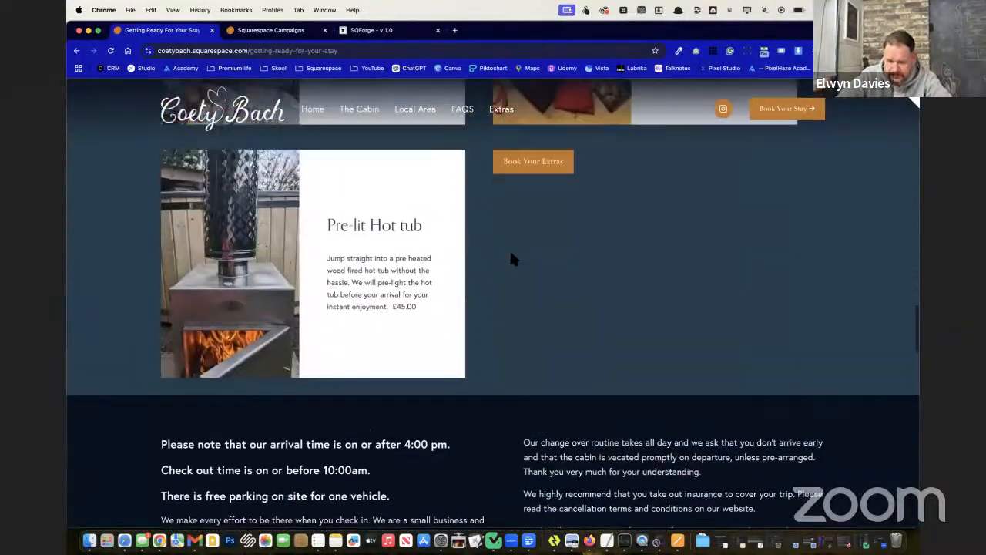
{"action": "scroll", "coordinate": [524, 323], "scroll_direction": "up", "scroll_amount": 3}
{"action": "left_click", "coordinate": [539, 370]}
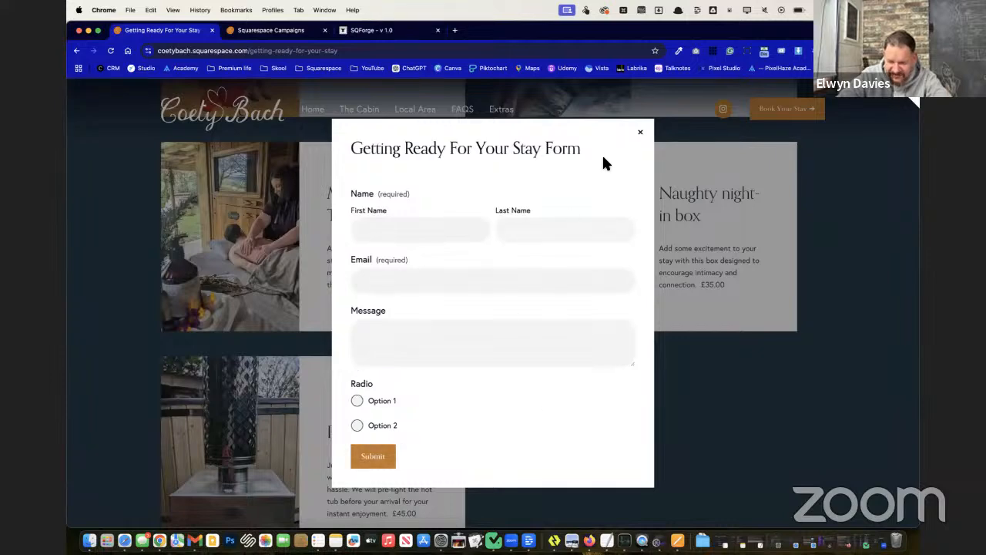
{"action": "left_click", "coordinate": [640, 134]}
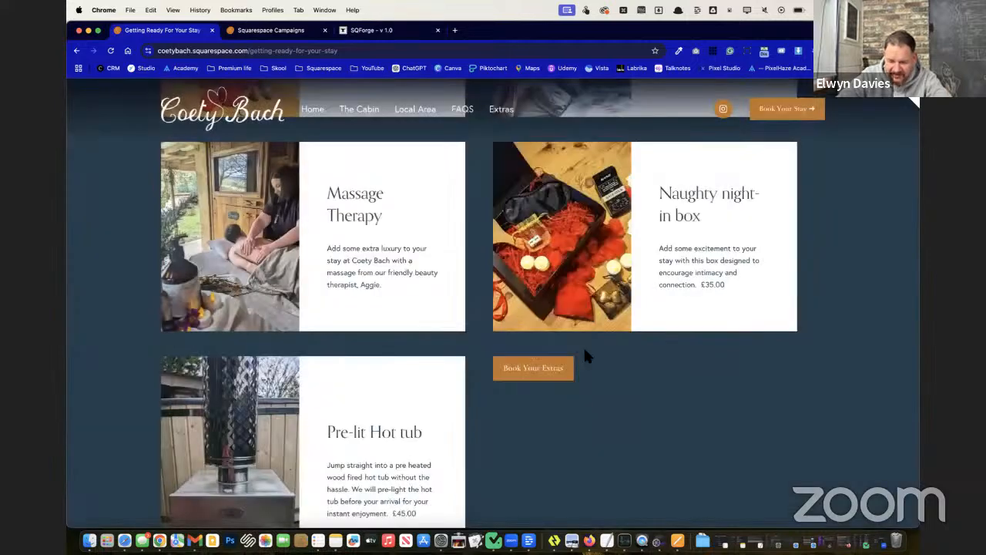
Step: Review the arrival and directions text further down the preview, then reopen the page for editing at that area
{"action": "scroll", "coordinate": [630, 351], "scroll_direction": "down", "scroll_amount": 5}
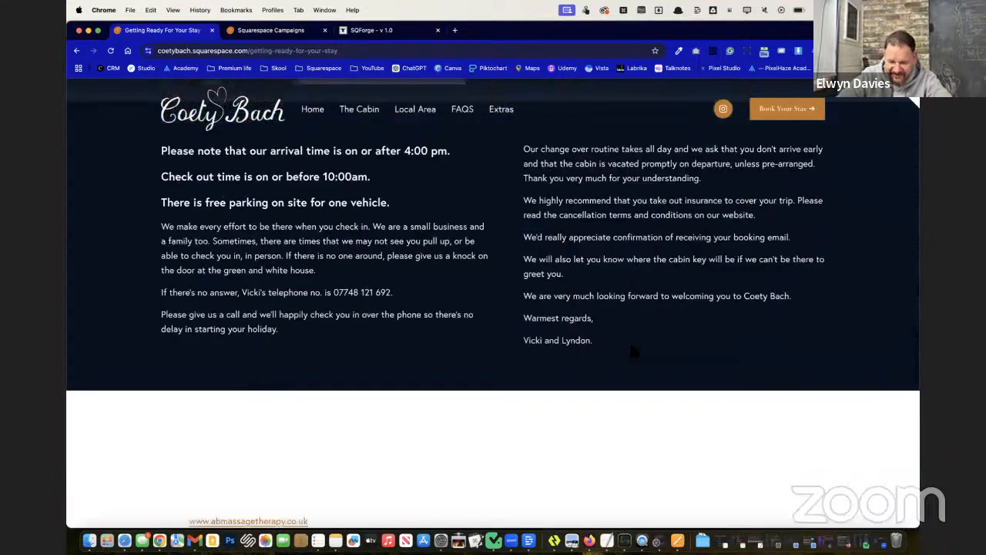
{"action": "scroll", "coordinate": [630, 350], "scroll_direction": "down", "scroll_amount": 7}
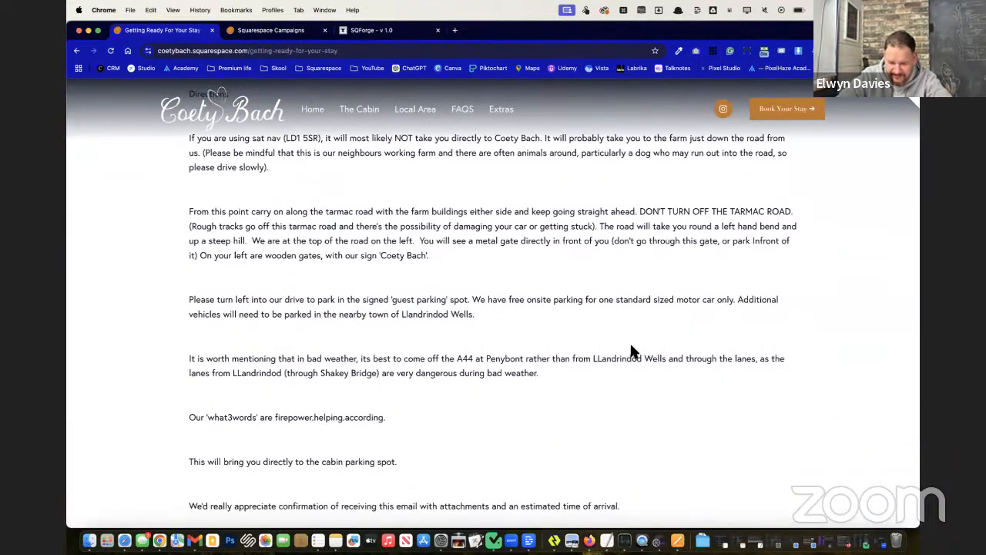
{"action": "scroll", "coordinate": [630, 351], "scroll_direction": "up", "scroll_amount": 6}
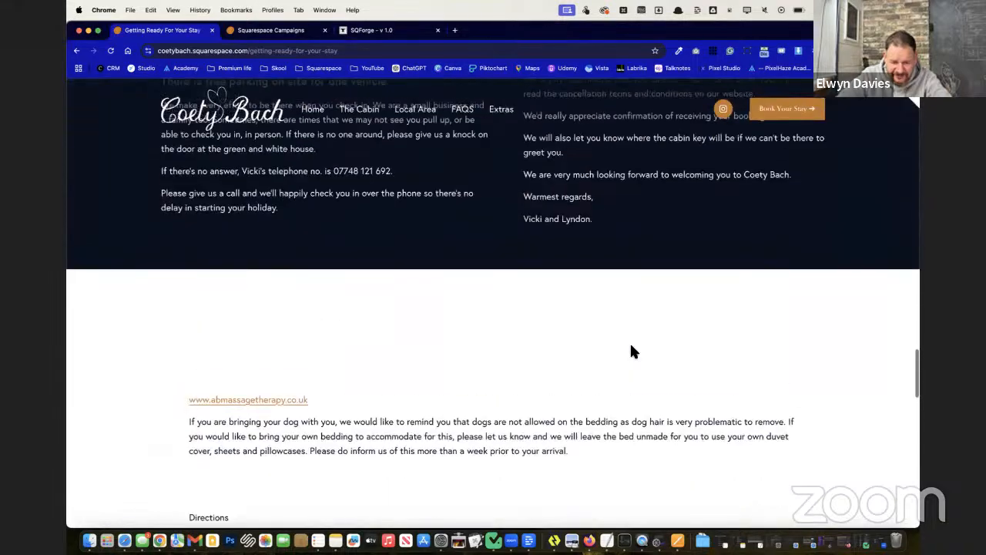
{"action": "left_click", "coordinate": [915, 102]}
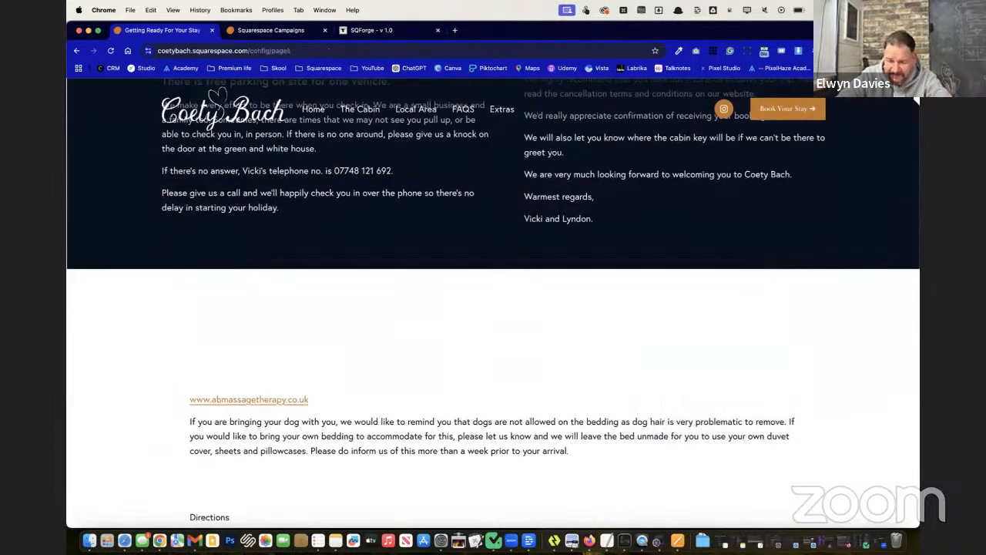
{"action": "left_click", "coordinate": [250, 102]}
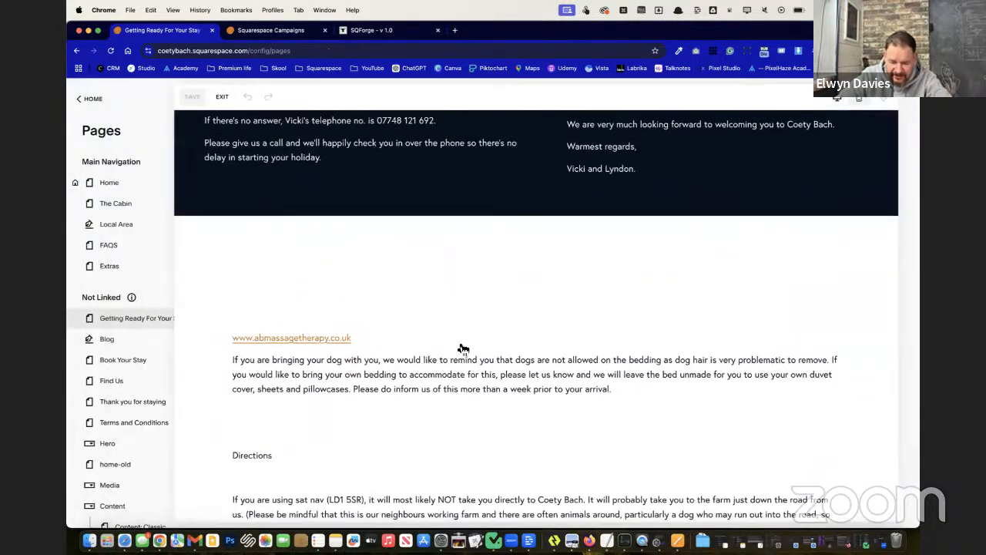
{"action": "scroll", "coordinate": [463, 348], "scroll_direction": "down", "scroll_amount": 15}
{"action": "scroll", "coordinate": [463, 351], "scroll_direction": "up", "scroll_amount": 15}
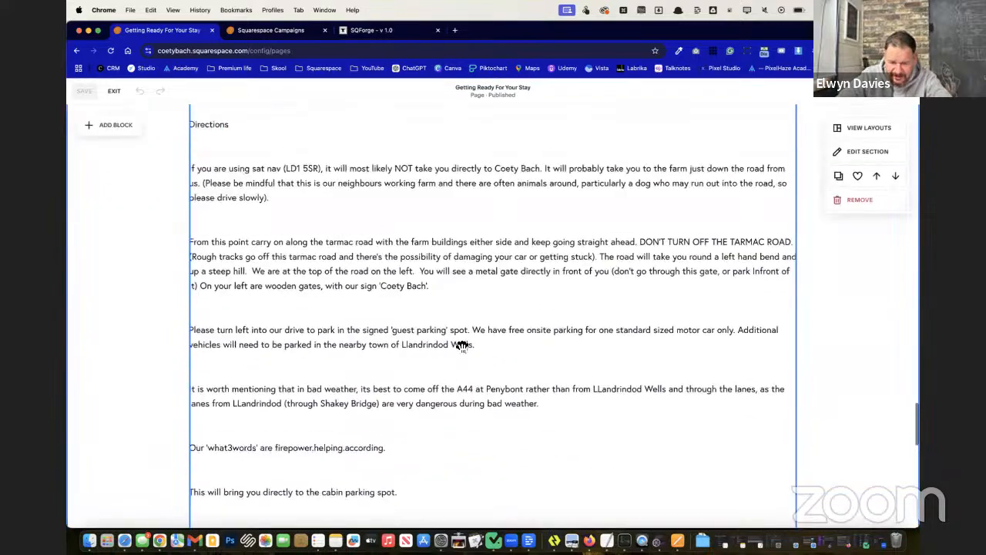
{"action": "scroll", "coordinate": [463, 346], "scroll_direction": "up", "scroll_amount": 5}
Step: Insert the saved Contact Us section with the Coety Bach logo and map below the dark arrival information section
{"action": "left_click", "coordinate": [504, 308]}
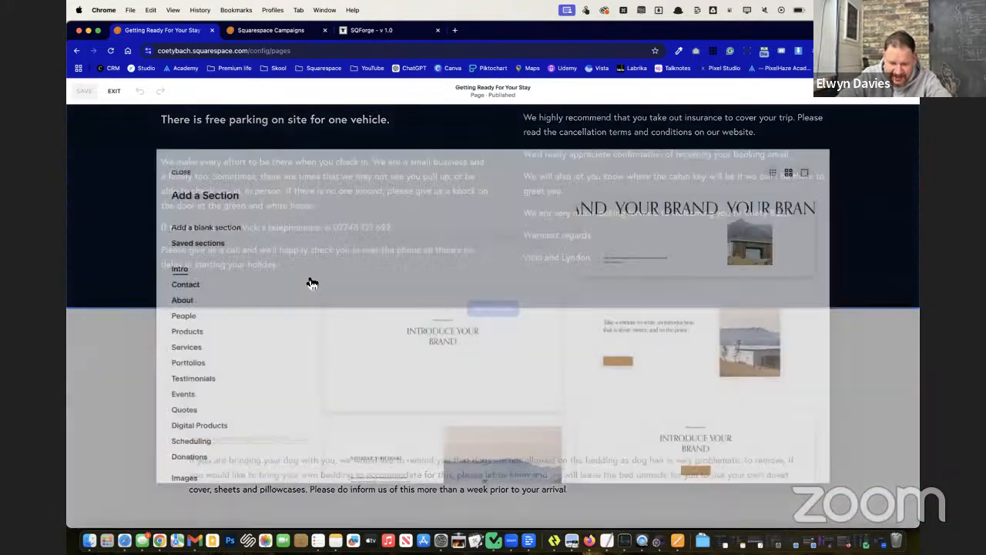
{"action": "left_click", "coordinate": [221, 244]}
{"action": "scroll", "coordinate": [503, 358], "scroll_direction": "down", "scroll_amount": 5}
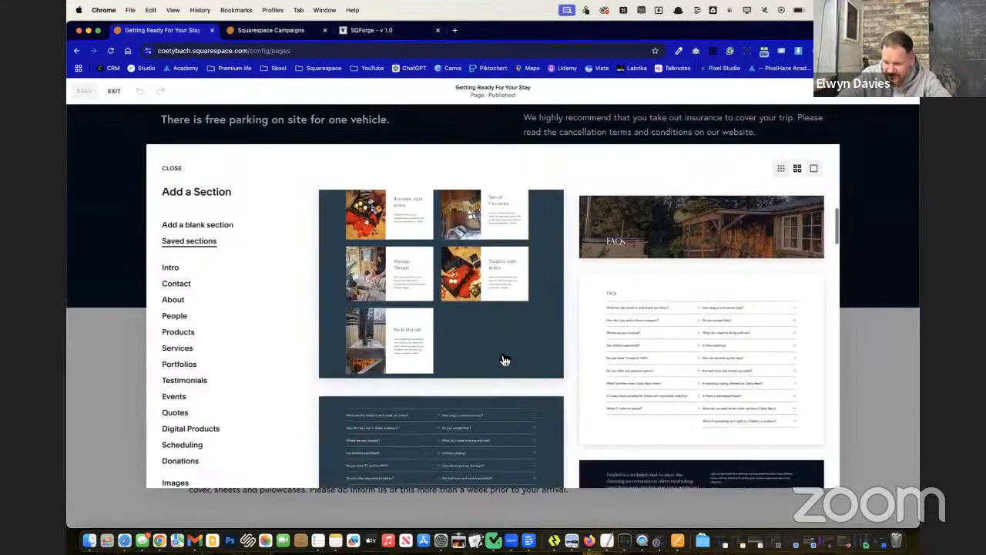
{"action": "scroll", "coordinate": [503, 359], "scroll_direction": "down", "scroll_amount": 8}
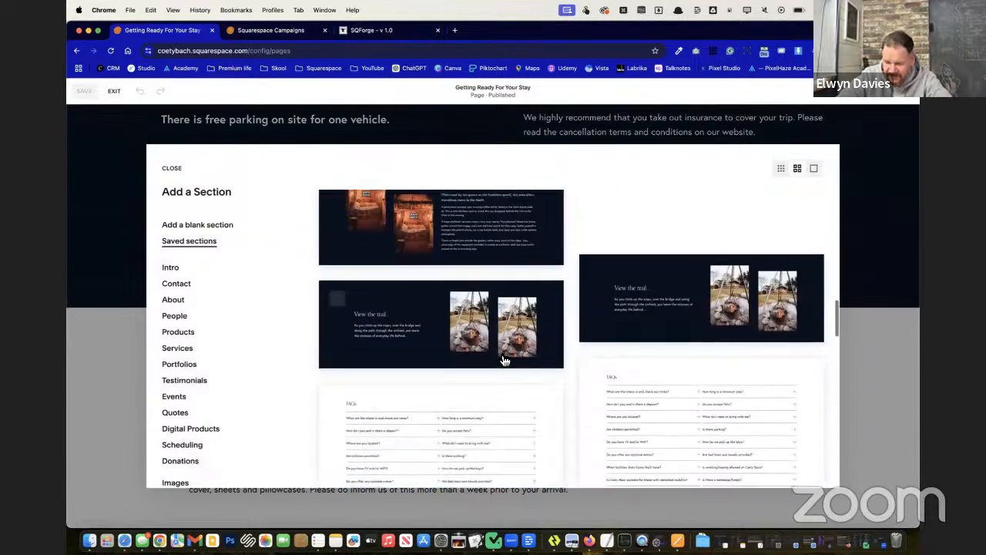
{"action": "scroll", "coordinate": [504, 358], "scroll_direction": "down", "scroll_amount": 10}
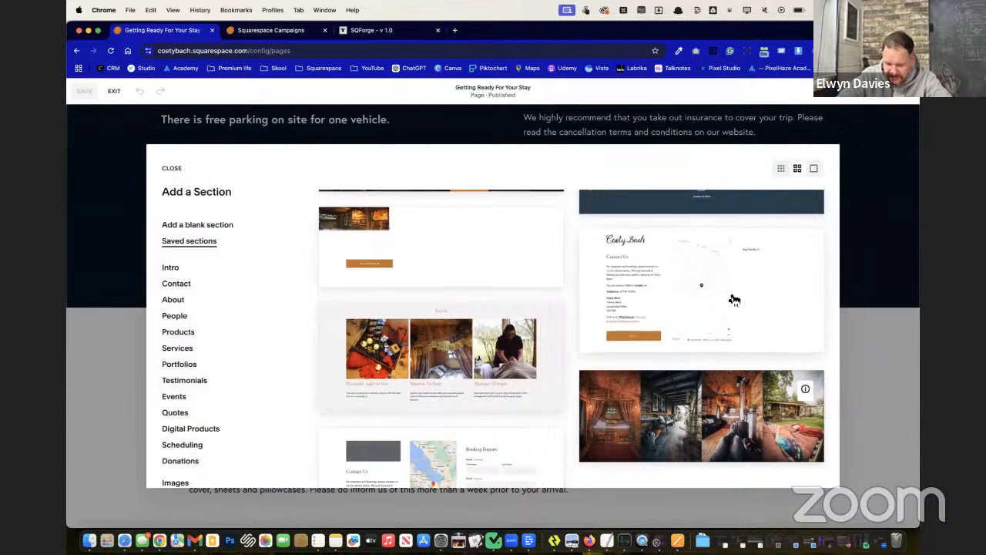
{"action": "scroll", "coordinate": [734, 300], "scroll_direction": "down", "scroll_amount": 2}
{"action": "scroll", "coordinate": [732, 297], "scroll_direction": "up", "scroll_amount": 2}
{"action": "left_click", "coordinate": [767, 287]}
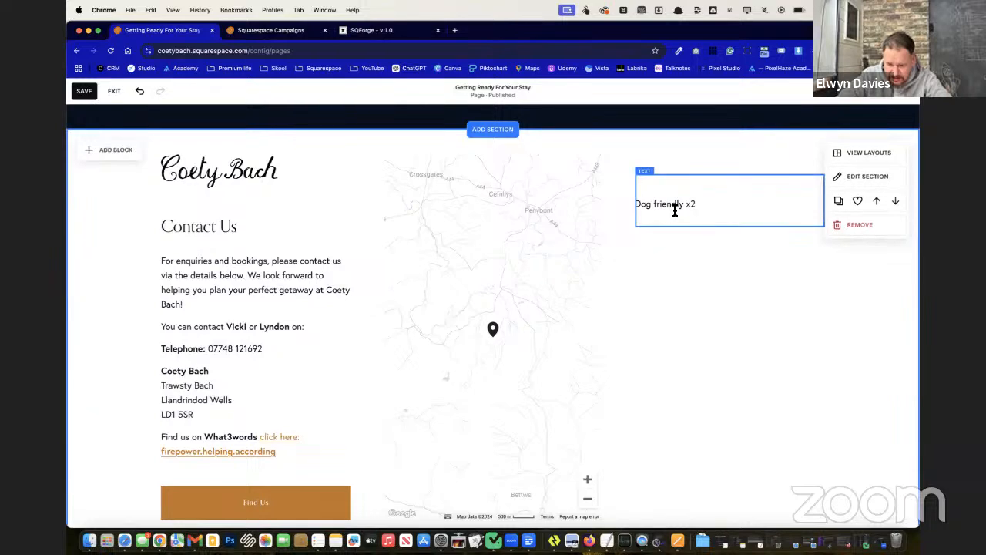
Step: Delete the Dog friendly x2 text block and move the map into the outer column it occupied
{"action": "left_click", "coordinate": [674, 210]}
{"action": "left_click", "coordinate": [747, 159]}
{"action": "left_click_drag", "start_coordinate": [486, 296], "coordinate": [704, 301]}
Step: Widen the Contact Us text block across the empty middle column towards the map
{"action": "scroll", "coordinate": [351, 277], "scroll_direction": "down", "scroll_amount": 1}
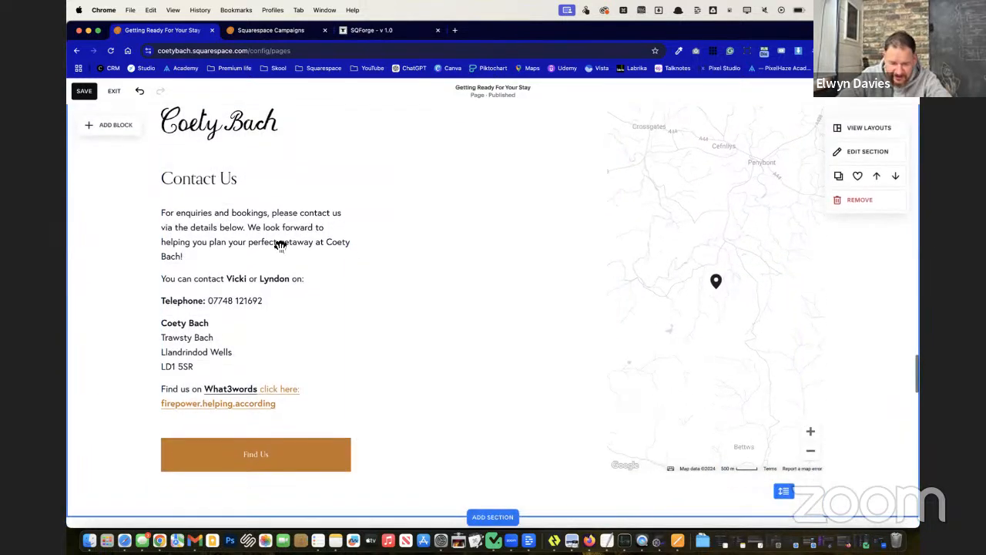
{"action": "left_click", "coordinate": [280, 245]}
{"action": "left_click_drag", "start_coordinate": [356, 288], "coordinate": [571, 290]}
{"action": "left_click", "coordinate": [98, 239]}
Step: Copy the directions text in the leftover block, from the Directions line through "This will bring you directly to the cabin parking spot."
{"action": "scroll", "coordinate": [98, 239], "scroll_direction": "down", "scroll_amount": 4}
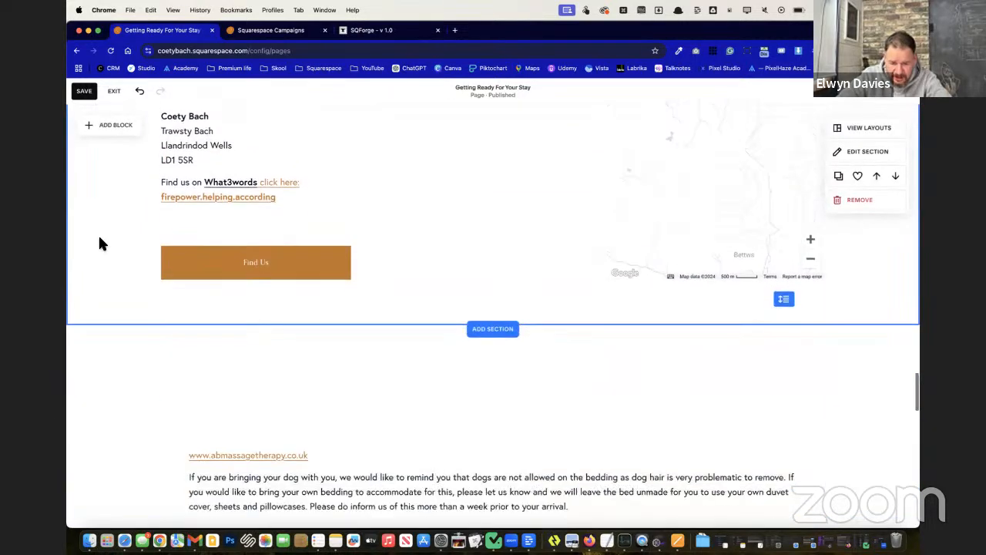
{"action": "scroll", "coordinate": [99, 244], "scroll_direction": "down", "scroll_amount": 5}
{"action": "scroll", "coordinate": [100, 244], "scroll_direction": "down", "scroll_amount": 1}
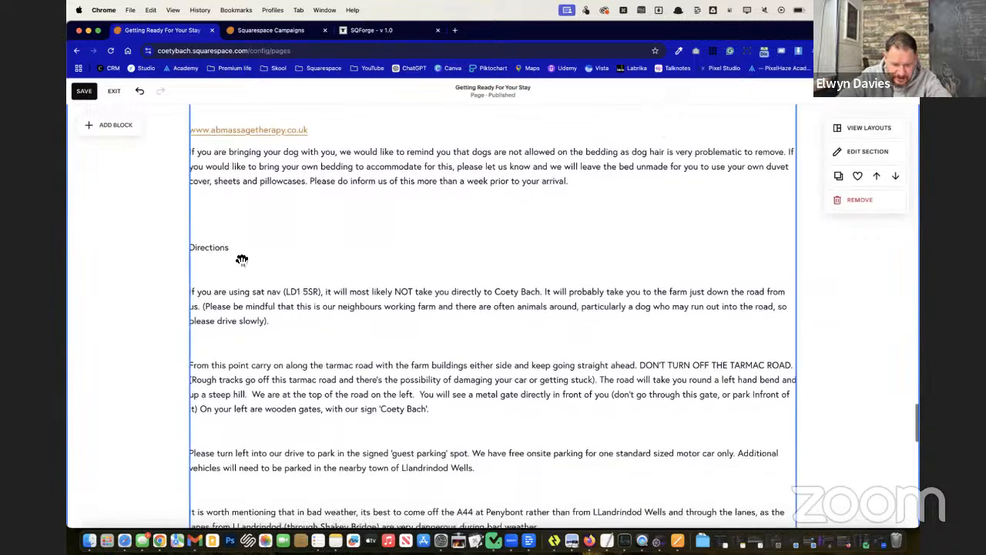
{"action": "left_click", "coordinate": [202, 253]}
{"action": "left_click_drag", "start_coordinate": [191, 247], "coordinate": [576, 264]}
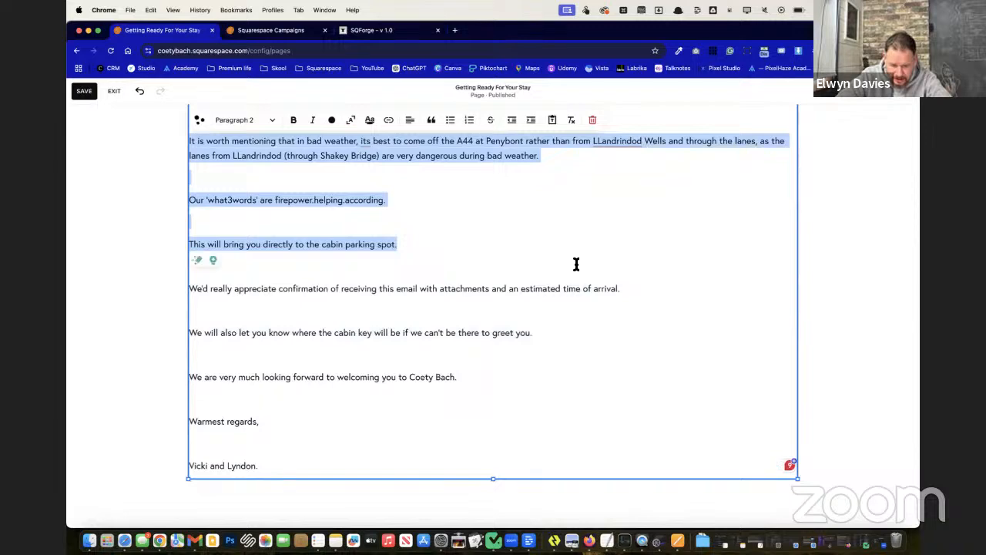
{"action": "scroll", "coordinate": [576, 265], "scroll_direction": "up", "scroll_amount": 10}
{"action": "scroll", "coordinate": [577, 267], "scroll_direction": "up", "scroll_amount": 5}
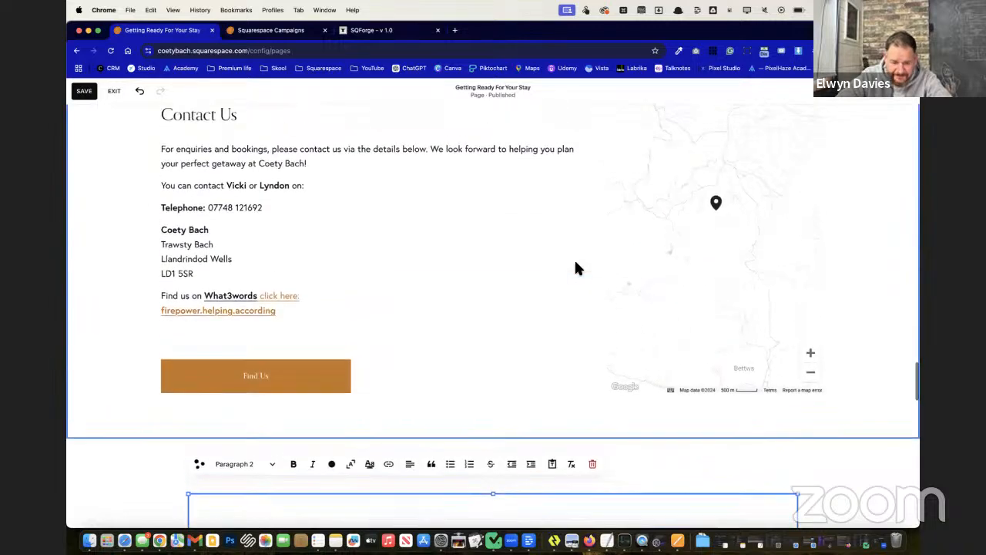
Step: Join the Telephone line onto the end of the contact sentence in the Contact Us text block
{"action": "left_click", "coordinate": [327, 330]}
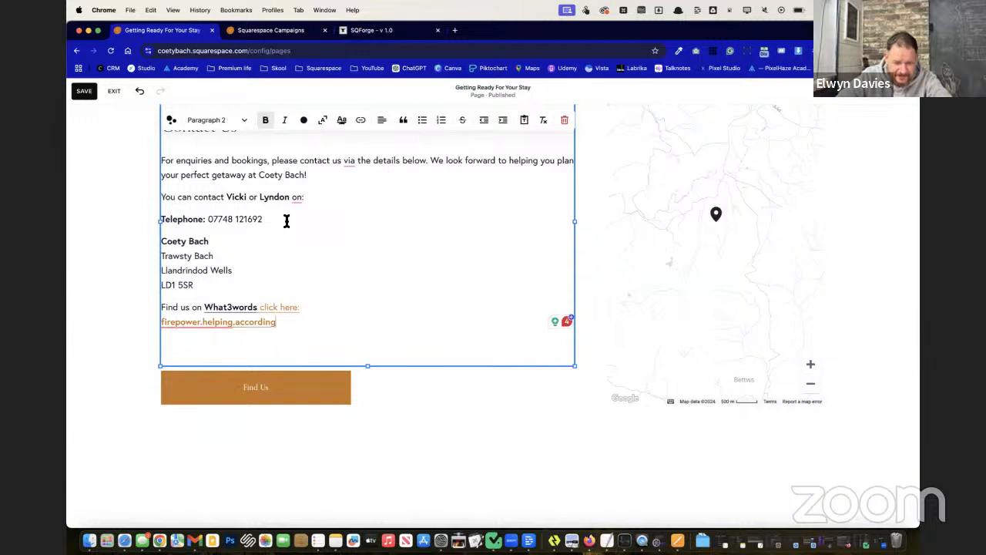
{"action": "scroll", "coordinate": [284, 222], "scroll_direction": "up", "scroll_amount": 1}
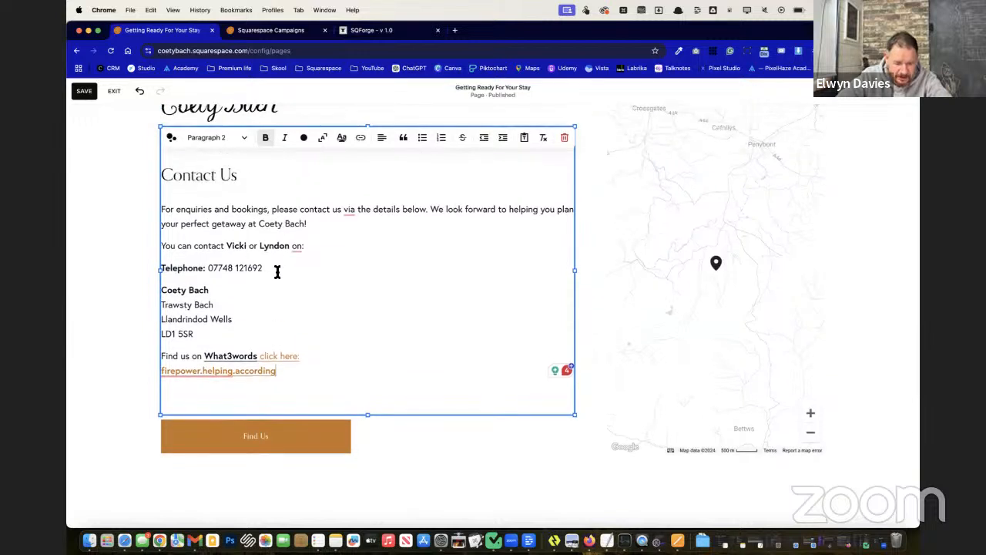
{"action": "triple_click", "coordinate": [170, 215]}
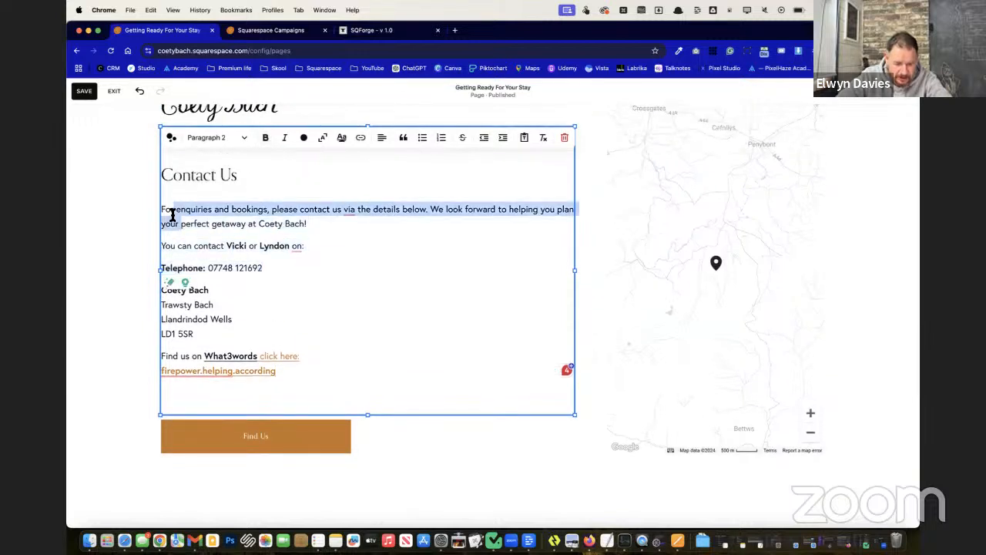
{"action": "left_click", "coordinate": [208, 213]}
{"action": "left_click_drag", "start_coordinate": [163, 271], "coordinate": [177, 270]}
{"action": "double_click", "coordinate": [178, 270]}
{"action": "left_click", "coordinate": [180, 270]}
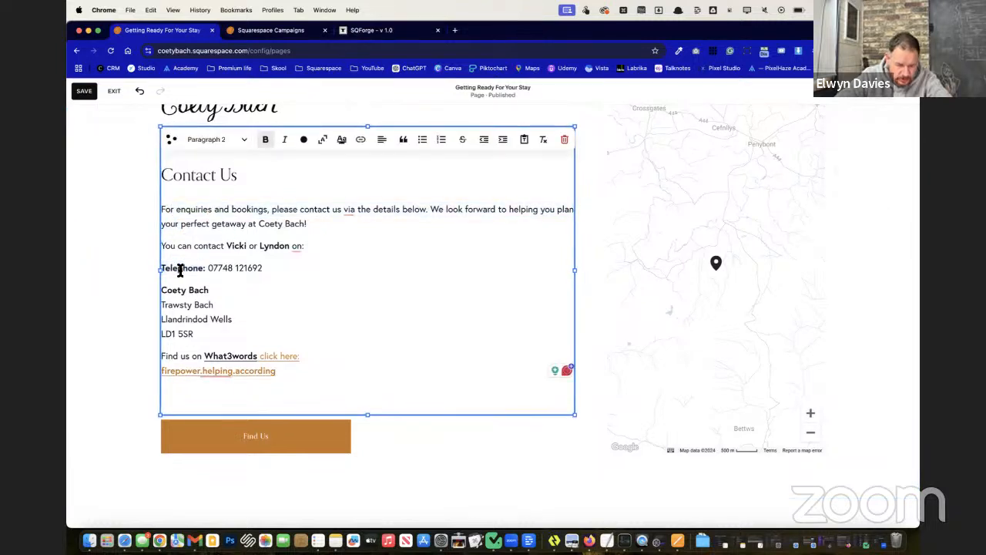
{"action": "key", "text": "BackSpace"}
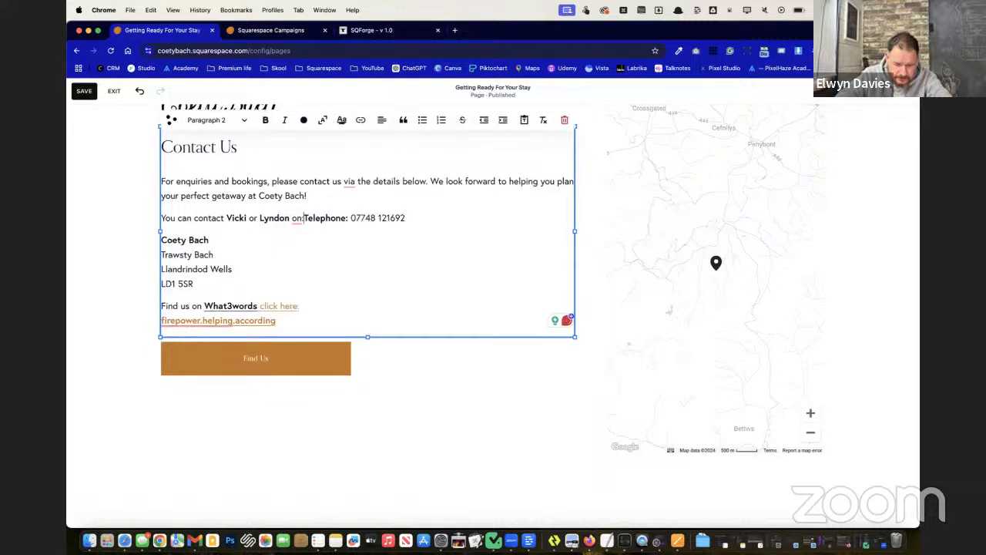
Step: Replace the Contact Us heading with "Find Us"
{"action": "scroll", "coordinate": [188, 264], "scroll_direction": "up", "scroll_amount": 2}
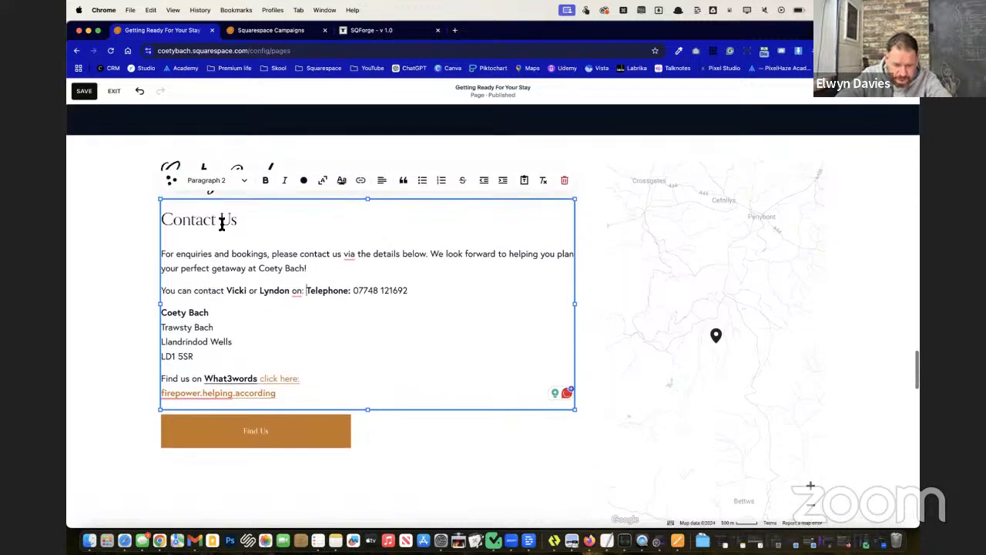
{"action": "left_click", "coordinate": [223, 220]}
{"action": "left_click_drag", "start_coordinate": [239, 221], "coordinate": [151, 223]}
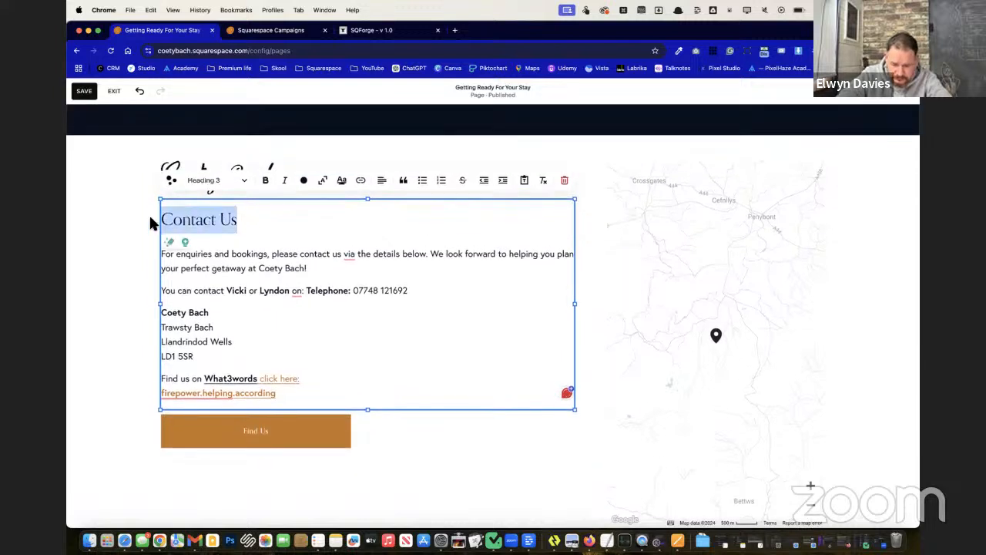
{"action": "type", "text": "Find Us"}
{"action": "left_click", "coordinate": [81, 231]}
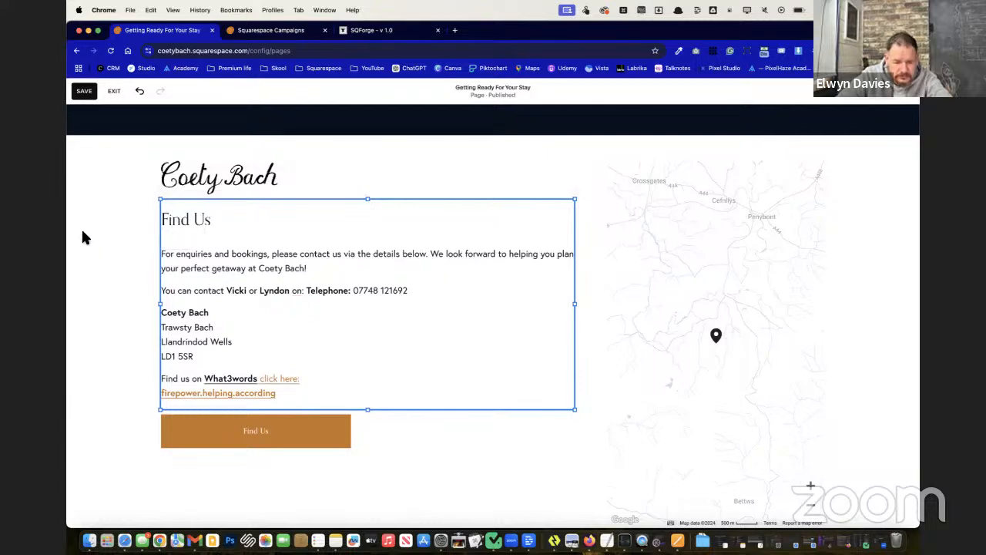
Step: Delete the Coety Bach logo and move the Find Us text block up into its place
{"action": "left_click", "coordinate": [285, 163]}
{"action": "key", "text": "BackSpace"}
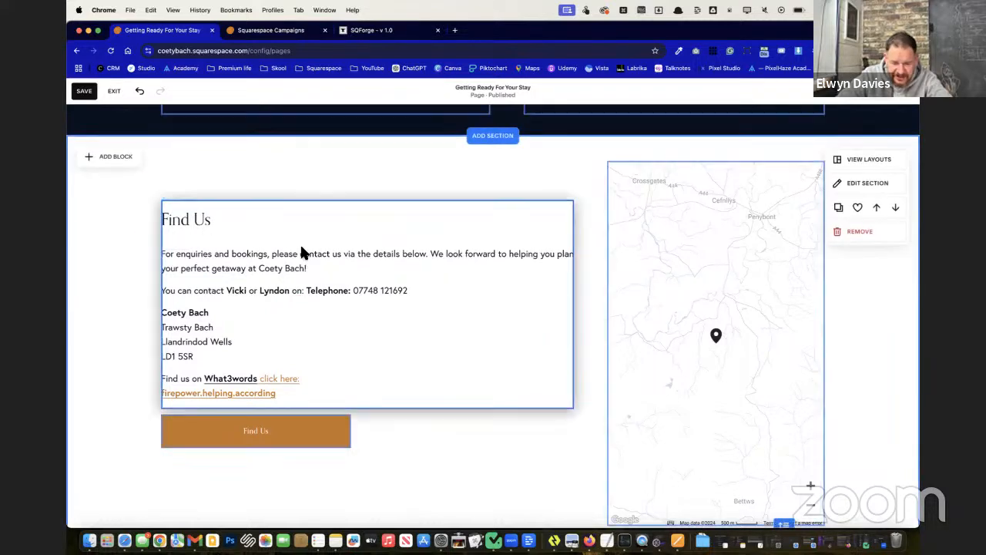
{"action": "left_click_drag", "start_coordinate": [301, 253], "coordinate": [336, 226]}
Step: Replace the enquiries and bookings paragraph under the Find Us heading with the copied directions text
{"action": "left_click", "coordinate": [348, 311]}
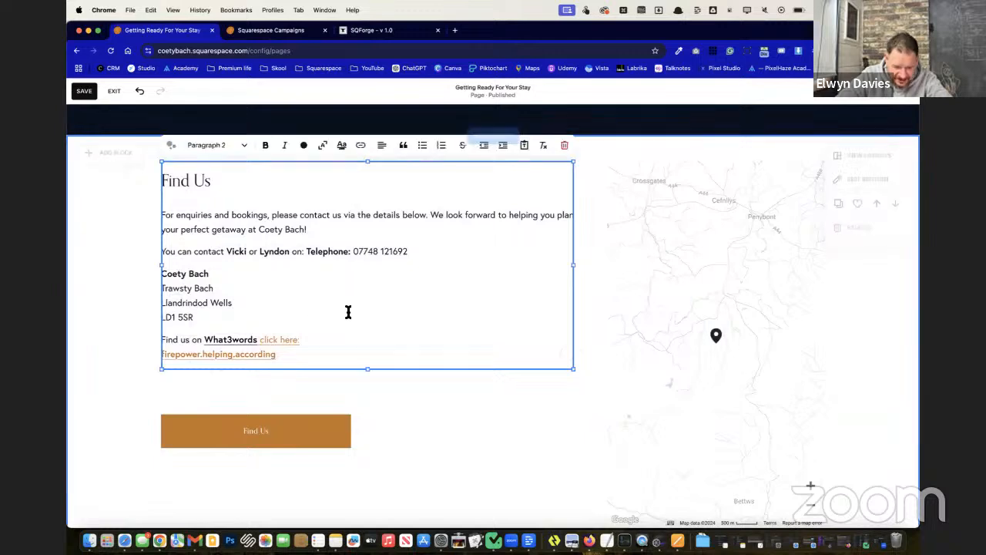
{"action": "left_click_drag", "start_coordinate": [329, 229], "coordinate": [146, 212]}
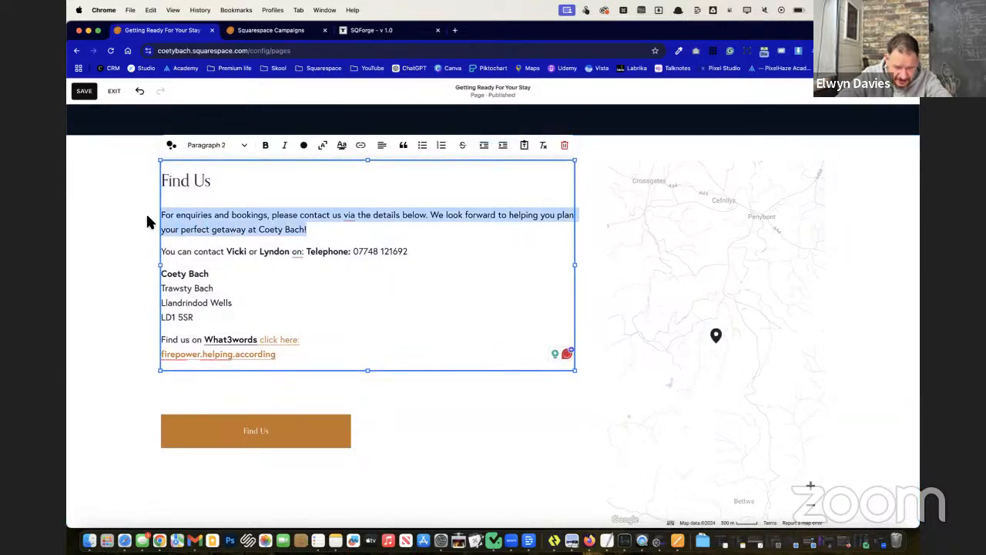
{"action": "key", "text": "super+v"}
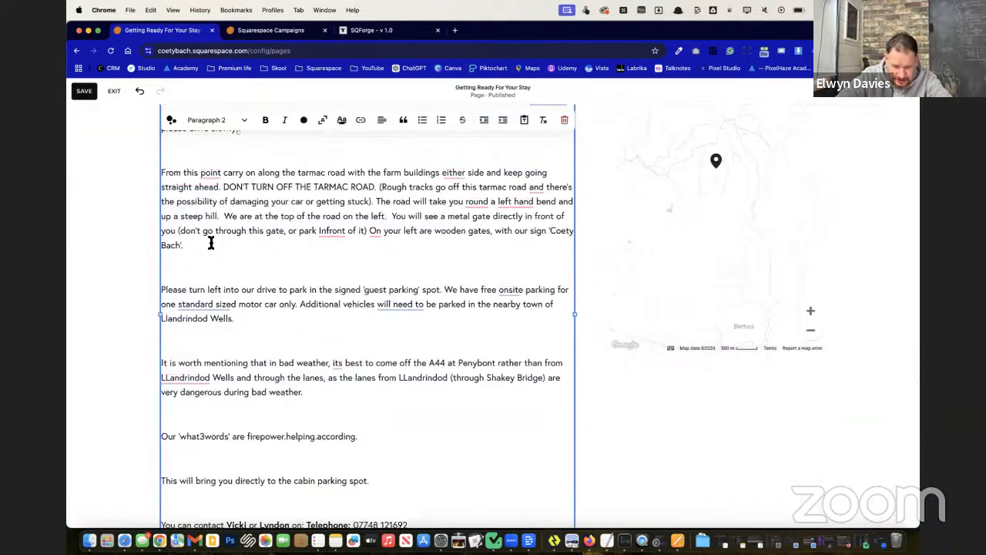
Step: Remove the blank lines between the directions paragraphs, from the sat nav paragraph to the bad weather paragraph
{"action": "scroll", "coordinate": [209, 241], "scroll_direction": "up", "scroll_amount": 3}
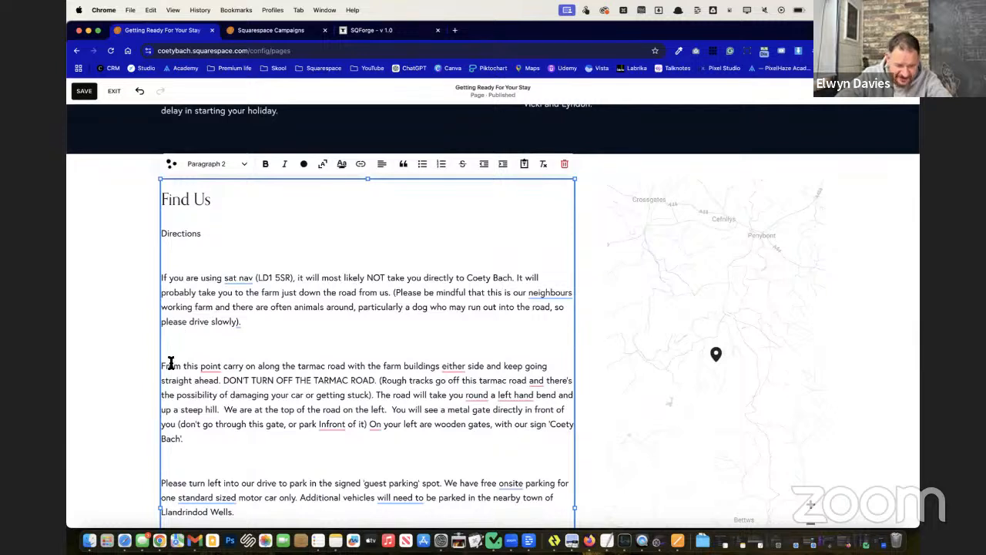
{"action": "key", "text": "BackSpace"}
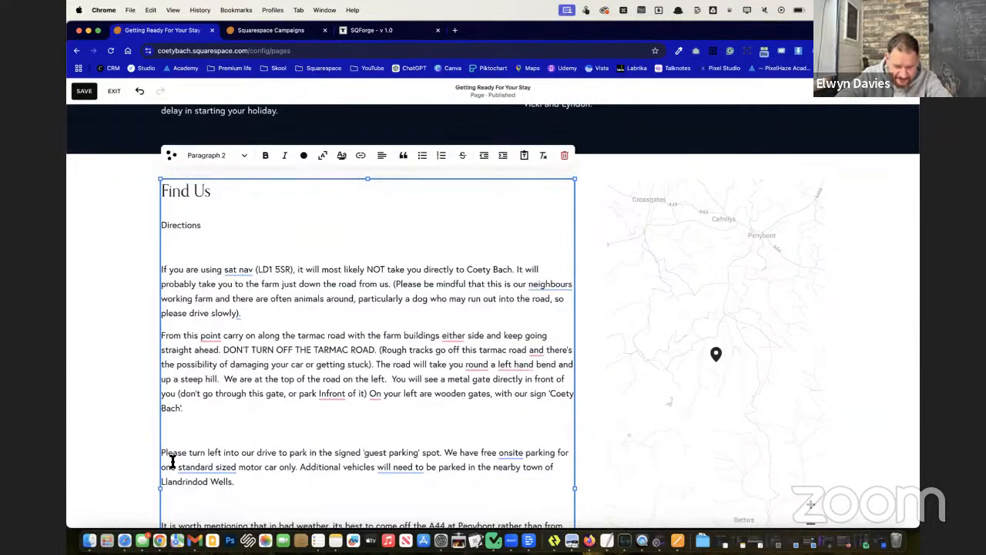
{"action": "key", "text": "BackSpace"}
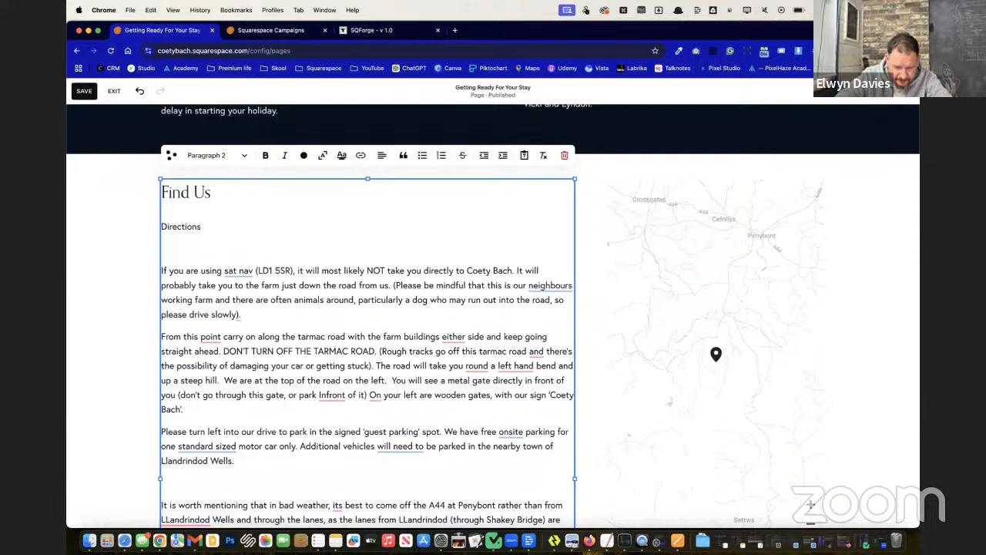
{"action": "scroll", "coordinate": [165, 451], "scroll_direction": "down", "scroll_amount": 2}
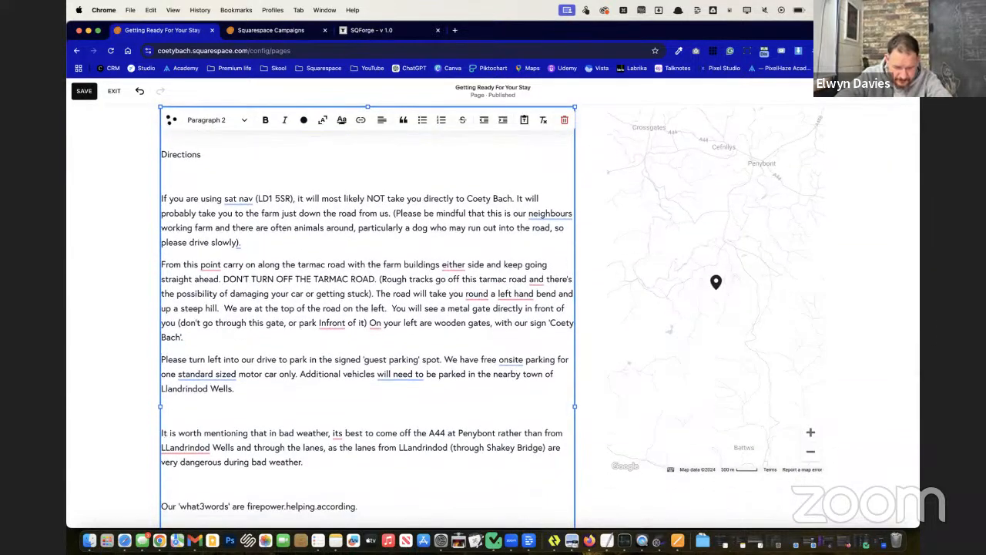
{"action": "key", "text": "BackSpace"}
{"action": "scroll", "coordinate": [165, 432], "scroll_direction": "down", "scroll_amount": 2}
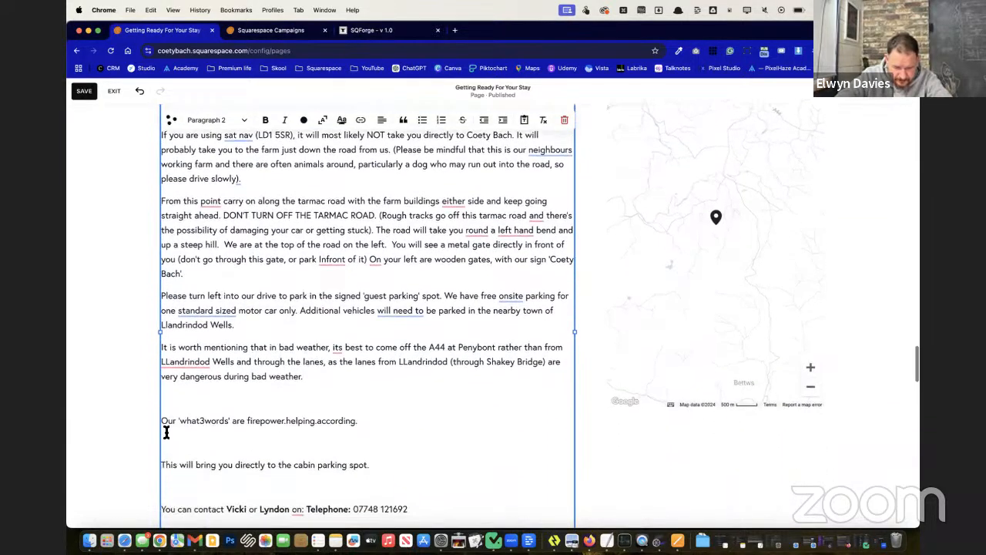
Step: Delete the duplicate "Our 'what3words' are" sentence and the blank lines between the bad weather paragraph and the contact line
{"action": "scroll", "coordinate": [265, 444], "scroll_direction": "down", "scroll_amount": 2}
{"action": "scroll", "coordinate": [313, 370], "scroll_direction": "down", "scroll_amount": 4}
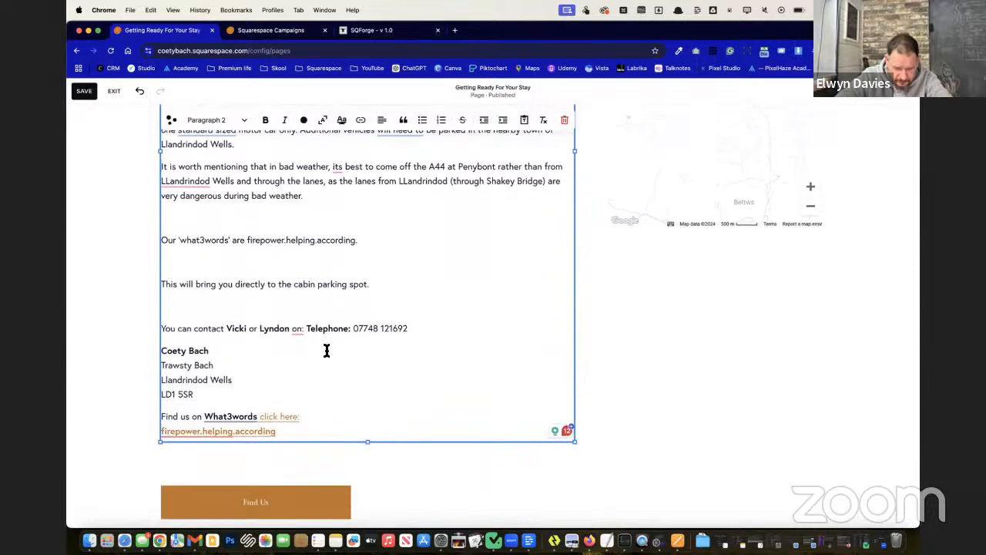
{"action": "scroll", "coordinate": [327, 350], "scroll_direction": "up", "scroll_amount": 1}
{"action": "scroll", "coordinate": [326, 350], "scroll_direction": "up", "scroll_amount": 2}
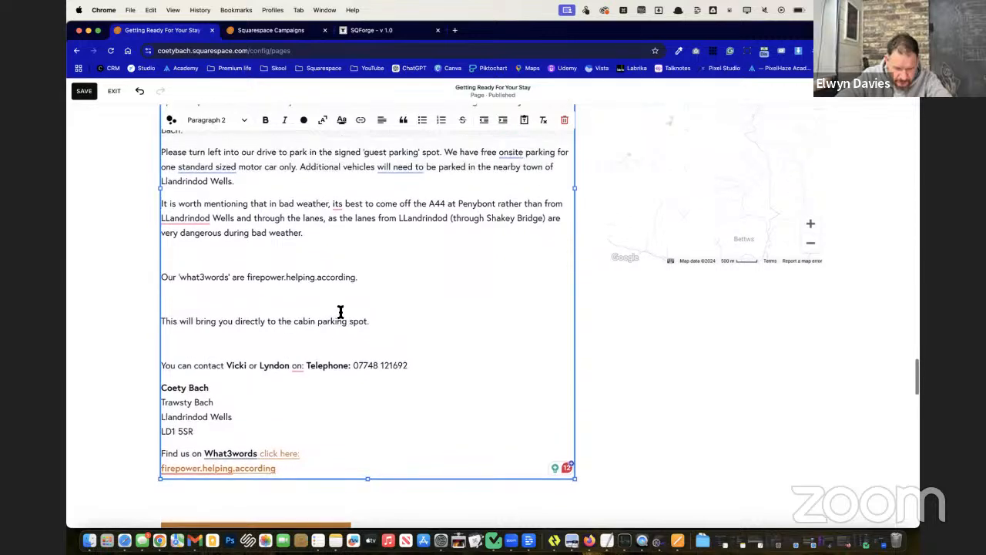
{"action": "left_click_drag", "start_coordinate": [378, 280], "coordinate": [149, 279]}
{"action": "key", "text": "BackSpace"}
{"action": "key", "text": "BackSpace"}
{"action": "key", "text": "BackSpace"}
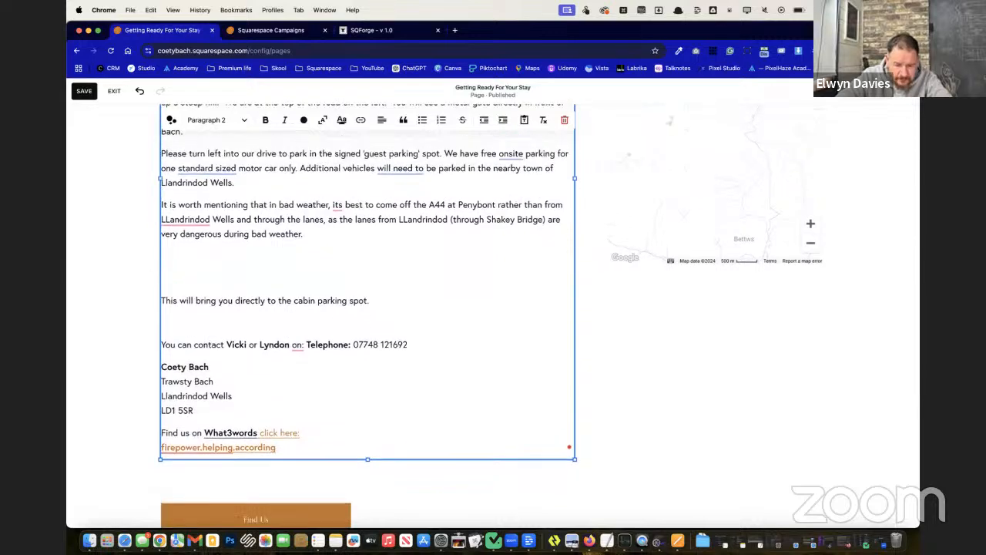
{"action": "key", "text": "BackSpace"}
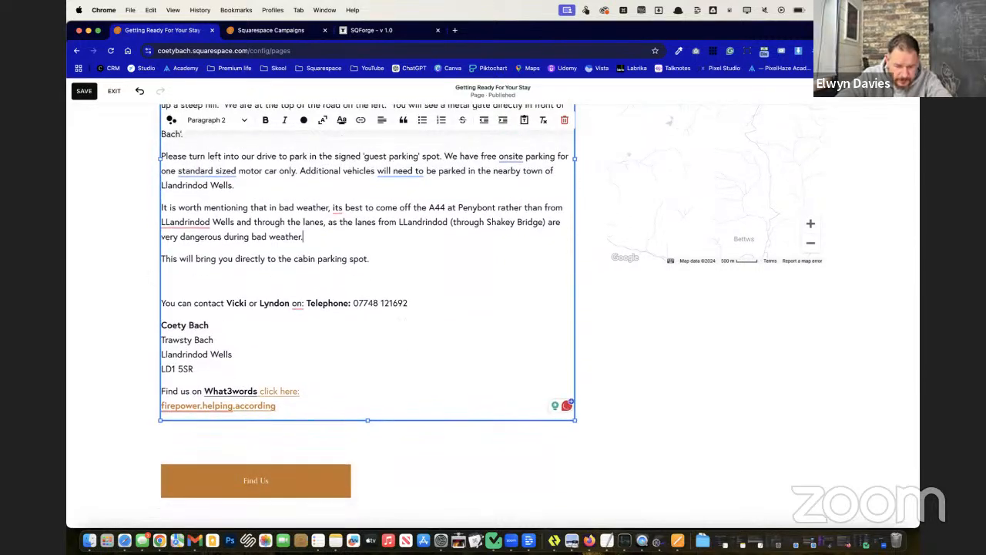
{"action": "key", "text": "BackSpace"}
Step: Remove the blank line between the Directions line and the sat nav paragraph
{"action": "scroll", "coordinate": [240, 275], "scroll_direction": "up", "scroll_amount": 5}
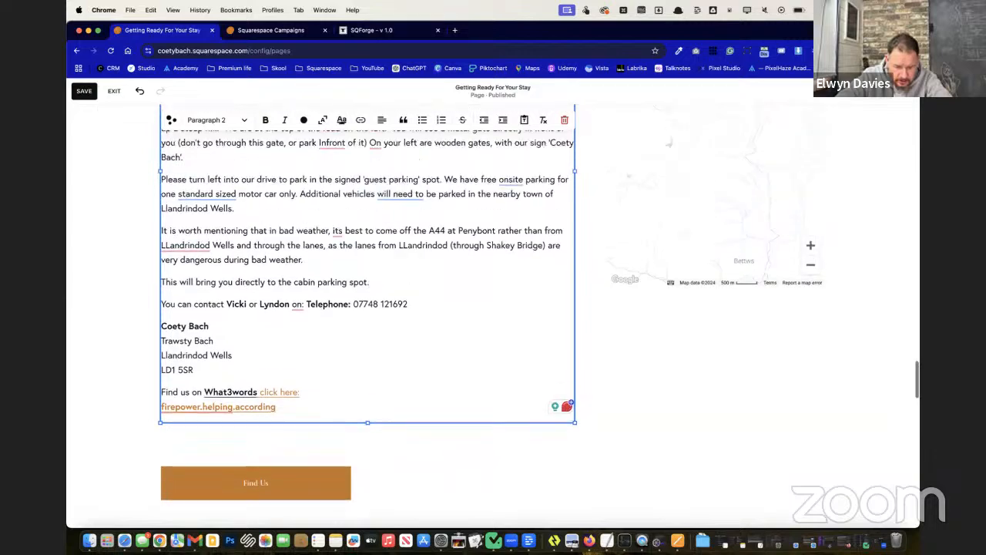
{"action": "scroll", "coordinate": [236, 252], "scroll_direction": "up", "scroll_amount": 3}
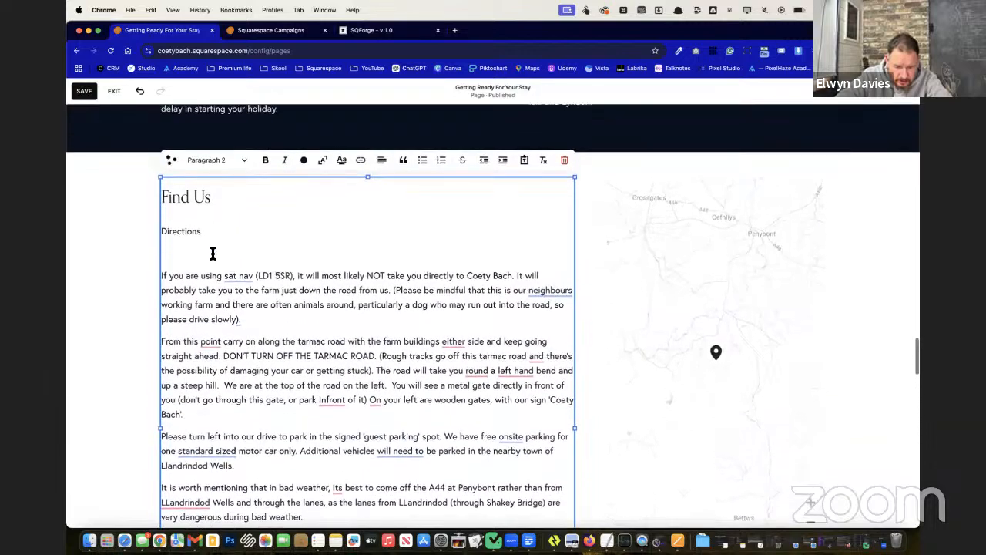
{"action": "left_click", "coordinate": [295, 259]}
{"action": "key", "text": "BackSpace"}
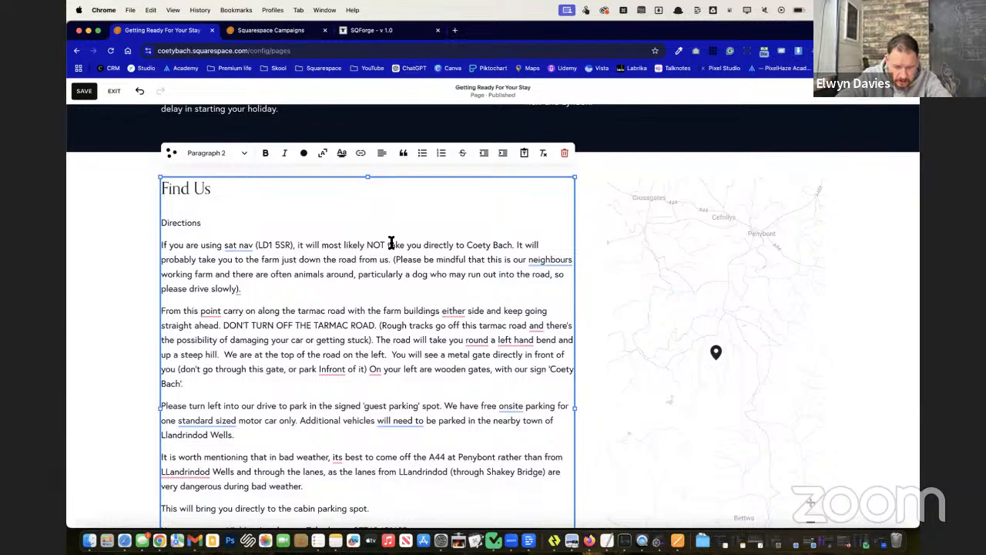
Step: Make "NOT take you directly to Coety Bach" bold and apply an underline-style text highlight to it
{"action": "left_click_drag", "start_coordinate": [367, 245], "coordinate": [507, 247]}
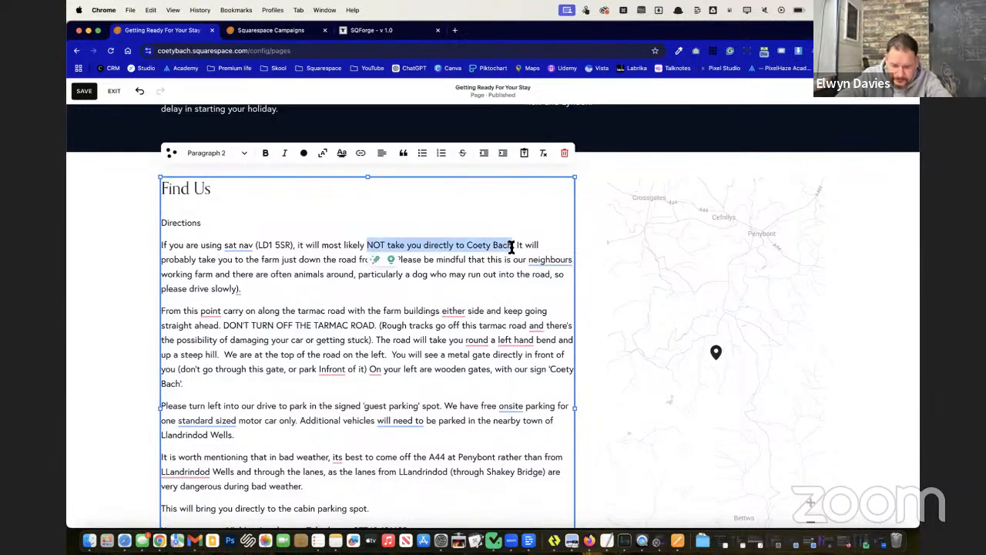
{"action": "key", "text": "super+b"}
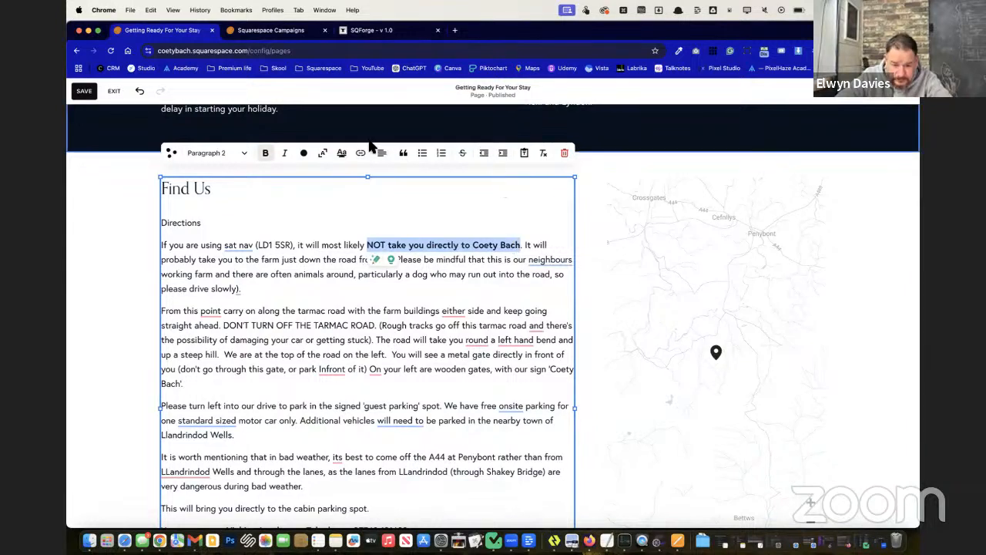
{"action": "left_click", "coordinate": [341, 153]}
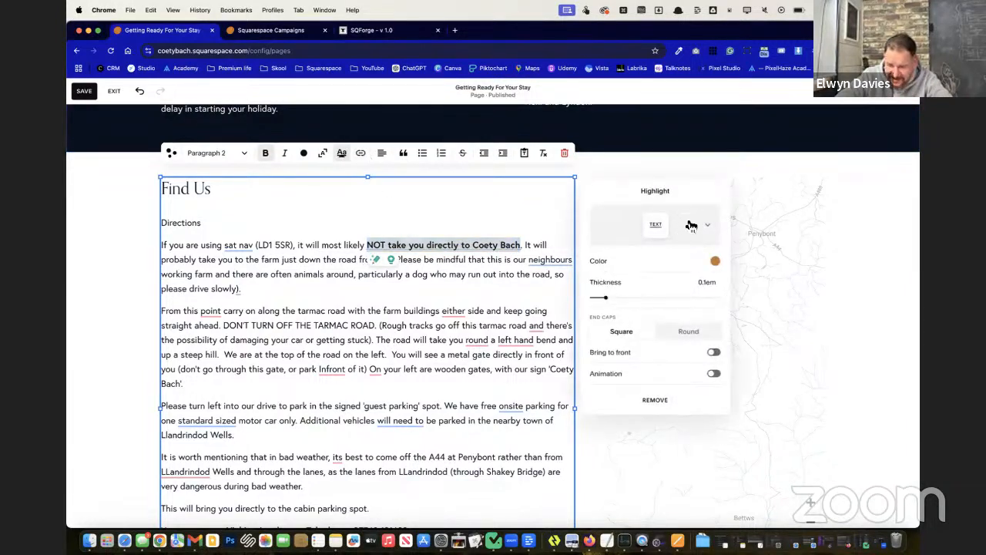
{"action": "left_click", "coordinate": [692, 223]}
{"action": "left_click", "coordinate": [660, 271]}
{"action": "left_click", "coordinate": [430, 314]}
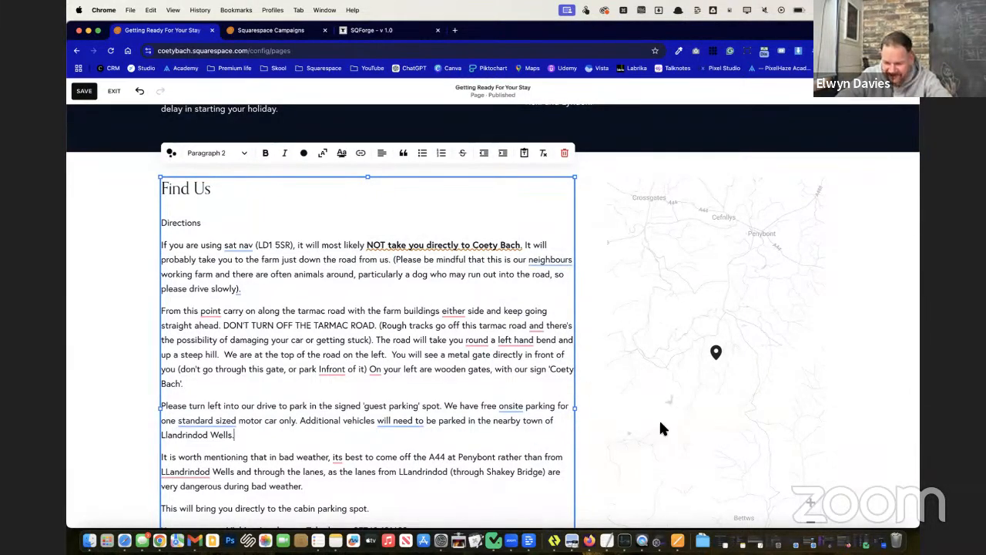
Step: Enlarge the map beside the directions, shifting it farther from the text and stretching it down to the end of the directions
{"action": "scroll", "coordinate": [659, 428], "scroll_direction": "down", "scroll_amount": 5}
{"action": "left_click", "coordinate": [674, 335]}
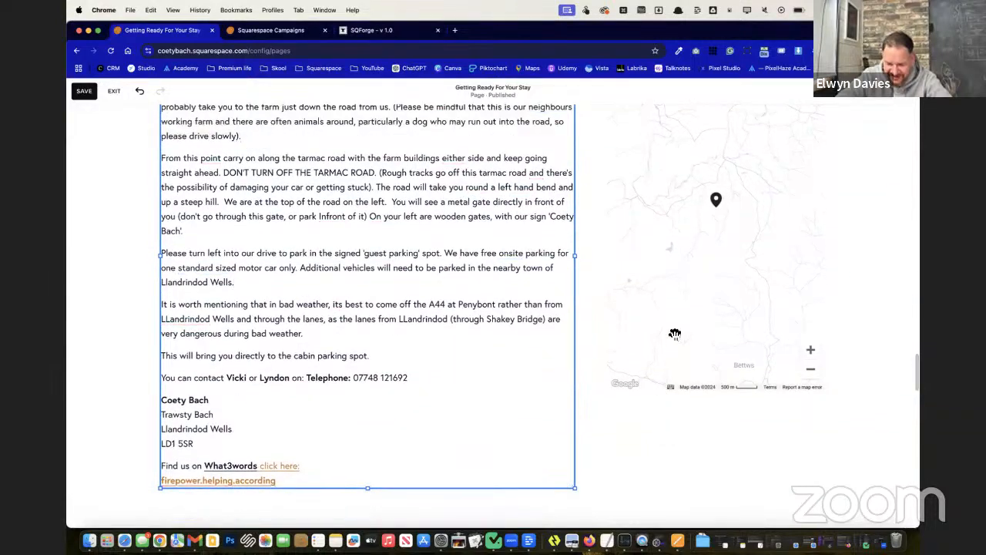
{"action": "scroll", "coordinate": [630, 240], "scroll_direction": "up", "scroll_amount": 5}
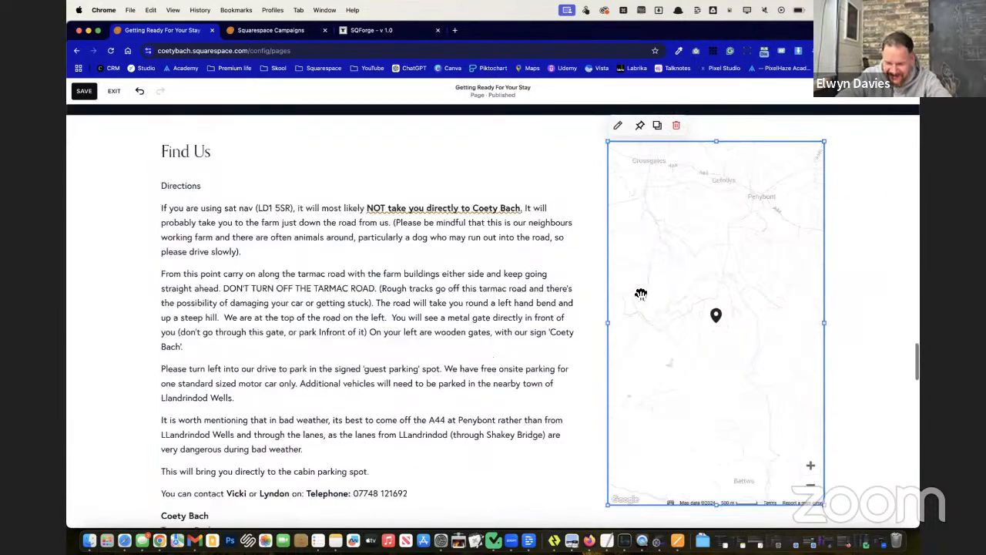
{"action": "left_click_drag", "start_coordinate": [688, 318], "coordinate": [678, 341]}
{"action": "scroll", "coordinate": [678, 341], "scroll_direction": "down", "scroll_amount": 6}
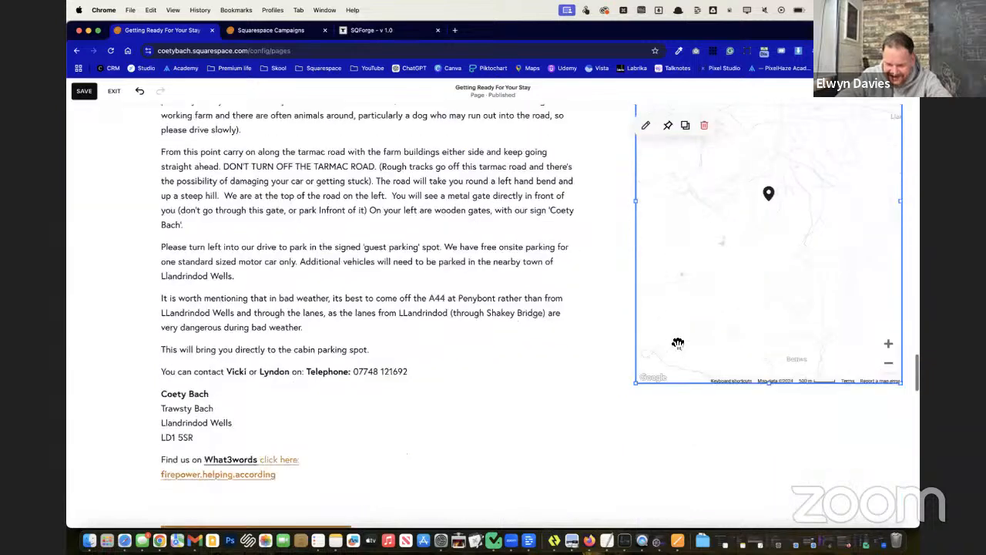
{"action": "left_click_drag", "start_coordinate": [637, 203], "coordinate": [619, 206]}
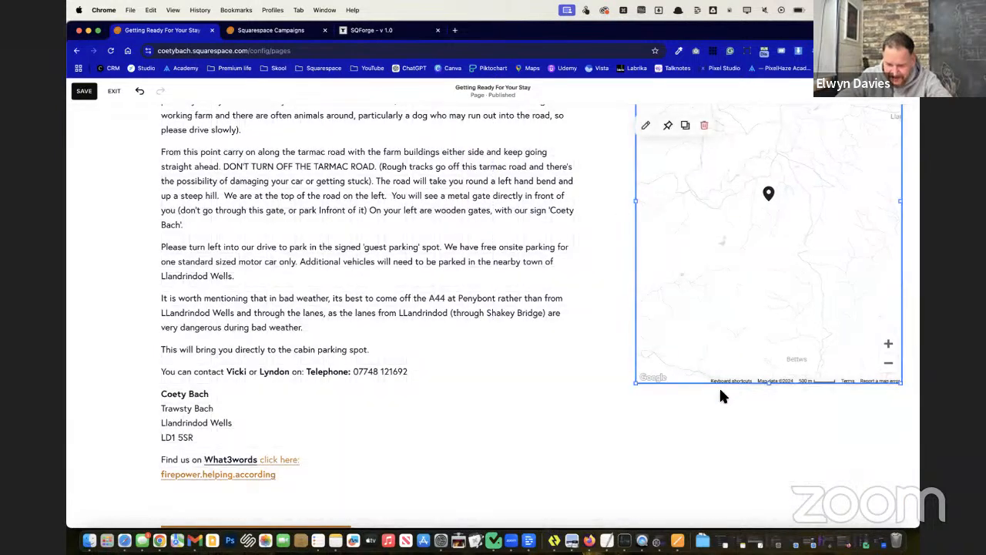
{"action": "left_click_drag", "start_coordinate": [772, 384], "coordinate": [762, 517]}
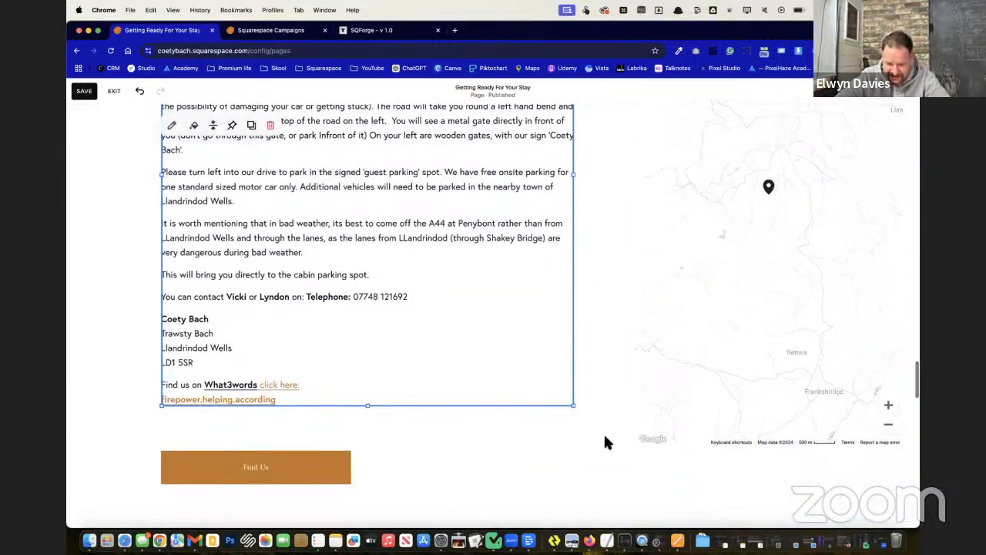
Step: Delete the orange Find Us button below the what3words link
{"action": "scroll", "coordinate": [342, 330], "scroll_direction": "down", "scroll_amount": 3}
{"action": "left_click", "coordinate": [311, 344]}
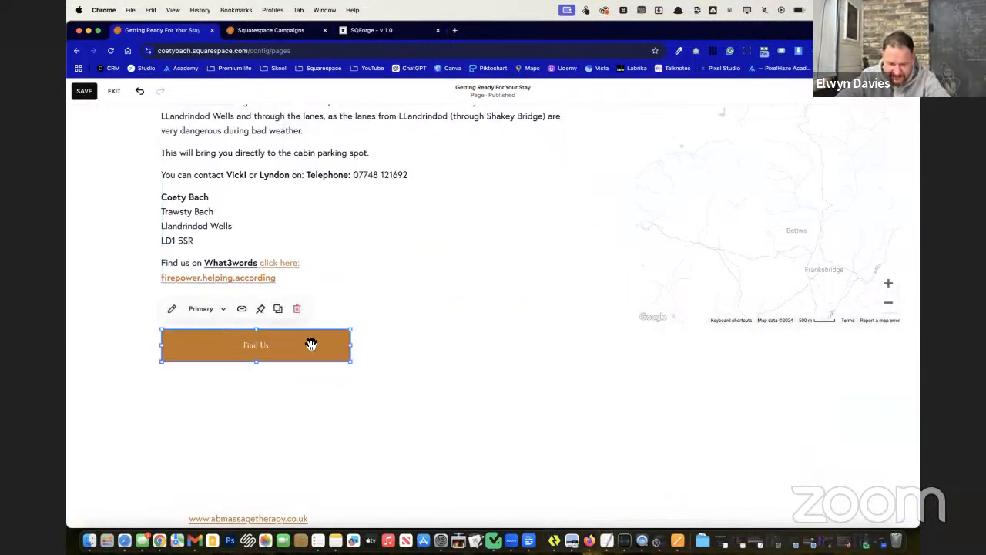
{"action": "left_click", "coordinate": [298, 310]}
Step: Remove the leftover section containing the massage therapy link, the dog bedding note and the old directions text
{"action": "left_click", "coordinate": [486, 414]}
{"action": "scroll", "coordinate": [485, 416], "scroll_direction": "down", "scroll_amount": 4}
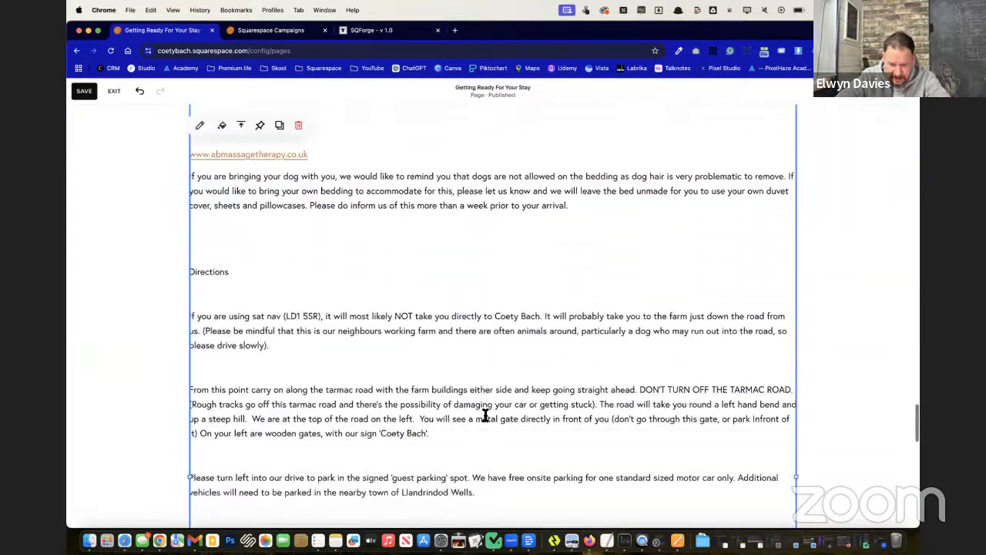
{"action": "scroll", "coordinate": [485, 416], "scroll_direction": "down", "scroll_amount": 2}
{"action": "scroll", "coordinate": [485, 414], "scroll_direction": "up", "scroll_amount": 6}
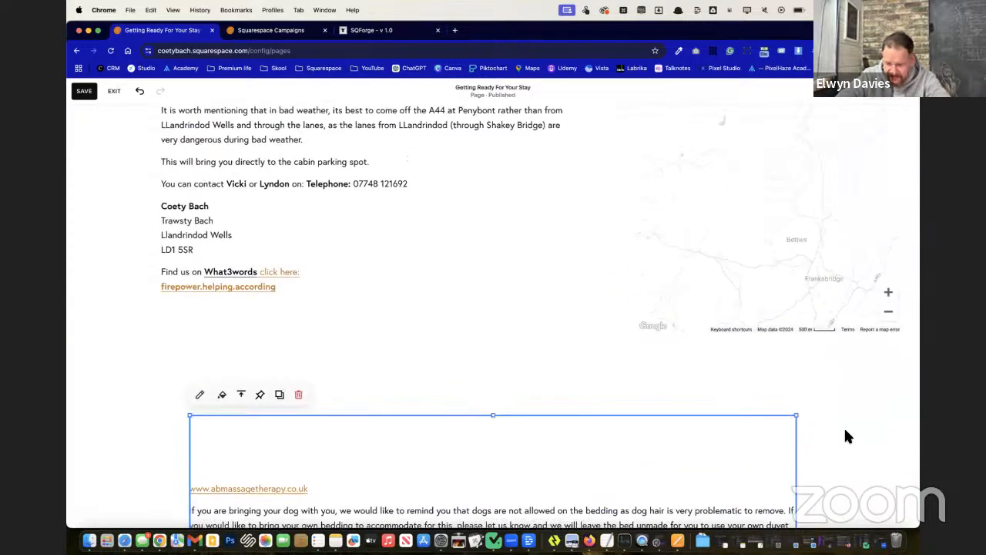
{"action": "mouse_move", "coordinate": [850, 416]}
{"action": "left_click", "coordinate": [864, 453]}
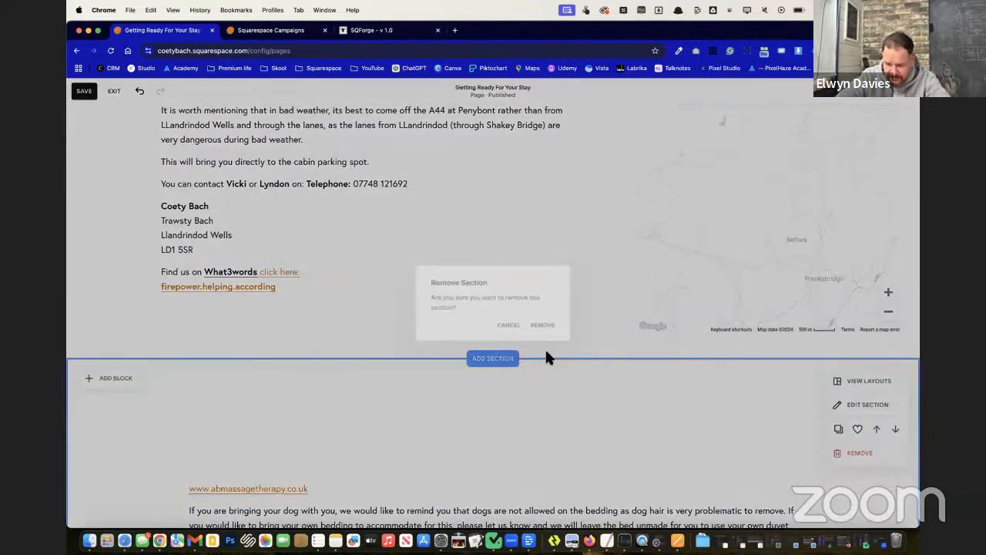
{"action": "left_click", "coordinate": [543, 327]}
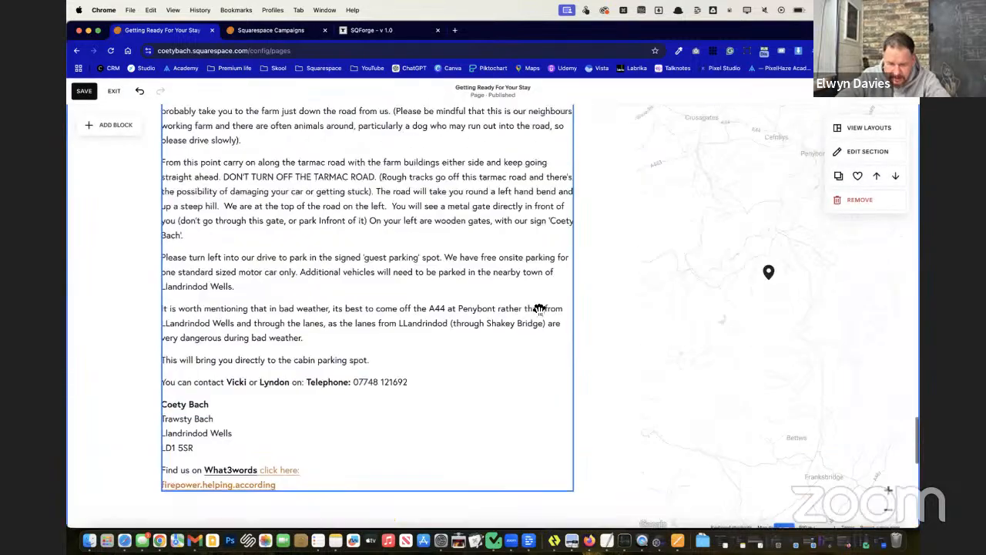
Step: Delete the separate Directions line between the Find Us heading and the sat nav paragraph
{"action": "scroll", "coordinate": [539, 309], "scroll_direction": "up", "scroll_amount": 15}
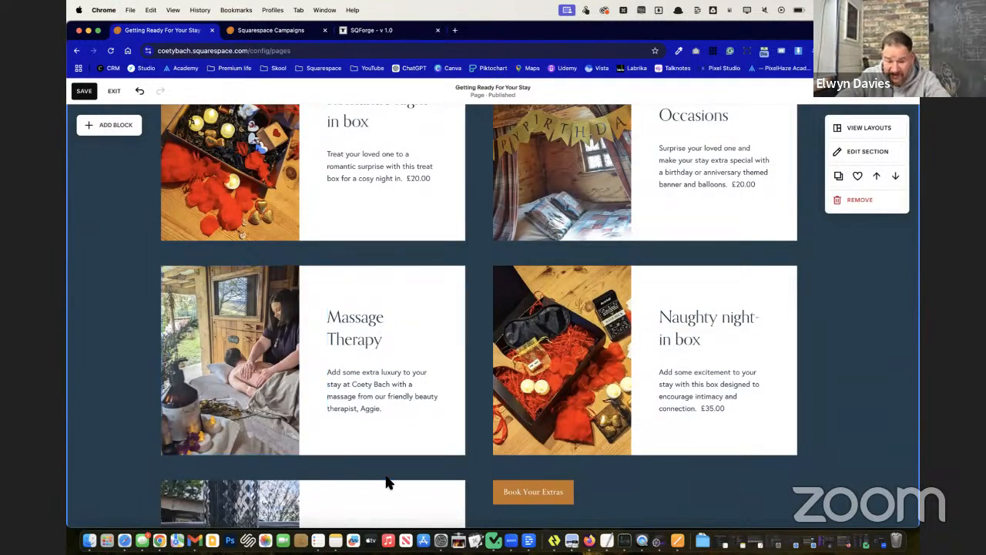
{"action": "scroll", "coordinate": [609, 522], "scroll_direction": "down", "scroll_amount": 7}
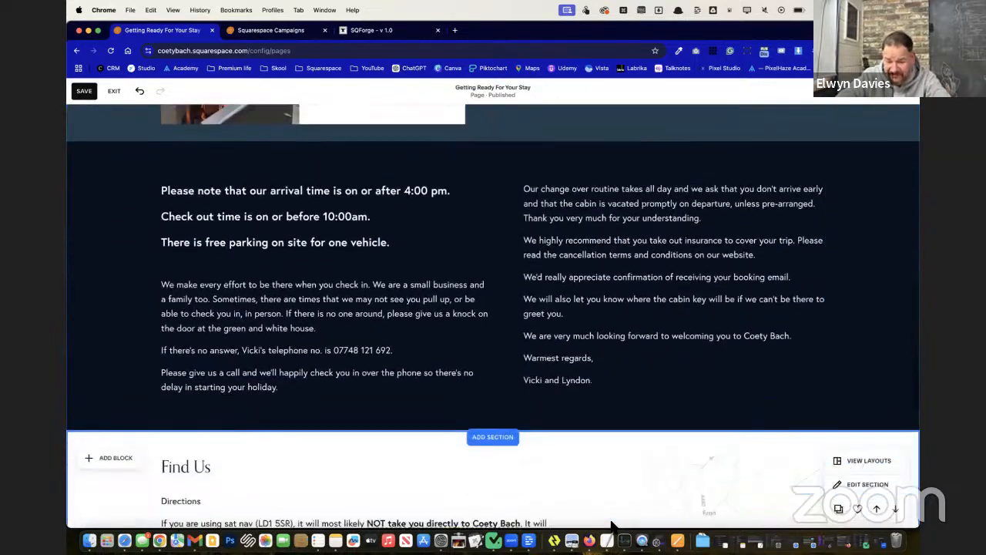
{"action": "scroll", "coordinate": [611, 524], "scroll_direction": "down", "scroll_amount": 5}
{"action": "scroll", "coordinate": [611, 525], "scroll_direction": "up", "scroll_amount": 2}
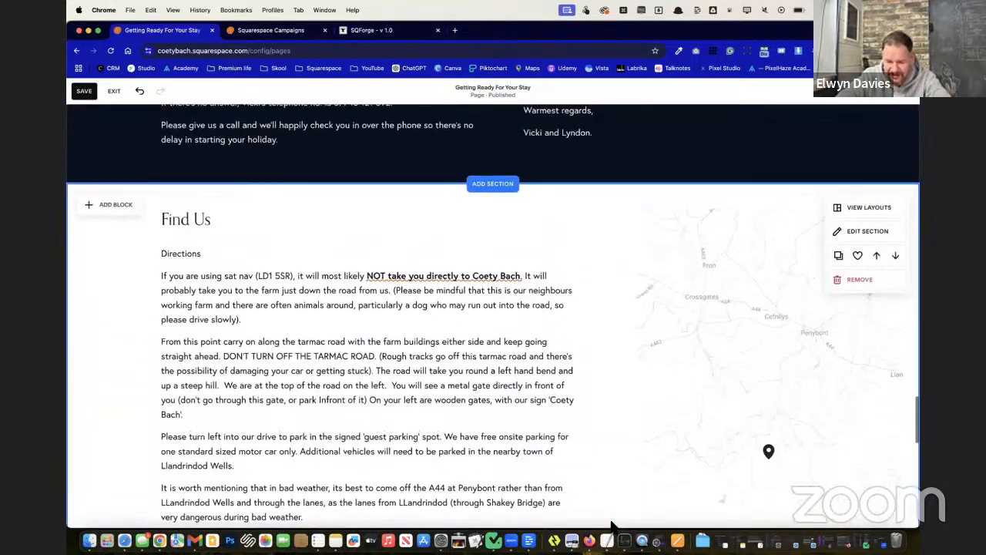
{"action": "scroll", "coordinate": [611, 524], "scroll_direction": "down", "scroll_amount": 4}
{"action": "scroll", "coordinate": [612, 524], "scroll_direction": "up", "scroll_amount": 5}
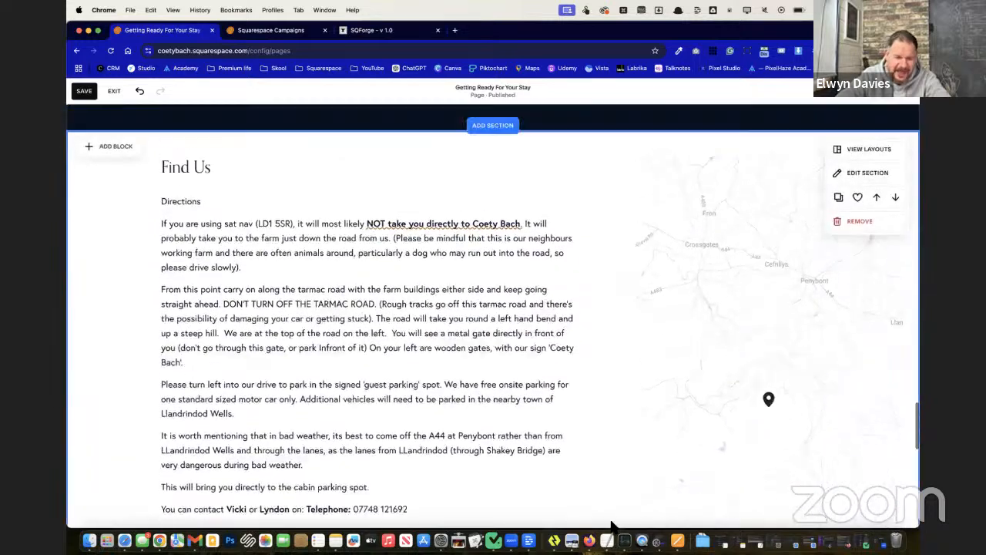
{"action": "left_click", "coordinate": [428, 379]}
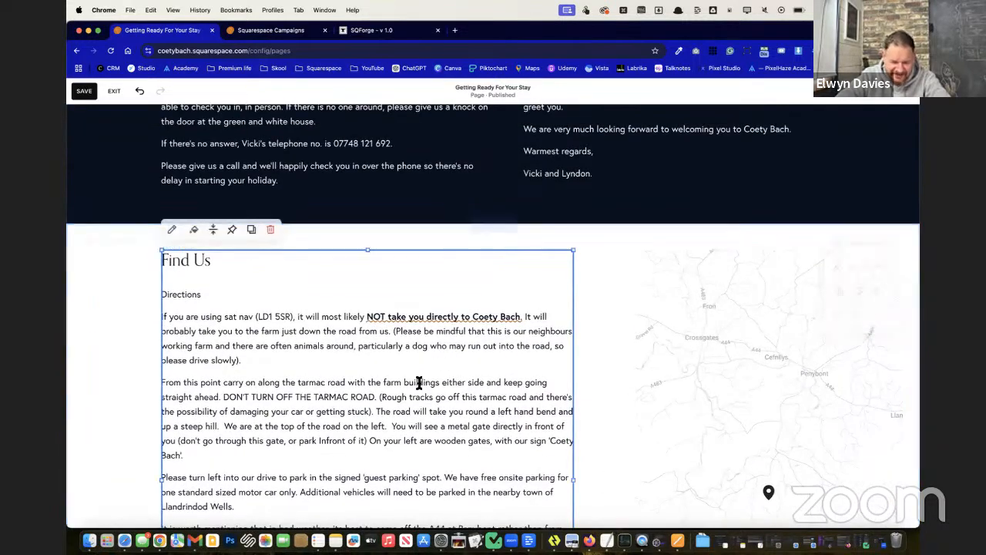
{"action": "left_click", "coordinate": [193, 295]}
{"action": "double_click", "coordinate": [193, 295]}
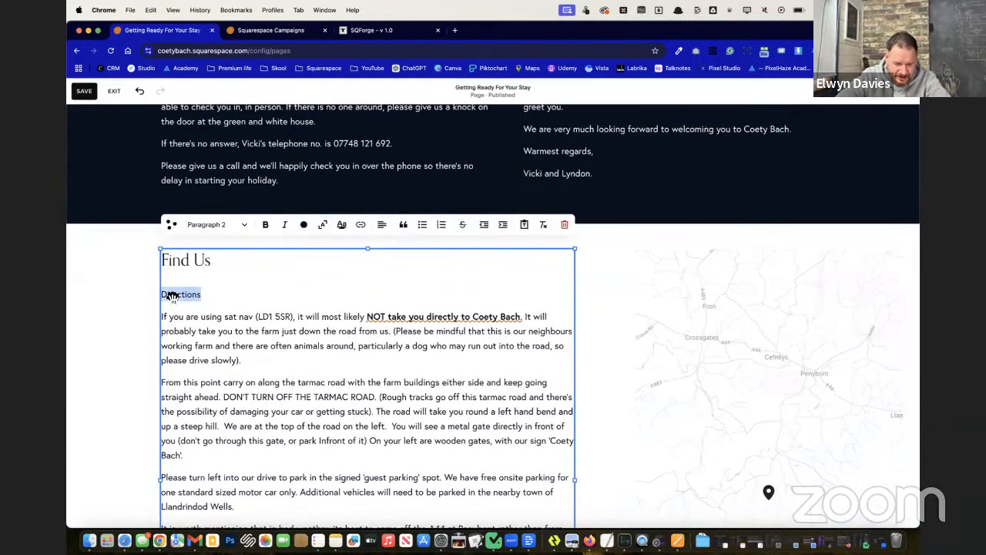
{"action": "key", "text": "BackSpace"}
{"action": "key", "text": "BackSpace"}
{"action": "key", "text": "BackSpace"}
{"action": "key", "text": "Return"}
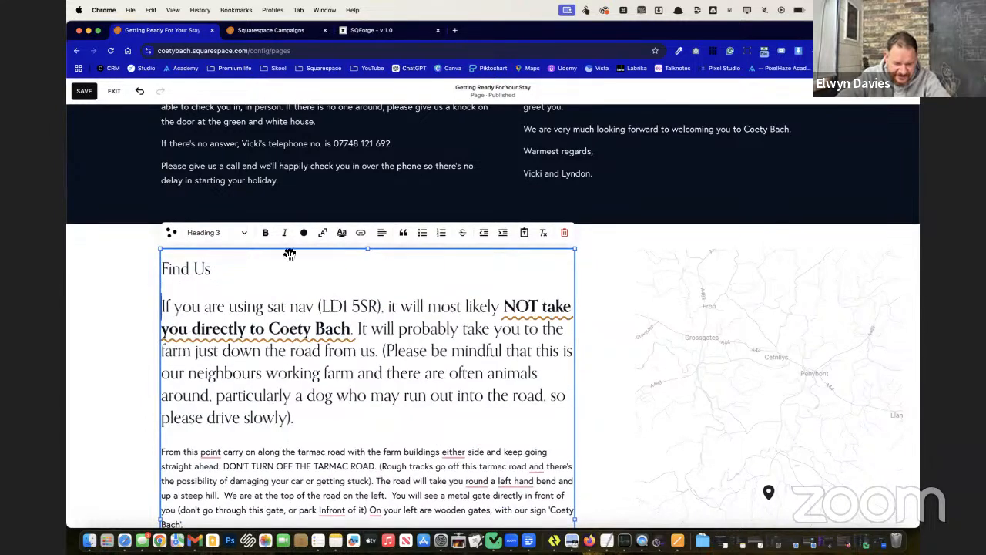
Step: Replace the Find Us heading text with "Directions" and start a new paragraph at "It will probably take you to the farm"
{"action": "left_click_drag", "start_coordinate": [232, 273], "coordinate": [147, 275]}
{"action": "type", "text": "Directions"}
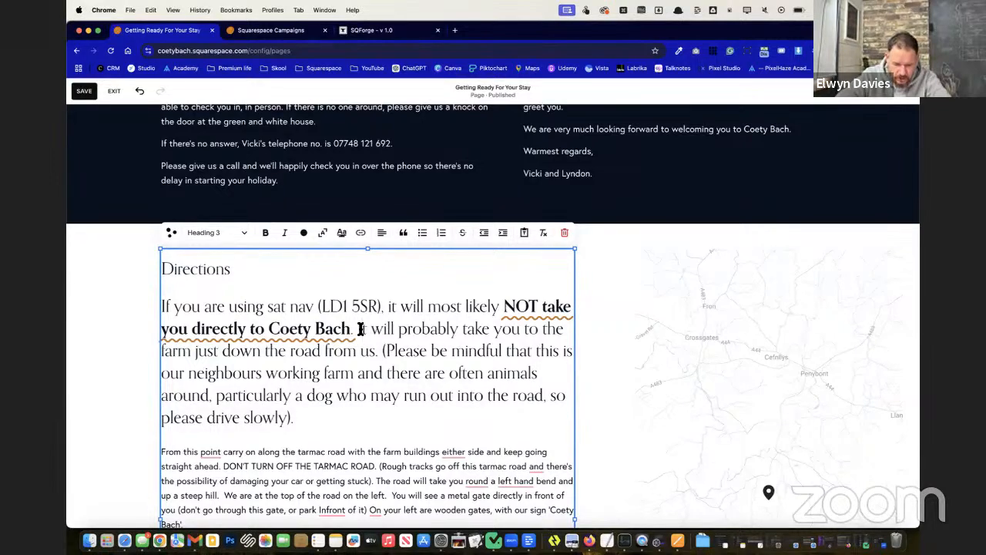
{"action": "left_click", "coordinate": [360, 329]}
{"action": "key", "text": "Return"}
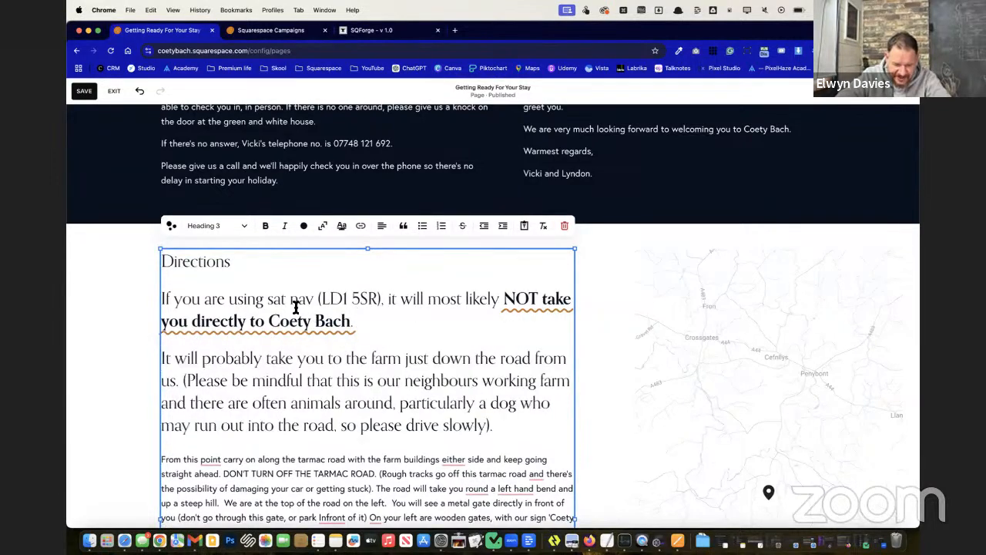
Step: Set the Directions heading to Heading 2 and the "It will probably take you to the farm" paragraph to Paragraph 2
{"action": "left_click", "coordinate": [210, 226]}
{"action": "left_click", "coordinate": [226, 272]}
{"action": "left_click", "coordinate": [237, 439]}
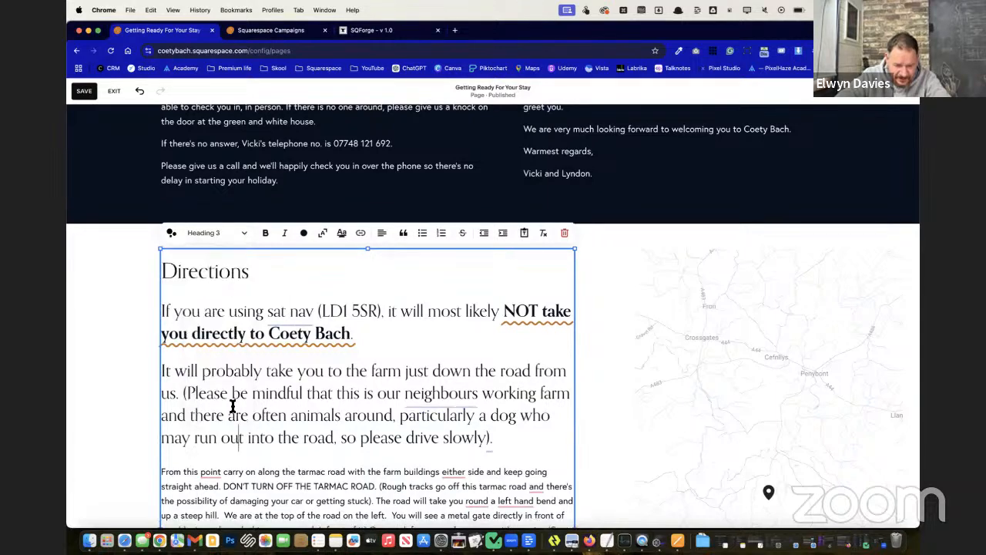
{"action": "left_click", "coordinate": [228, 234]}
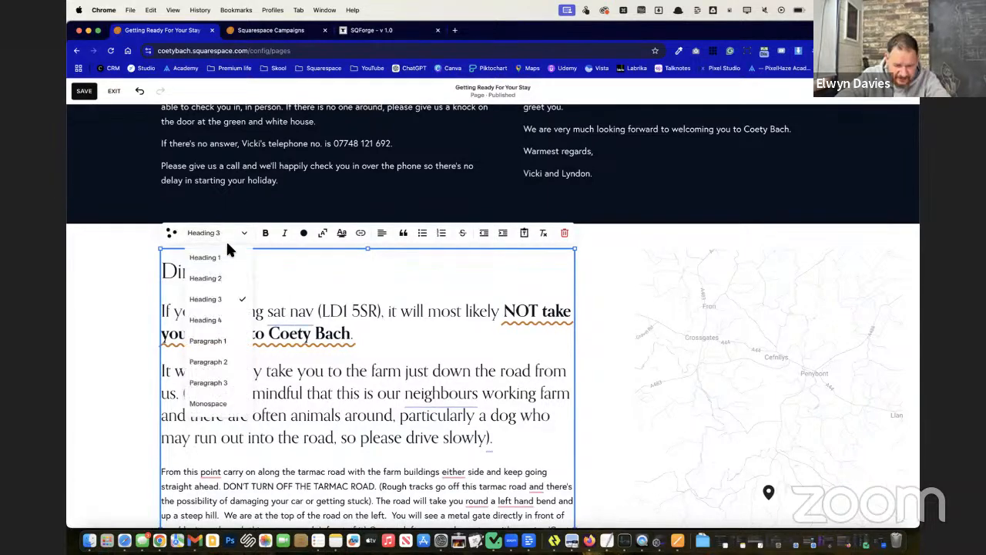
{"action": "left_click", "coordinate": [238, 366]}
{"action": "left_click", "coordinate": [87, 364]}
Step: Check the finished directions section, save the page changes and exit edit mode
{"action": "scroll", "coordinate": [87, 363], "scroll_direction": "down", "scroll_amount": 5}
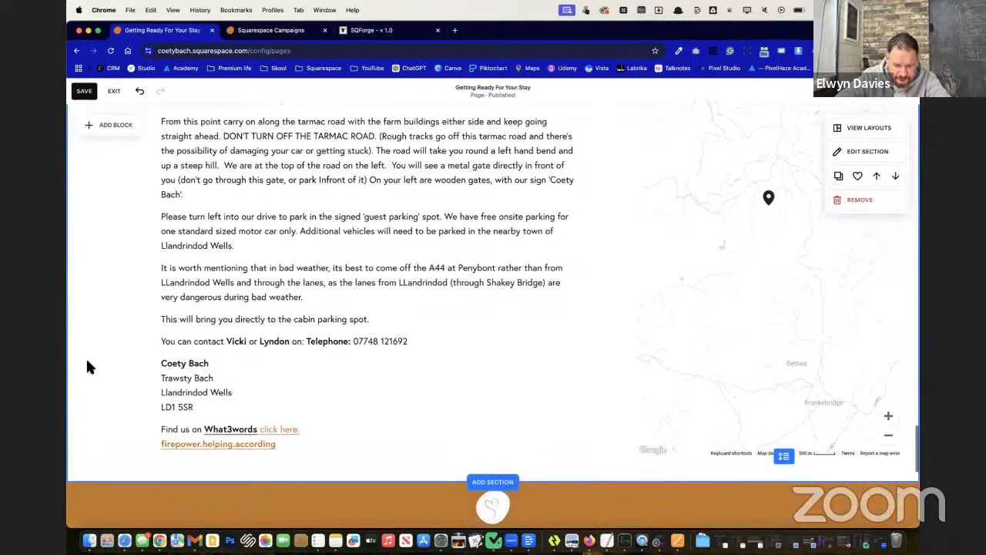
{"action": "scroll", "coordinate": [87, 367], "scroll_direction": "up", "scroll_amount": 5}
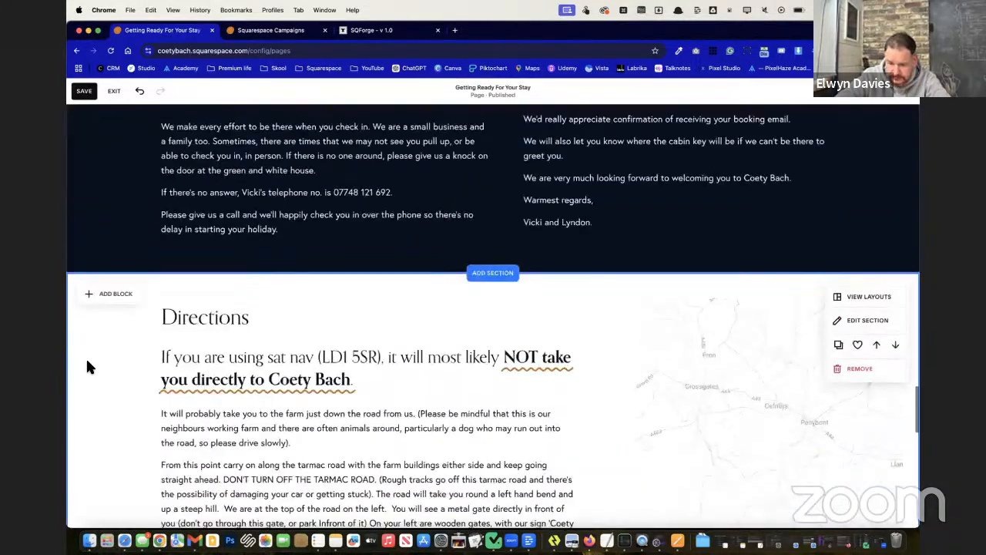
{"action": "scroll", "coordinate": [87, 367], "scroll_direction": "down", "scroll_amount": 15}
{"action": "scroll", "coordinate": [87, 367], "scroll_direction": "up", "scroll_amount": 5}
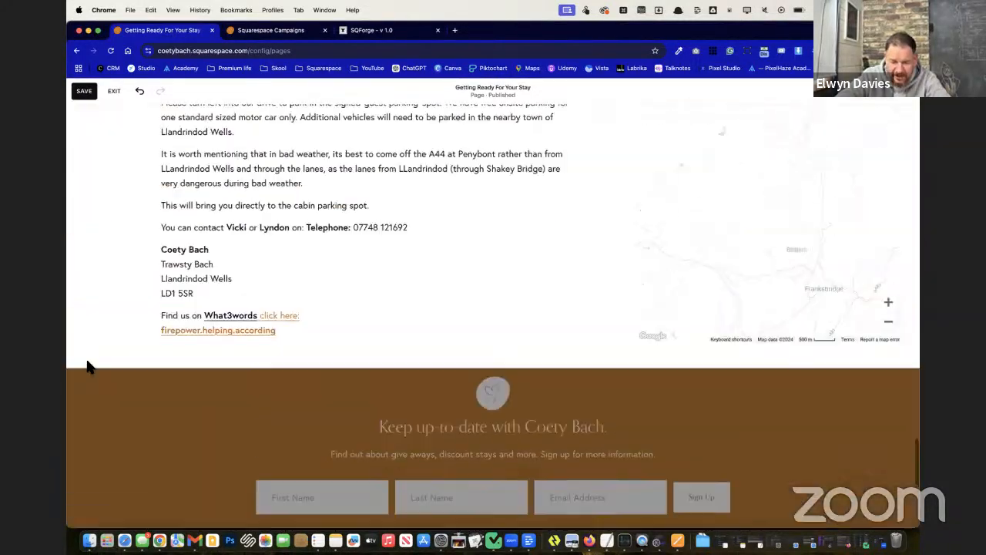
{"action": "scroll", "coordinate": [87, 367], "scroll_direction": "up", "scroll_amount": 20}
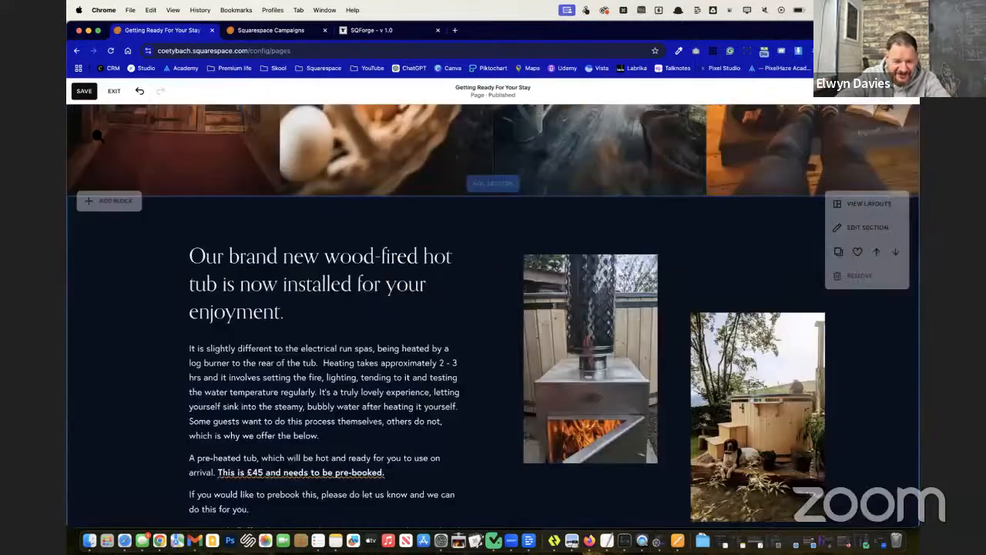
{"action": "scroll", "coordinate": [96, 135], "scroll_direction": "up", "scroll_amount": 3}
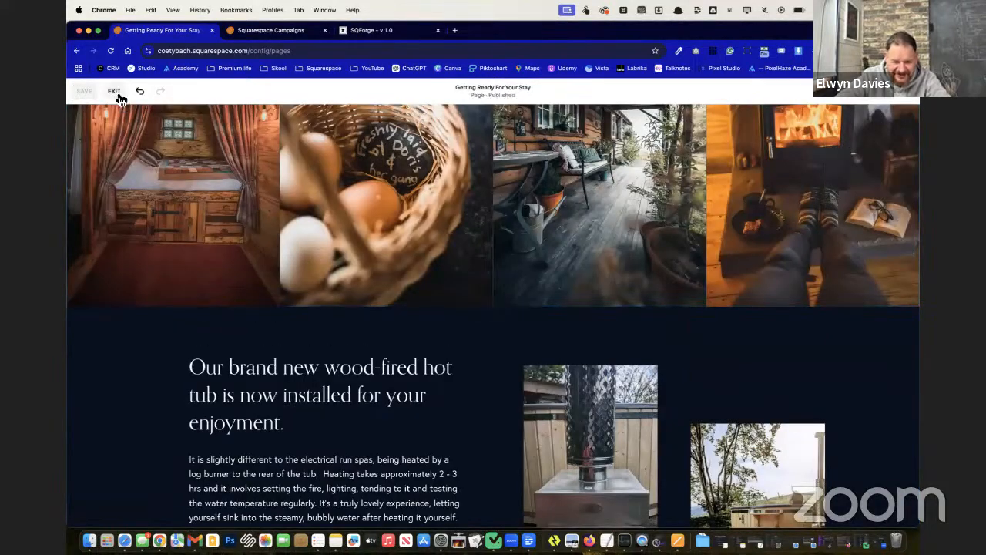
{"action": "left_click", "coordinate": [114, 91]}
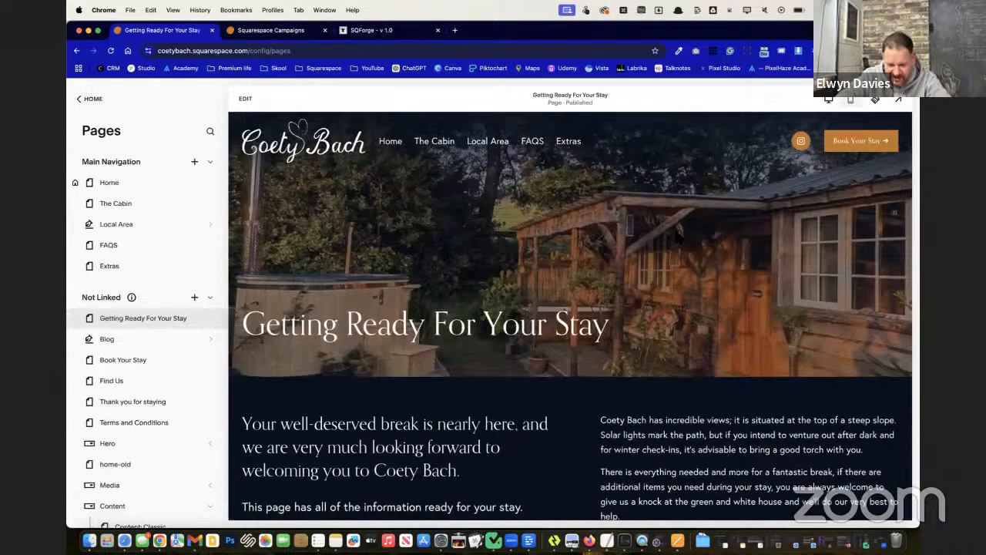
Step: Open the full-width preview of the page and examine the intro text, image gallery and wood-fired hot tub sections
{"action": "scroll", "coordinate": [678, 238], "scroll_direction": "down", "scroll_amount": 3}
{"action": "scroll", "coordinate": [678, 239], "scroll_direction": "up", "scroll_amount": 3}
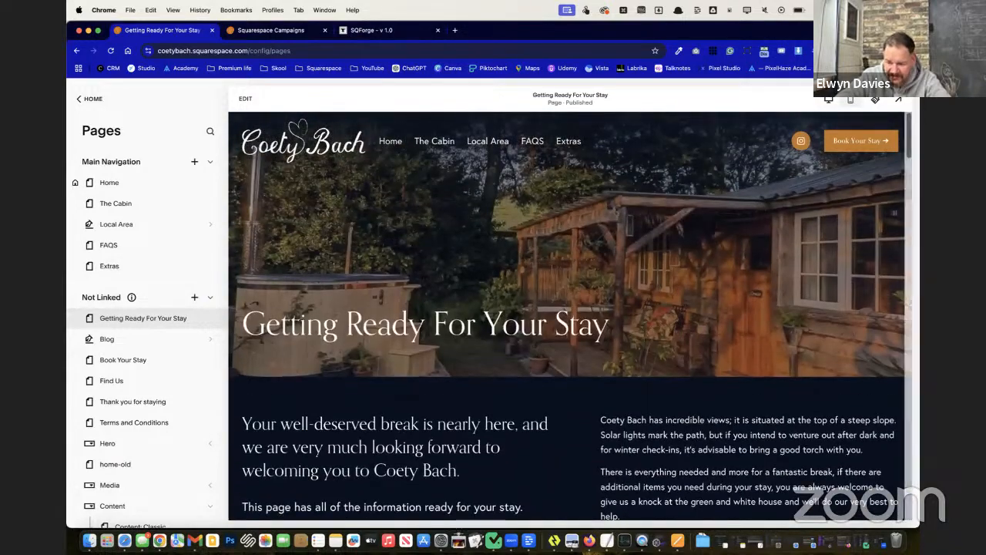
{"action": "left_click", "coordinate": [899, 99]}
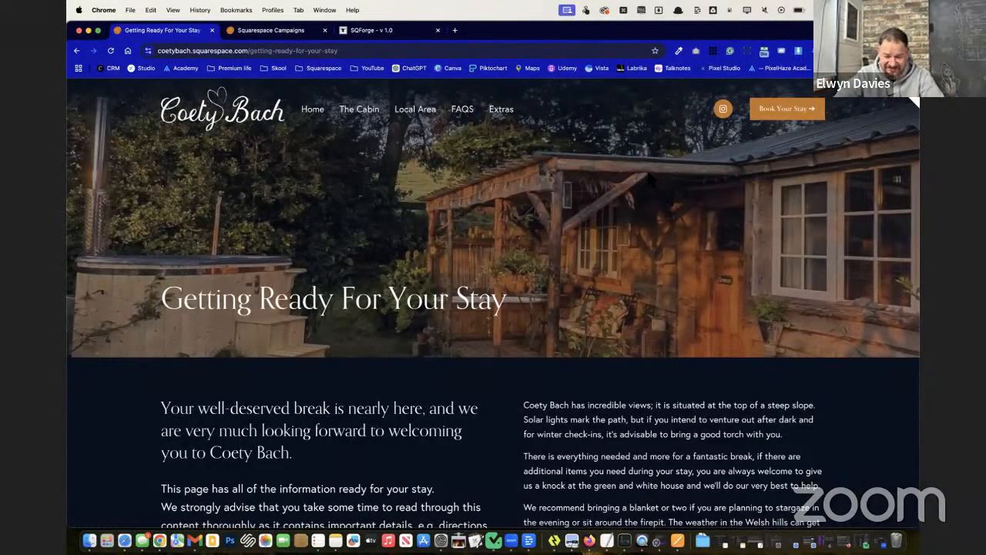
{"action": "scroll", "coordinate": [649, 178], "scroll_direction": "down", "scroll_amount": 5}
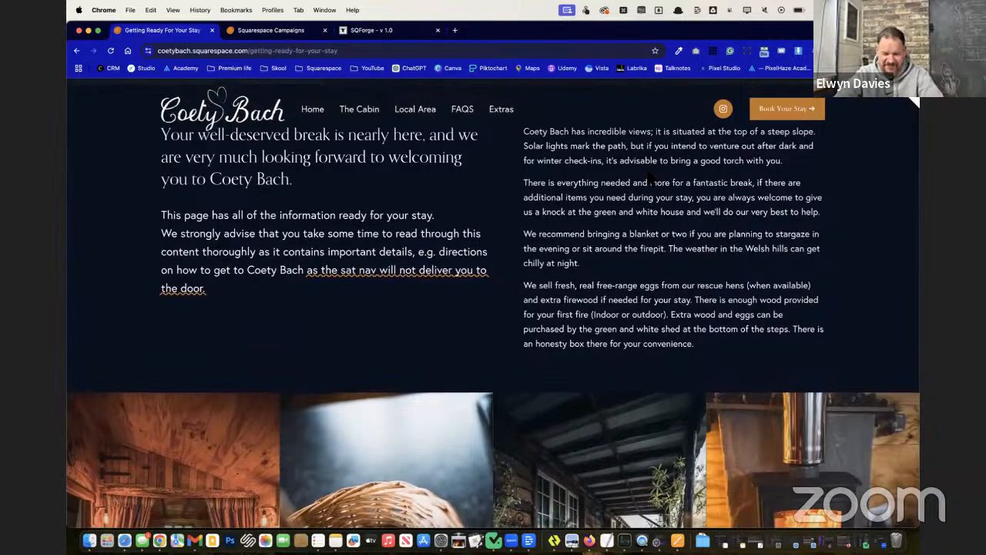
{"action": "scroll", "coordinate": [649, 178], "scroll_direction": "up", "scroll_amount": 5}
{"action": "scroll", "coordinate": [650, 177], "scroll_direction": "down", "scroll_amount": 4}
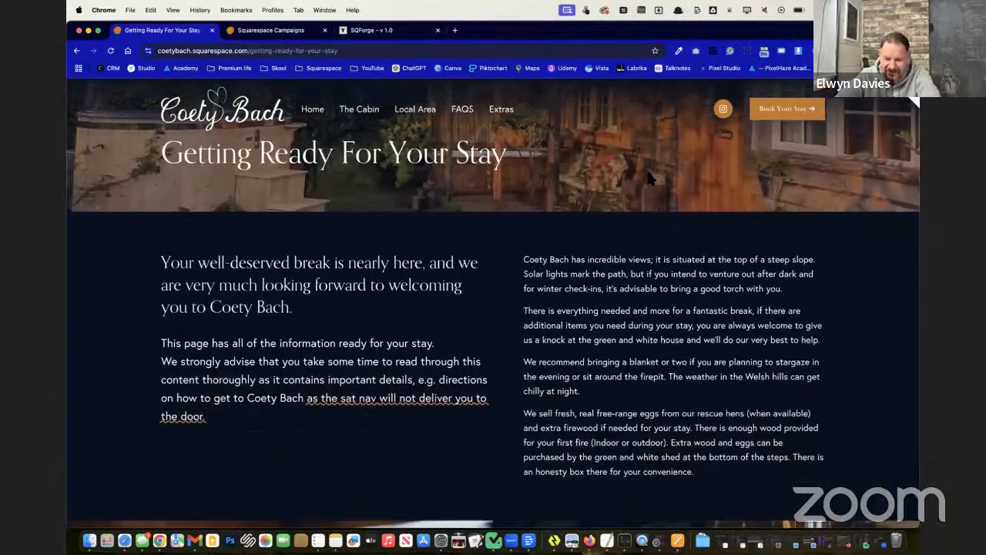
{"action": "scroll", "coordinate": [650, 178], "scroll_direction": "up", "scroll_amount": 4}
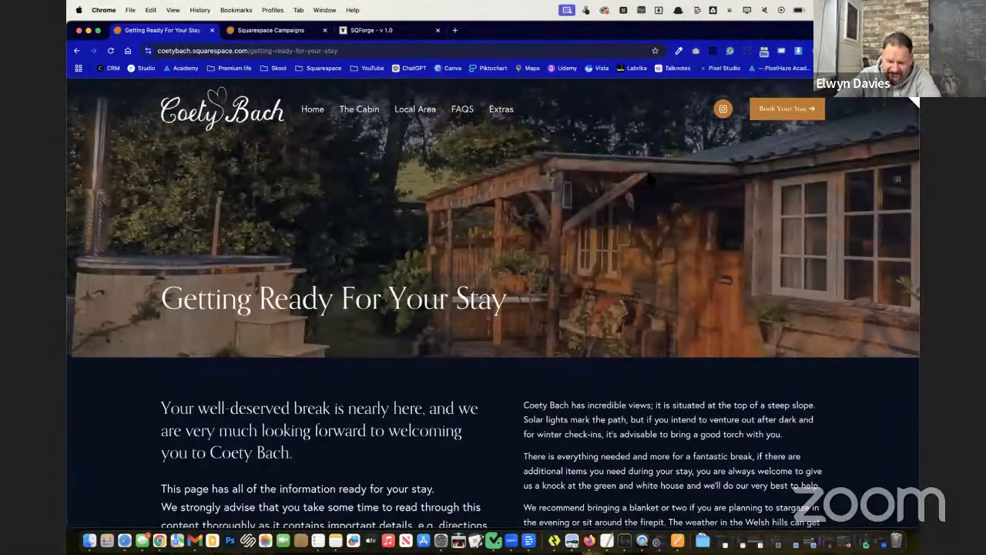
{"action": "scroll", "coordinate": [618, 378], "scroll_direction": "down", "scroll_amount": 4}
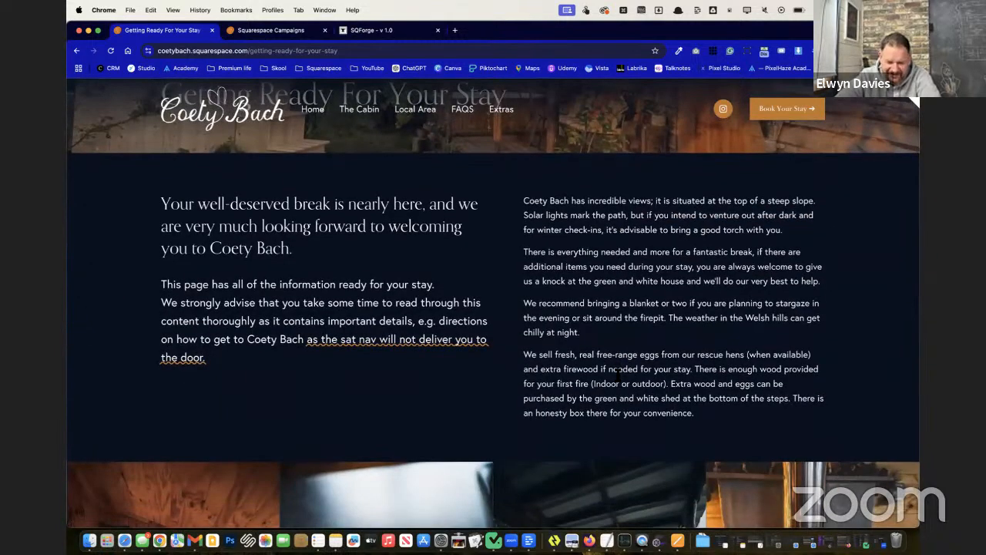
{"action": "scroll", "coordinate": [619, 370], "scroll_direction": "down", "scroll_amount": 6}
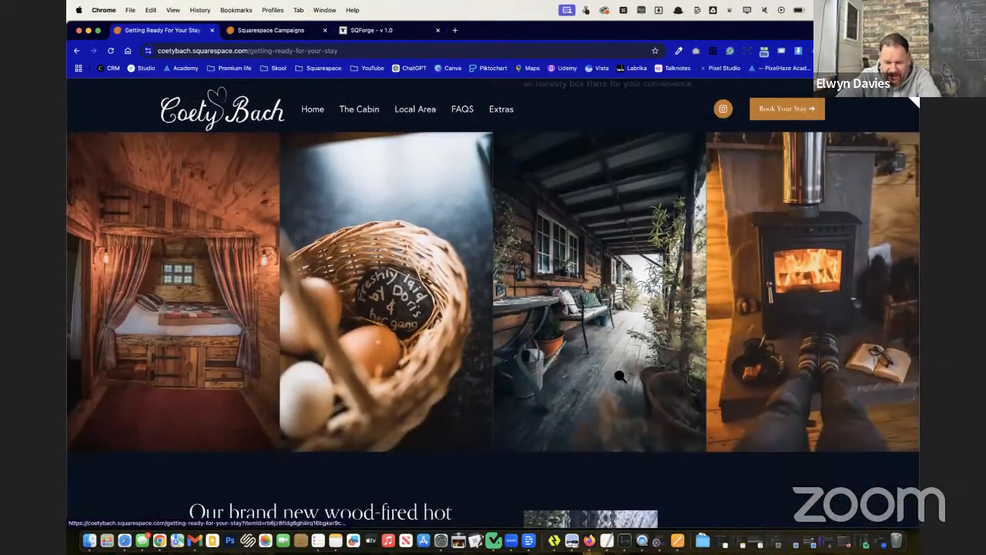
{"action": "scroll", "coordinate": [620, 376], "scroll_direction": "down", "scroll_amount": 3}
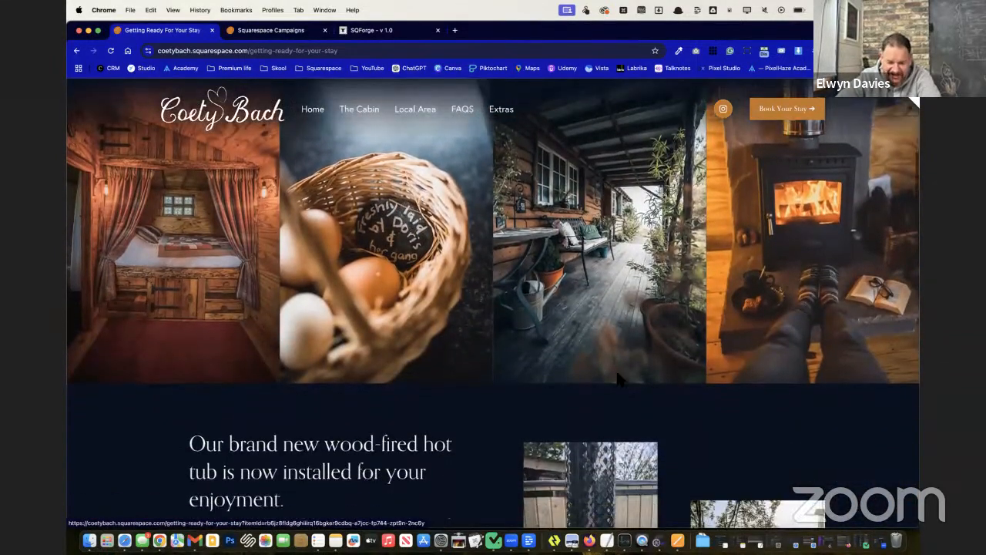
{"action": "scroll", "coordinate": [617, 377], "scroll_direction": "down", "scroll_amount": 5}
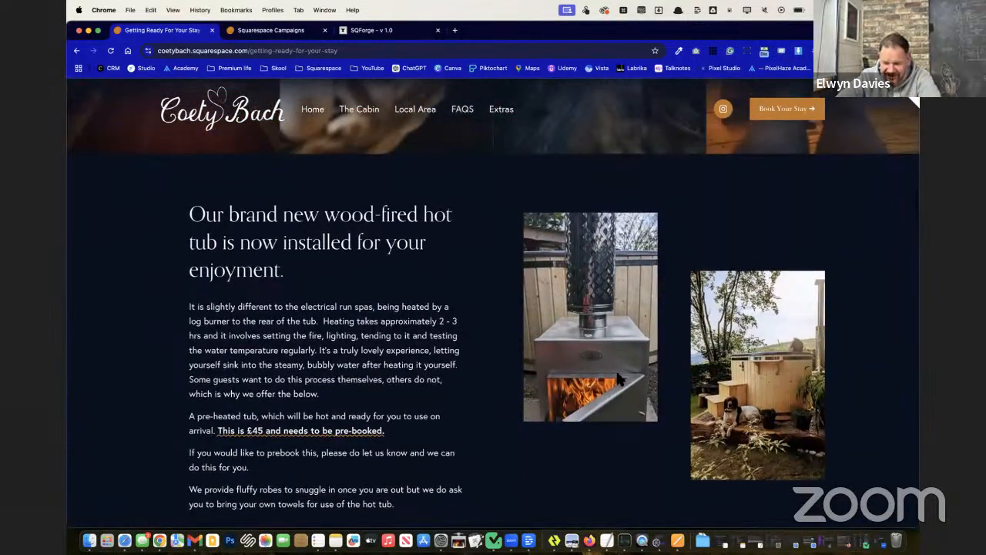
{"action": "scroll", "coordinate": [618, 377], "scroll_direction": "up", "scroll_amount": 10}
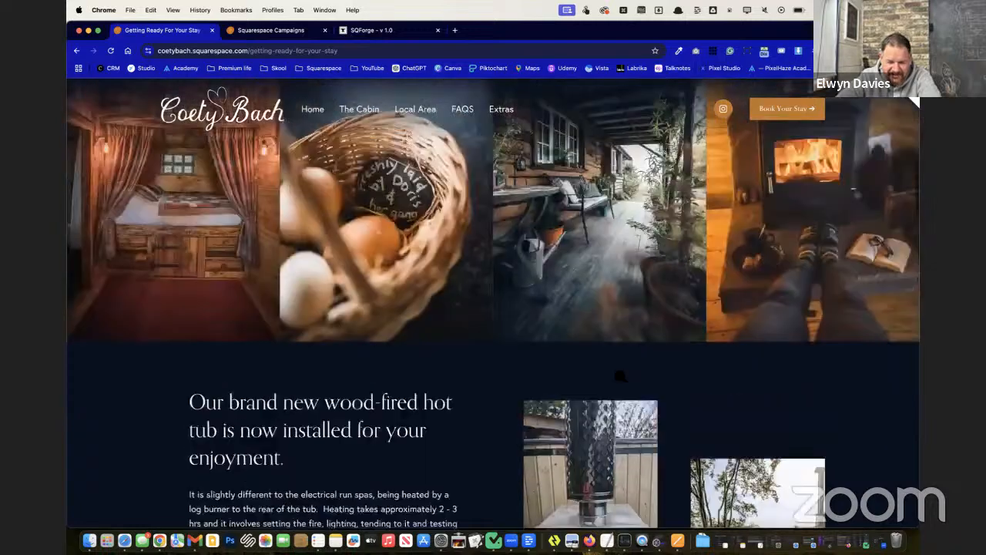
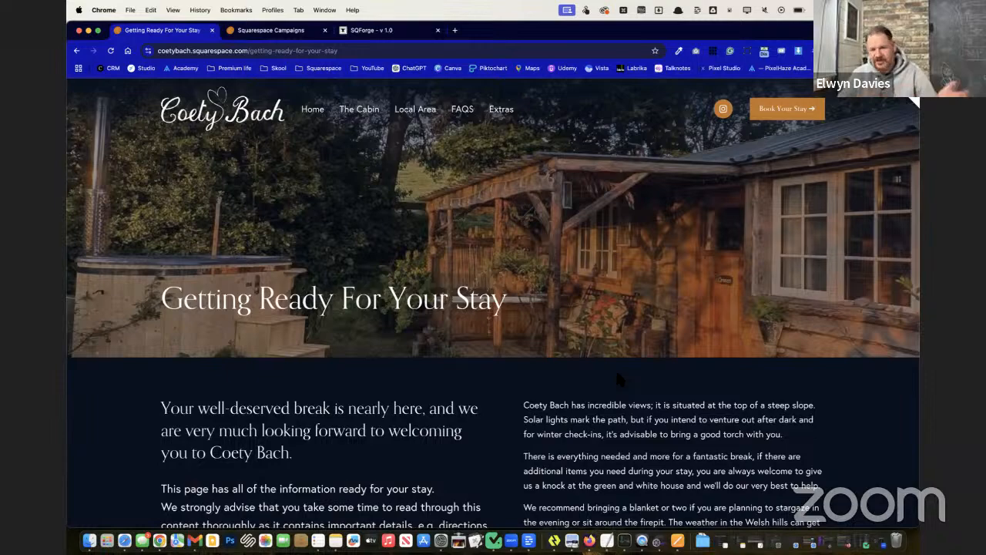
Step: Review the page from the banner through the social media section to the Optional Extras cards and Book Your Extras button
{"action": "scroll", "coordinate": [617, 379], "scroll_direction": "down", "scroll_amount": 10}
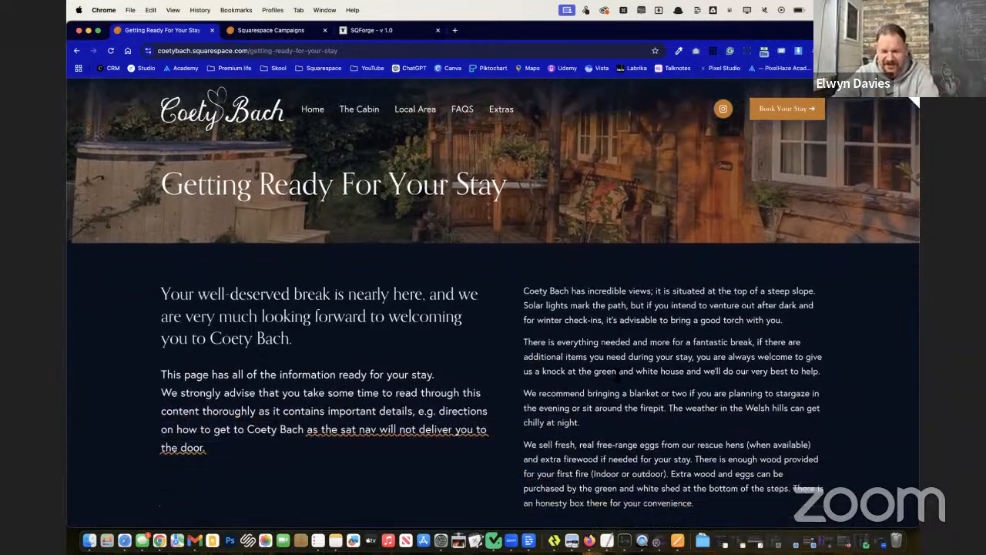
{"action": "scroll", "coordinate": [617, 379], "scroll_direction": "down", "scroll_amount": 10}
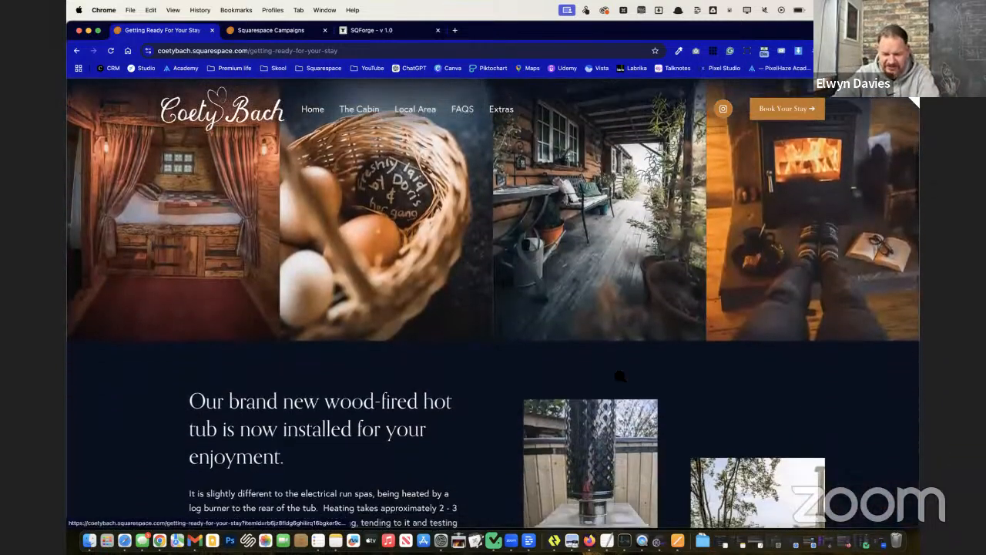
{"action": "scroll", "coordinate": [616, 368], "scroll_direction": "down", "scroll_amount": 2}
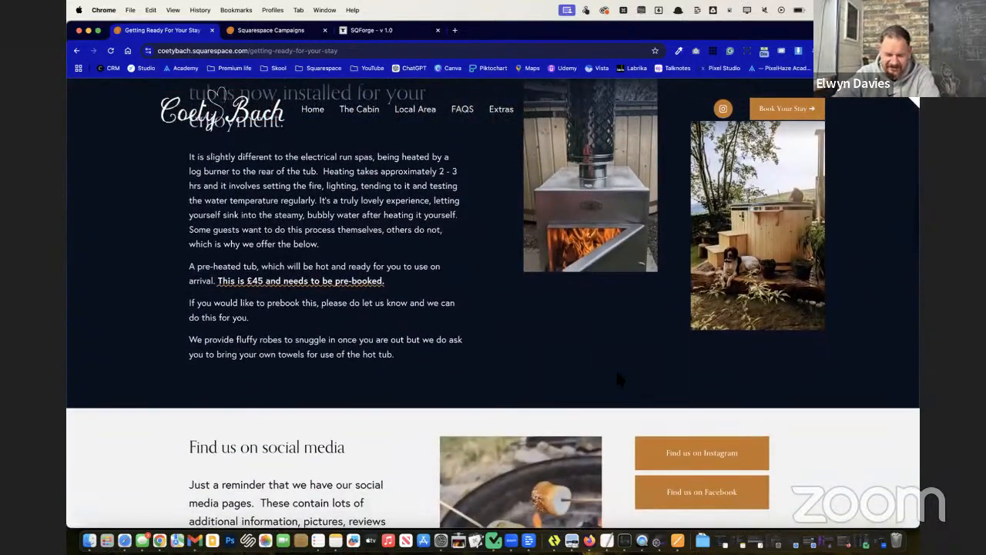
{"action": "scroll", "coordinate": [681, 343], "scroll_direction": "down", "scroll_amount": 5}
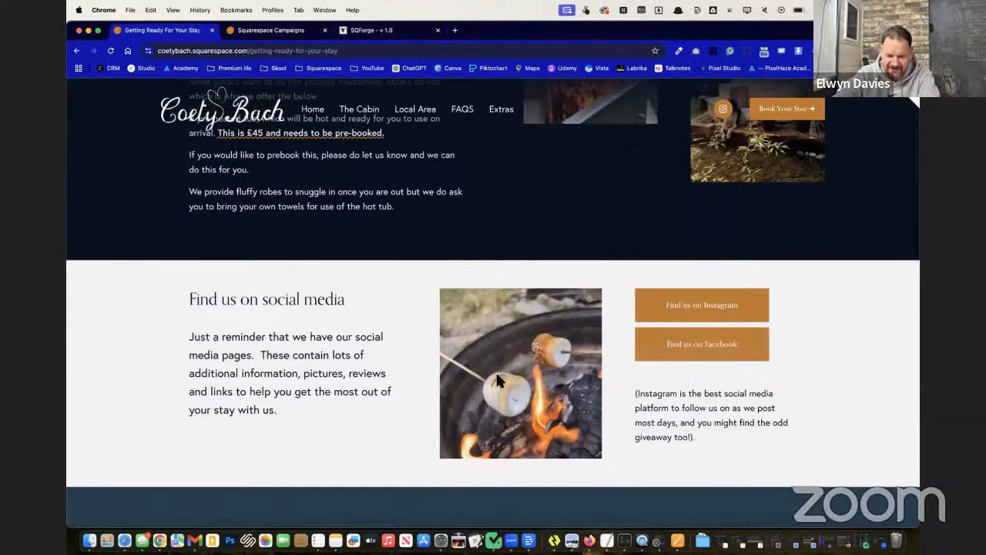
{"action": "scroll", "coordinate": [495, 371], "scroll_direction": "down", "scroll_amount": 10}
{"action": "scroll", "coordinate": [497, 374], "scroll_direction": "down", "scroll_amount": 3}
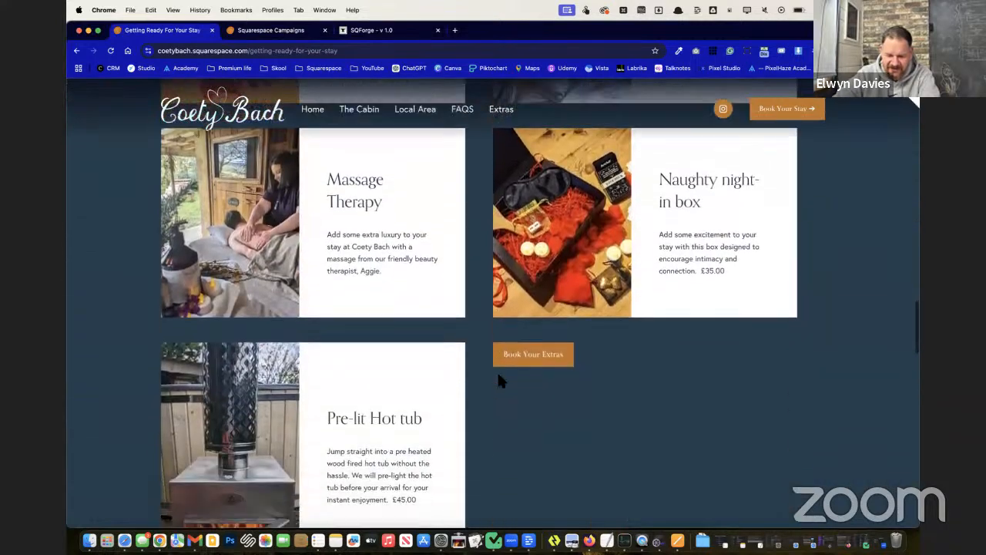
{"action": "scroll", "coordinate": [570, 447], "scroll_direction": "down", "scroll_amount": 3}
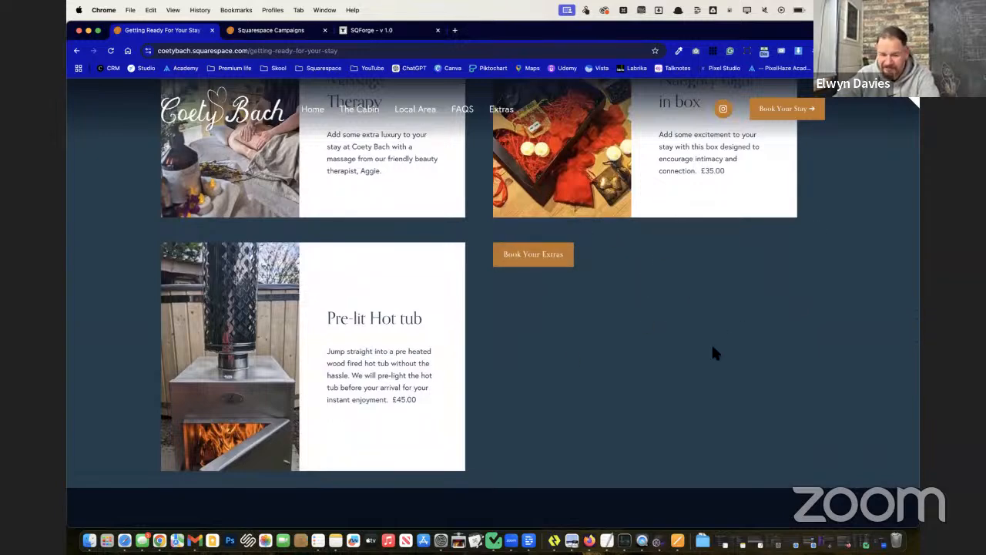
Step: Examine the arrival and check-out information section and how it sits between Optional Extras and Directions
{"action": "scroll", "coordinate": [712, 348], "scroll_direction": "down", "scroll_amount": 10}
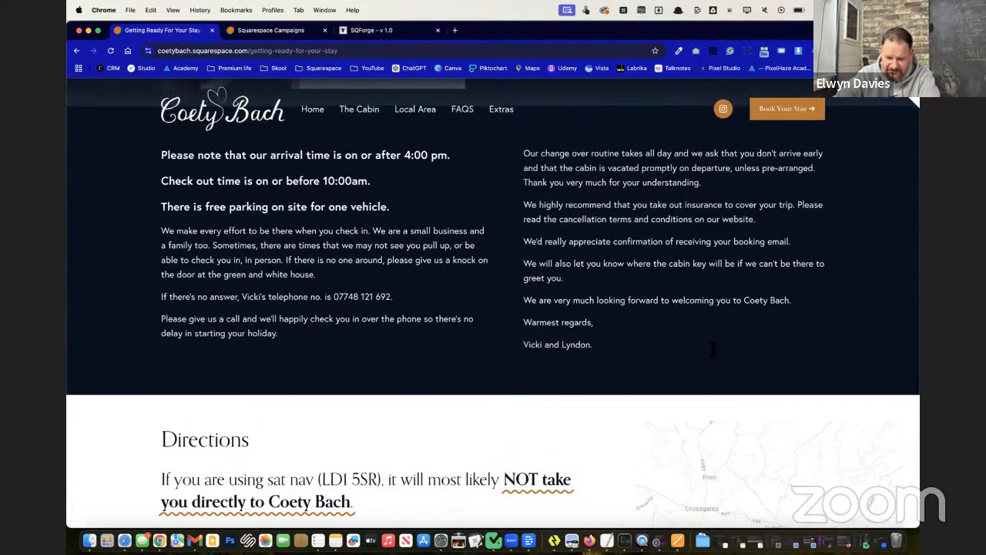
{"action": "scroll", "coordinate": [713, 349], "scroll_direction": "up", "scroll_amount": 1}
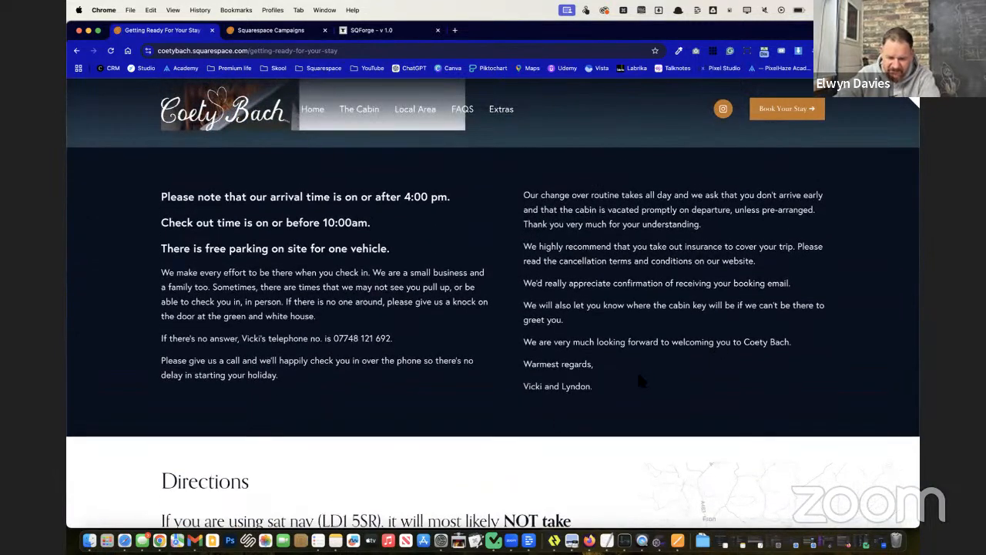
{"action": "left_click_drag", "start_coordinate": [598, 375], "coordinate": [249, 196]}
{"action": "left_click", "coordinate": [248, 196]}
{"action": "scroll", "coordinate": [246, 197], "scroll_direction": "down", "scroll_amount": 10}
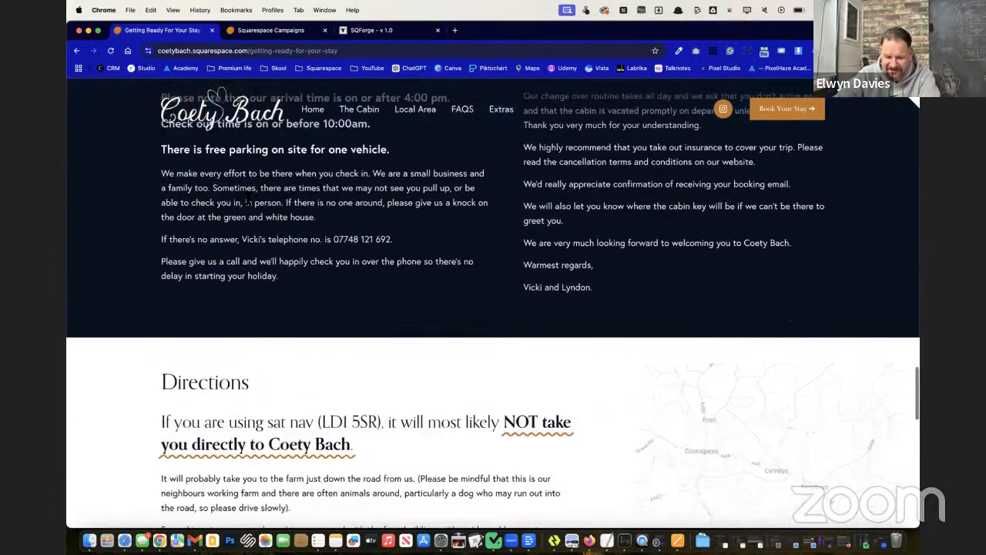
{"action": "scroll", "coordinate": [247, 202], "scroll_direction": "up", "scroll_amount": 15}
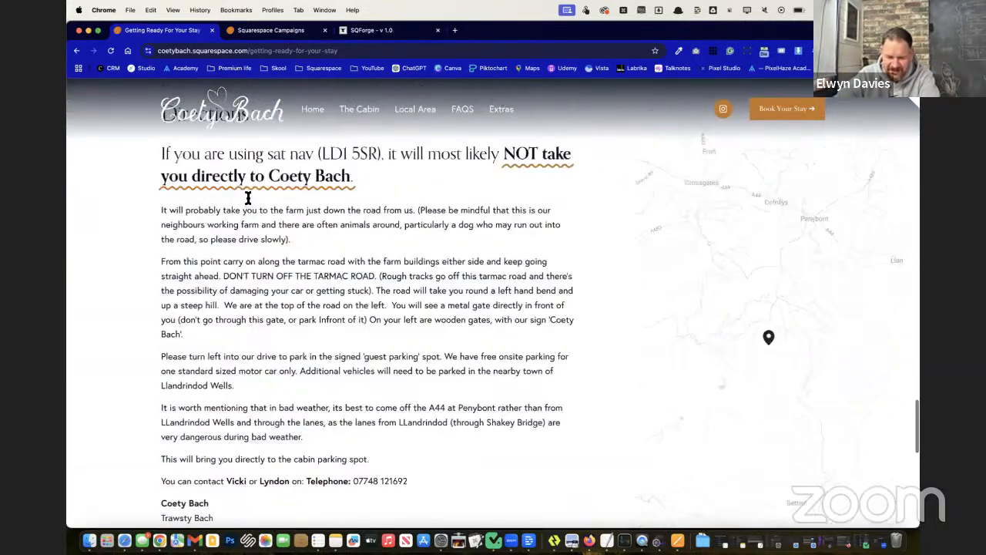
{"action": "scroll", "coordinate": [247, 202], "scroll_direction": "down", "scroll_amount": 3}
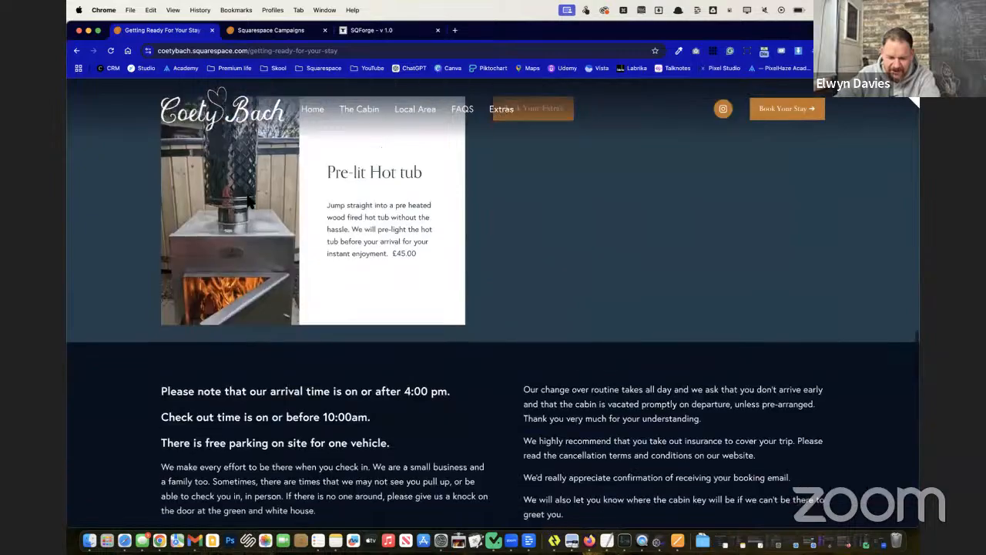
{"action": "scroll", "coordinate": [306, 370], "scroll_direction": "up", "scroll_amount": 1}
{"action": "scroll", "coordinate": [324, 359], "scroll_direction": "down", "scroll_amount": 5}
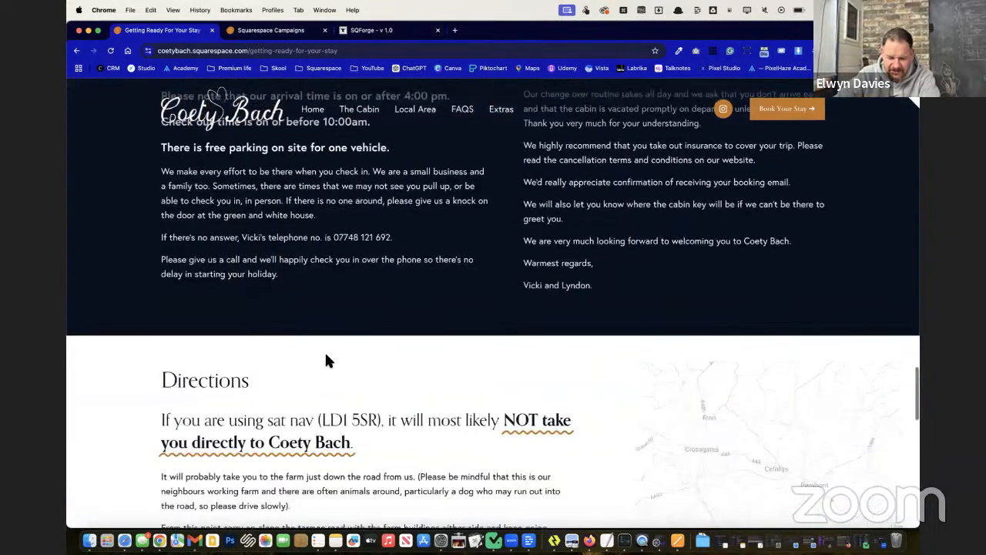
{"action": "scroll", "coordinate": [336, 377], "scroll_direction": "down", "scroll_amount": 5}
{"action": "scroll", "coordinate": [337, 377], "scroll_direction": "up", "scroll_amount": 8}
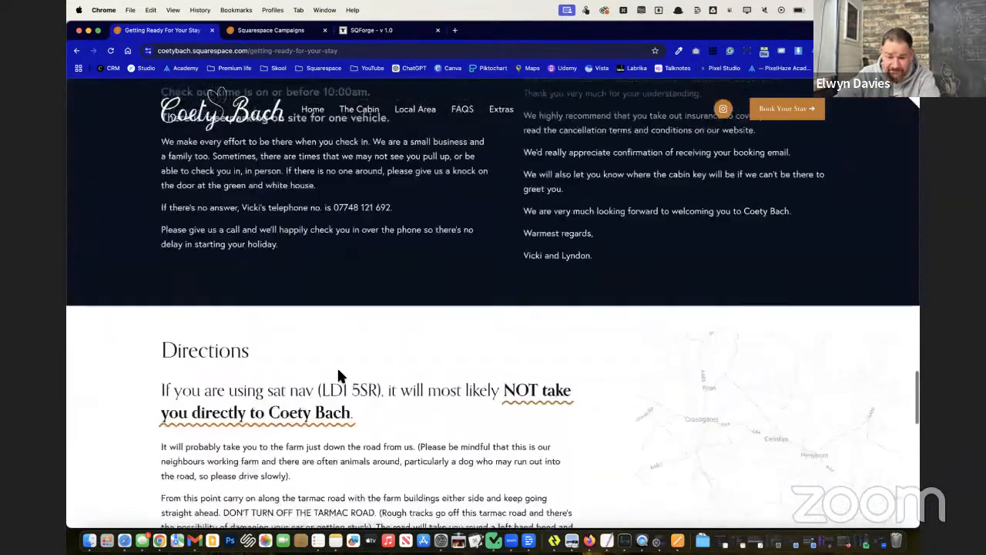
{"action": "scroll", "coordinate": [337, 370], "scroll_direction": "up", "scroll_amount": 2}
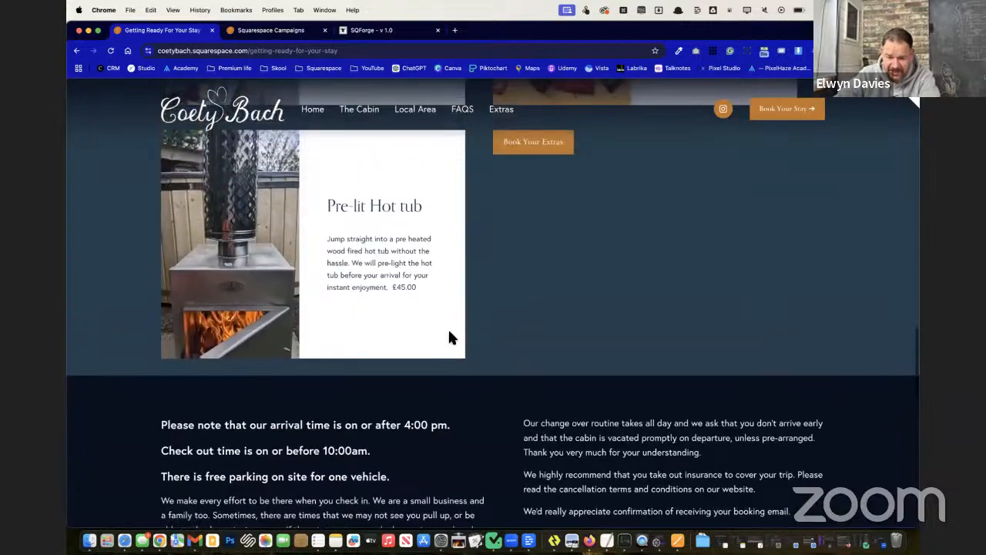
Step: Reopen the page for editing and move the Optional Extras section below the arrival and check-out information section
{"action": "left_click", "coordinate": [915, 102]}
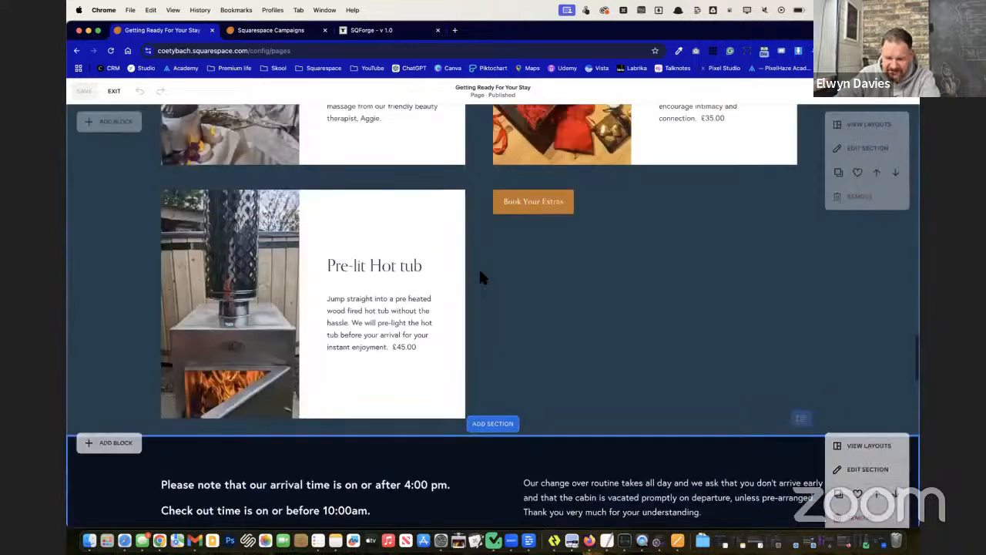
{"action": "scroll", "coordinate": [480, 277], "scroll_direction": "down", "scroll_amount": 2}
{"action": "scroll", "coordinate": [480, 278], "scroll_direction": "up", "scroll_amount": 10}
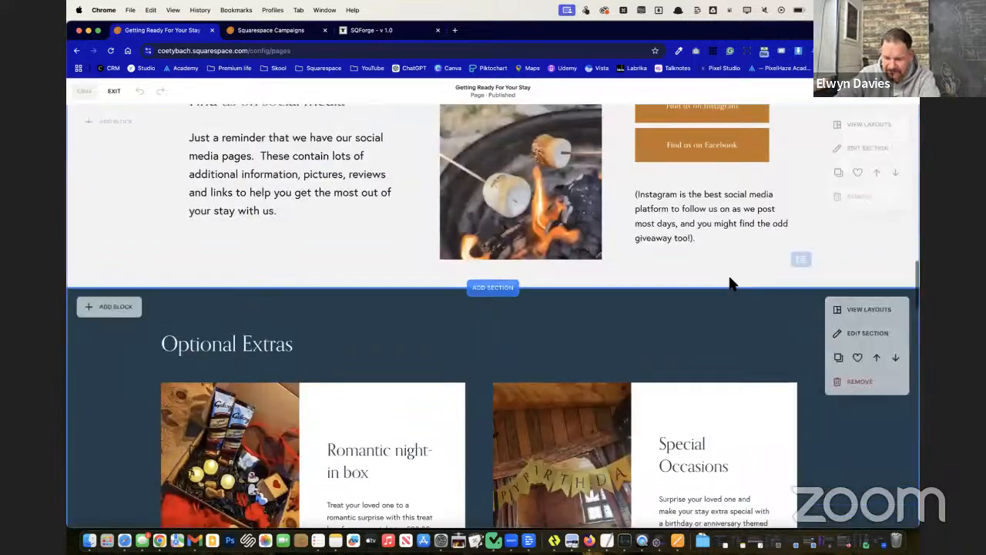
{"action": "left_click", "coordinate": [894, 360]}
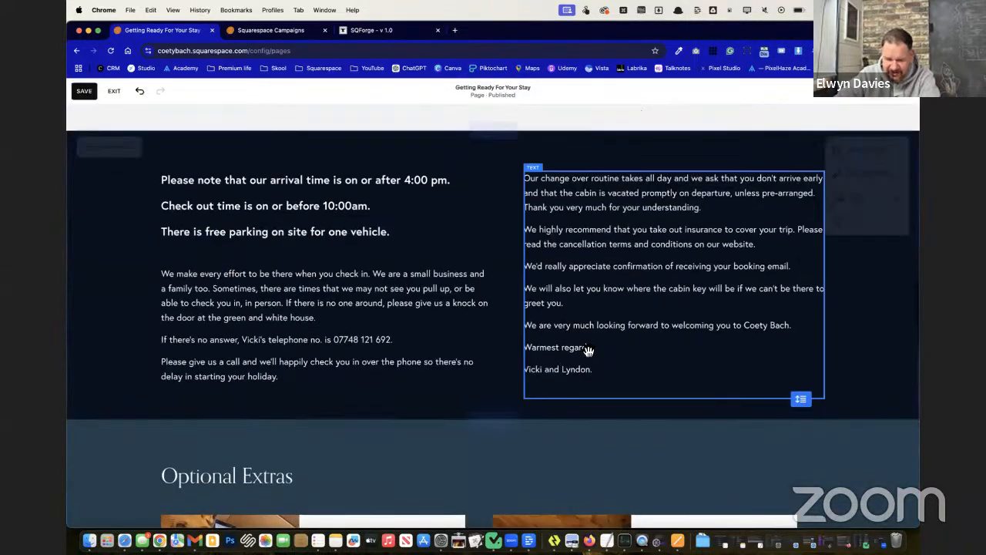
{"action": "scroll", "coordinate": [588, 351], "scroll_direction": "up", "scroll_amount": 10}
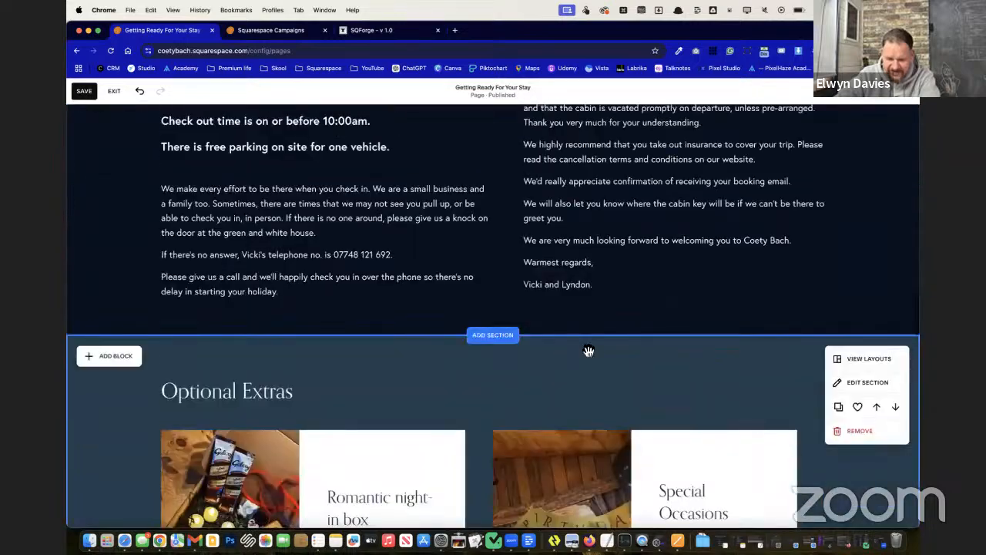
{"action": "scroll", "coordinate": [585, 350], "scroll_direction": "down", "scroll_amount": 10}
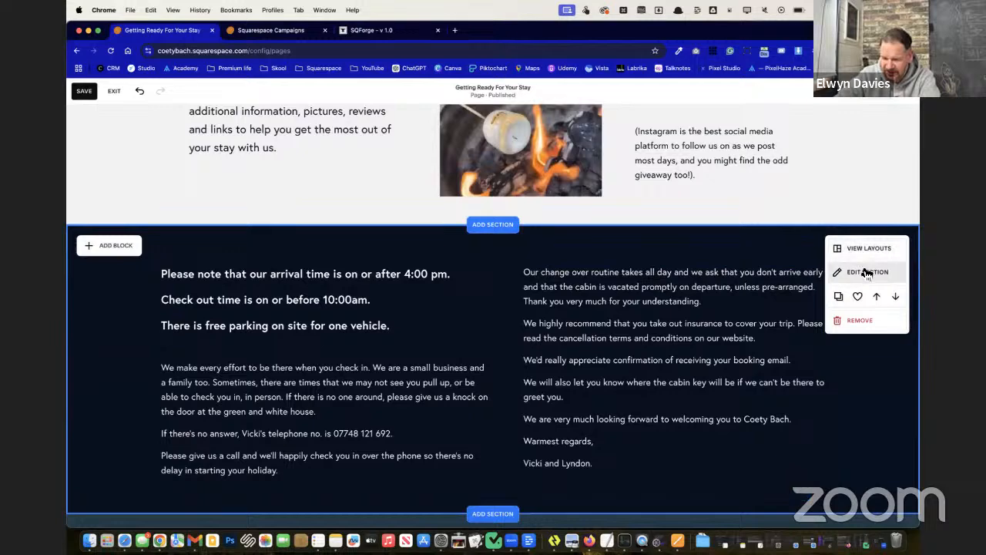
Step: Set the arrival and check-out information section's color theme to Lightest 1 and check the section colours down the page
{"action": "left_click", "coordinate": [866, 274]}
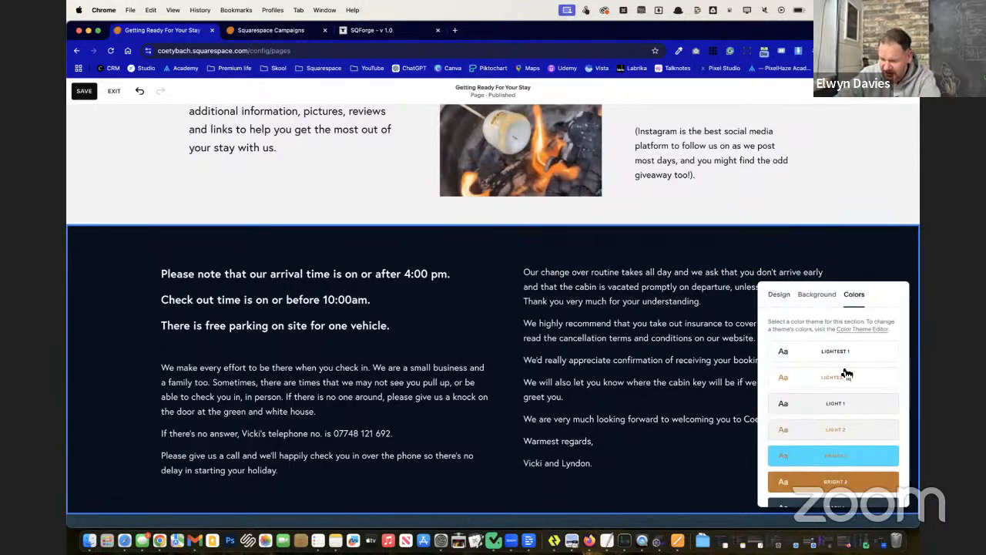
{"action": "left_click", "coordinate": [857, 355]}
{"action": "scroll", "coordinate": [164, 244], "scroll_direction": "up", "scroll_amount": 10}
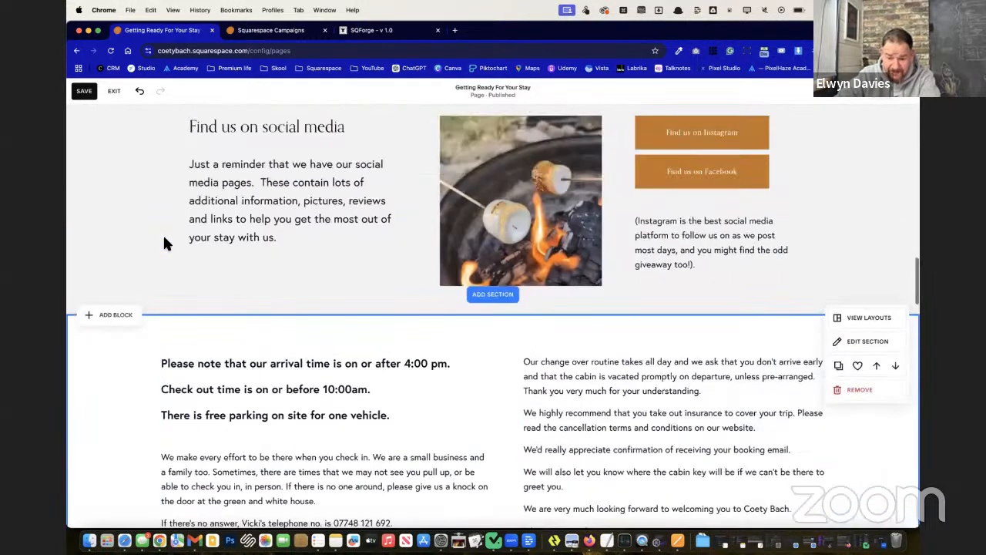
{"action": "scroll", "coordinate": [163, 244], "scroll_direction": "up", "scroll_amount": 5}
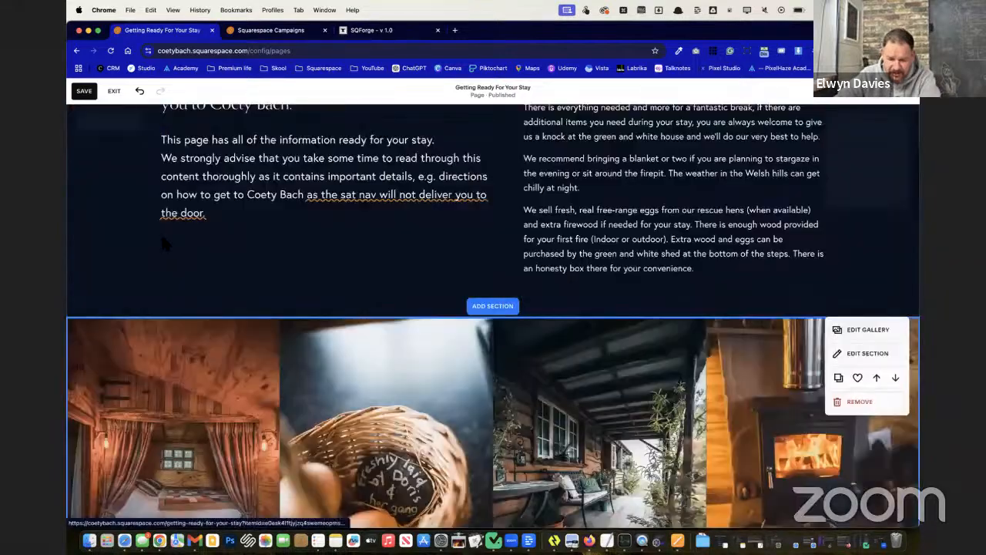
{"action": "scroll", "coordinate": [162, 244], "scroll_direction": "down", "scroll_amount": 15}
{"action": "scroll", "coordinate": [163, 243], "scroll_direction": "down", "scroll_amount": 15}
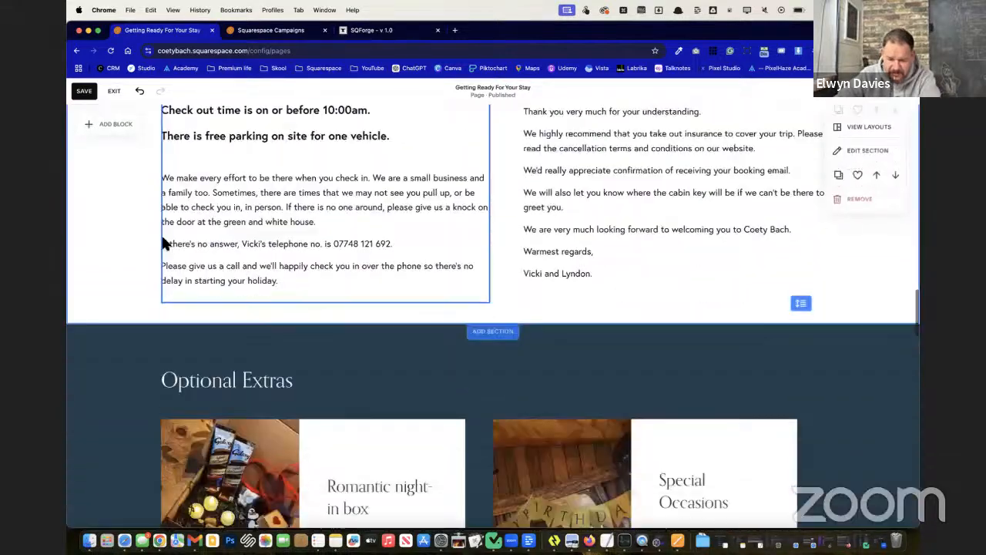
{"action": "scroll", "coordinate": [168, 245], "scroll_direction": "down", "scroll_amount": 15}
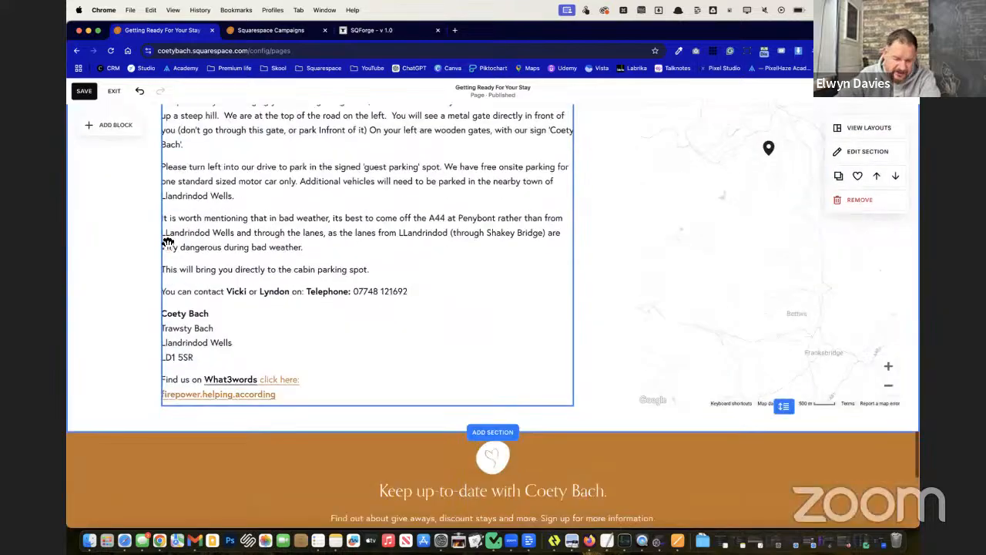
Step: Return to the start of the page and switch the editor to mobile view
{"action": "scroll", "coordinate": [167, 244], "scroll_direction": "up", "scroll_amount": 10}
{"action": "scroll", "coordinate": [168, 244], "scroll_direction": "up", "scroll_amount": 15}
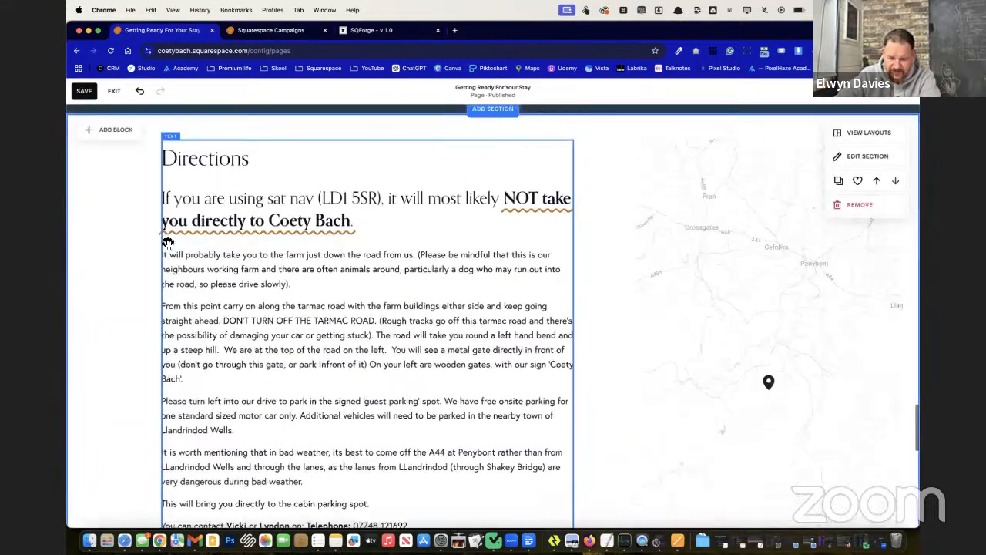
{"action": "scroll", "coordinate": [749, 116], "scroll_direction": "up", "scroll_amount": 20}
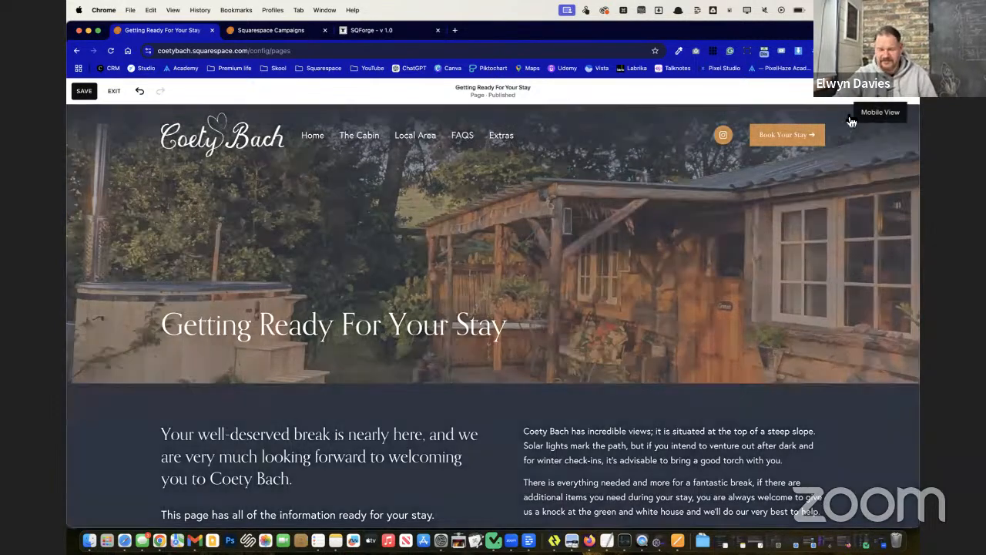
{"action": "left_click", "coordinate": [882, 103]}
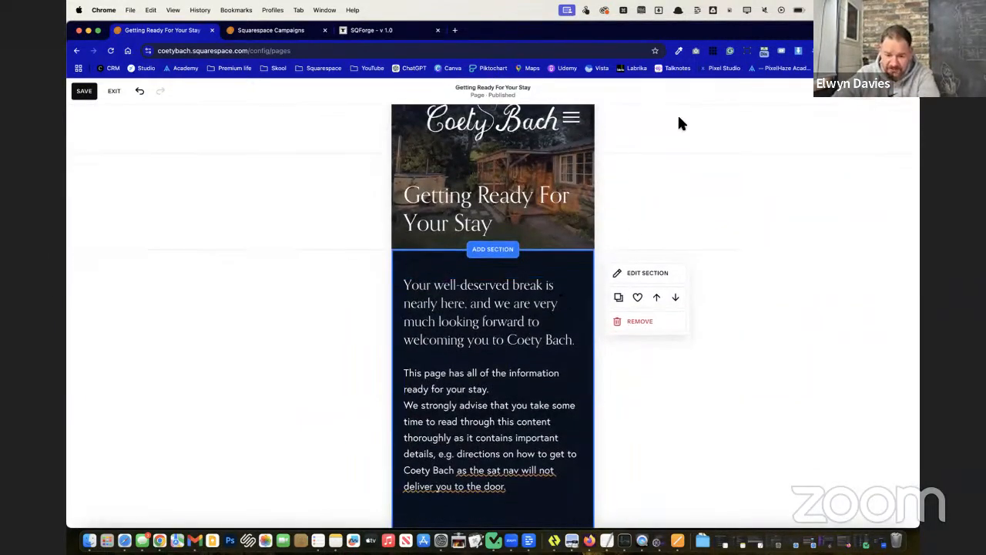
Step: Close the gap between the two introduction text blocks and trim the empty space above the photo gallery
{"action": "scroll", "coordinate": [524, 463], "scroll_direction": "down", "scroll_amount": 5}
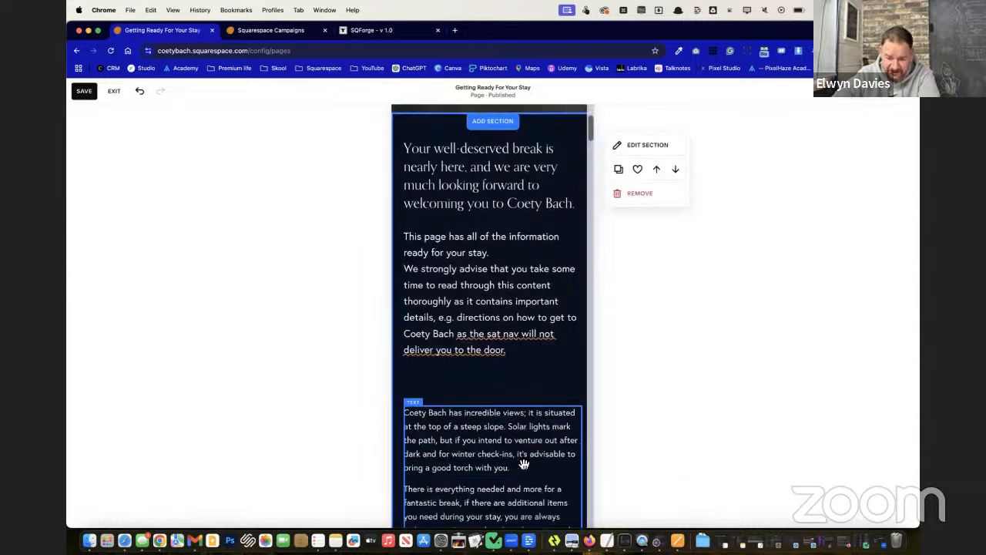
{"action": "left_click_drag", "start_coordinate": [477, 408], "coordinate": [496, 254]}
{"action": "scroll", "coordinate": [478, 466], "scroll_direction": "down", "scroll_amount": 10}
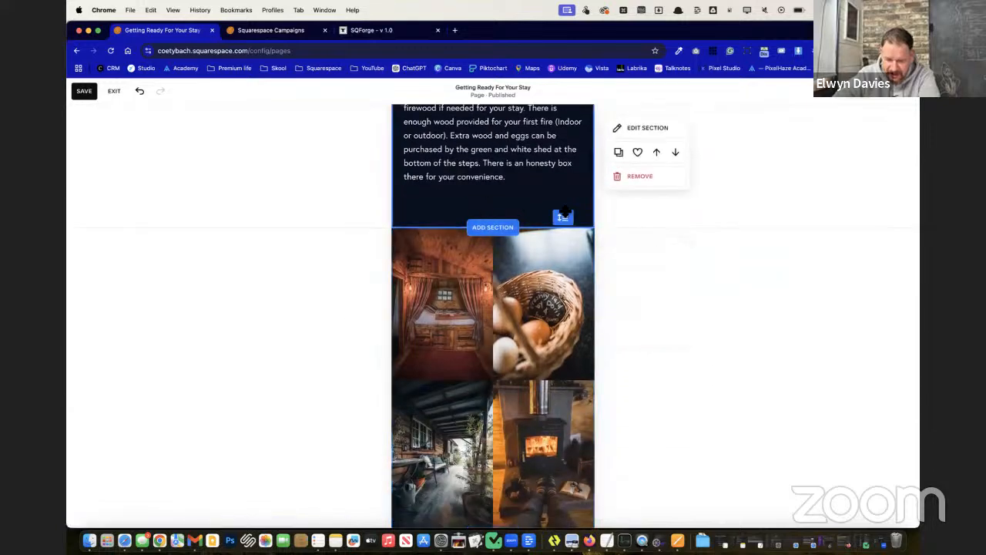
{"action": "left_click_drag", "start_coordinate": [565, 213], "coordinate": [564, 196]}
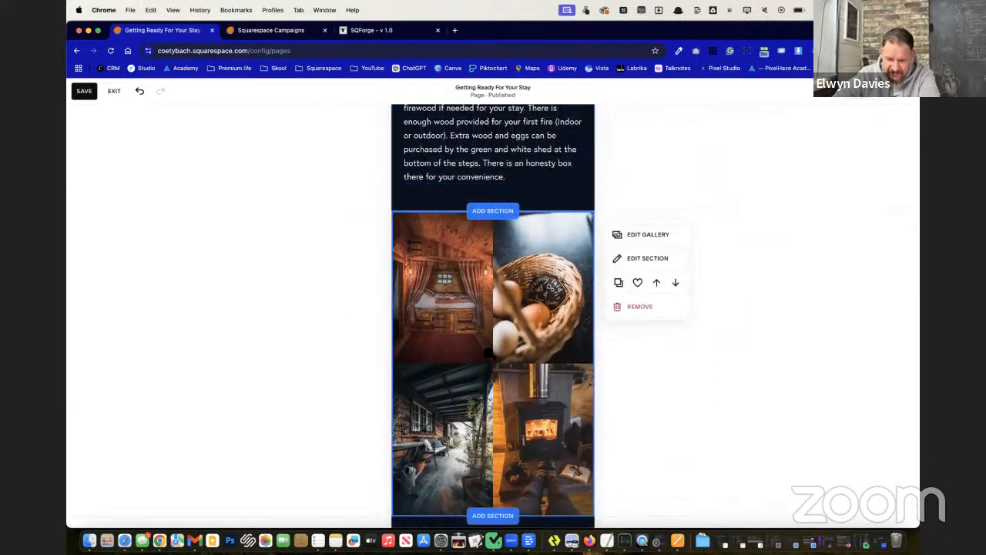
Step: Extend the hot tub section and move both hot tub images down to leave more space beneath the text
{"action": "scroll", "coordinate": [488, 352], "scroll_direction": "down", "scroll_amount": 10}
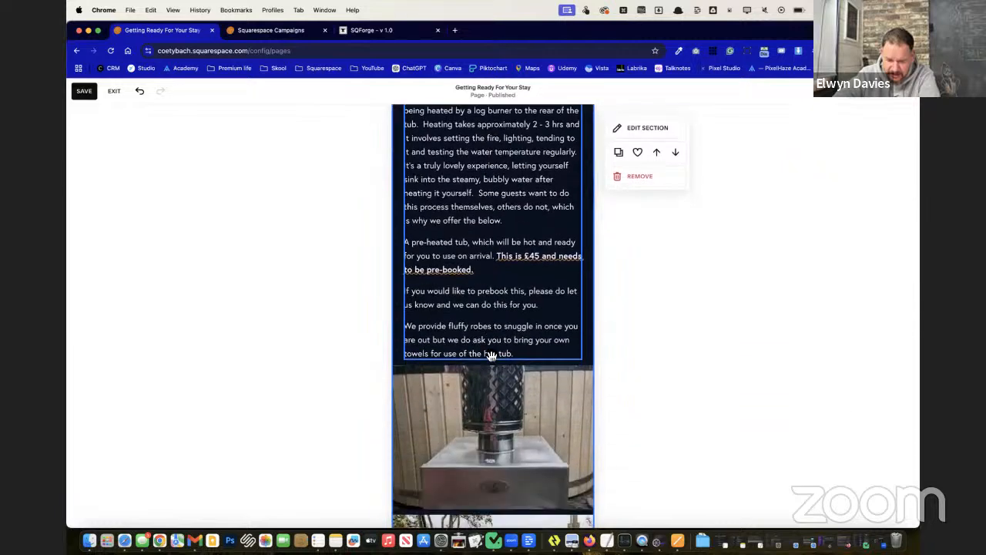
{"action": "scroll", "coordinate": [508, 355], "scroll_direction": "down", "scroll_amount": 3}
{"action": "left_click", "coordinate": [554, 328]}
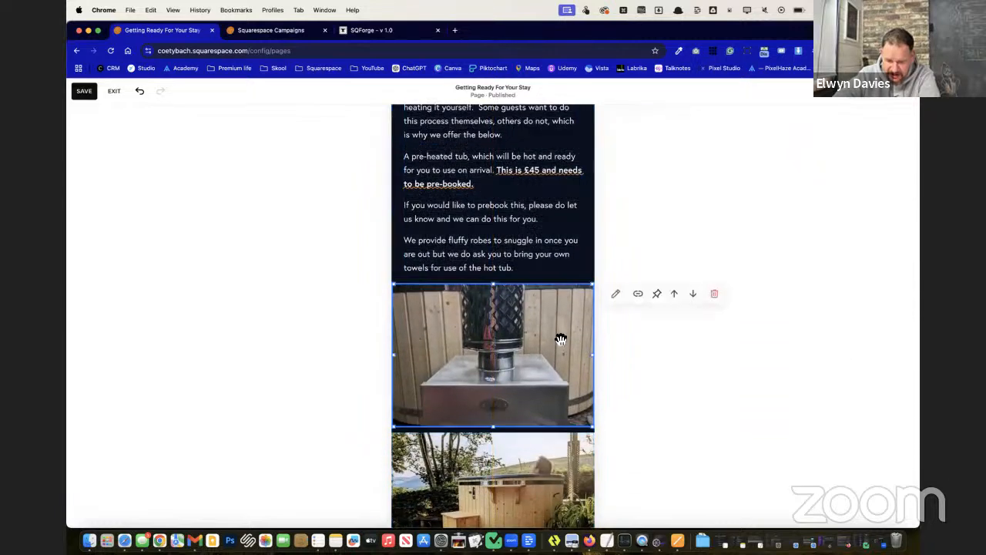
{"action": "scroll", "coordinate": [581, 272], "scroll_direction": "down", "scroll_amount": 6}
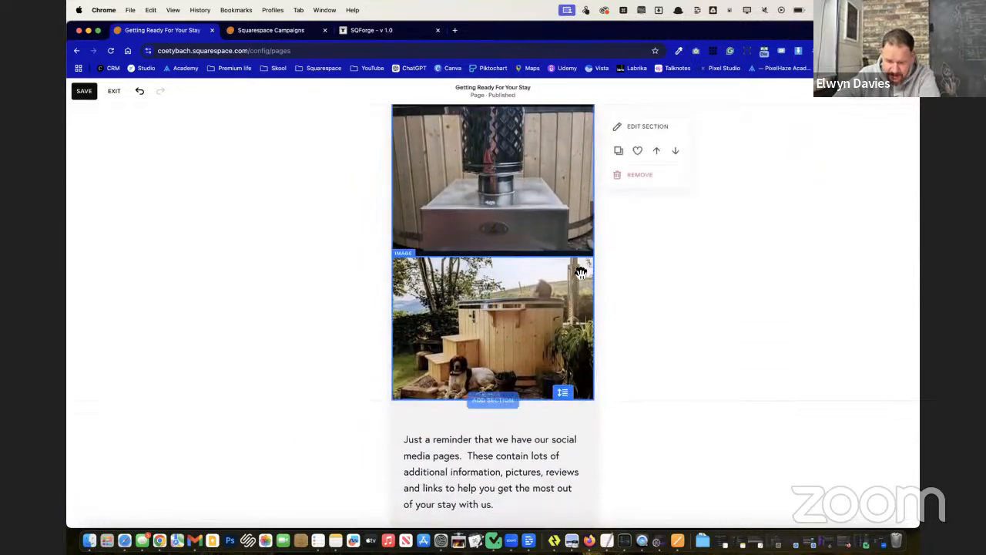
{"action": "left_click_drag", "start_coordinate": [567, 394], "coordinate": [564, 408]}
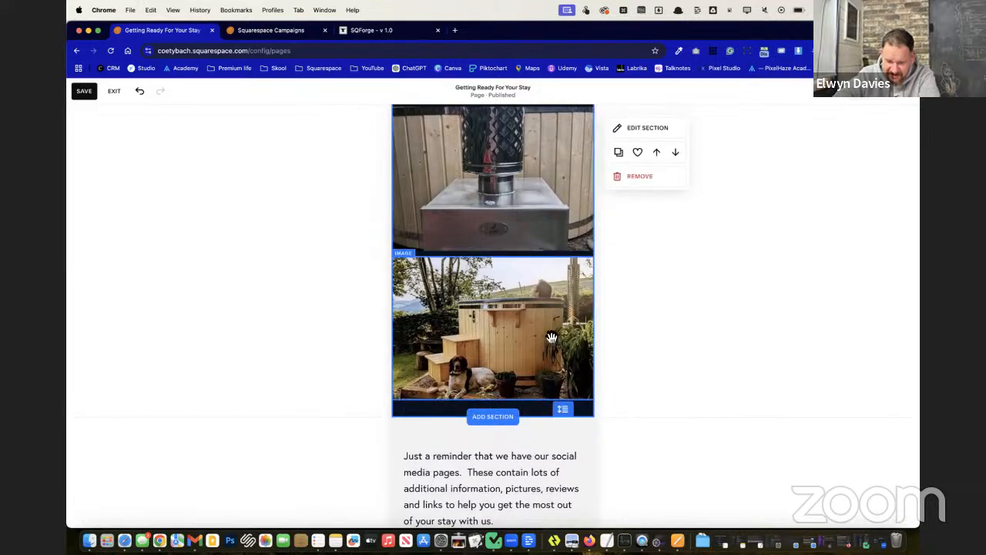
{"action": "left_click_drag", "start_coordinate": [552, 338], "coordinate": [552, 363]}
{"action": "left_click_drag", "start_coordinate": [528, 192], "coordinate": [527, 211]}
{"action": "scroll", "coordinate": [526, 211], "scroll_direction": "up", "scroll_amount": 3}
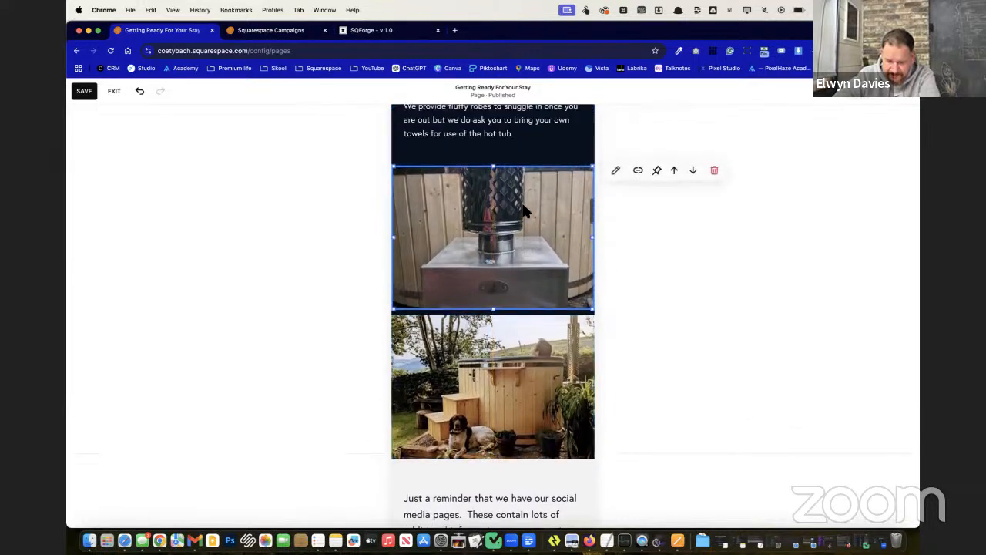
{"action": "scroll", "coordinate": [521, 265], "scroll_direction": "down", "scroll_amount": 1}
Step: Move the marshmallow image and the "Find us on social media" heading up to close the gaps beneath the reminder text
{"action": "scroll", "coordinate": [521, 265], "scroll_direction": "down", "scroll_amount": 5}
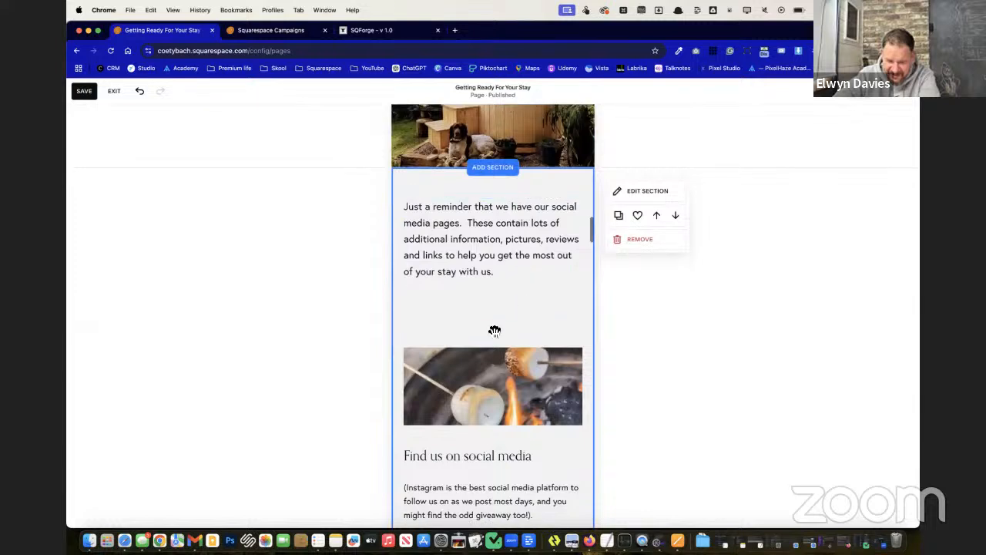
{"action": "left_click", "coordinate": [497, 296]}
{"action": "left_click_drag", "start_coordinate": [496, 328], "coordinate": [495, 262]}
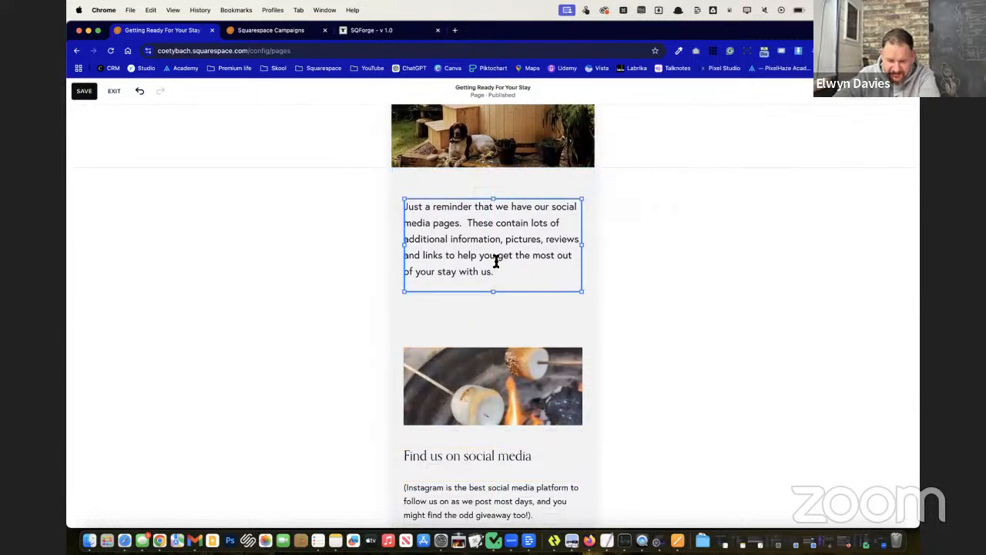
{"action": "left_click_drag", "start_coordinate": [498, 372], "coordinate": [495, 325]}
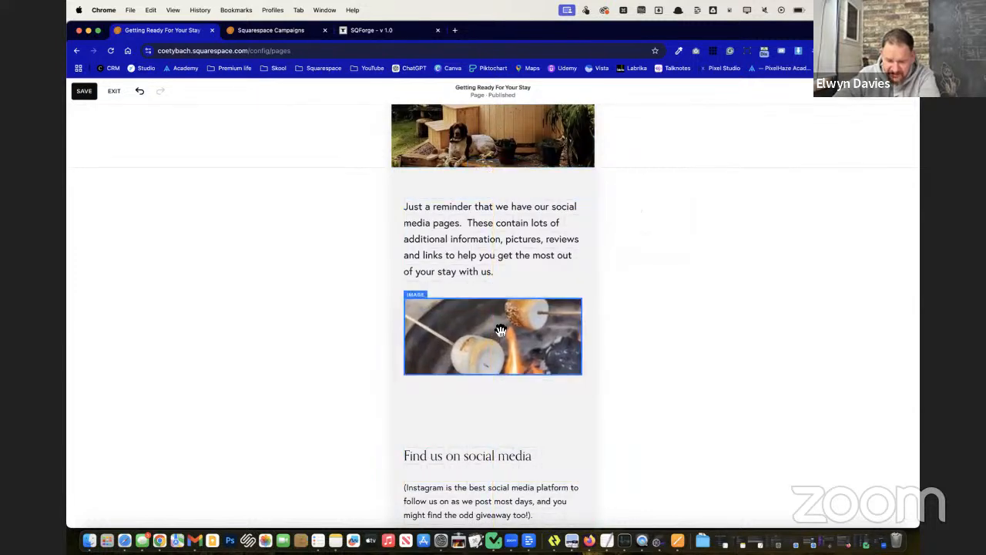
{"action": "scroll", "coordinate": [496, 377], "scroll_direction": "down", "scroll_amount": 3}
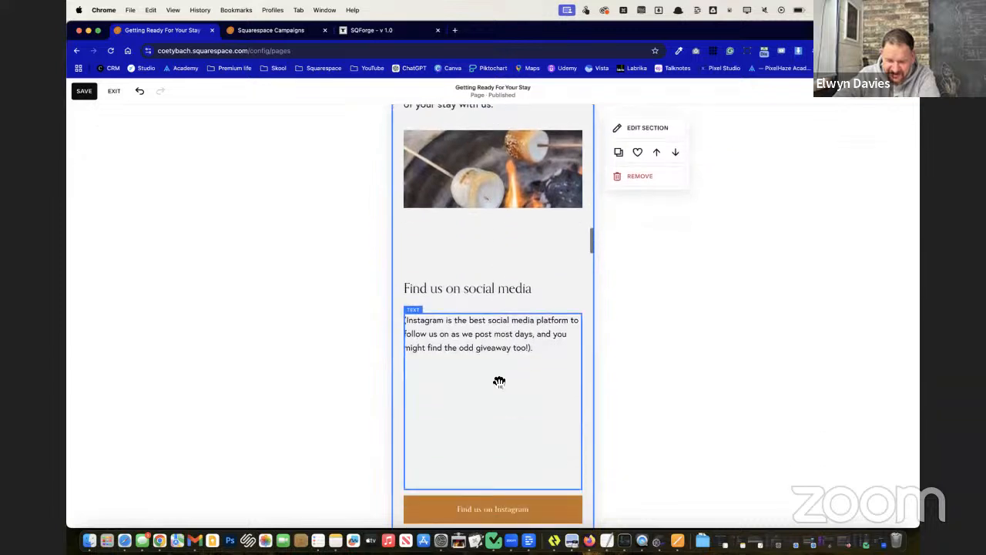
{"action": "left_click_drag", "start_coordinate": [491, 293], "coordinate": [489, 241]}
Step: Shorten the Instagram text block so it fits its three lines of text
{"action": "left_click", "coordinate": [495, 326]}
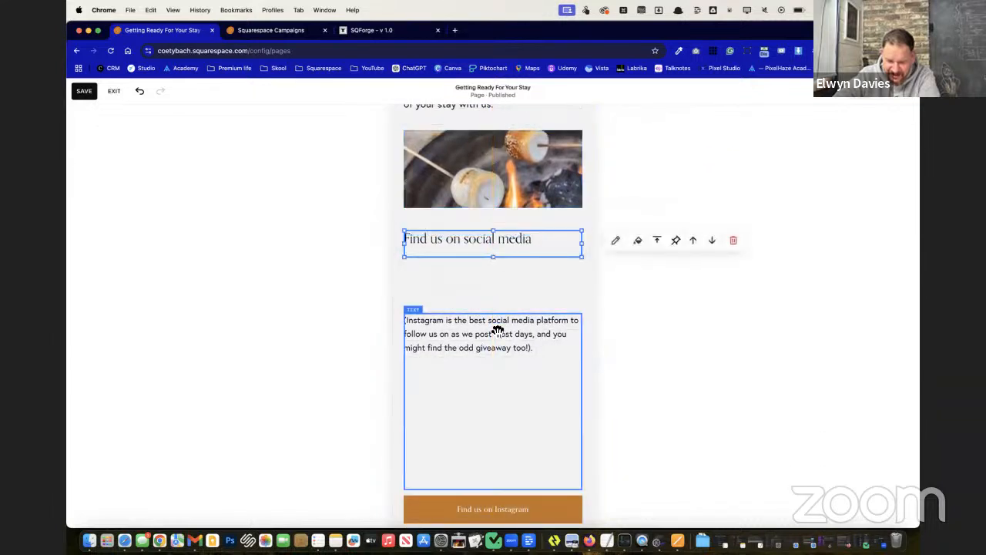
{"action": "mouse_move", "coordinate": [495, 326]}
{"action": "left_mouse_down"}
{"action": "mouse_move", "coordinate": [494, 284]}
{"action": "mouse_move", "coordinate": [494, 333]}
{"action": "left_mouse_up"}
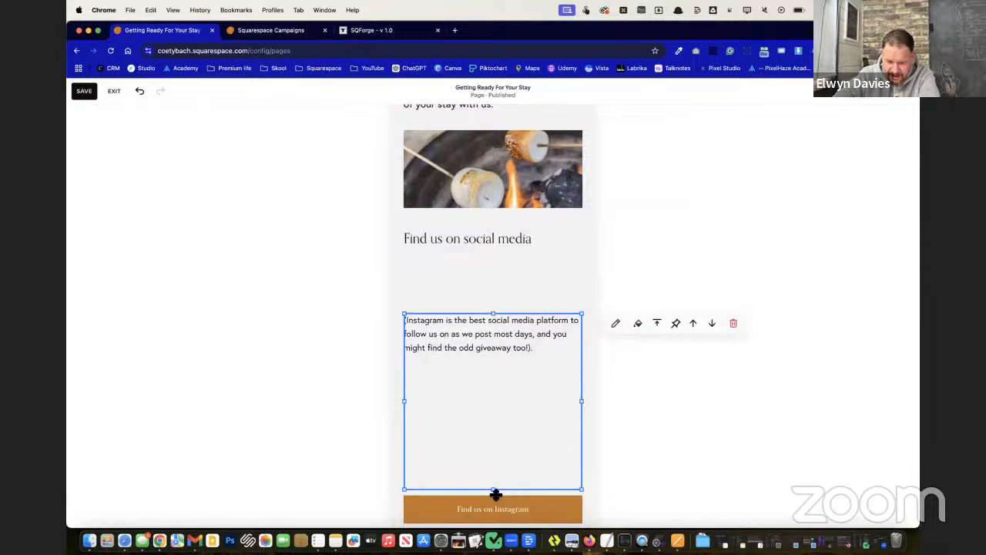
{"action": "left_click_drag", "start_coordinate": [495, 490], "coordinate": [506, 378]}
Step: Move the Instagram and Facebook buttons directly below the social media heading and trim the section's leftover empty space
{"action": "scroll", "coordinate": [511, 447], "scroll_direction": "down", "scroll_amount": 3}
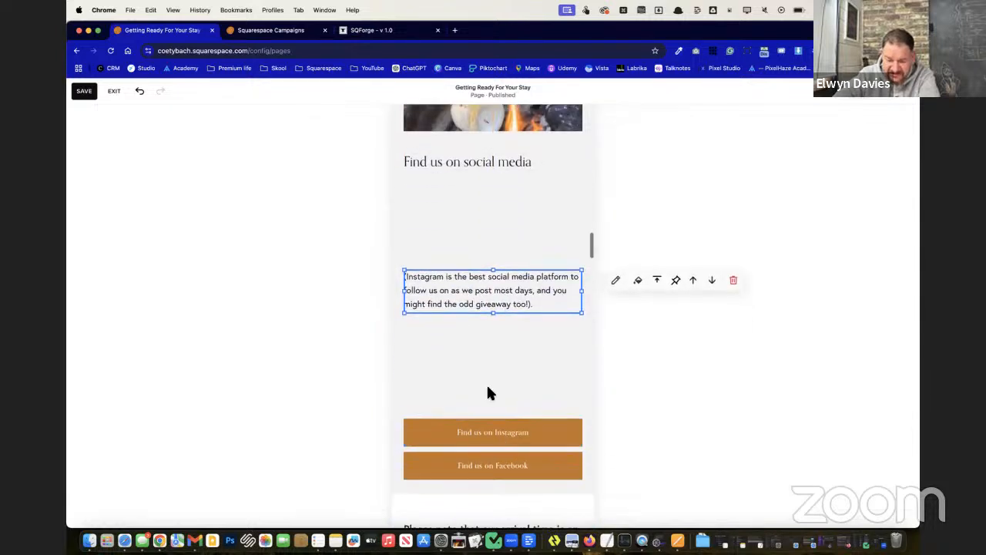
{"action": "left_click_drag", "start_coordinate": [520, 471], "coordinate": [520, 236]}
{"action": "left_click", "coordinate": [517, 362]}
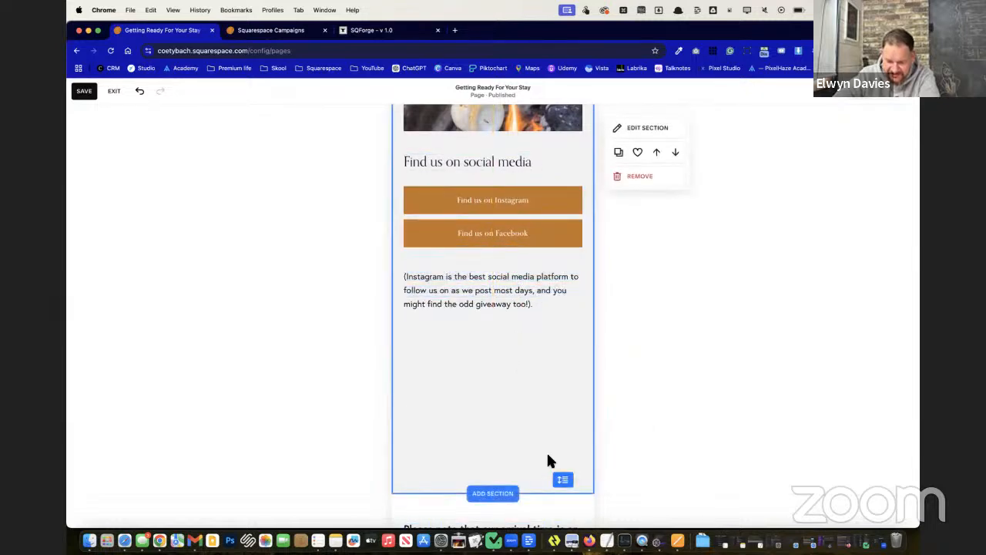
{"action": "left_click_drag", "start_coordinate": [563, 479], "coordinate": [570, 328]}
Step: Check the arrival and check-out text, and move the Romantic night-in box card down away from the Optional Extras heading
{"action": "scroll", "coordinate": [532, 280], "scroll_direction": "down", "scroll_amount": 4}
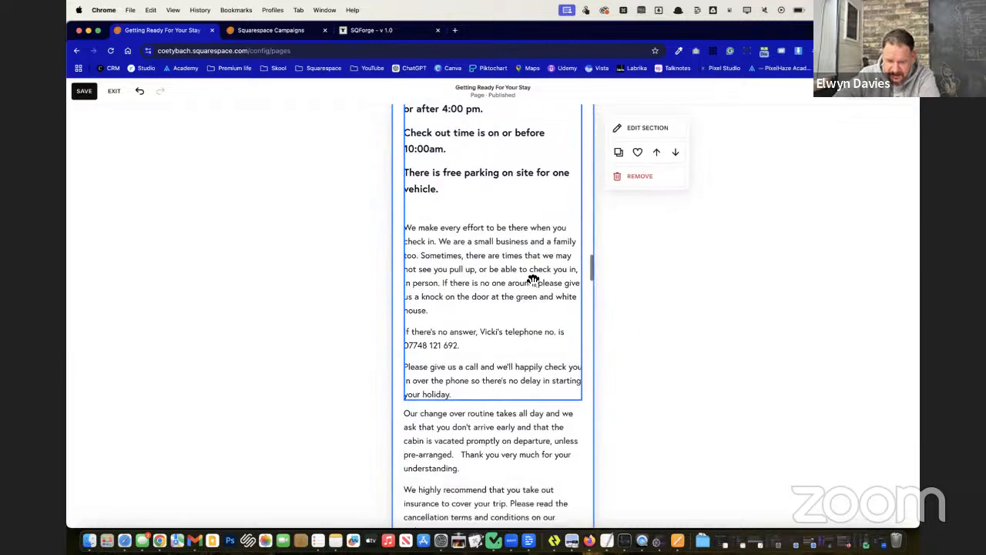
{"action": "scroll", "coordinate": [502, 279], "scroll_direction": "up", "scroll_amount": 1}
{"action": "scroll", "coordinate": [506, 400], "scroll_direction": "down", "scroll_amount": 4}
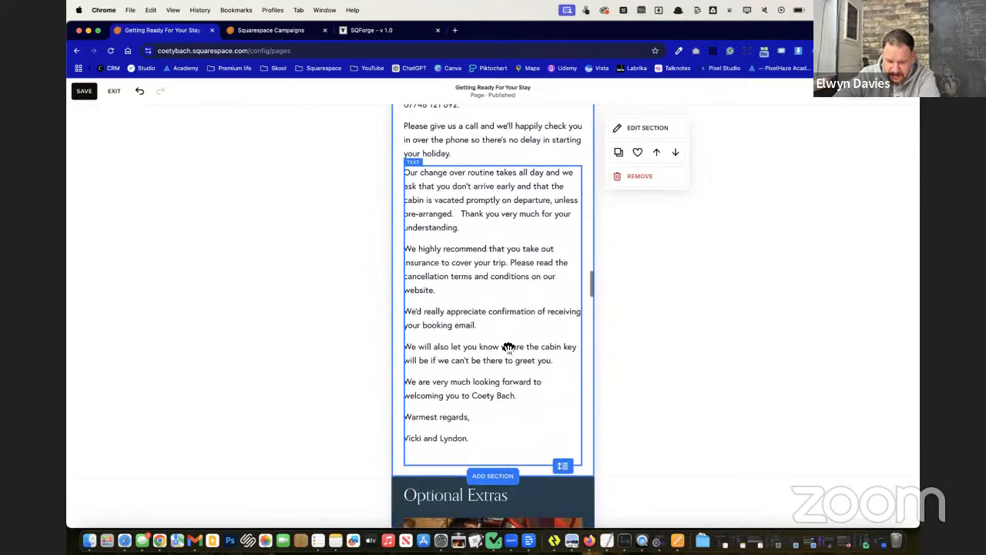
{"action": "scroll", "coordinate": [539, 324], "scroll_direction": "up", "scroll_amount": 1}
{"action": "scroll", "coordinate": [508, 385], "scroll_direction": "down", "scroll_amount": 5}
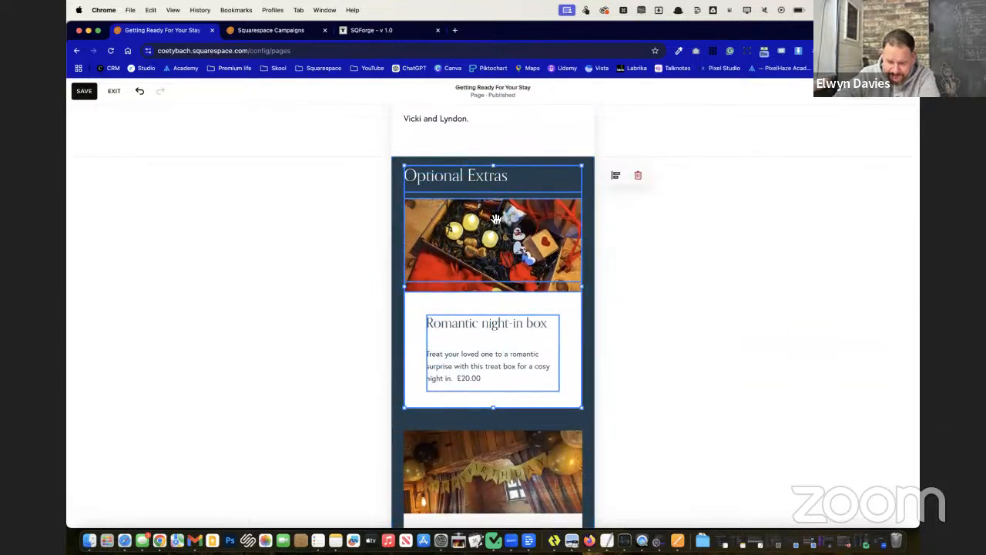
{"action": "scroll", "coordinate": [497, 223], "scroll_direction": "down", "scroll_amount": 3}
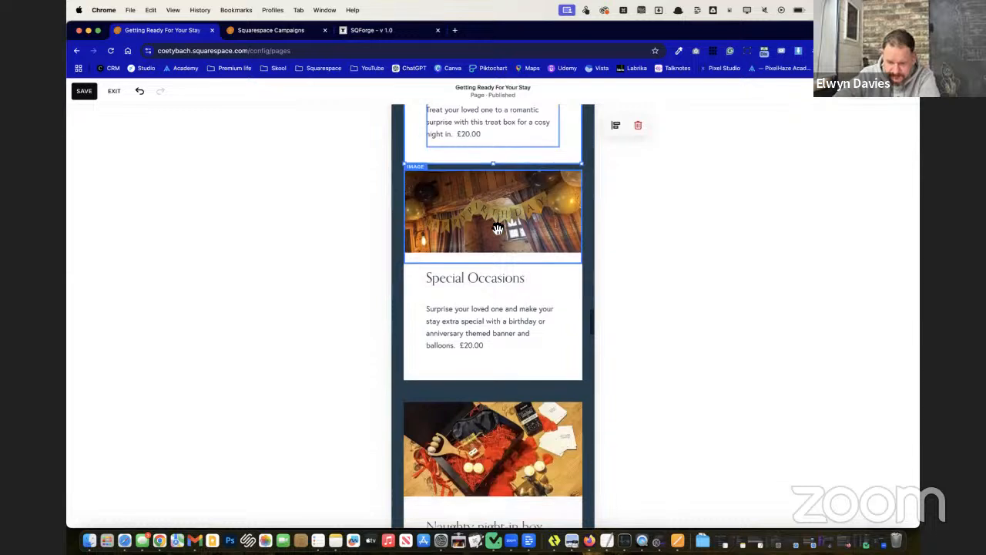
{"action": "scroll", "coordinate": [498, 229], "scroll_direction": "down", "scroll_amount": 3}
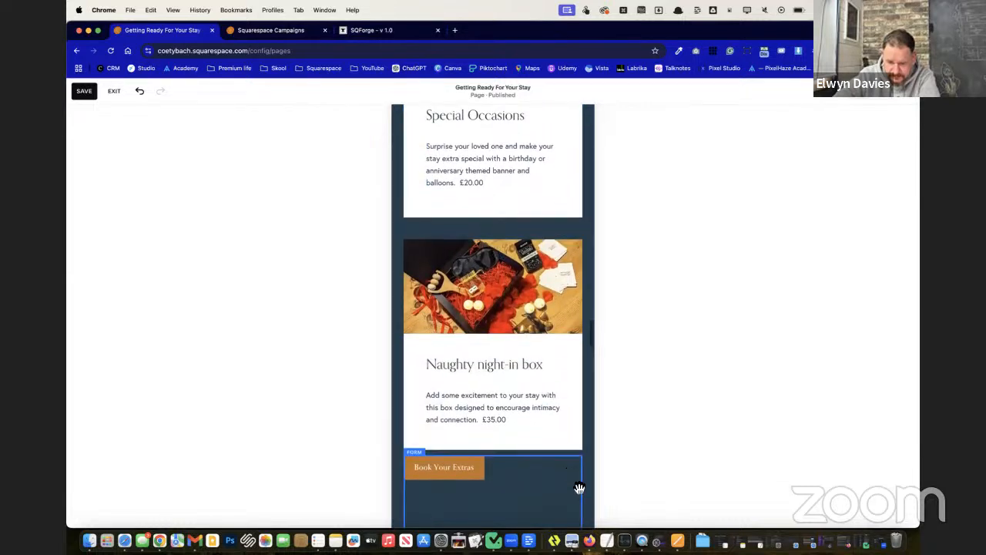
Step: Shrink the Book Your Extras form block to the height of its button
{"action": "left_click_drag", "start_coordinate": [576, 495], "coordinate": [497, 286]}
{"action": "key", "text": "super+z"}
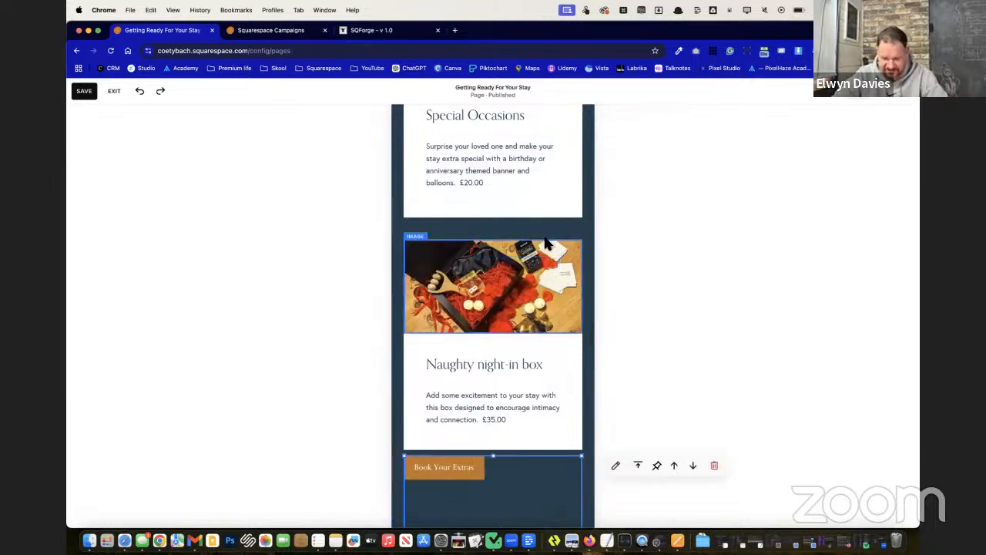
{"action": "key", "text": "super+minus"}
{"action": "key", "text": "super+minus"}
{"action": "key", "text": "super+minus"}
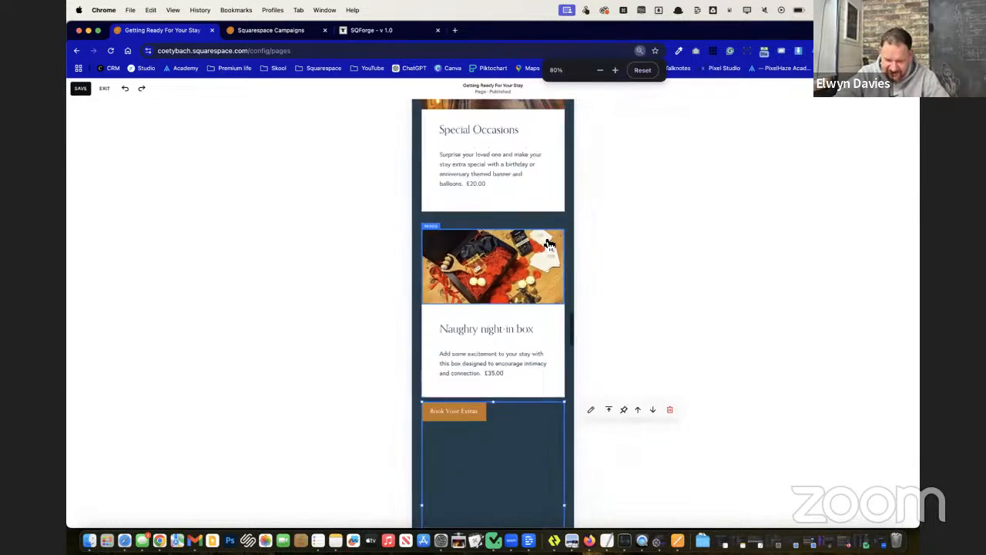
{"action": "scroll", "coordinate": [493, 359], "scroll_direction": "down", "scroll_amount": 1}
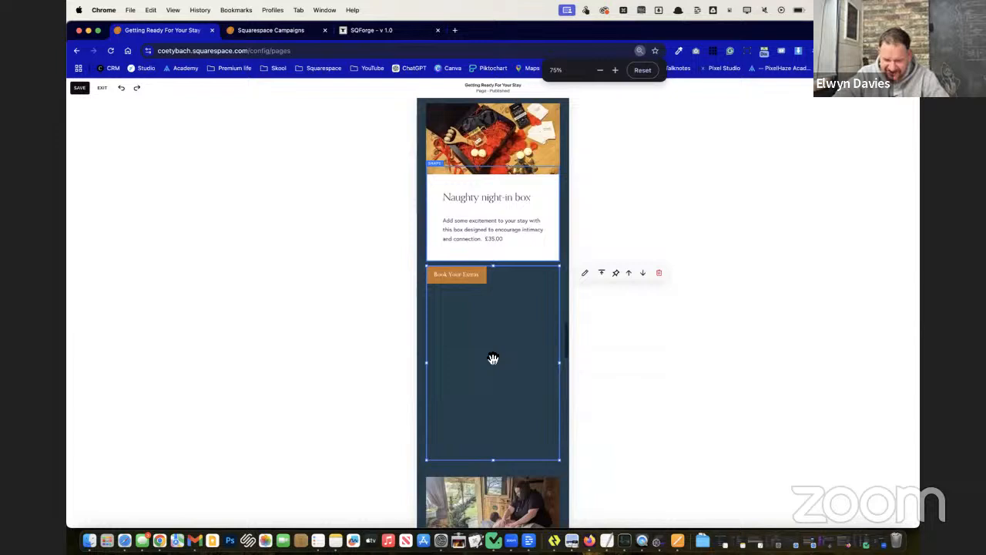
{"action": "left_click", "coordinate": [494, 465]}
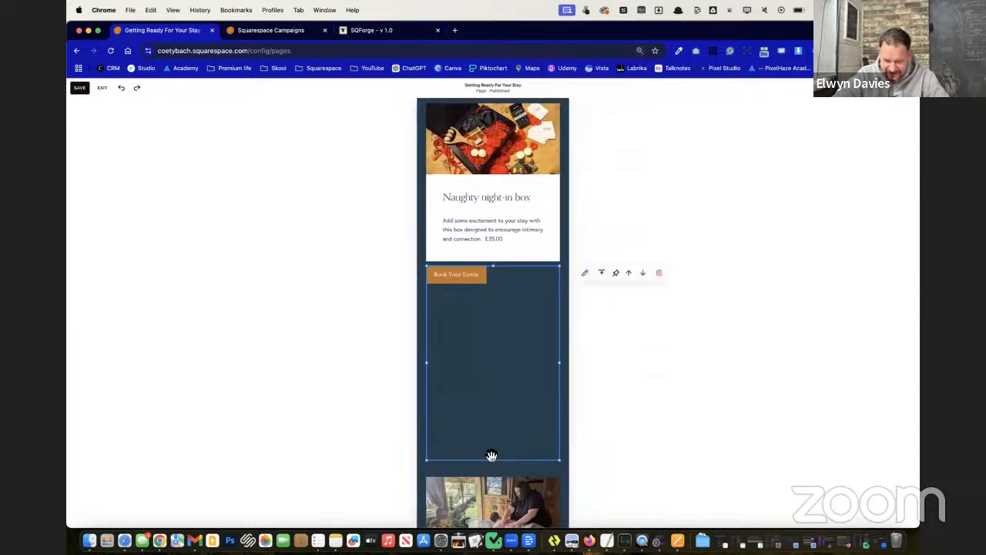
{"action": "left_click_drag", "start_coordinate": [495, 464], "coordinate": [513, 239]}
{"action": "scroll", "coordinate": [514, 390], "scroll_direction": "down", "scroll_amount": 2}
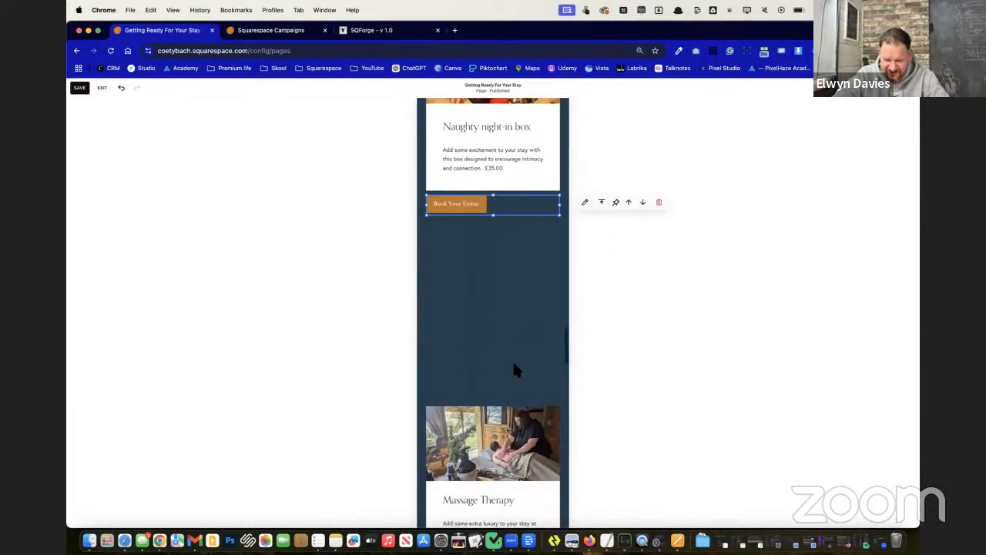
Step: Move the Book Your Extras button down to just above the Massage Therapy card
{"action": "left_click_drag", "start_coordinate": [476, 206], "coordinate": [471, 333]}
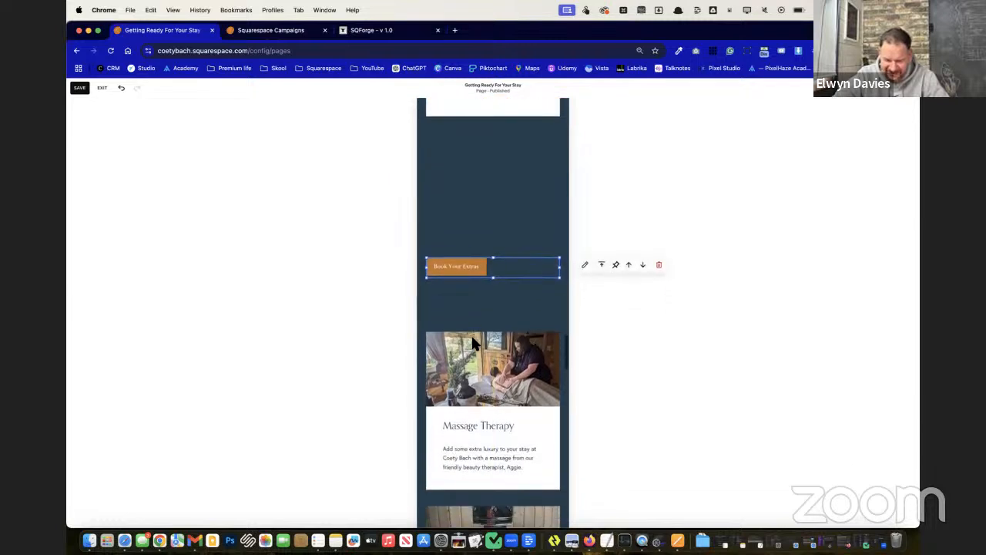
{"action": "scroll", "coordinate": [471, 324], "scroll_direction": "down", "scroll_amount": 2}
{"action": "left_click_drag", "start_coordinate": [467, 205], "coordinate": [468, 223]}
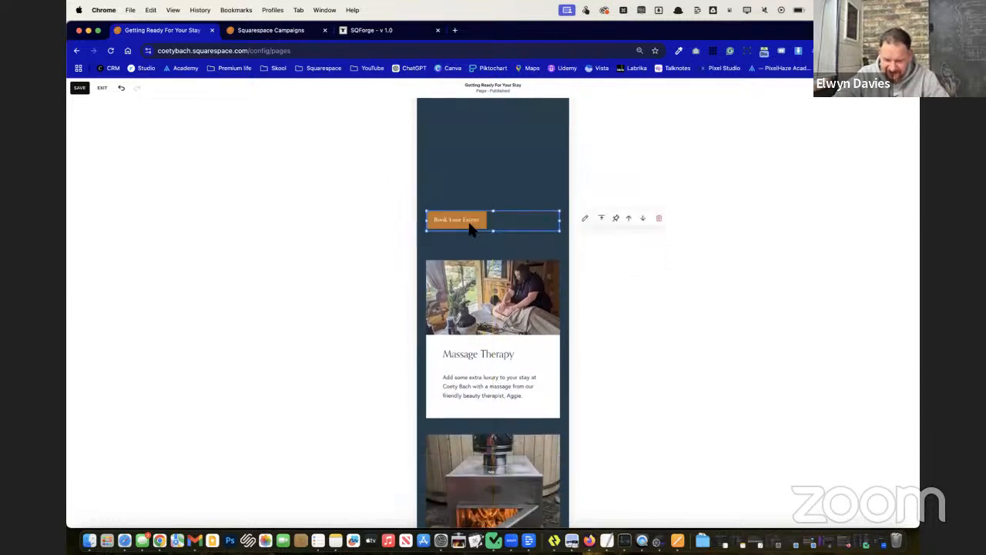
Step: Move the Massage Therapy card up beneath the Naughty night-in box card and the Book Your Extras button down below it
{"action": "scroll", "coordinate": [469, 224], "scroll_direction": "up", "scroll_amount": 2}
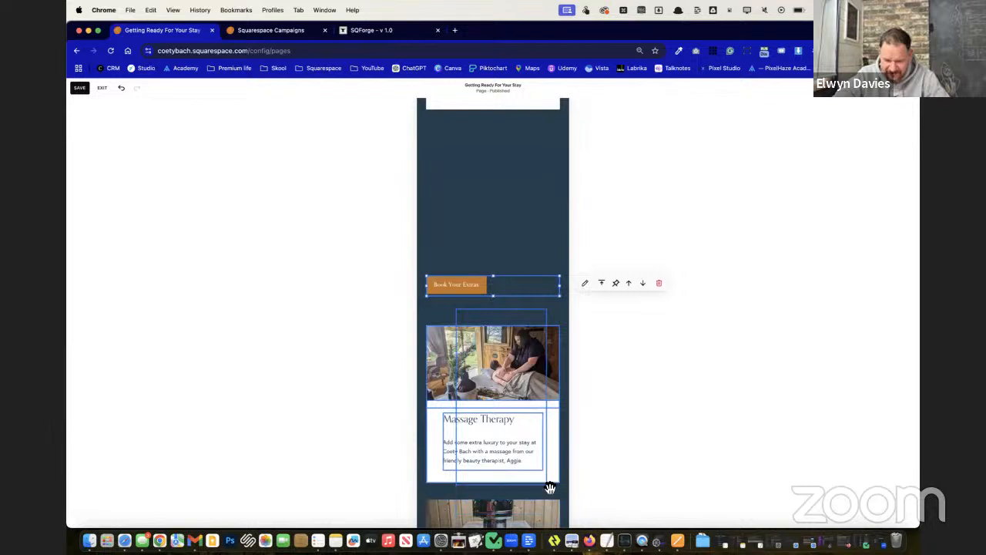
{"action": "left_click_drag", "start_coordinate": [549, 487], "coordinate": [549, 486]}
{"action": "scroll", "coordinate": [548, 485], "scroll_direction": "up", "scroll_amount": 3}
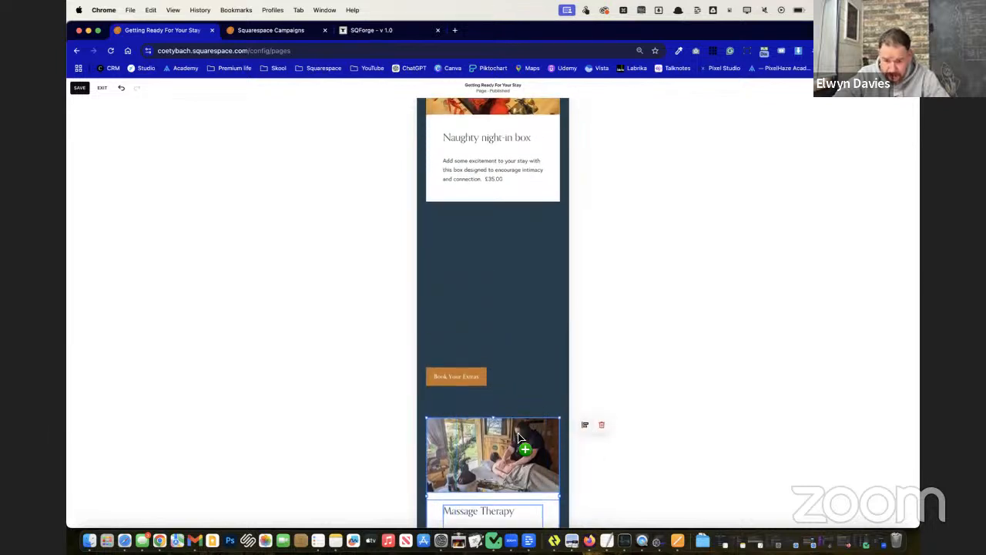
{"action": "left_click_drag", "start_coordinate": [520, 438], "coordinate": [523, 230]}
{"action": "scroll", "coordinate": [473, 432], "scroll_direction": "down", "scroll_amount": 2}
{"action": "left_click_drag", "start_coordinate": [466, 319], "coordinate": [475, 418]}
Step: Move the Naughty night-in box and Massage Therapy cards up to close the gap beneath the Special Occasions card
{"action": "scroll", "coordinate": [476, 418], "scroll_direction": "up", "scroll_amount": 5}
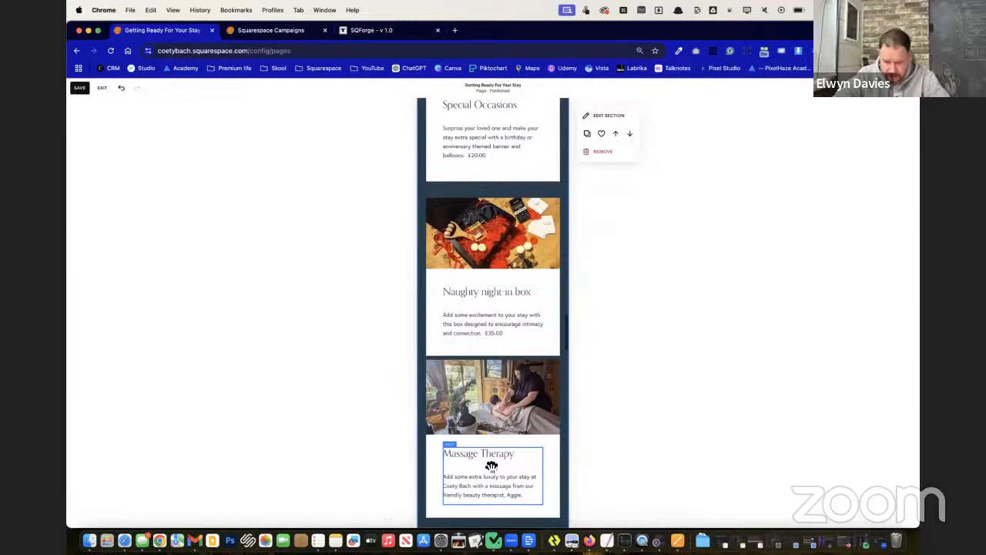
{"action": "scroll", "coordinate": [508, 478], "scroll_direction": "down", "scroll_amount": 2}
{"action": "left_click", "coordinate": [466, 176]}
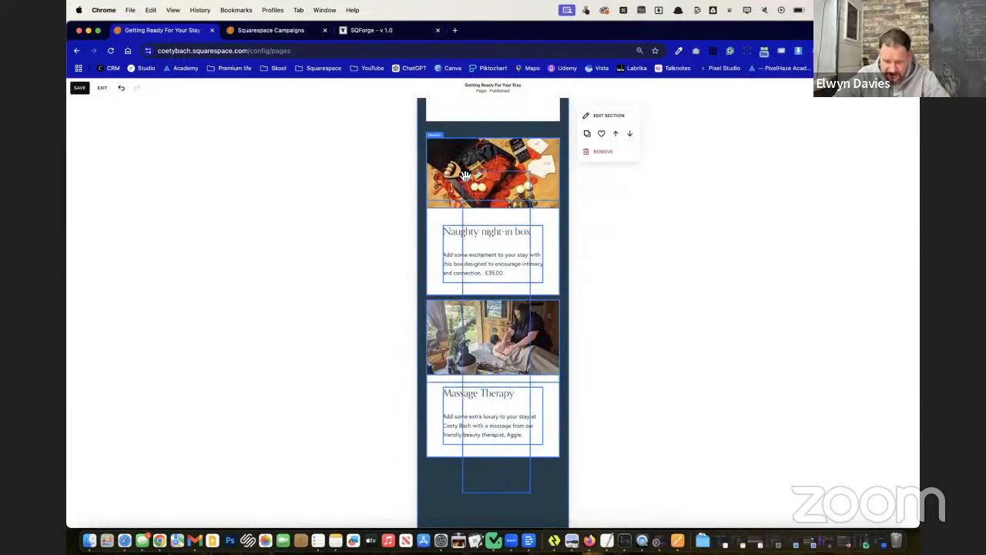
{"action": "left_click_drag", "start_coordinate": [465, 176], "coordinate": [466, 176]}
{"action": "scroll", "coordinate": [466, 176], "scroll_direction": "up", "scroll_amount": 4}
{"action": "left_click_drag", "start_coordinate": [490, 286], "coordinate": [491, 277]}
{"action": "scroll", "coordinate": [490, 270], "scroll_direction": "up", "scroll_amount": 6}
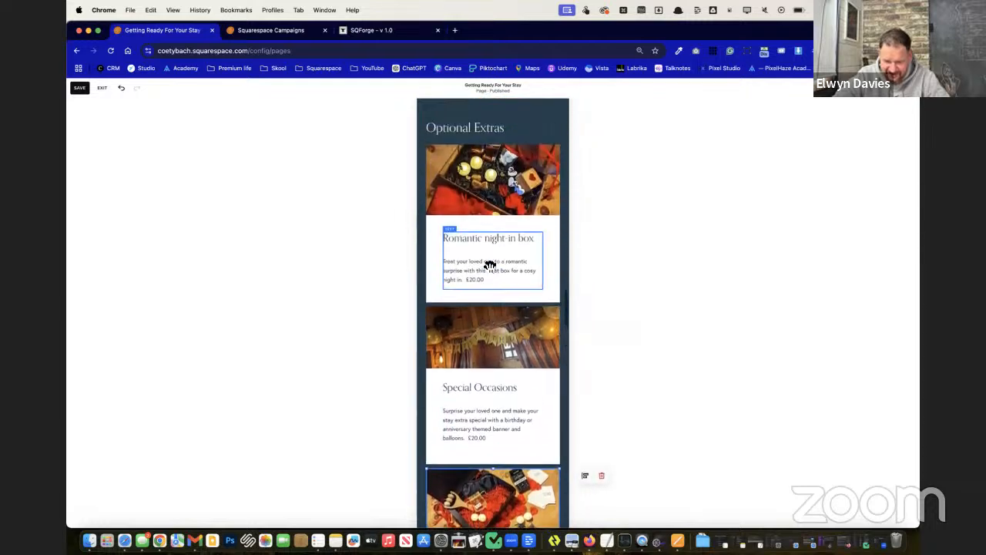
Step: Move the Pre-lit Hot tub card up beneath the Massage Therapy card and place the Book Your Extras button just below it
{"action": "scroll", "coordinate": [490, 267], "scroll_direction": "down", "scroll_amount": 15}
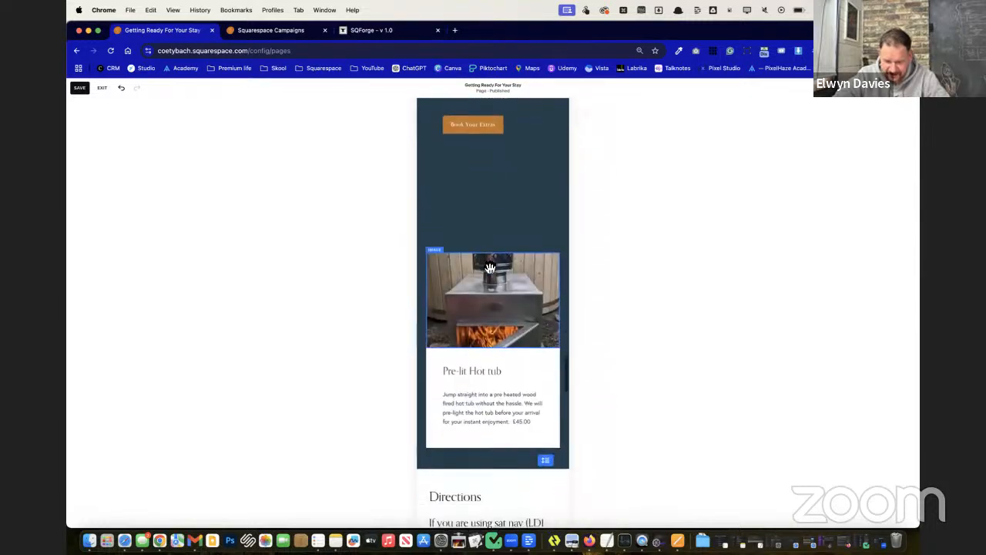
{"action": "scroll", "coordinate": [490, 268], "scroll_direction": "up", "scroll_amount": 2}
{"action": "left_click_drag", "start_coordinate": [477, 187], "coordinate": [481, 262]}
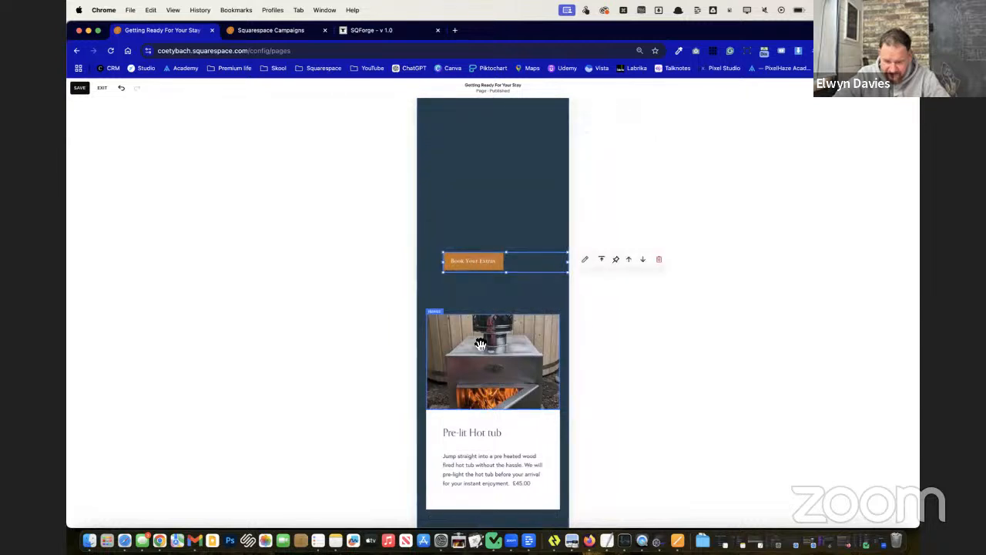
{"action": "scroll", "coordinate": [514, 468], "scroll_direction": "up", "scroll_amount": 4}
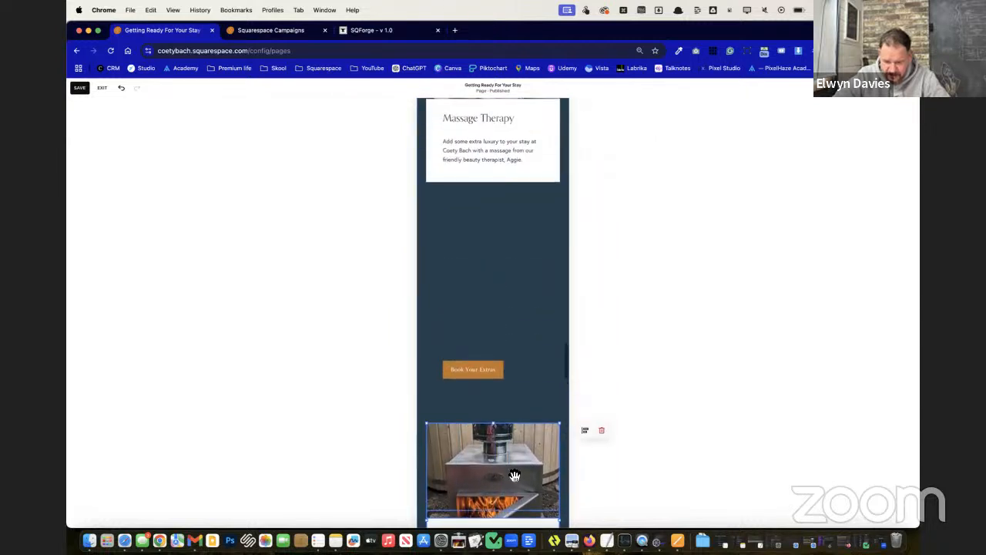
{"action": "left_click_drag", "start_coordinate": [514, 469], "coordinate": [506, 231]}
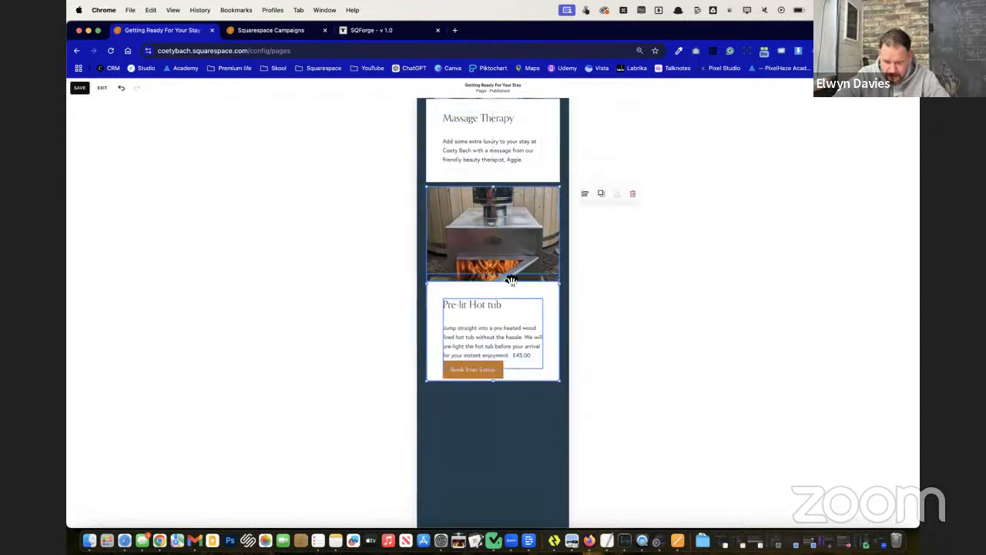
{"action": "left_click_drag", "start_coordinate": [496, 372], "coordinate": [482, 397]}
Step: Shorten the Optional Extras section so it ends just below the Book Your Extras button
{"action": "scroll", "coordinate": [505, 445], "scroll_direction": "down", "scroll_amount": 6}
{"action": "scroll", "coordinate": [508, 445], "scroll_direction": "down", "scroll_amount": 2}
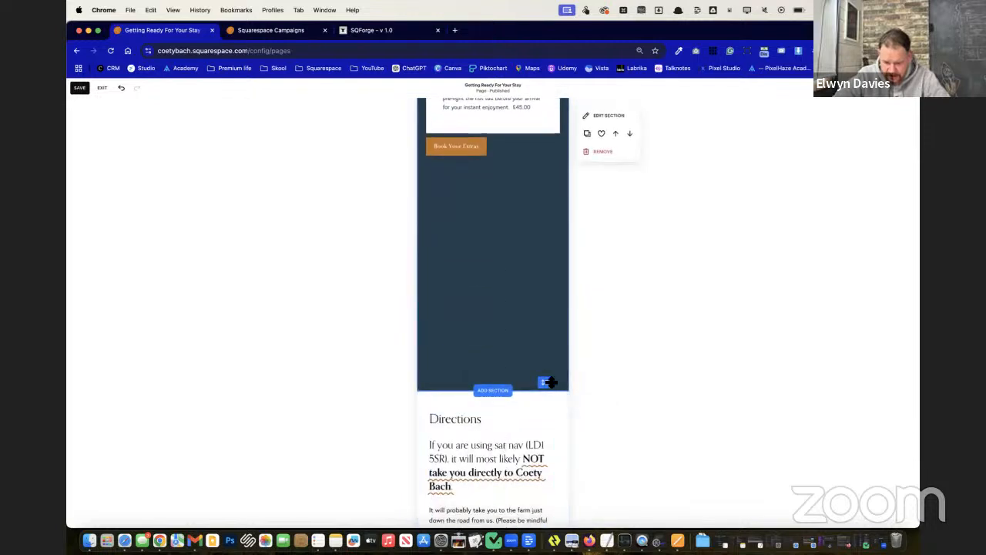
{"action": "left_click_drag", "start_coordinate": [551, 382], "coordinate": [547, 171]}
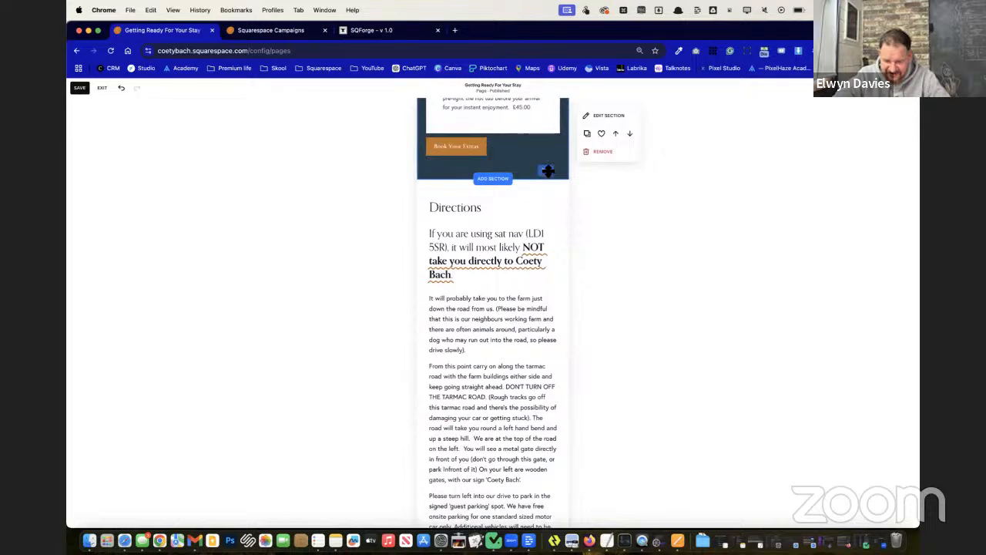
Step: Review the mobile layout of the whole page, from the Directions section and footer back up to the header
{"action": "scroll", "coordinate": [506, 282], "scroll_direction": "down", "scroll_amount": 1}
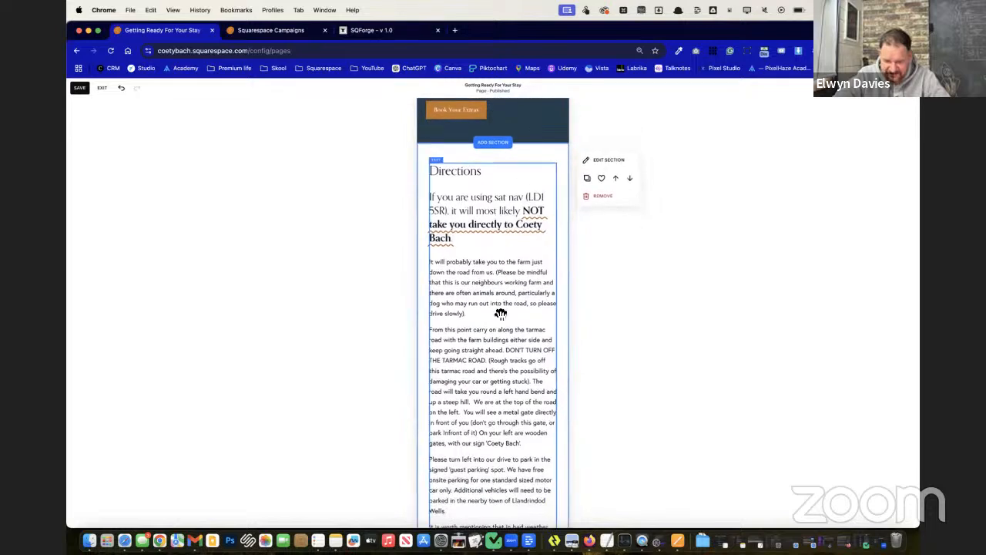
{"action": "scroll", "coordinate": [501, 314], "scroll_direction": "down", "scroll_amount": 12}
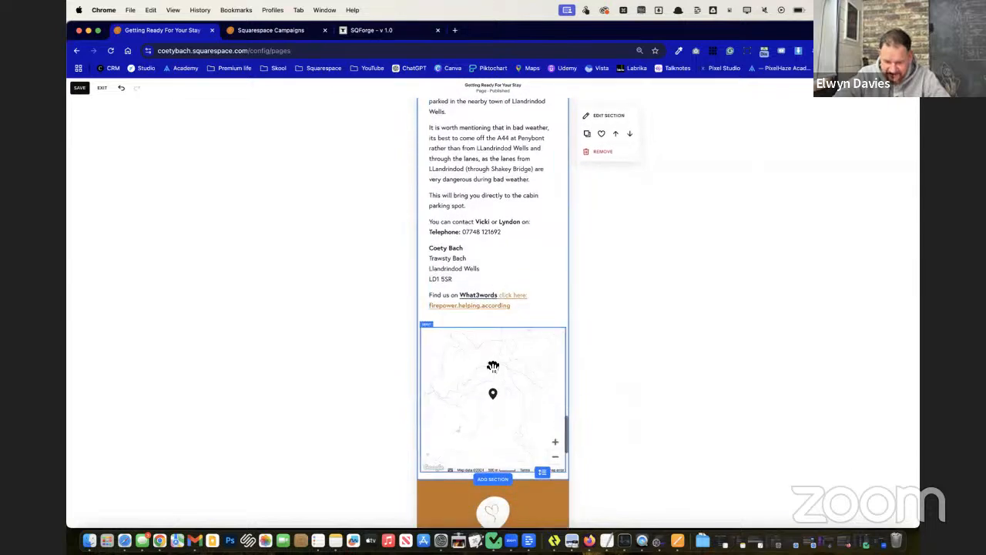
{"action": "scroll", "coordinate": [527, 396], "scroll_direction": "down", "scroll_amount": 4}
{"action": "scroll", "coordinate": [540, 462], "scroll_direction": "down", "scroll_amount": 9}
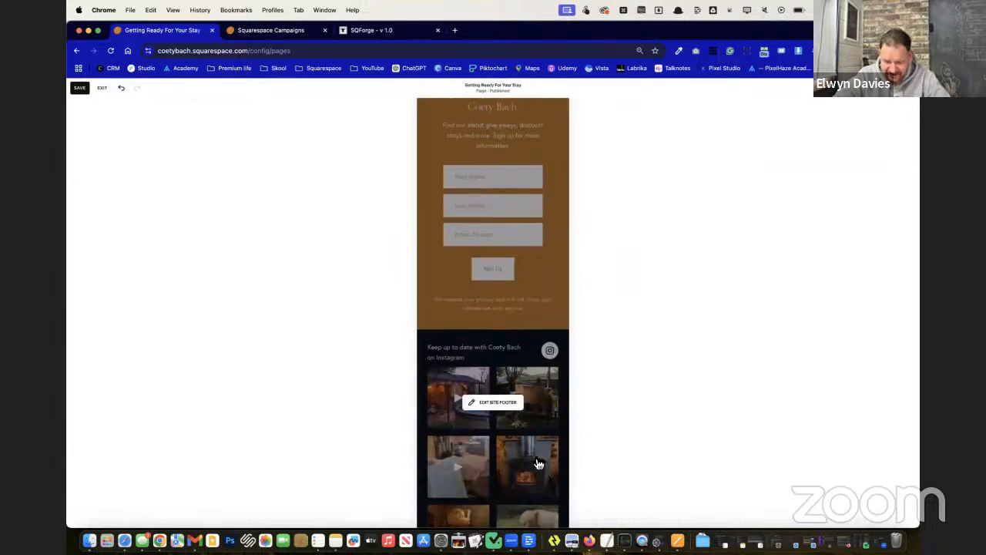
{"action": "scroll", "coordinate": [537, 459], "scroll_direction": "up", "scroll_amount": 20}
{"action": "scroll", "coordinate": [538, 458], "scroll_direction": "up", "scroll_amount": 20}
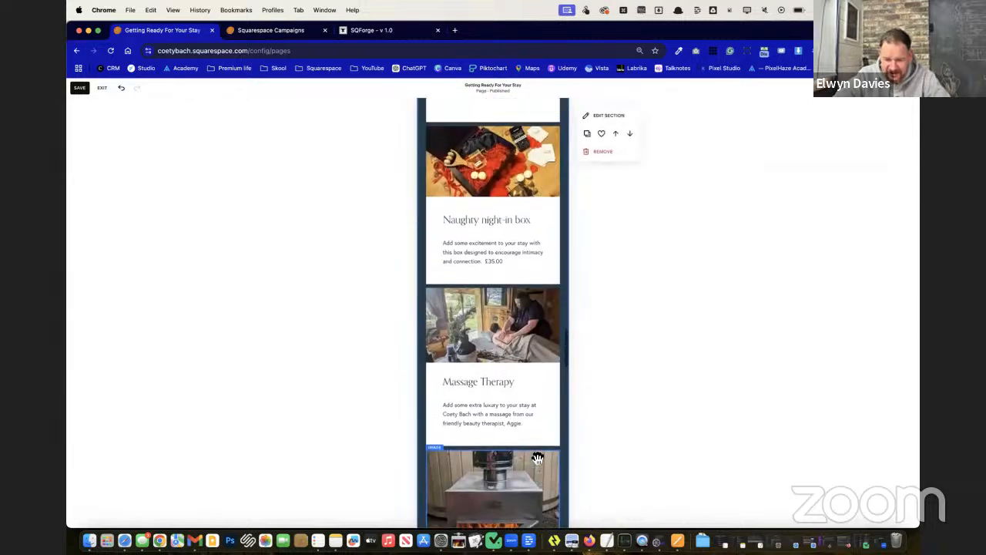
{"action": "scroll", "coordinate": [534, 457], "scroll_direction": "up", "scroll_amount": 20}
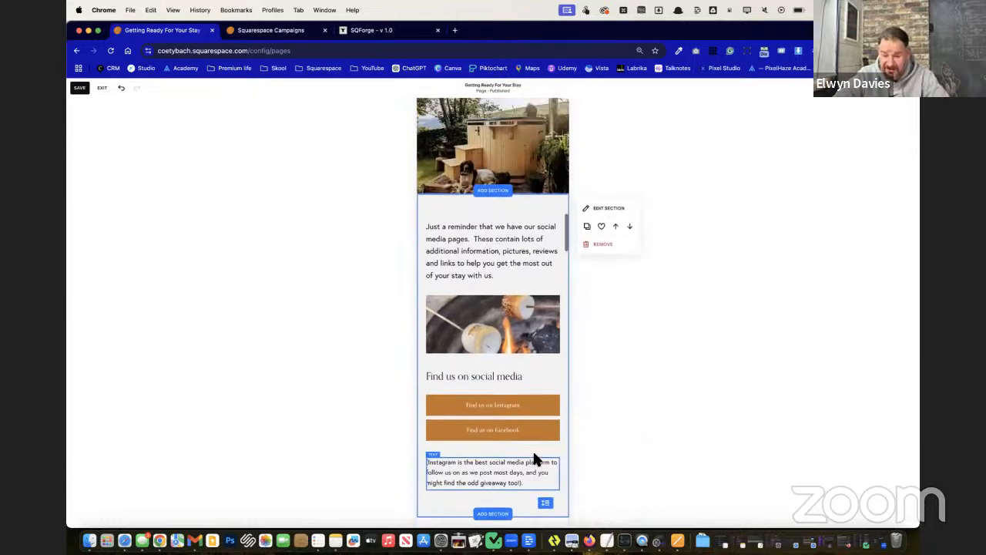
{"action": "scroll", "coordinate": [537, 460], "scroll_direction": "up", "scroll_amount": 20}
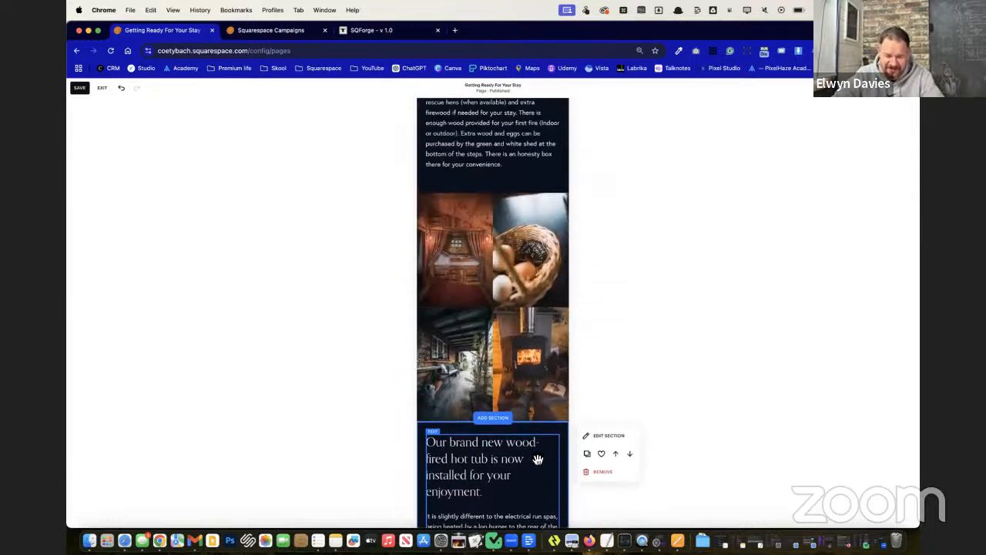
{"action": "scroll", "coordinate": [538, 460], "scroll_direction": "up", "scroll_amount": 5}
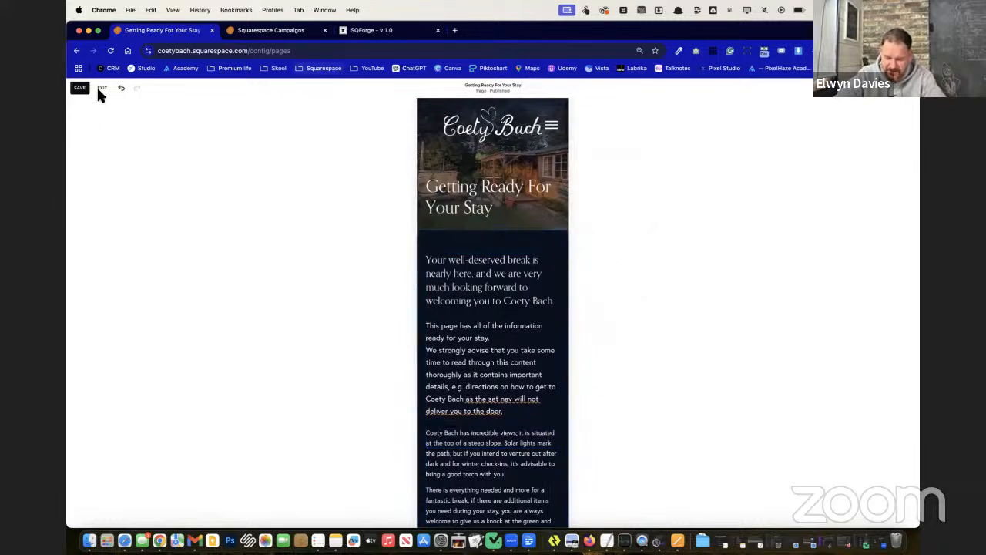
Step: Leave the page editor, reset the browser zoom and inspect the page's desktop layout in the full preview
{"action": "key", "text": "super+0"}
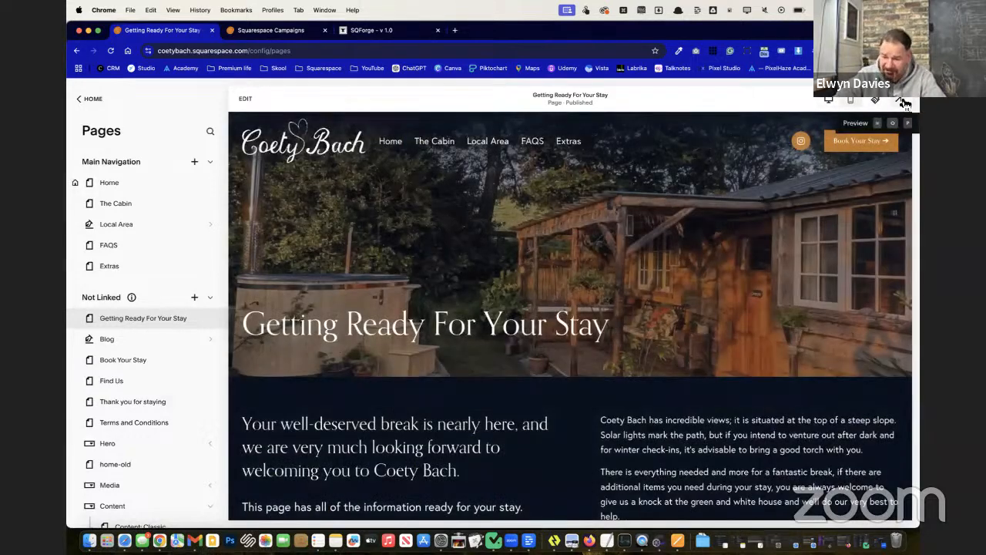
{"action": "left_click", "coordinate": [905, 104]}
{"action": "scroll", "coordinate": [463, 349], "scroll_direction": "down", "scroll_amount": 8}
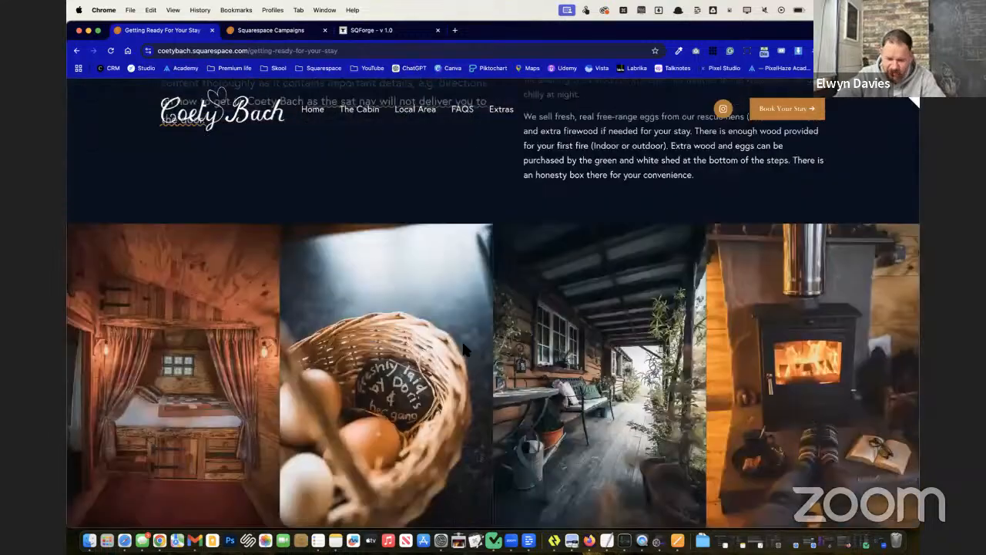
{"action": "scroll", "coordinate": [463, 344], "scroll_direction": "down", "scroll_amount": 9}
{"action": "scroll", "coordinate": [329, 149], "scroll_direction": "up", "scroll_amount": 6}
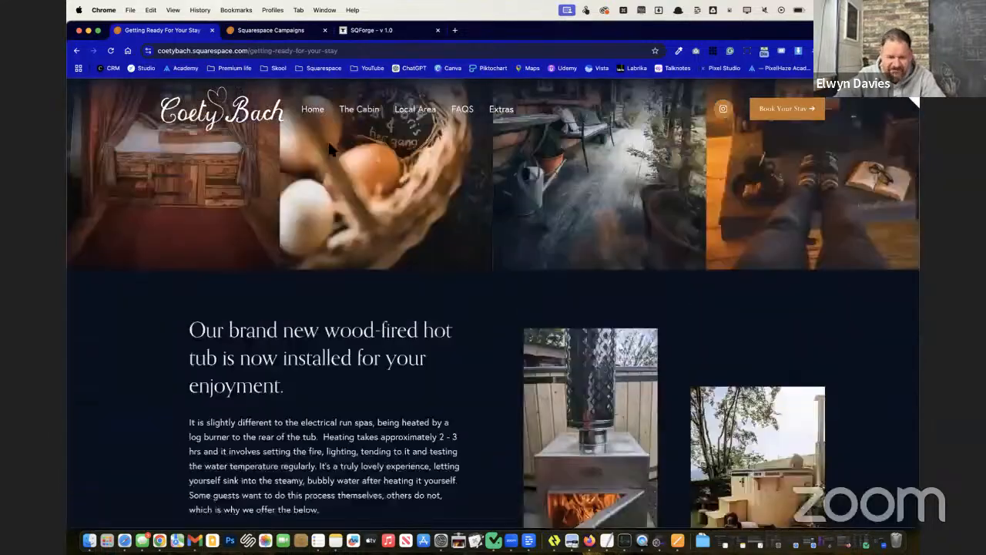
{"action": "scroll", "coordinate": [329, 148], "scroll_direction": "up", "scroll_amount": 2}
Step: Switch to the Squarespace Campaigns email and link its lower Welcome Pack button to the Getting Ready For Your Stay page
{"action": "left_click", "coordinate": [290, 30]}
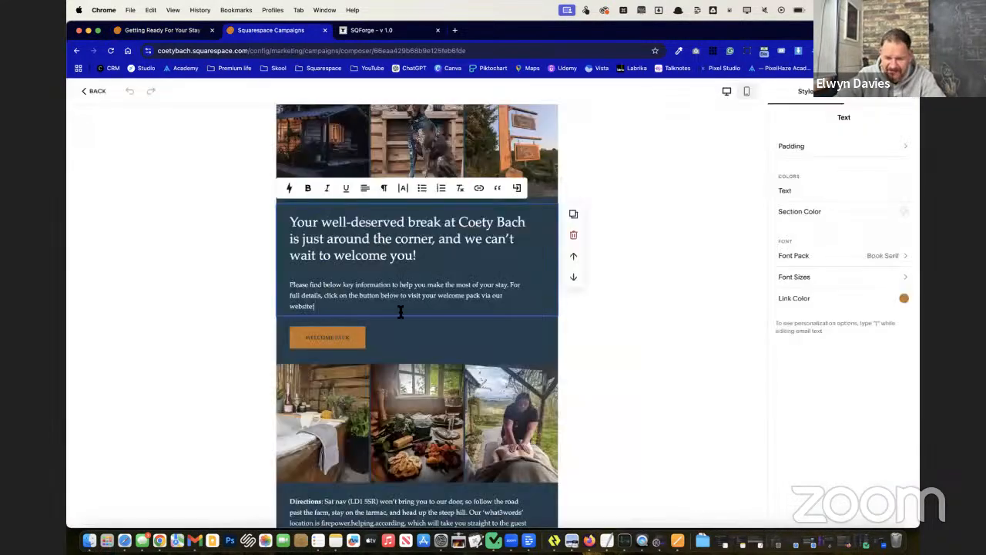
{"action": "left_click", "coordinate": [213, 283]}
{"action": "scroll", "coordinate": [417, 352], "scroll_direction": "up", "scroll_amount": 2}
{"action": "scroll", "coordinate": [416, 351], "scroll_direction": "down", "scroll_amount": 10}
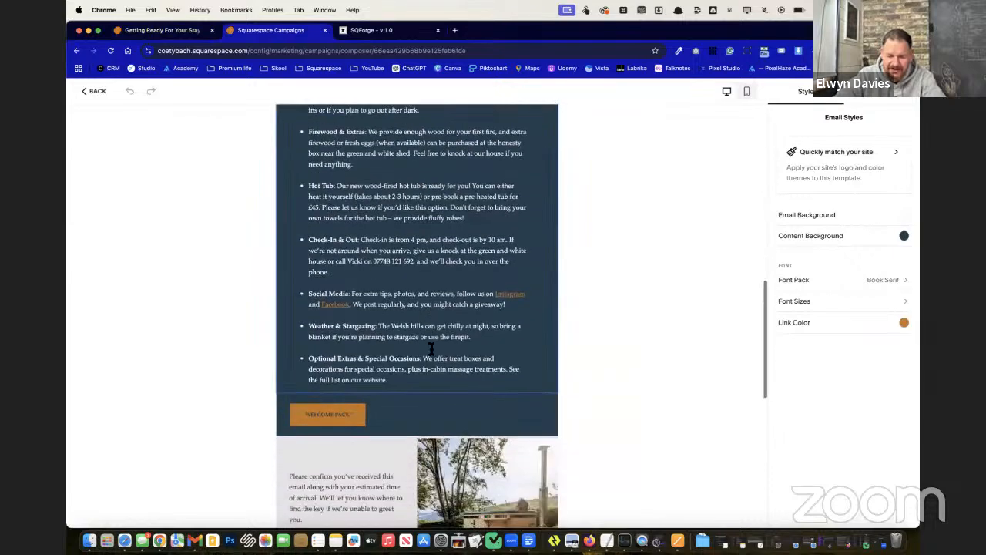
{"action": "scroll", "coordinate": [432, 348], "scroll_direction": "down", "scroll_amount": 3}
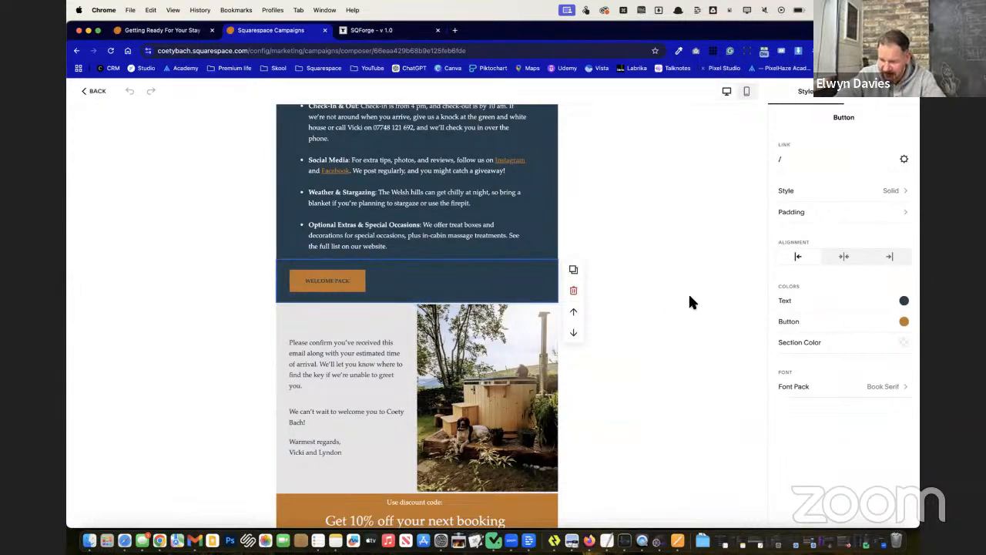
{"action": "left_click", "coordinate": [903, 159]}
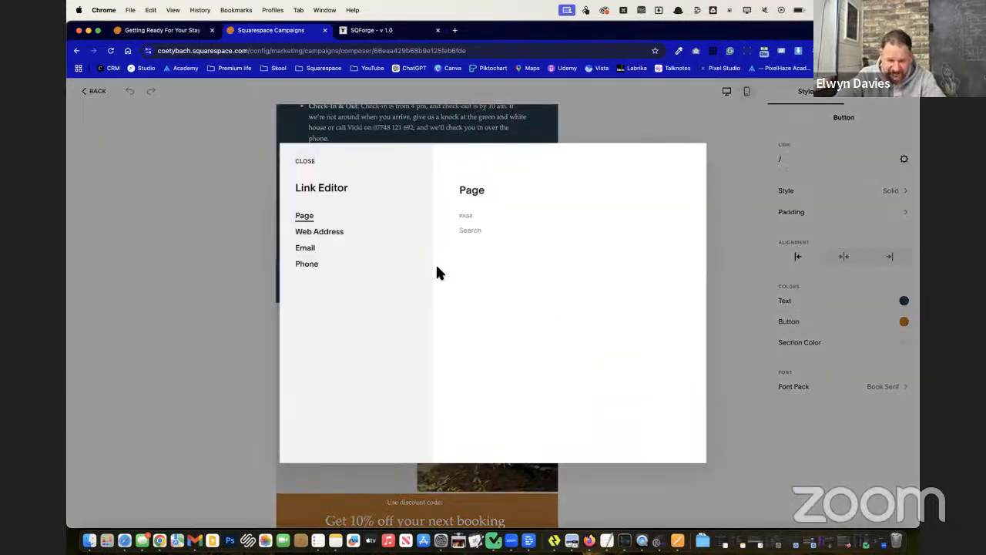
{"action": "left_click", "coordinate": [498, 228]}
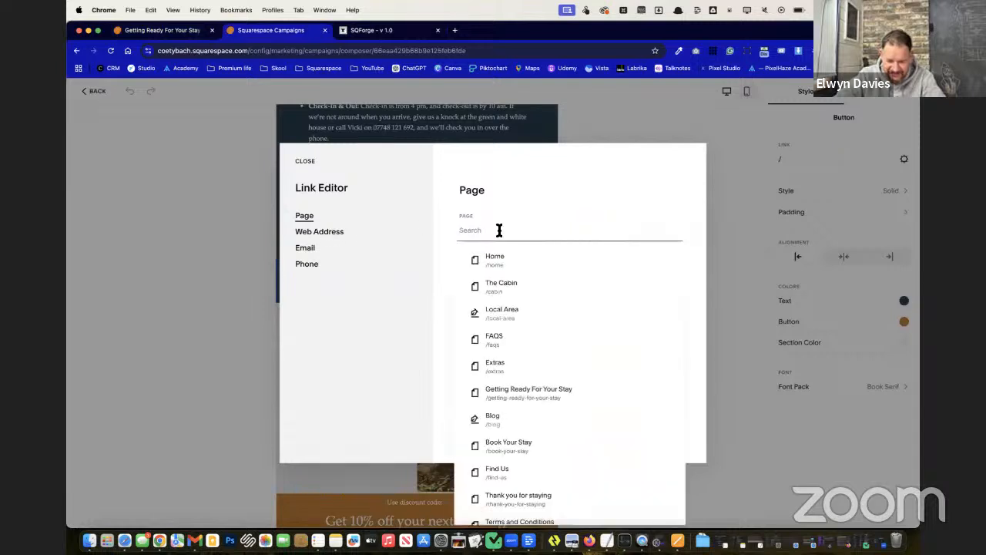
{"action": "left_click", "coordinate": [517, 389]}
{"action": "left_click", "coordinate": [303, 160]}
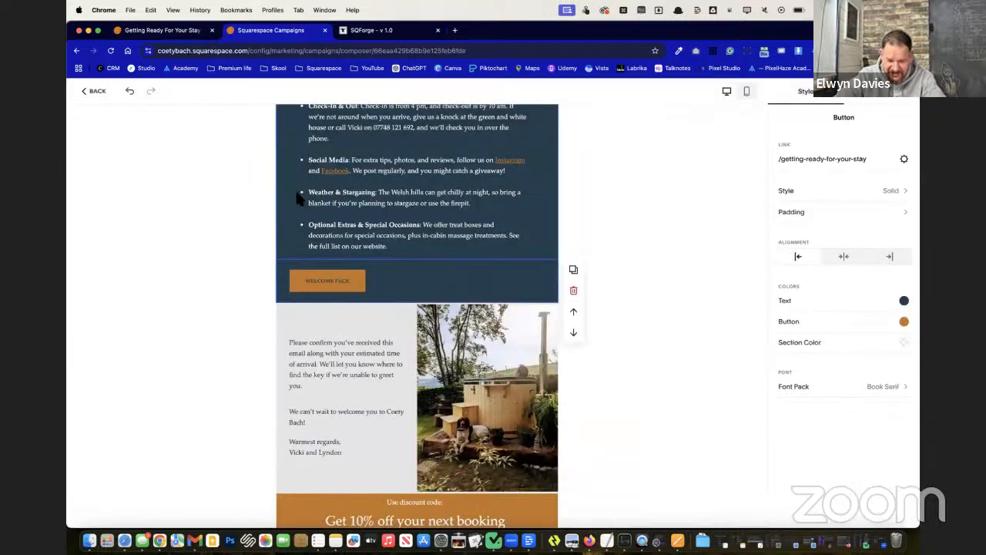
Step: Link the Welcome Pack button beneath the email's introduction to the Getting Ready For Your Stay page
{"action": "scroll", "coordinate": [257, 216], "scroll_direction": "up", "scroll_amount": 10}
{"action": "scroll", "coordinate": [259, 222], "scroll_direction": "up", "scroll_amount": 5}
{"action": "left_click", "coordinate": [360, 408]}
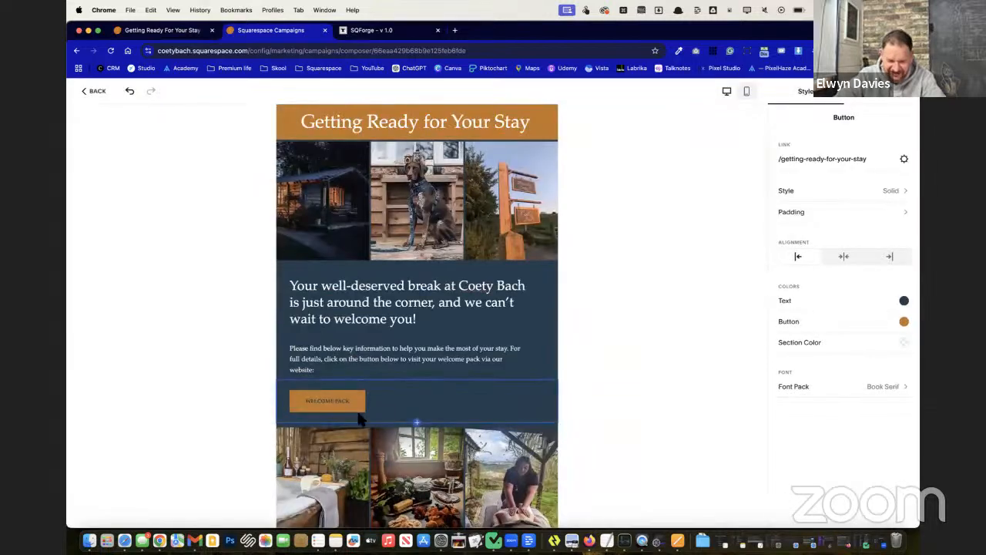
{"action": "left_click", "coordinate": [906, 160]}
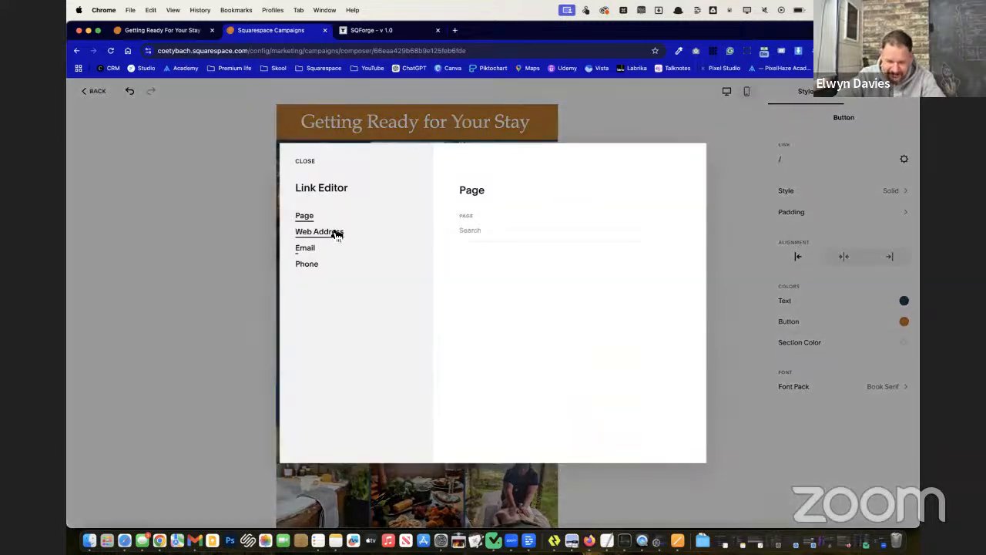
{"action": "left_click", "coordinate": [482, 229]}
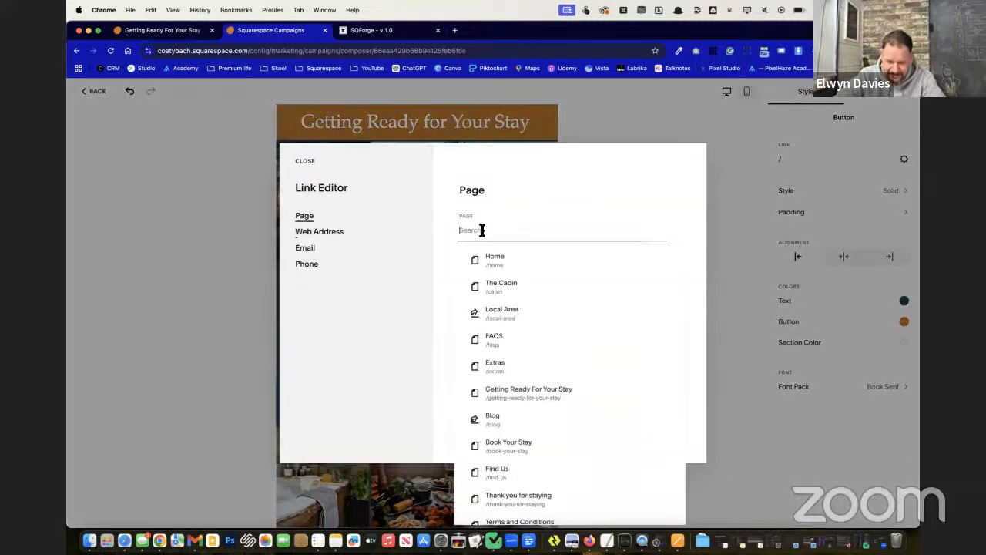
{"action": "left_click", "coordinate": [525, 390]}
{"action": "left_click", "coordinate": [312, 163]}
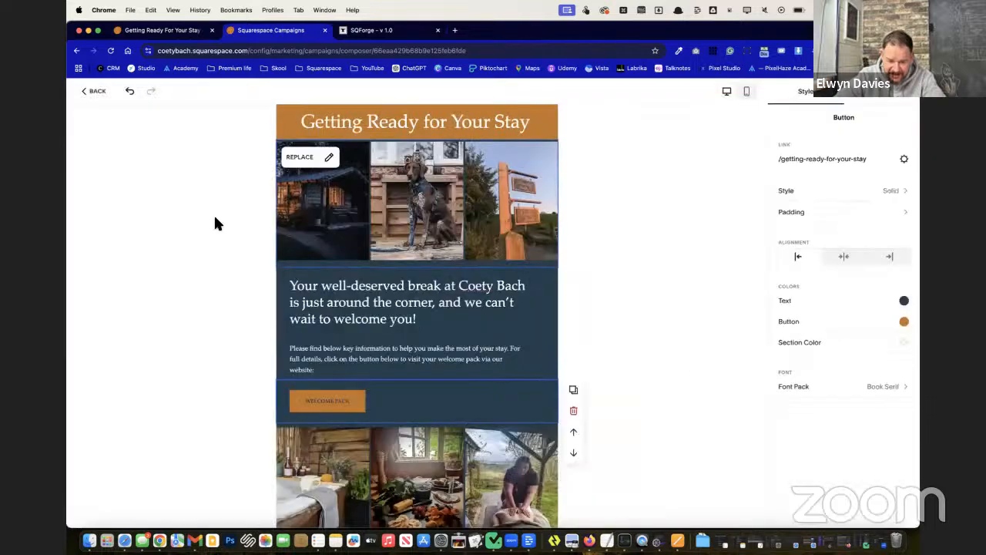
Step: Check the lower Welcome Pack button's link and look through the email's content from header to footer
{"action": "left_click", "coordinate": [213, 216]}
{"action": "scroll", "coordinate": [213, 216], "scroll_direction": "down", "scroll_amount": 10}
{"action": "left_click", "coordinate": [412, 240]}
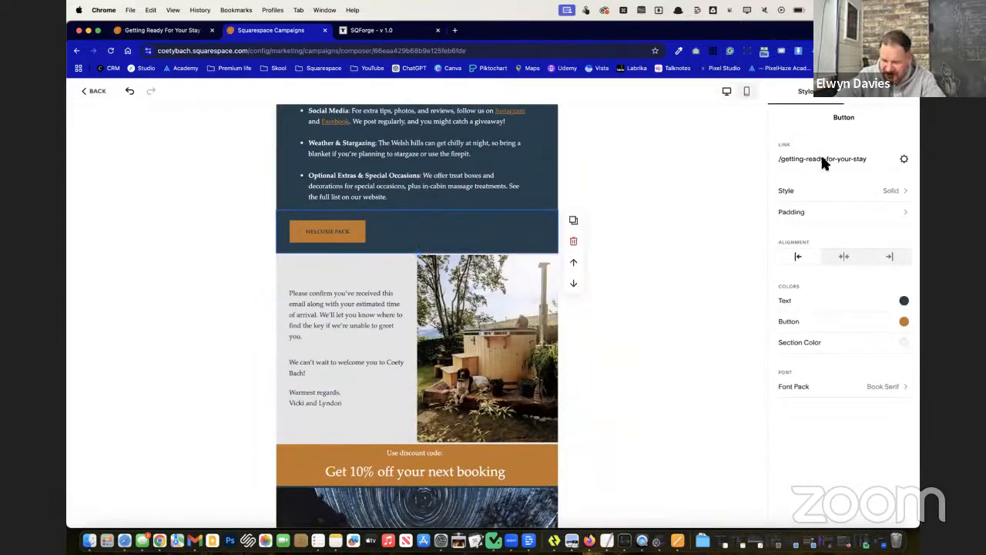
{"action": "left_click", "coordinate": [642, 230]}
{"action": "scroll", "coordinate": [642, 230], "scroll_direction": "down", "scroll_amount": 5}
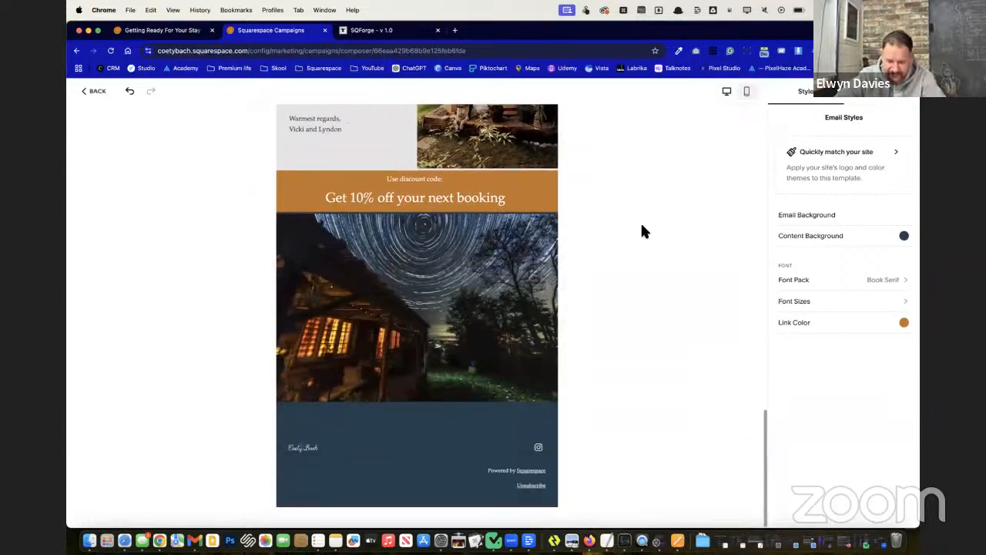
{"action": "scroll", "coordinate": [642, 230], "scroll_direction": "up", "scroll_amount": 15}
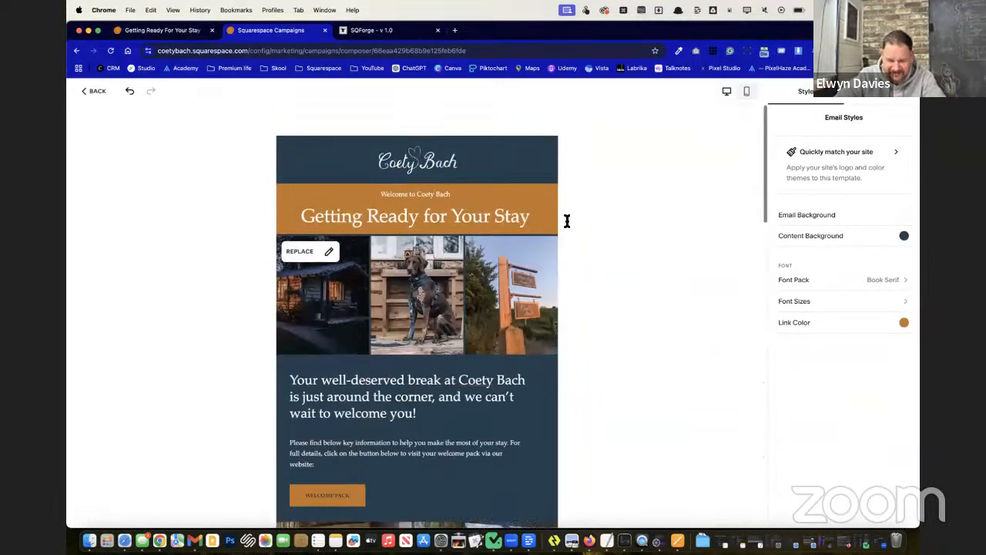
{"action": "scroll", "coordinate": [566, 221], "scroll_direction": "down", "scroll_amount": 10}
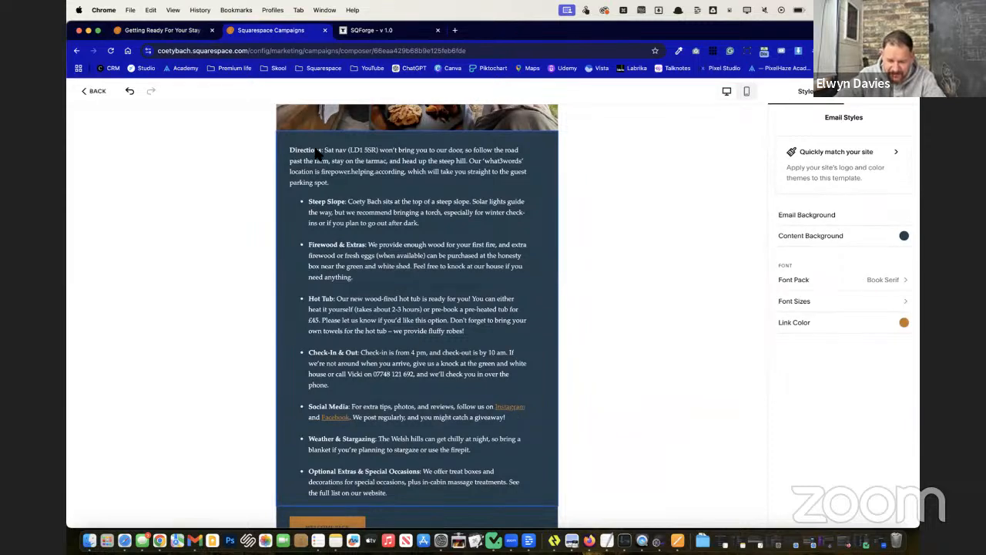
{"action": "scroll", "coordinate": [385, 265], "scroll_direction": "up", "scroll_amount": 10}
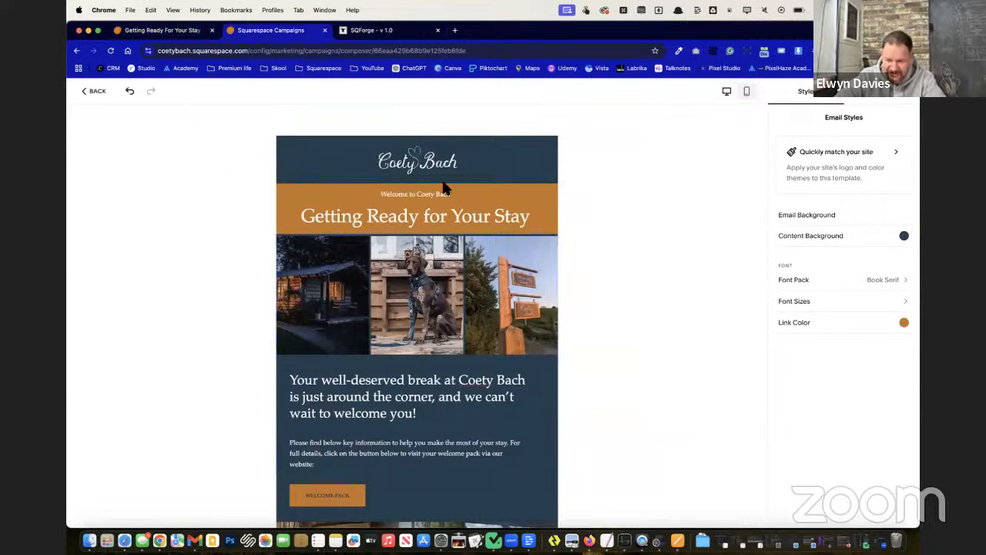
{"action": "scroll", "coordinate": [409, 339], "scroll_direction": "down", "scroll_amount": 10}
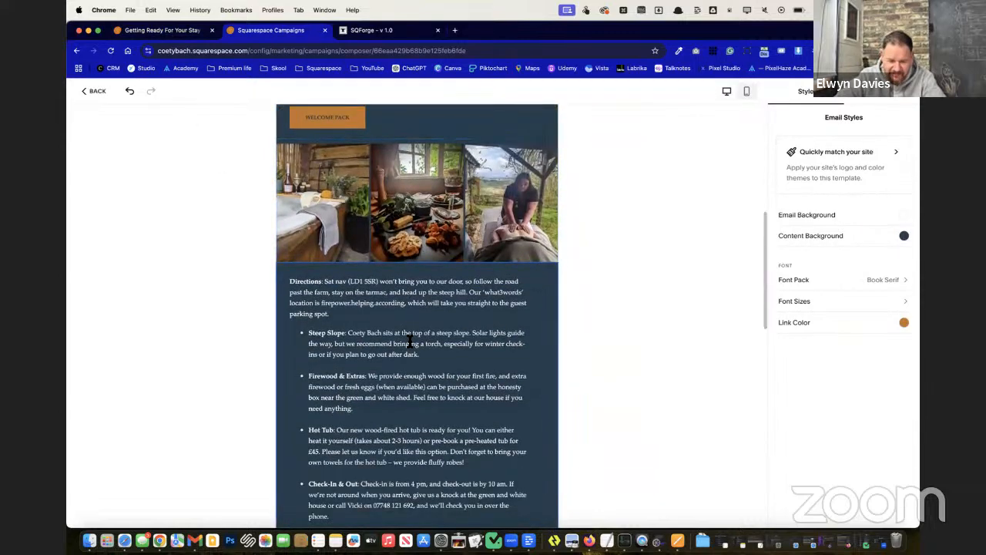
Step: Format the email's Directions paragraph as a bullet point like the guest notes beneath it and look over the email
{"action": "left_click", "coordinate": [350, 320]}
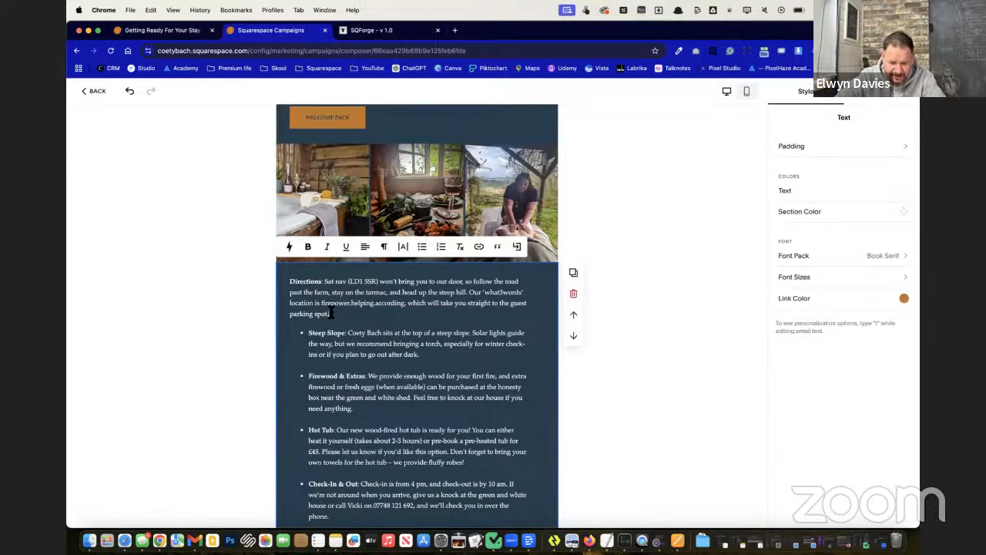
{"action": "left_click_drag", "start_coordinate": [330, 314], "coordinate": [293, 283]}
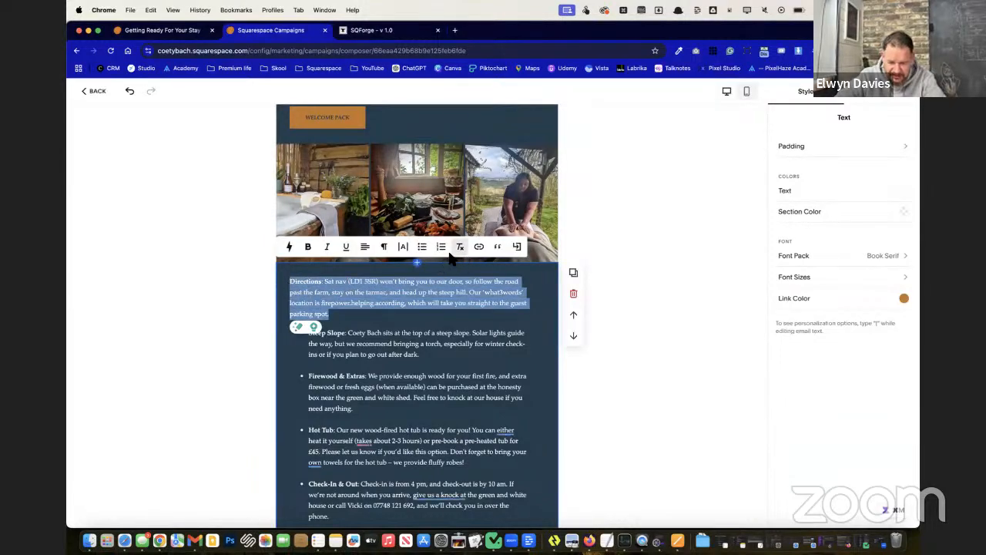
{"action": "left_click", "coordinate": [423, 247]}
{"action": "left_click", "coordinate": [189, 307]}
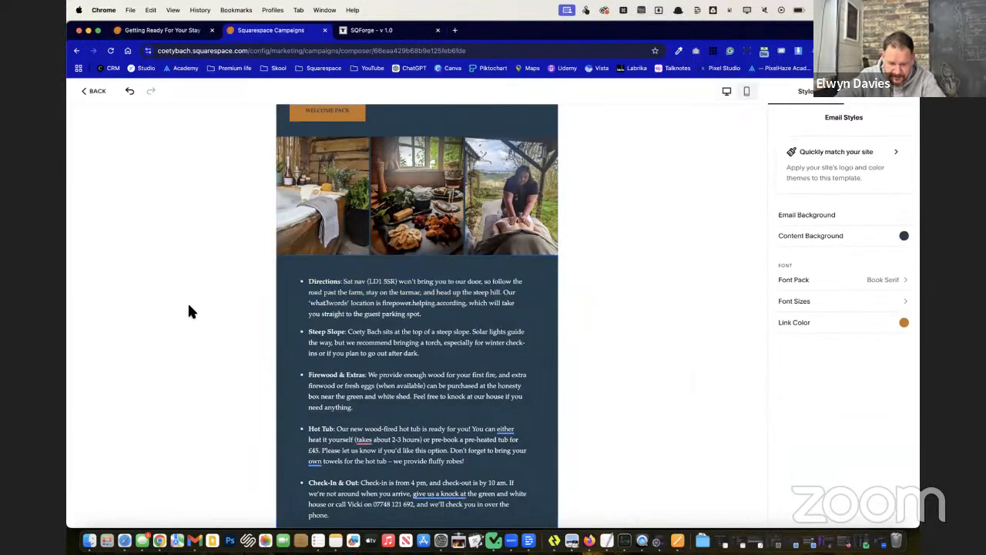
{"action": "scroll", "coordinate": [188, 308], "scroll_direction": "down", "scroll_amount": 10}
{"action": "scroll", "coordinate": [189, 311], "scroll_direction": "up", "scroll_amount": 15}
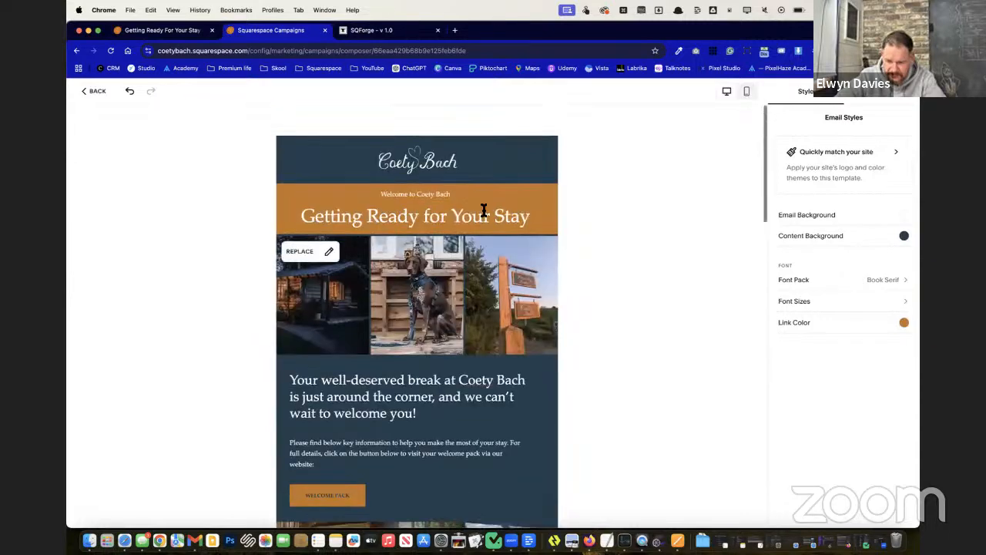
Step: Leave the email editor for the top of the Getting Ready For Your Stay page and switch to Descript
{"action": "left_click", "coordinate": [94, 90]}
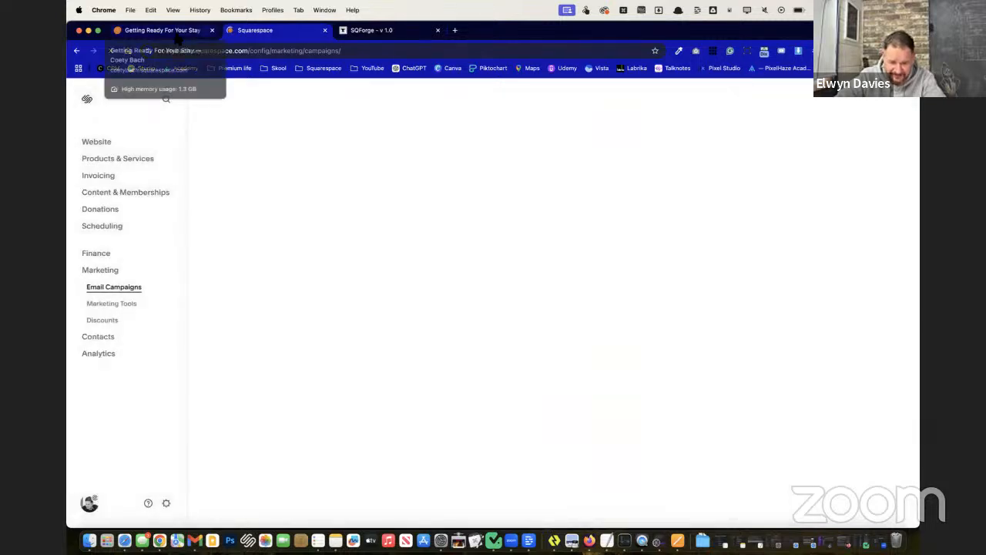
{"action": "left_click", "coordinate": [166, 30]}
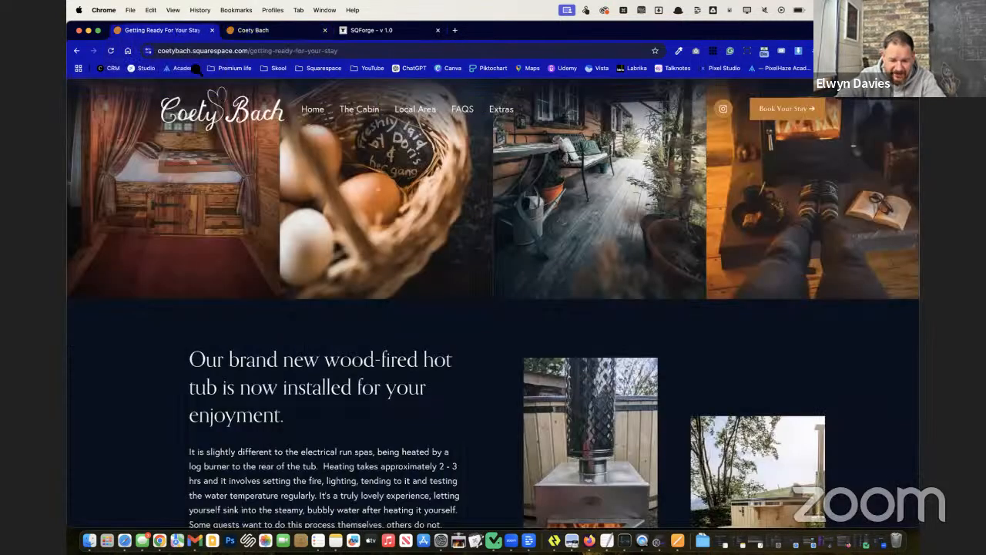
{"action": "scroll", "coordinate": [529, 350], "scroll_direction": "up", "scroll_amount": 5}
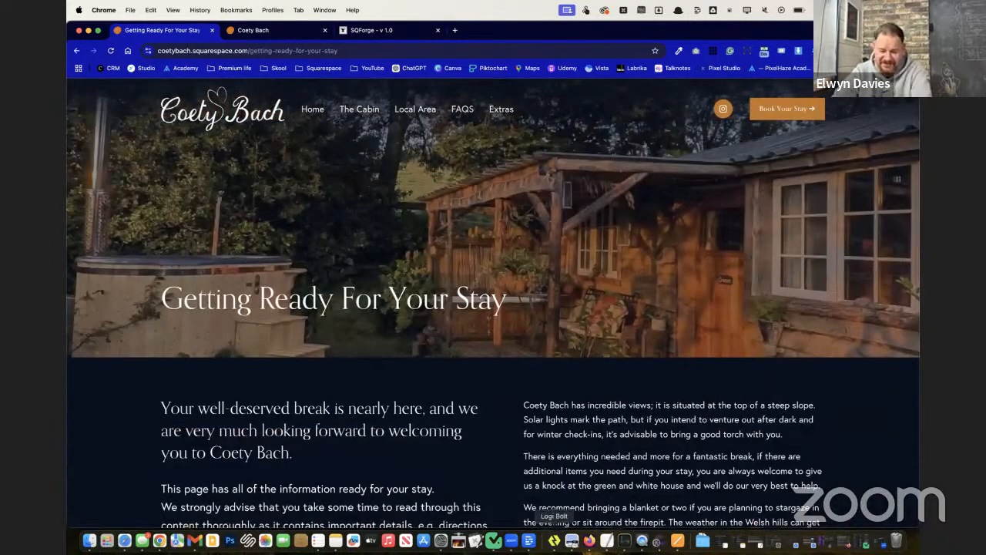
{"action": "left_click", "coordinate": [529, 540]}
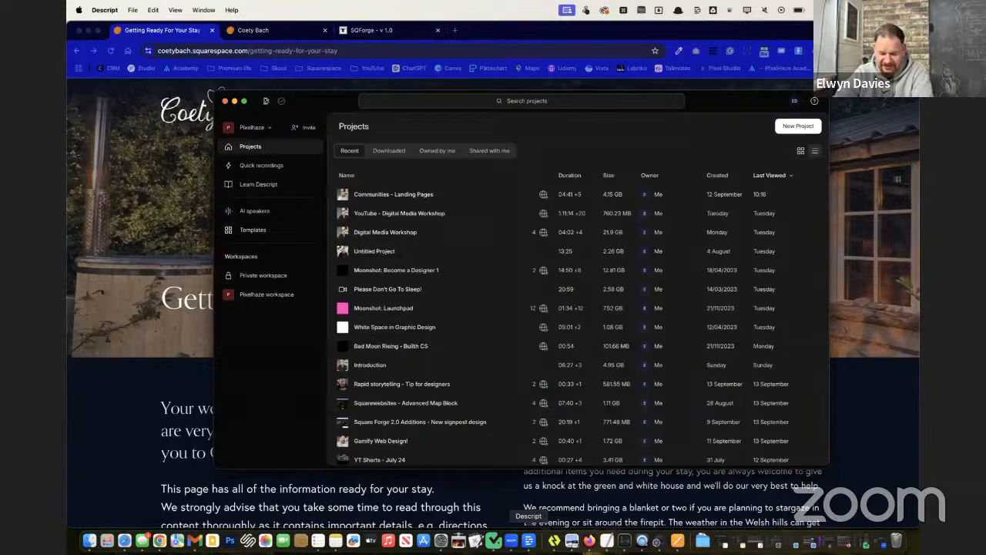